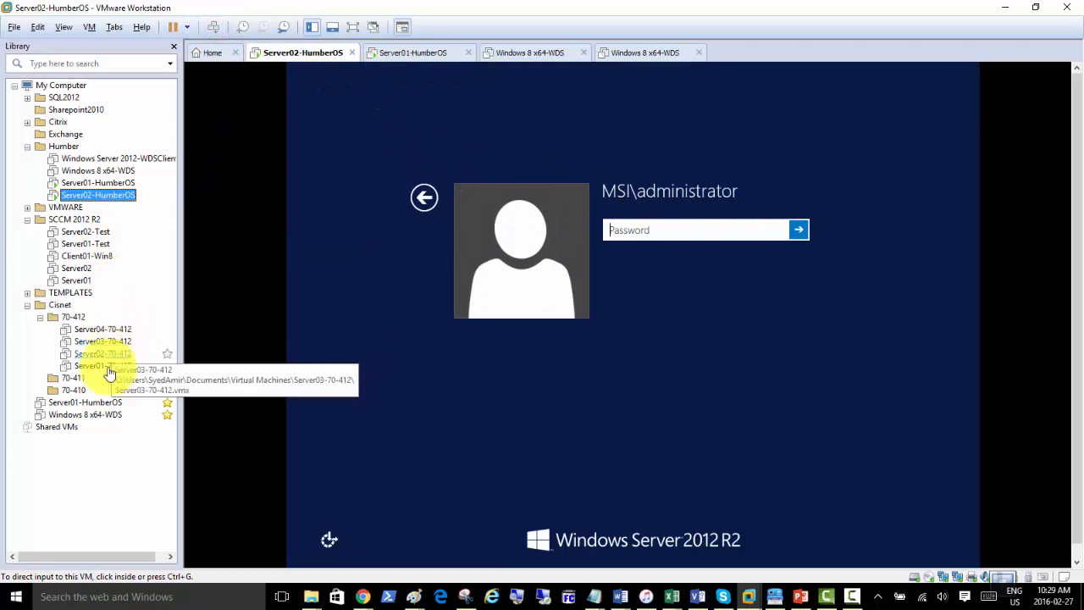
Power on the Server01-70-412 and Server02-70-412 virtual machines.
left_click(115, 365)
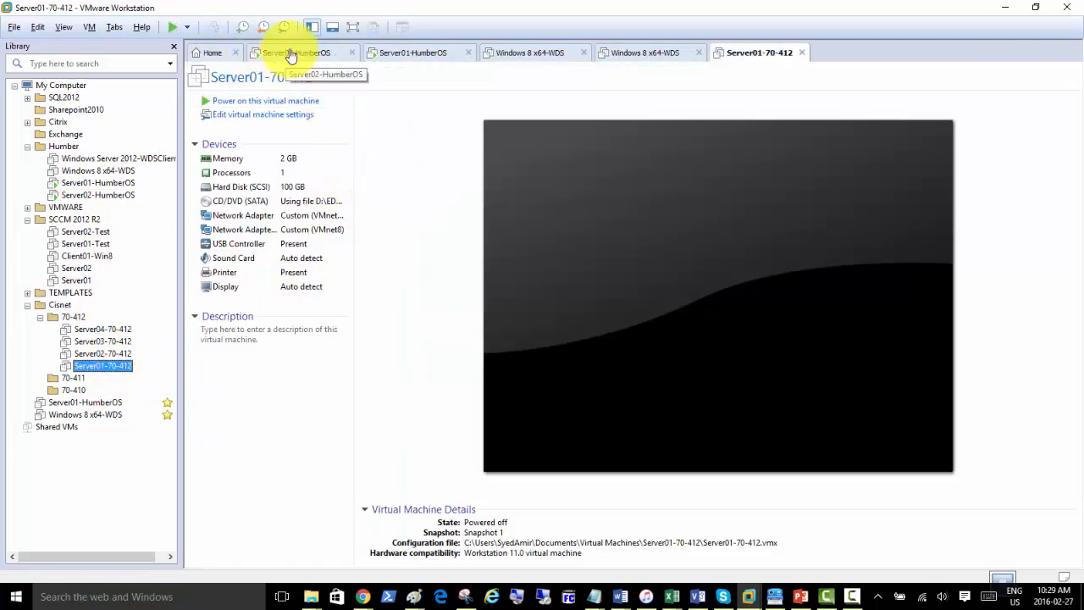
left_click(282, 105)
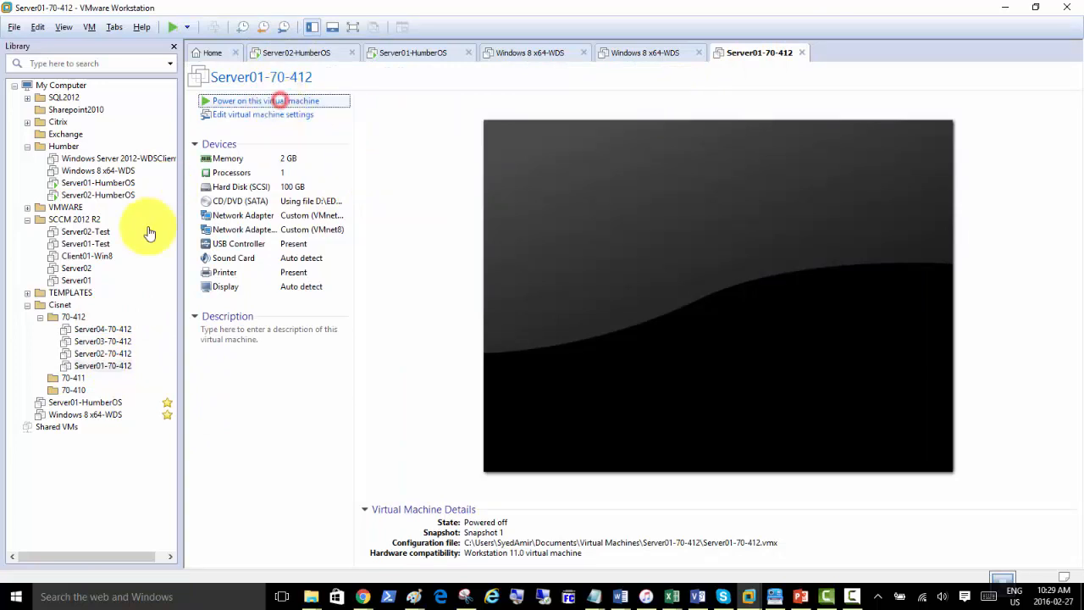
left_click(105, 353)
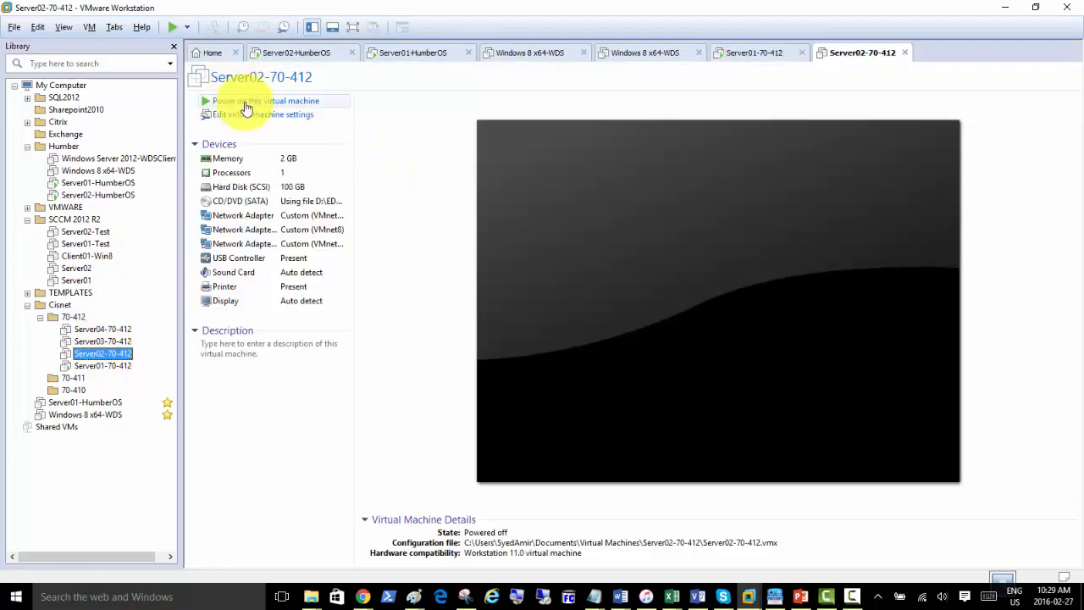
left_click(244, 101)
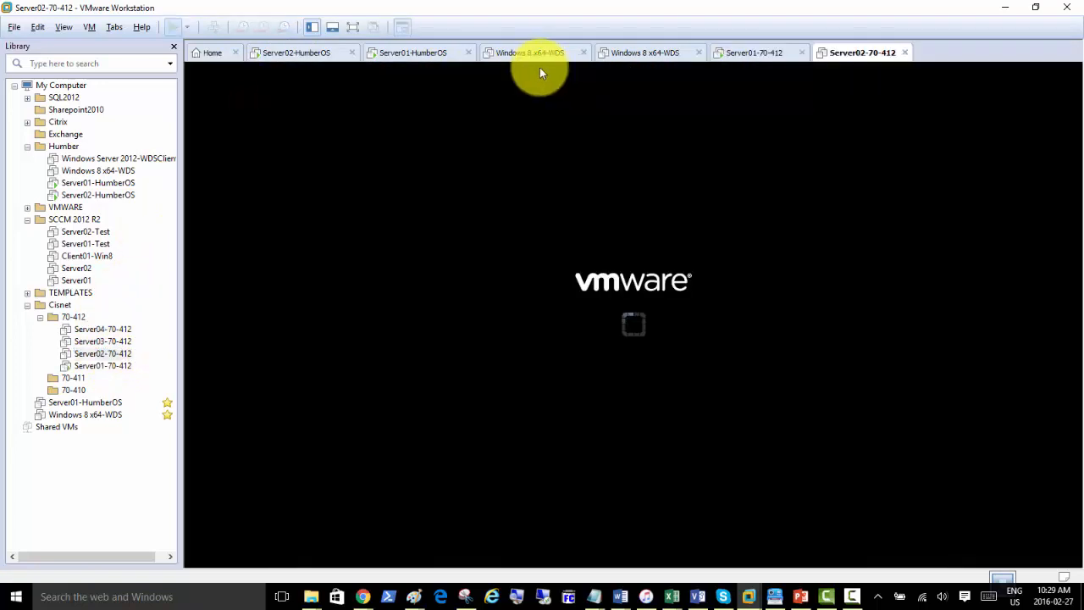
Shut down the Server02-HumberOS and Server01-HumberOS guests, then return to Server01-70-412.
right_click(293, 55)
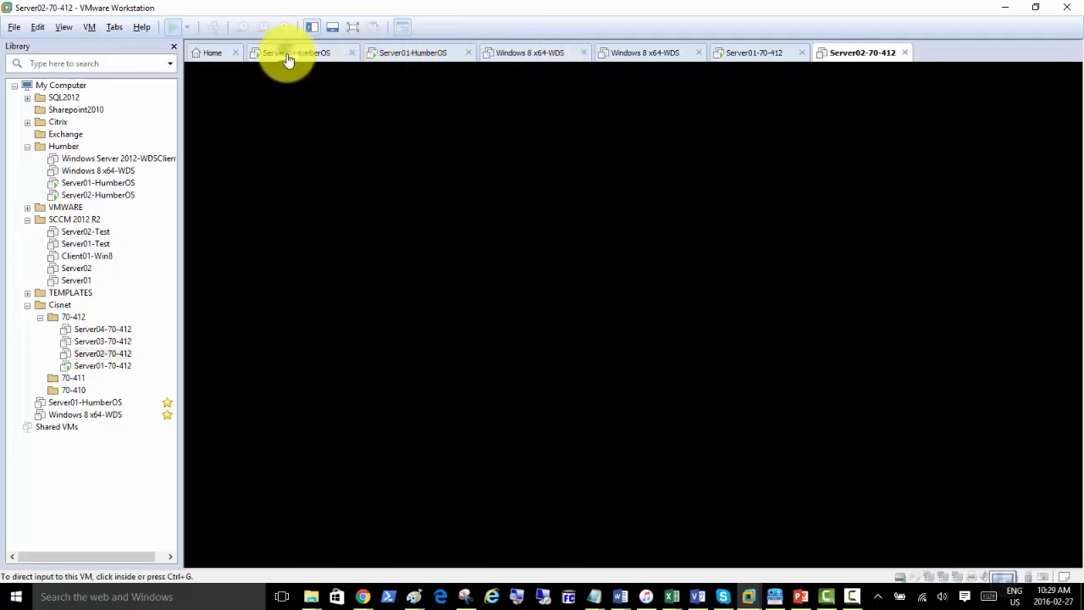
mouse_move(382, 84)
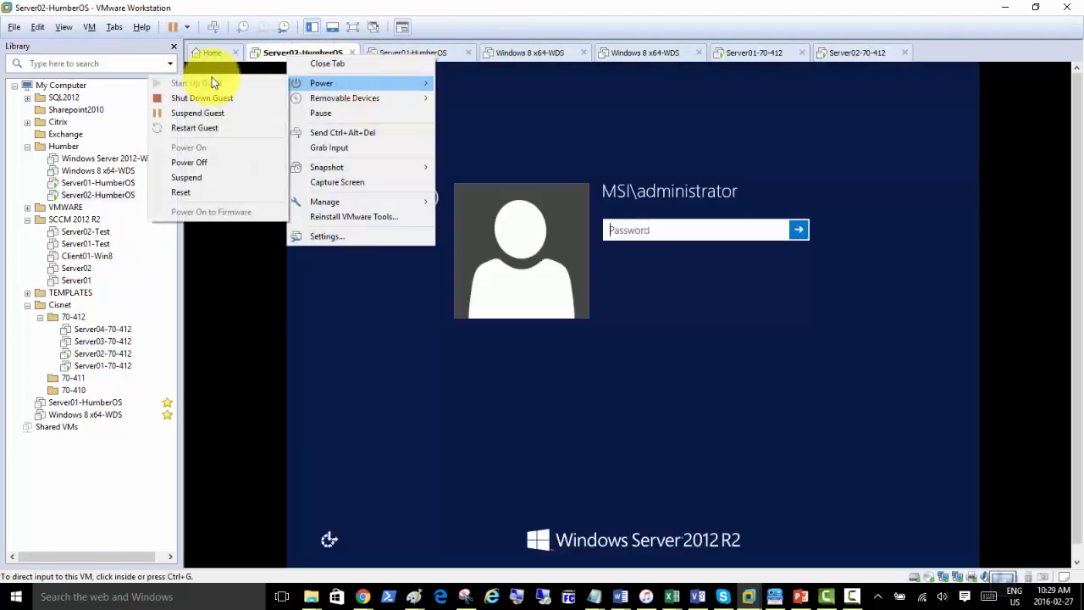
left_click(210, 99)
right_click(390, 54)
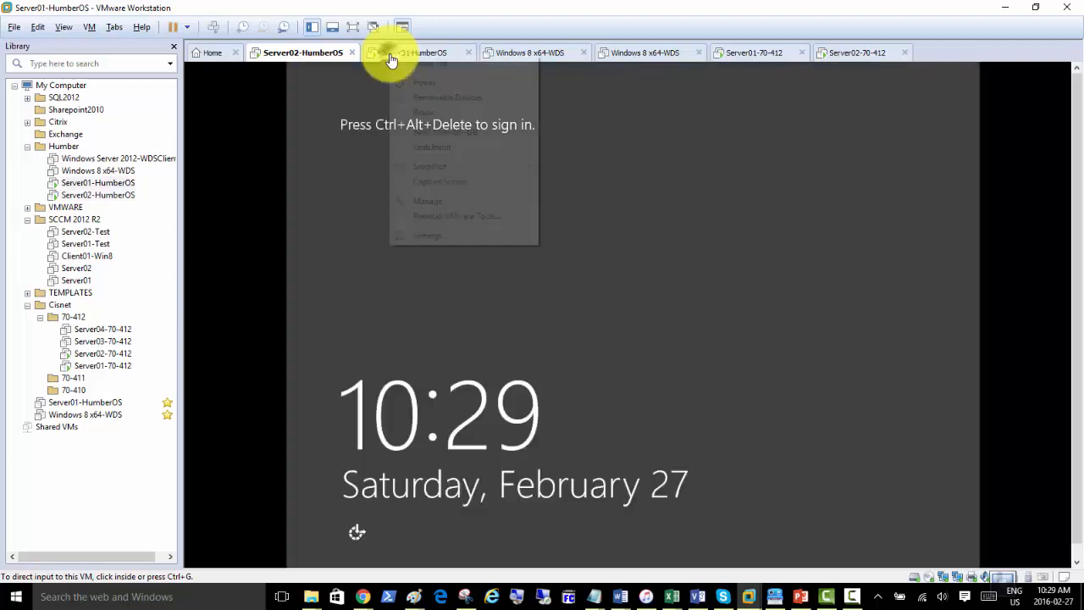
mouse_move(413, 82)
left_click(317, 99)
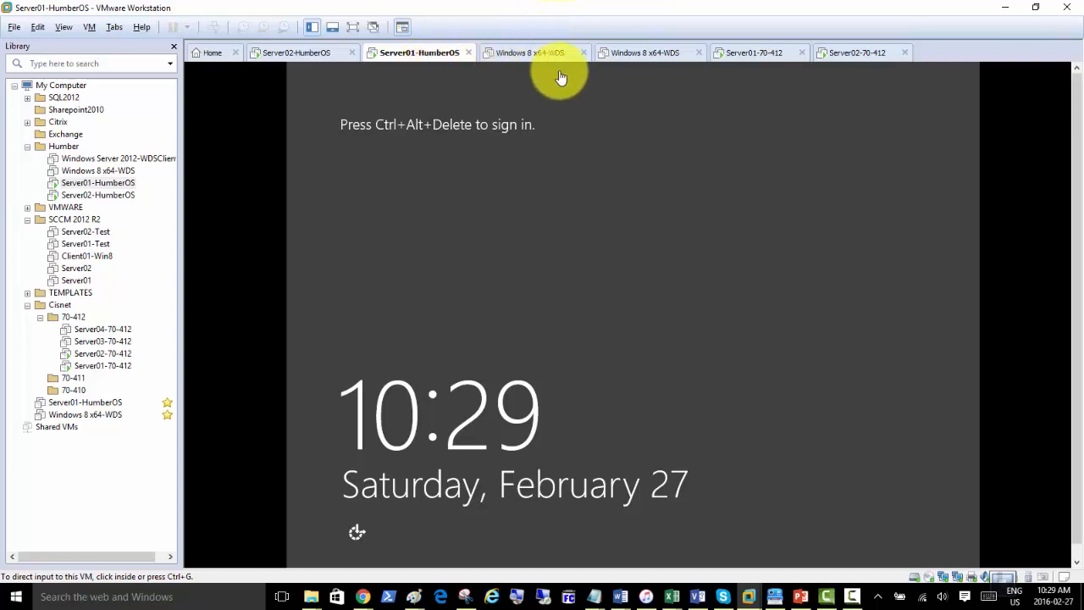
left_click(742, 51)
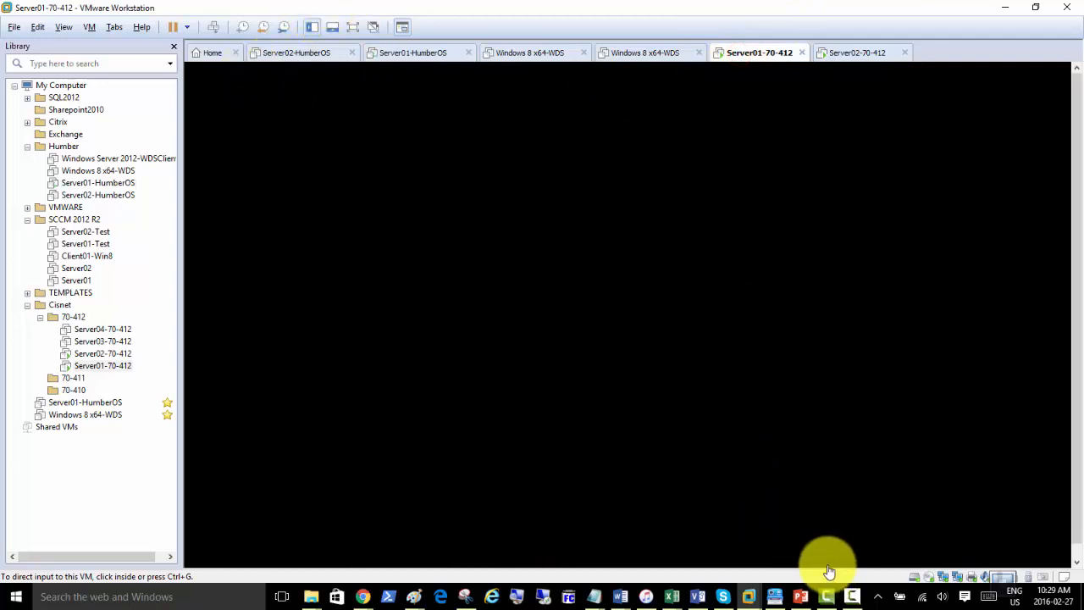
left_click(853, 597)
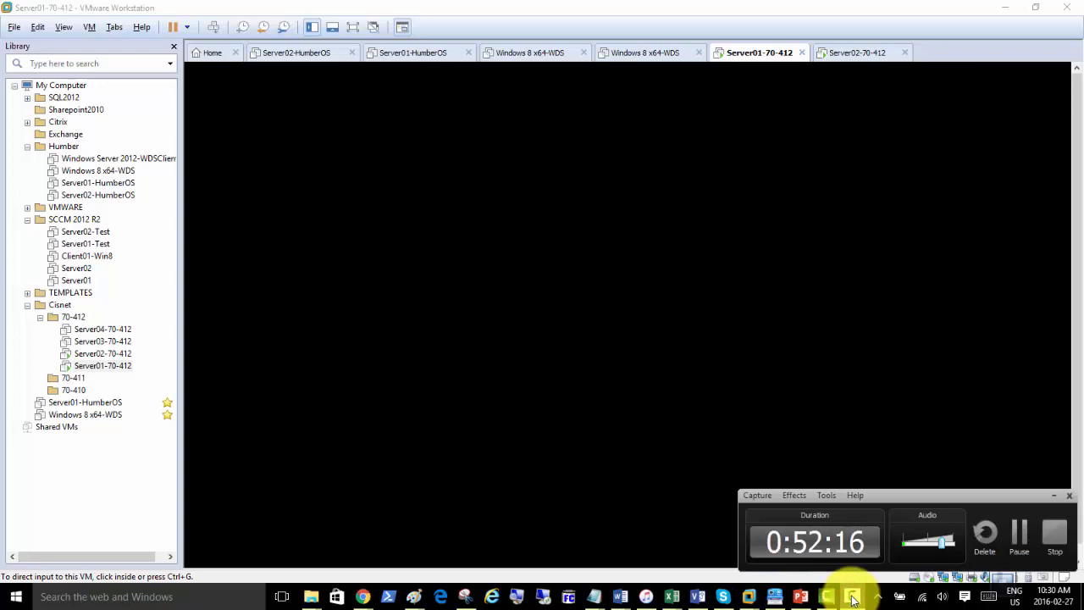
Sign in to Server01-70-412 as domain administrator via Ctrl+Alt+Del and the account password.
left_click(852, 597)
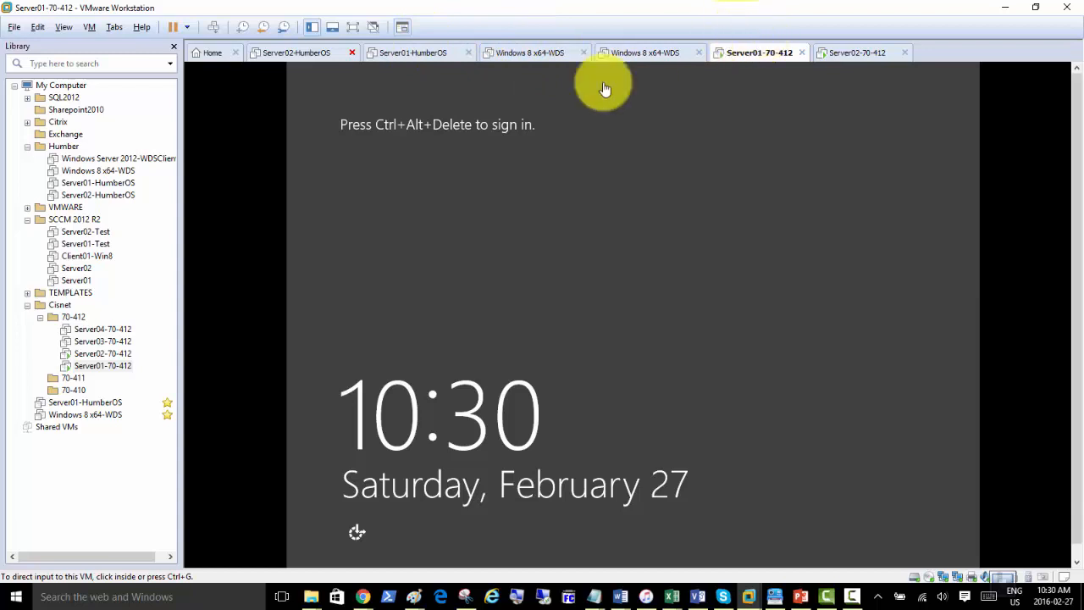
left_click(212, 29)
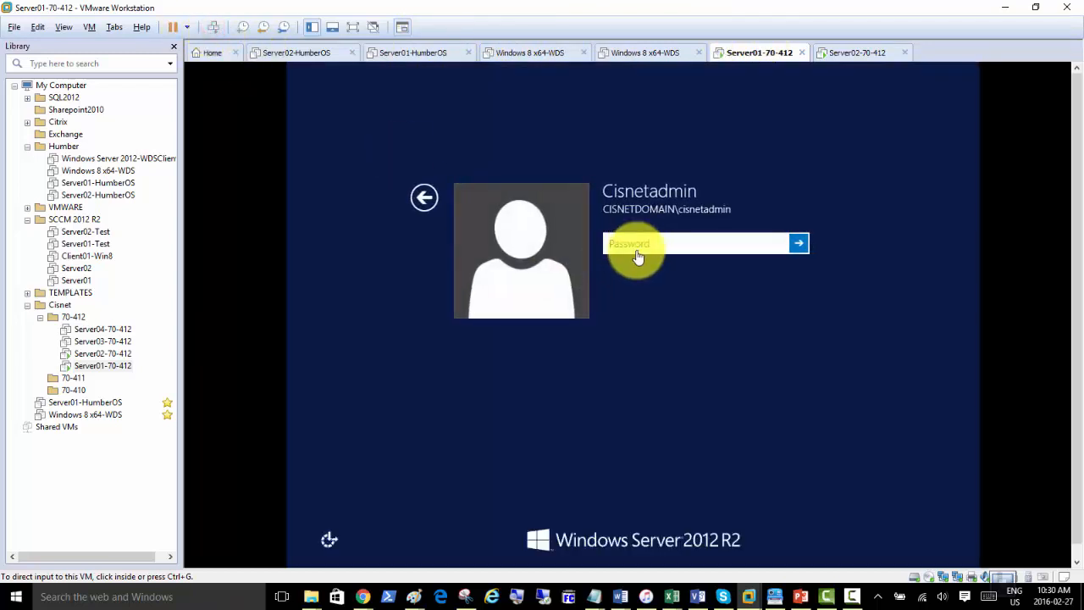
left_click(634, 242)
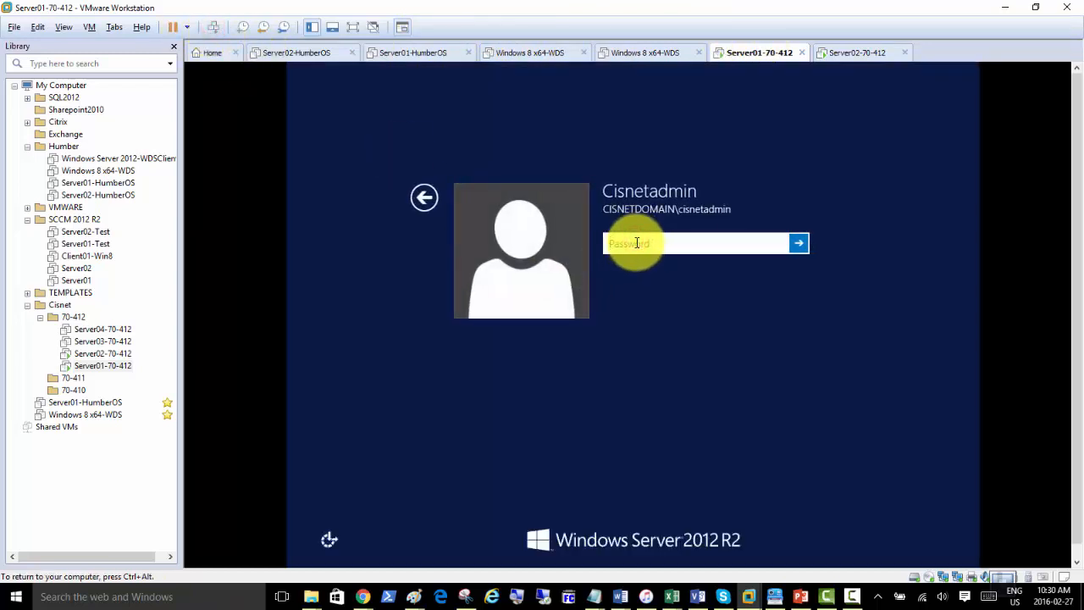
type("P")
key("Return")
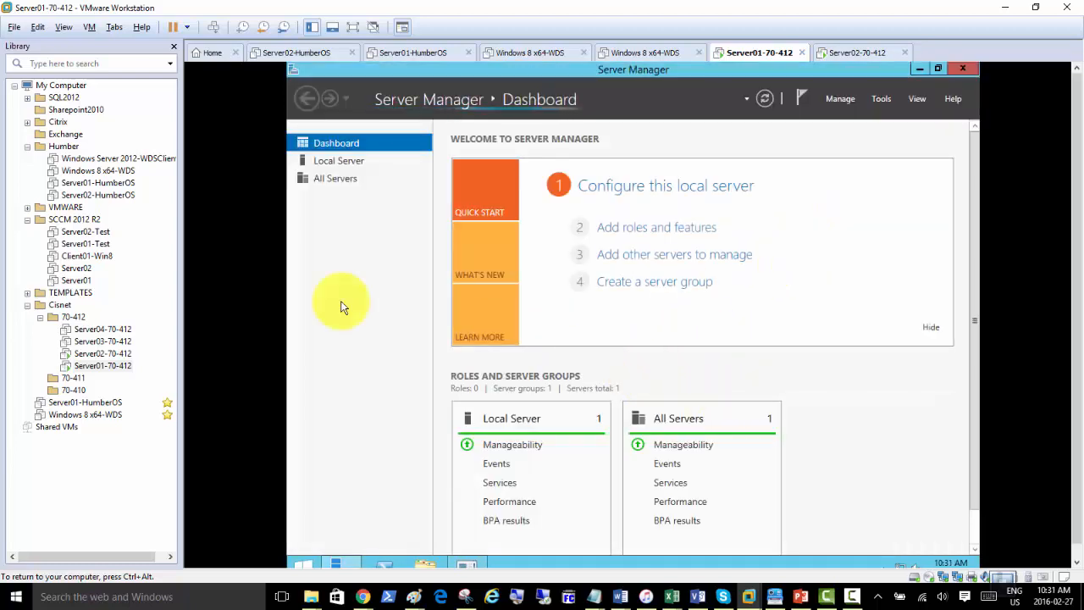
Launch ADSI Edit from Server Manager's Tools menu.
left_click(344, 308)
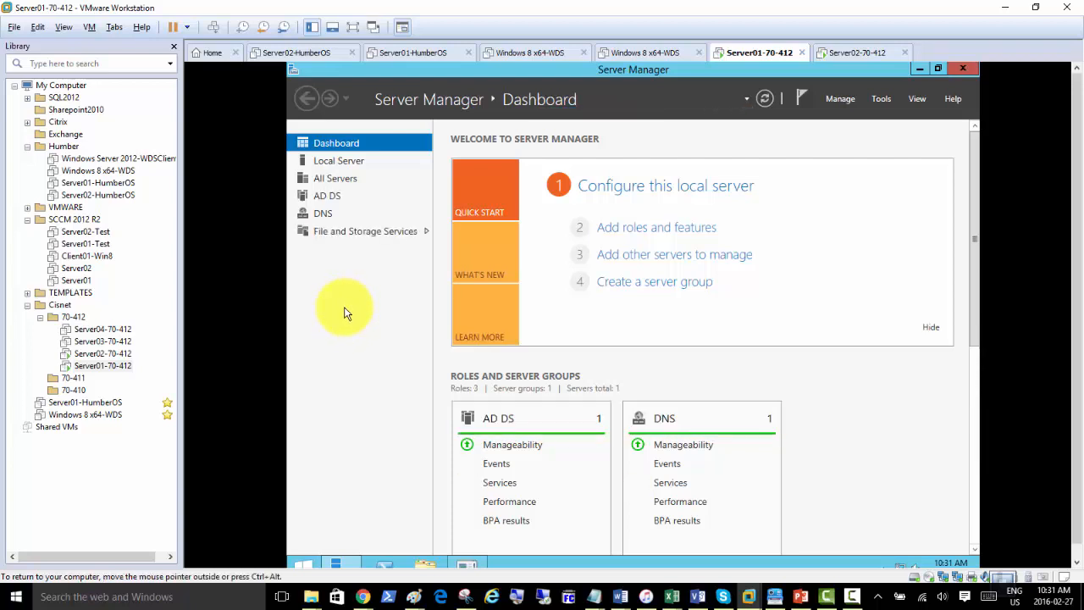
left_click(880, 99)
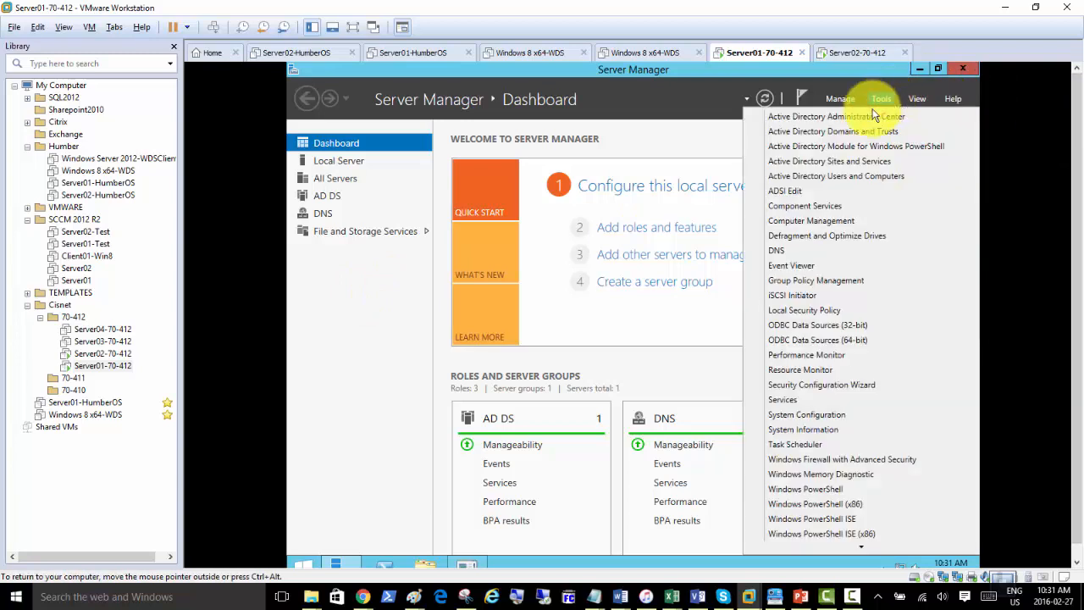
left_click(792, 198)
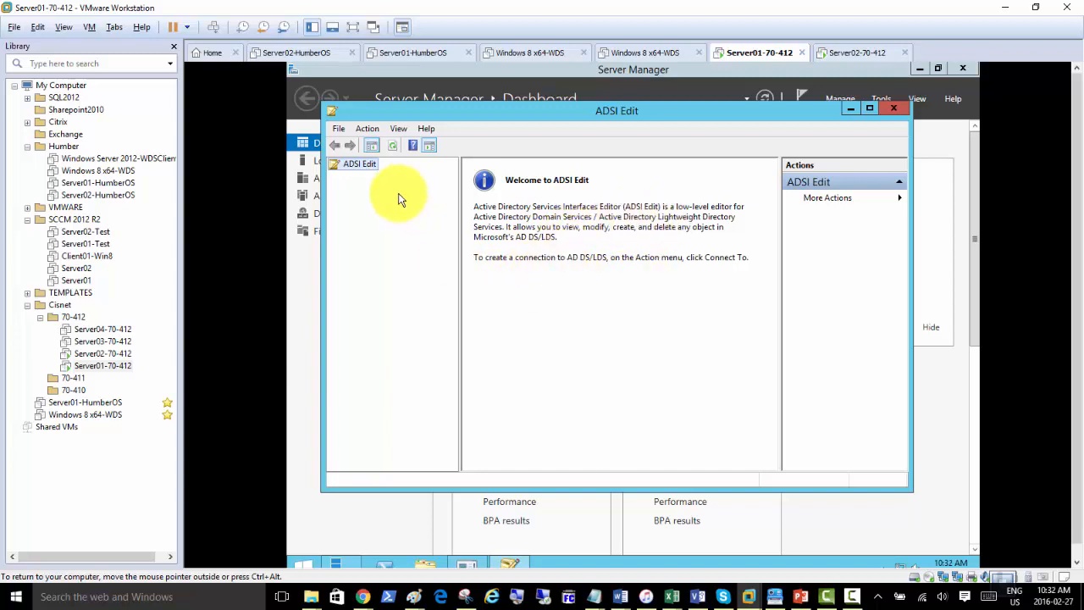
Connect ADSI Edit to the Default naming context through Connect to...
right_click(362, 166)
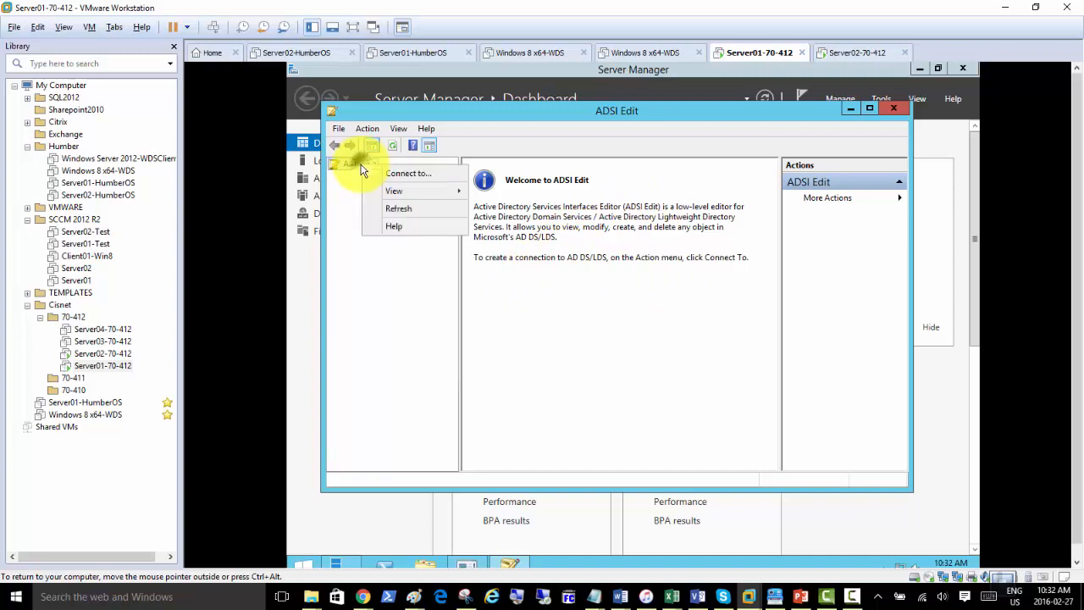
left_click(410, 179)
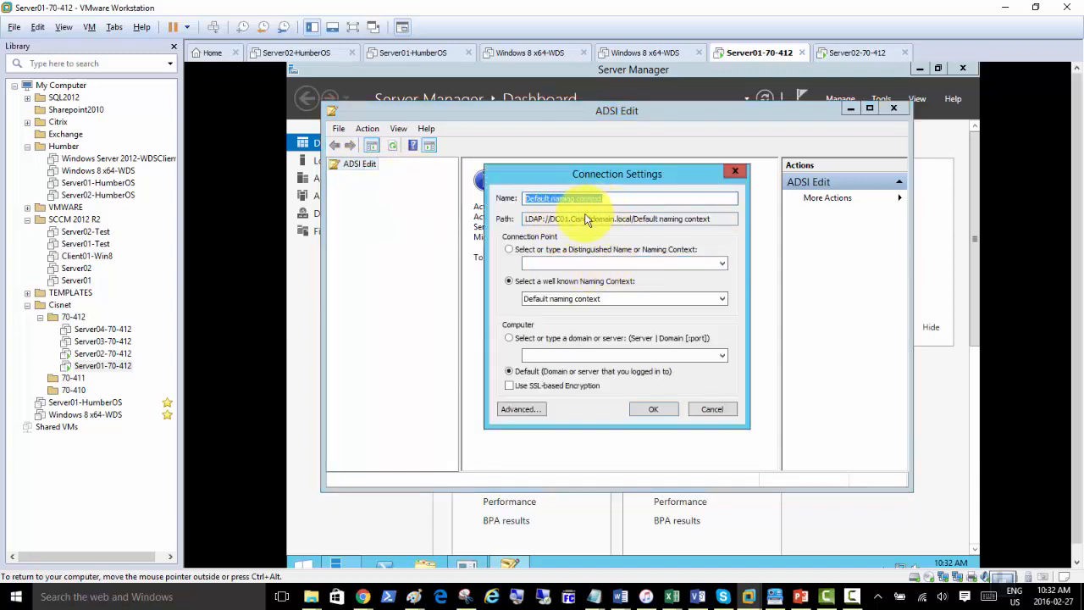
left_click(723, 263)
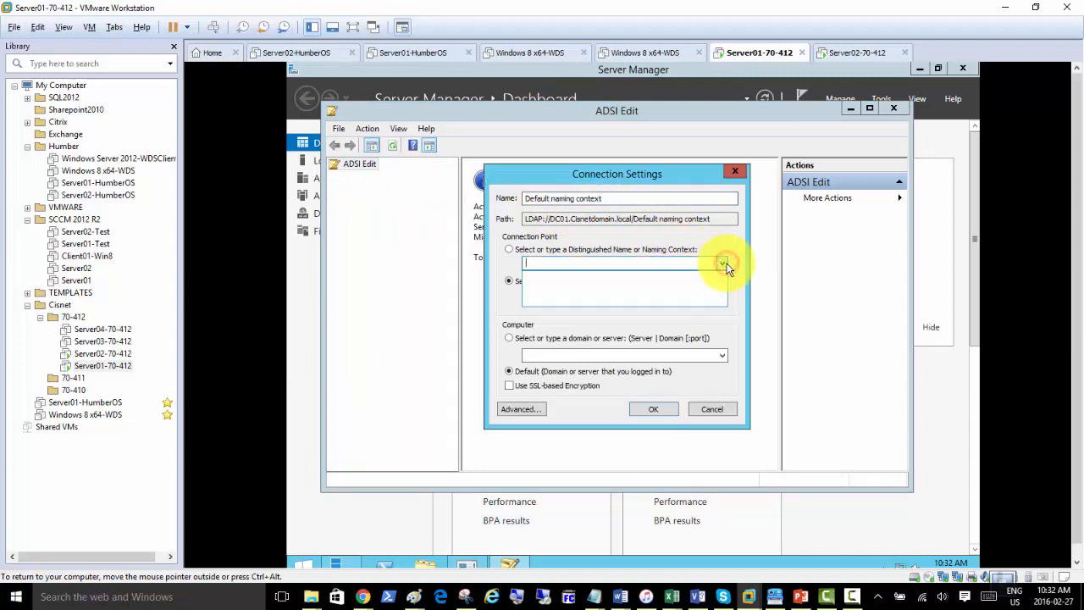
left_click(726, 265)
left_click(723, 300)
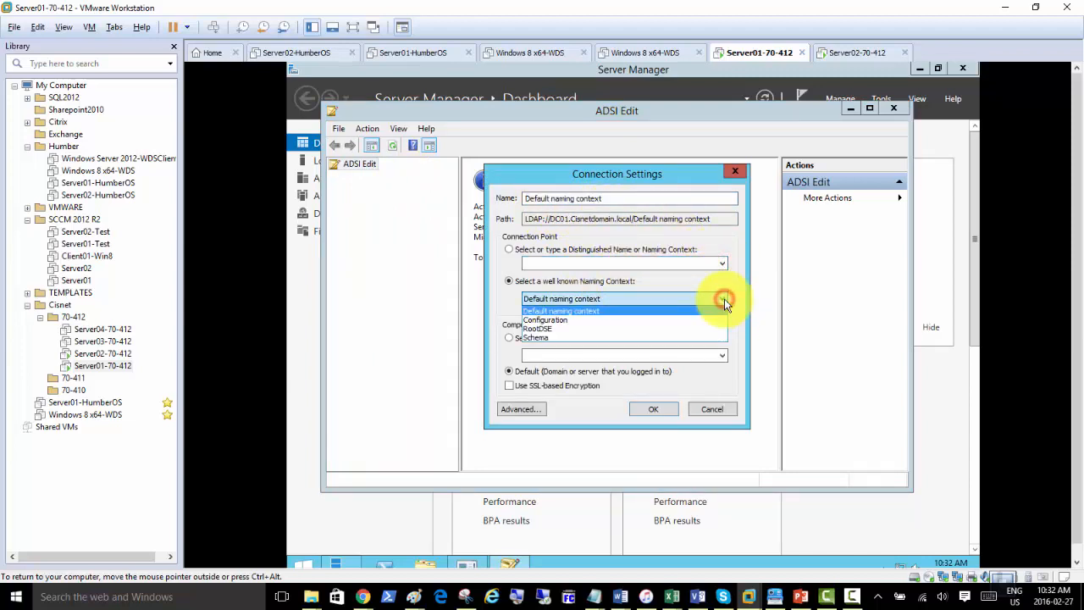
left_click(580, 310)
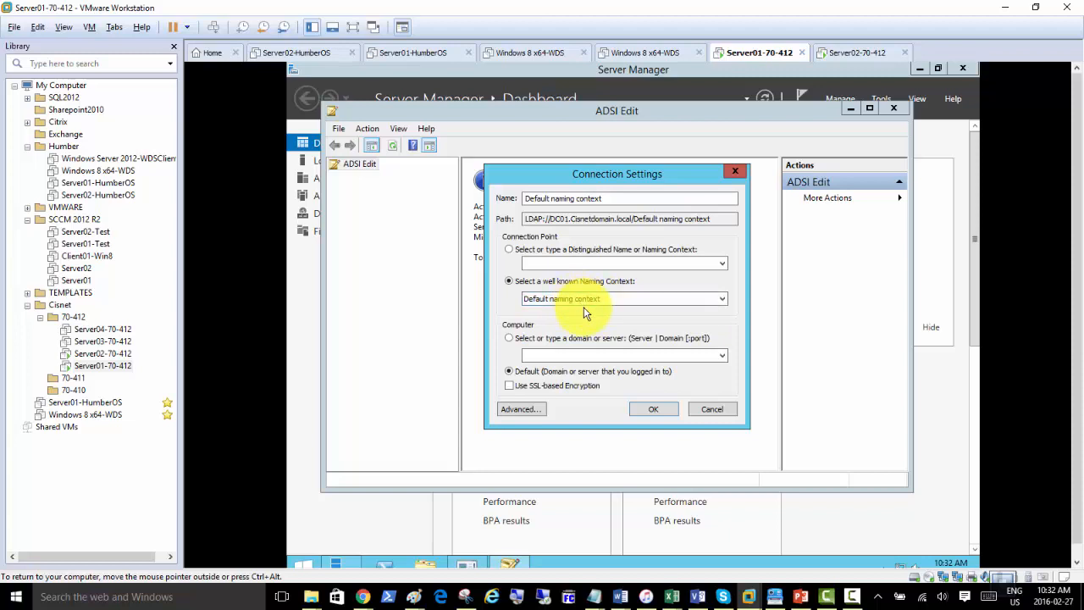
left_click(658, 413)
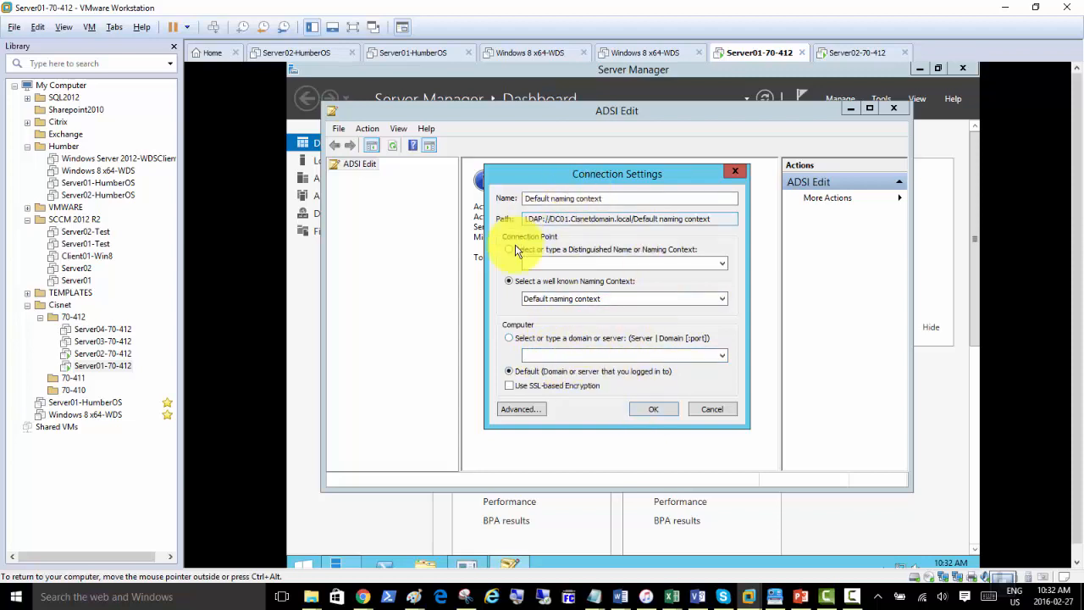
left_click(653, 410)
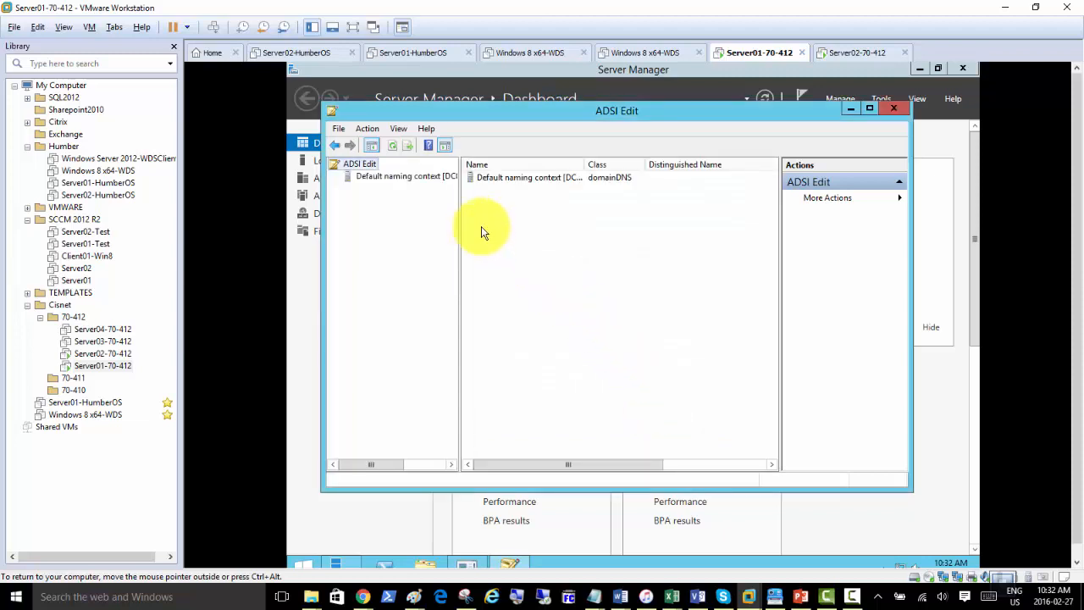
Maximize ADSI Edit and expand Default naming context and DC=Cisnetdomain,DC=local.
double_click(559, 111)
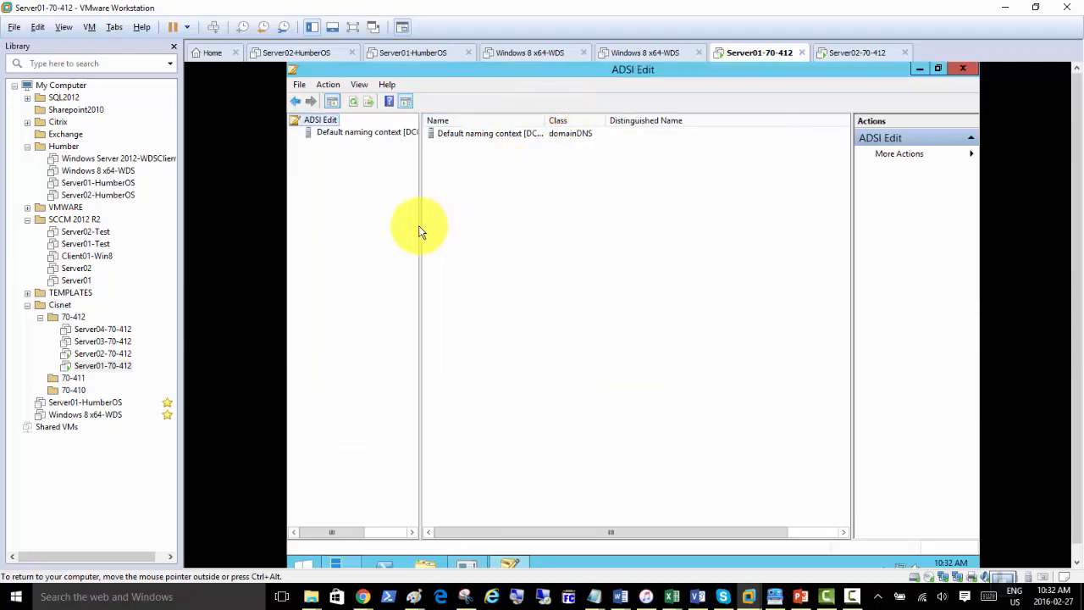
left_click_drag(421, 231, 501, 226)
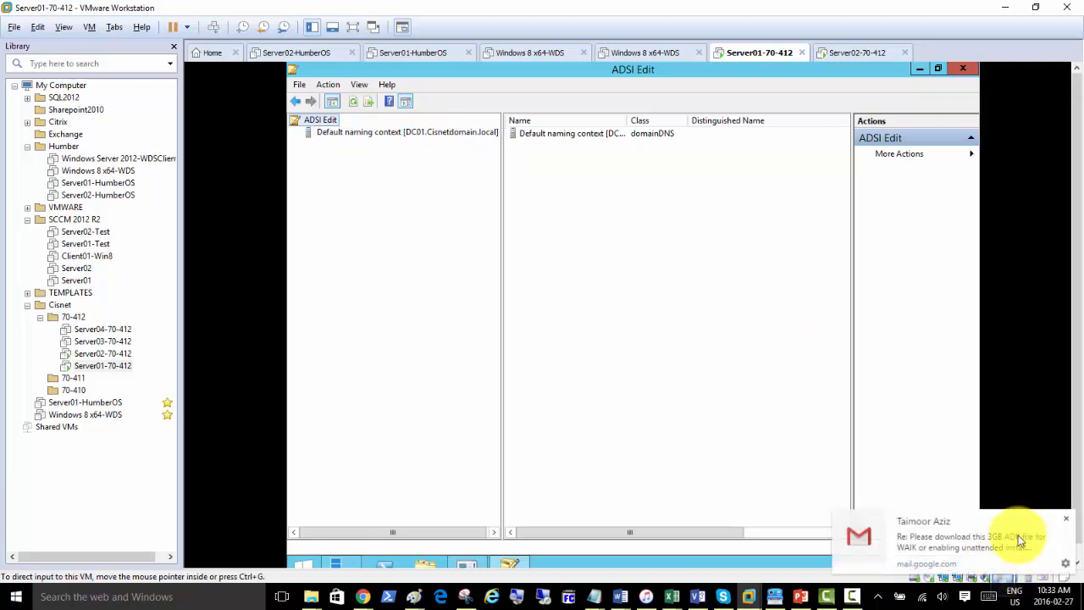
left_click(1068, 520)
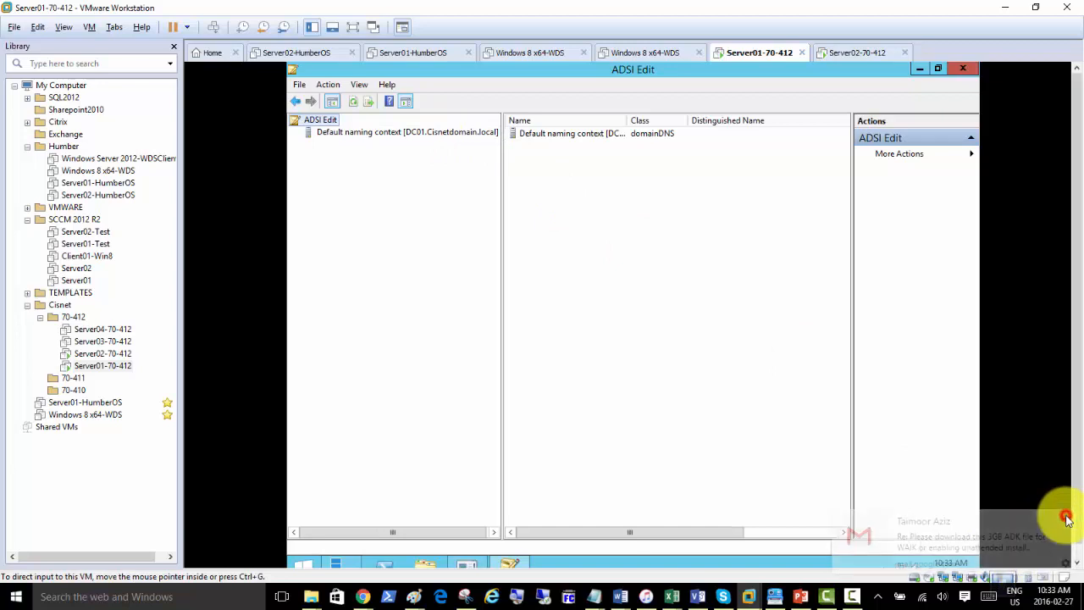
left_click(367, 135)
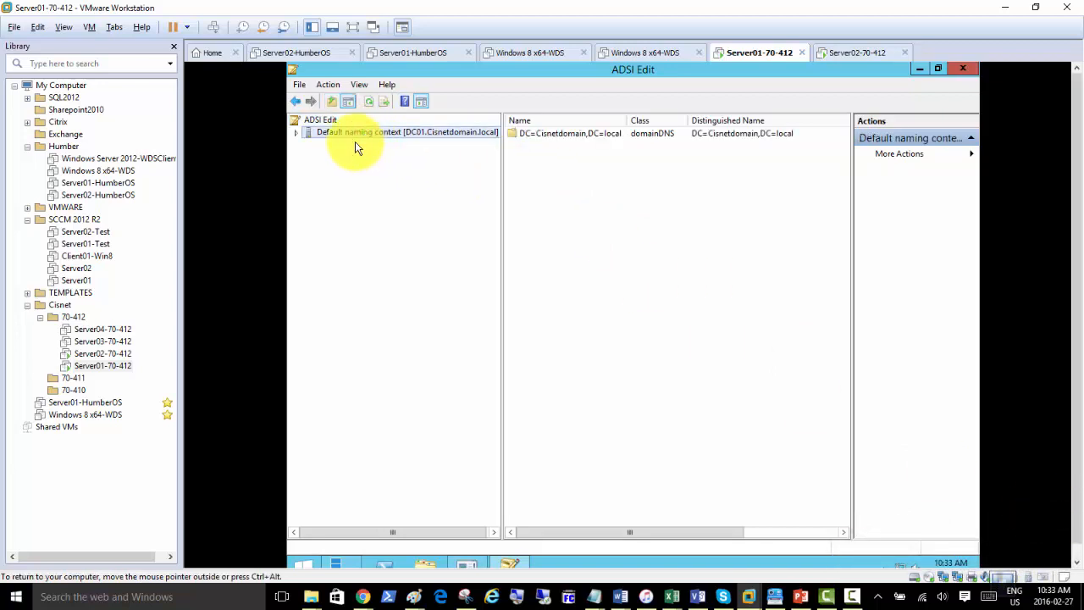
double_click(343, 139)
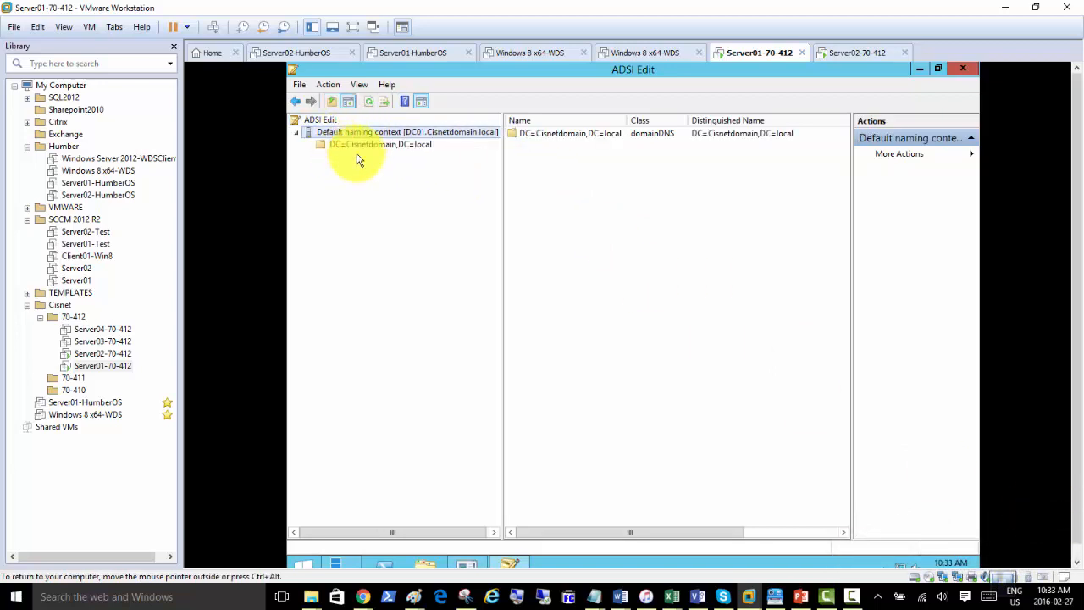
double_click(360, 146)
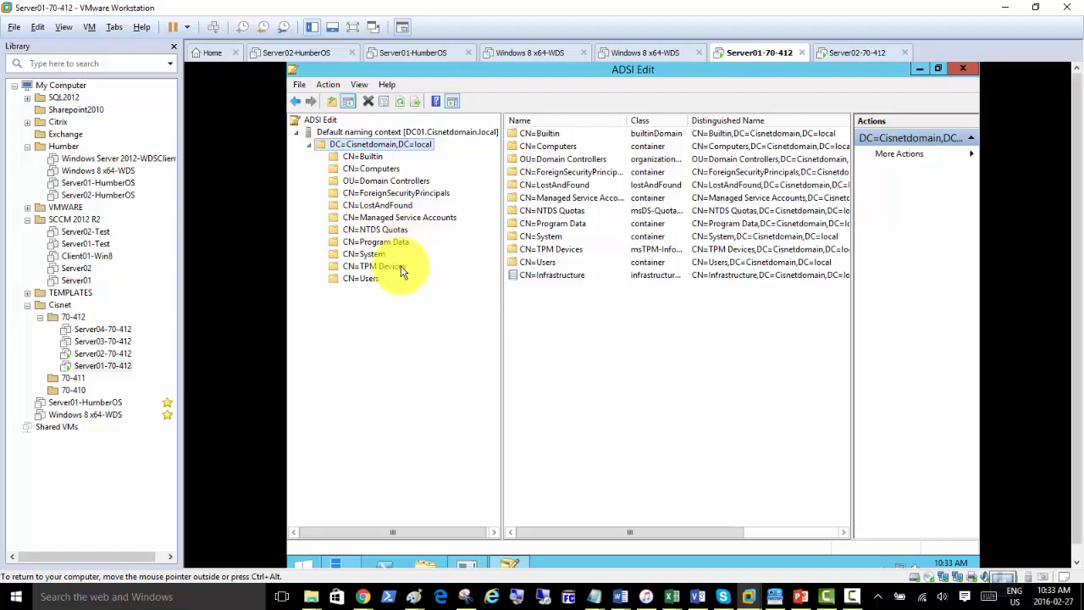
Browse CN=ForeignSecurityPrincipals and the CN=Users entries like Administrator.
left_click(366, 195)
left_click(367, 195)
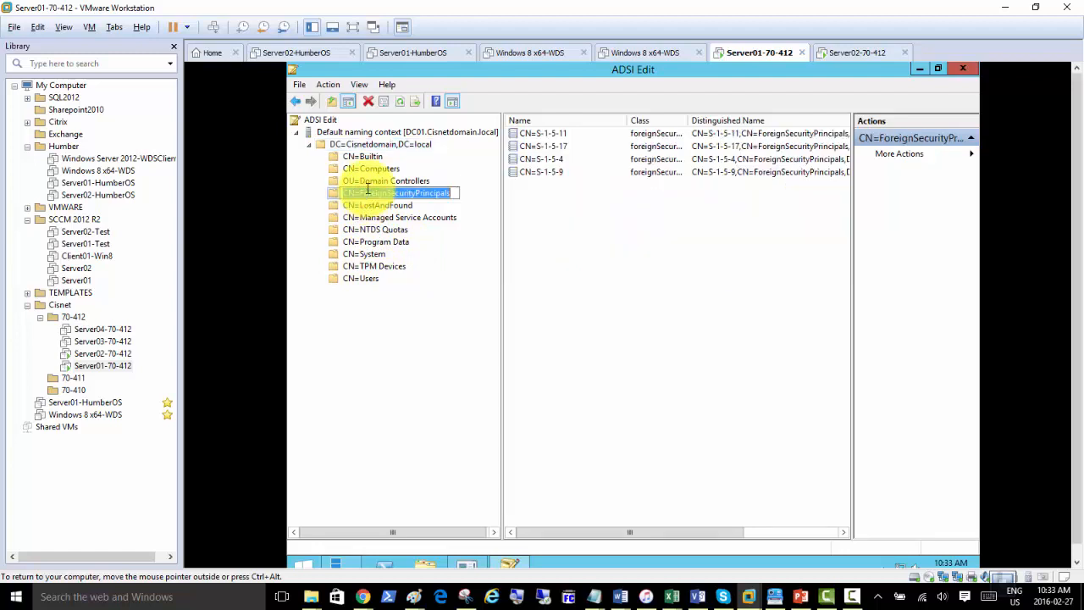
left_click(367, 173)
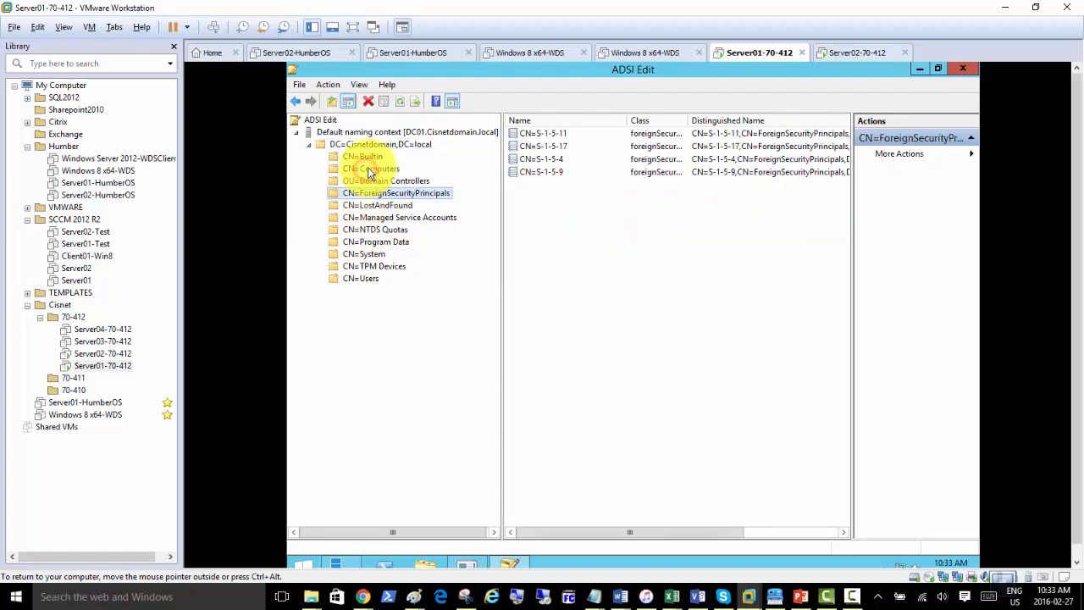
left_click(365, 279)
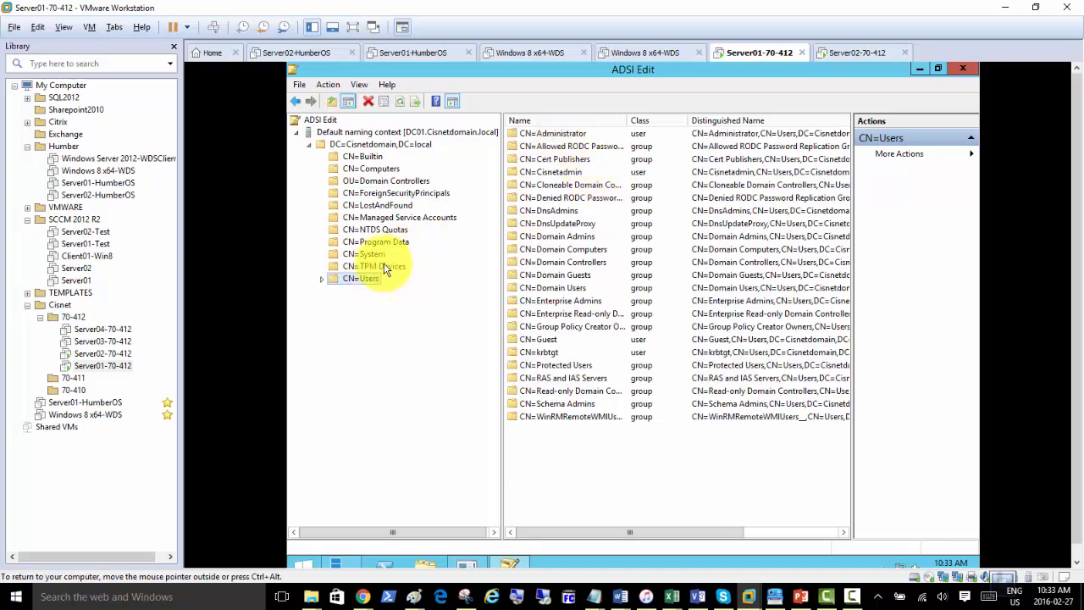
left_click(322, 279)
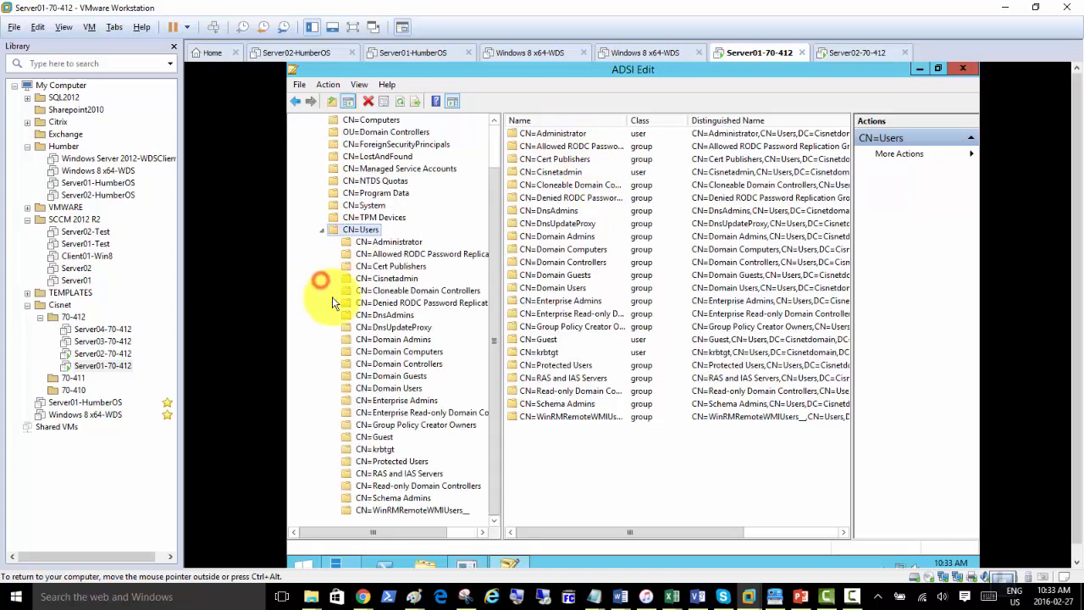
left_click(391, 244)
left_click(382, 254)
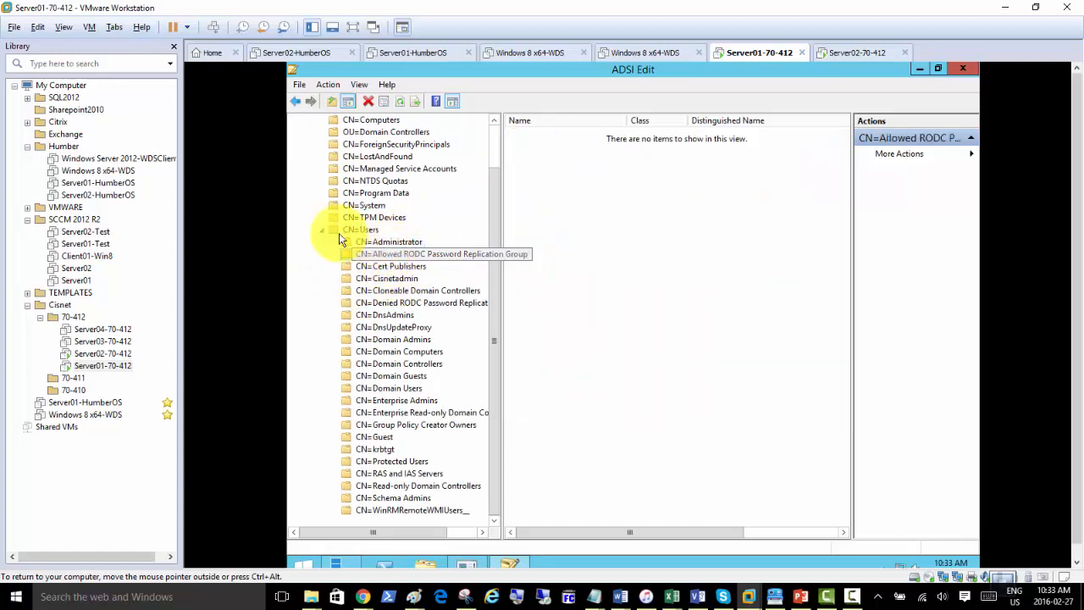
left_click(321, 231)
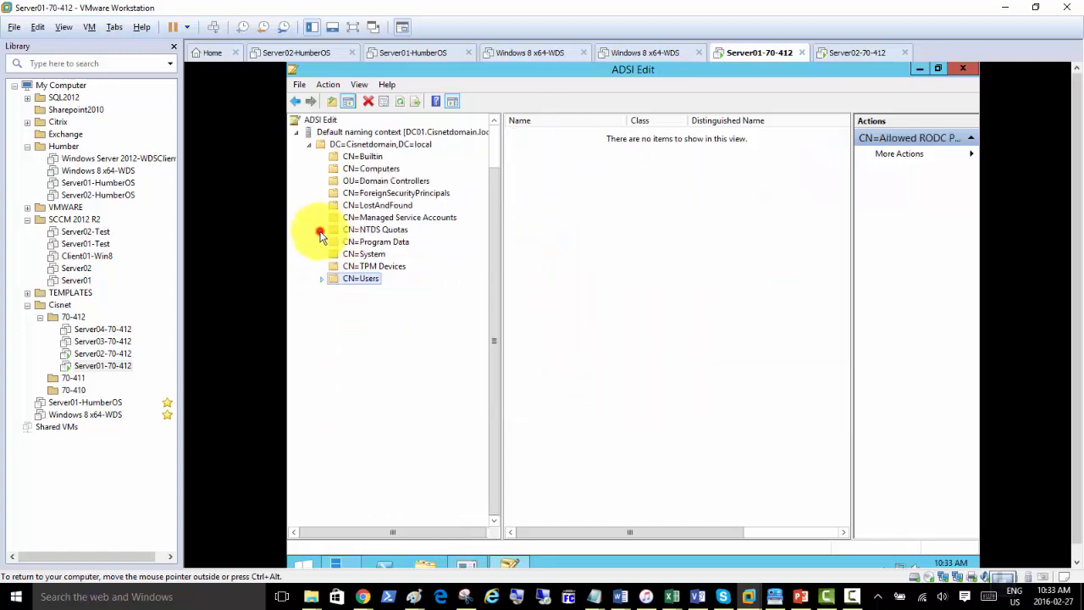
List OU=Domain Controllers and select the CN=DC01 computer object.
left_click(359, 183)
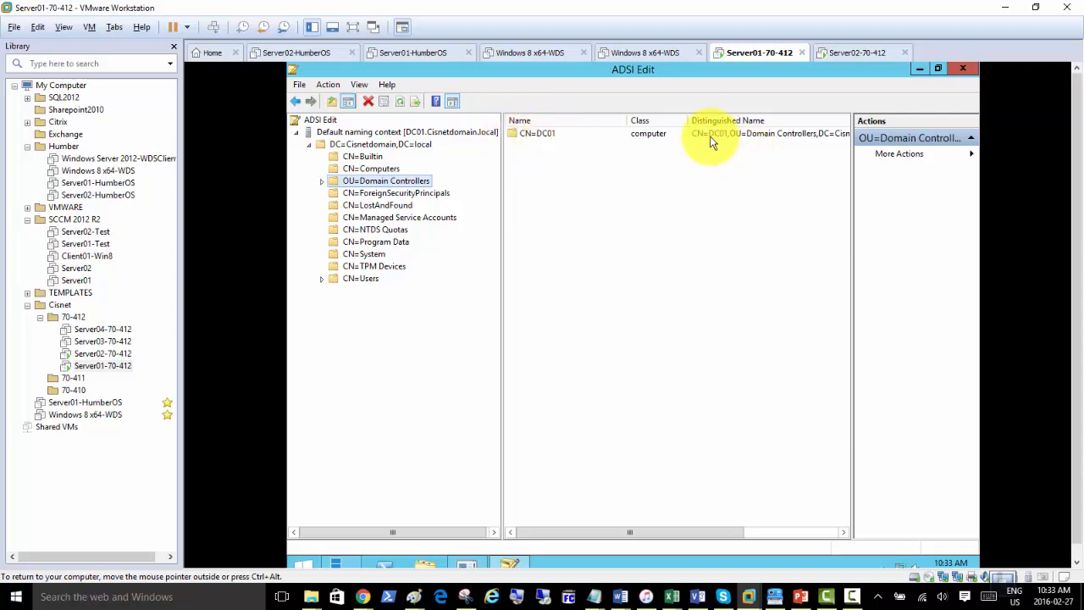
left_click_drag(688, 532, 748, 534)
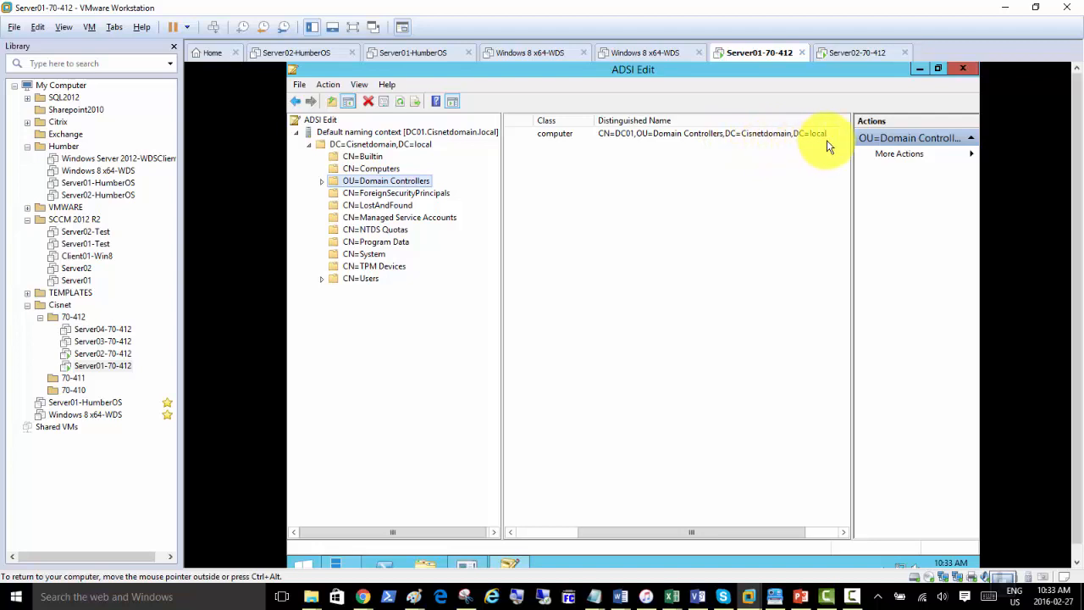
left_click(716, 135)
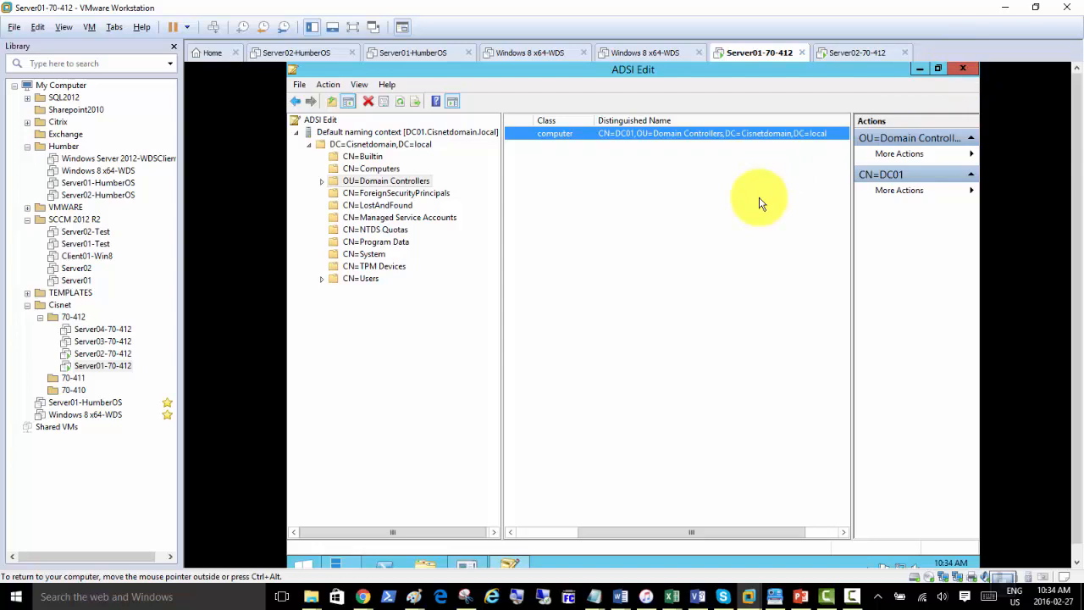
Magnify the screen to 200% and scroll the DC01 listing back left.
left_click(518, 600)
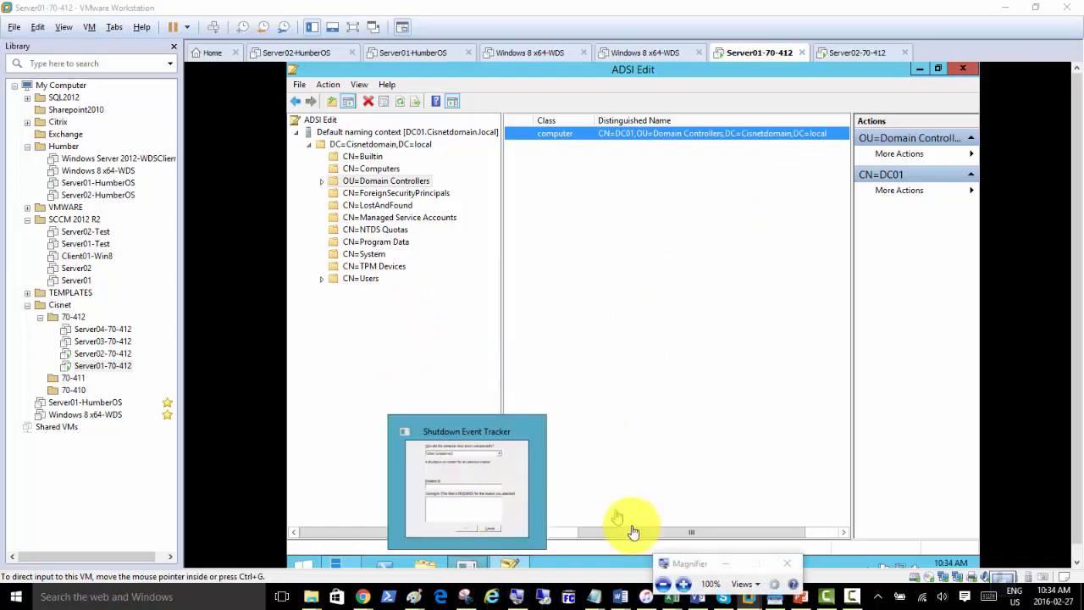
left_click(683, 584)
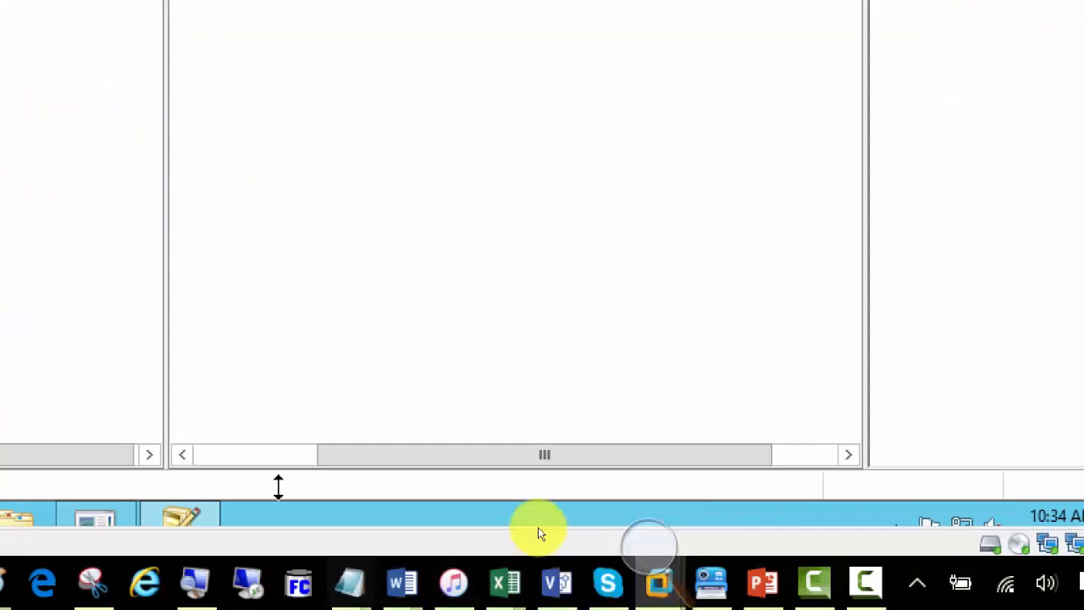
left_click(211, 455)
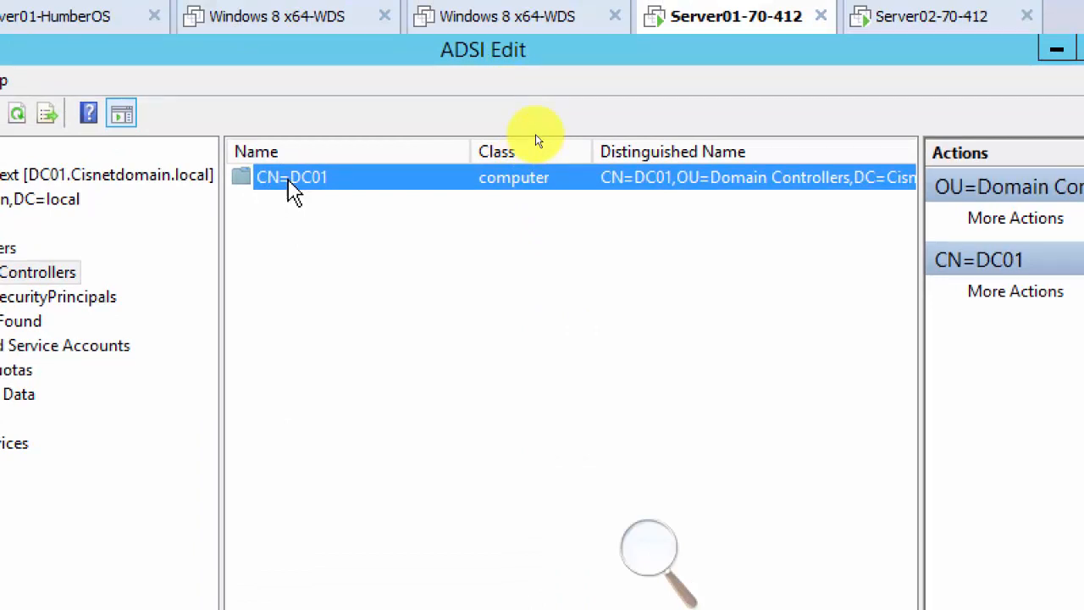
Open the Properties dialog for CN=DC01.
right_click(284, 189)
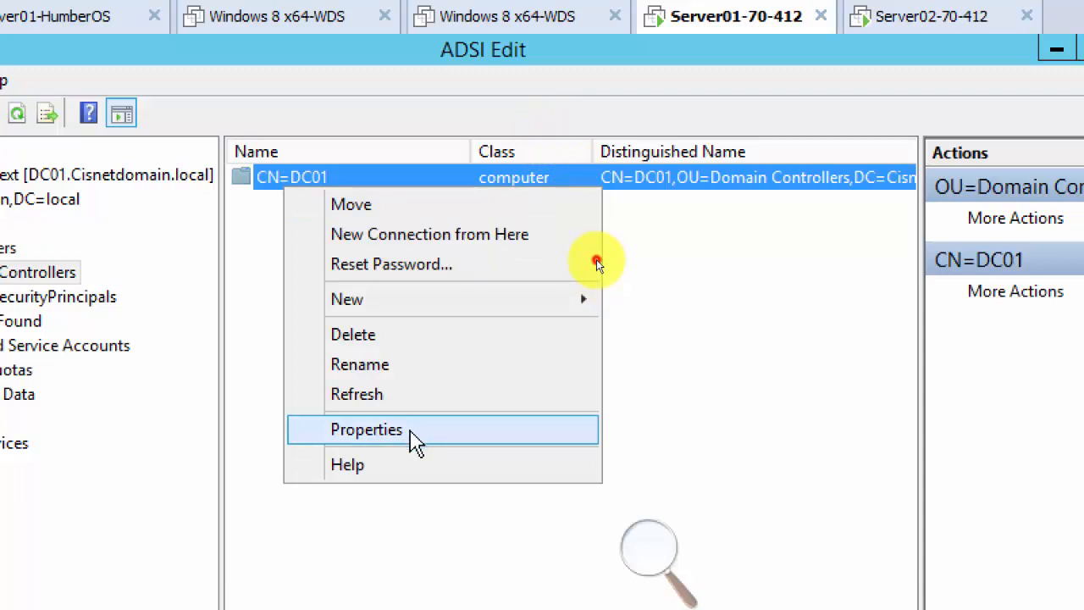
left_click(415, 432)
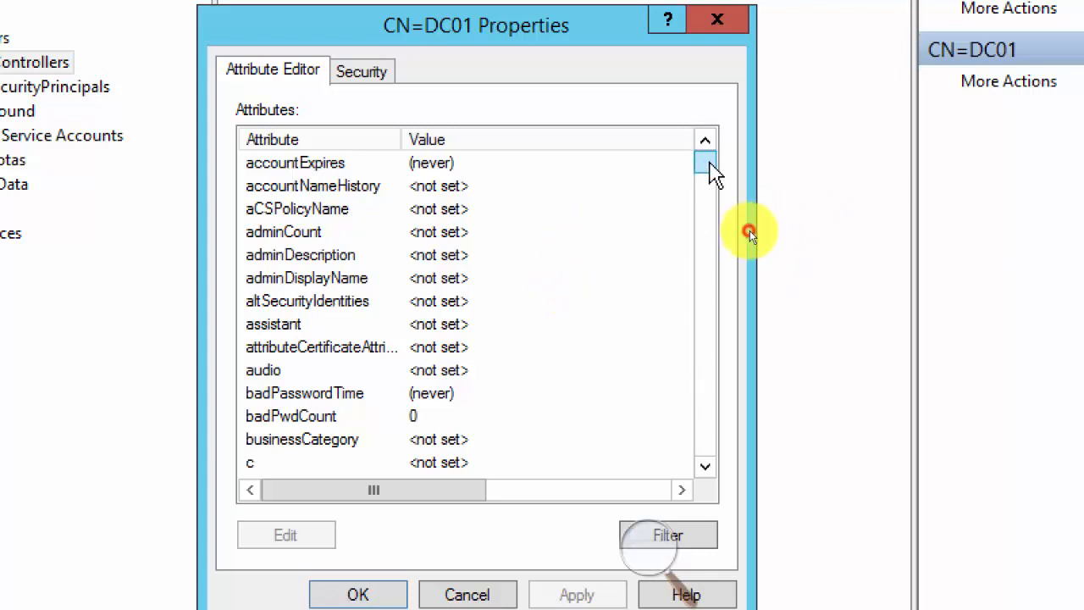
Scroll through CN=DC01's attributes, then cancel the Properties dialog.
left_click_drag(711, 174, 702, 392)
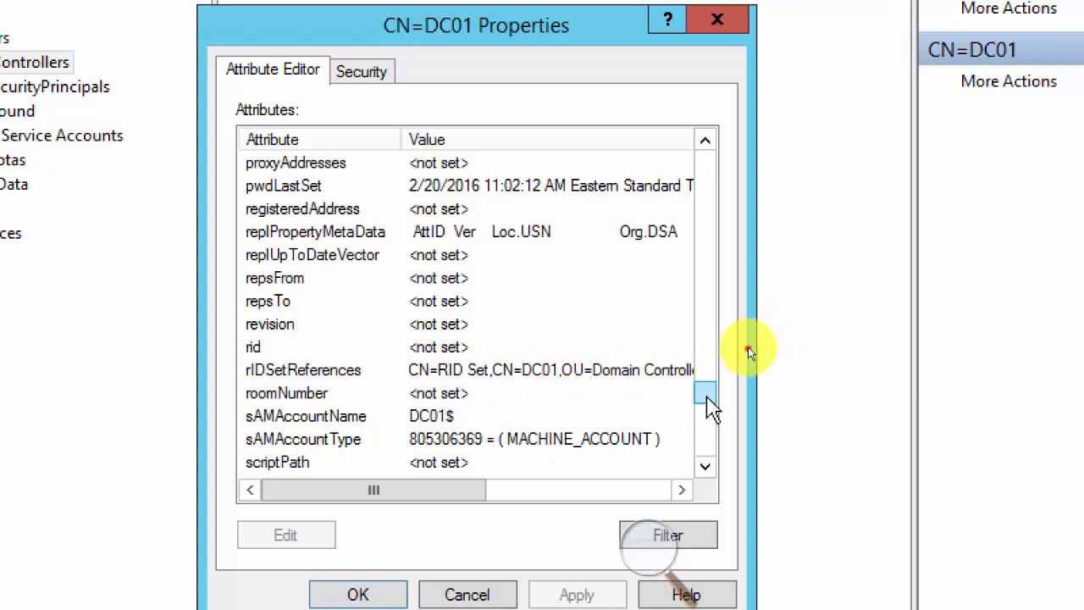
left_click_drag(705, 394, 709, 351)
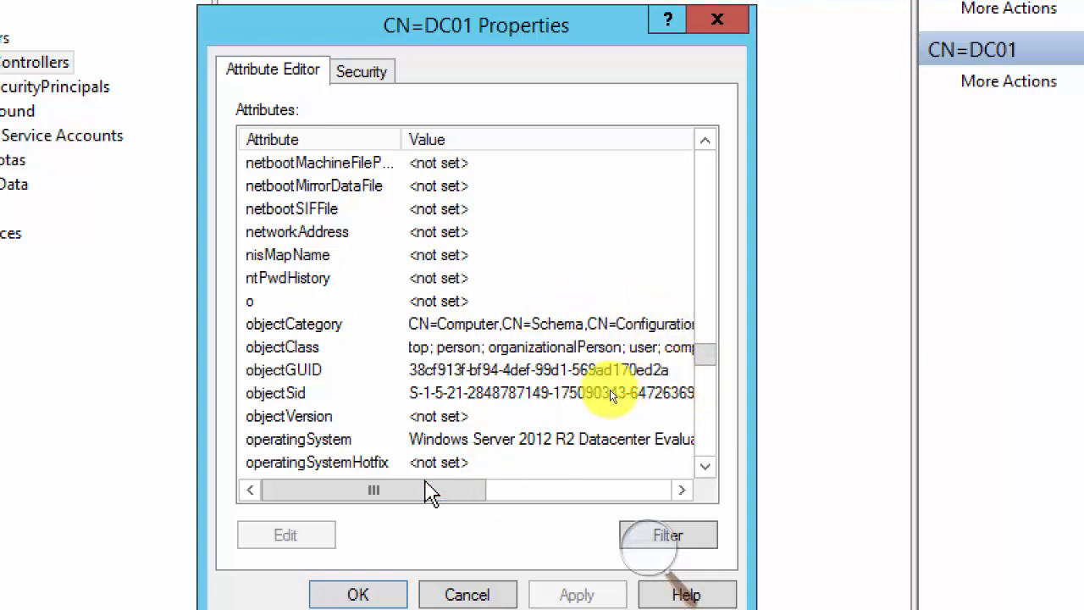
left_click_drag(431, 492, 351, 496)
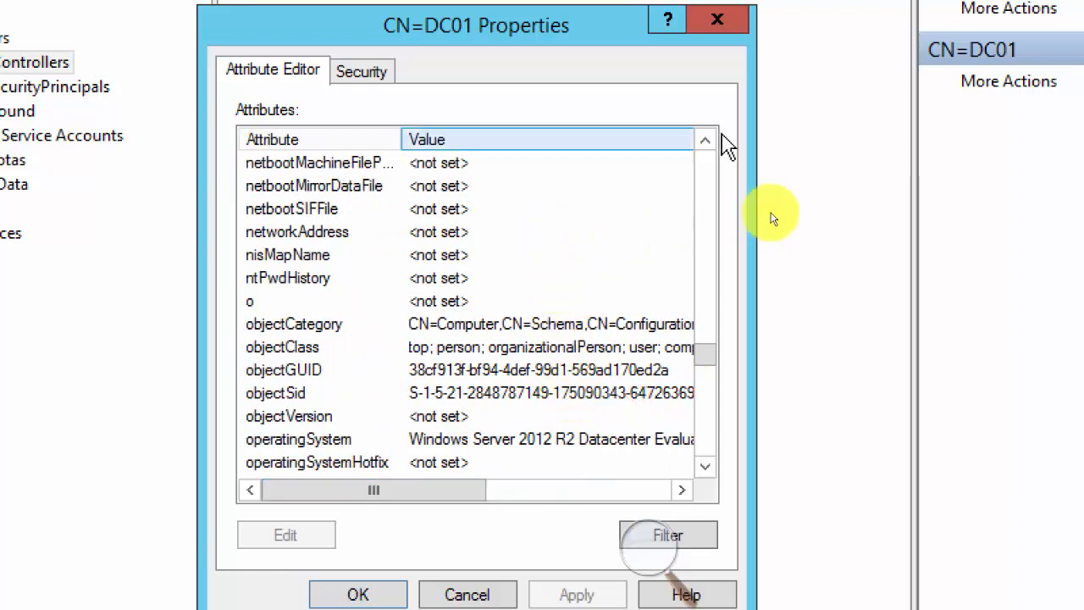
left_click_drag(704, 354, 717, 216)
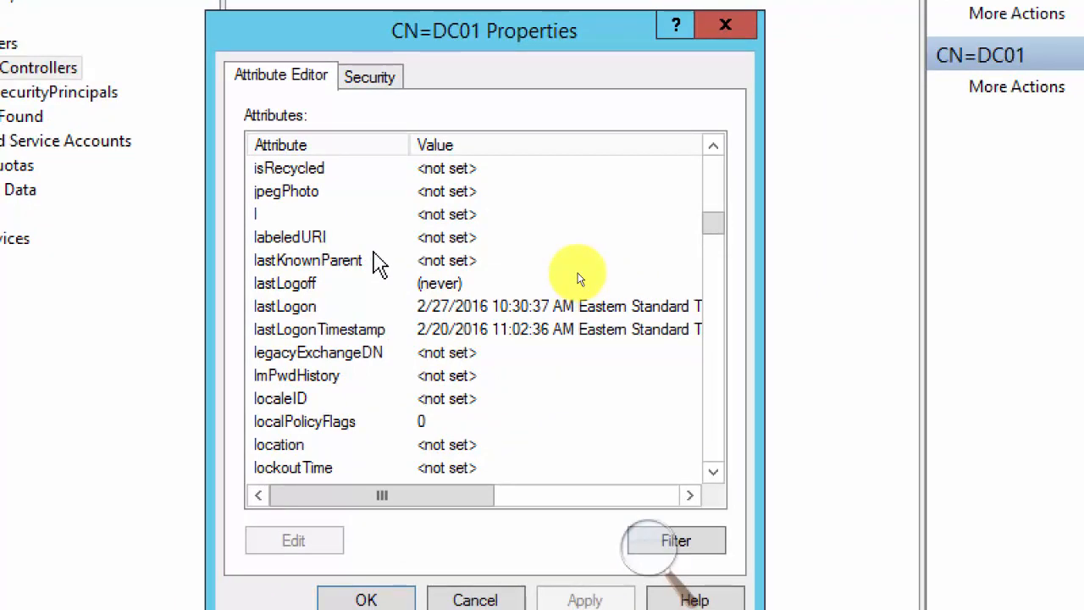
left_click(475, 600)
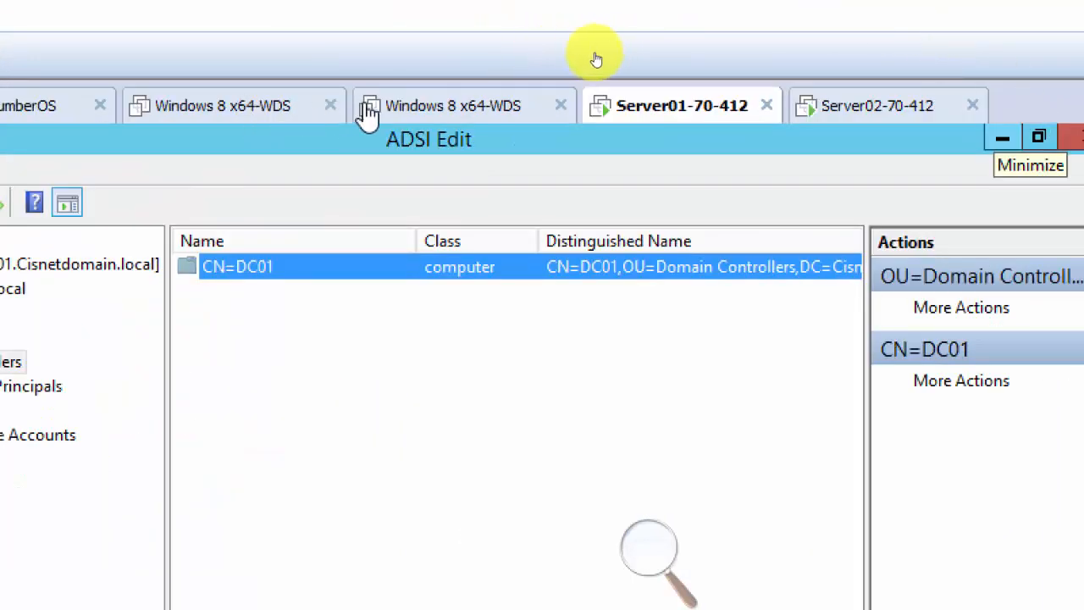
Close the two Windows 8 x64-WDS tabs and the Server01-HumberOS tab.
left_click(332, 106)
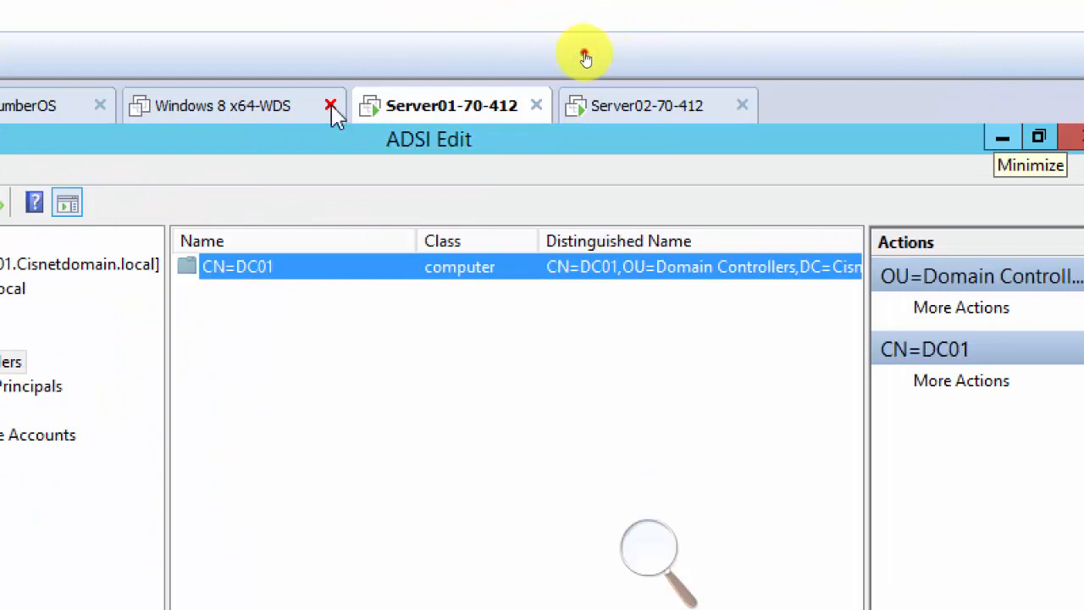
left_click(330, 109)
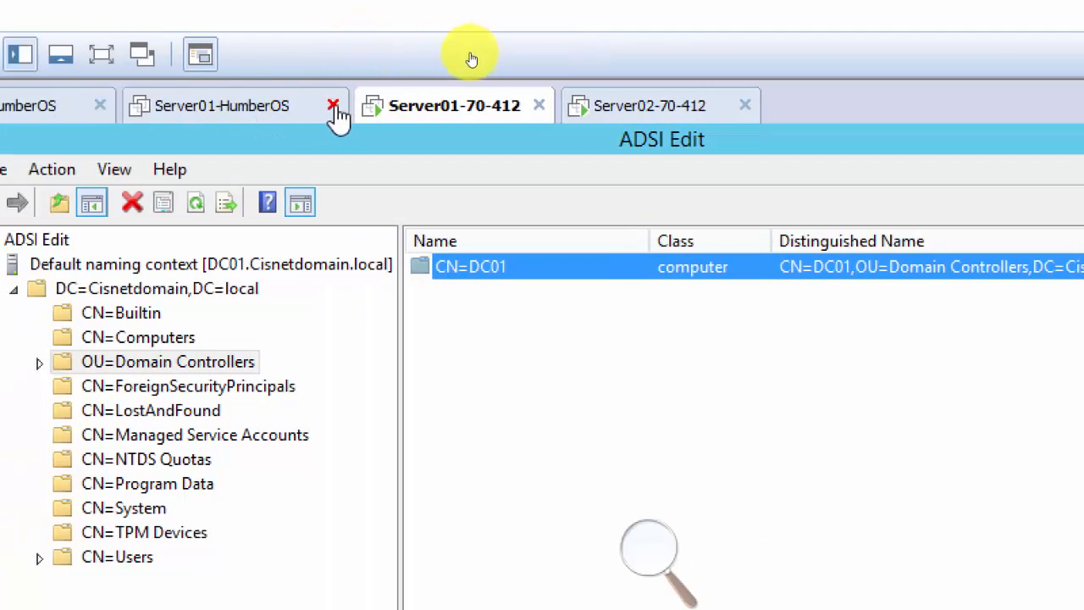
left_click(333, 106)
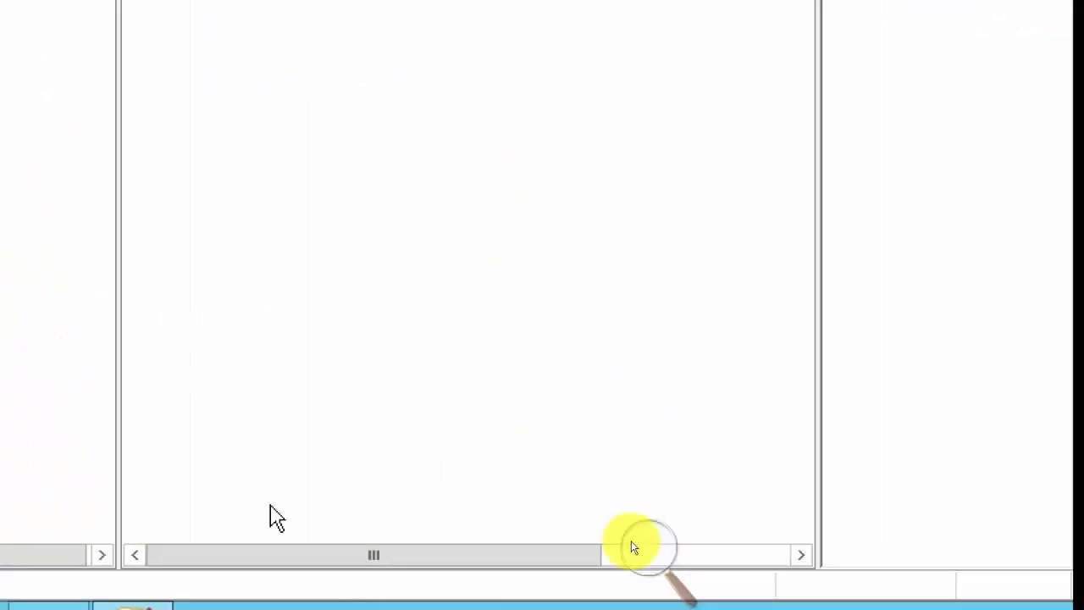
Reset Magnifier to 100% and play the Resolving Replication Conflicts slide show.
left_click(649, 550)
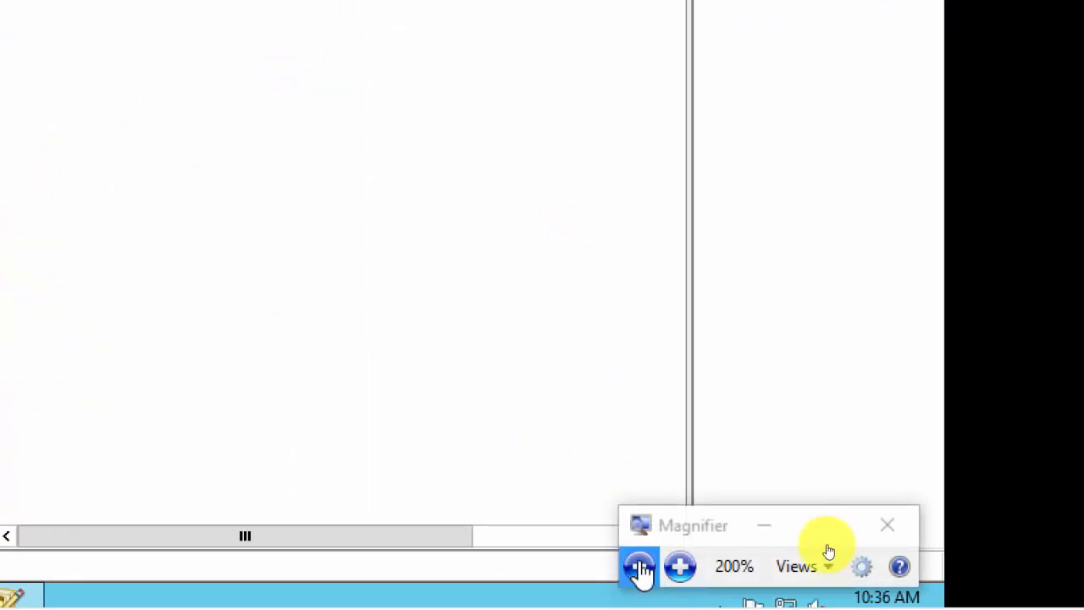
left_click(640, 567)
left_click(798, 597)
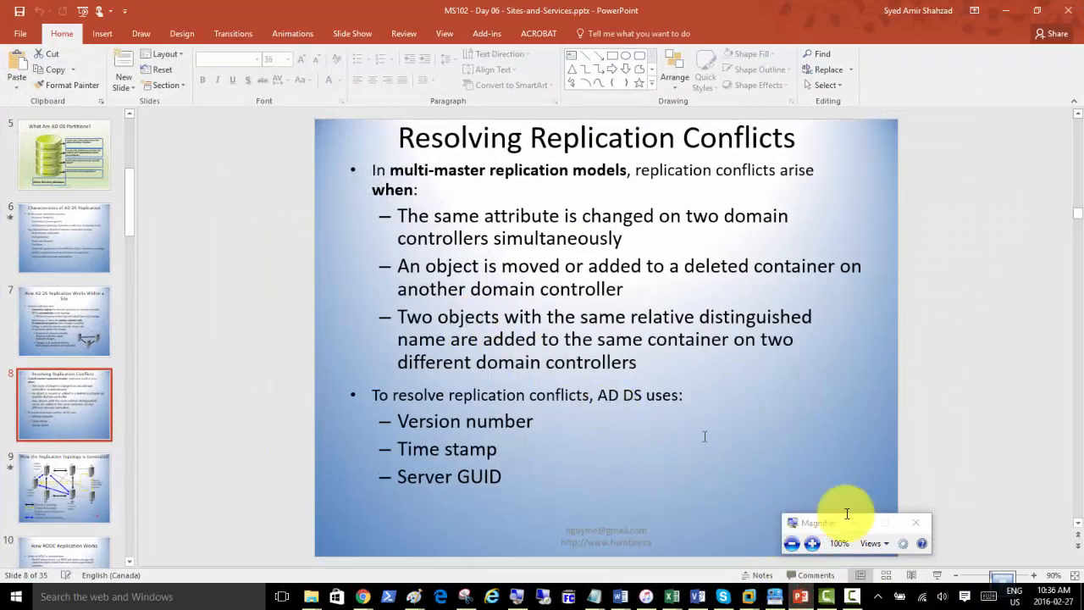
left_click(937, 576)
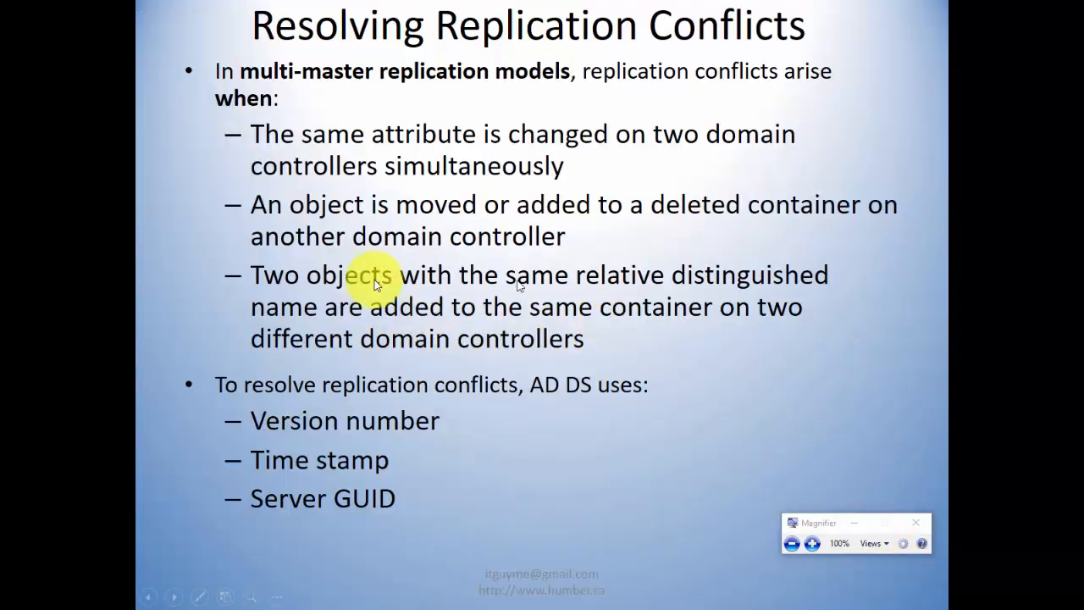
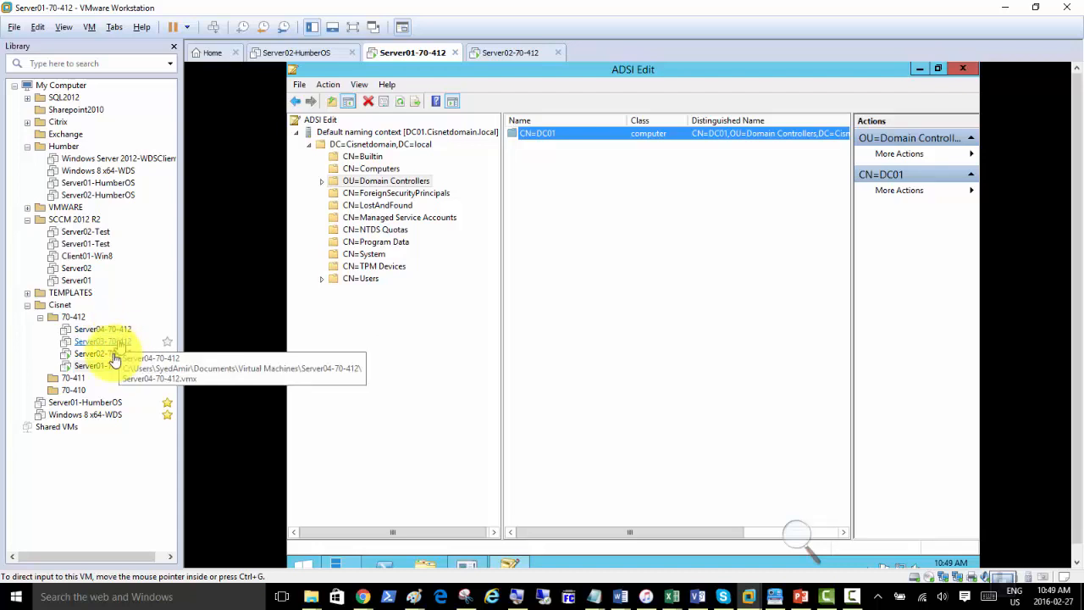
Select Server04-70-412 under Cisnet > 70-412 in the Library to show its summary.
left_click(122, 332)
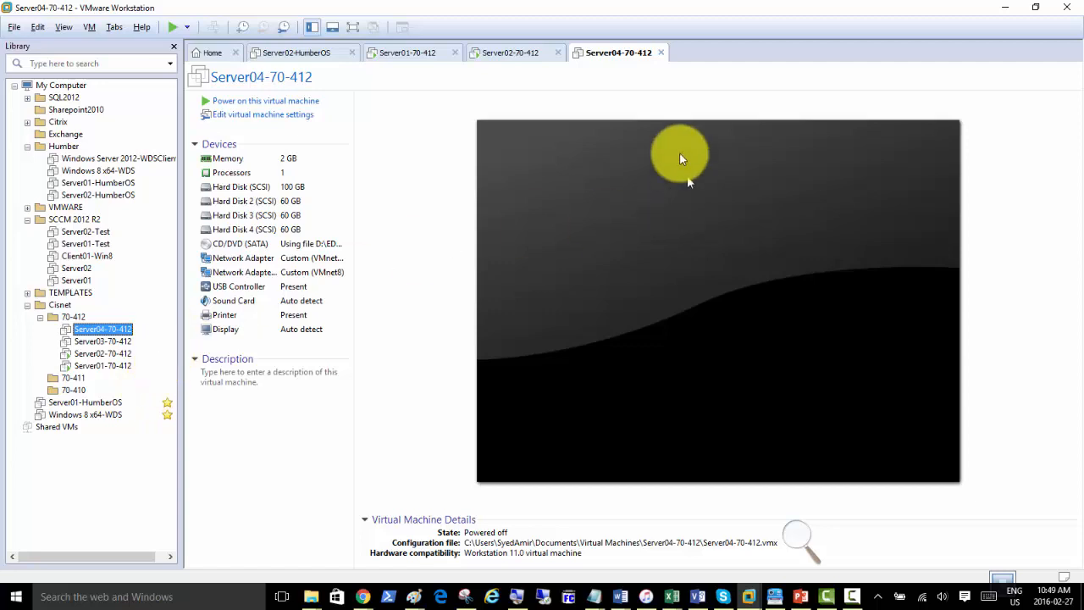
Power on Server04-70-412 and close the Server02-HumberOS tab.
left_click(274, 102)
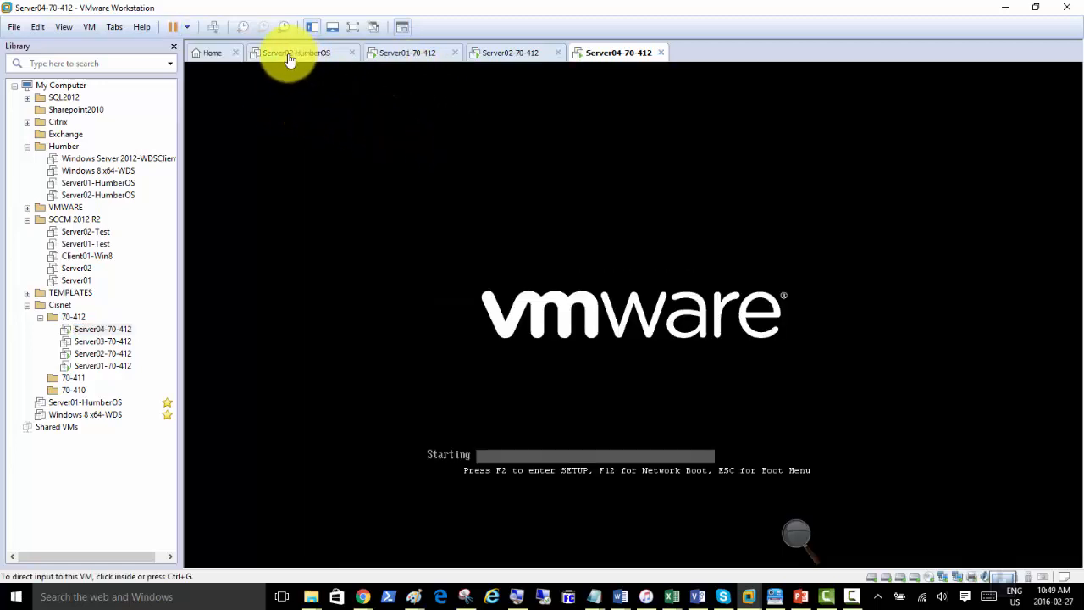
left_click(352, 52)
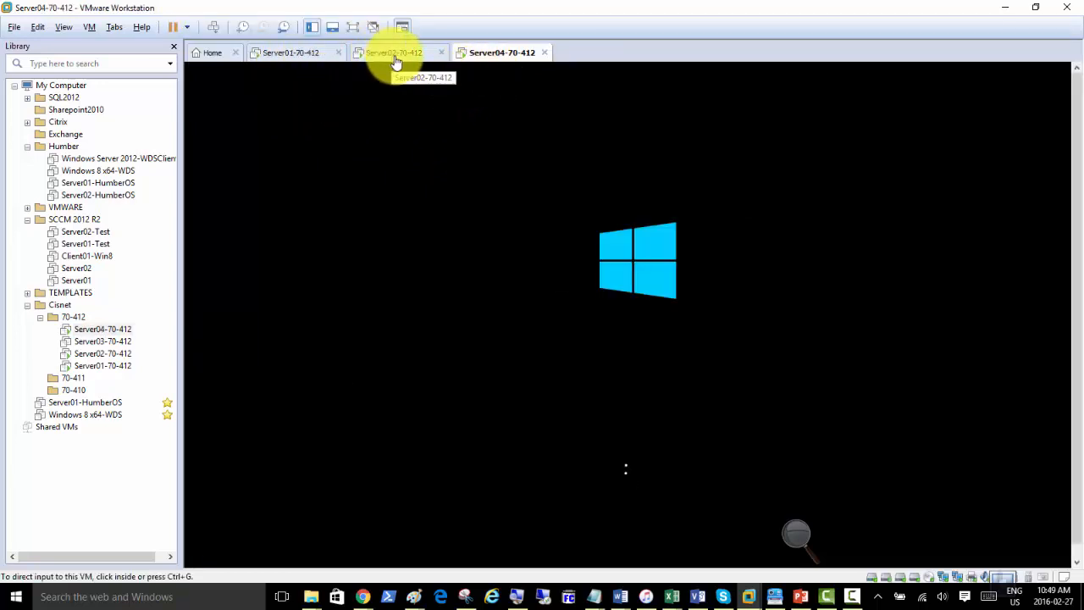
double_click(102, 365)
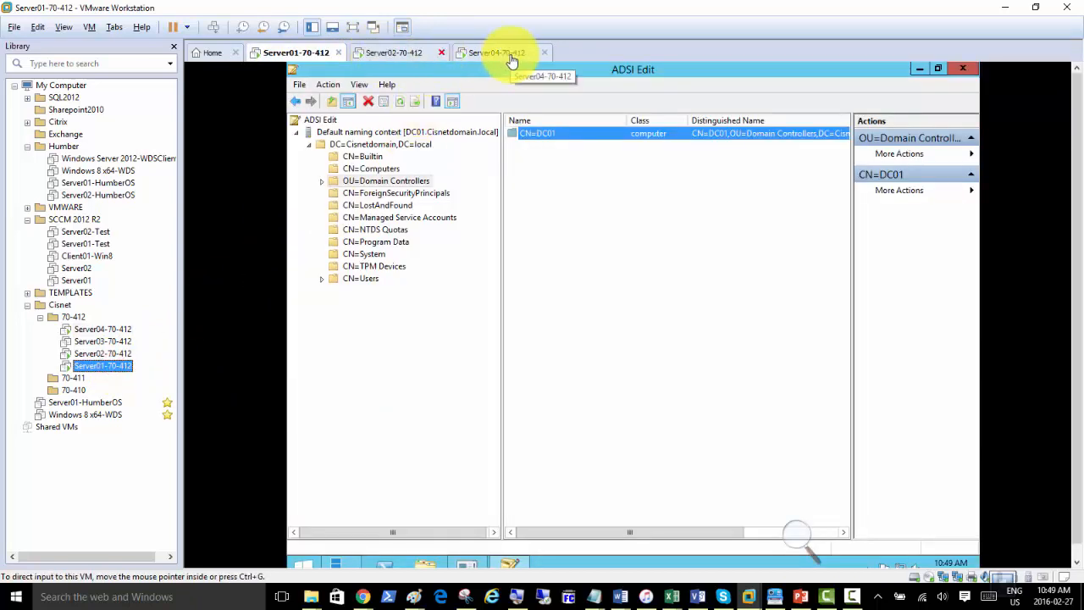
left_click(498, 54)
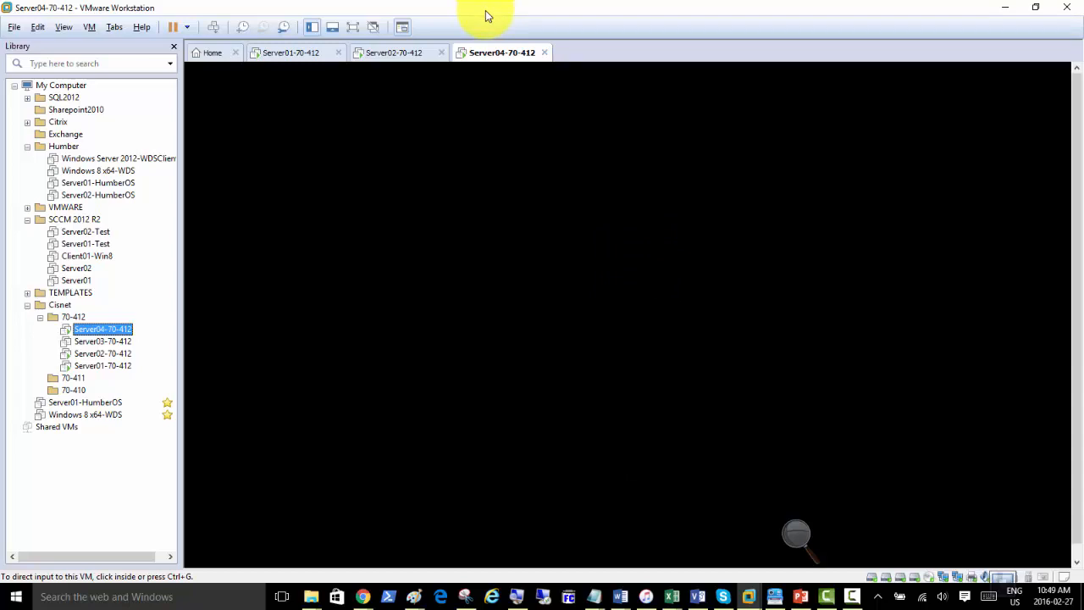
Check the Server02 and Server01 tabs, opening and dismissing Server02's tab menu.
left_click(377, 53)
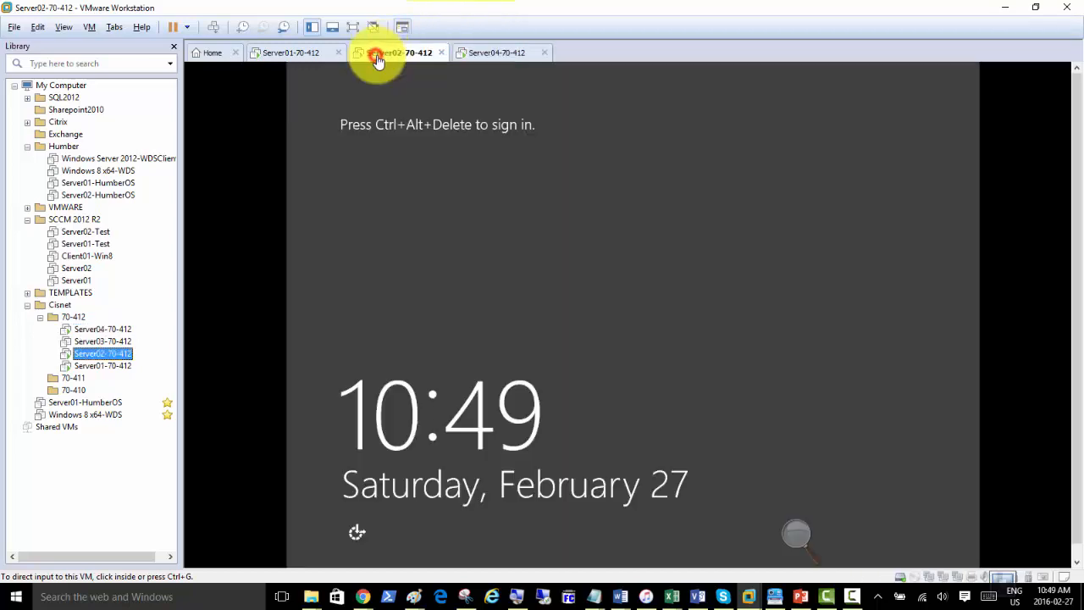
left_click(305, 53)
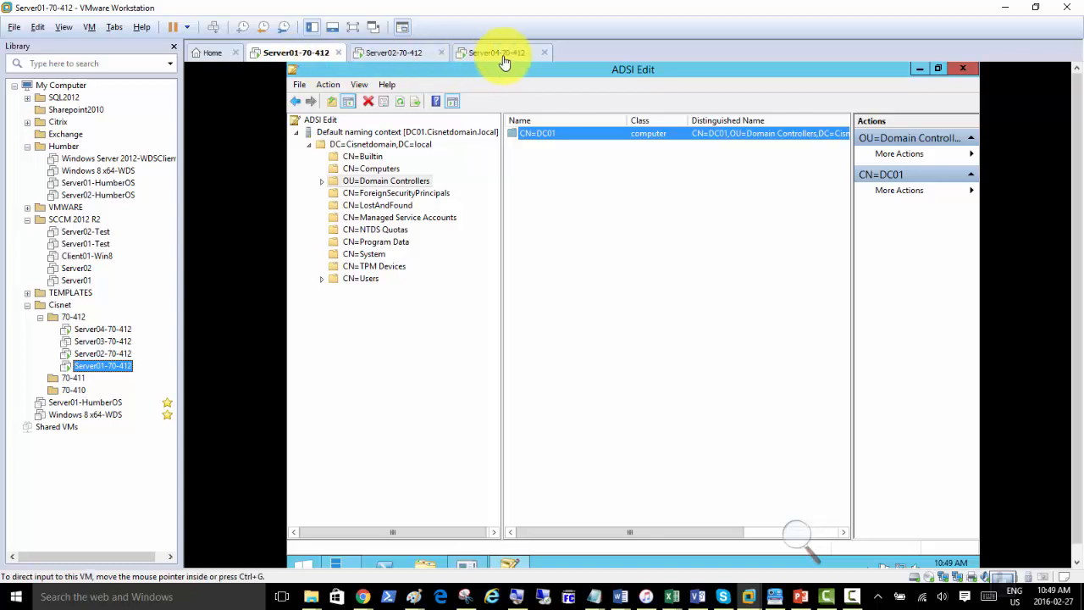
left_click(383, 54)
right_click(381, 53)
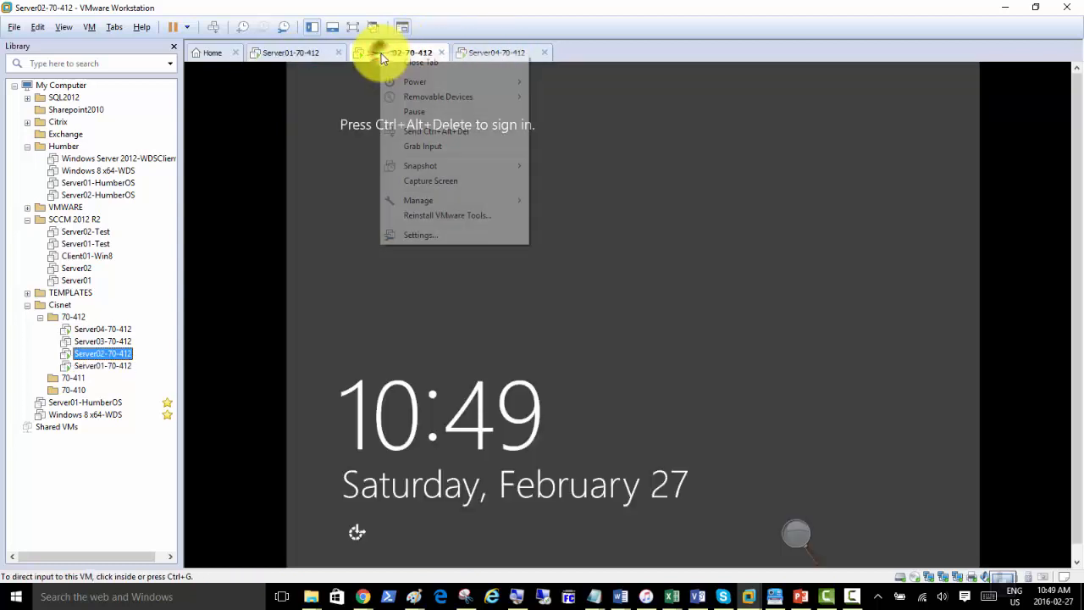
mouse_move(471, 166)
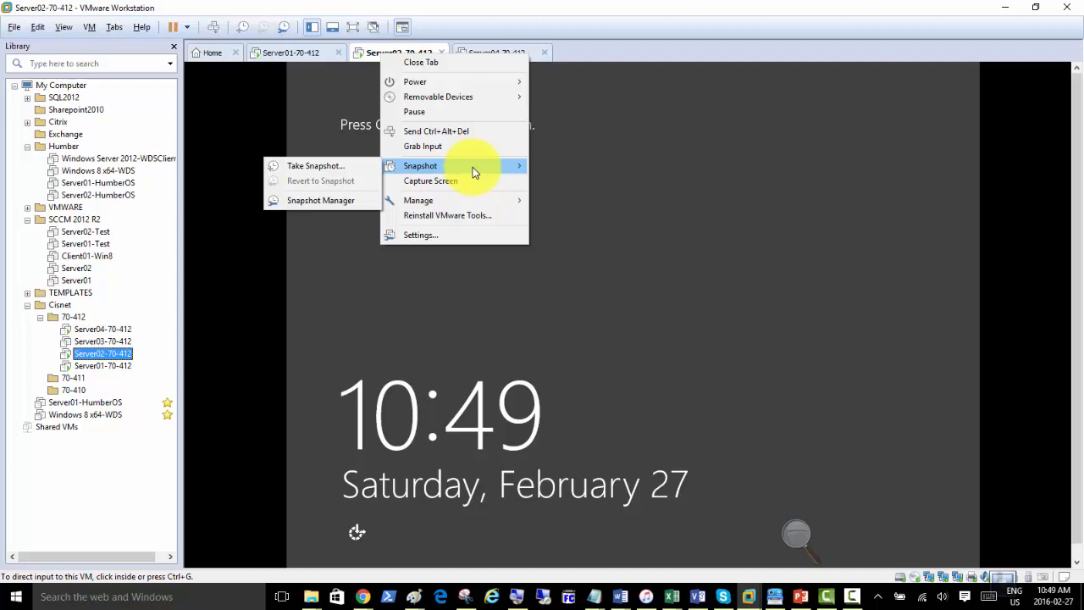
left_click(457, 4)
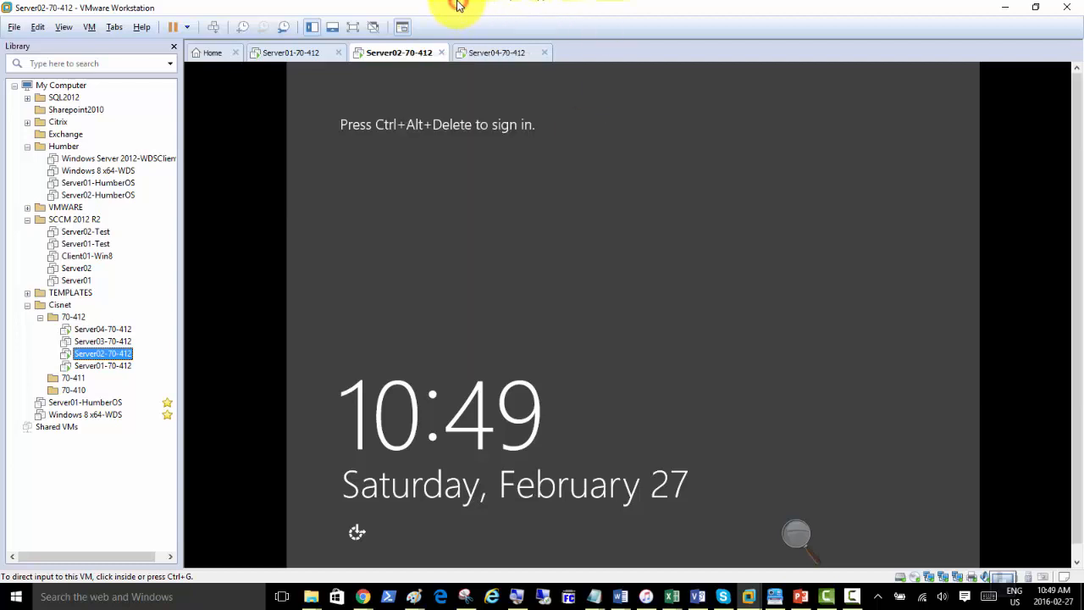
Return to Server04's boot screen, opening and dismissing its power options.
left_click(487, 60)
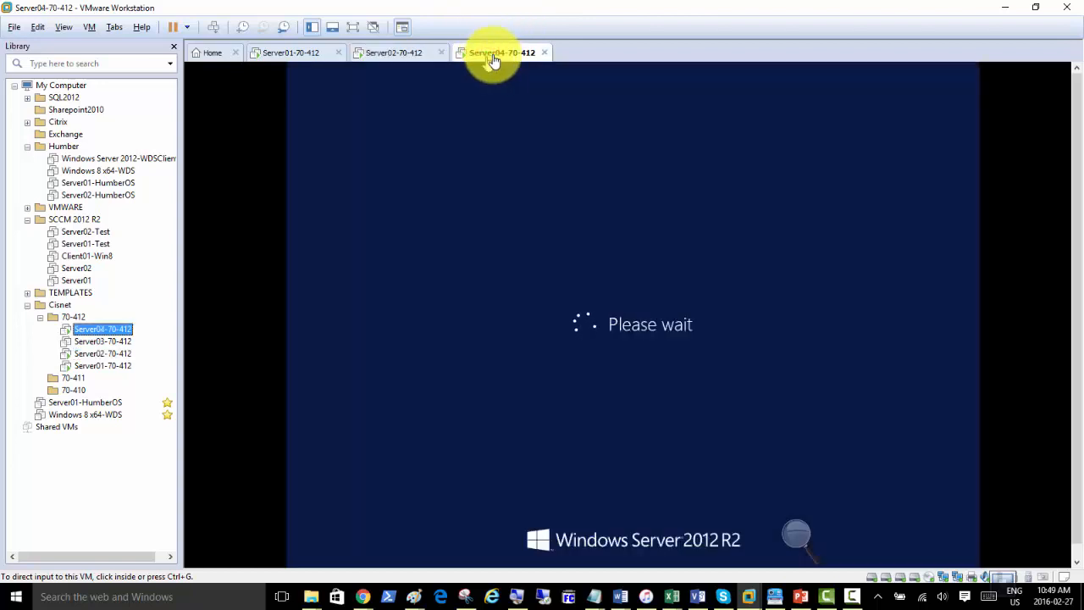
right_click(484, 58)
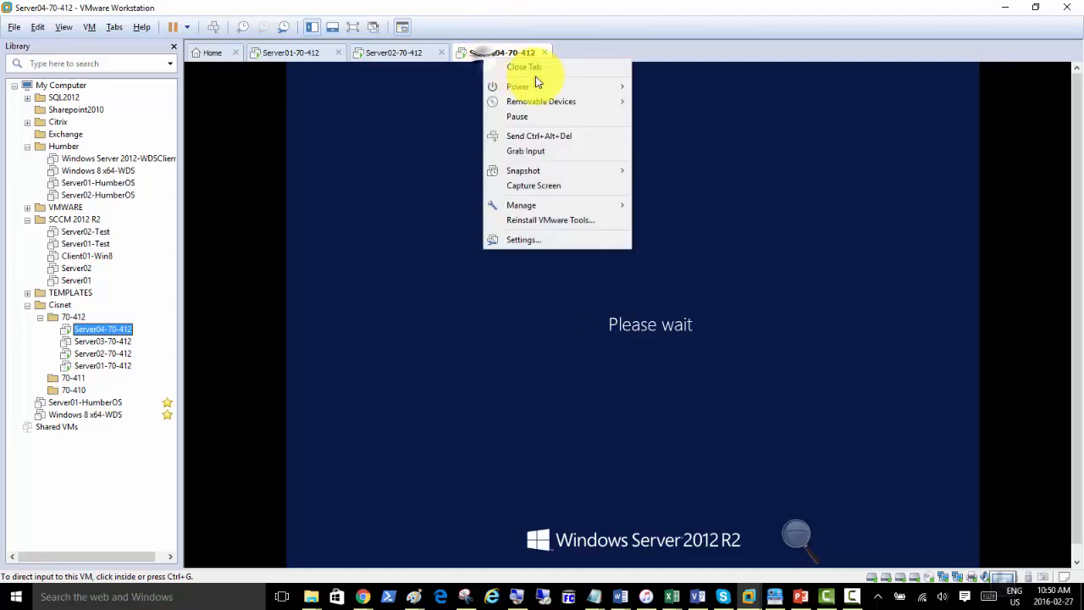
mouse_move(543, 91)
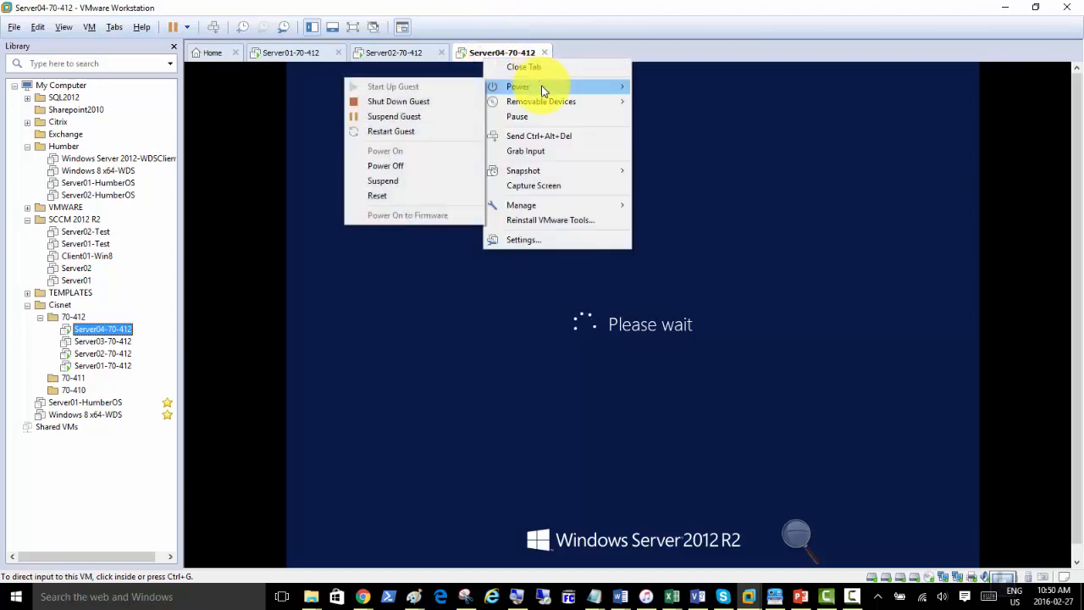
left_click(542, 7)
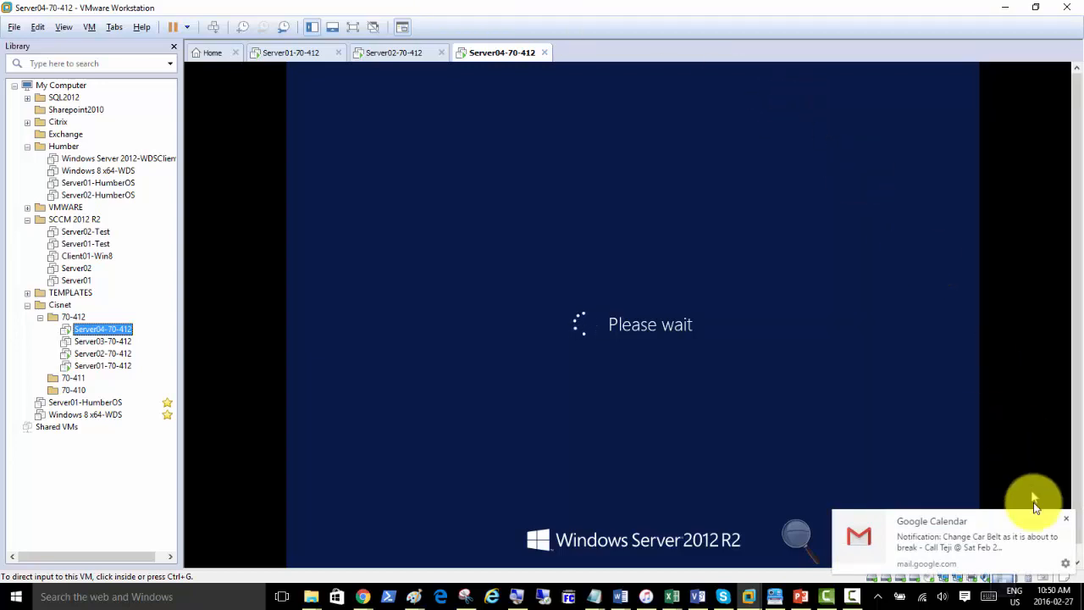
Dismiss the Google Calendar toast and wait for Server04 to reach its lock screen.
left_click(1069, 520)
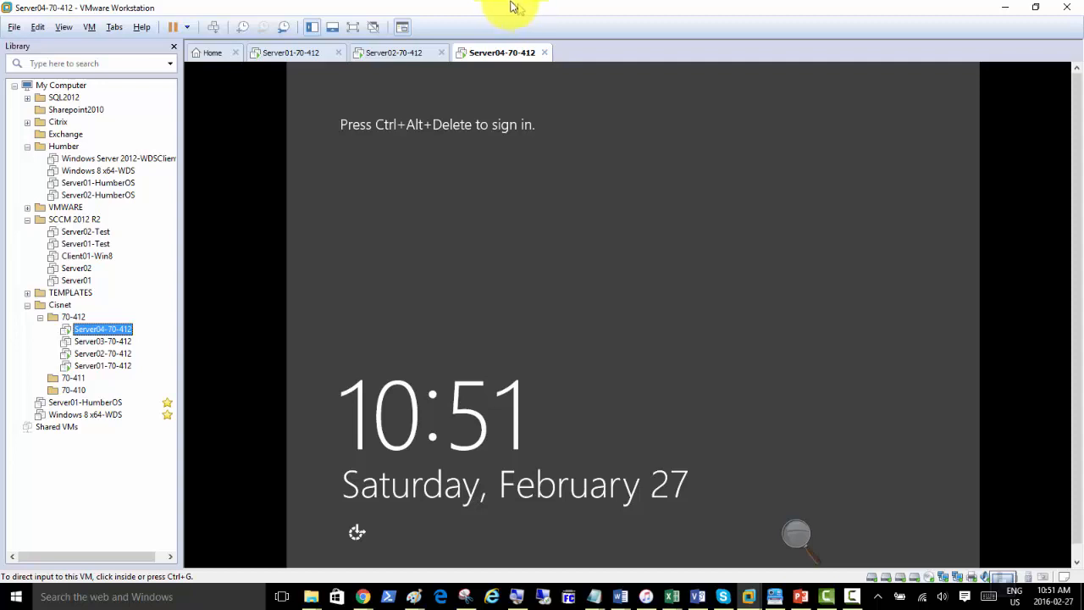
left_click(467, 10)
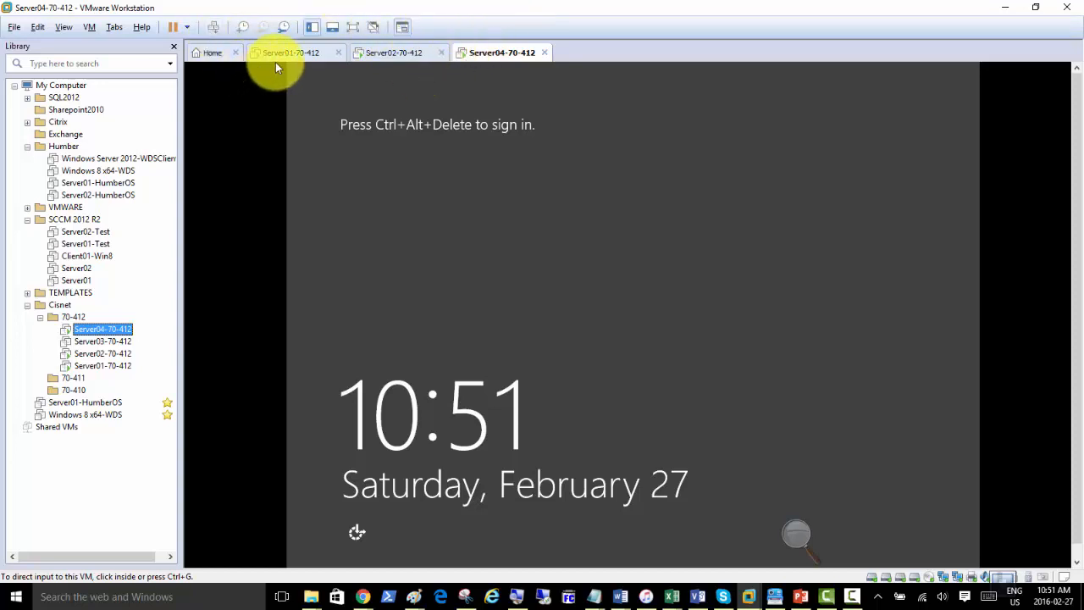
Send Ctrl+Alt+Del to Server04 and sign in with the domain administrator password.
left_click(212, 27)
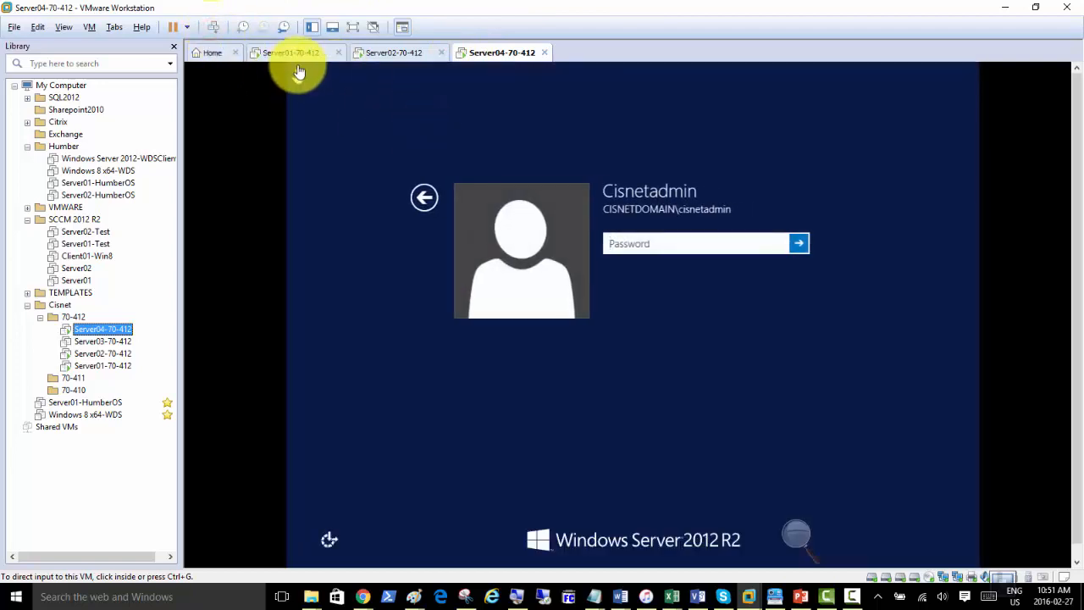
left_click(292, 52)
left_click(496, 55)
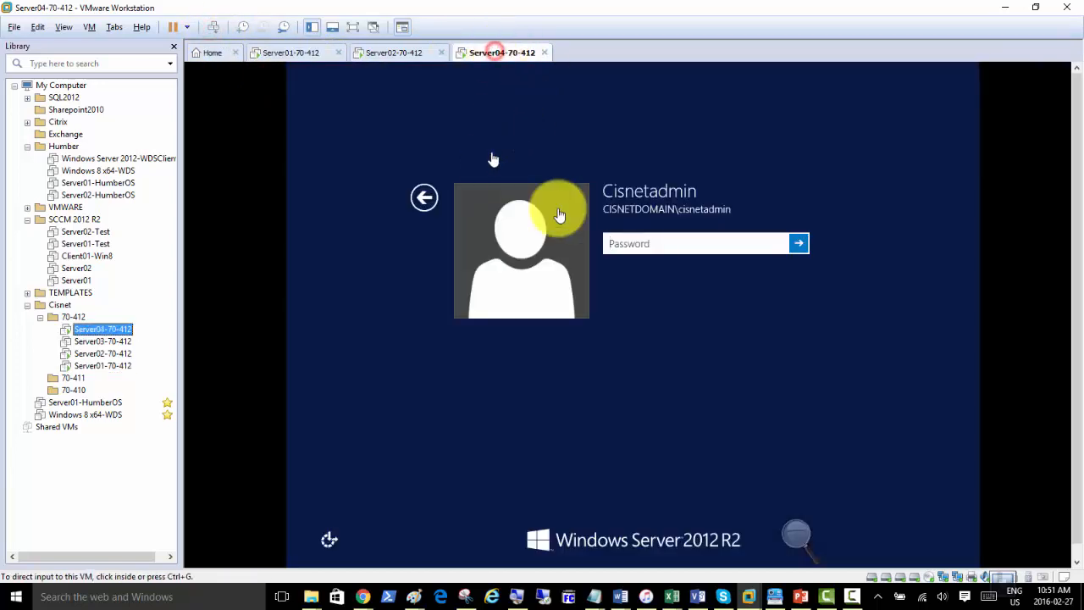
left_click(690, 245)
type("Pa$$w0rd")
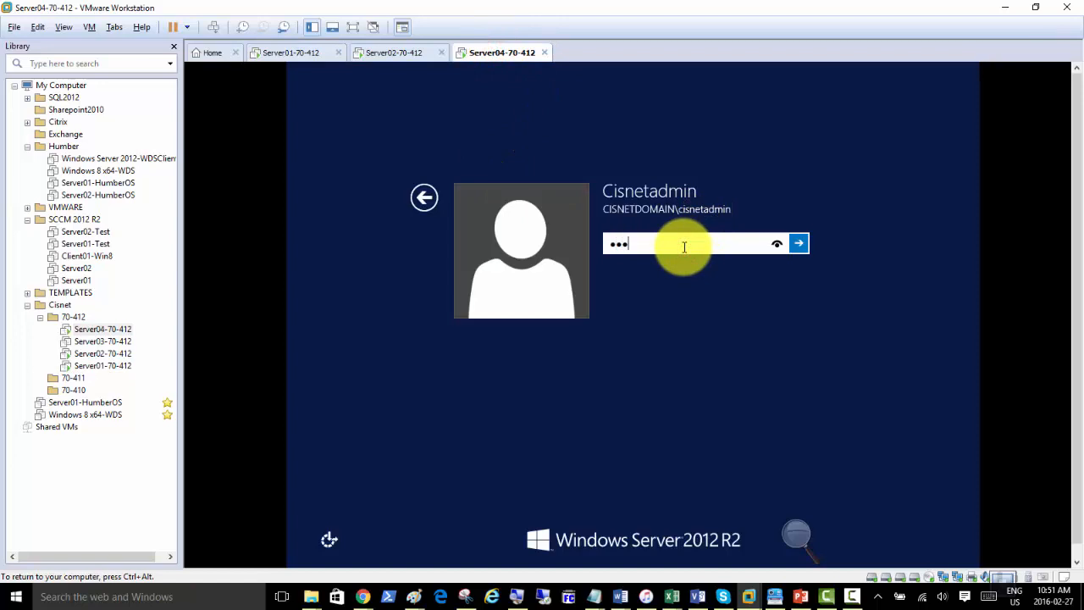
key("Return")
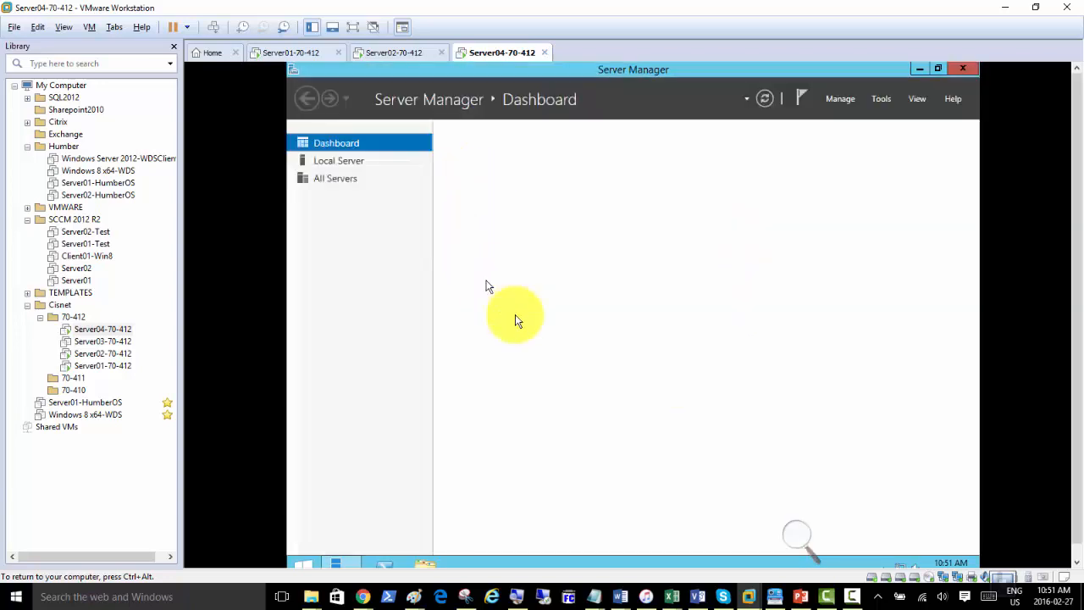
Browse Server Manager's Tools menu, then launch the Add Roles and Features Wizard.
left_click(885, 101)
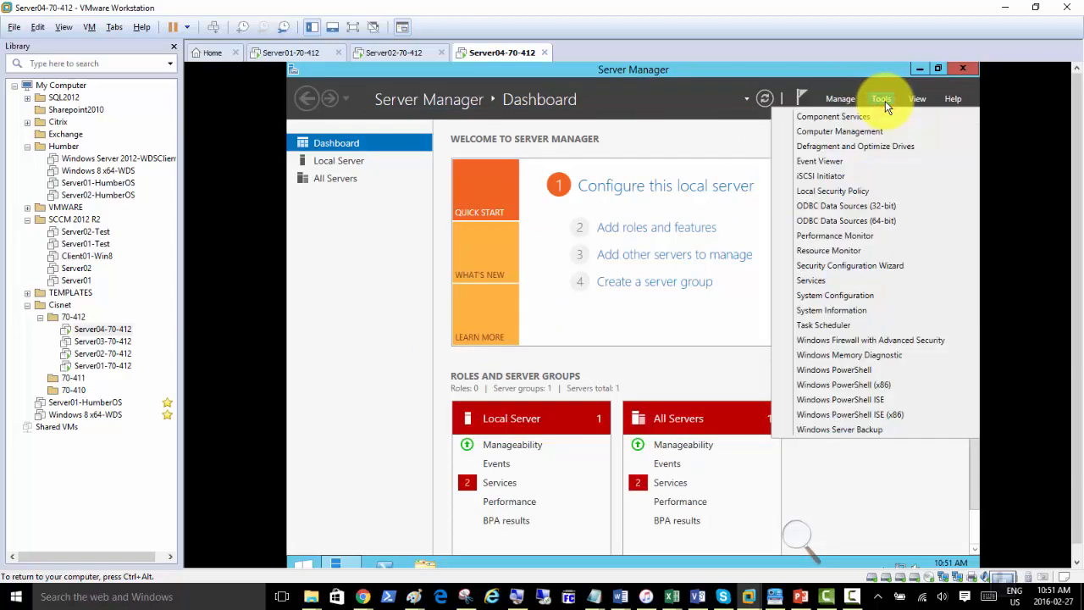
left_click(848, 146)
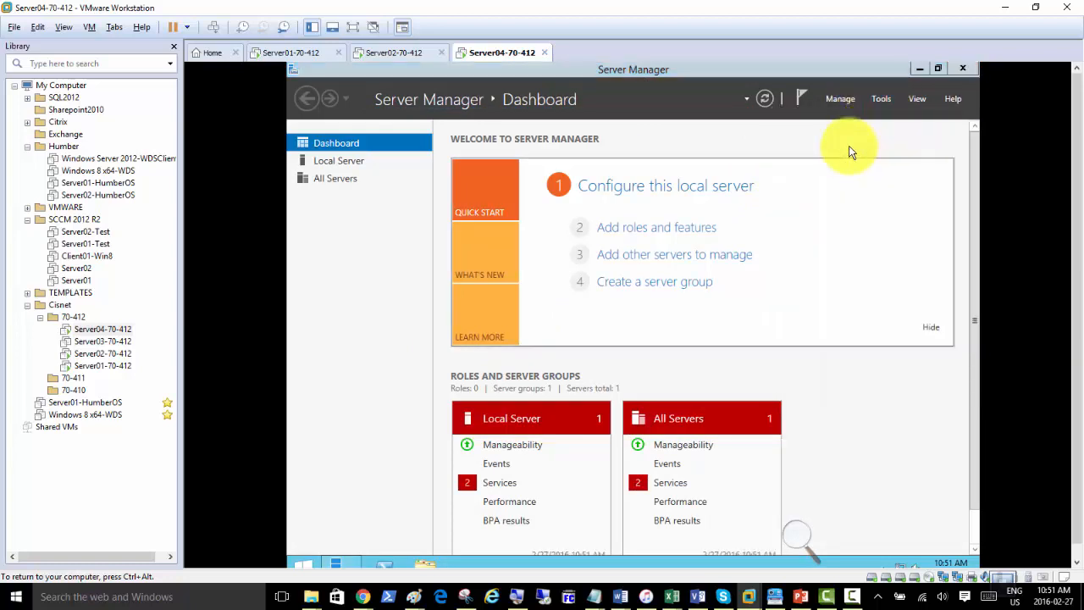
left_click(883, 99)
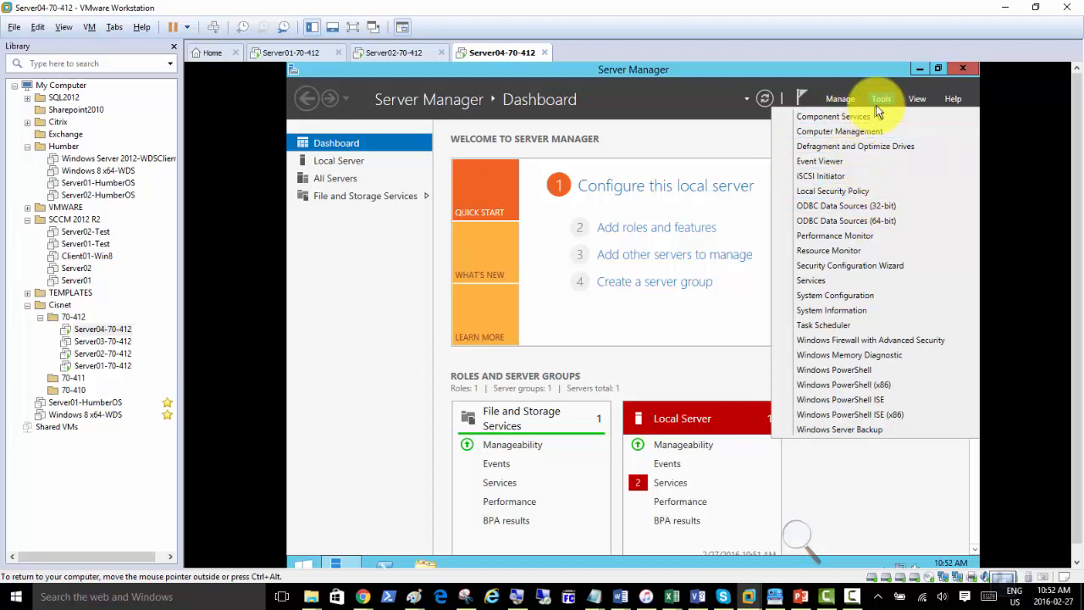
left_click(635, 231)
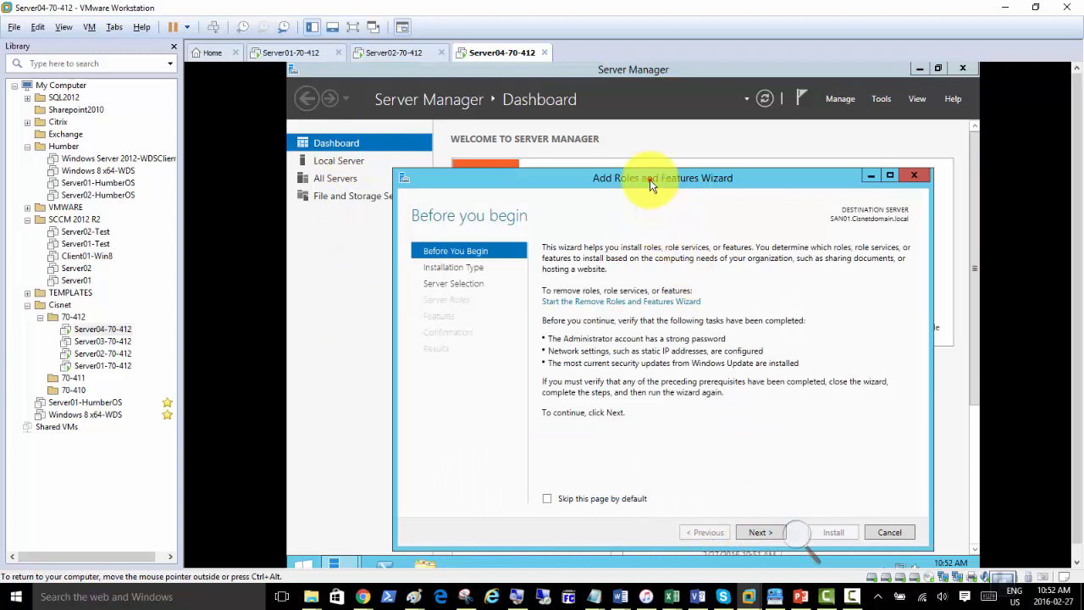
Add the Active Directory Domain Services role and its management features as a role-based install, then install.
left_click_drag(649, 178, 613, 125)
left_click(722, 479)
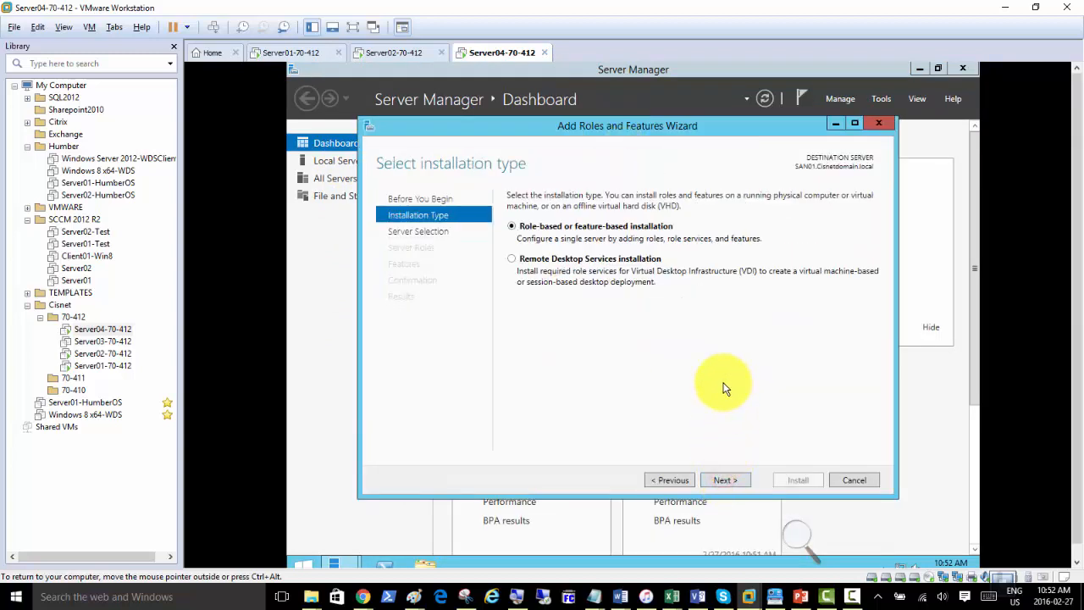
left_click(724, 480)
left_click(722, 482)
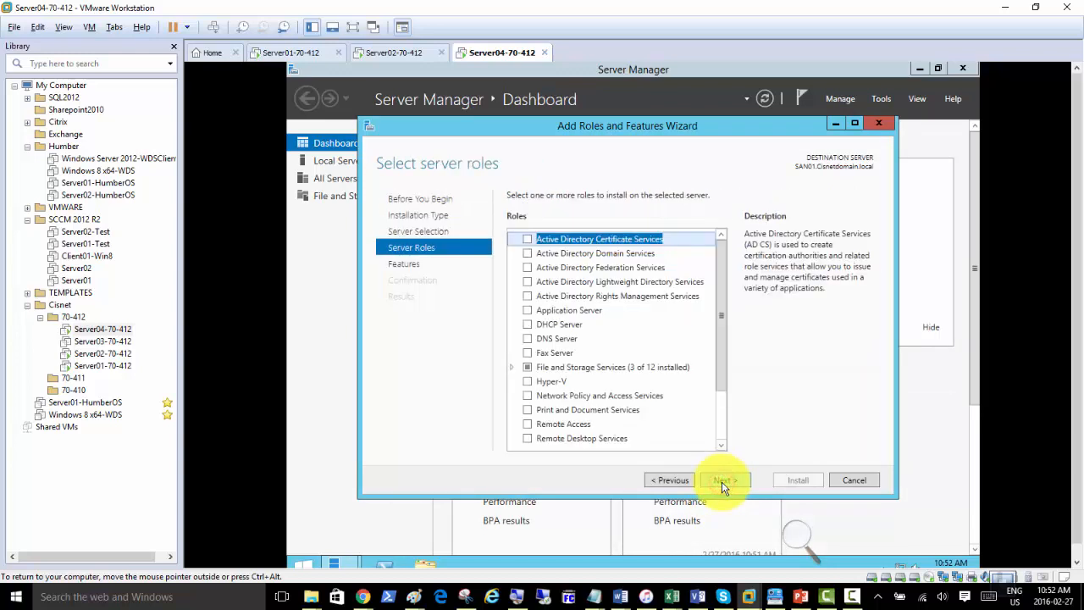
left_click(528, 253)
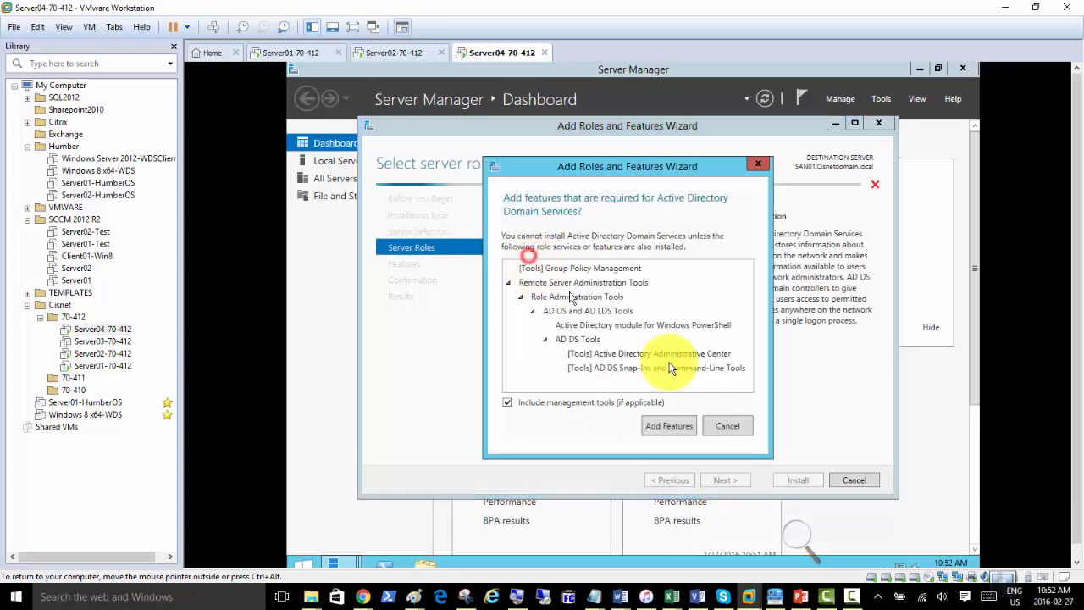
left_click(678, 426)
left_click(728, 479)
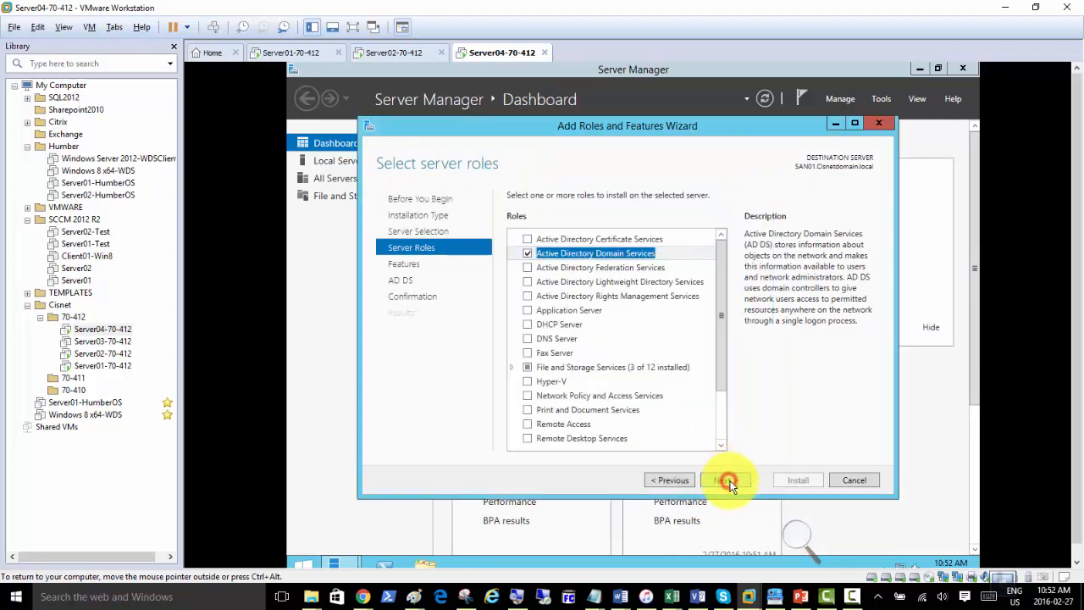
left_click(731, 481)
left_click(733, 481)
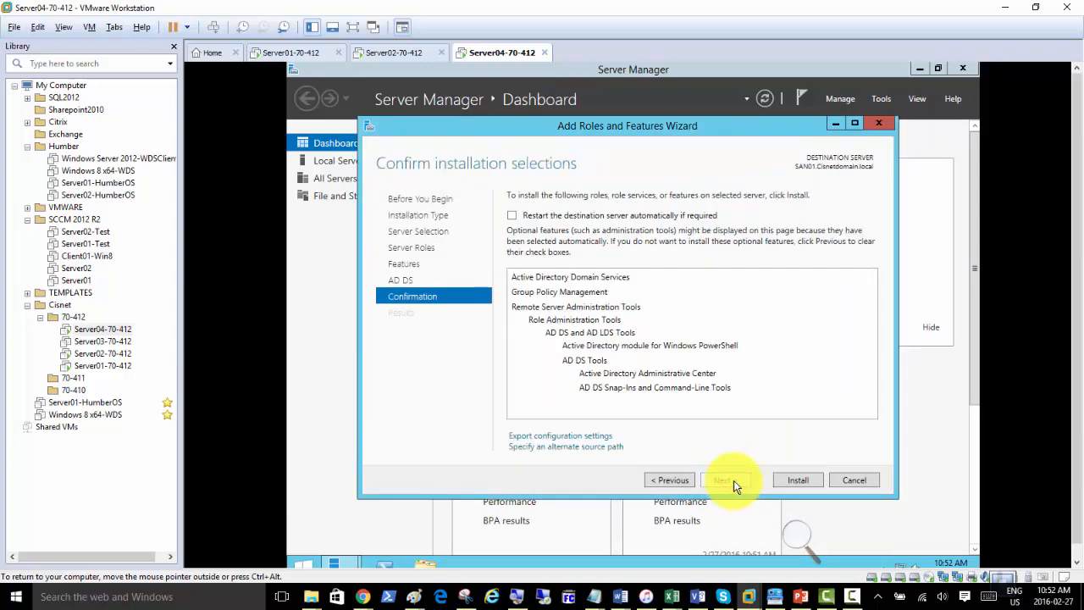
left_click(793, 479)
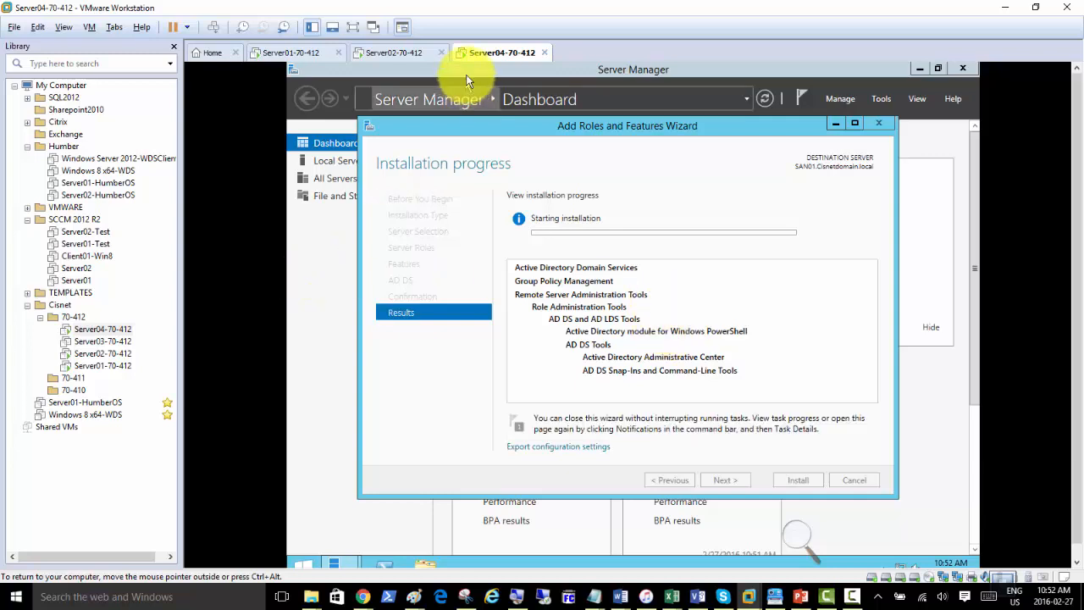
right_click(480, 51)
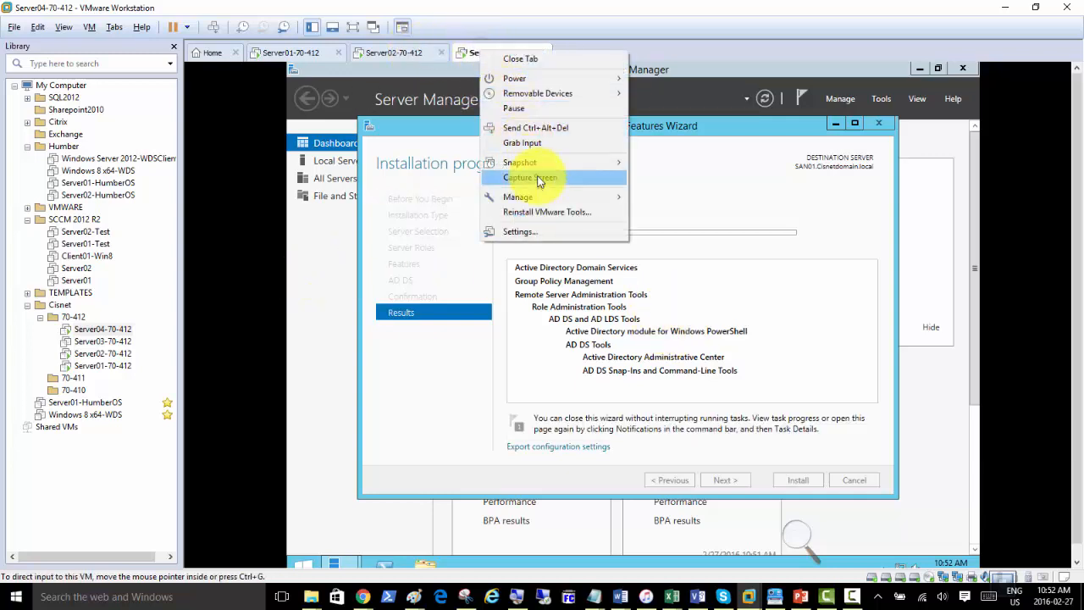
mouse_move(539, 167)
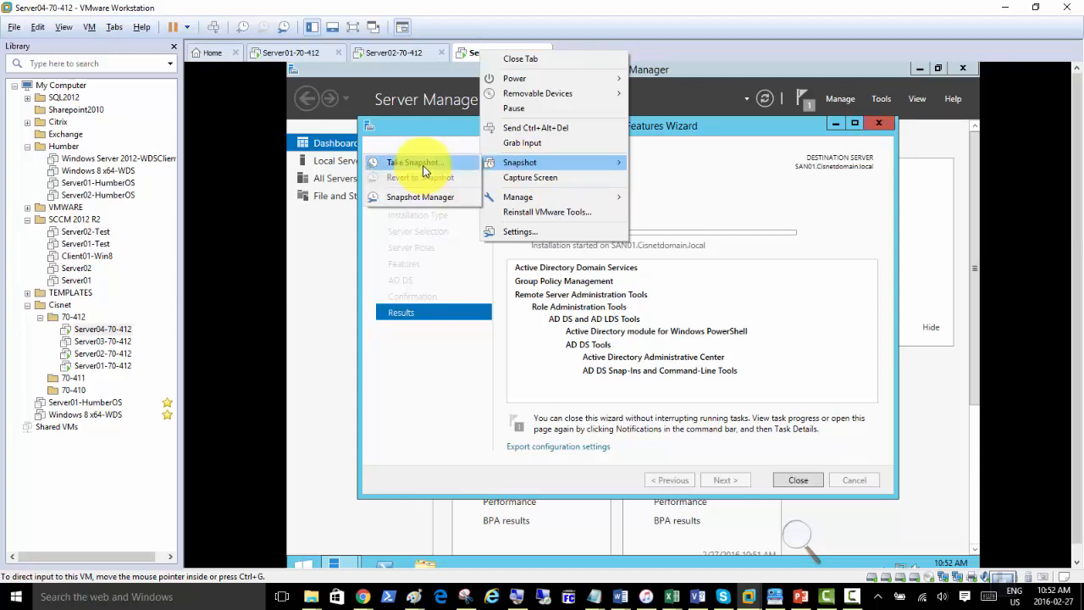
left_click(695, 176)
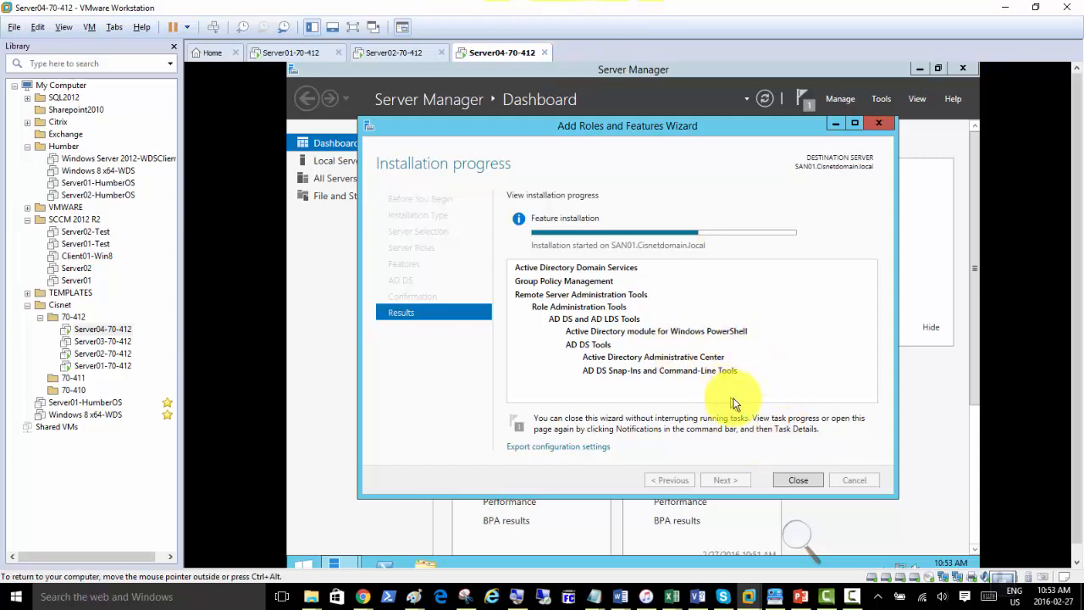
left_click(801, 596)
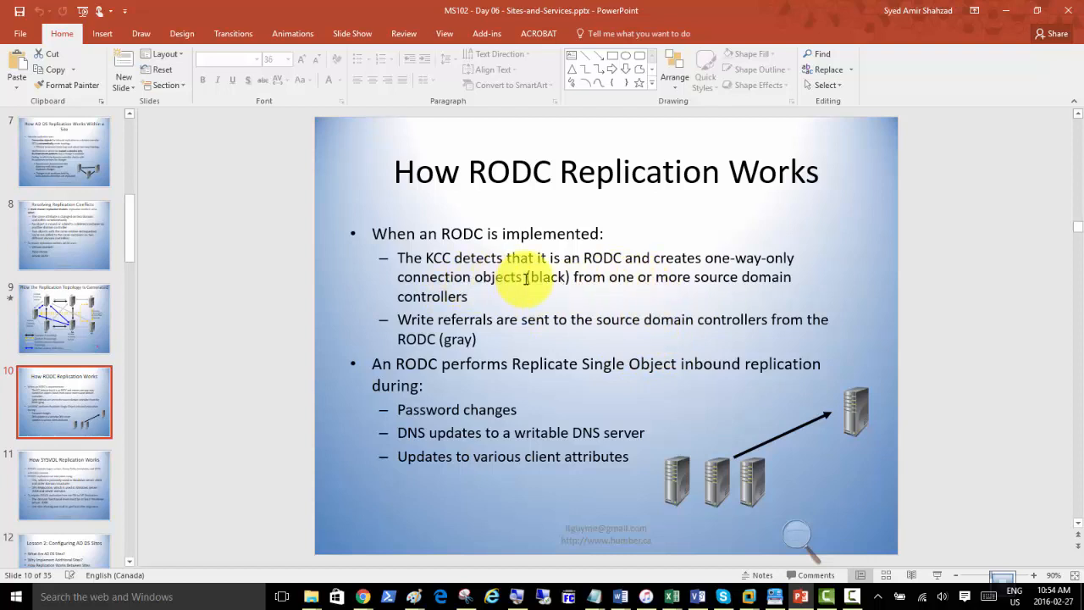
Highlight 'connection objects' on the RODC replication slide, then return to Server04.
left_click_drag(522, 278, 398, 277)
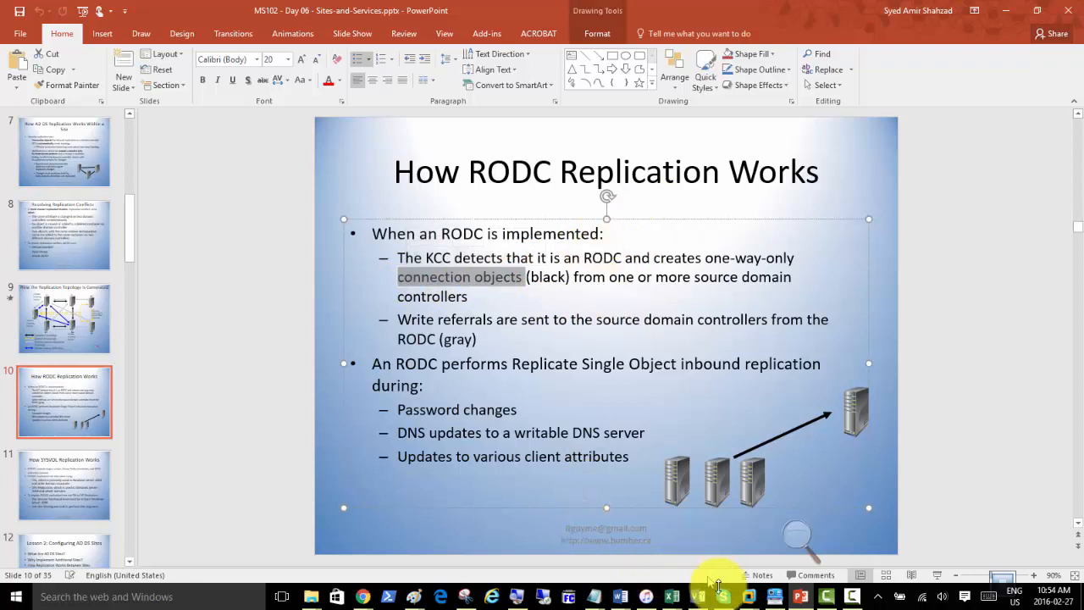
mouse_move(748, 593)
left_click(914, 516)
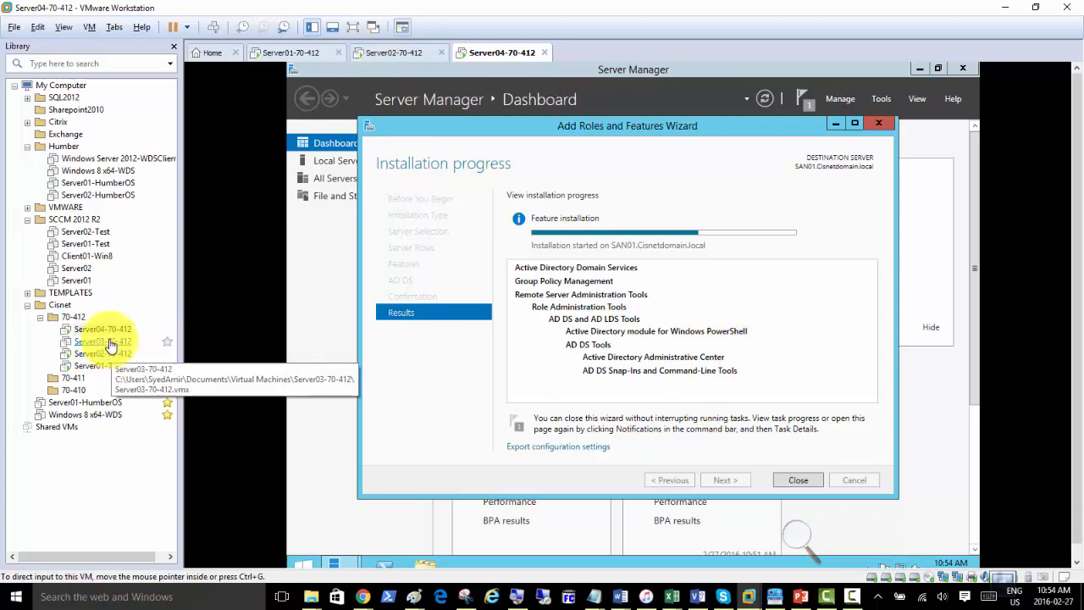
Open Server03-70-412 from the Library tree in a new tab.
left_click(102, 341)
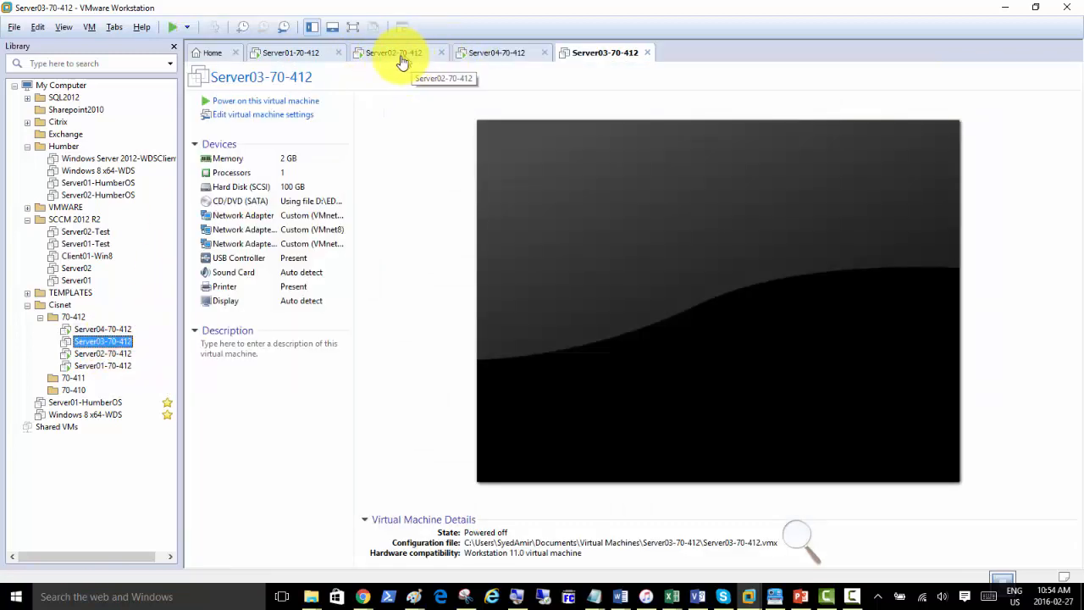
Move the Server03 tab before Server04, power it on, and cycle the VM tabs back to Server01.
left_click_drag(598, 53, 458, 69)
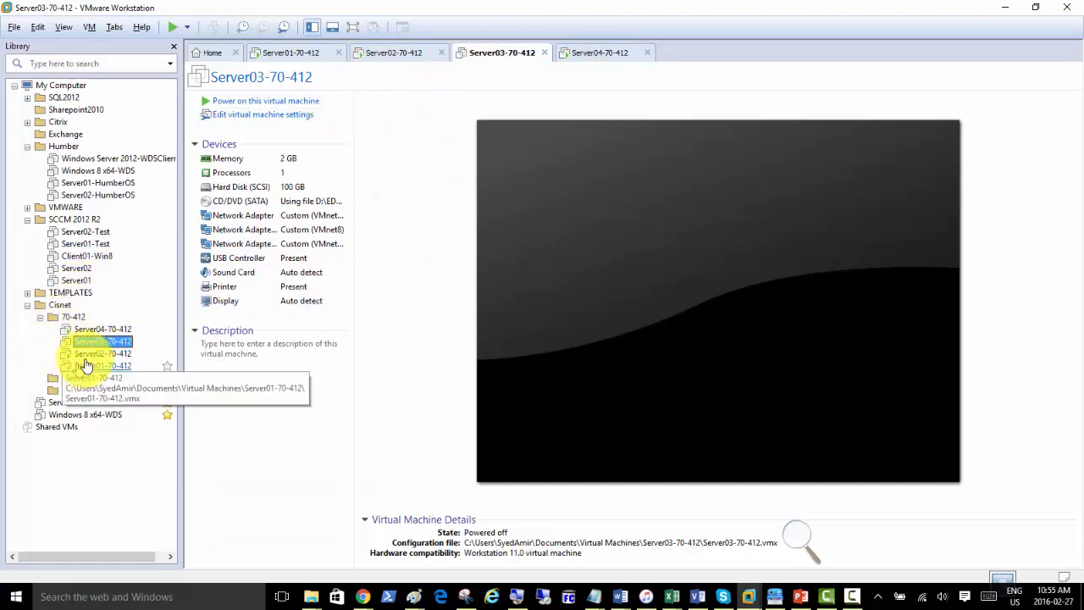
left_click(261, 102)
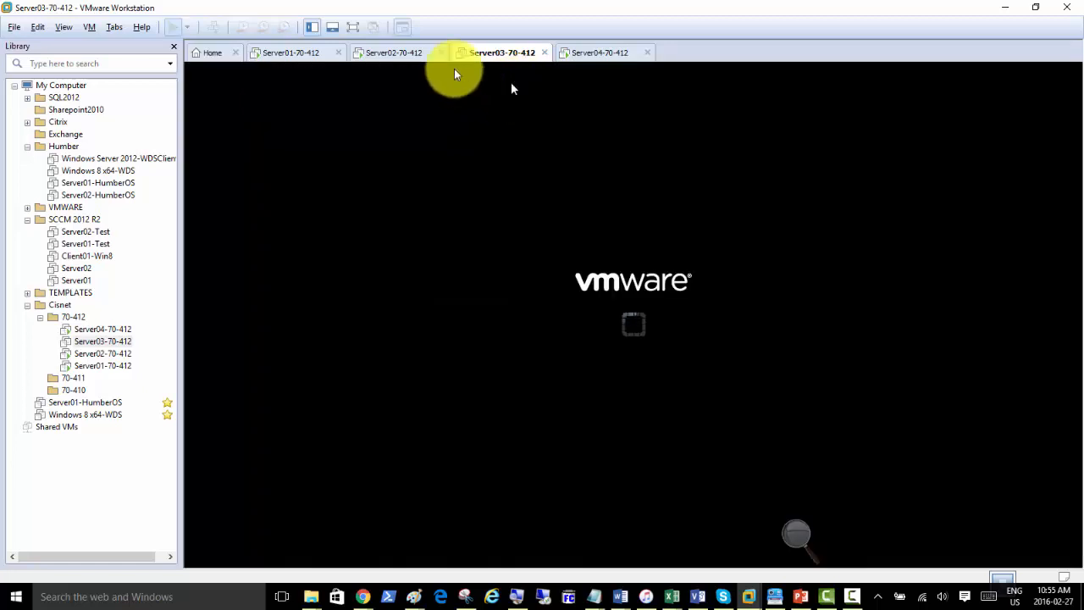
left_click(280, 53)
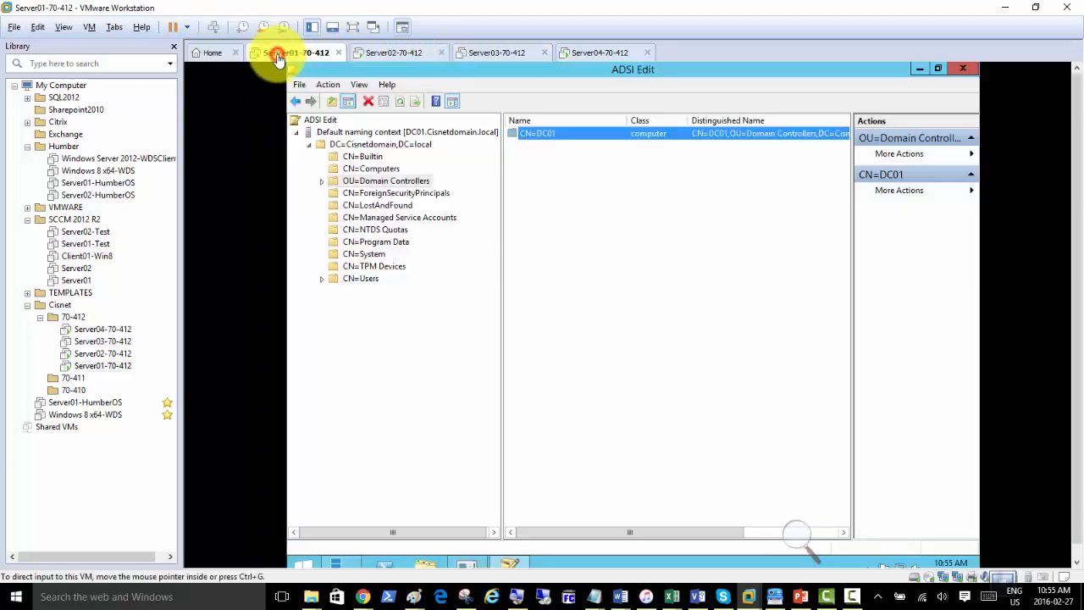
left_click(394, 56)
left_click(490, 56)
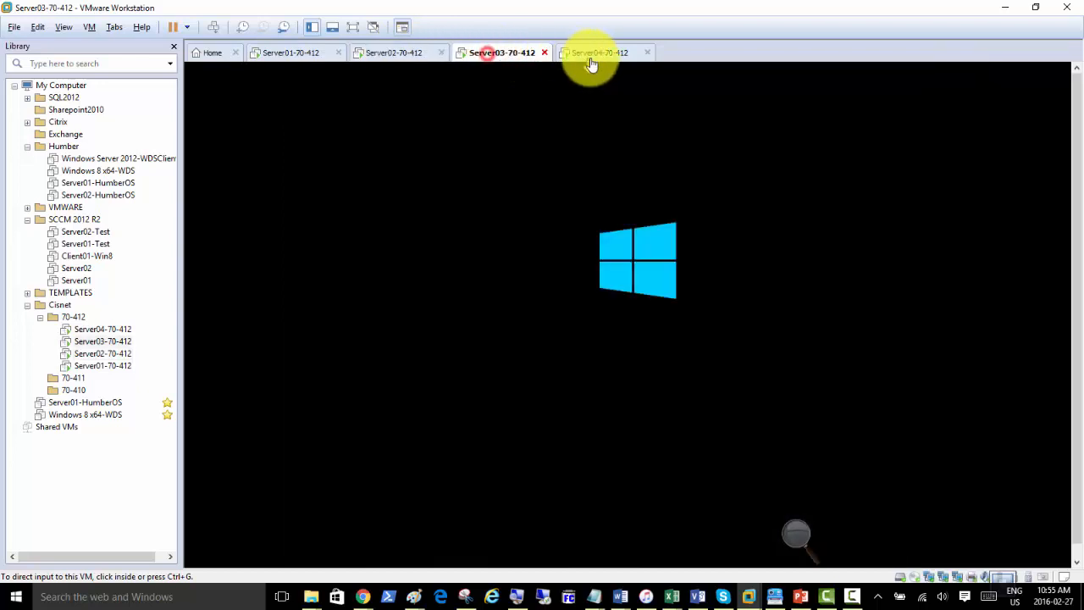
left_click(592, 56)
left_click(296, 52)
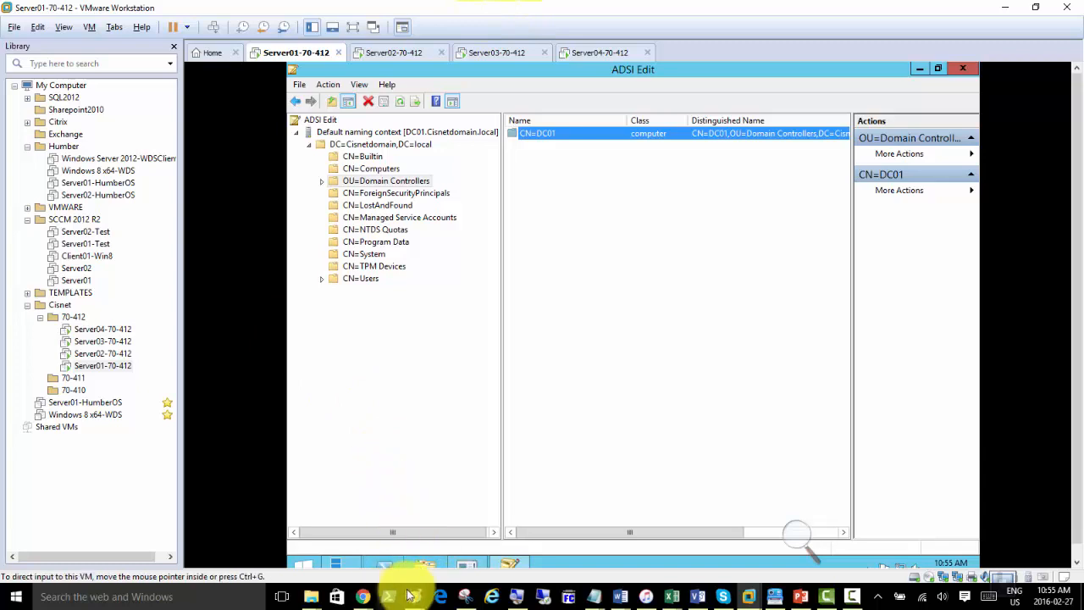
Start a new blank Paint canvas and enlarge it to fill the window.
mouse_move(413, 598)
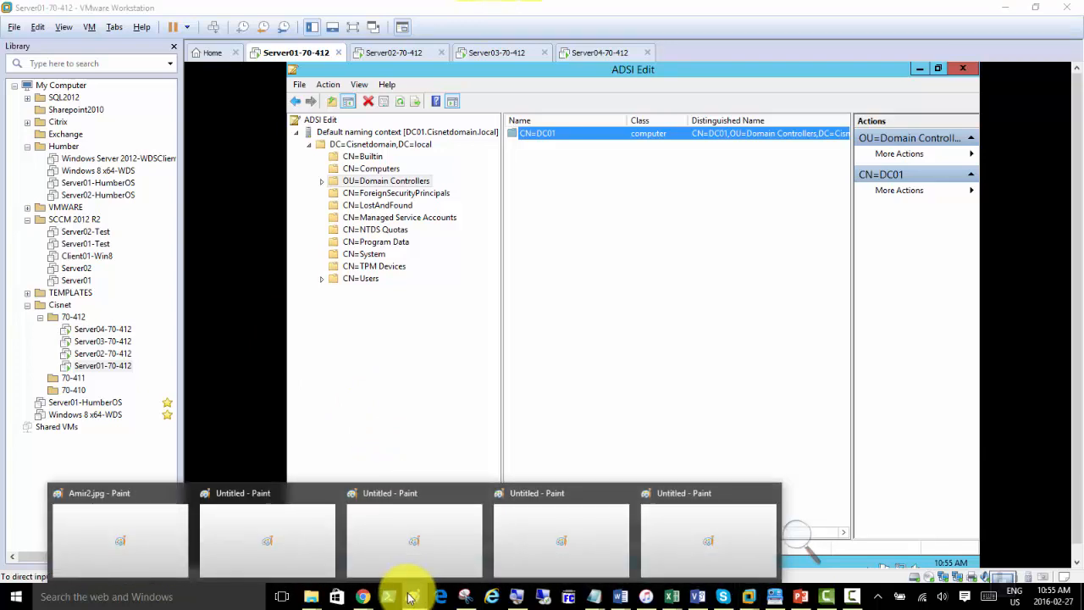
right_click(412, 599)
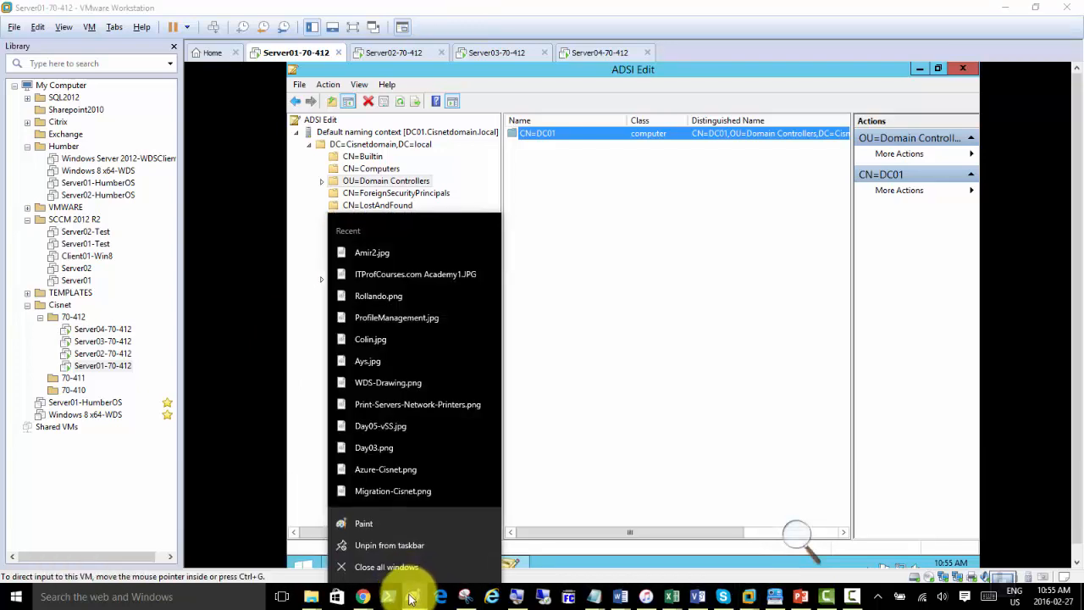
left_click(391, 525)
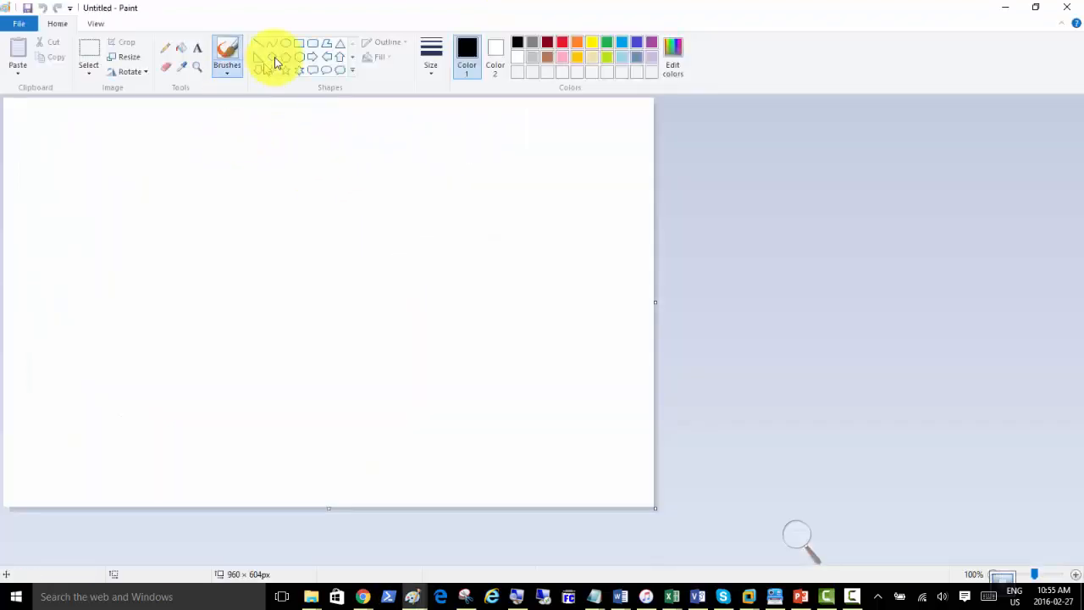
left_click_drag(654, 509, 1071, 568)
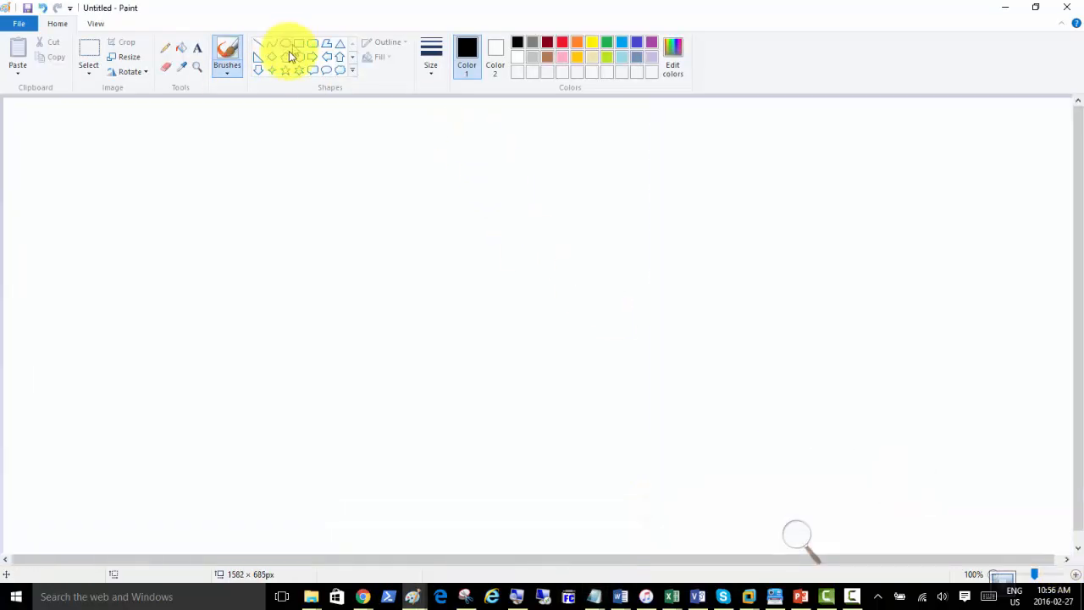
Draw four tall outlined rectangles side by side across the canvas.
left_click(299, 44)
left_click_drag(147, 145, 242, 375)
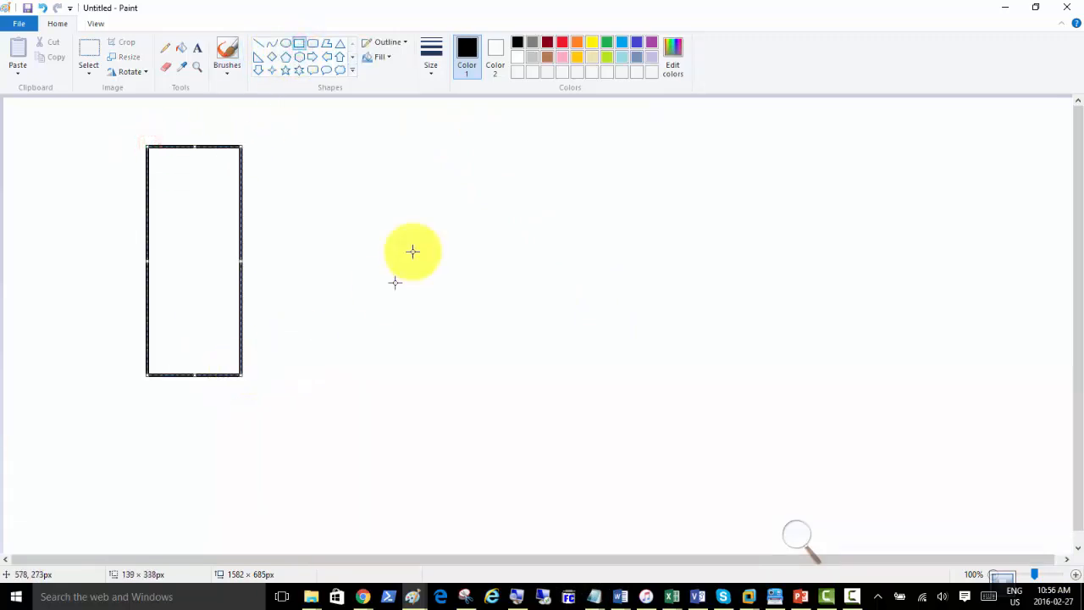
left_click(377, 199)
left_click_drag(342, 176, 457, 417)
left_click(605, 199)
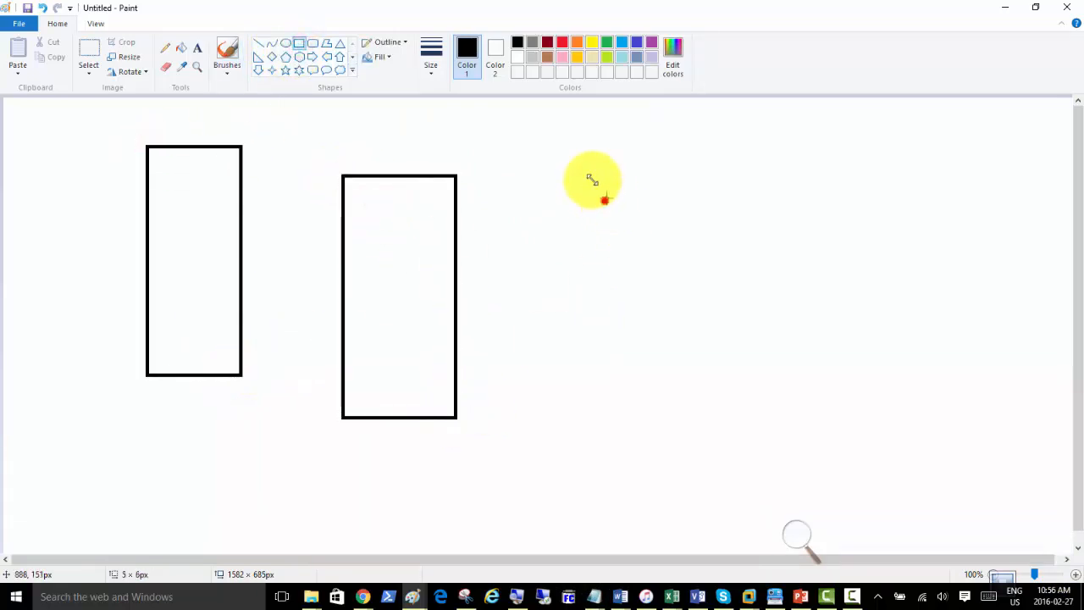
left_click_drag(545, 164, 658, 413)
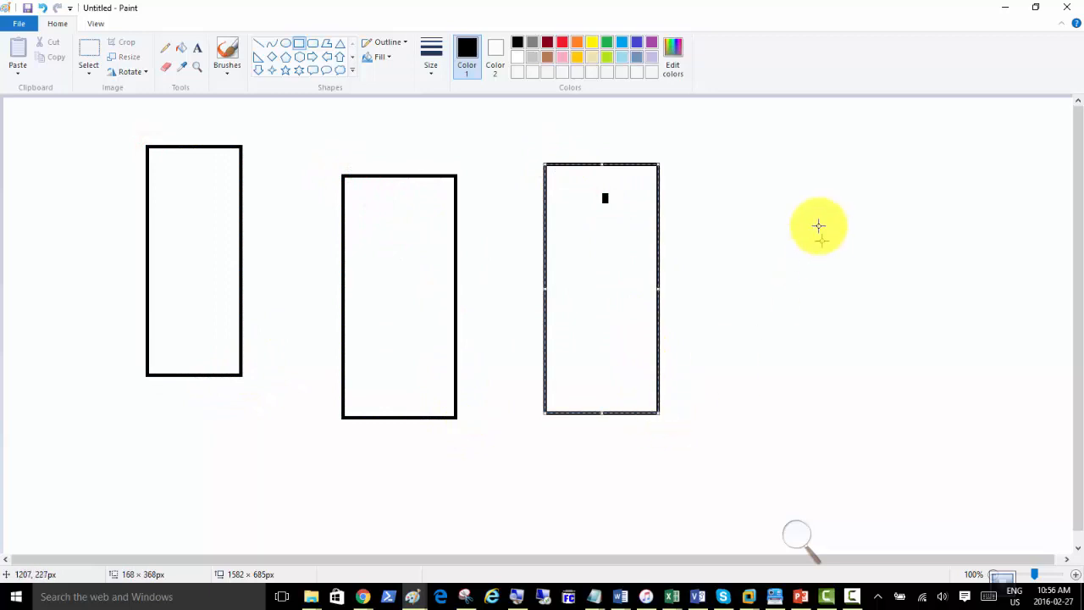
left_click_drag(777, 123, 901, 379)
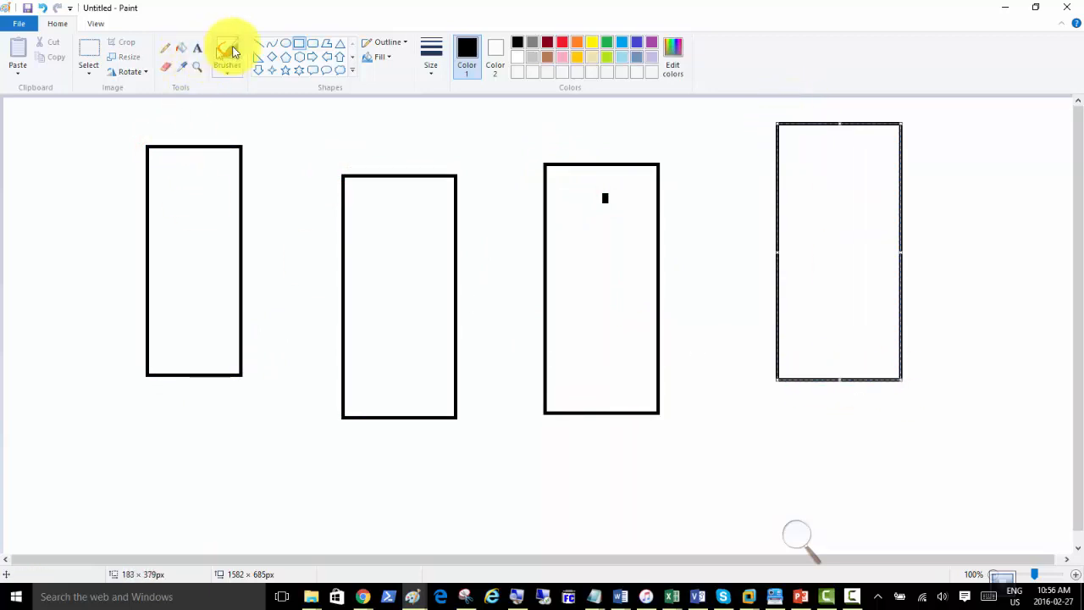
left_click(197, 47)
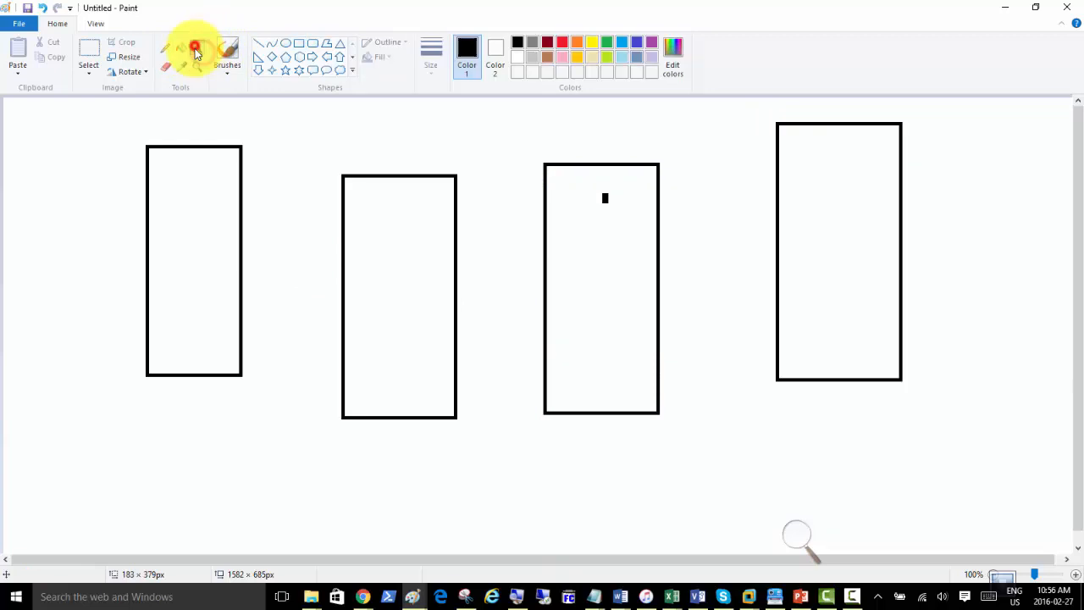
Type the labels Root DC, Child Domain, Tree Domain and Replica DC above the four rectangles.
left_click(158, 119)
type("Root DC")
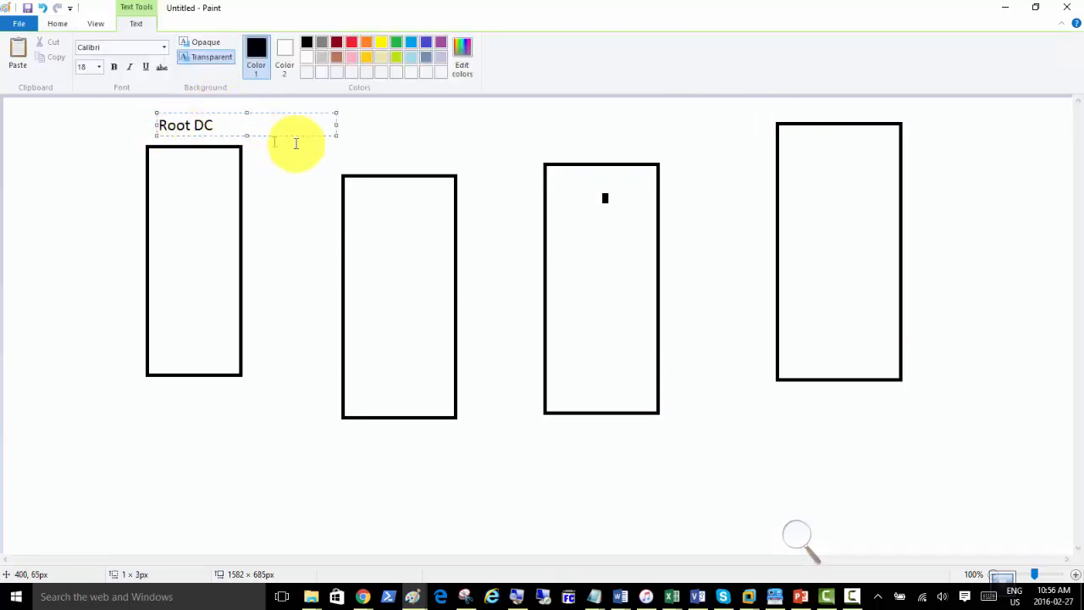
left_click(346, 161)
left_click(351, 160)
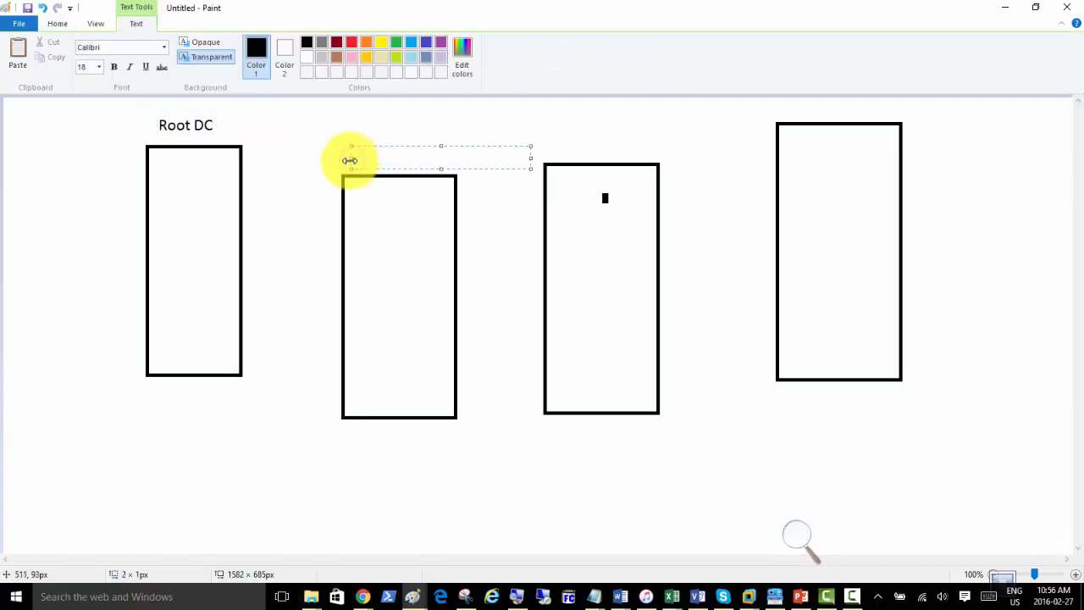
type("Child Domain")
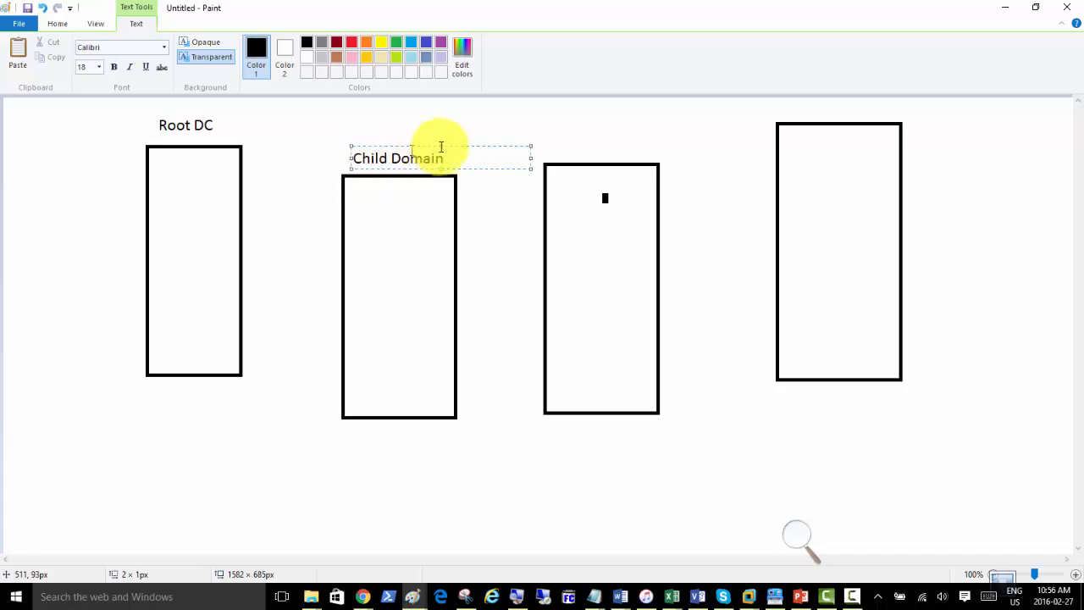
left_click(548, 125)
left_click(545, 120)
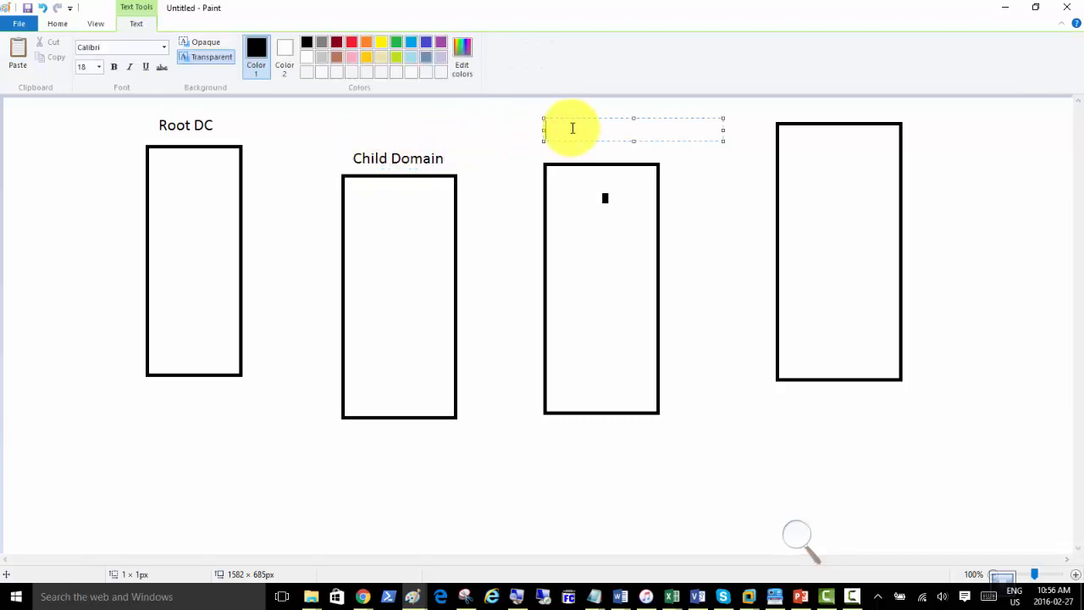
type("Tree Domain")
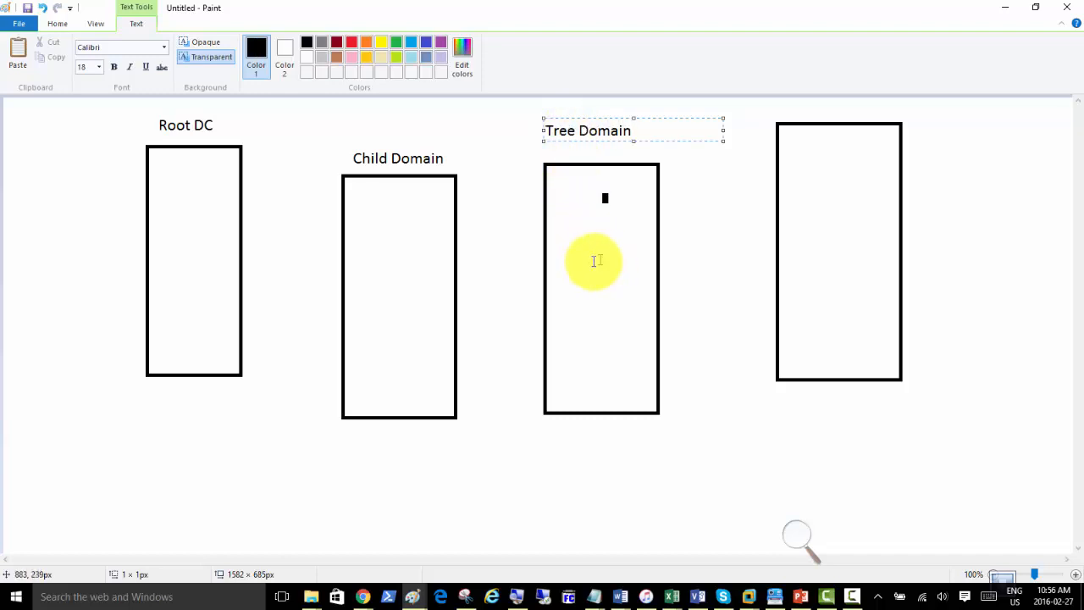
left_click(800, 109)
left_click(800, 110)
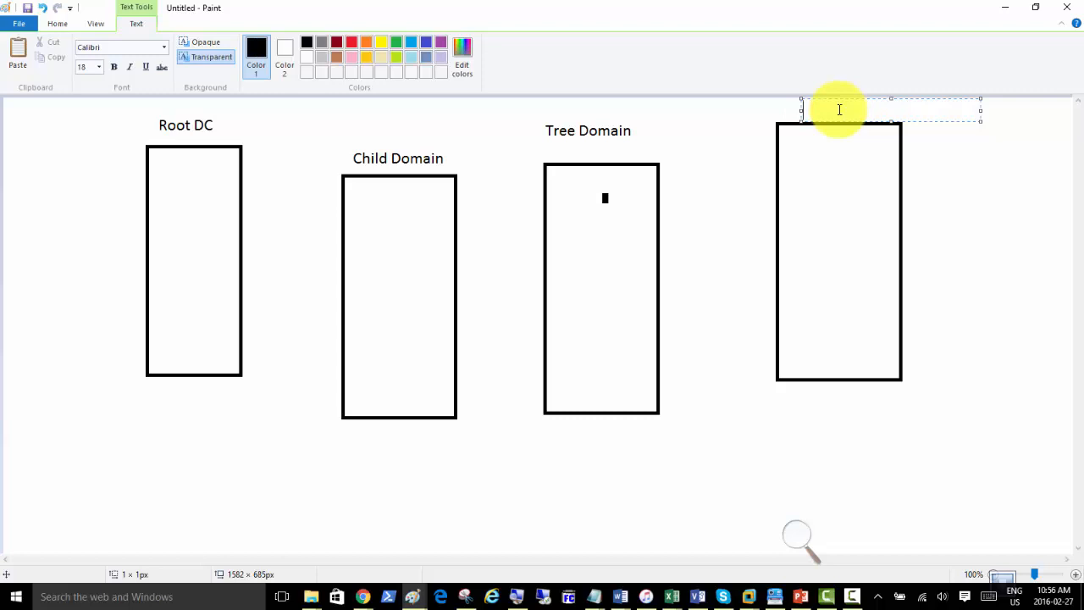
type("Replica DC")
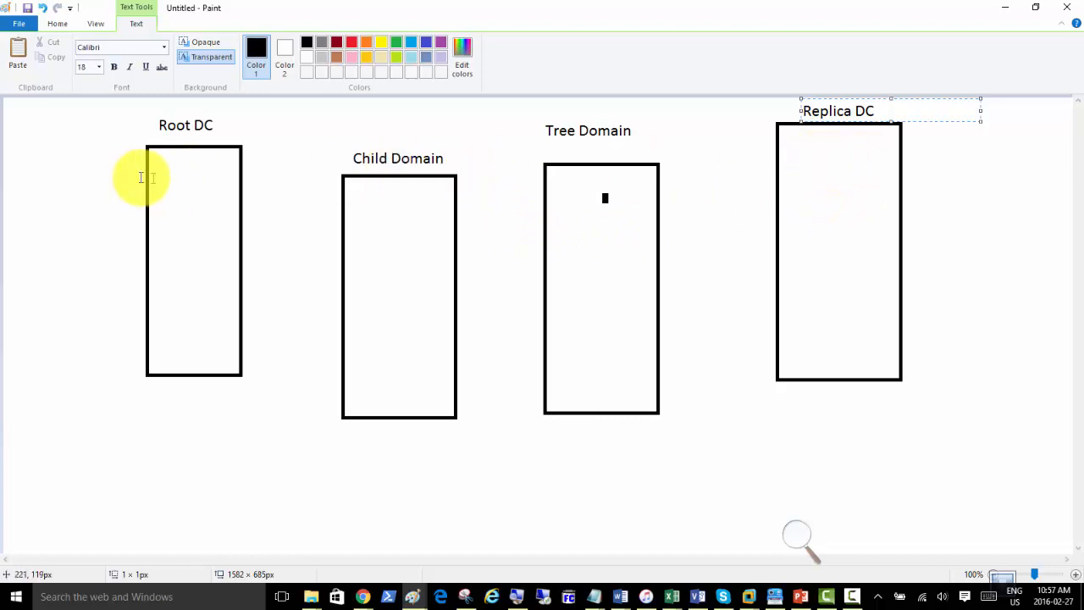
Start a text block below the first box reading 'ADSS - It should have 6 Branches', widened to fit.
left_click(43, 428)
left_click(58, 428)
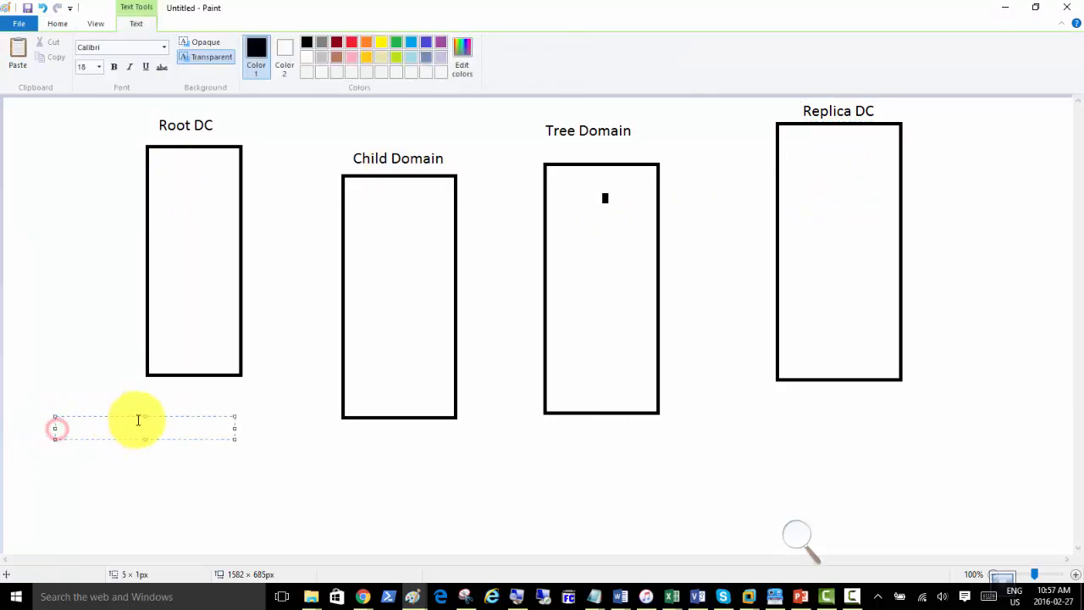
type("ADSS - It should")
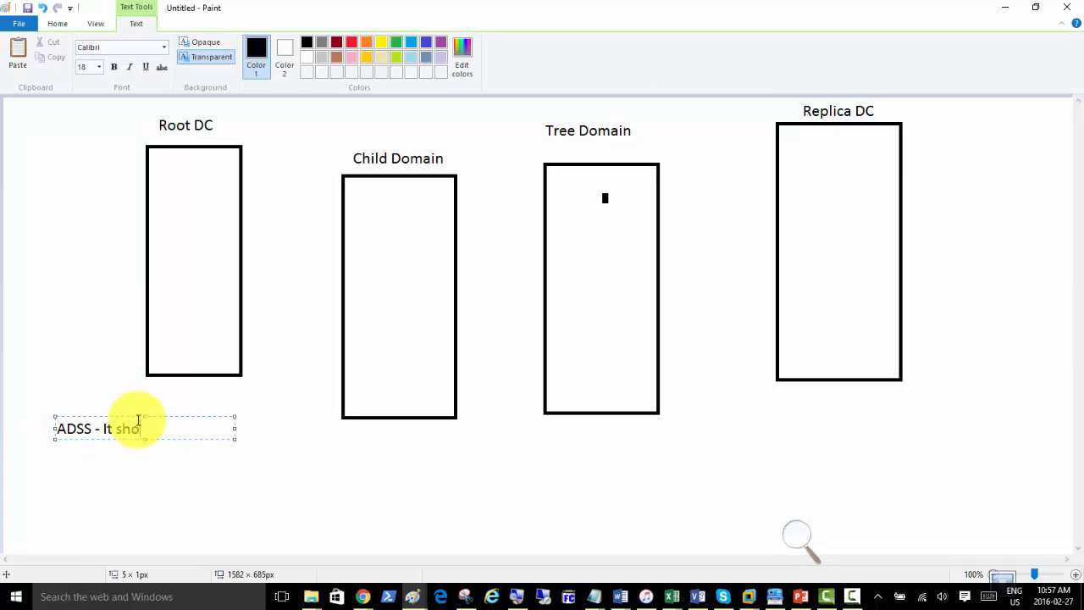
key("BackSpace")
key("BackSpace")
key("BackSpace")
key("BackSpace")
type("ould have 6 Branches")
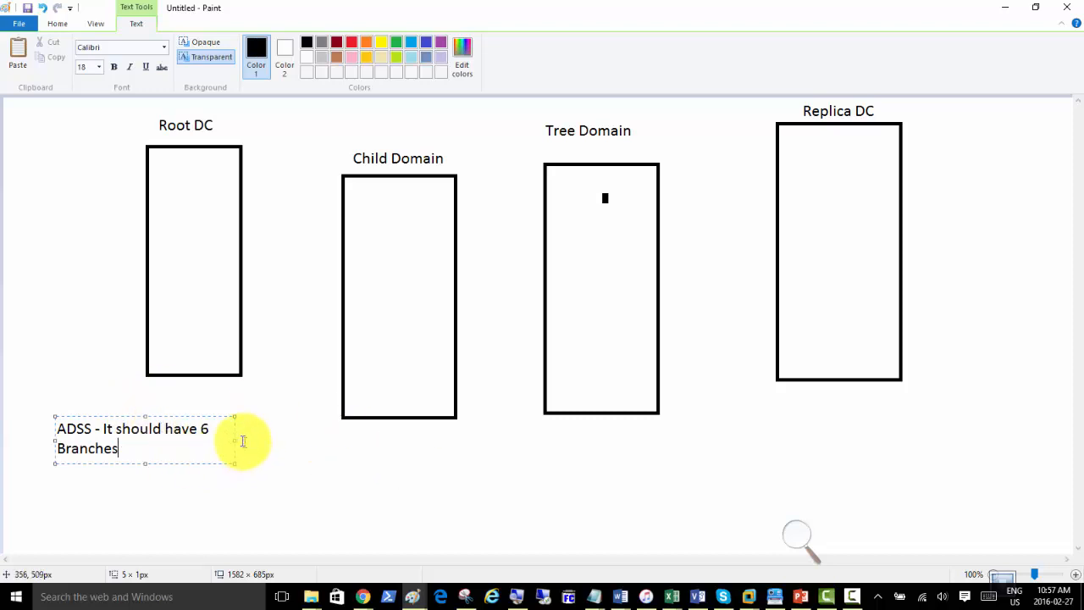
left_click_drag(235, 441, 386, 440)
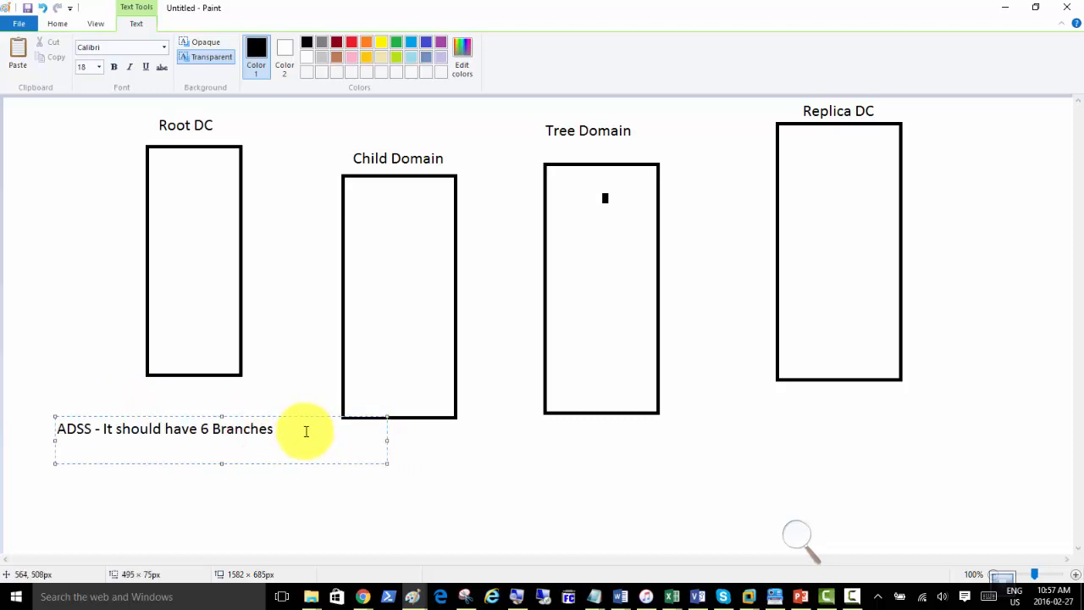
Add the lines '- All Branches Subnets must be configures' and '- Site links must be configured'.
key("Return")
type("- All Branche")
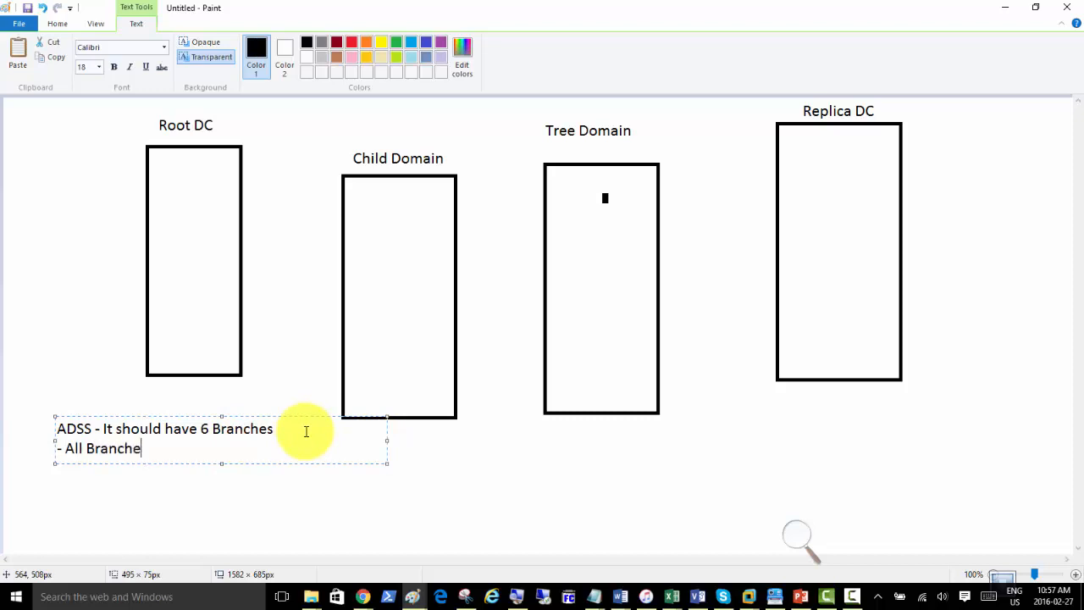
type("s Subnets mus")
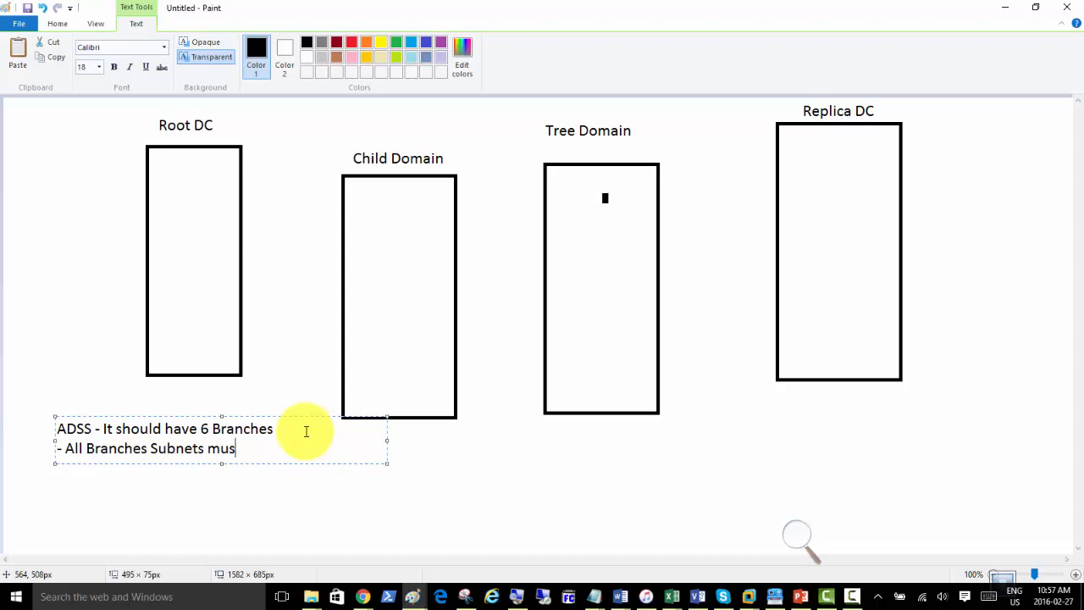
type("t be configure")
type("s")
key("Return")
type("- Site links must be confg")
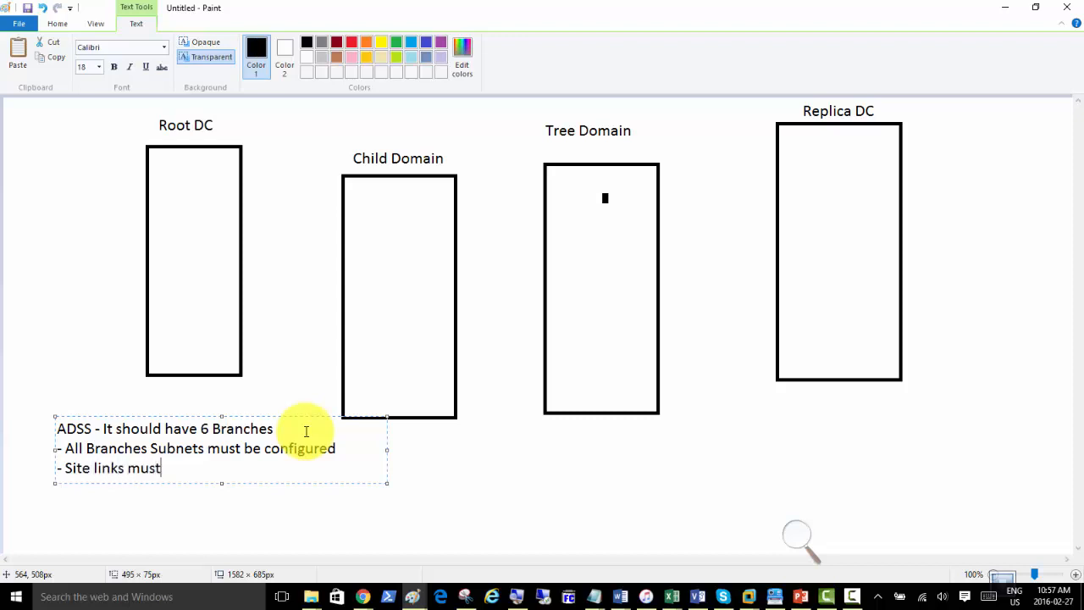
type("i")
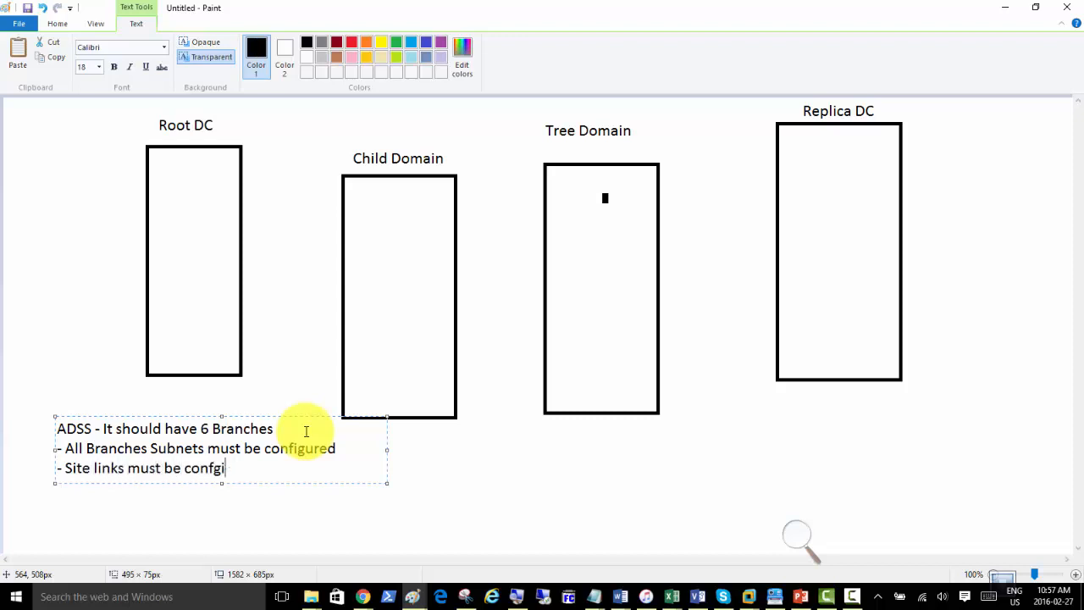
key("BackSpace")
key("BackSpace")
type("igured")
Add '- Modify default replication interval between sites', widen the box, and begin 'All DCs must be'.
key("Return")
type("- Modif")
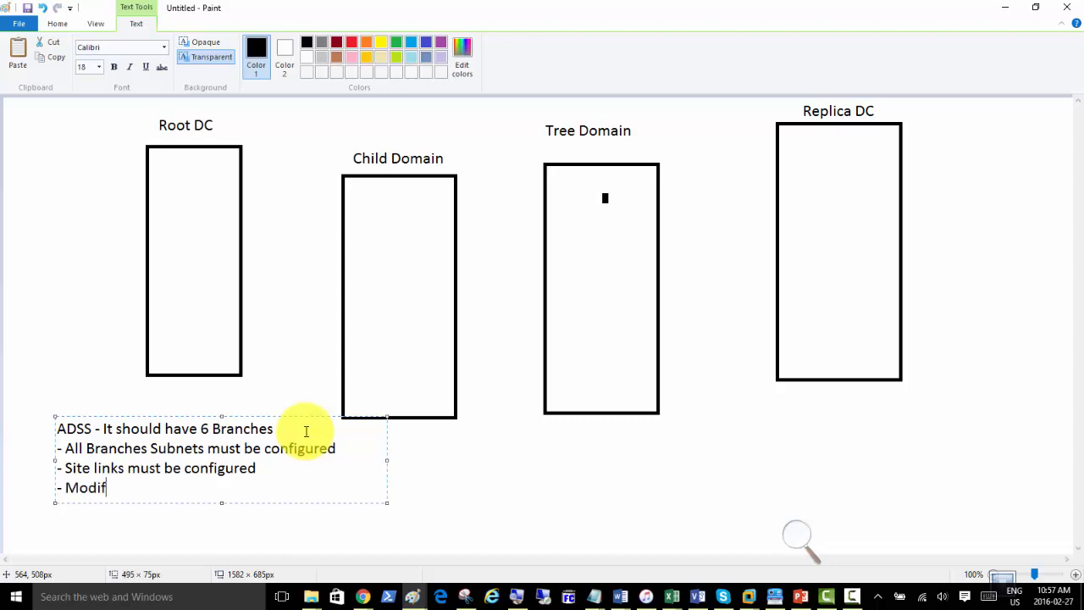
type("y default repl")
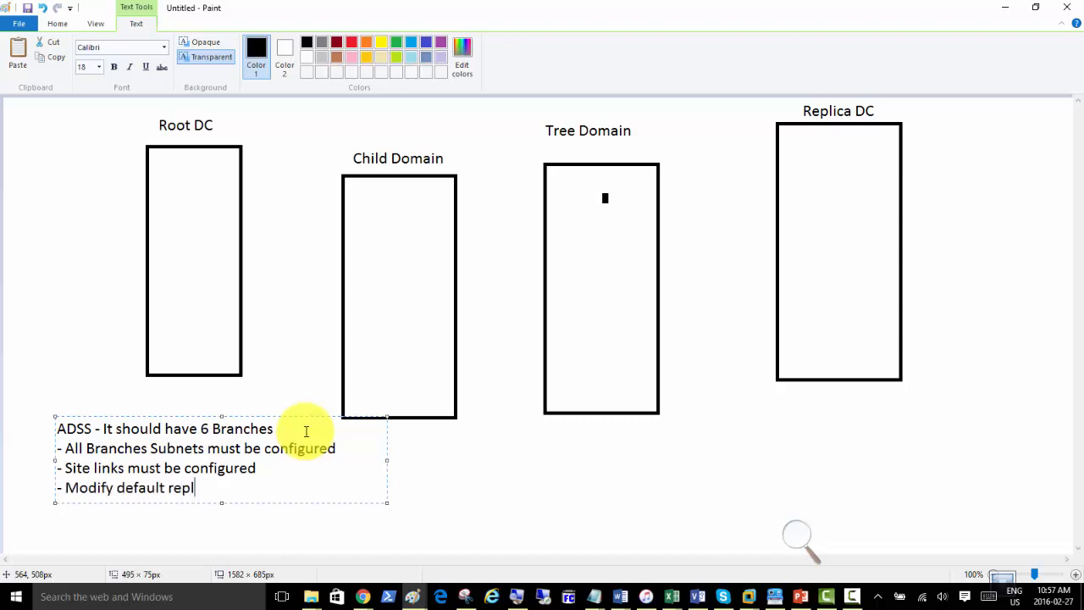
type("ication interval")
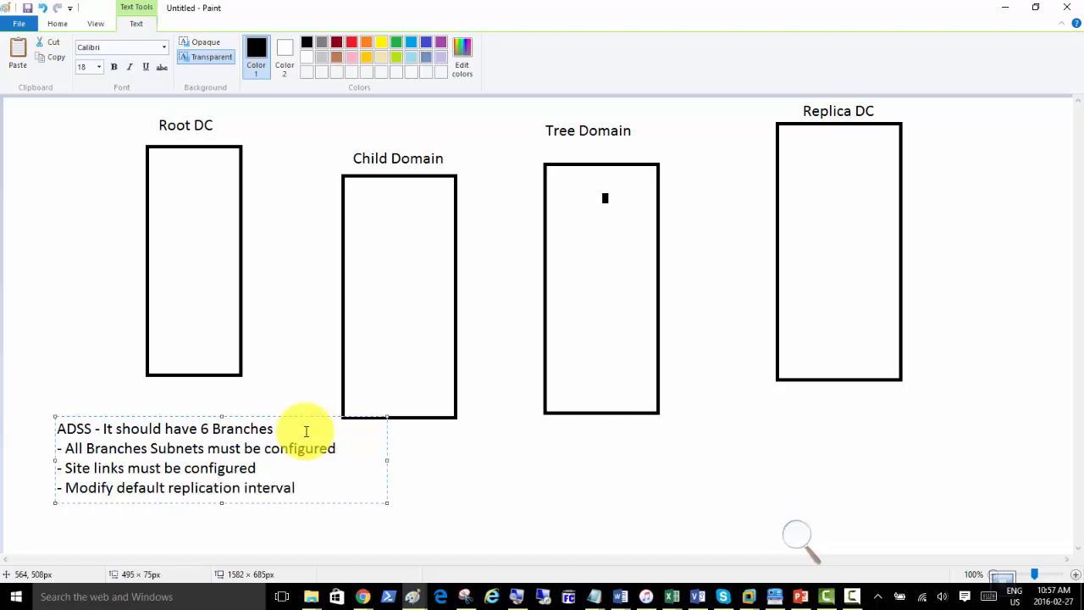
type(" between sites")
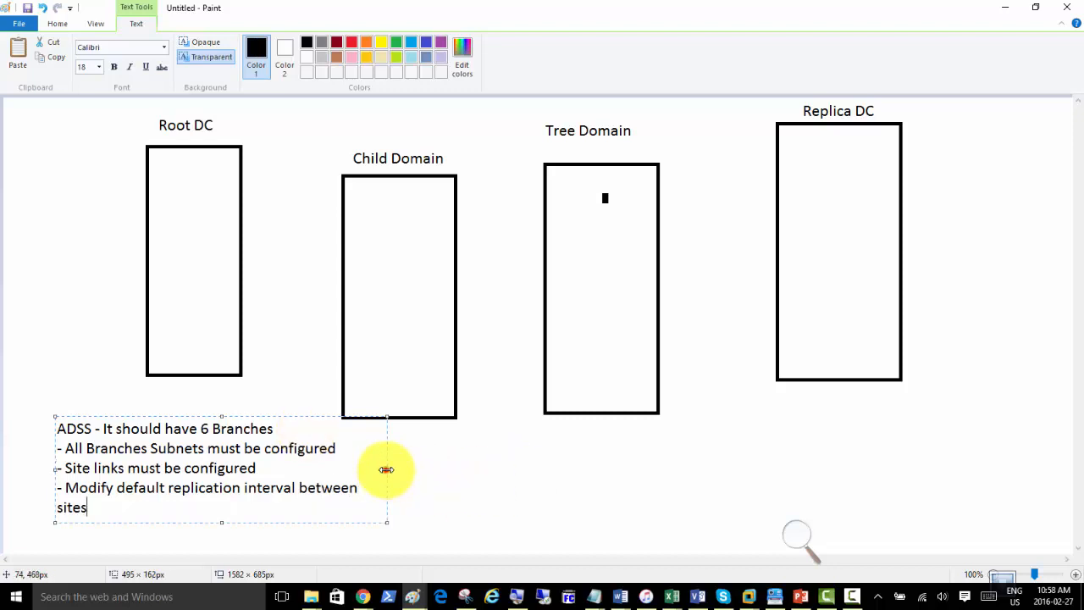
left_click_drag(387, 470, 489, 471)
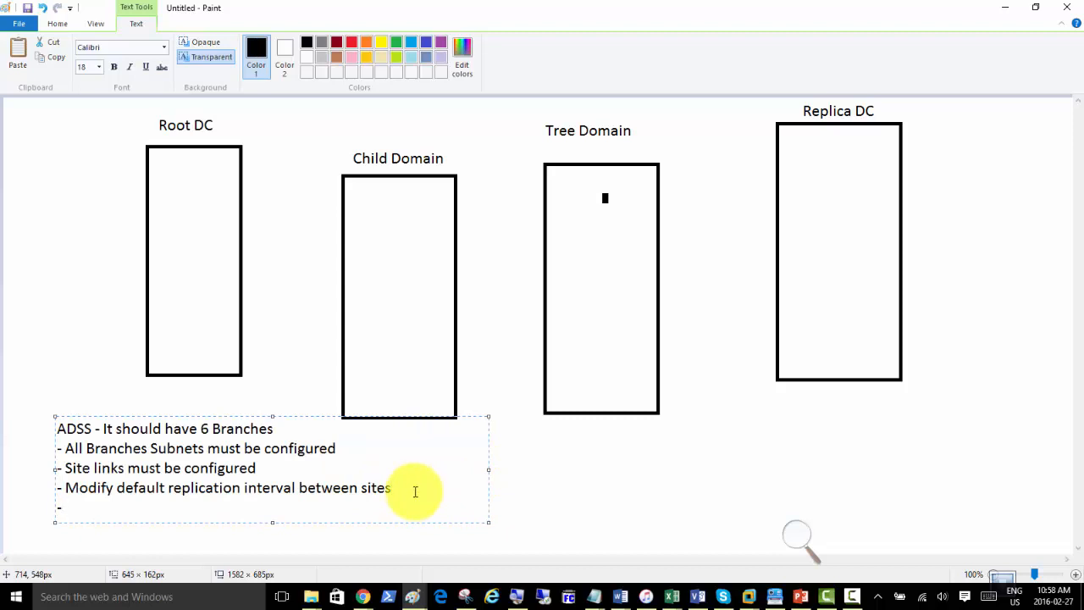
type("All DCs must be")
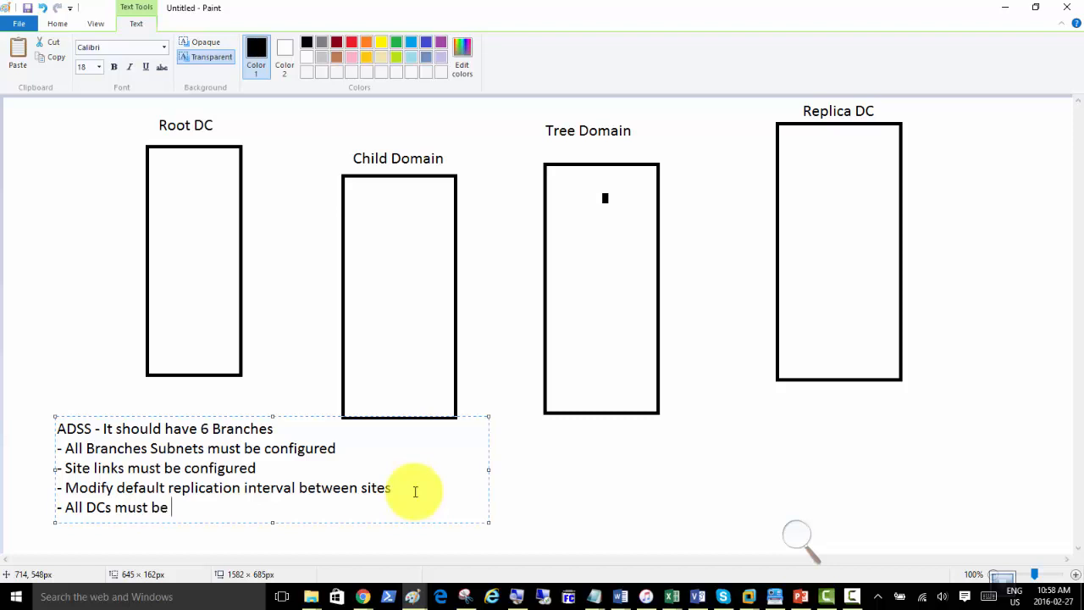
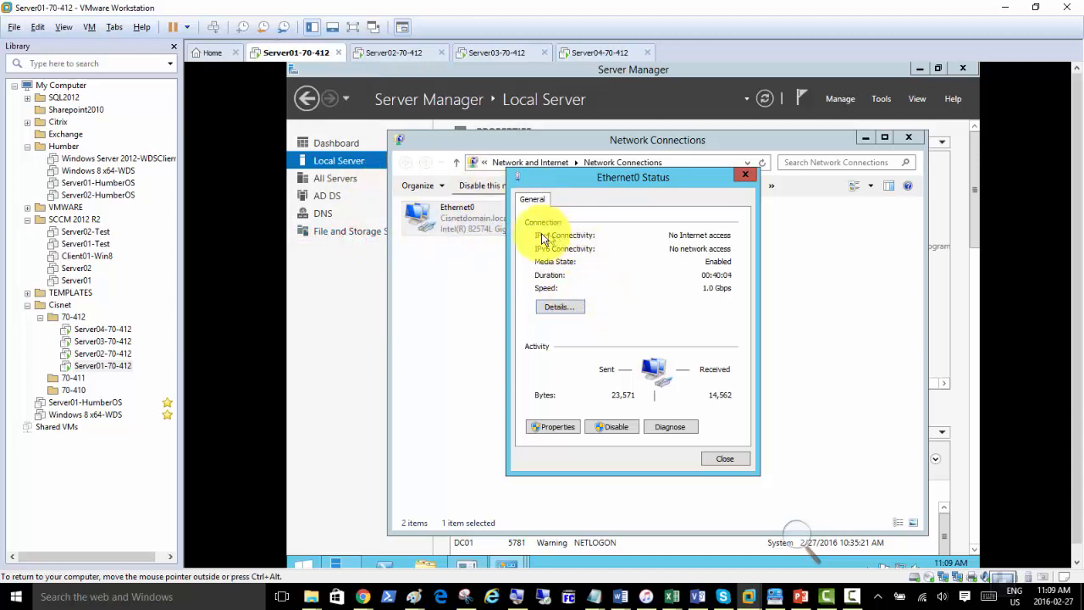
Verify that Server01's and Server04's first network adapters are both connected to VMnet12.
key("ctrl+d")
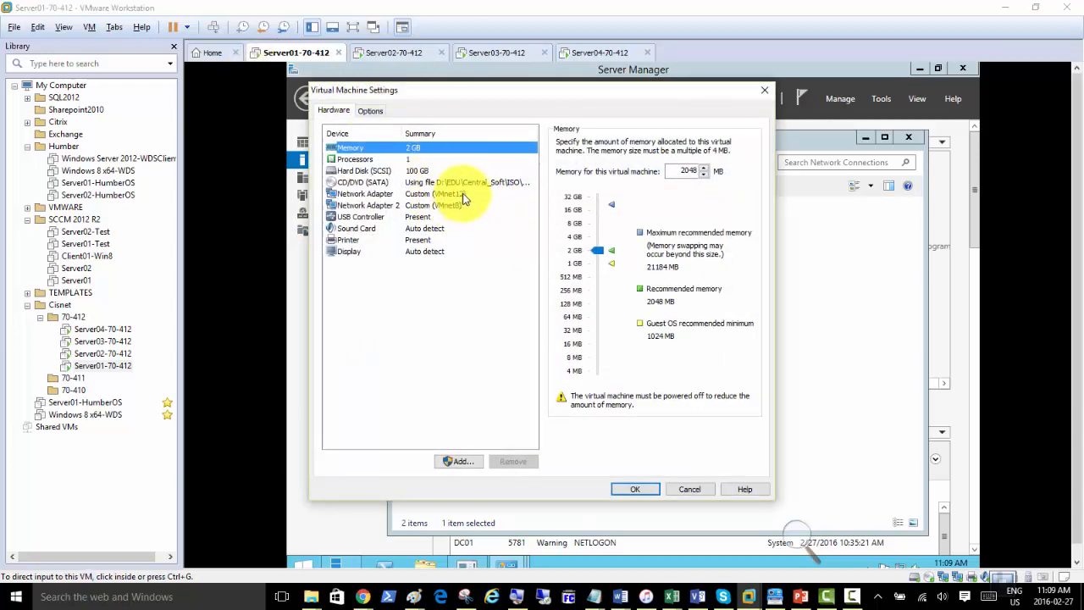
left_click(464, 194)
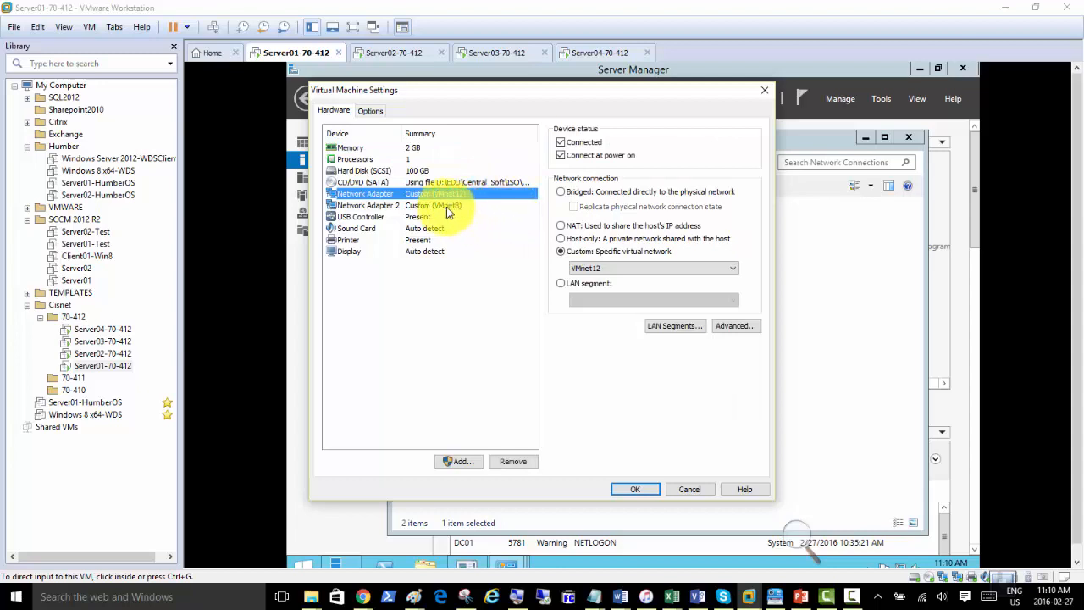
left_click(690, 490)
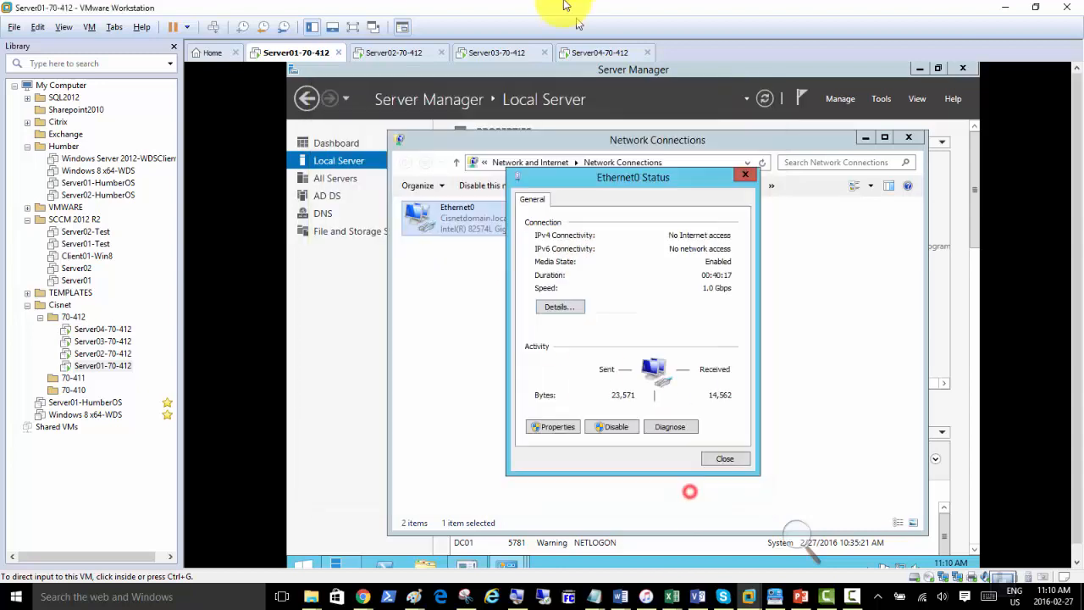
right_click(583, 47)
left_click(629, 235)
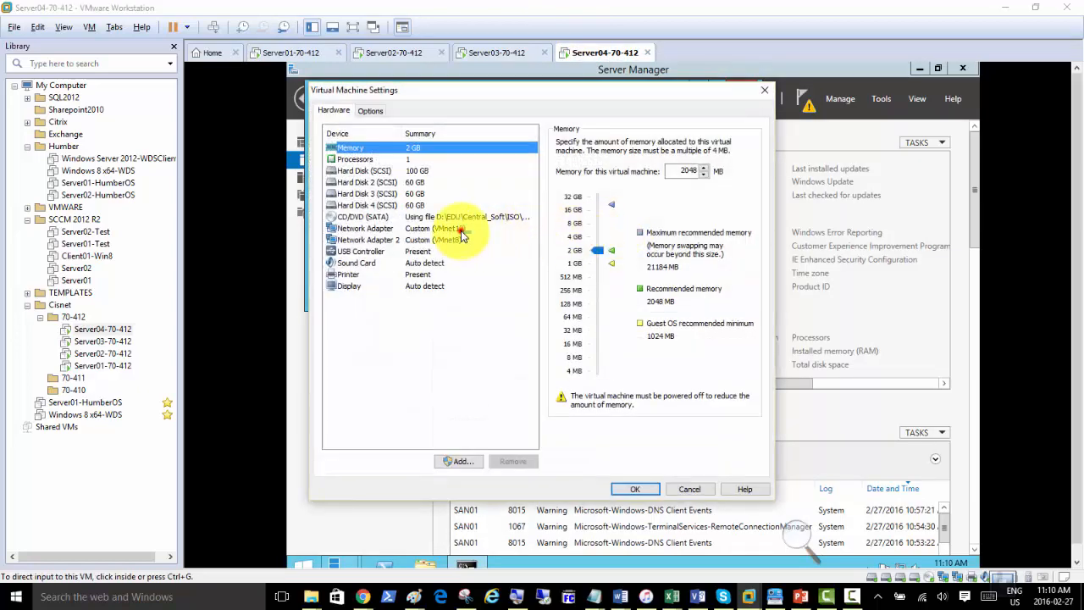
left_click(459, 228)
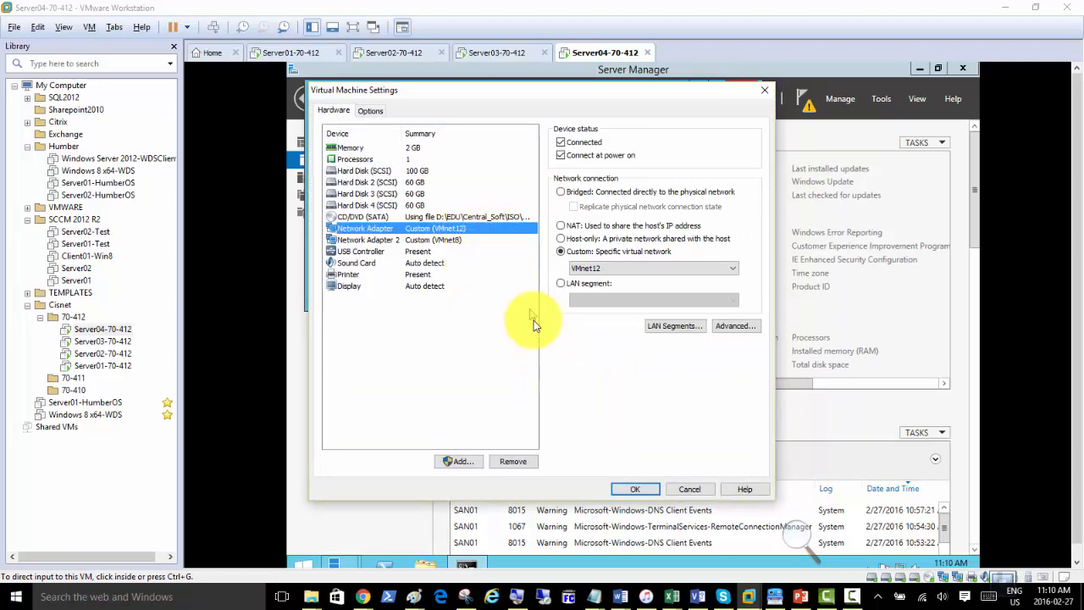
left_click(690, 489)
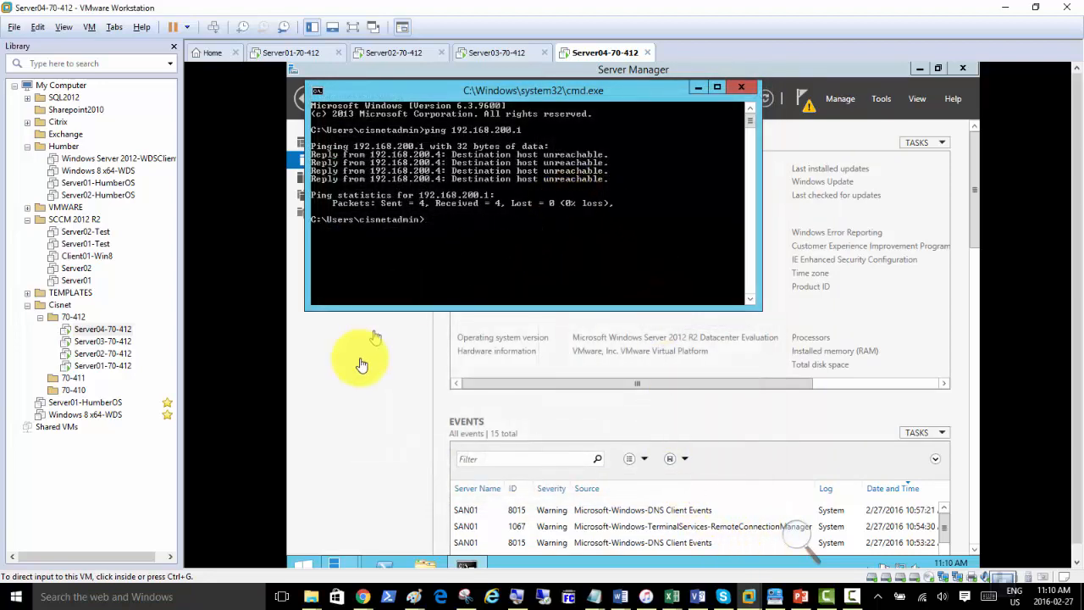
Open the IPv4 properties of Server04's Ethernet0 connection from Server Manager.
left_click(359, 367)
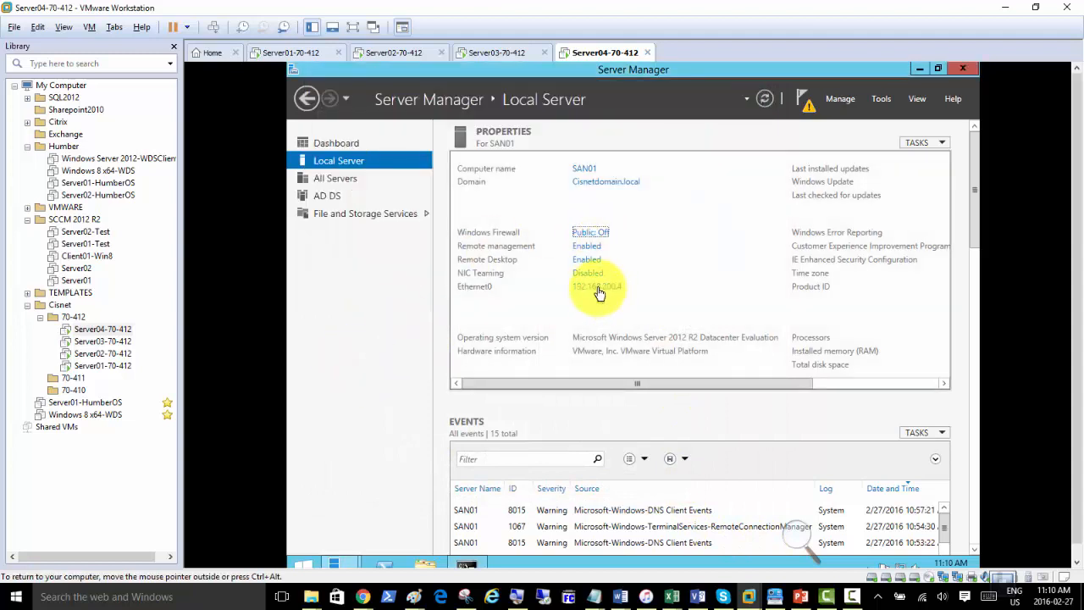
left_click(599, 292)
double_click(437, 203)
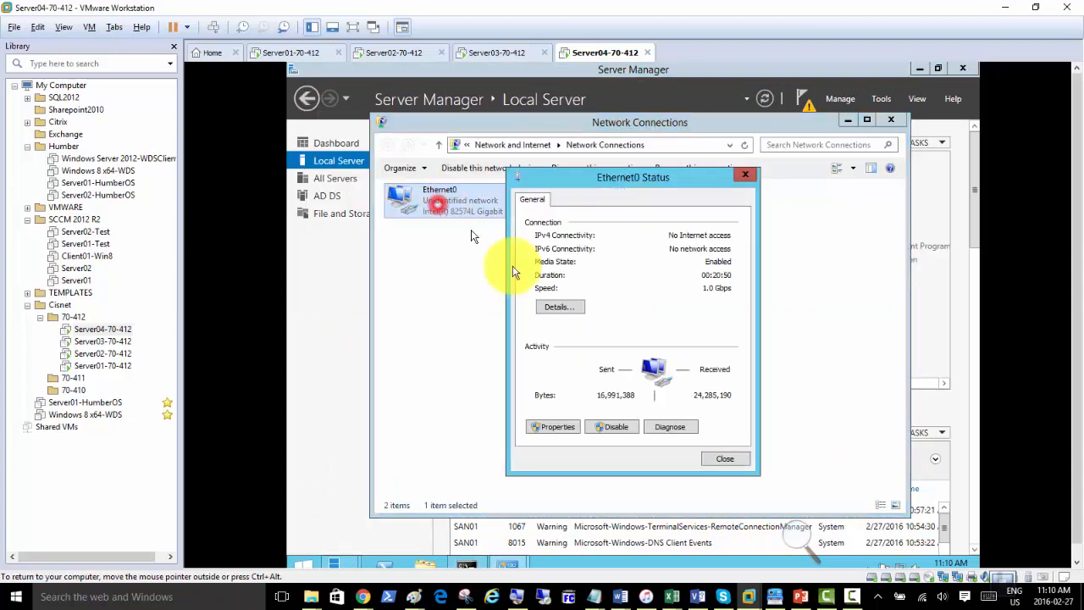
left_click(558, 427)
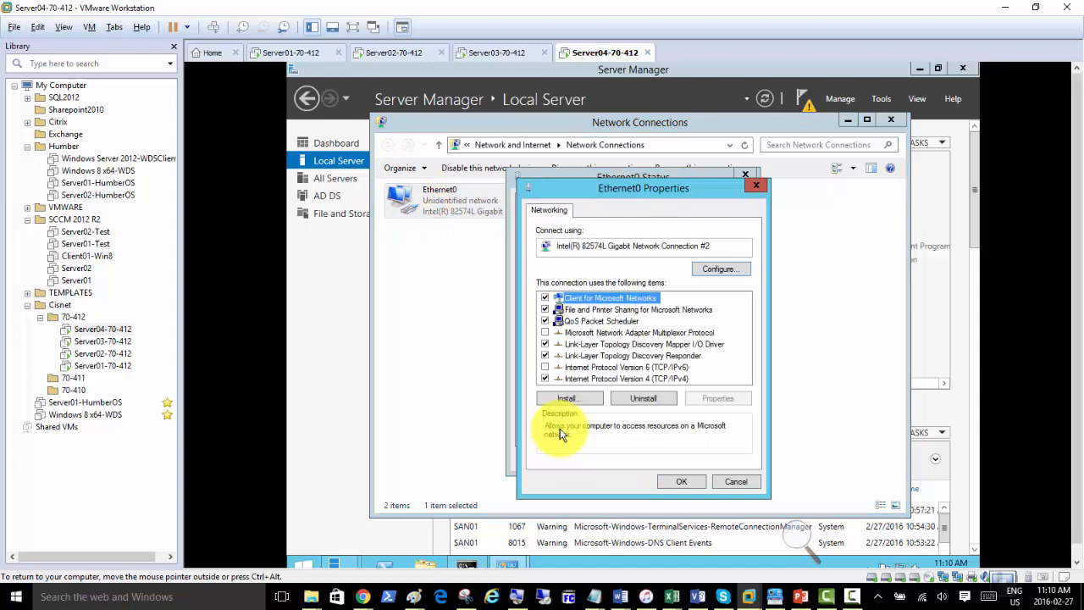
double_click(641, 378)
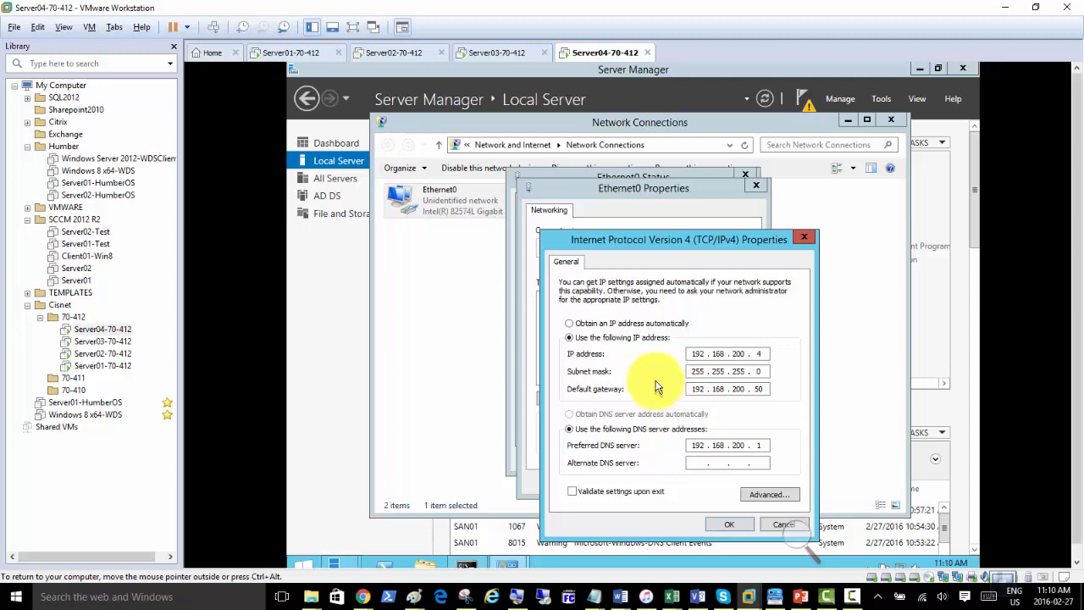
Open Server01's Ethernet0 IPv4 properties, showing IP 192.168.200.1 and DNS 127.0.0.1.
left_click(273, 53)
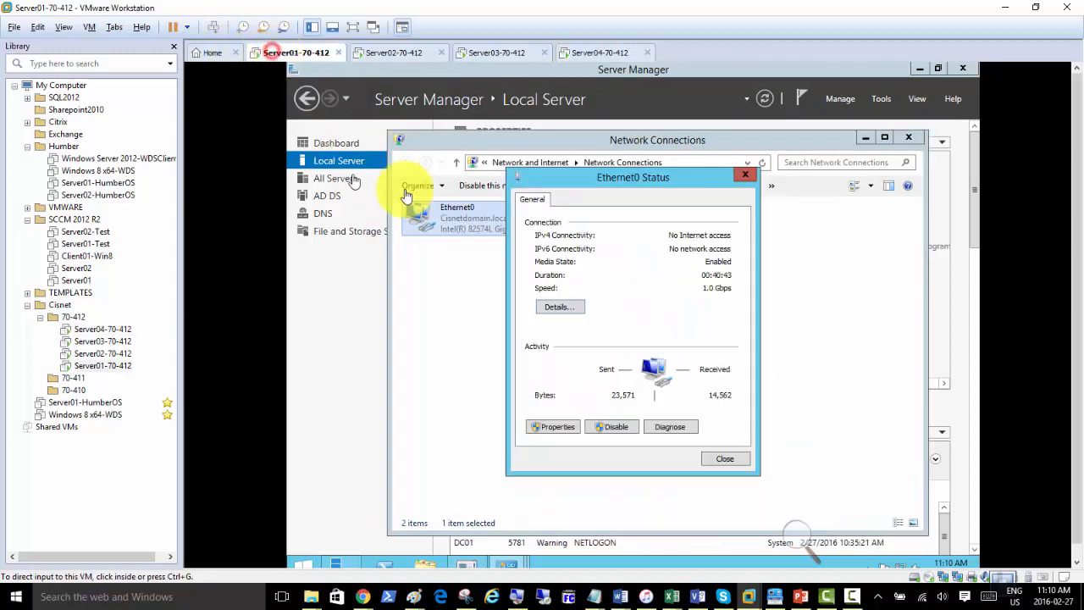
left_click(553, 426)
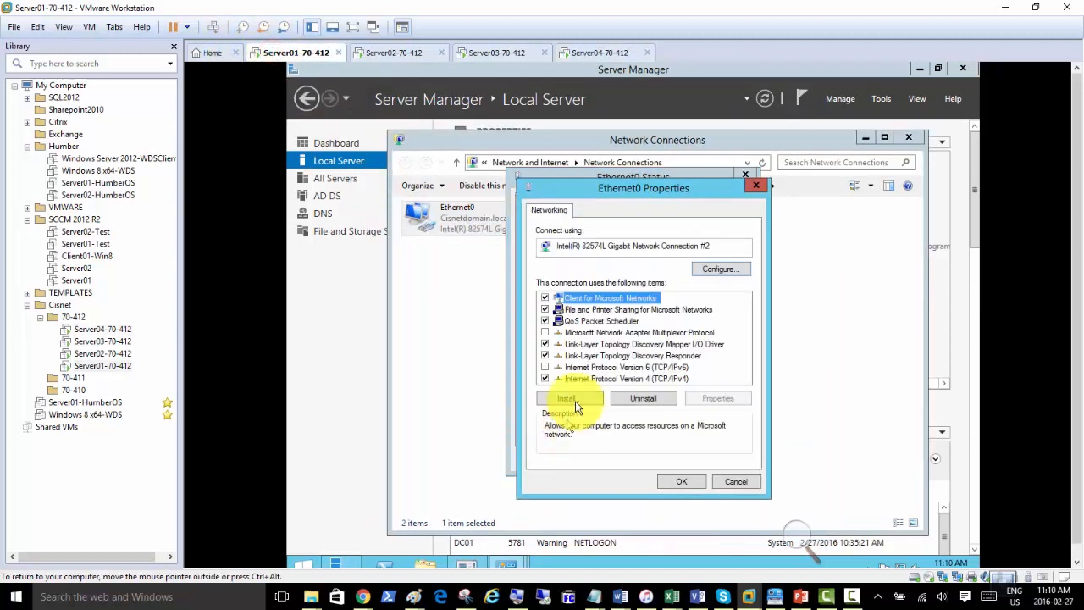
double_click(631, 381)
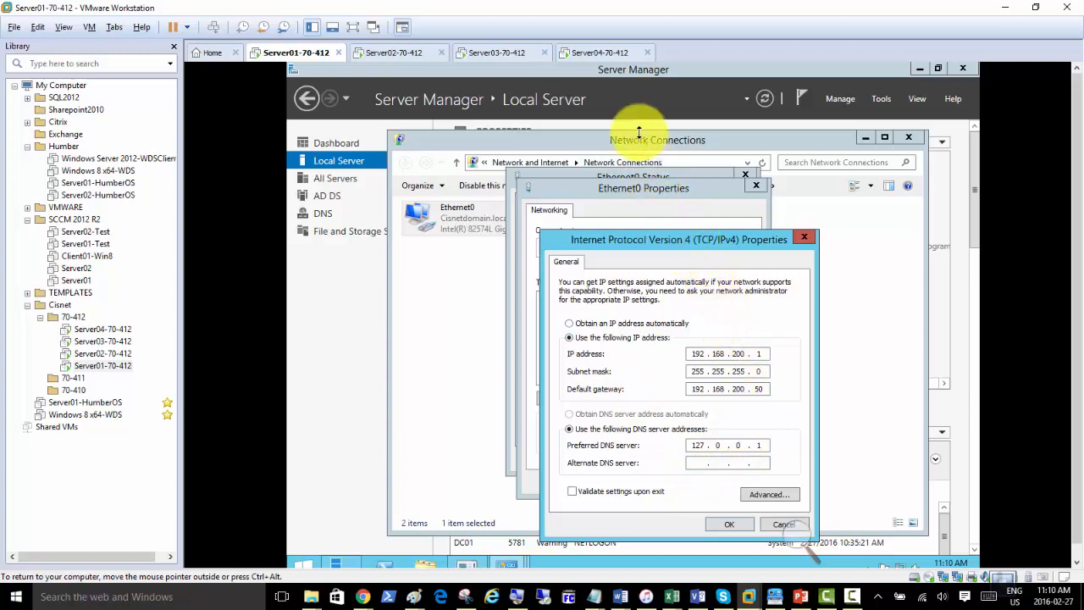
Remove the second network adapter from Server01's virtual machine settings.
left_click(585, 53)
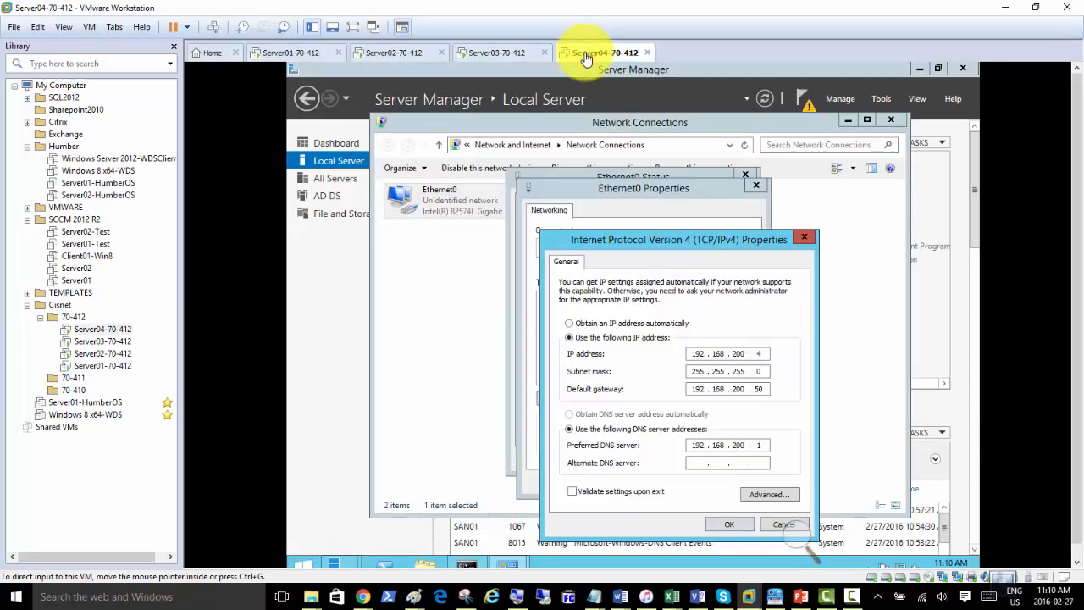
left_click(276, 54)
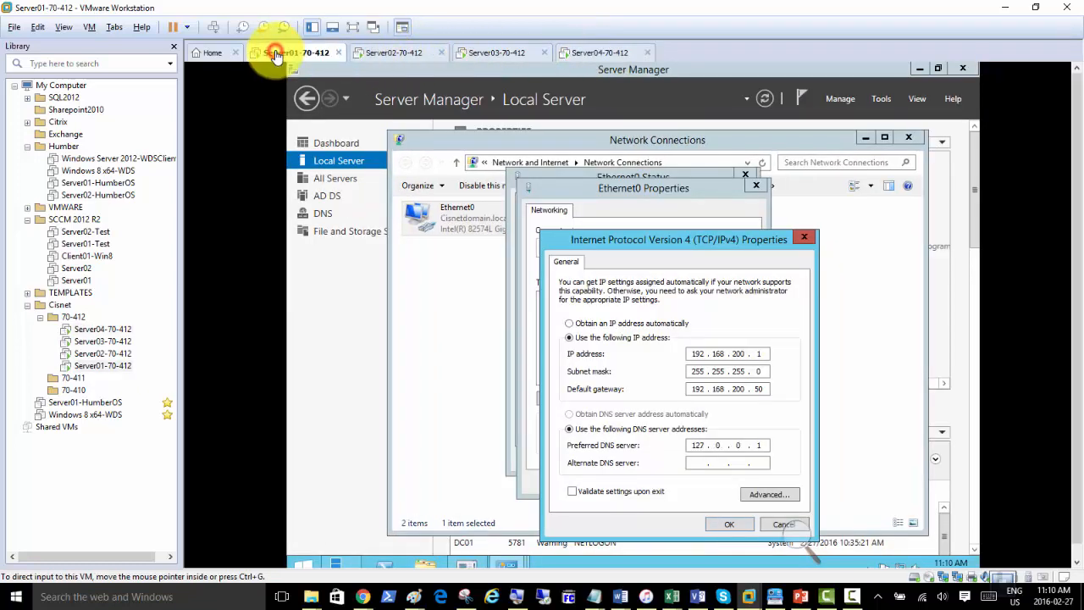
right_click(276, 53)
left_click(333, 232)
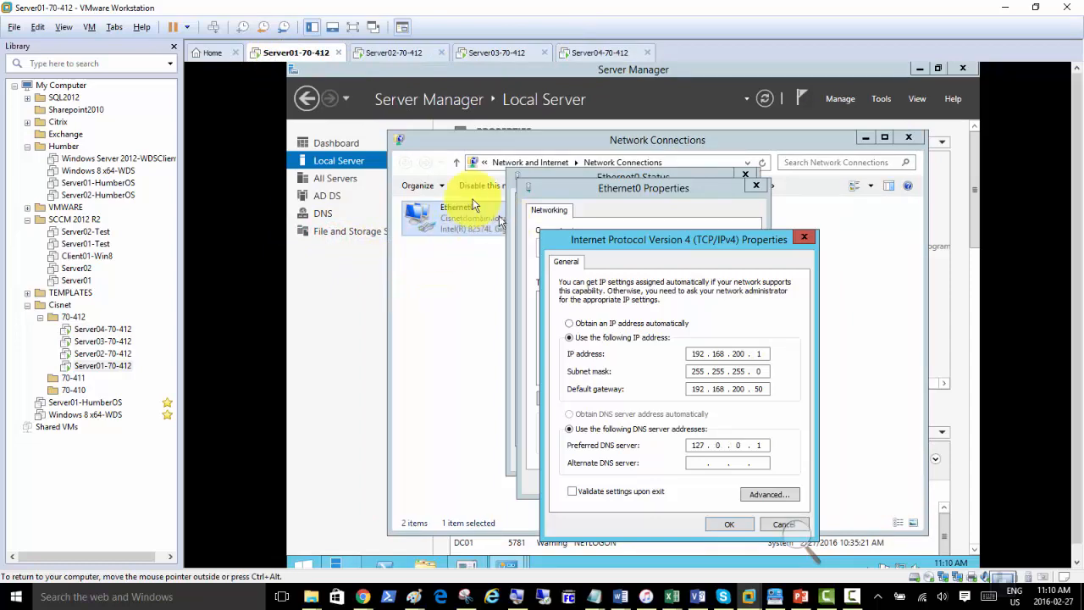
key("ctrl+d")
left_click(455, 206)
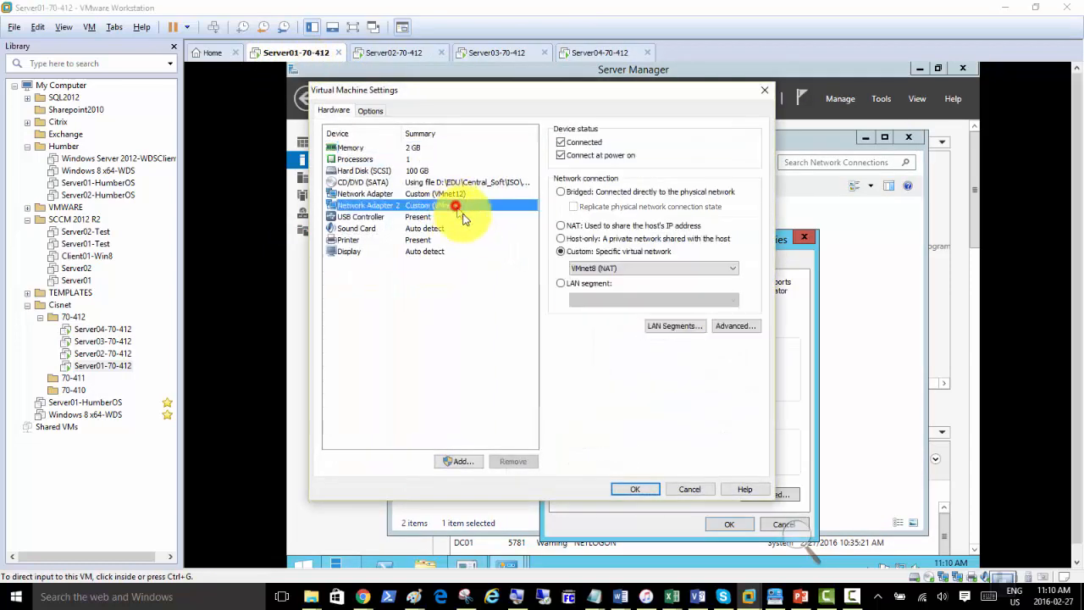
left_click(508, 461)
left_click(642, 491)
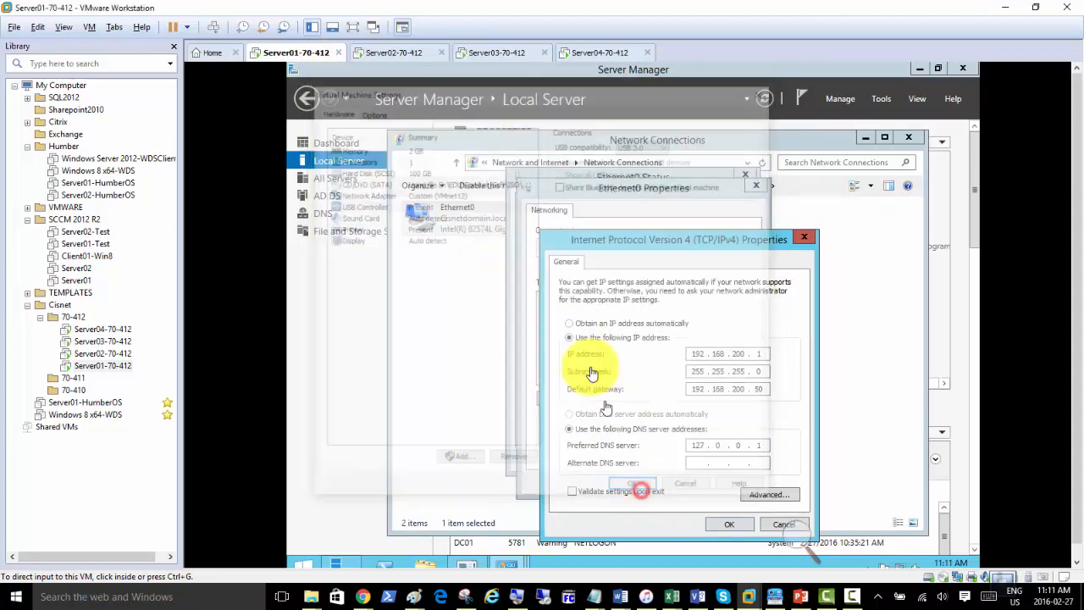
Remove Server04's second network adapter (VMnet8) as well.
right_click(586, 58)
left_click(621, 236)
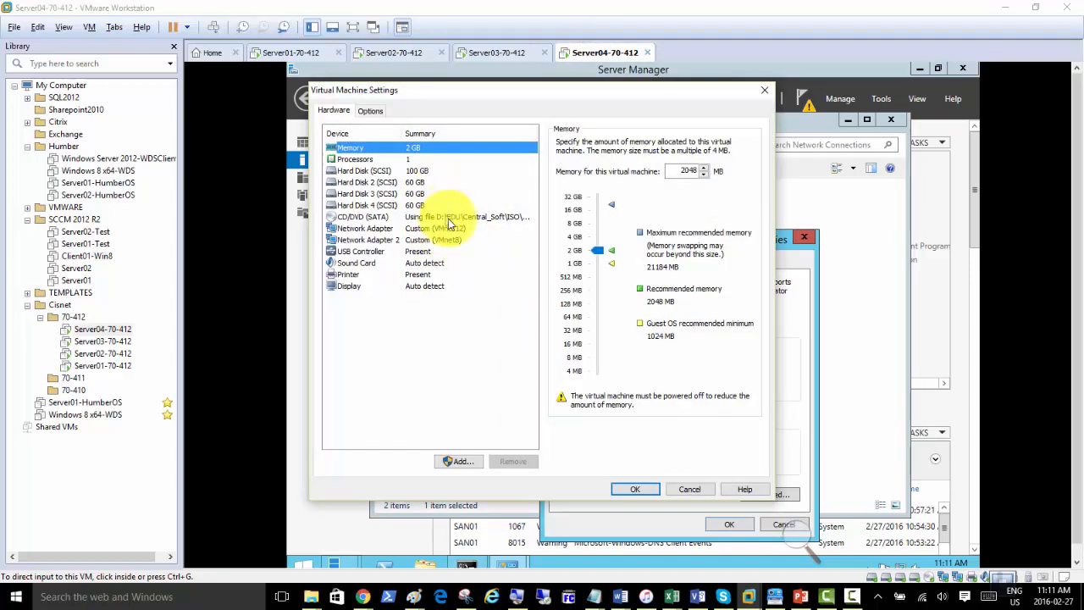
left_click(454, 241)
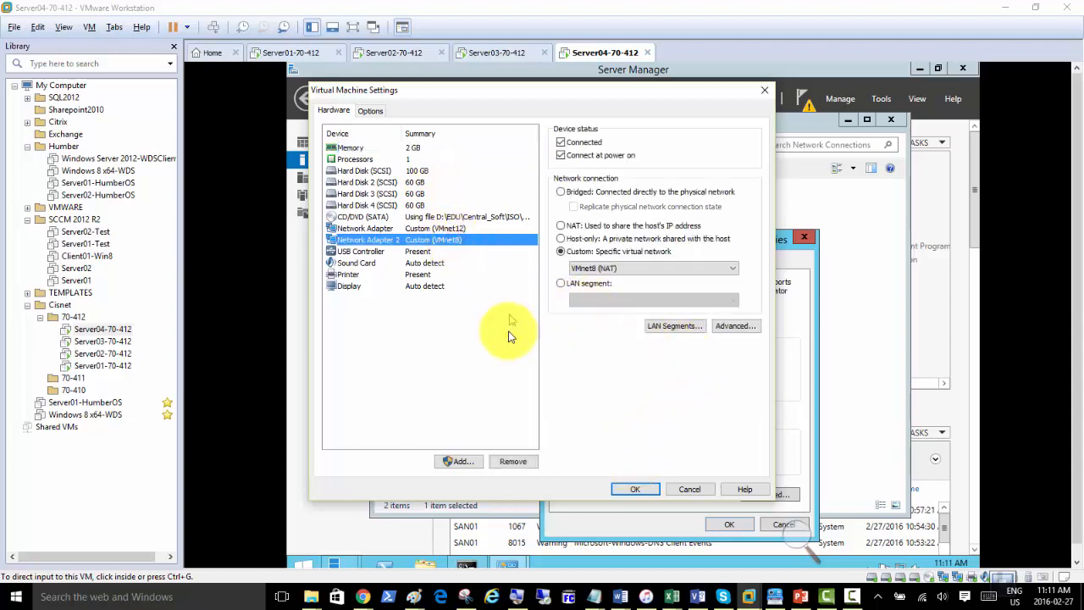
left_click(510, 462)
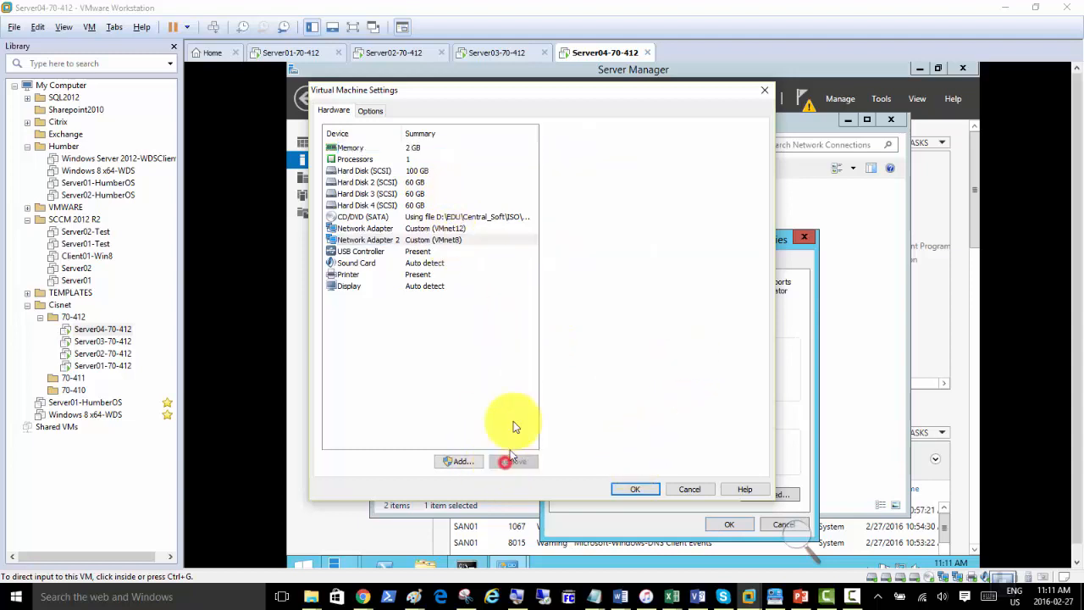
left_click(623, 489)
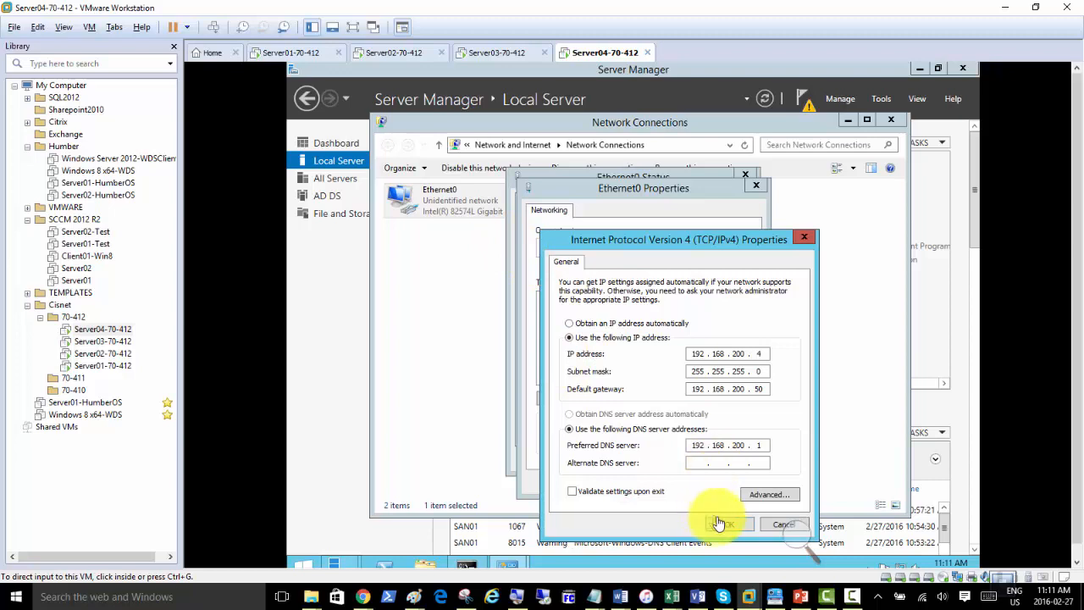
Close Server04's IPv4, Ethernet0 properties and status dialogs, then Server01's IPv4 settings.
left_click(719, 525)
left_click(684, 485)
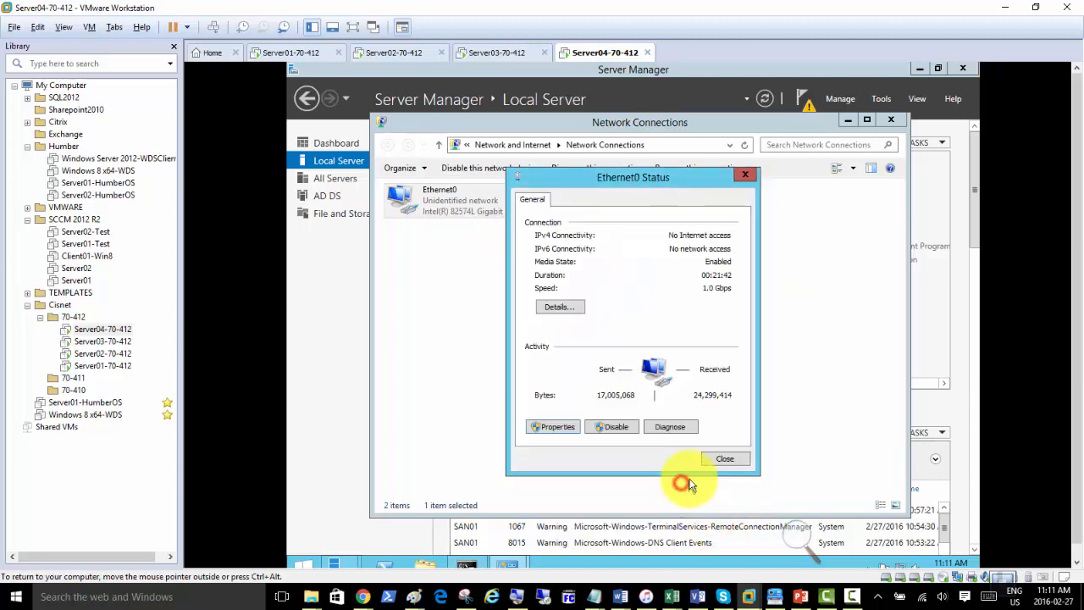
left_click(714, 461)
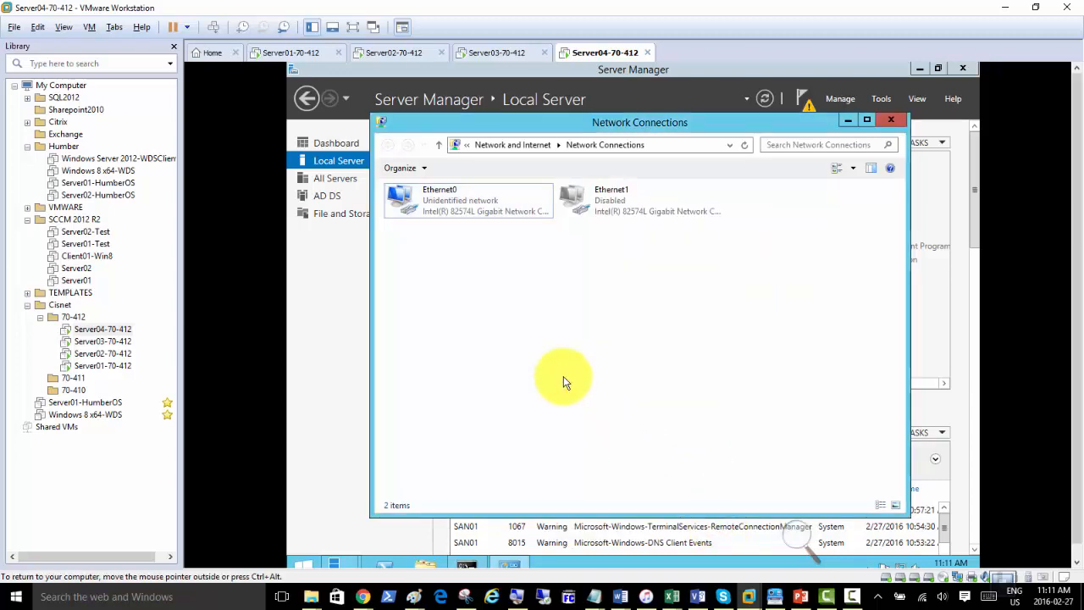
left_click(283, 52)
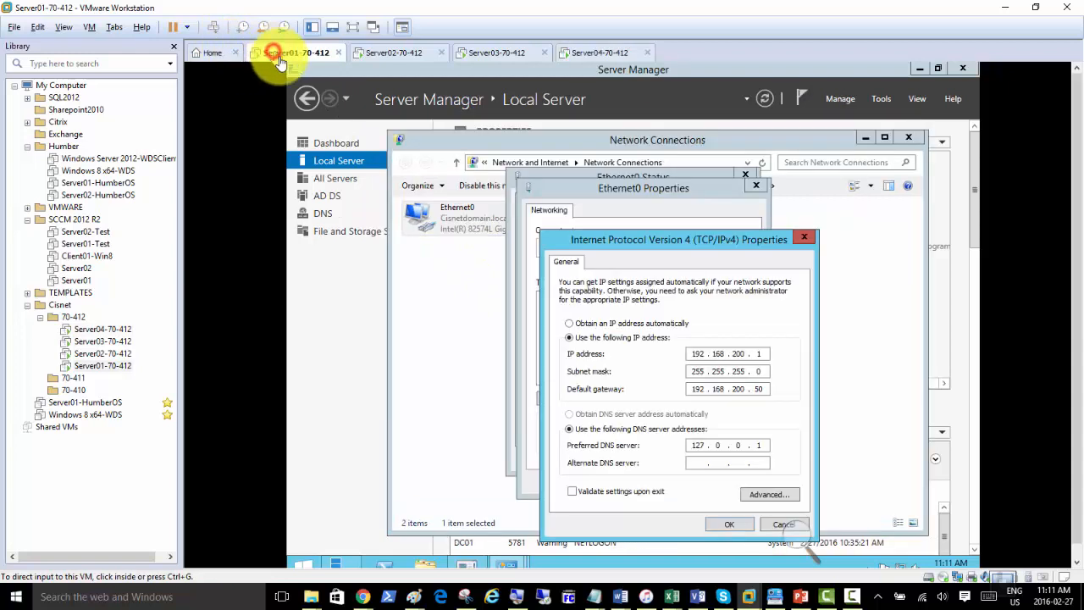
left_click(720, 525)
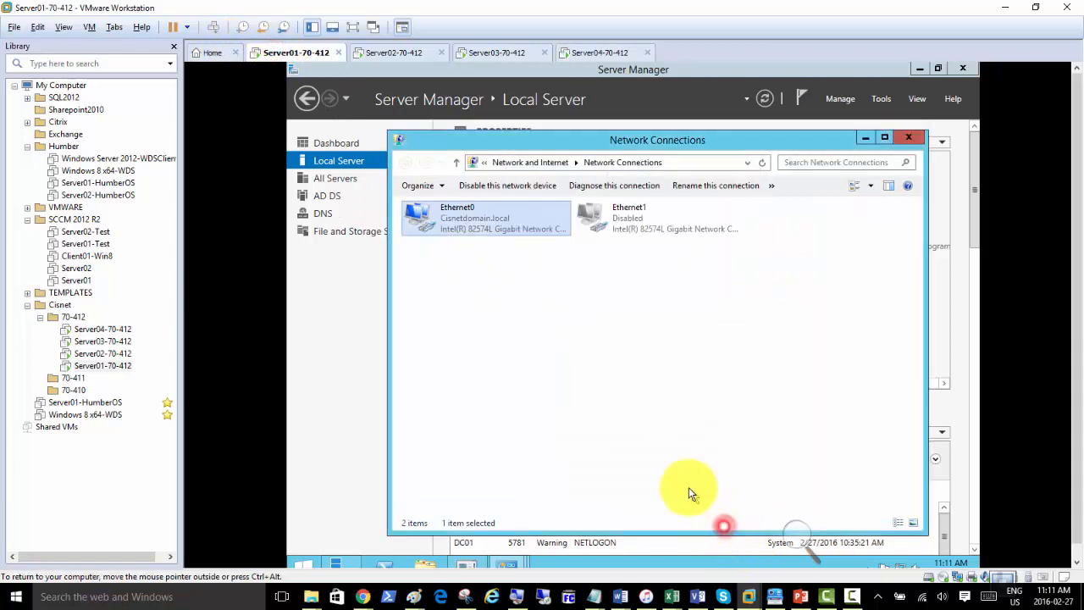
Run a continuous ping to 192.168.200.1 (-t) on Server04.
left_click(524, 337)
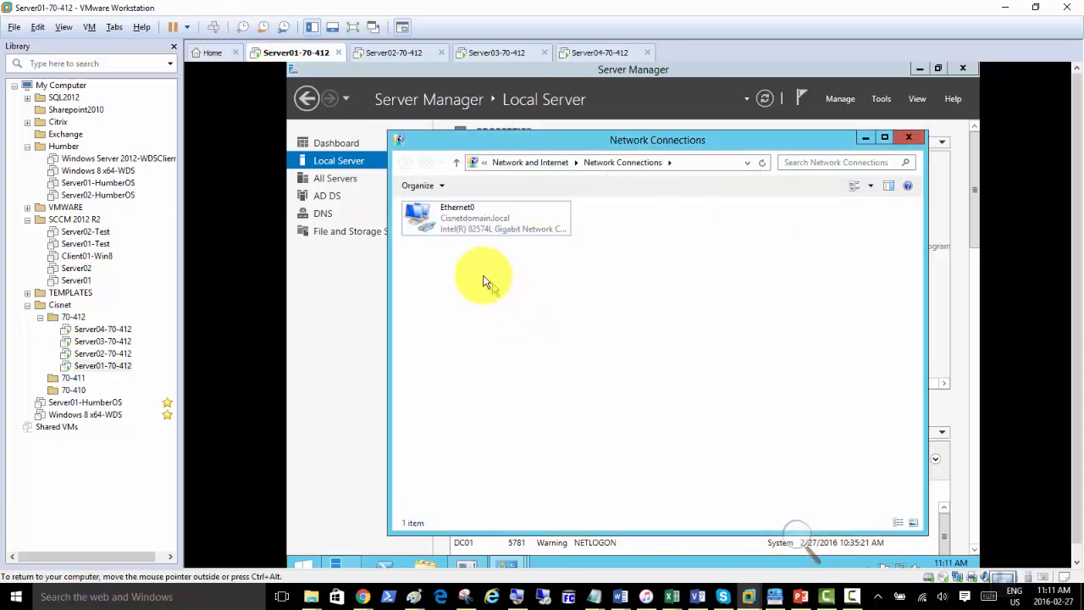
left_click(590, 53)
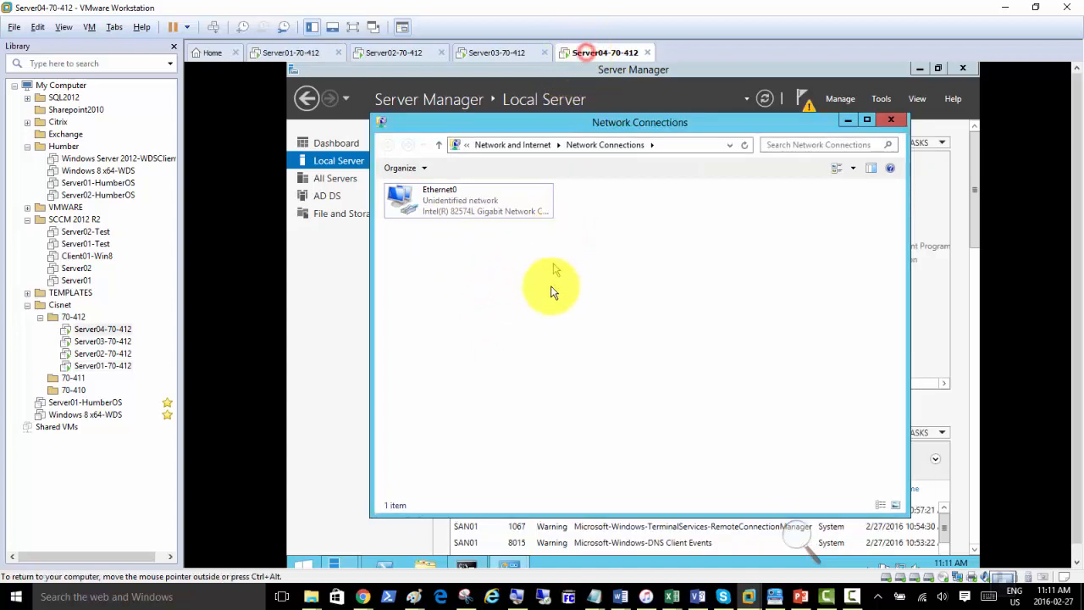
left_click(465, 565)
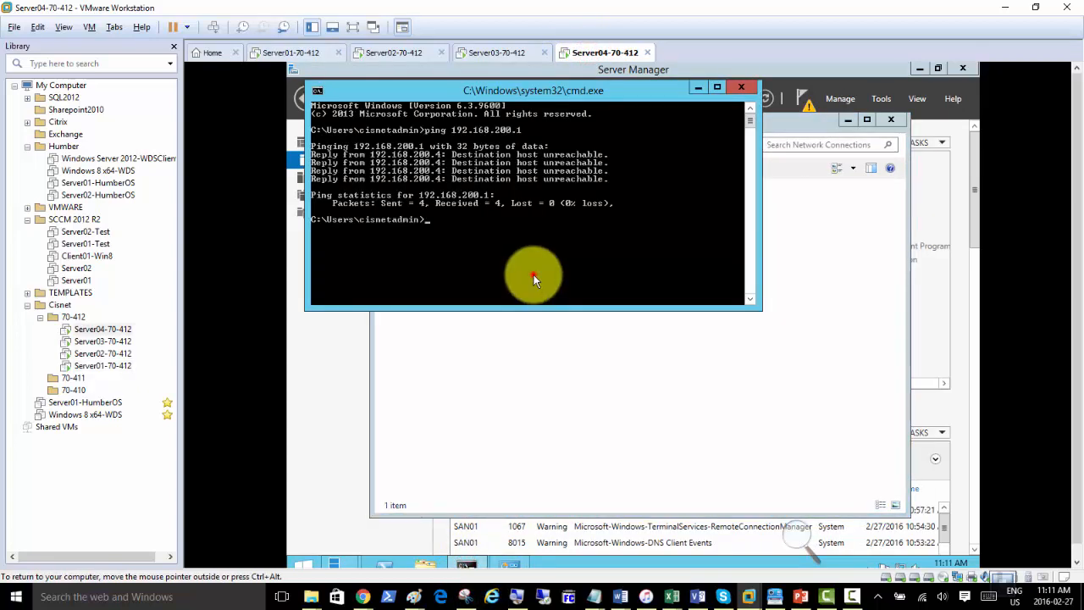
type("-t")
key("Return")
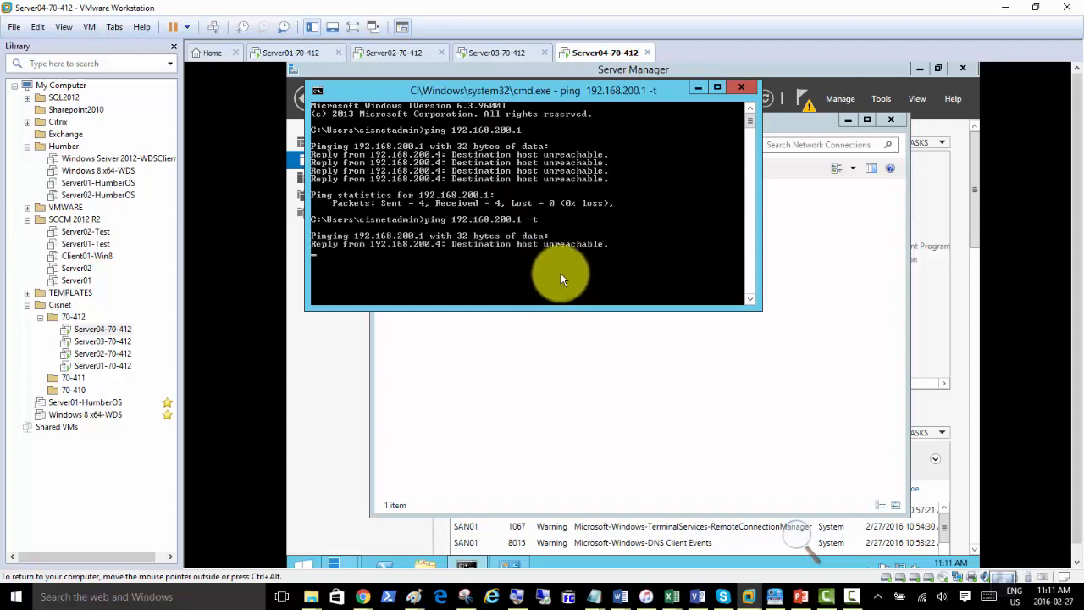
Launch a command prompt on Server01 via Run with cmd.
left_click(290, 54)
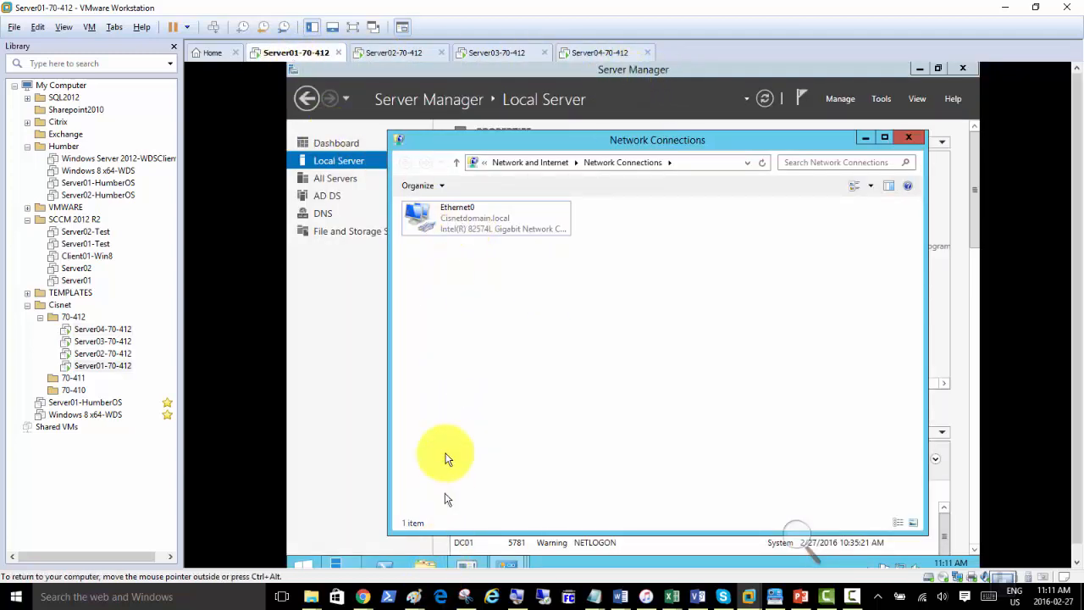
left_click(527, 375)
key("super+r")
type("cmd")
key("Return")
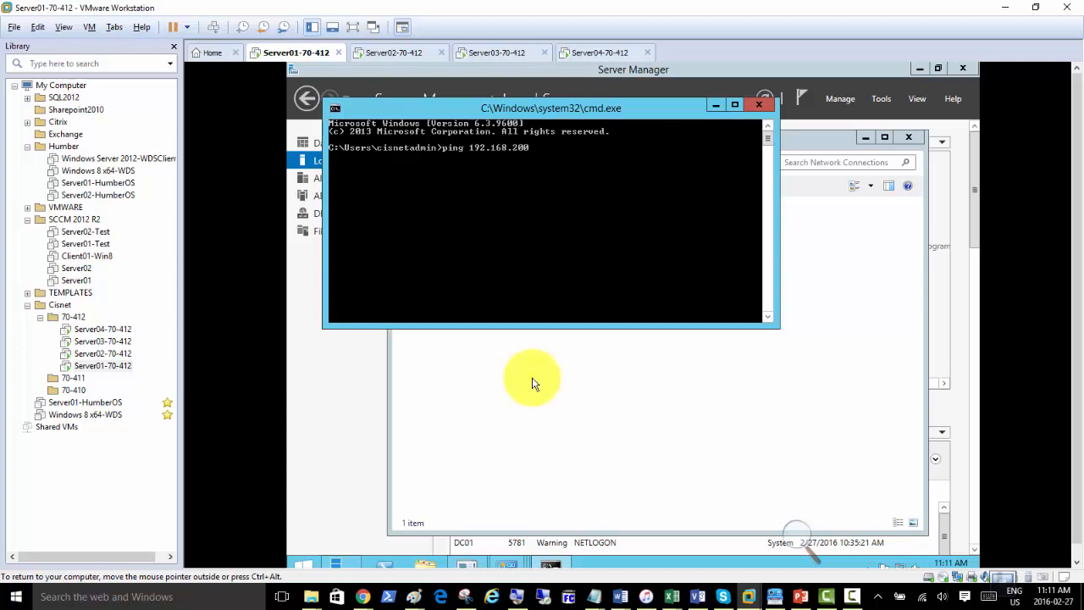
Ping 192.168.200.4 from Server01, then restart it as a continuous ping.
type("ping 192.168.200.4")
key("Return")
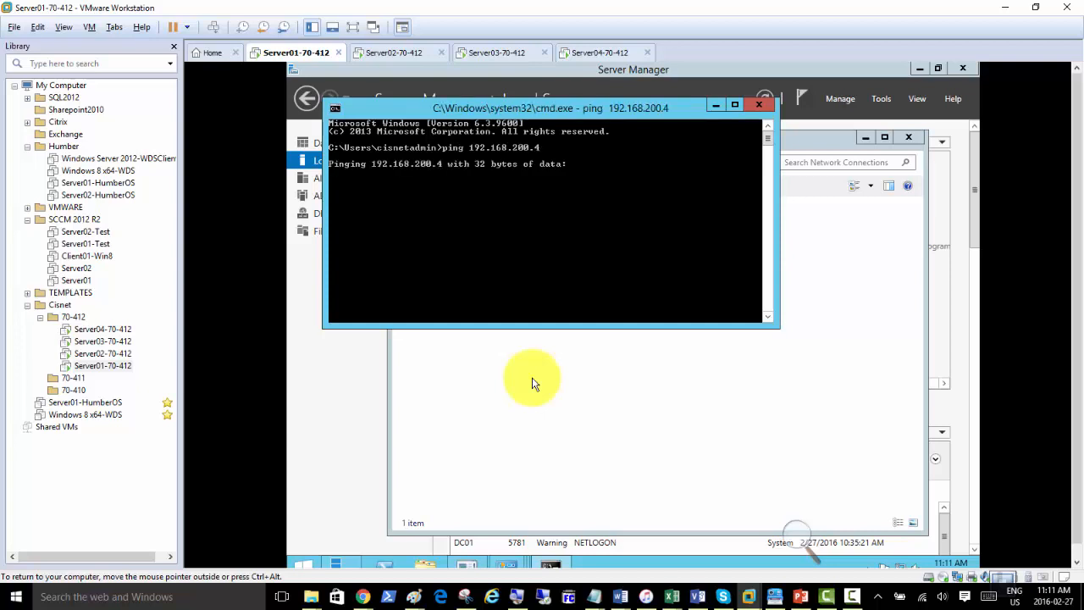
key("ctrl+c")
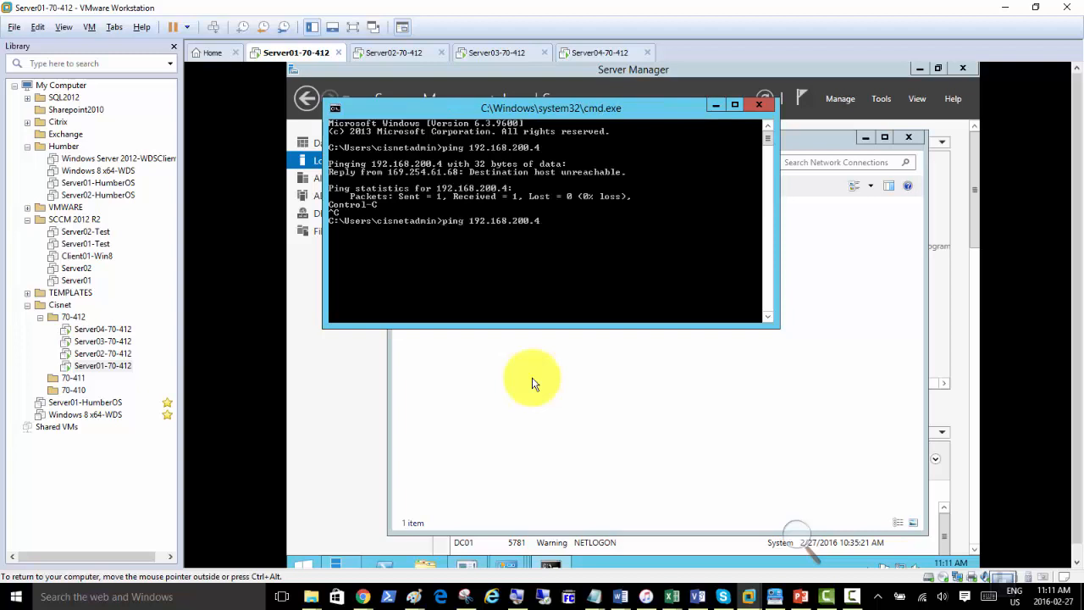
key("Return")
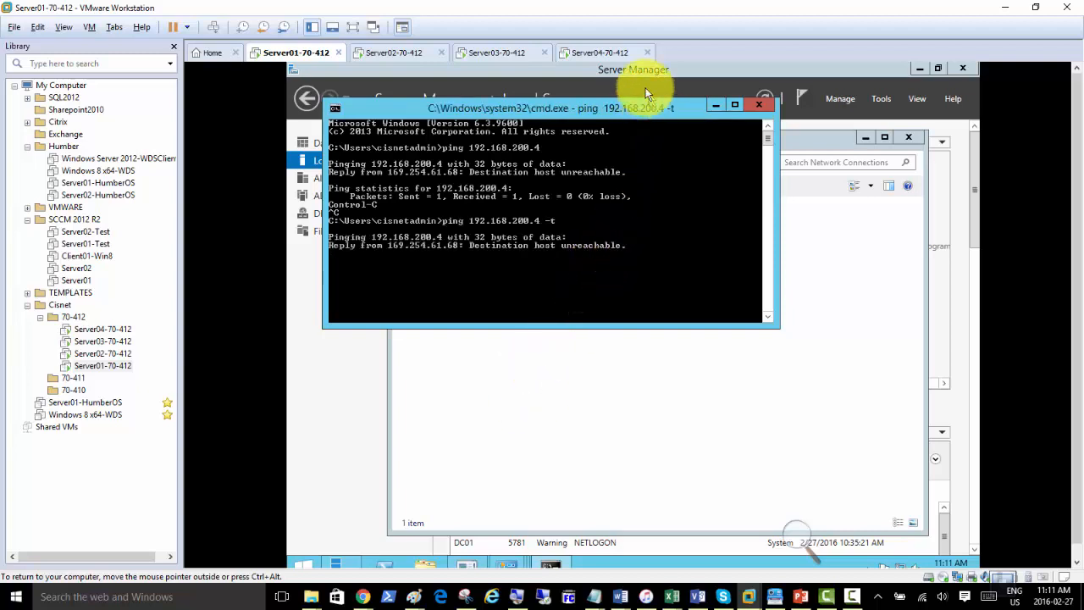
Open Server04's Ethernet0 connection properties from Server Manager.
left_click(592, 54)
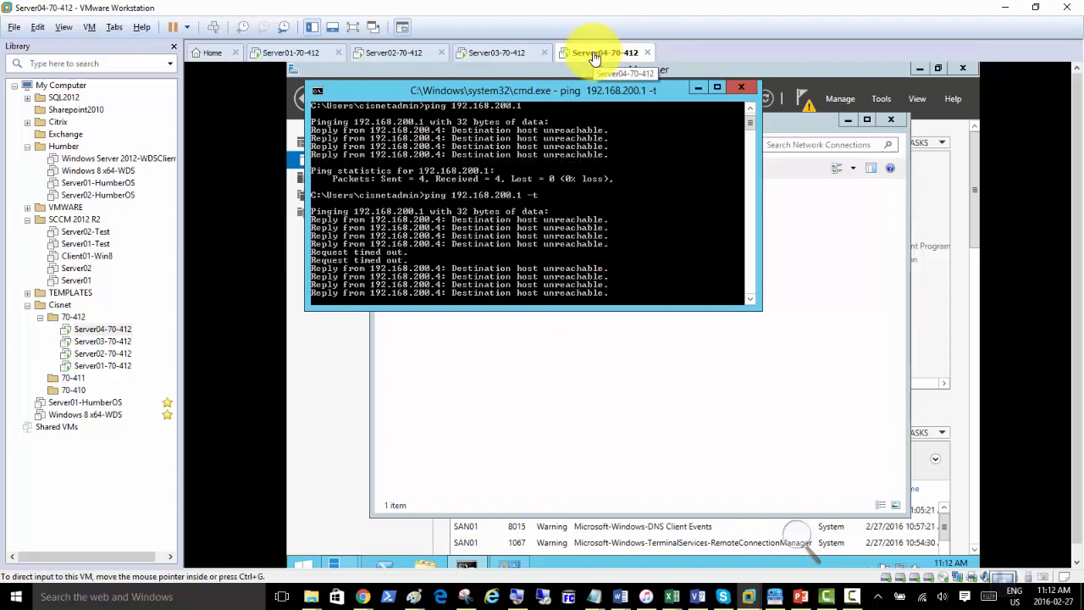
left_click(320, 449)
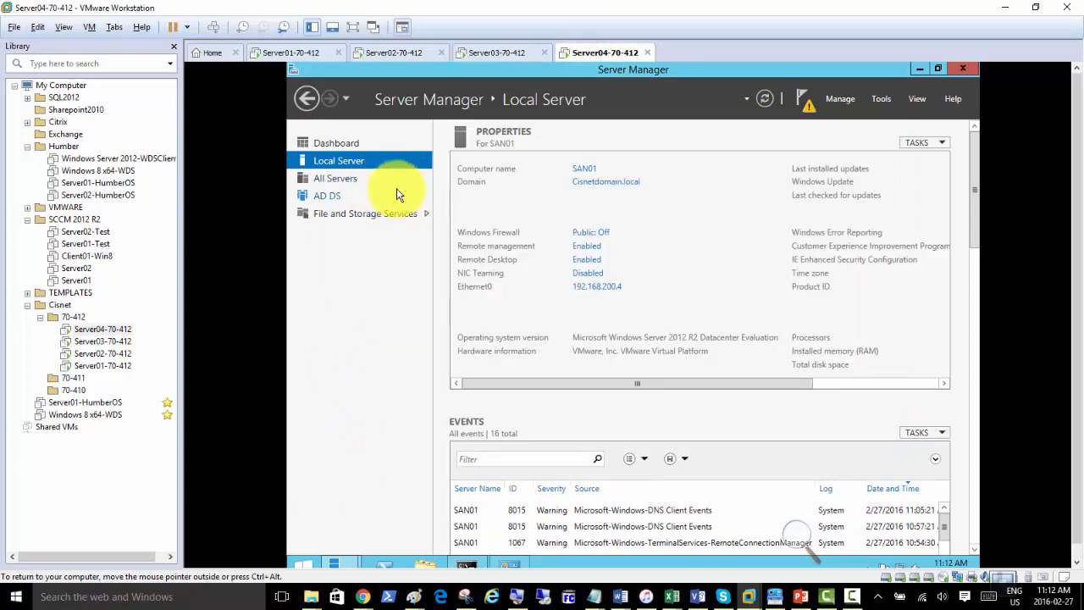
left_click(596, 289)
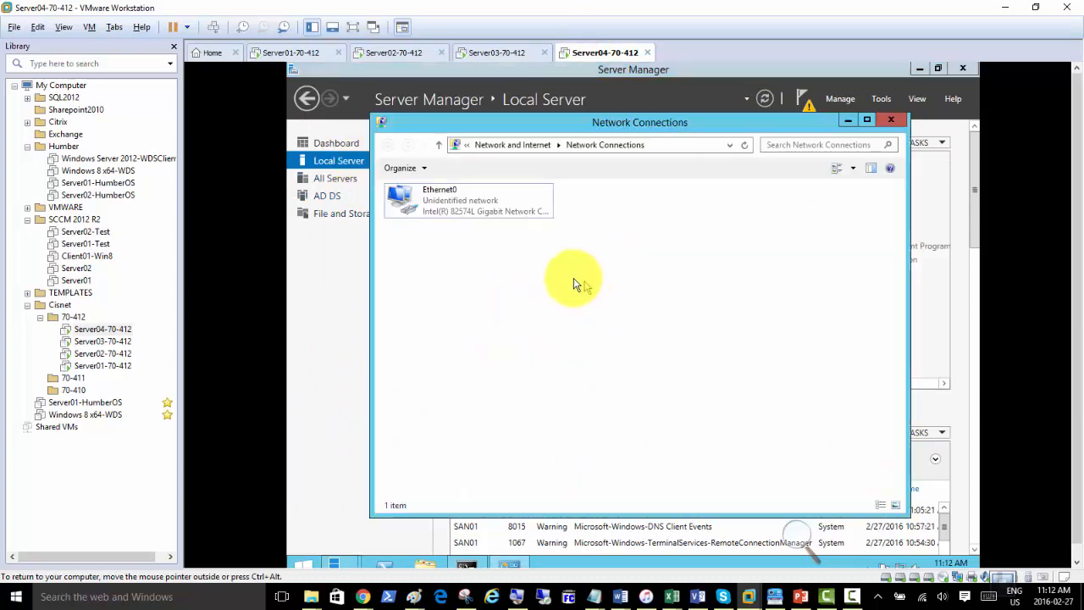
double_click(436, 208)
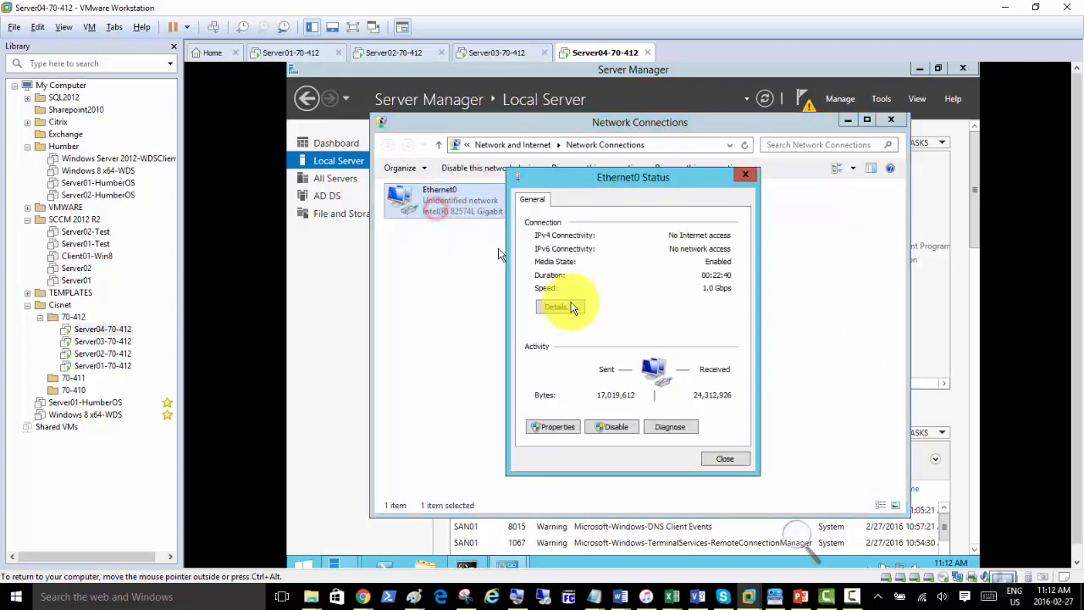
left_click(553, 427)
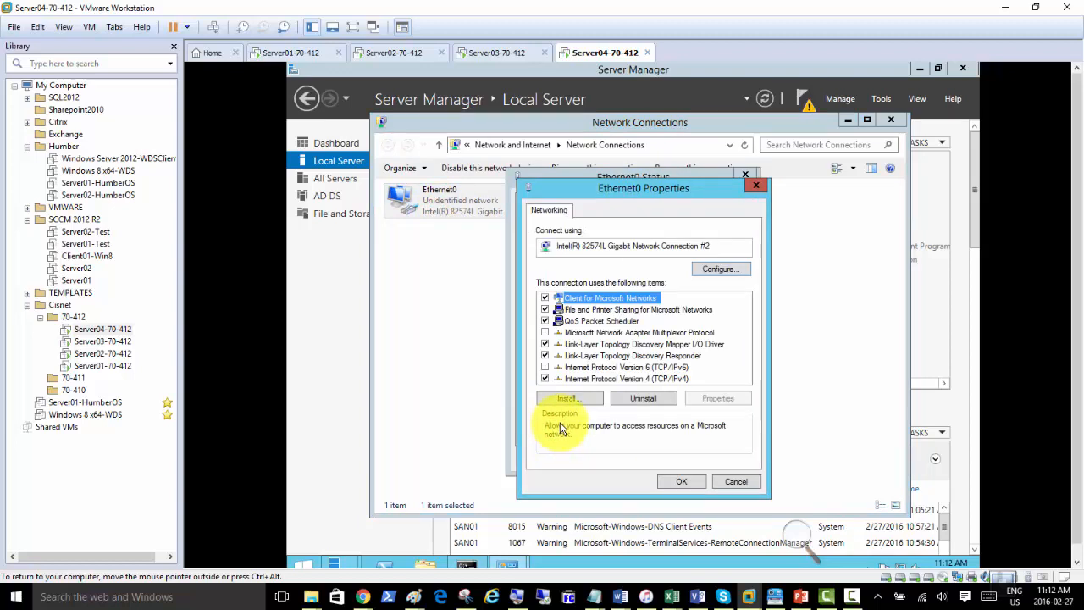
Review Server04's IPv4 settings (192.168.200.4, gateway 192.168.200.50, DNS 192.168.200.1) and close them unchanged.
double_click(620, 378)
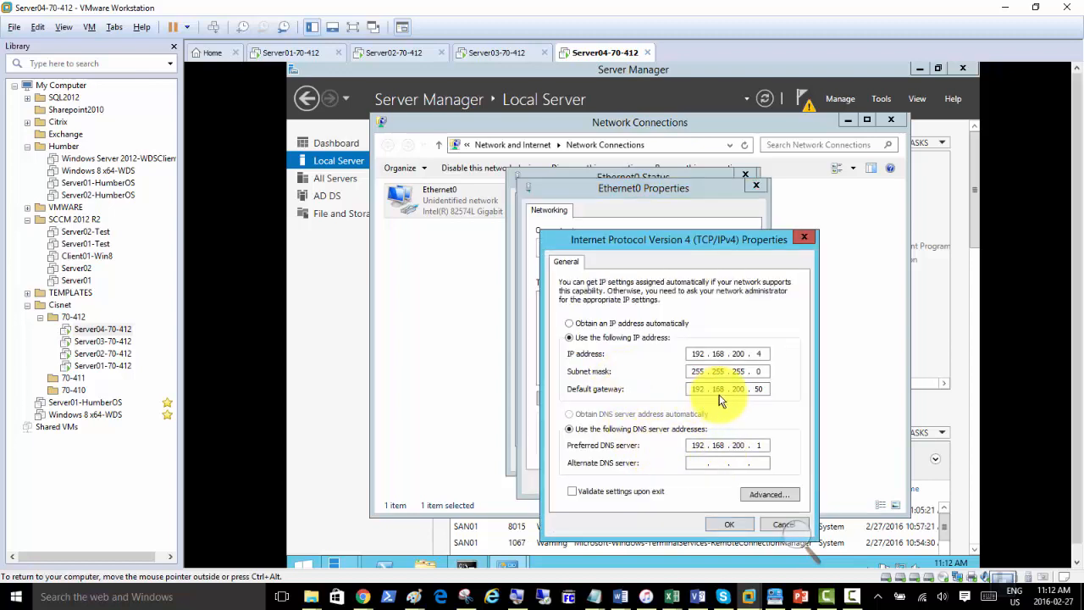
left_click(736, 525)
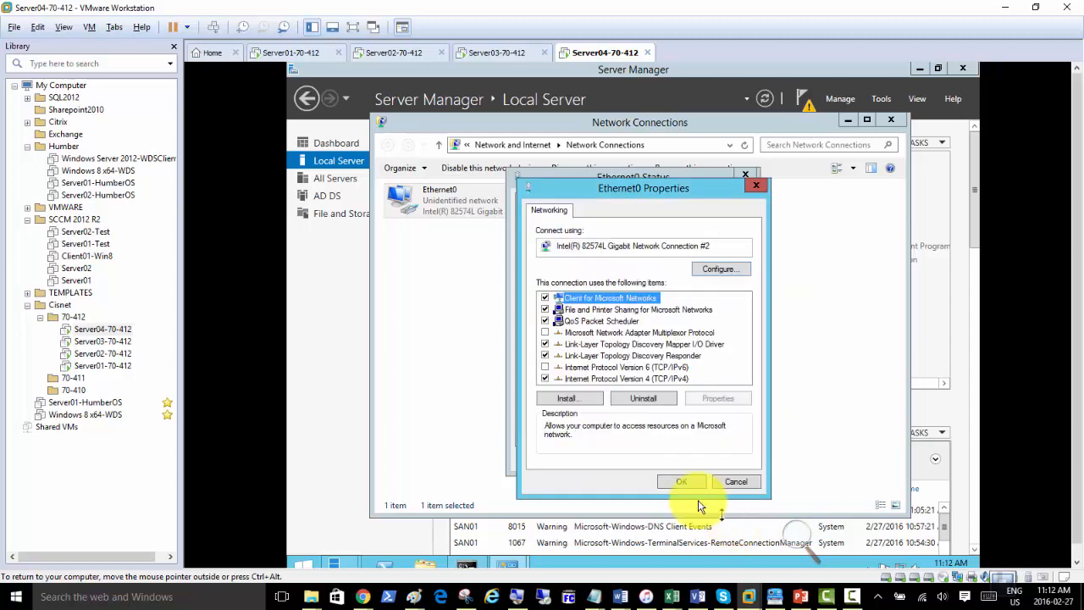
left_click(677, 482)
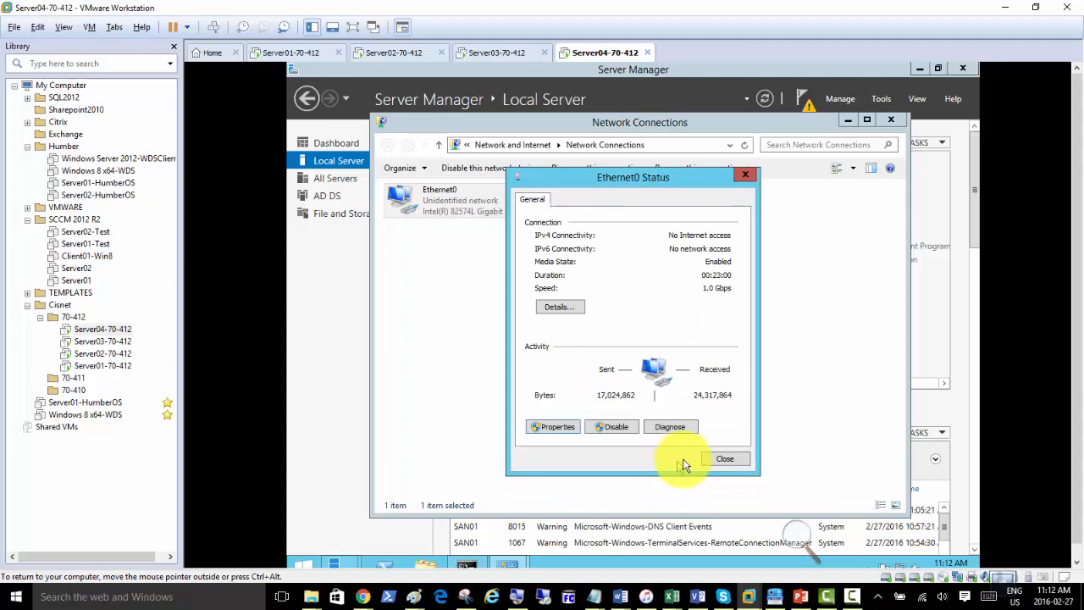
left_click(710, 460)
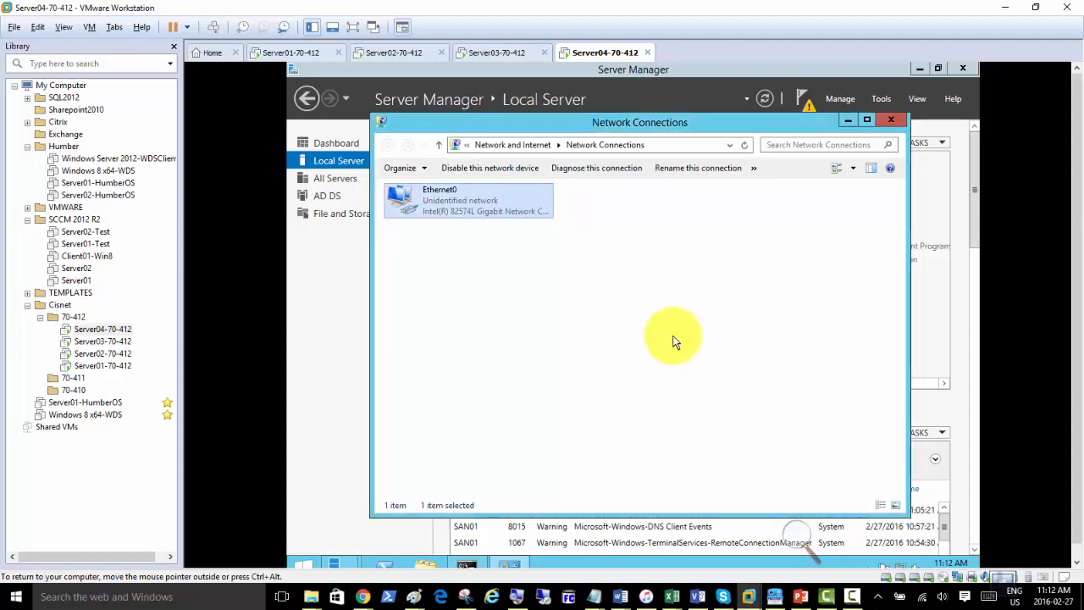
Check Server04's advanced TCP/IP DNS and WINS settings, then return to Server01's ping.
double_click(462, 205)
left_click(564, 429)
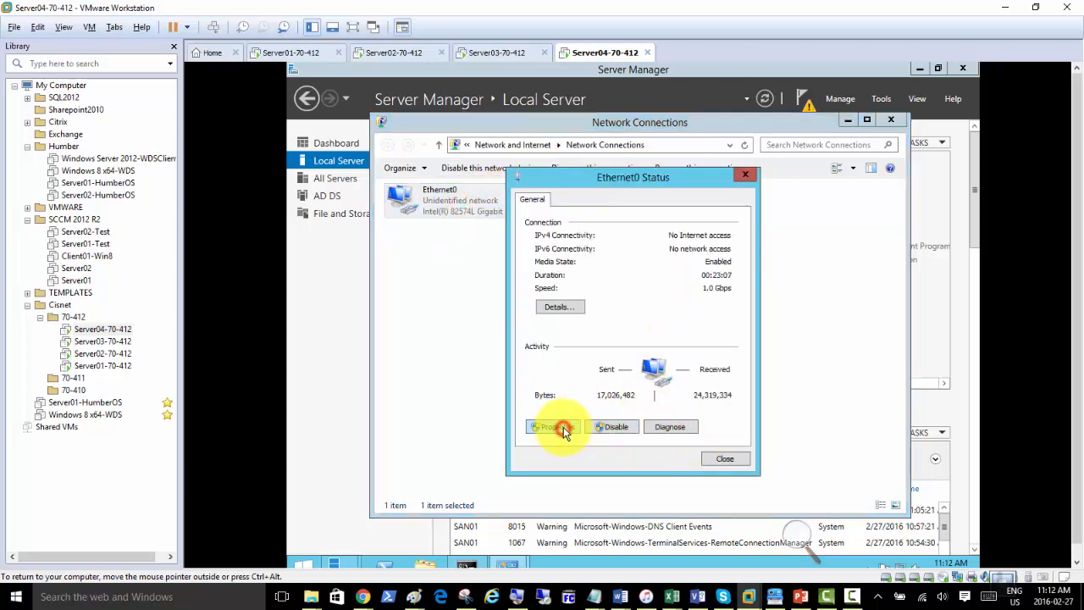
double_click(676, 444)
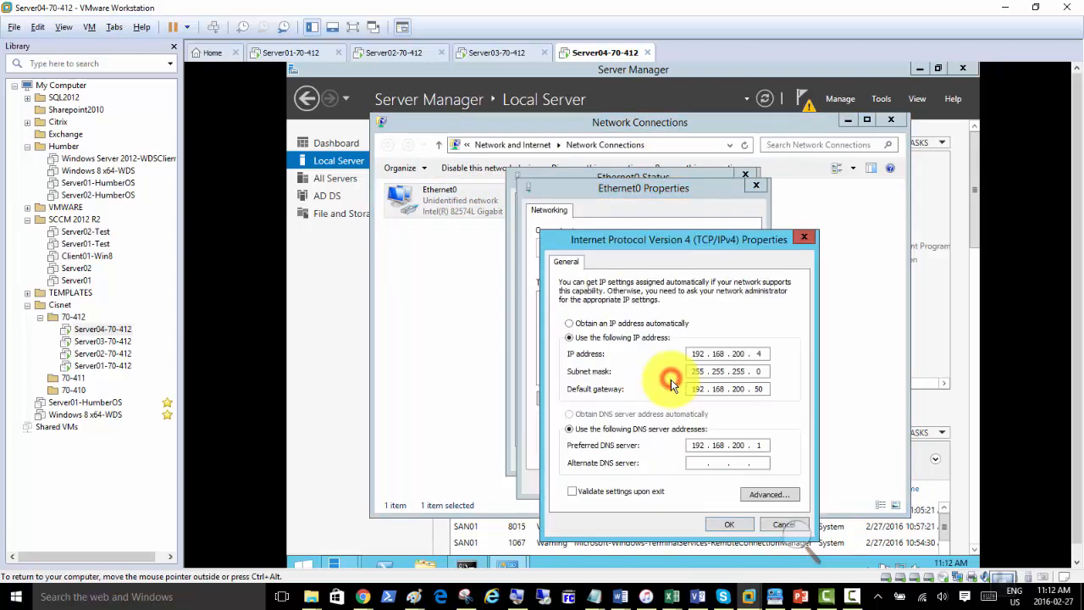
left_click(765, 494)
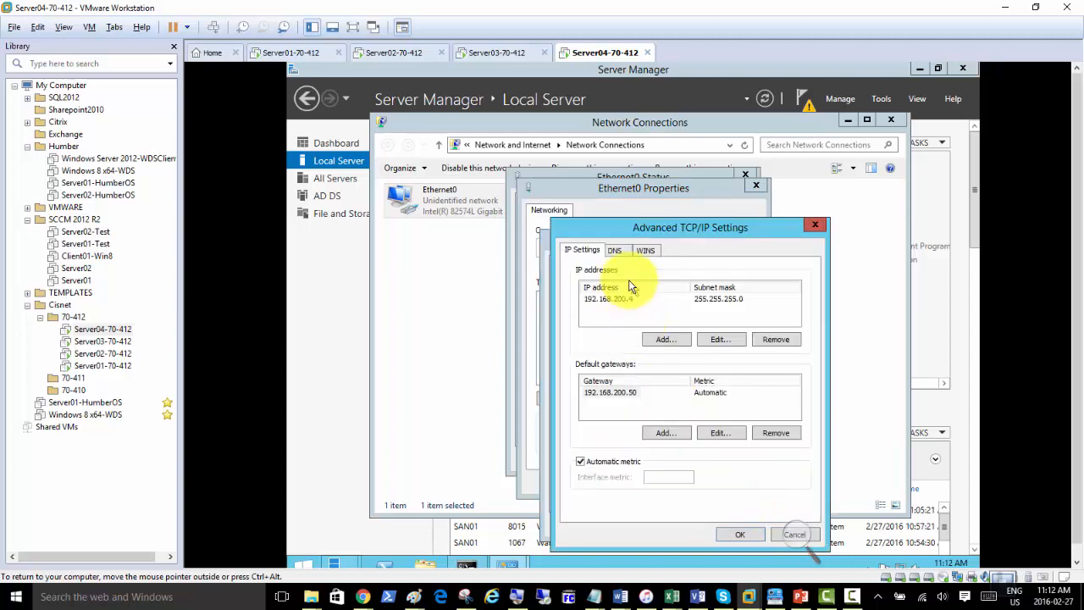
left_click(615, 251)
left_click(644, 250)
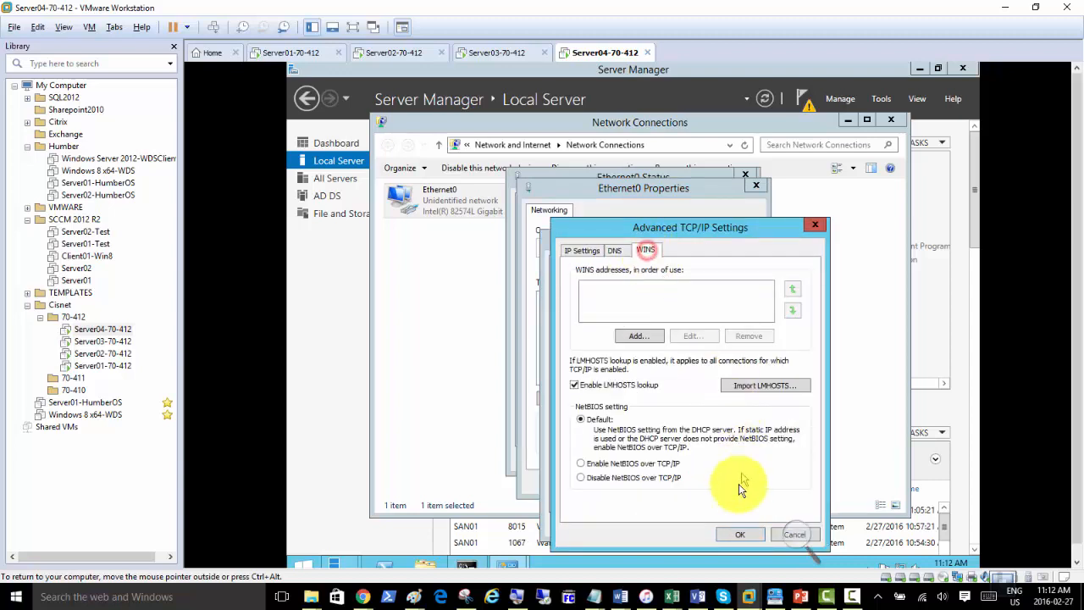
left_click(742, 537)
left_click(467, 565)
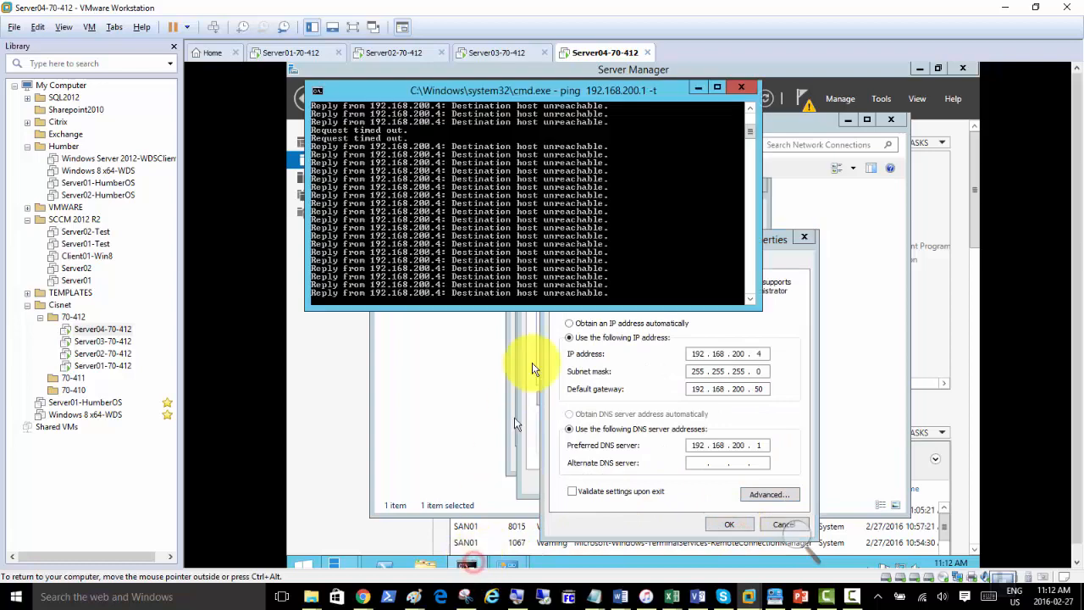
left_click(287, 53)
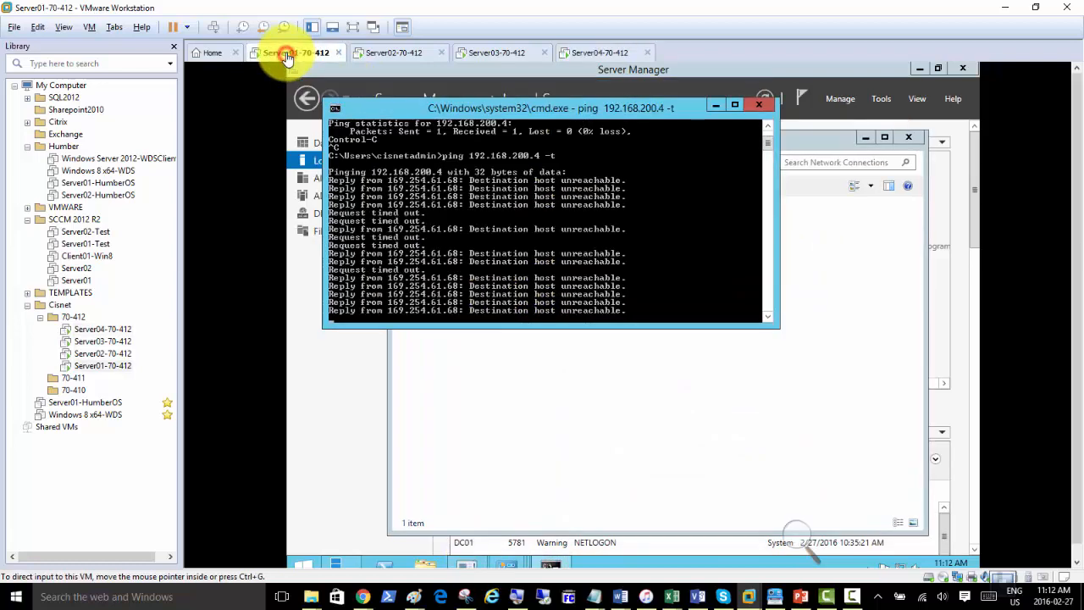
Remove the network adapter from Server01's virtual machine settings.
left_click(466, 401)
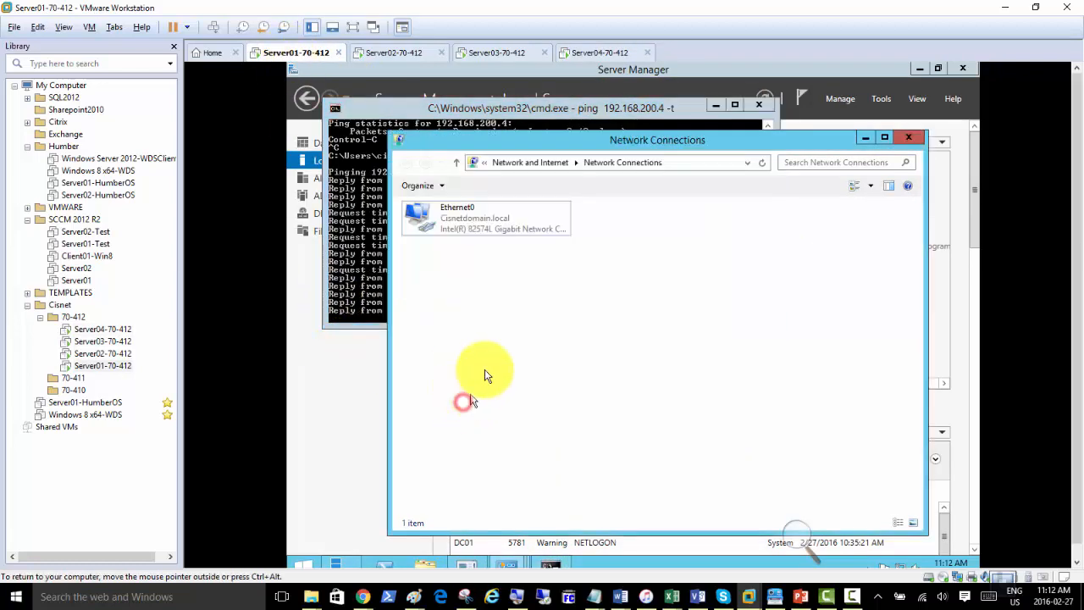
right_click(301, 54)
left_click(364, 246)
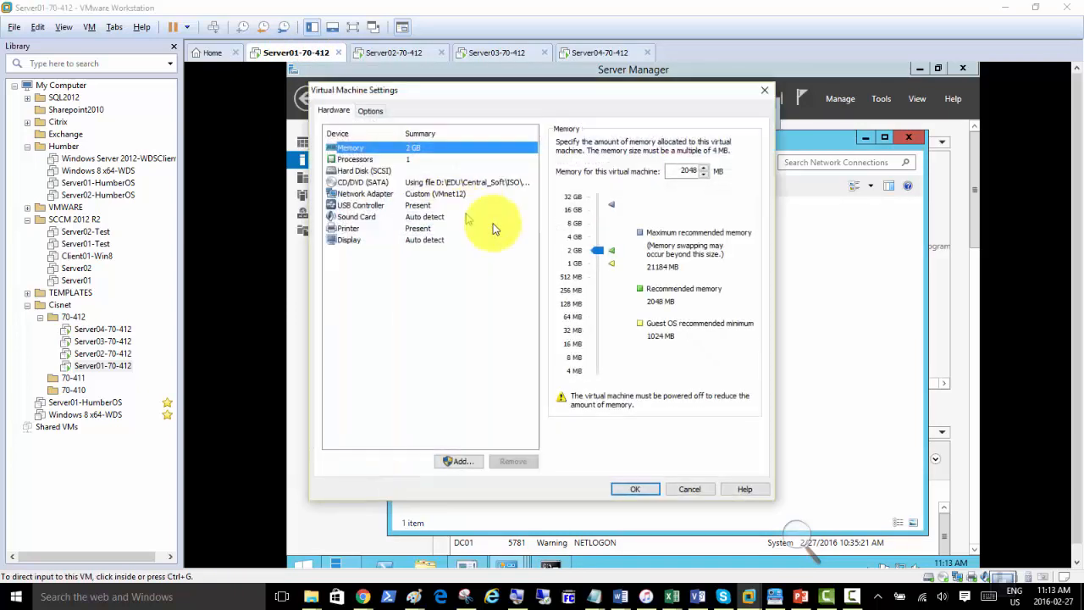
left_click(444, 194)
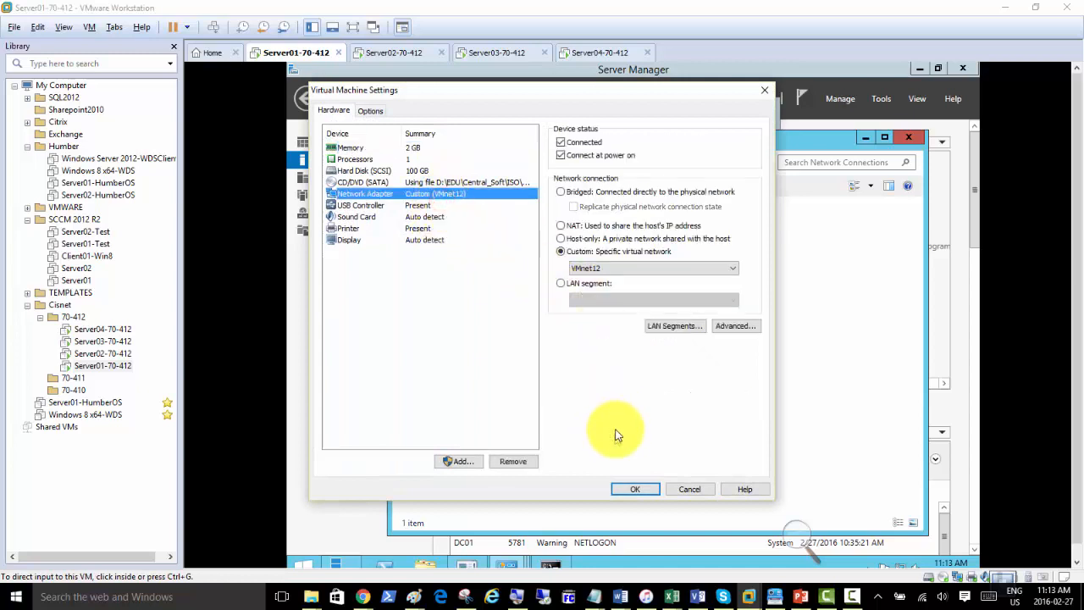
left_click(511, 460)
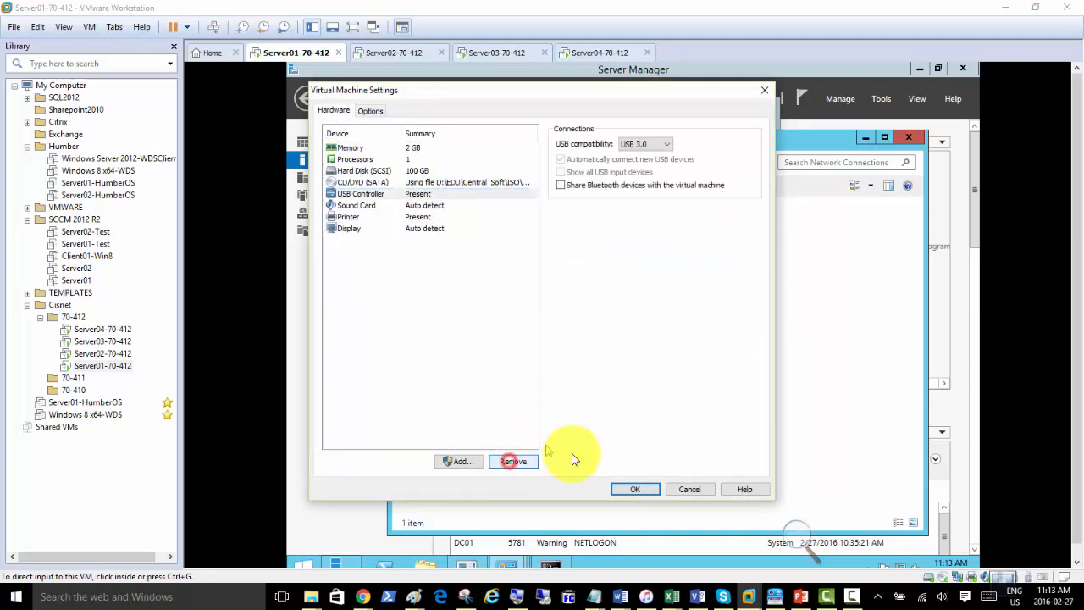
left_click(631, 488)
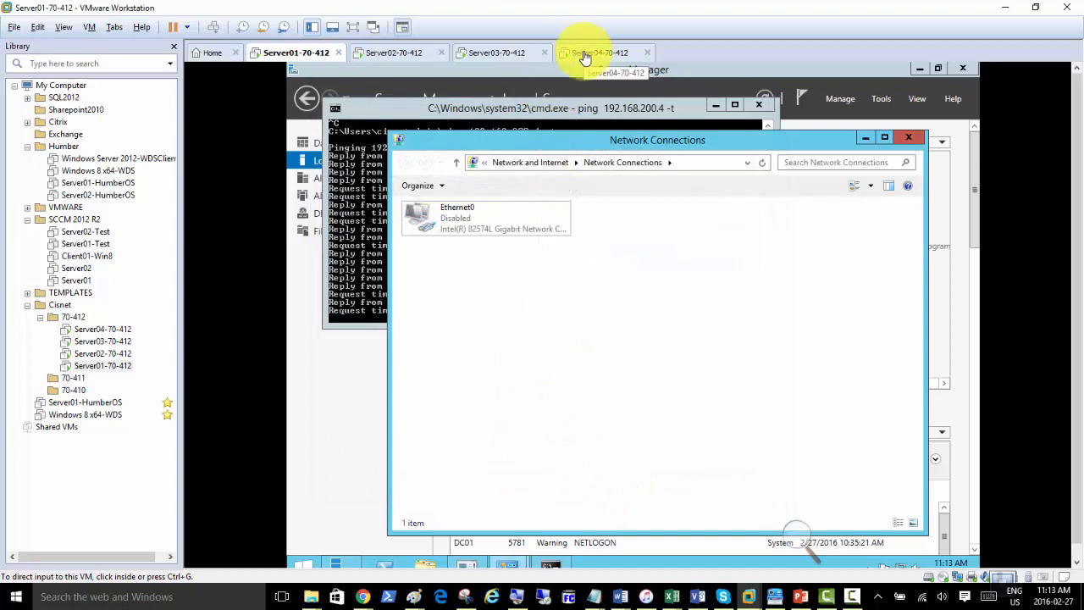
Remove the network adapter from Server04's virtual machine settings too.
left_click(585, 56)
right_click(585, 54)
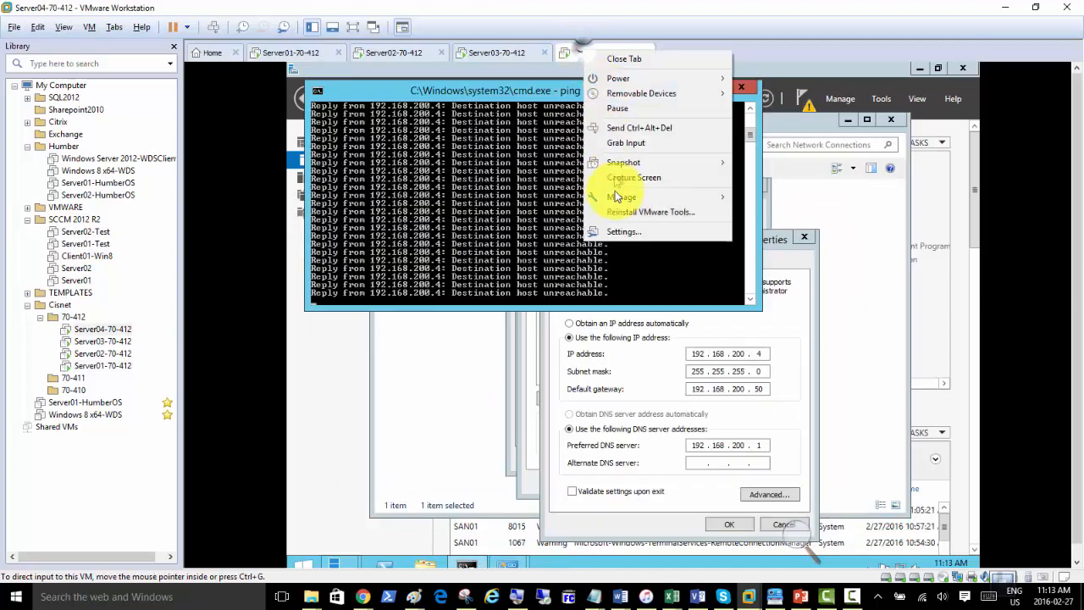
left_click(634, 231)
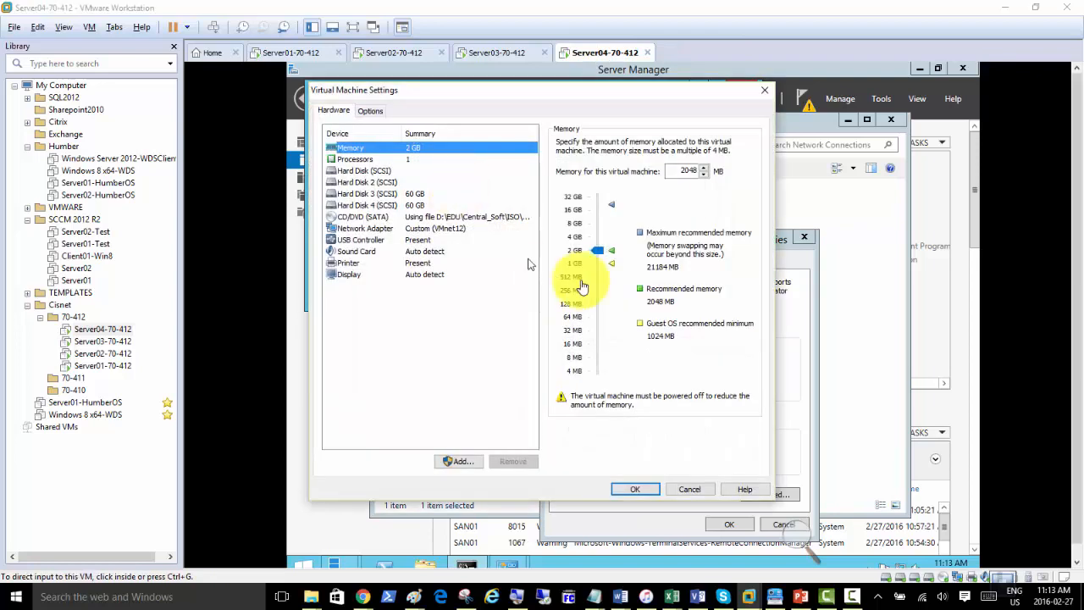
left_click(513, 461)
left_click(635, 489)
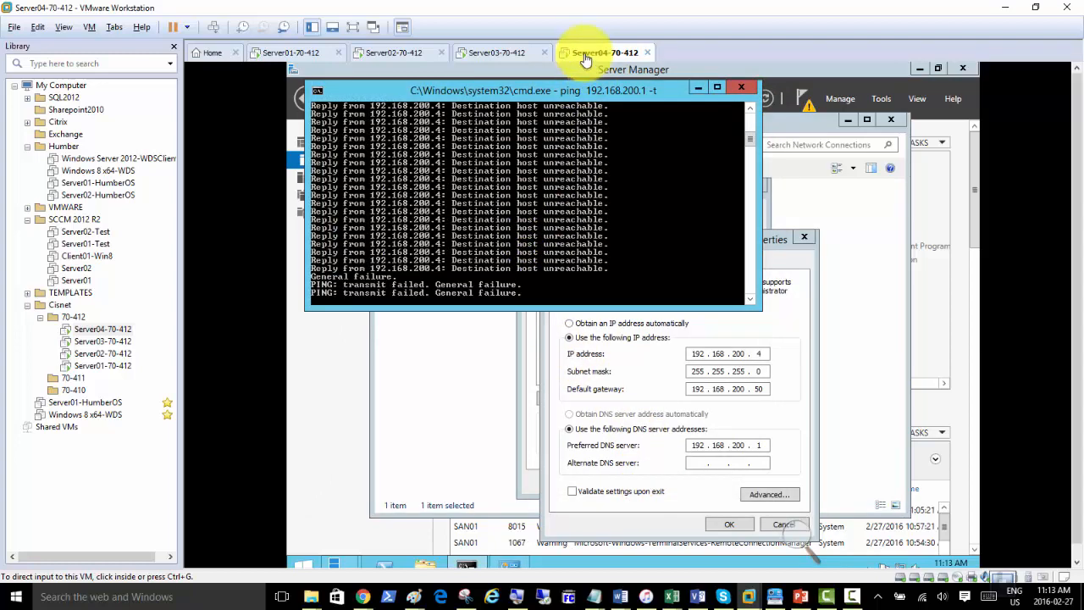
right_click(288, 52)
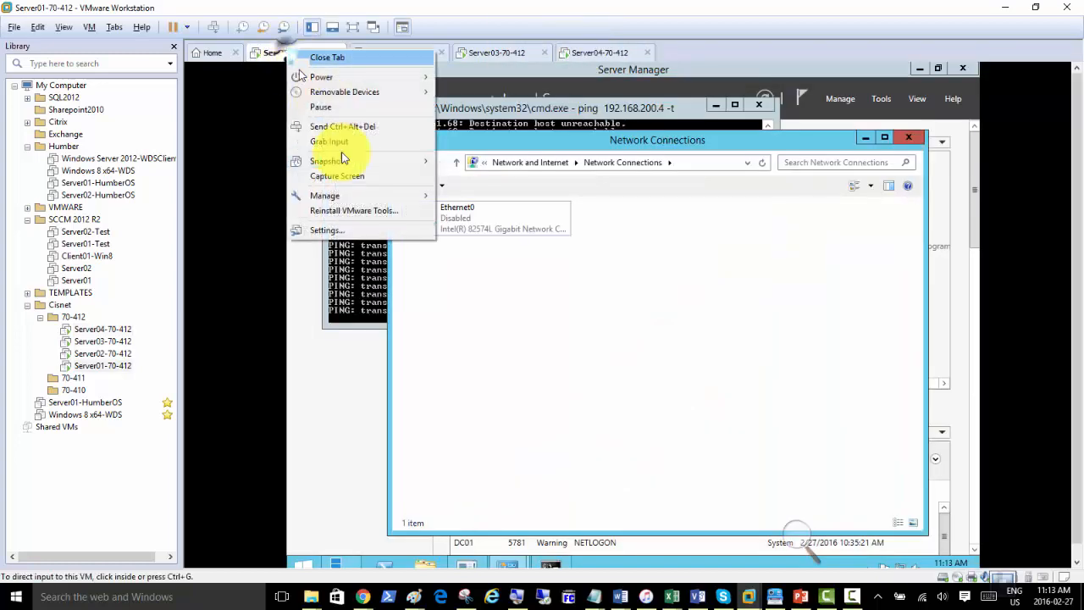
Add a new network adapter set to Custom: VMnet12 to Server01 and save the settings.
left_click(350, 234)
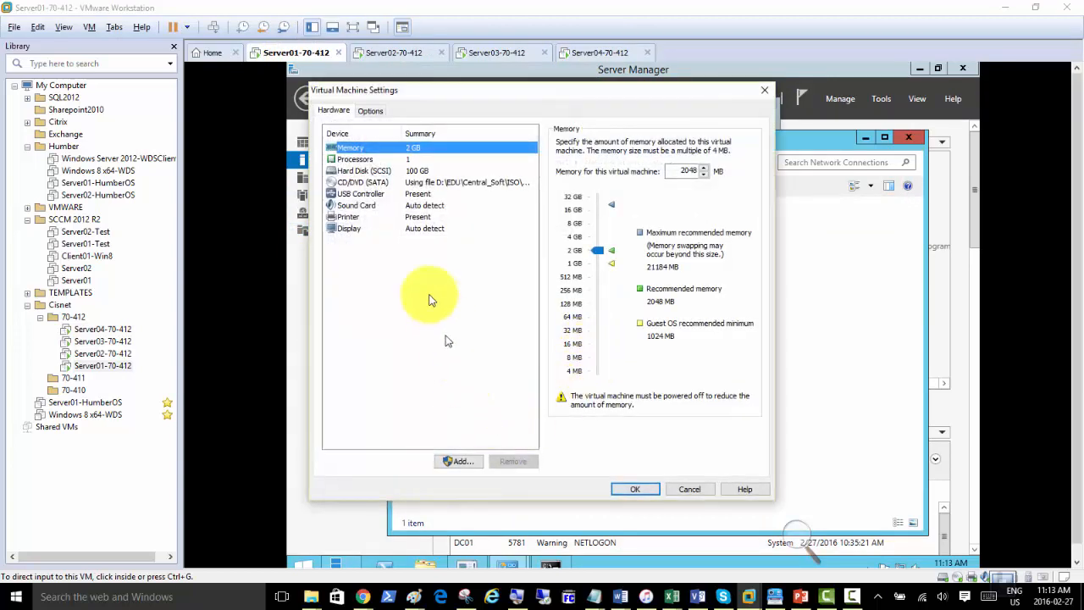
left_click(460, 461)
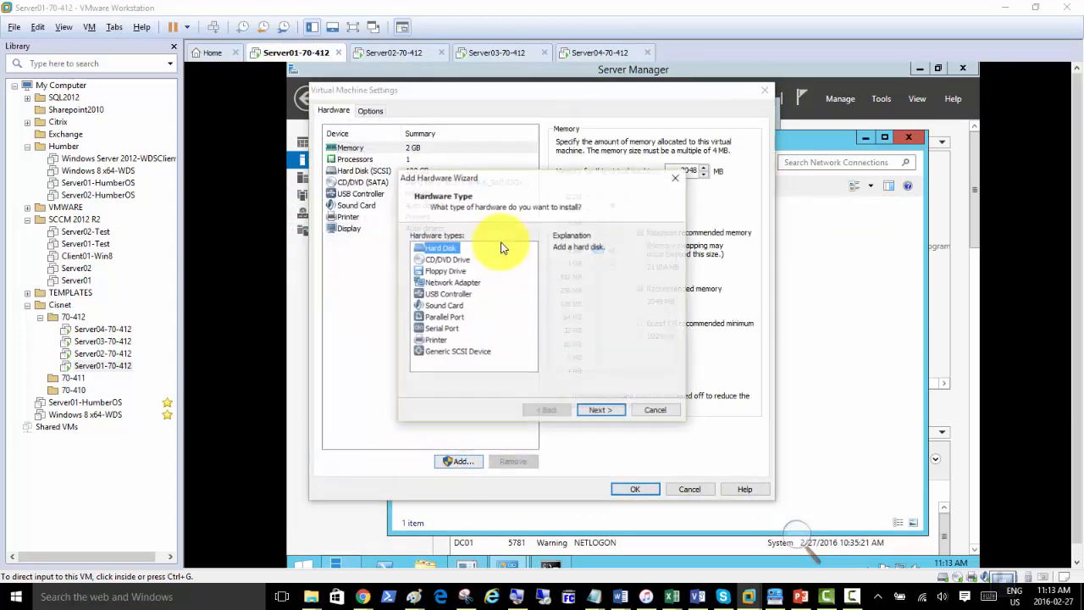
left_click(453, 282)
left_click(592, 410)
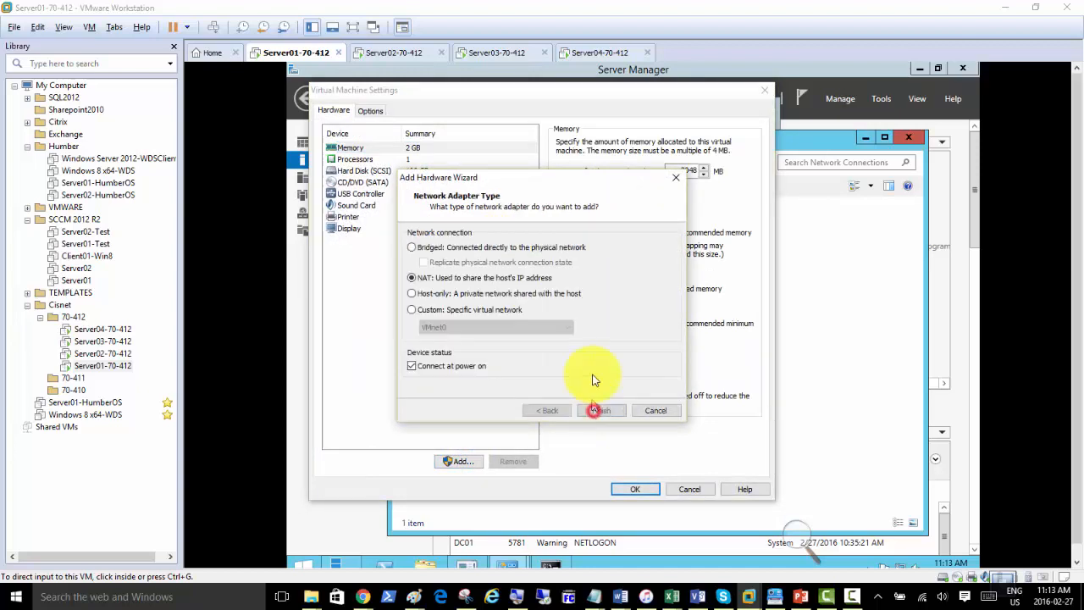
left_click(440, 309)
left_click(453, 329)
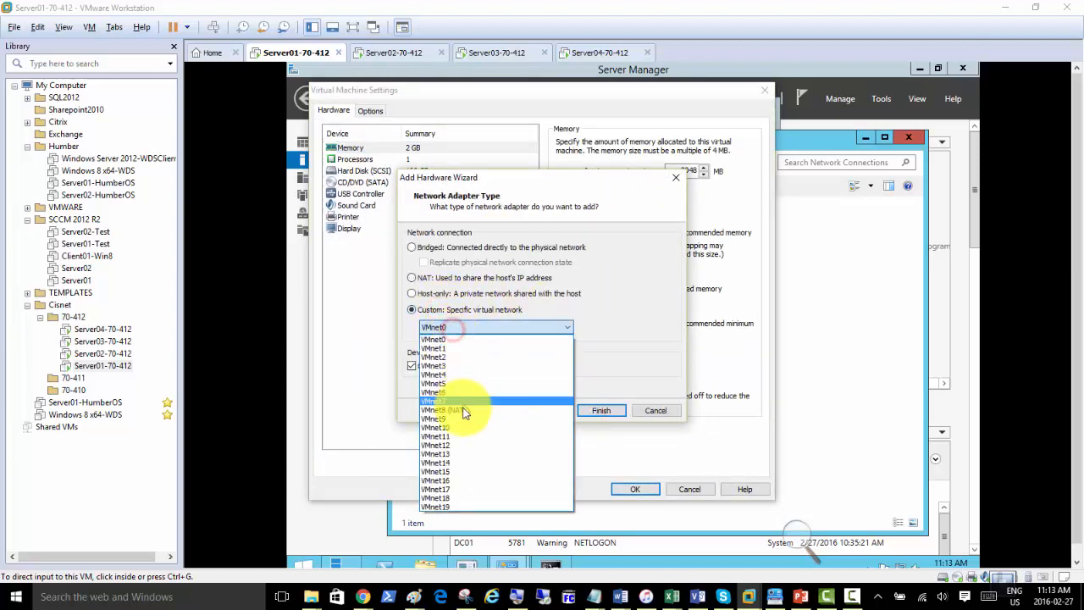
left_click(455, 440)
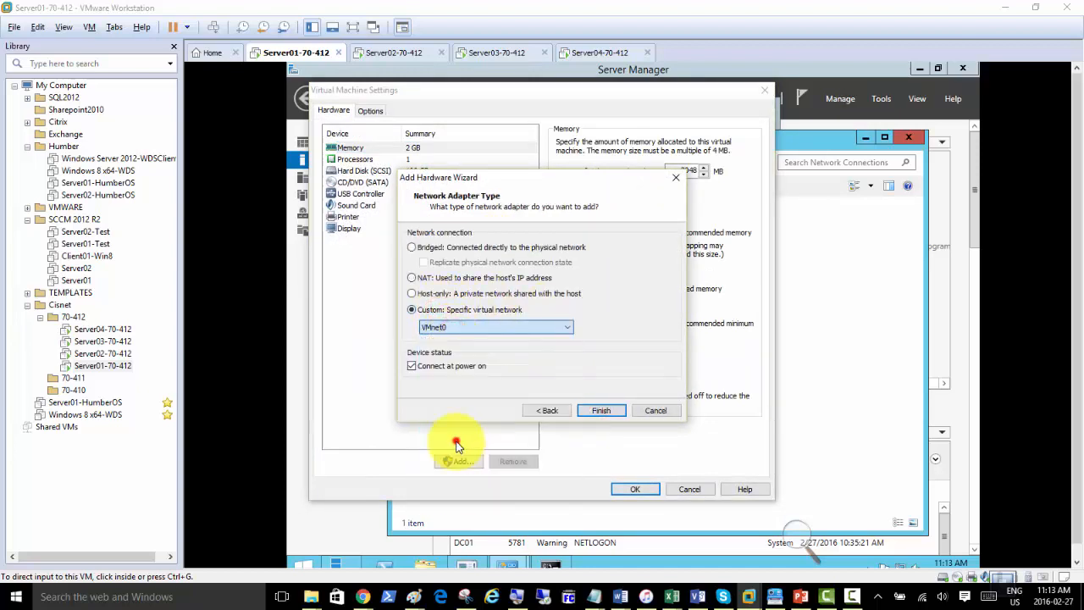
left_click(466, 326)
left_click(465, 326)
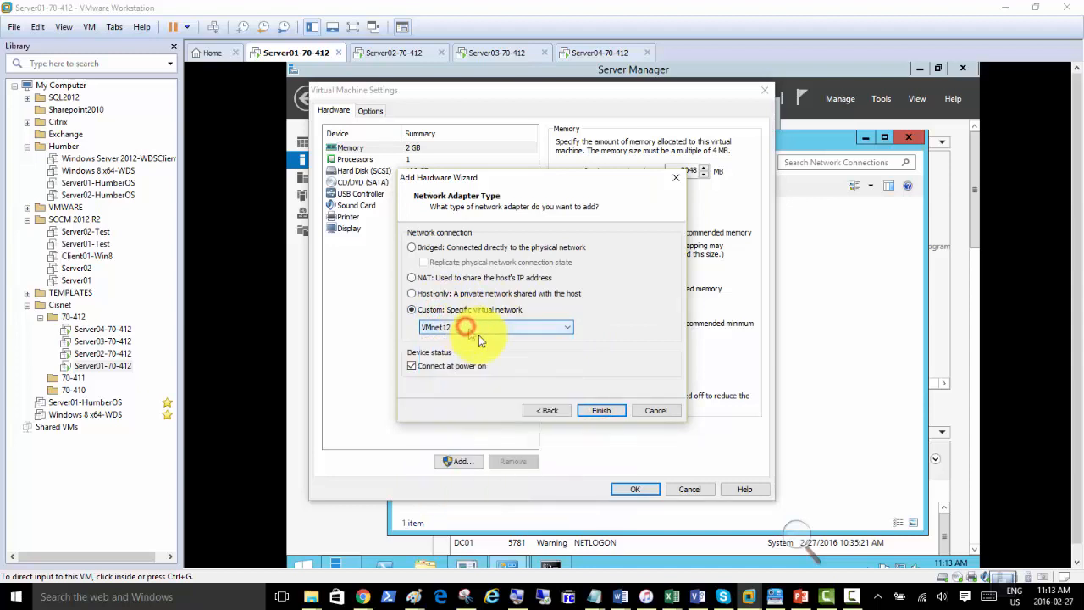
left_click(597, 410)
left_click(630, 489)
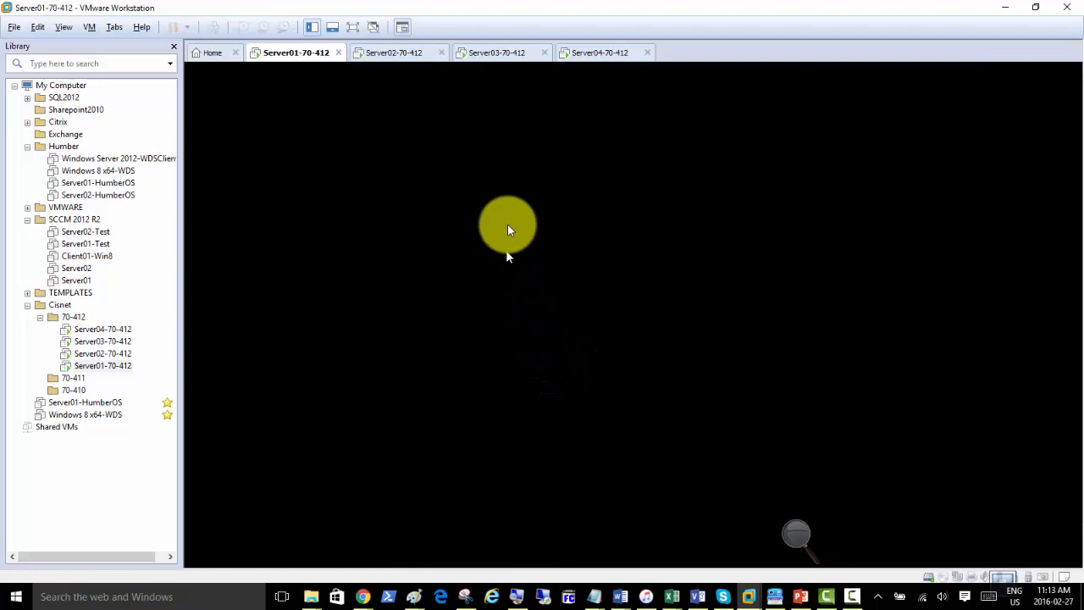
left_click(606, 52)
right_click(597, 53)
Close Server04's settings, IPv4 and Ethernet0 properties dialogs without changes.
left_click(640, 238)
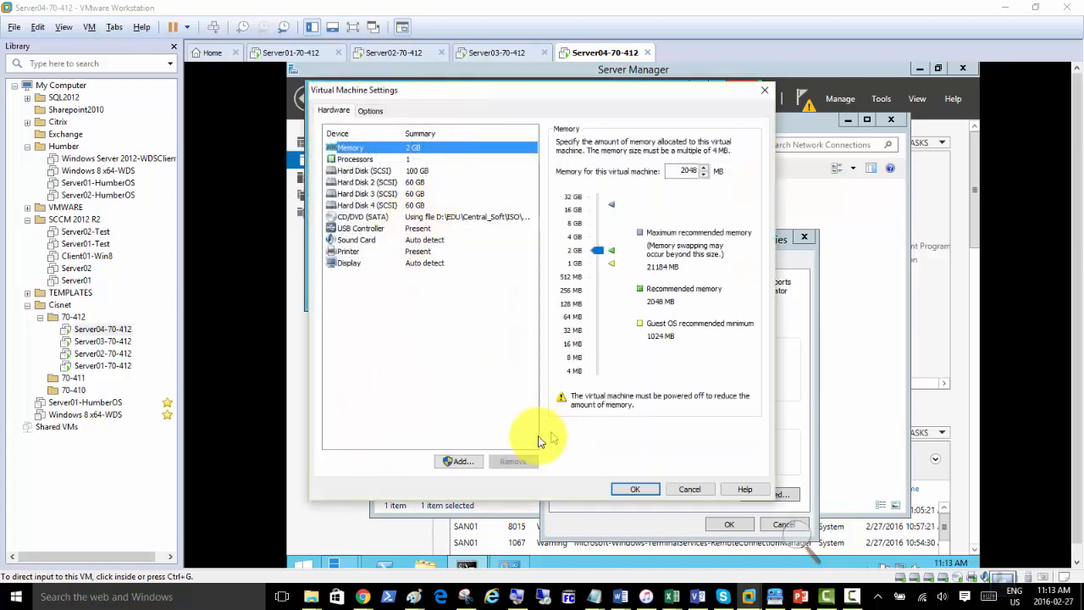
left_click(690, 489)
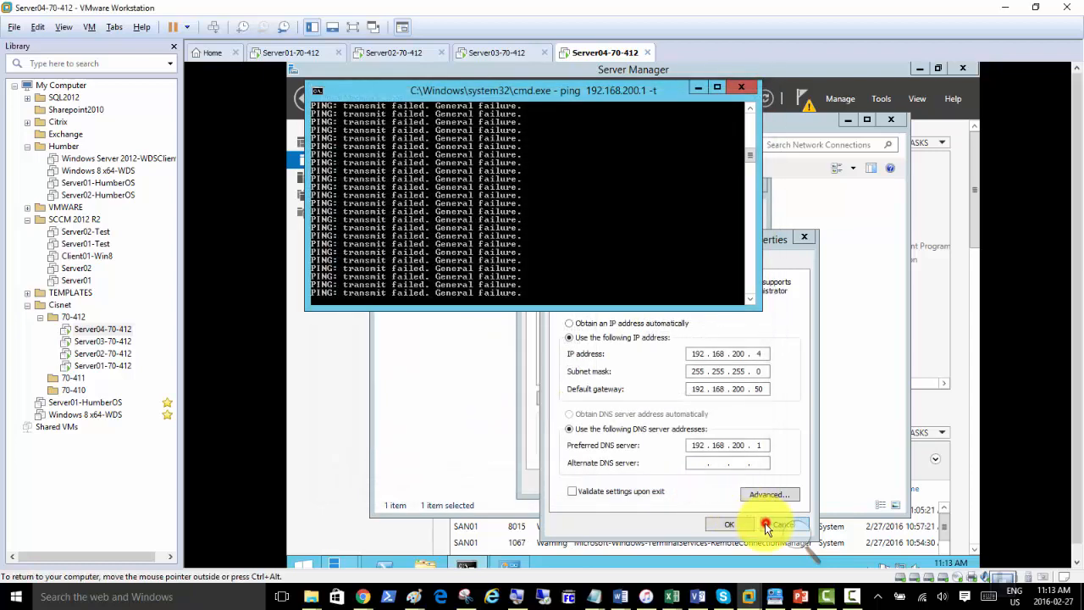
left_click(765, 524)
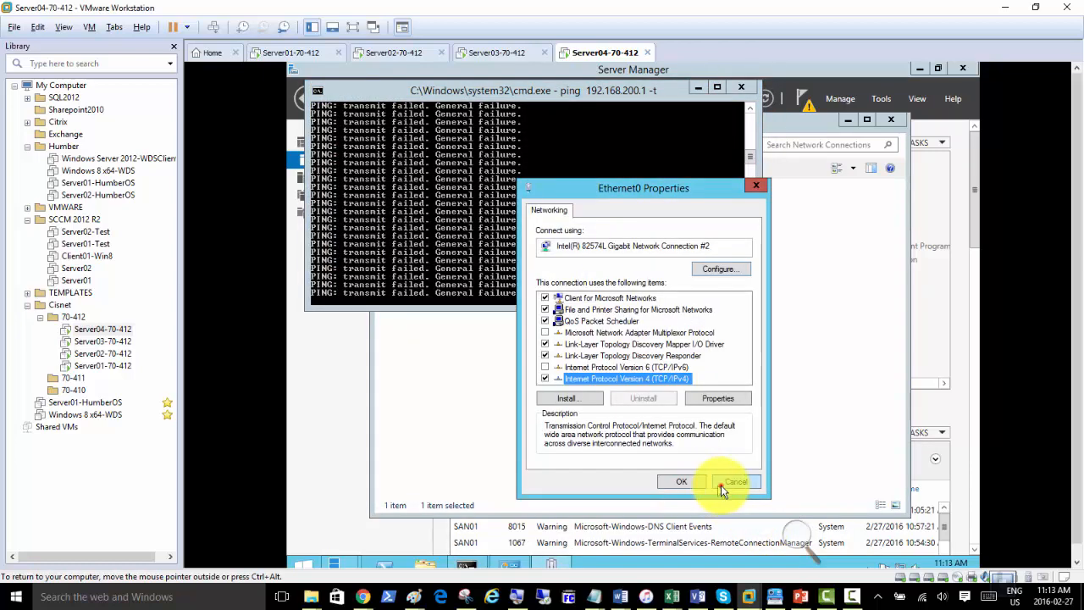
left_click(716, 484)
Add a network adapter on Custom: VMnet12 to Server04 and apply it.
right_click(578, 58)
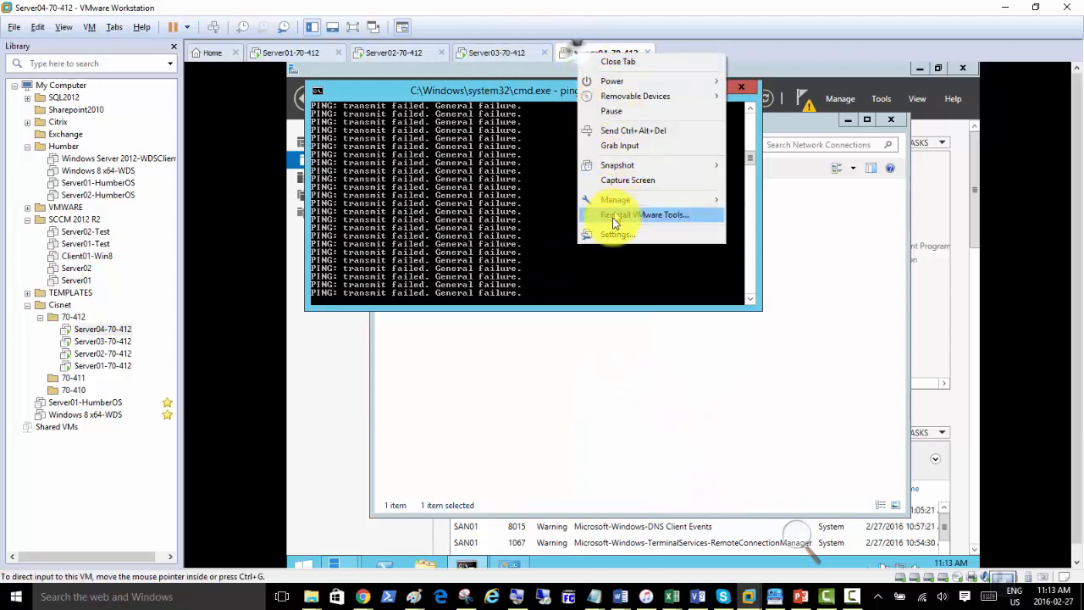
left_click(609, 229)
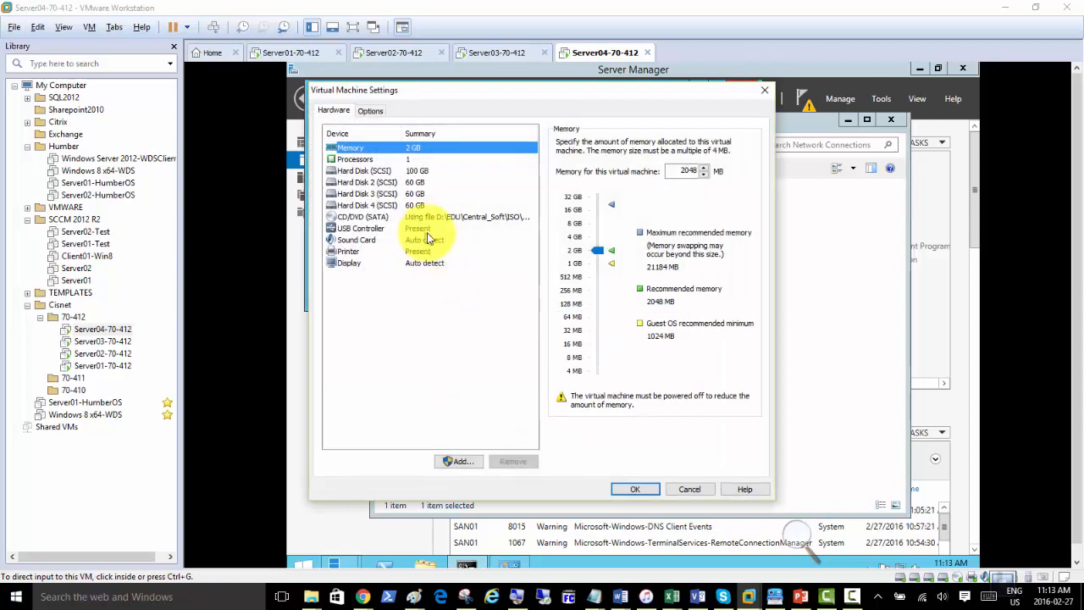
left_click(462, 461)
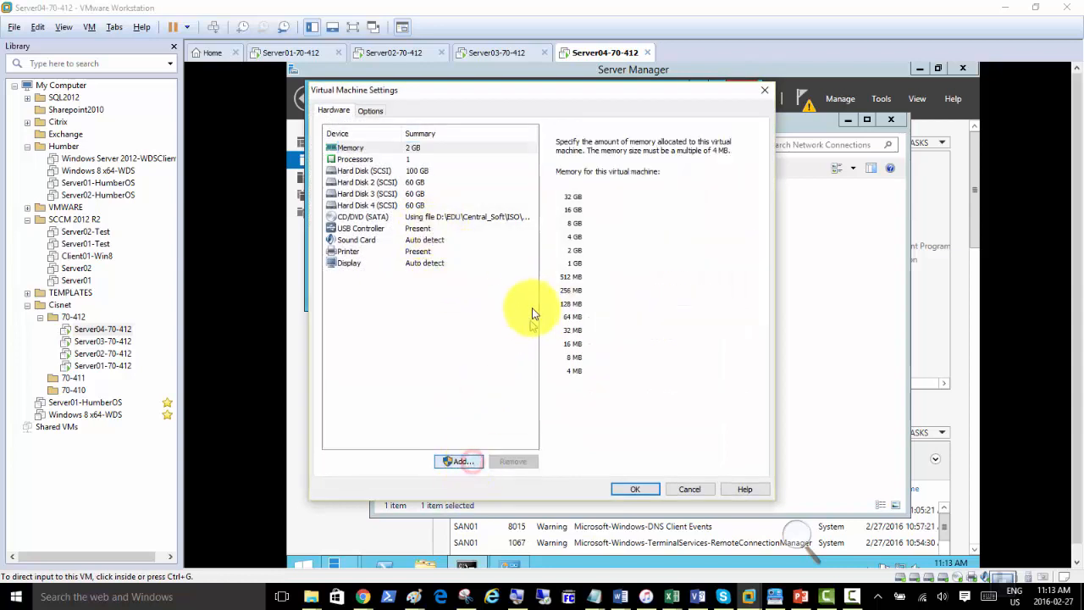
left_click(452, 282)
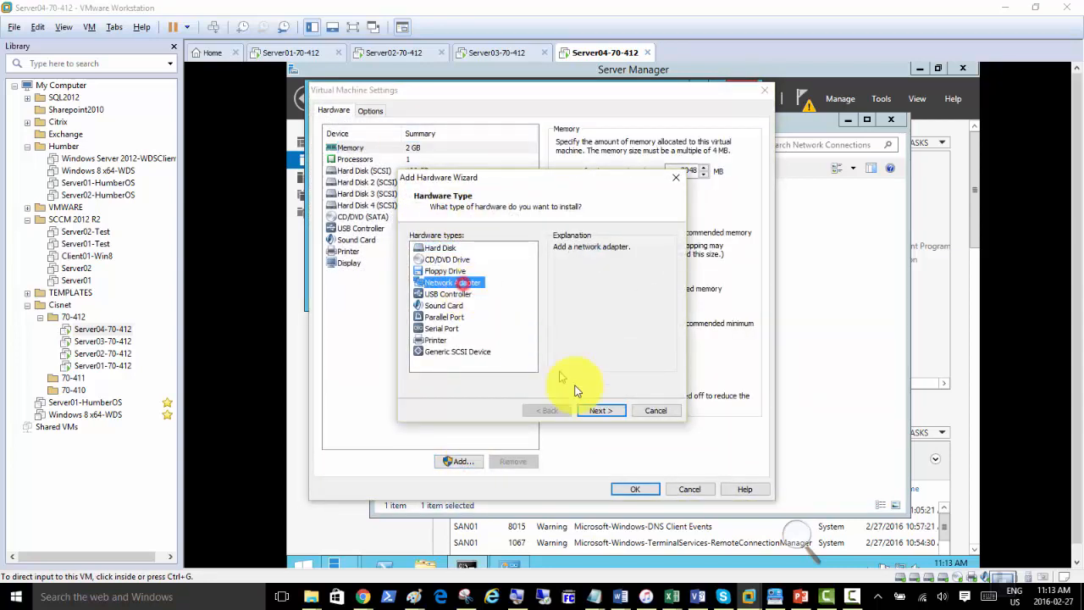
left_click(597, 410)
left_click(440, 310)
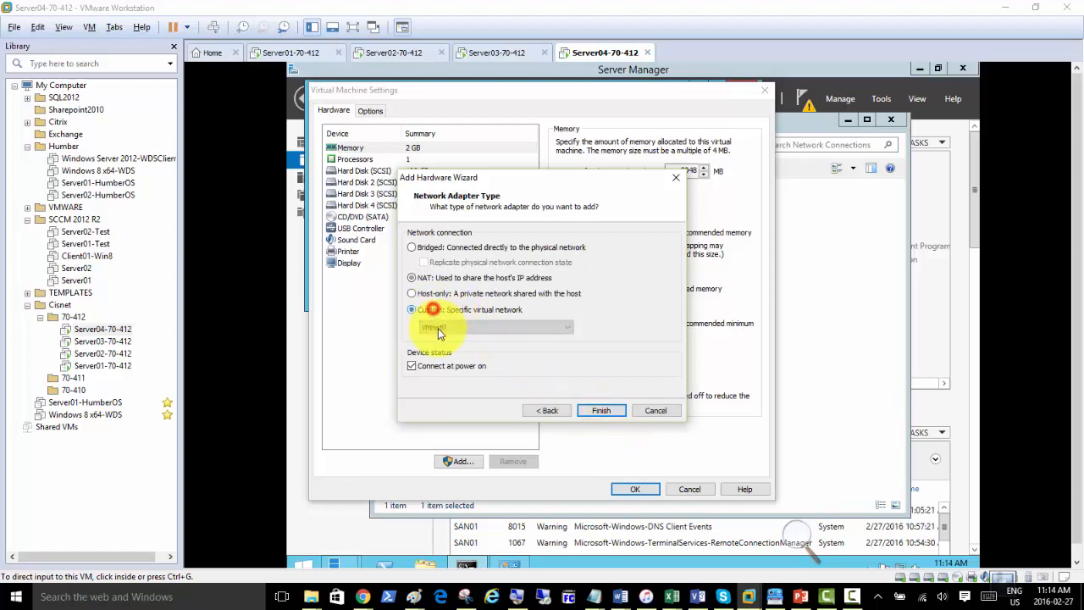
left_click(436, 327)
left_click(453, 445)
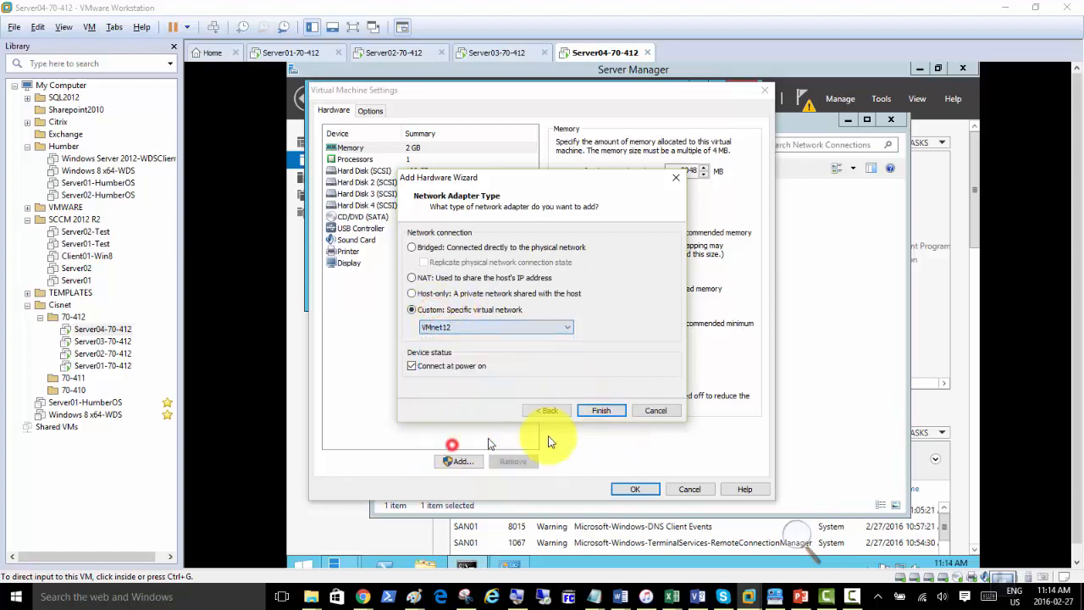
left_click(597, 412)
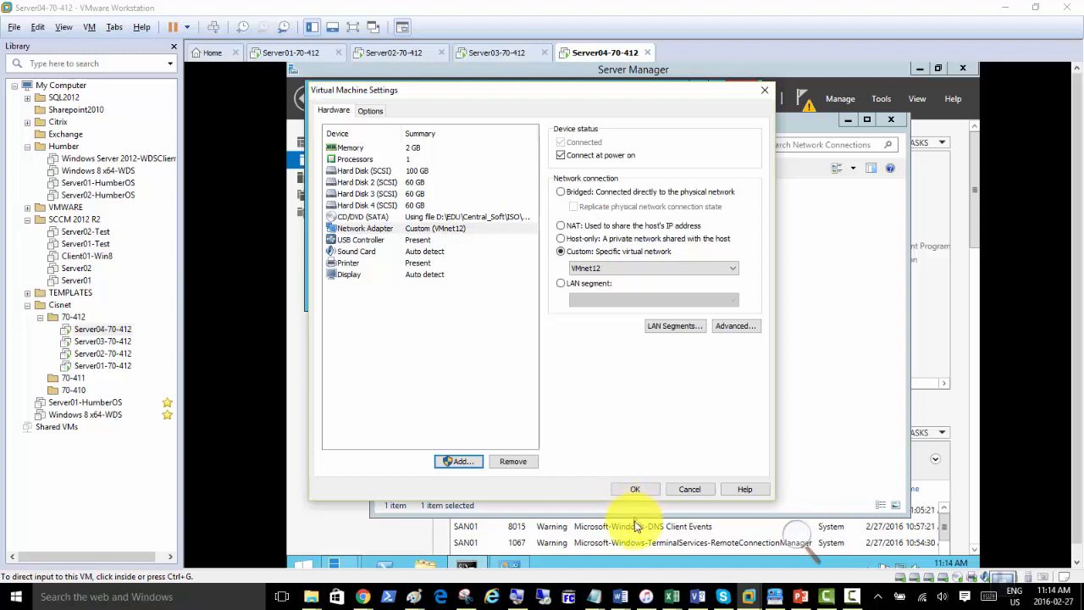
left_click(634, 489)
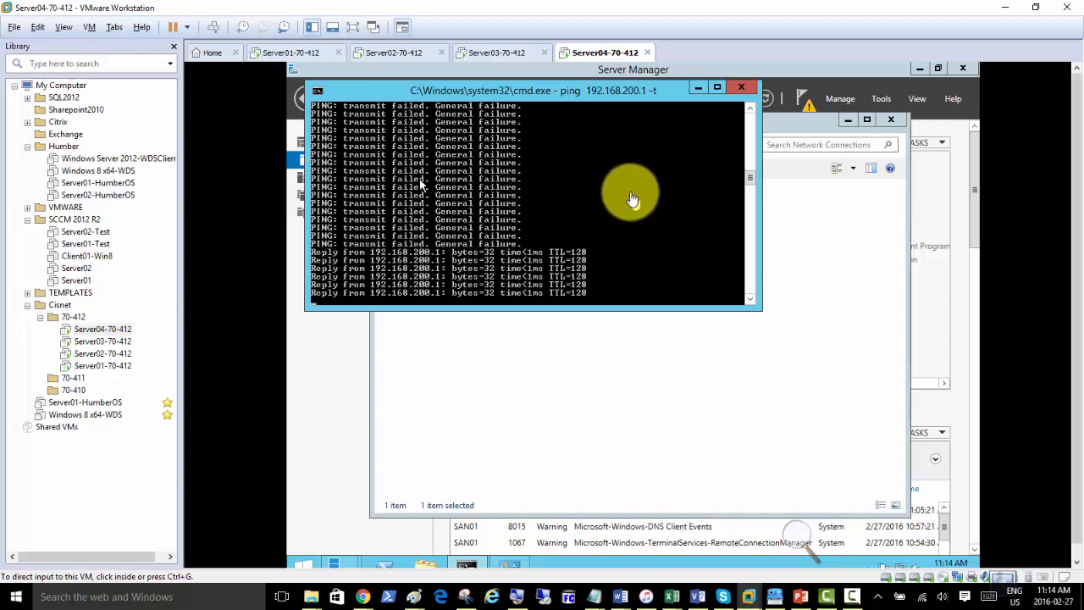
Show Server01's ping window with continuous replies from 192.168.200.4.
left_click(292, 53)
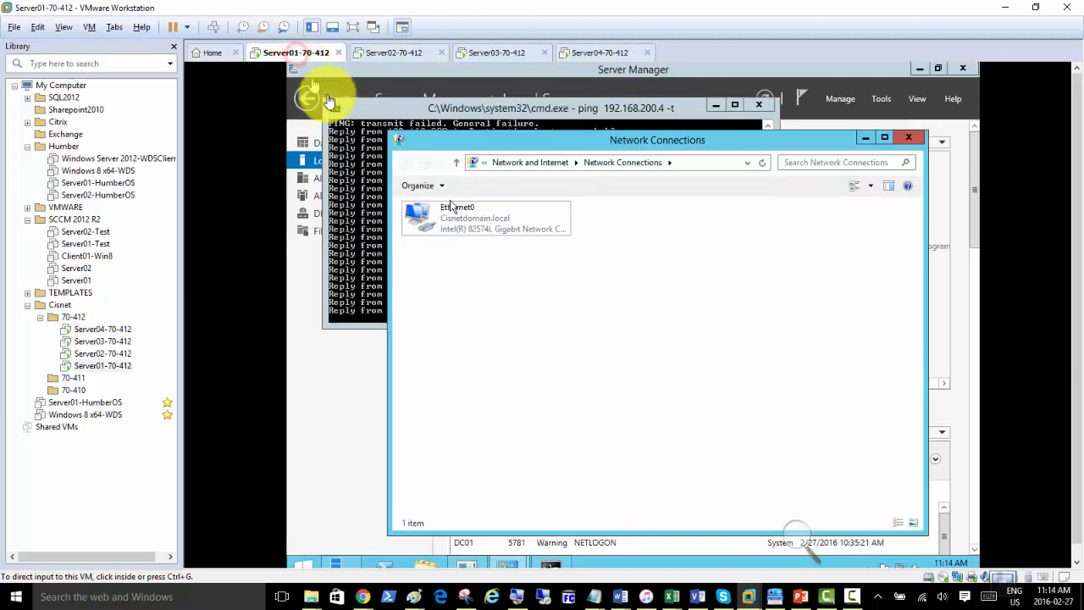
left_click(375, 268)
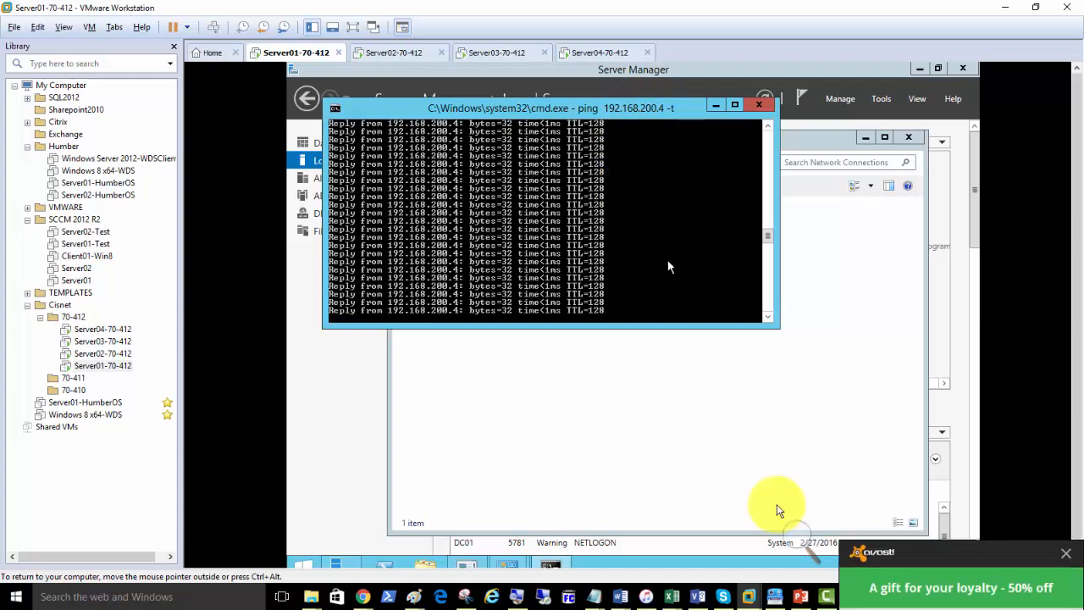
Resume the screen recording and return from the Paint diagram to Server04-70-412.
left_click(854, 599)
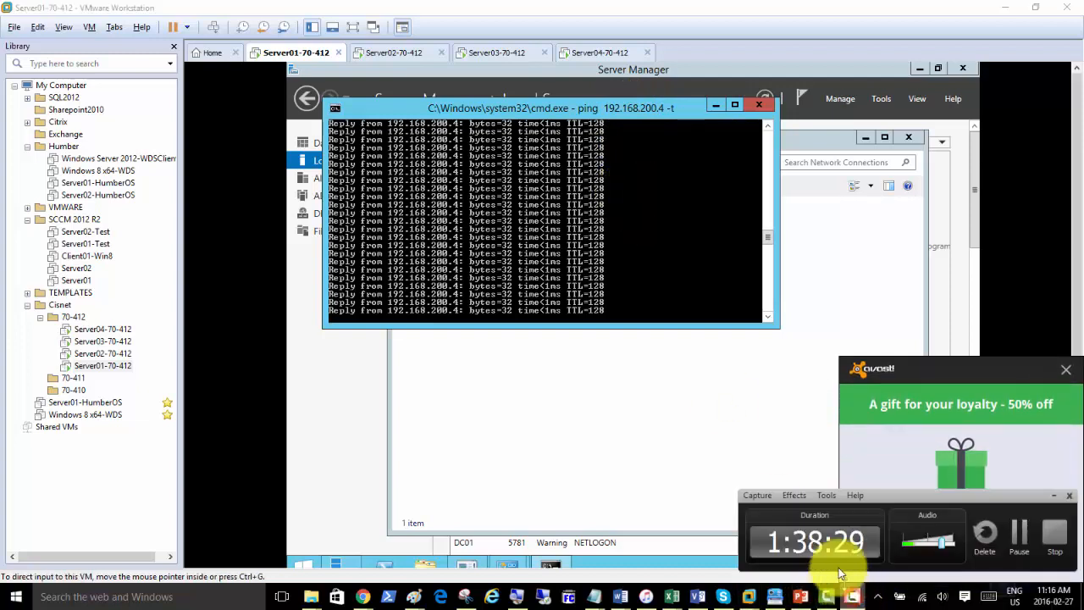
left_click(1018, 536)
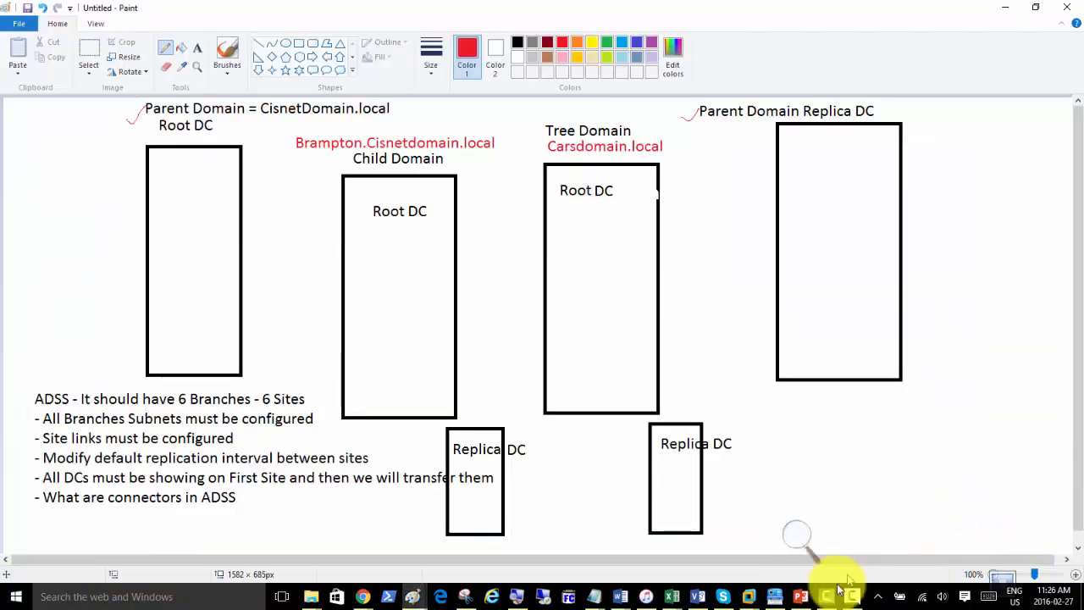
left_click(751, 599)
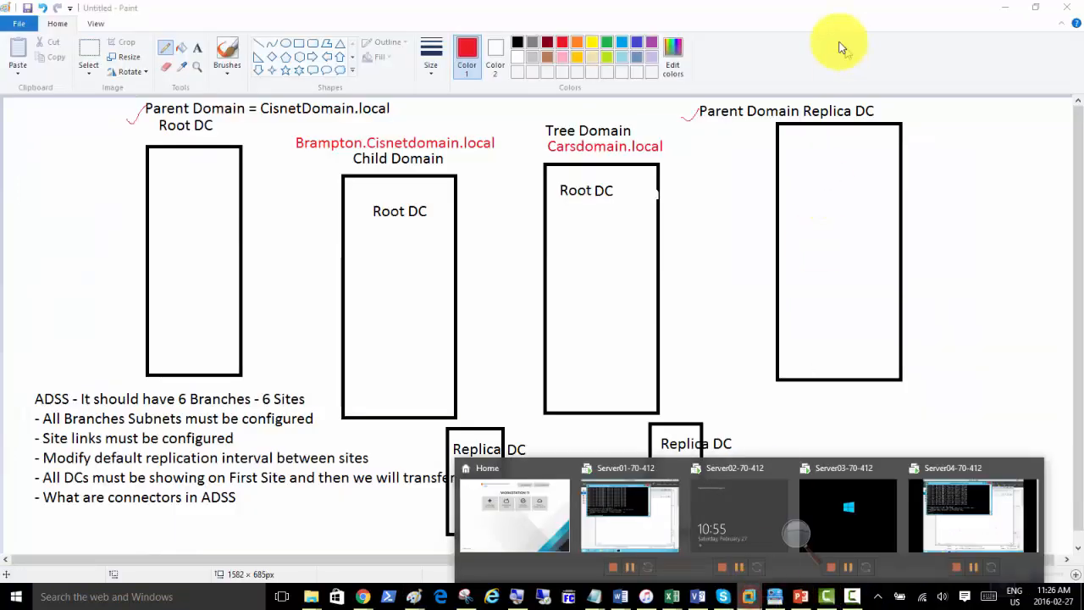
left_click(958, 516)
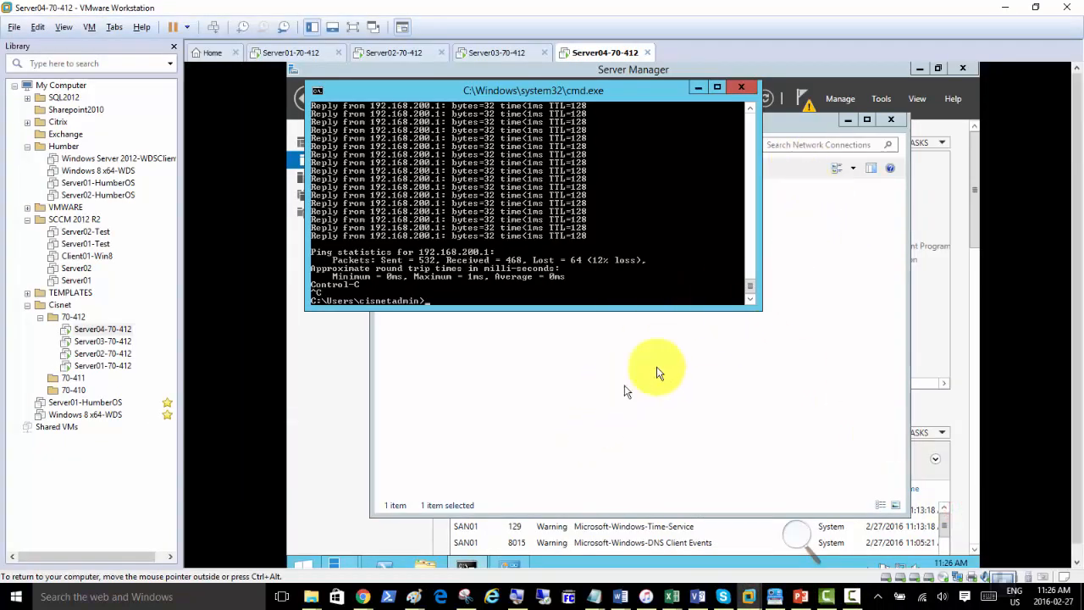
Minimize the network and command prompt windows, then launch Promote this server to a domain controller.
left_click(809, 252)
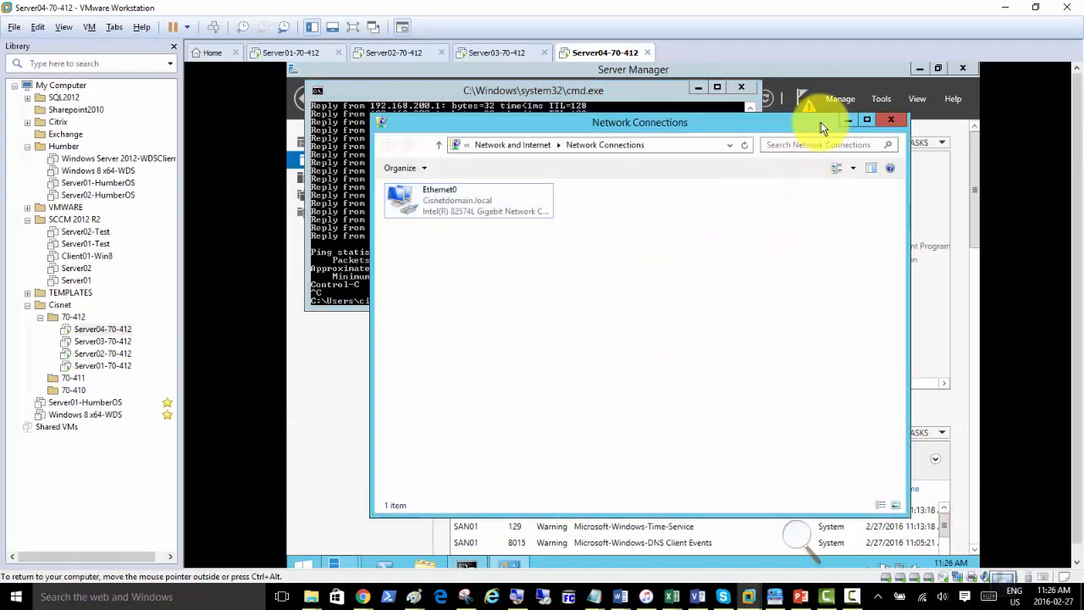
left_click(850, 124)
left_click(698, 88)
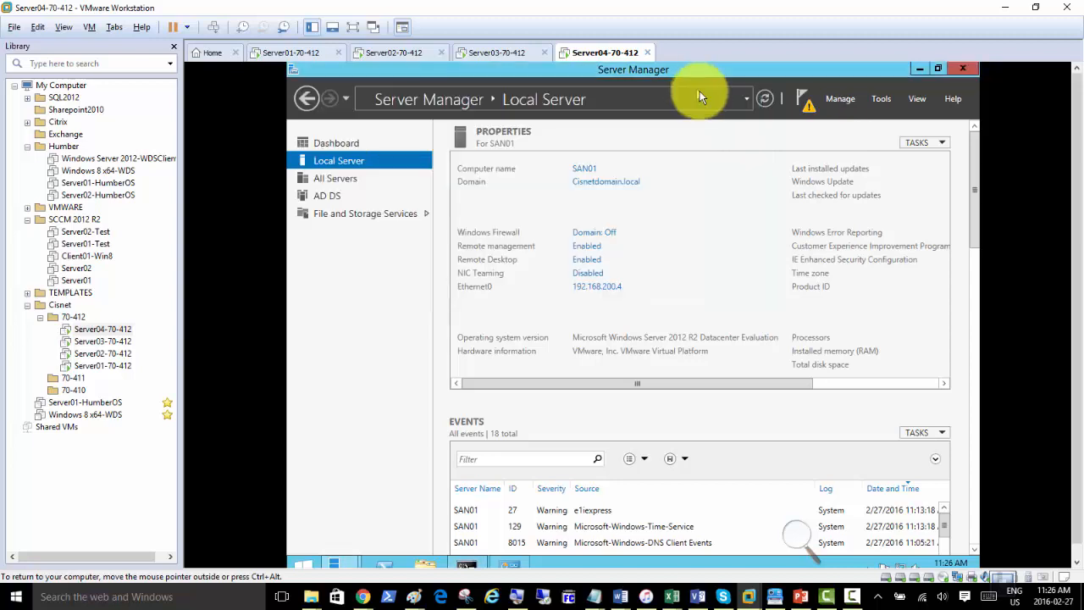
left_click(806, 106)
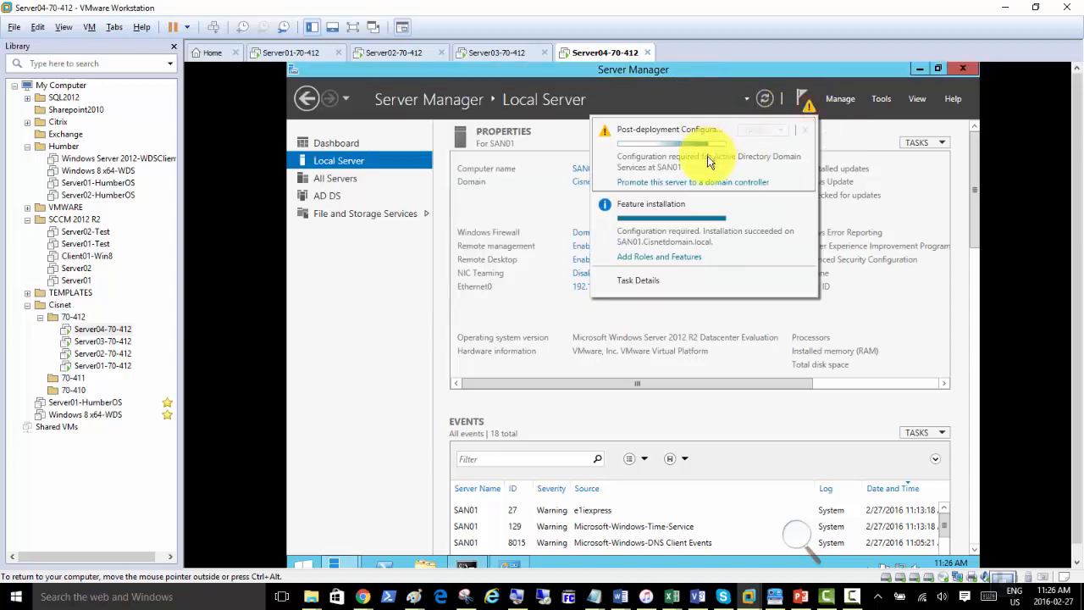
left_click(686, 187)
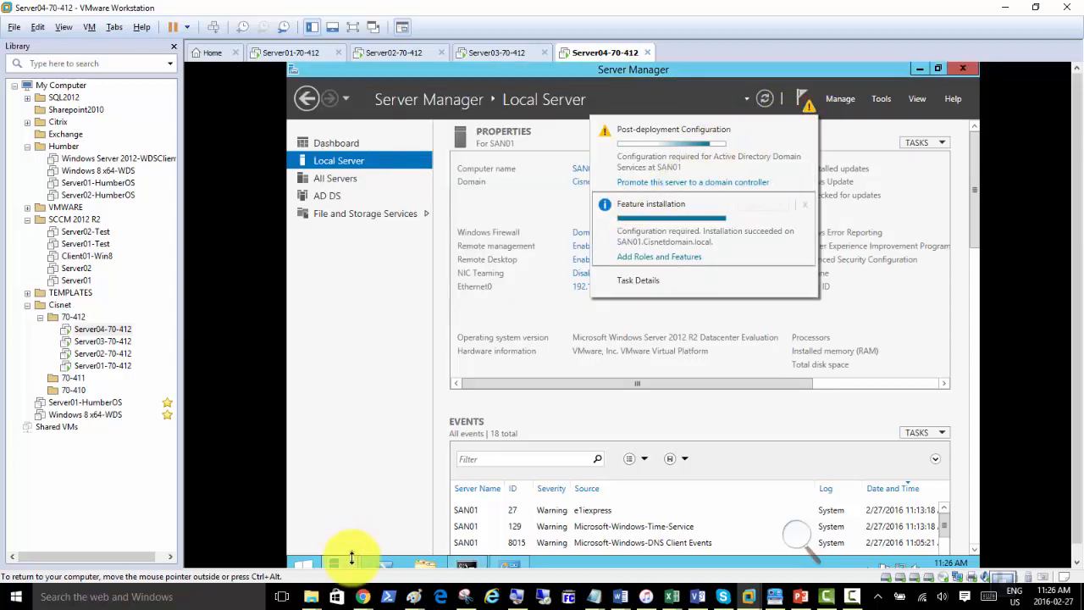
mouse_move(356, 557)
left_click(499, 496)
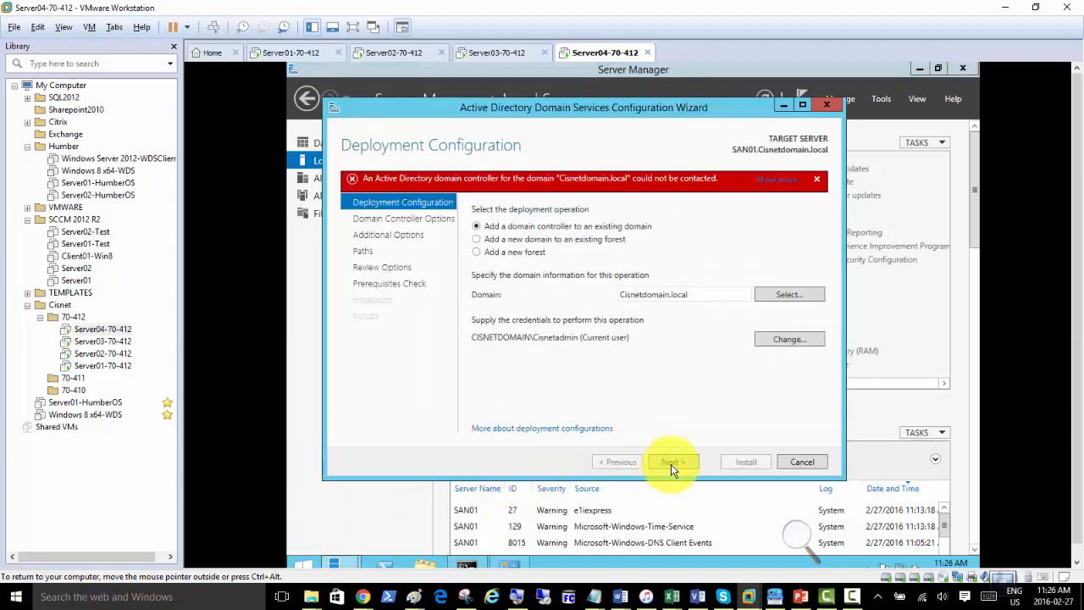
Continue past Deployment Configuration, then open Server01's Ethernet0 connection properties.
left_click(671, 462)
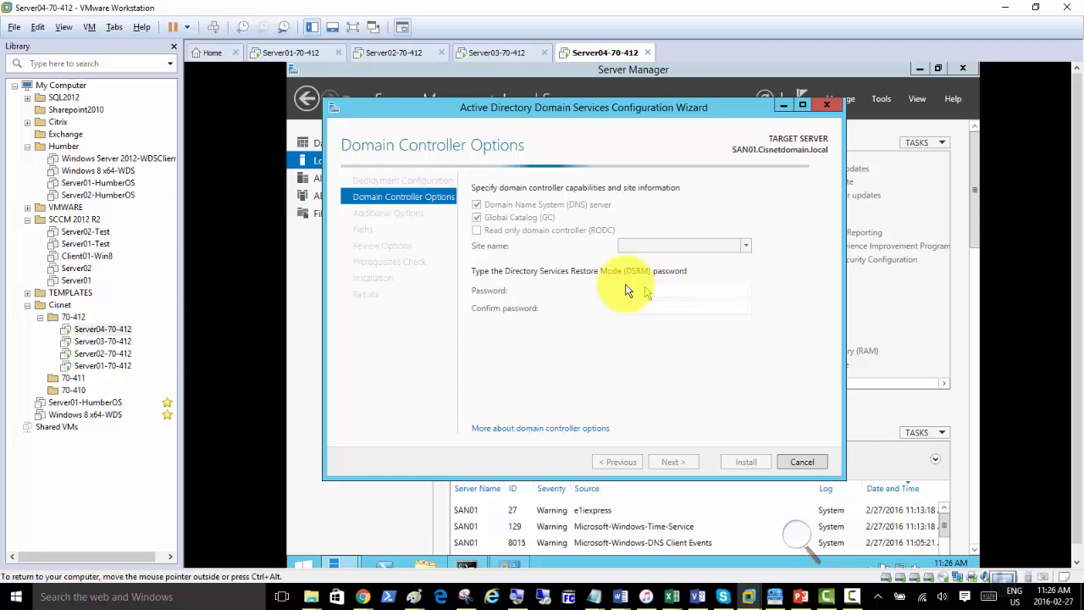
left_click(284, 53)
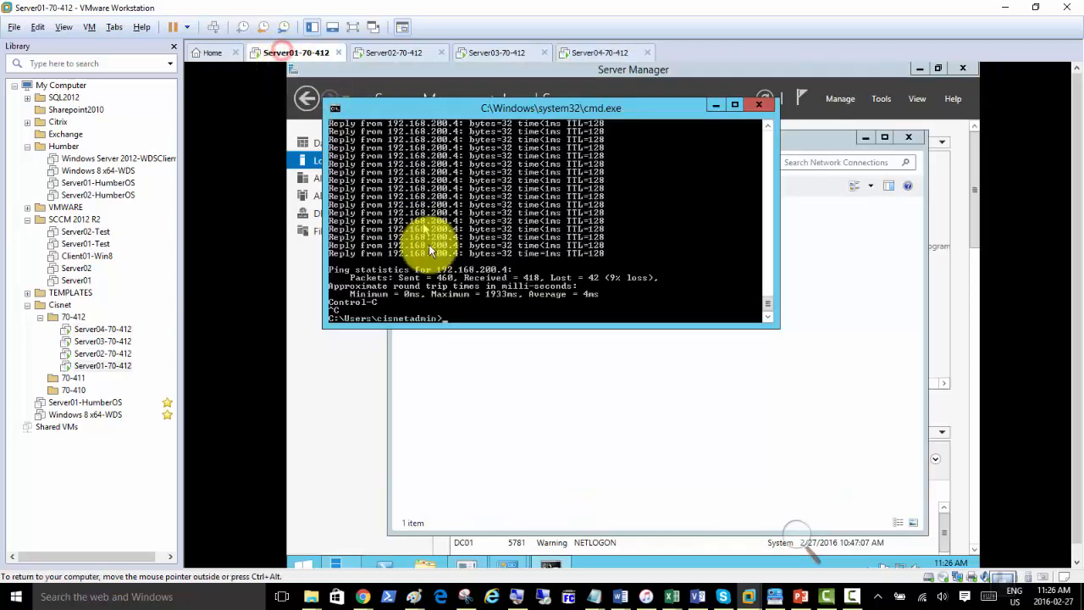
left_click(443, 401)
double_click(432, 224)
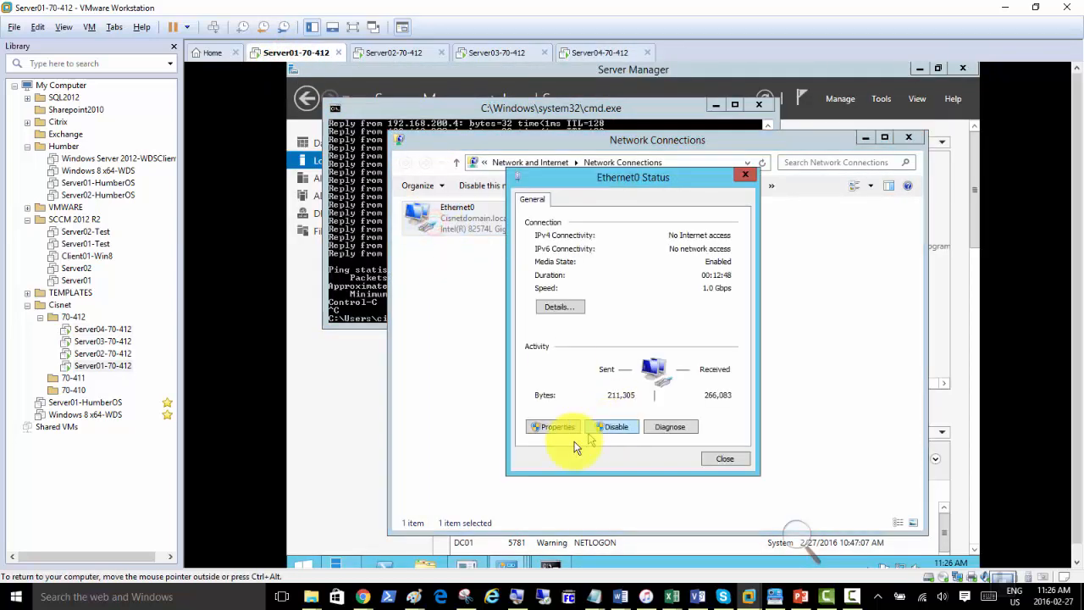
left_click(555, 426)
Review Server01's IPv4 settings, close everything unchanged, and return to Server04's wizard.
double_click(628, 379)
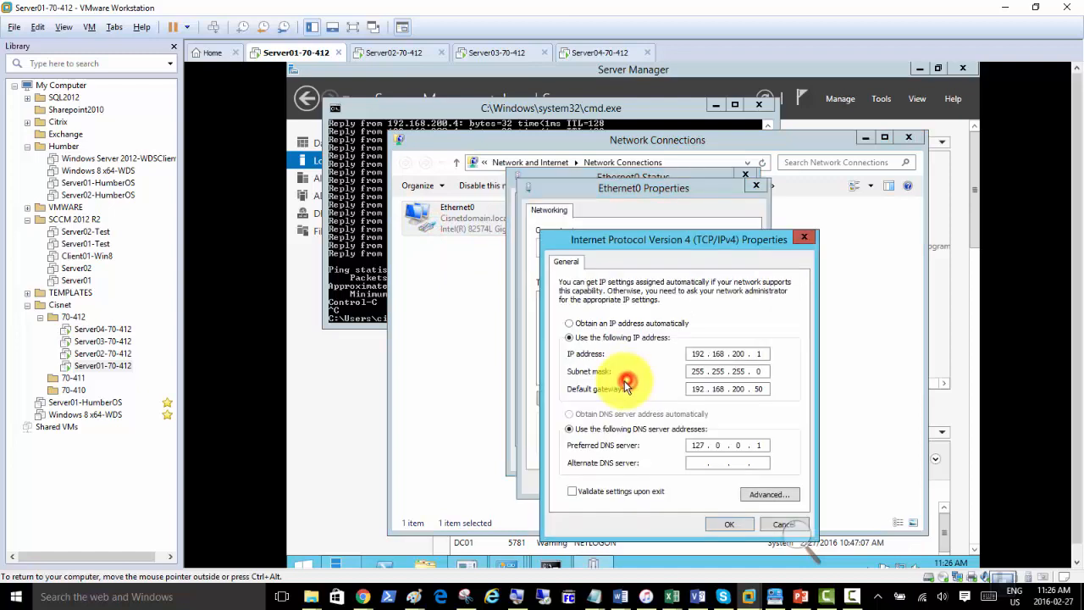
left_click(767, 525)
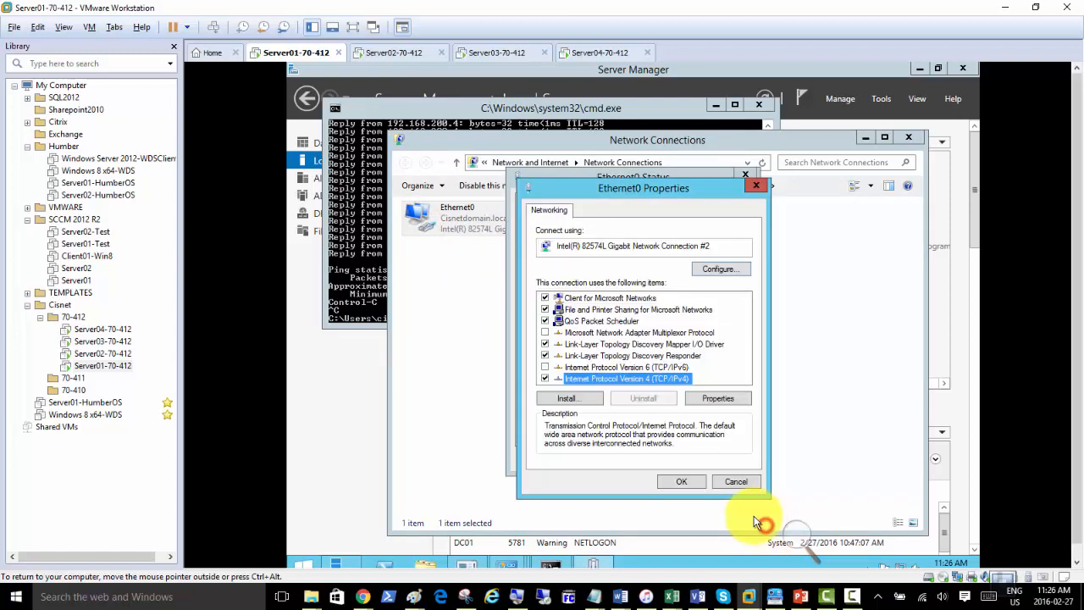
left_click(735, 483)
left_click(718, 457)
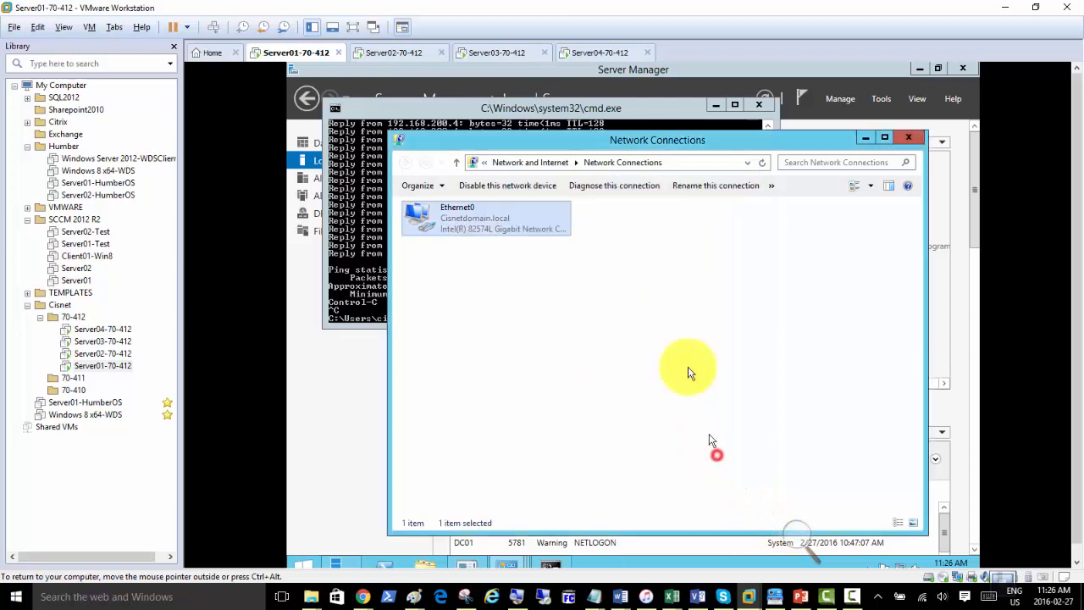
left_click(596, 53)
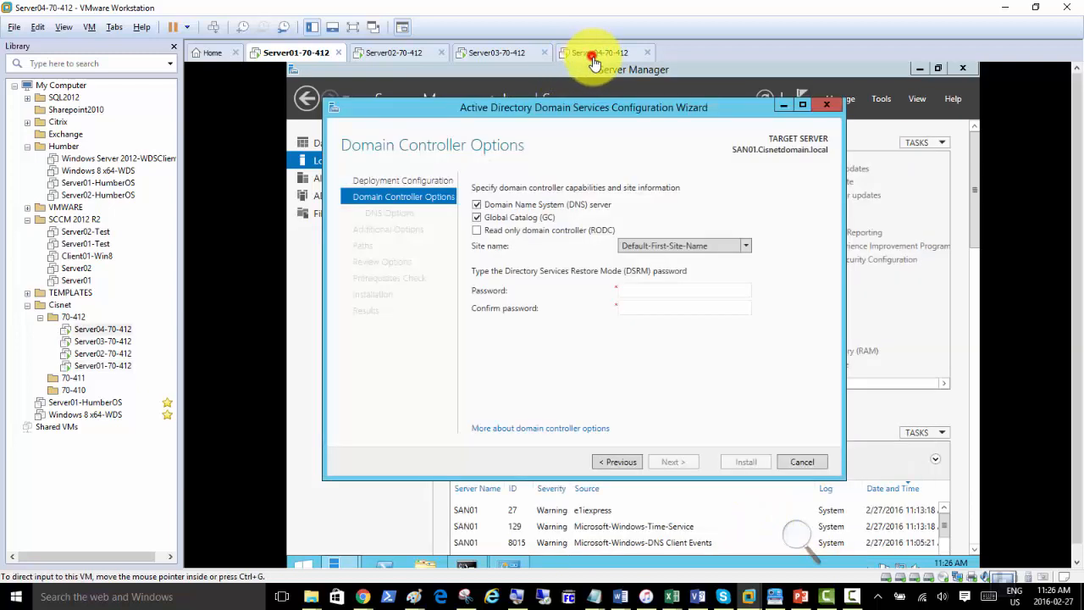
Move past the DSRM password and DNS options and replicate from DC01.Cisnetdomain.local.
left_click(635, 293)
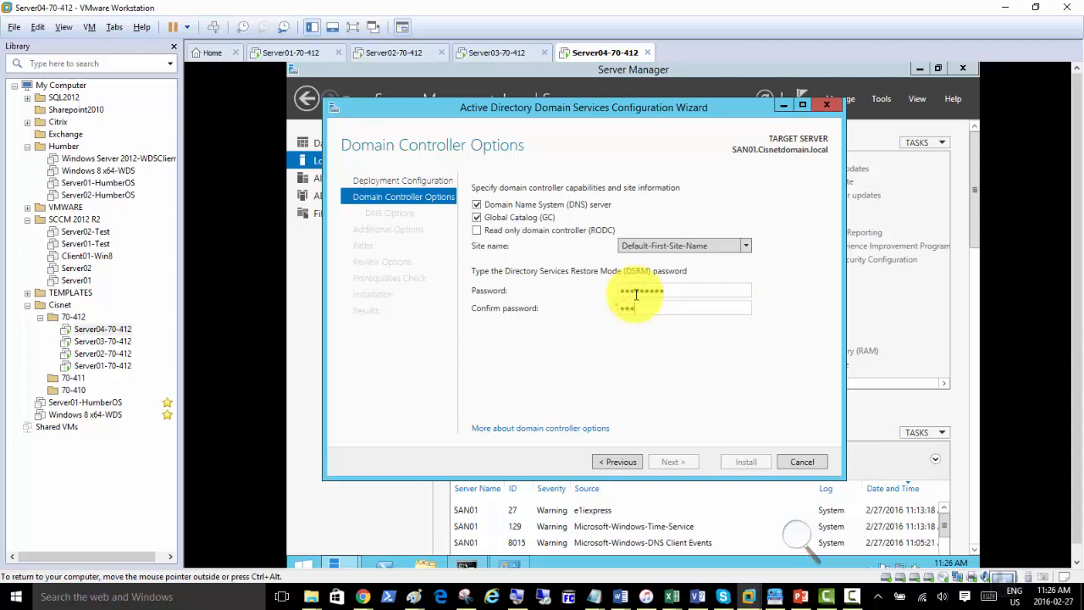
key("Return")
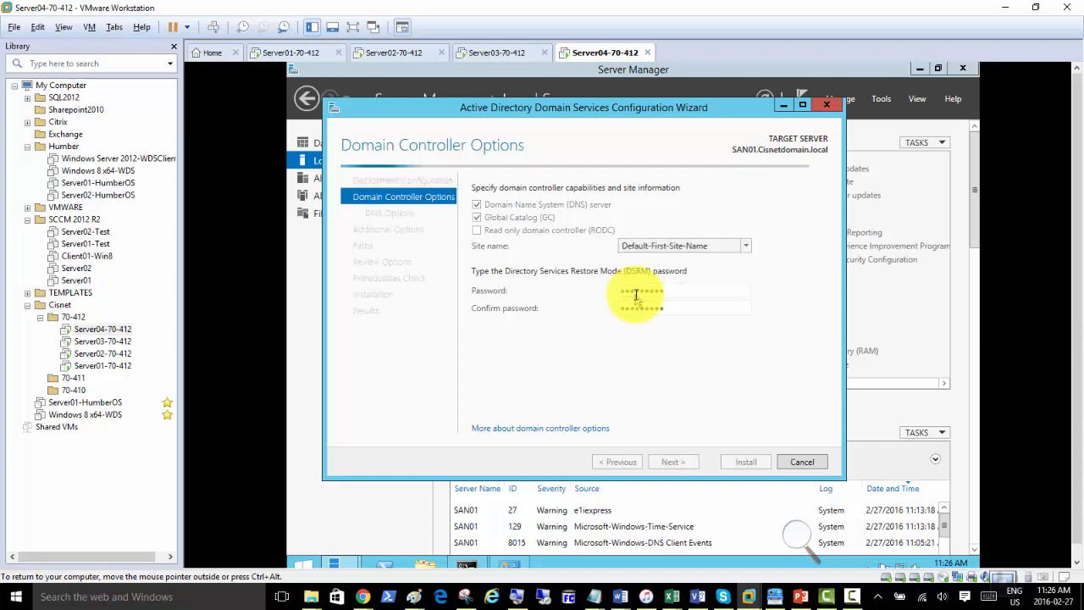
left_click(685, 461)
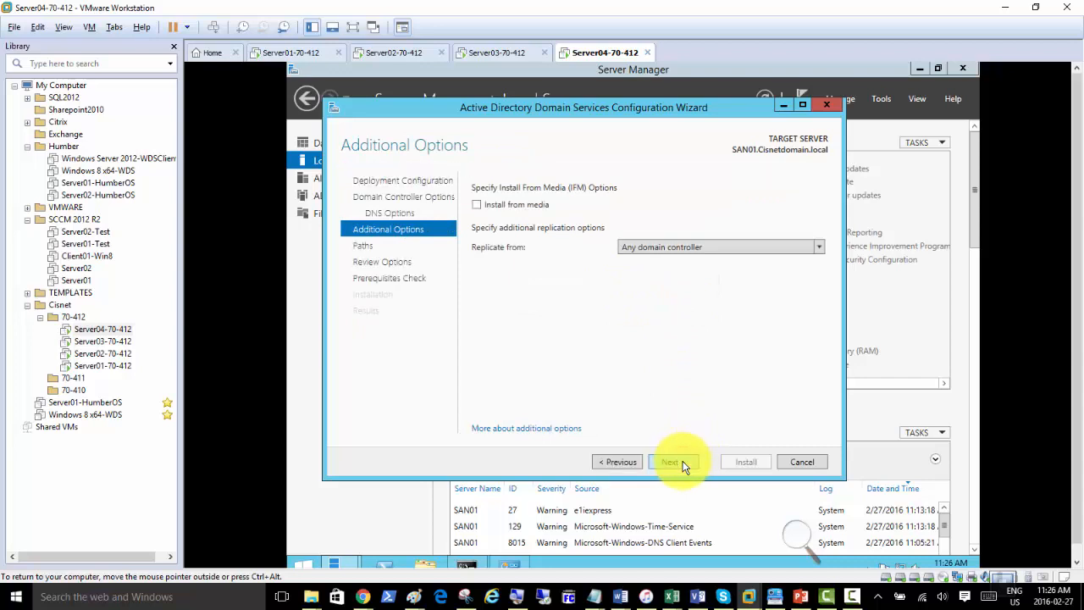
left_click(649, 249)
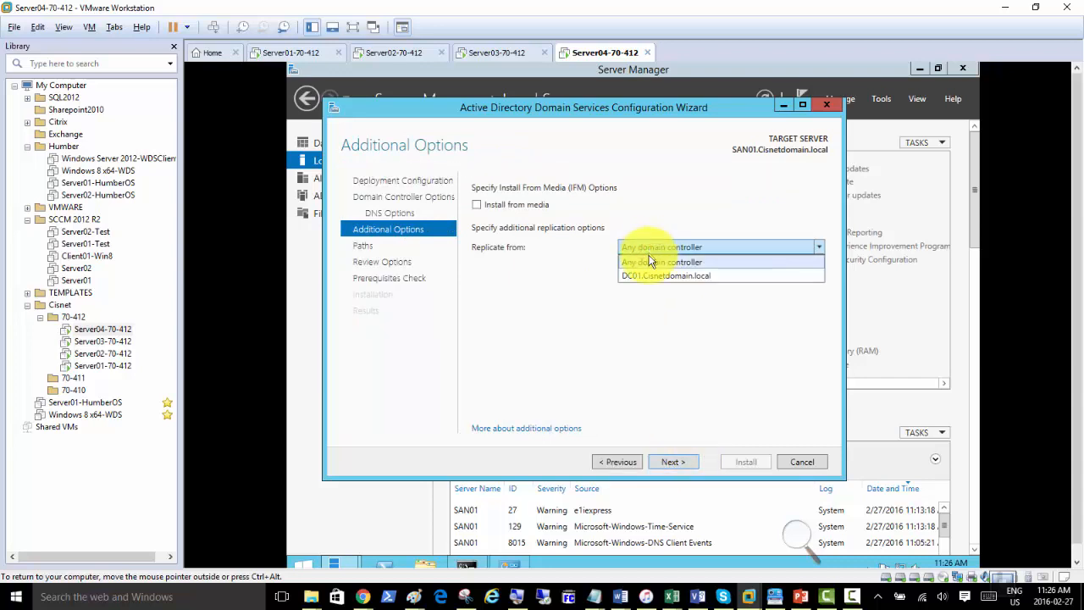
left_click(643, 276)
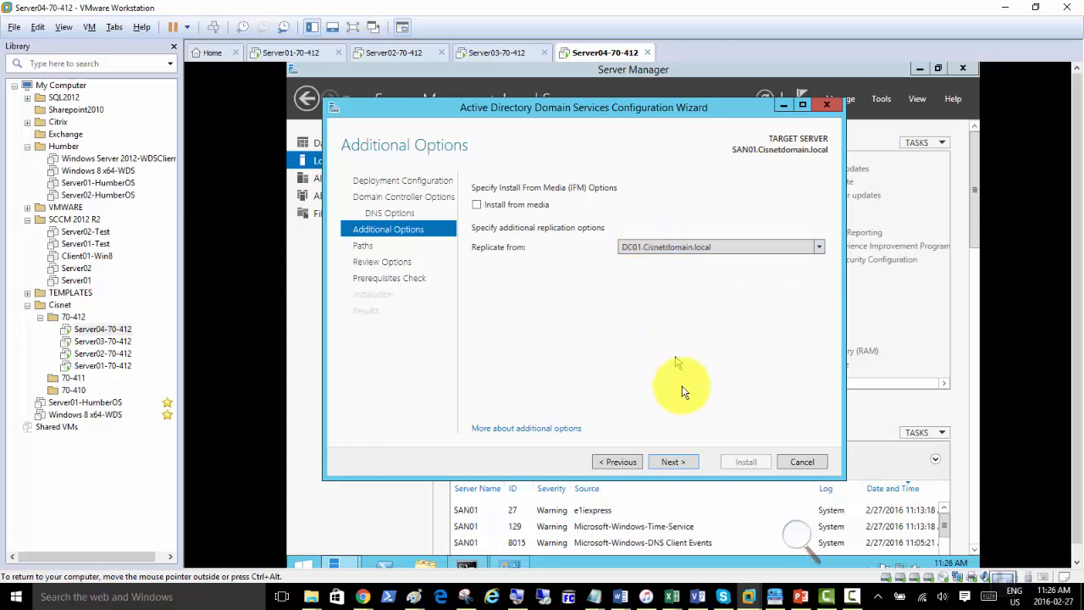
Continue through Paths and the prerequisites check, then start the domain controller installation.
left_click(680, 464)
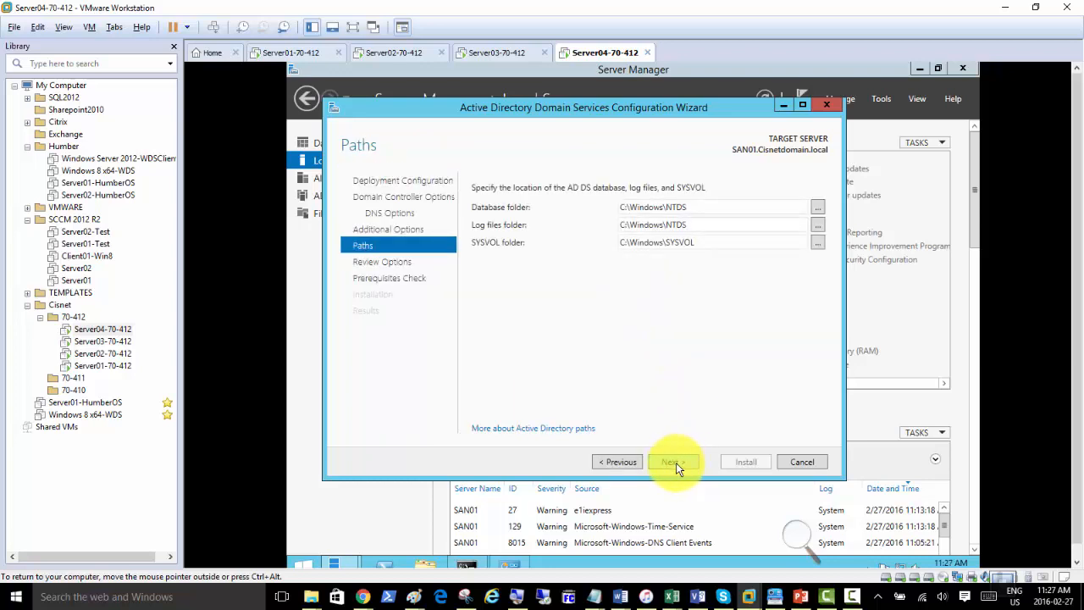
left_click(679, 464)
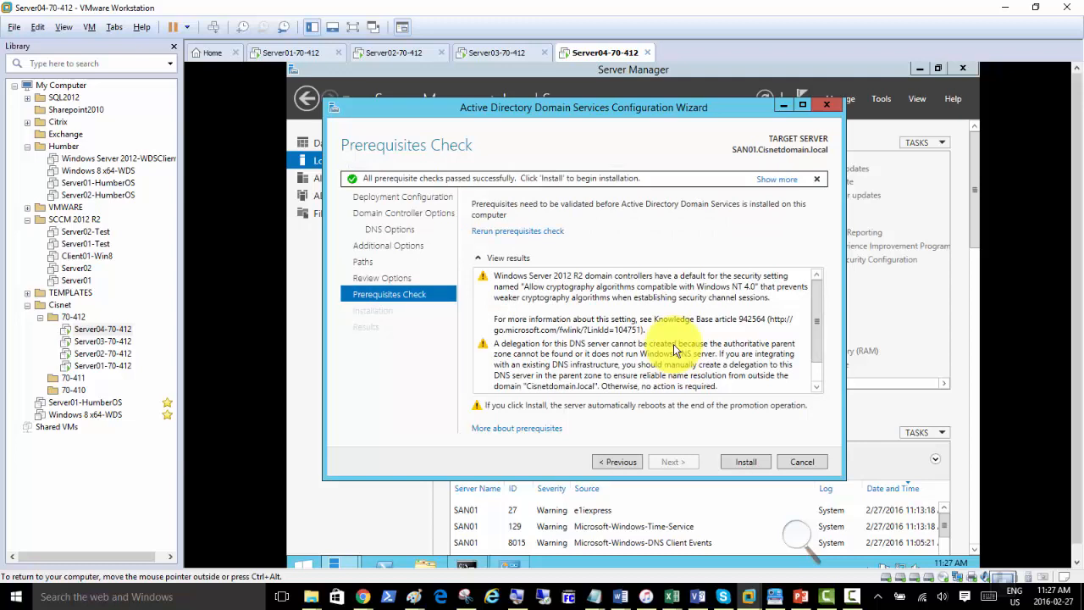
left_click(748, 461)
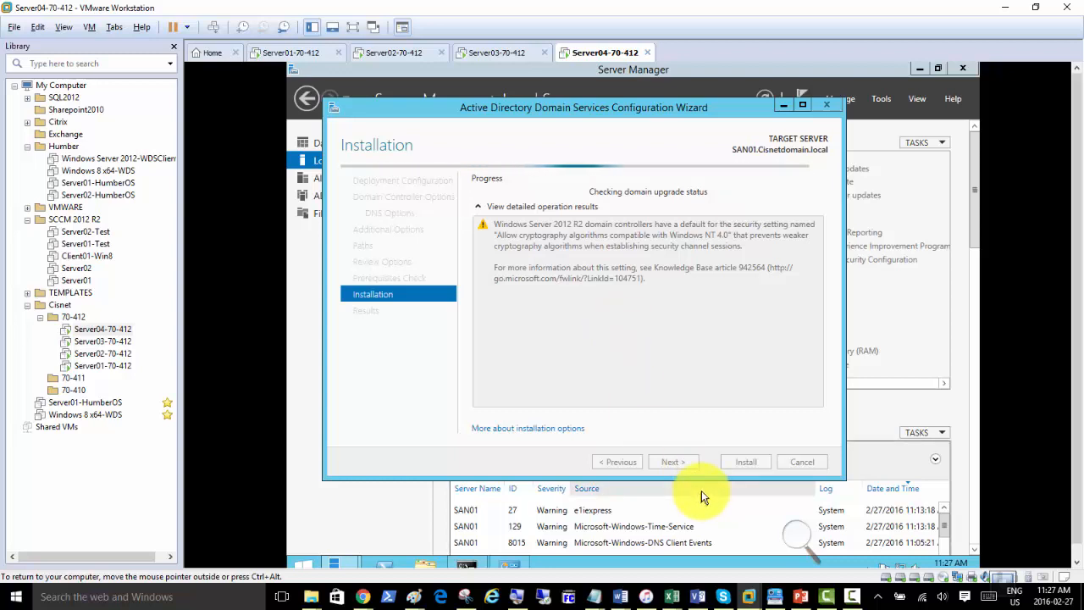
left_click(853, 600)
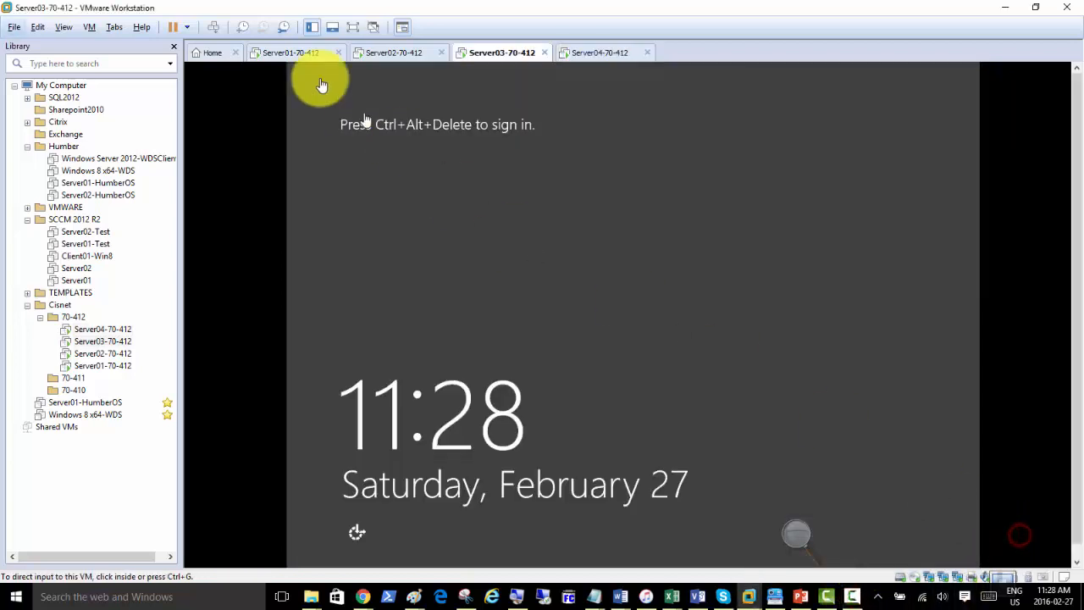
Sign in to Server03 with the domain administrator password and open Local Server.
left_click(217, 28)
left_click(641, 245)
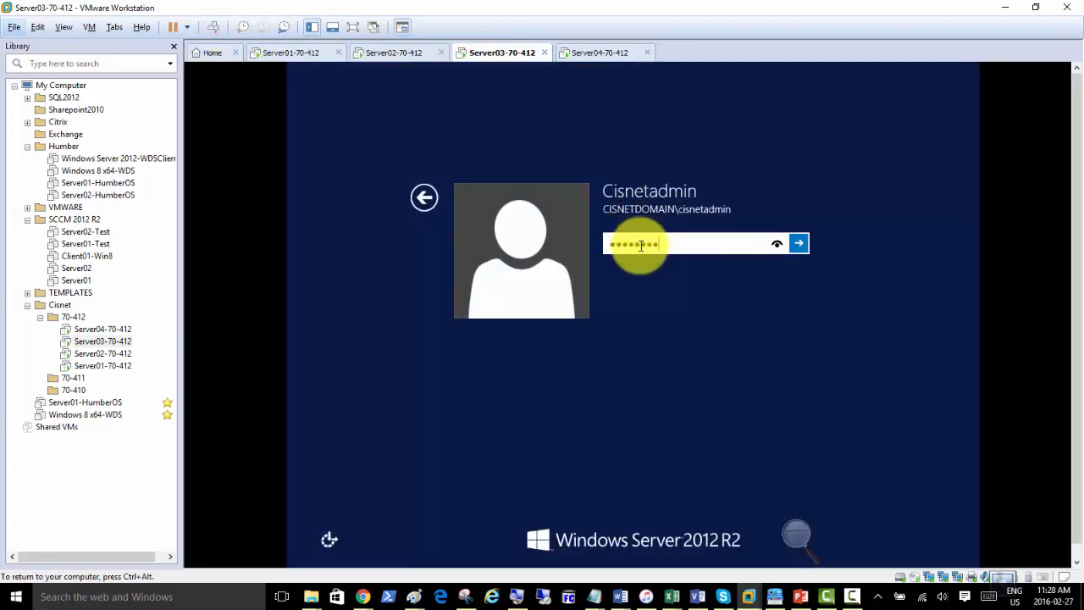
key("Return")
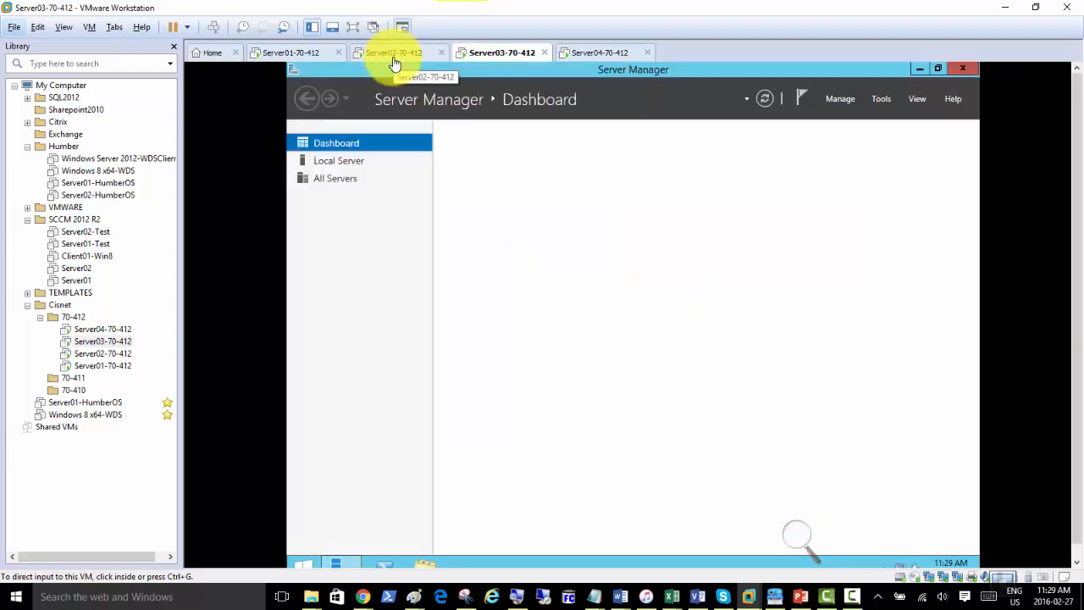
left_click(344, 164)
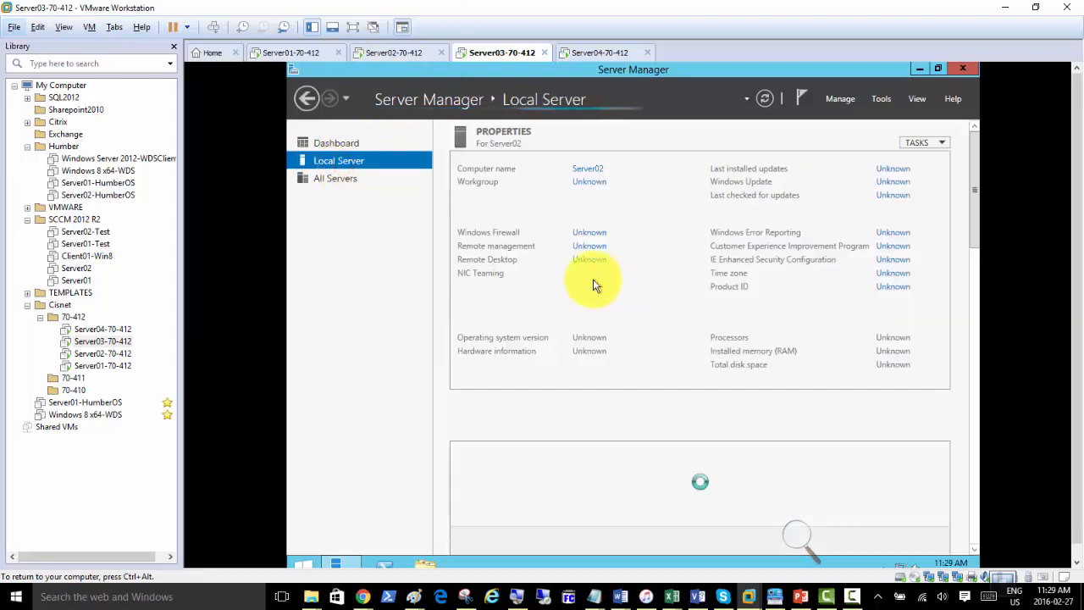
Open the Server02-70-412 virtual machine's hardware Settings.
left_click(392, 55)
right_click(392, 61)
left_click(427, 233)
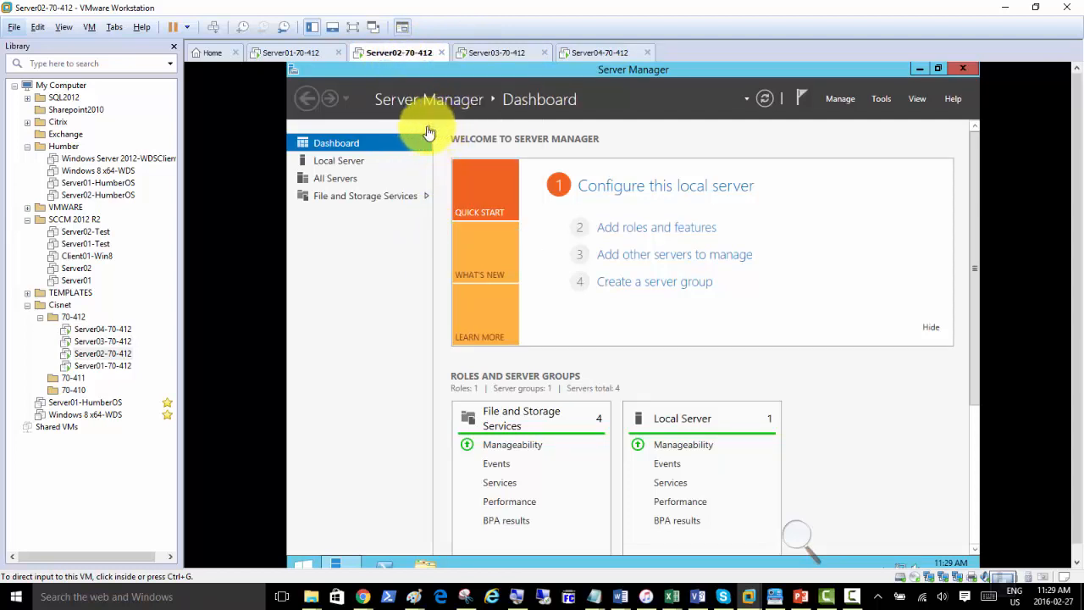
Remove Network Adapter 3 from Server02 and save the settings.
left_click(458, 216)
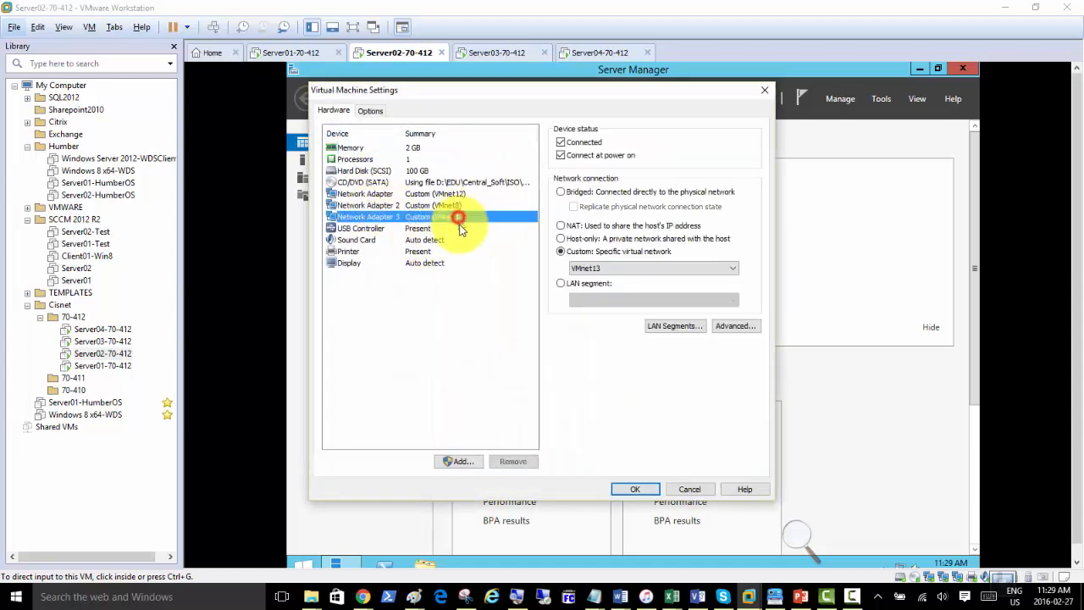
left_click(510, 461)
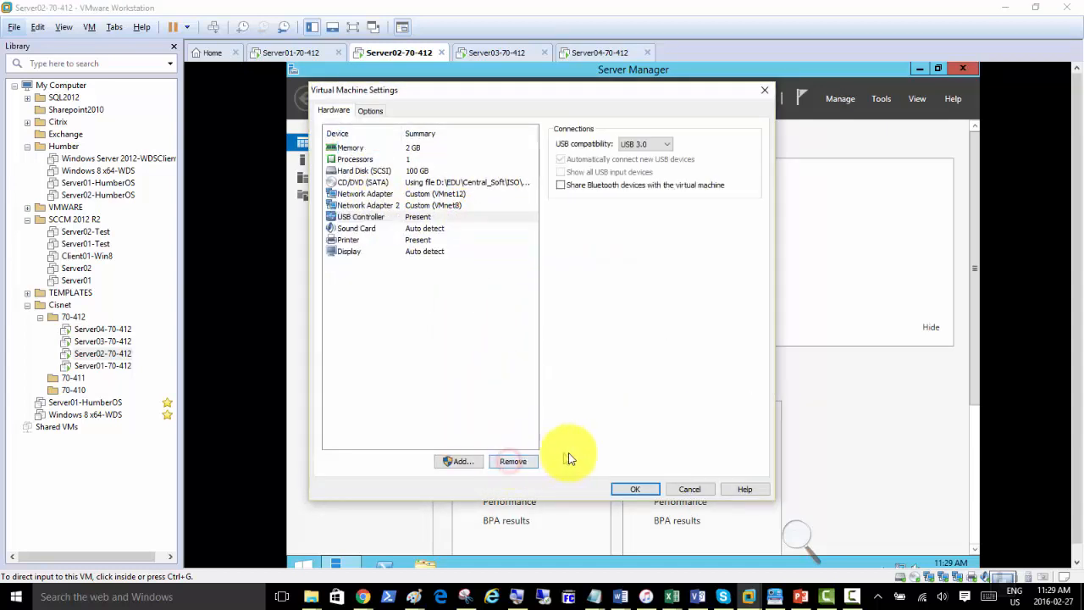
left_click(634, 489)
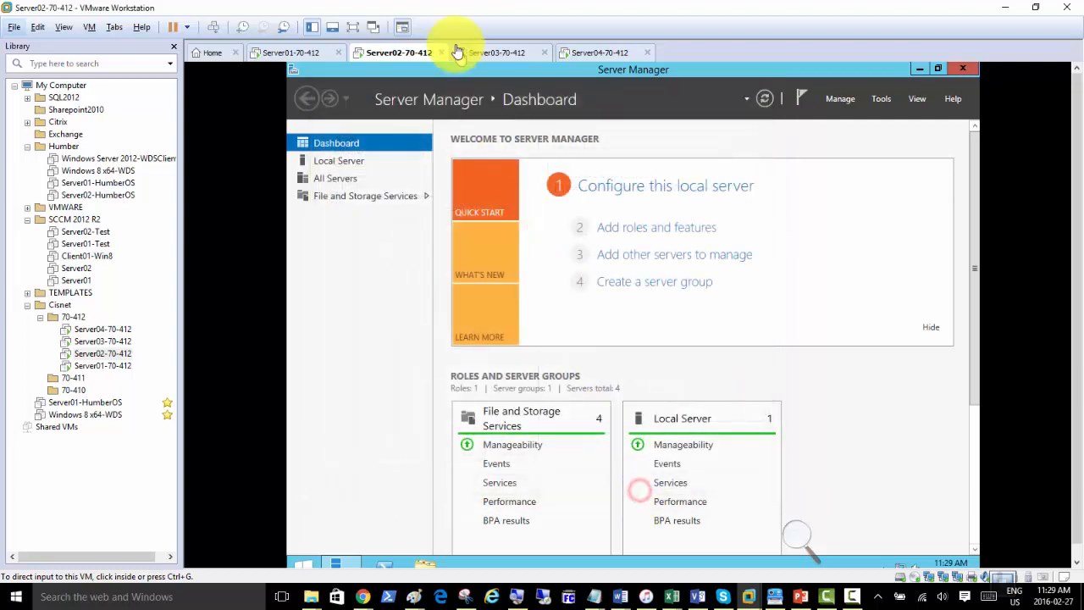
Check Server03's network adapter settings, close them, and return to Server02-70-412.
left_click(491, 52)
right_click(495, 53)
left_click(540, 234)
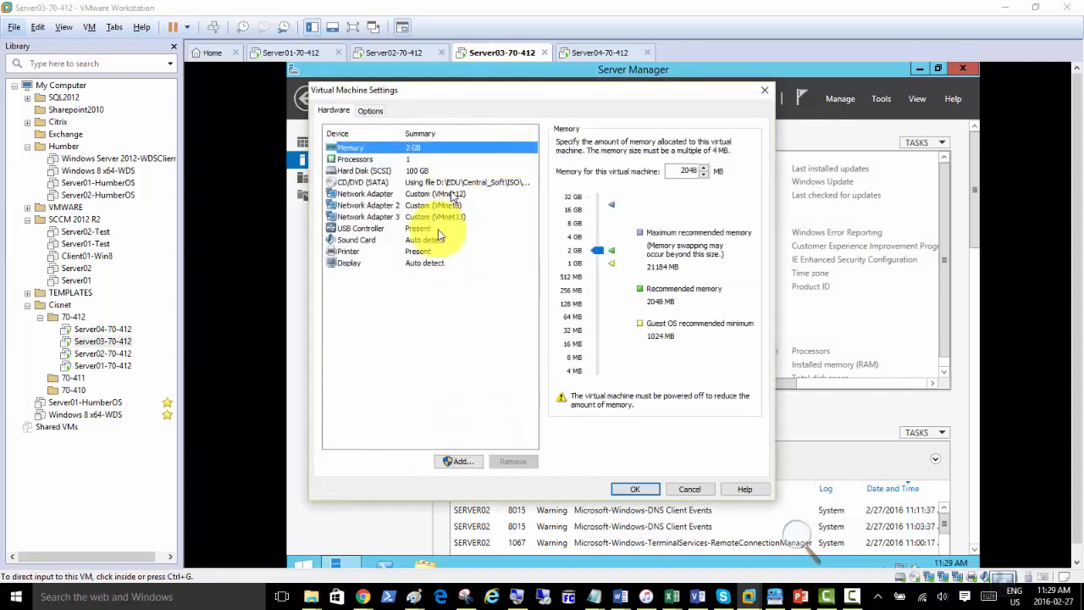
left_click(458, 216)
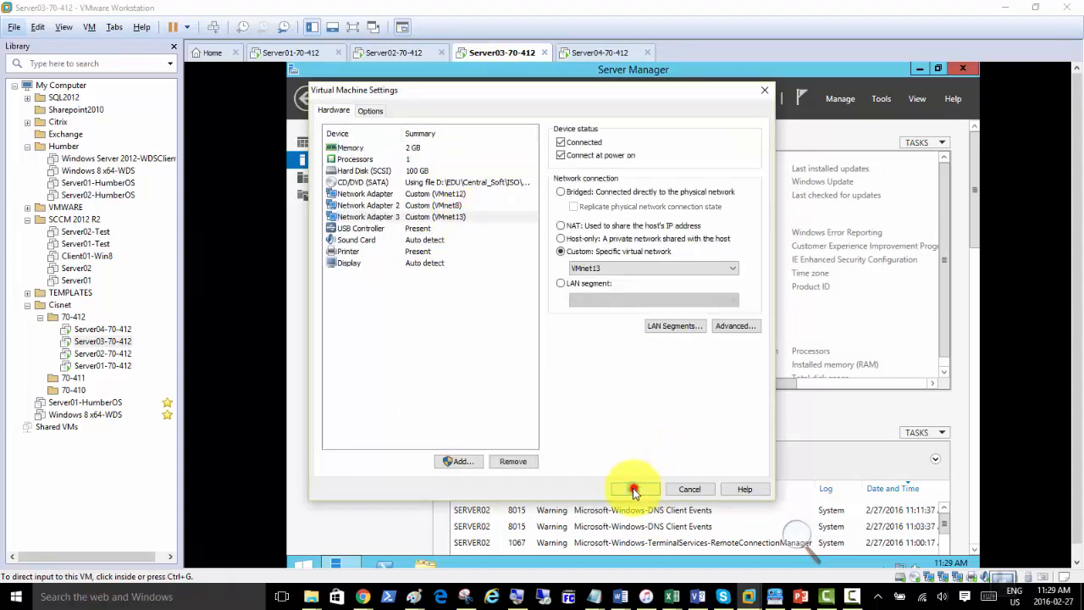
left_click(634, 489)
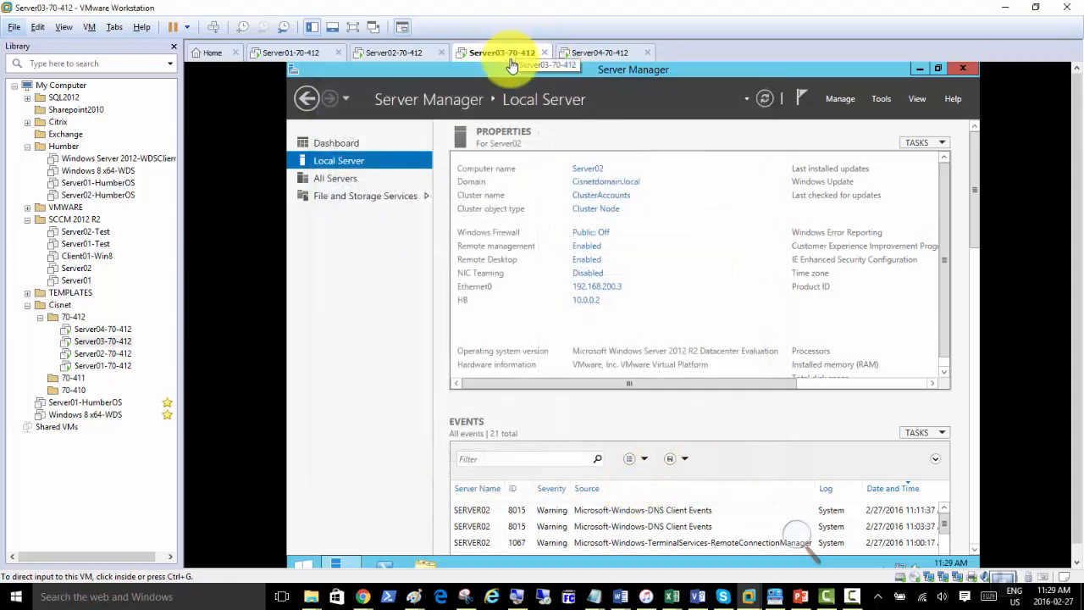
left_click(394, 53)
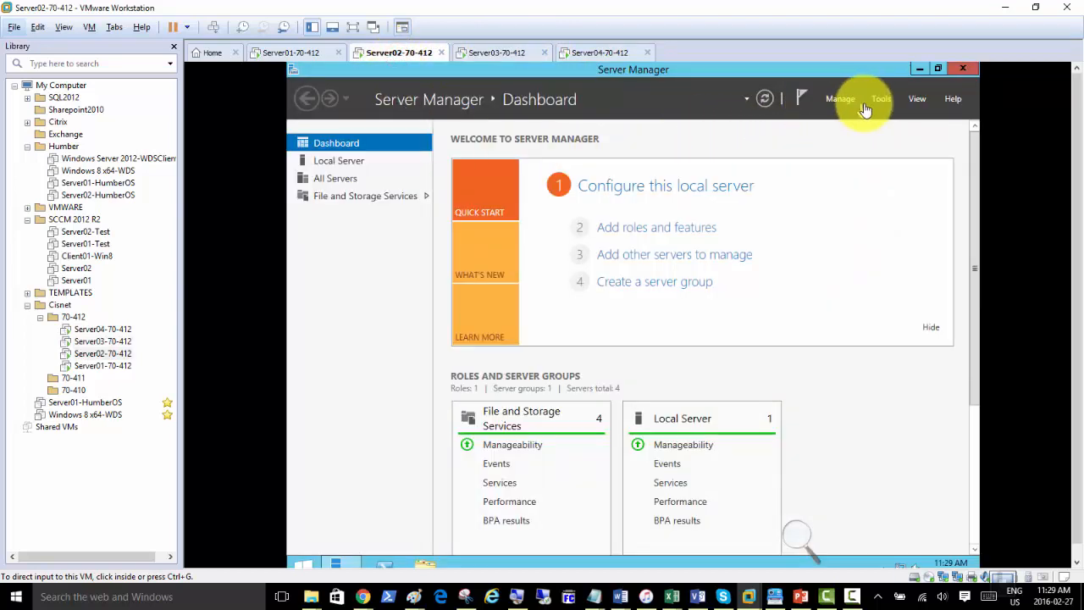
left_click(838, 101)
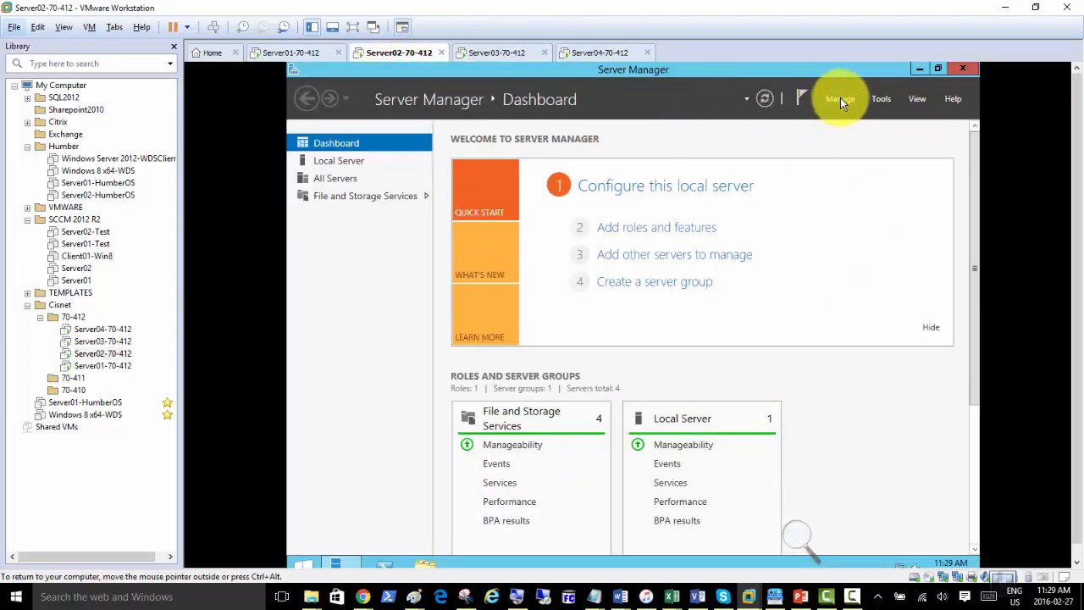
left_click(838, 99)
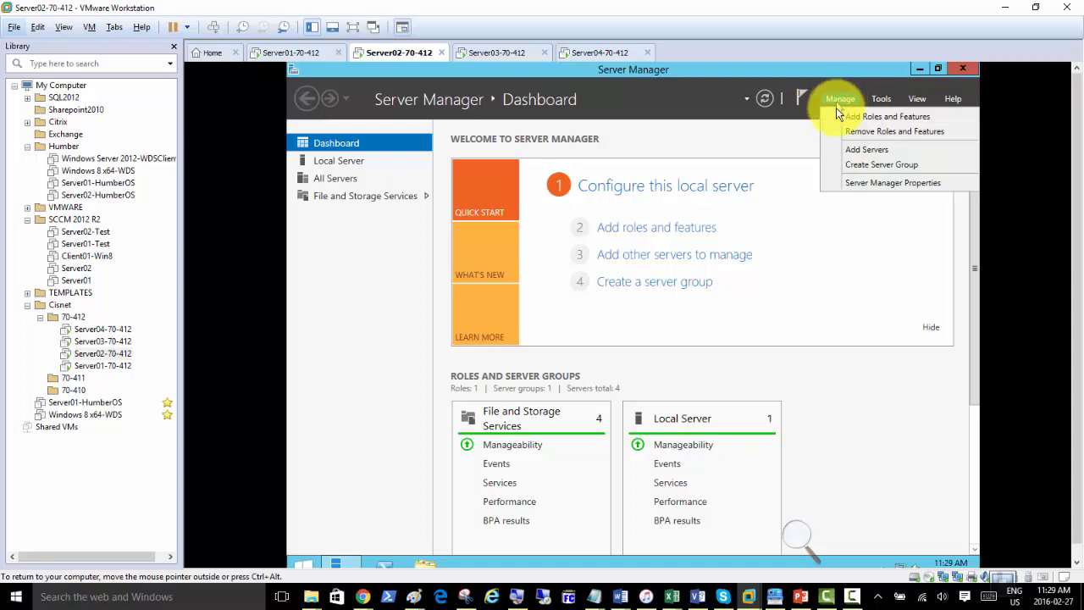
left_click(838, 116)
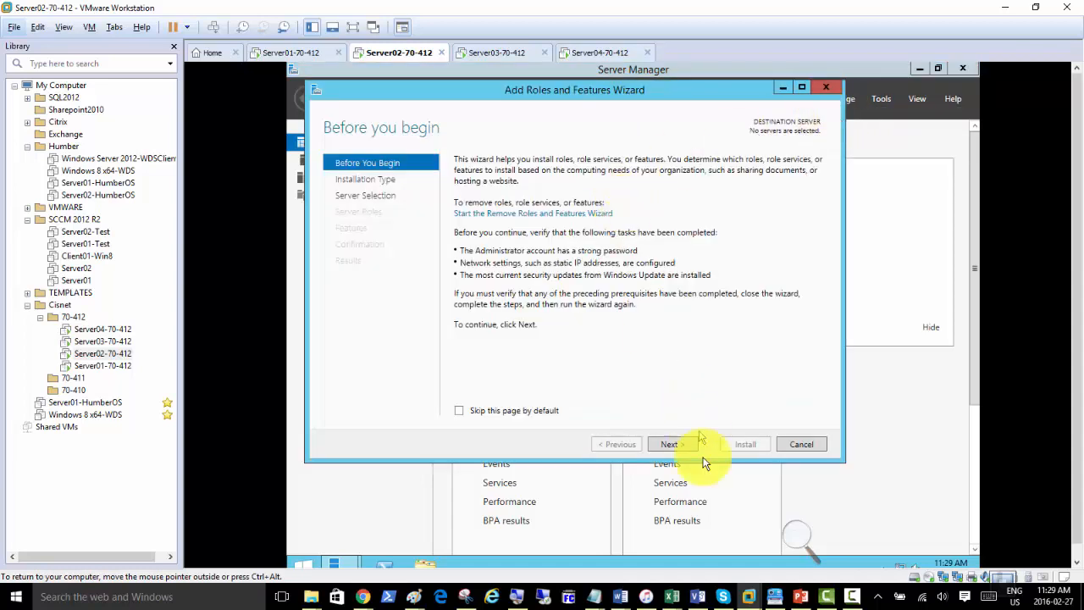
left_click(673, 443)
left_click(677, 444)
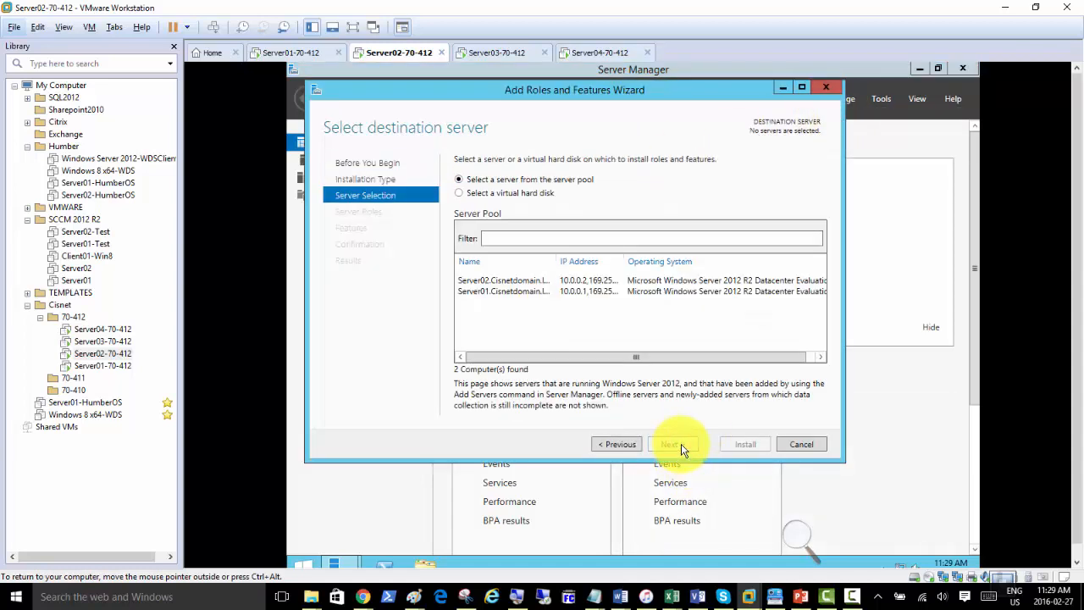
left_click(488, 290)
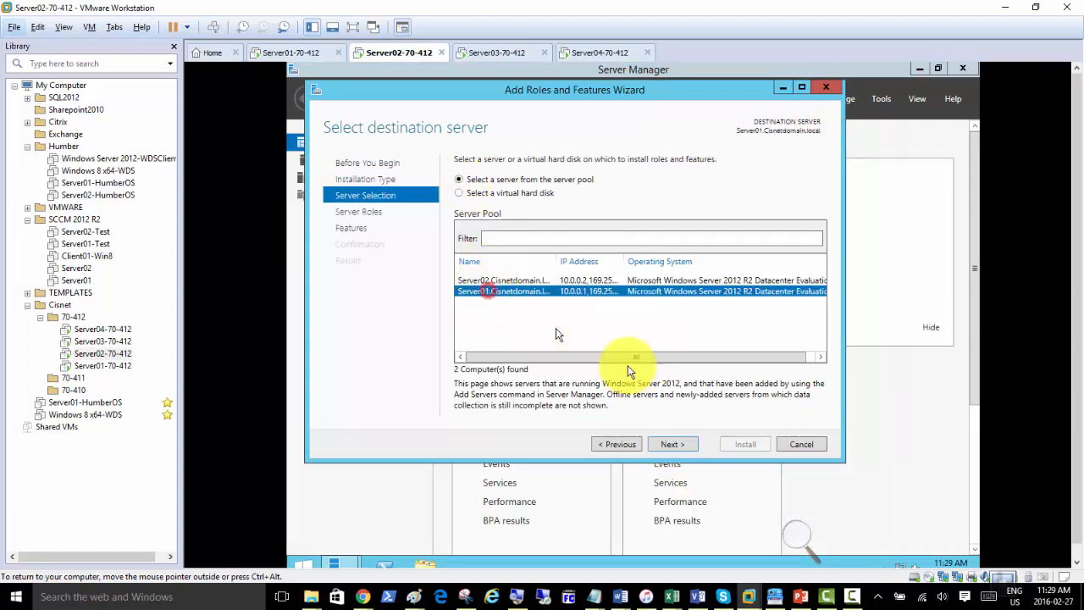
left_click(511, 281)
left_click(675, 443)
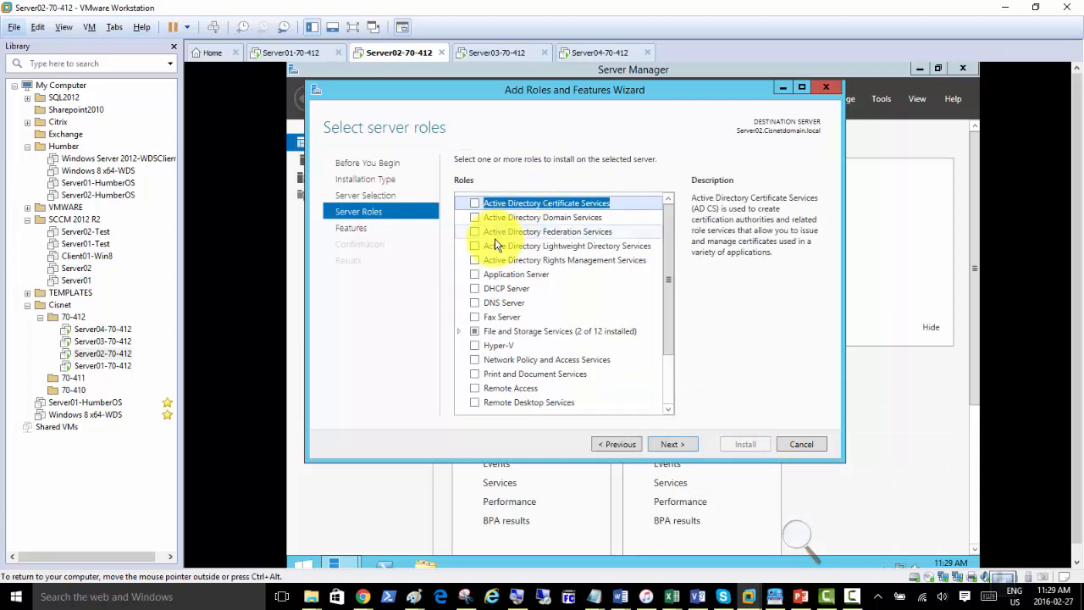
left_click(459, 331)
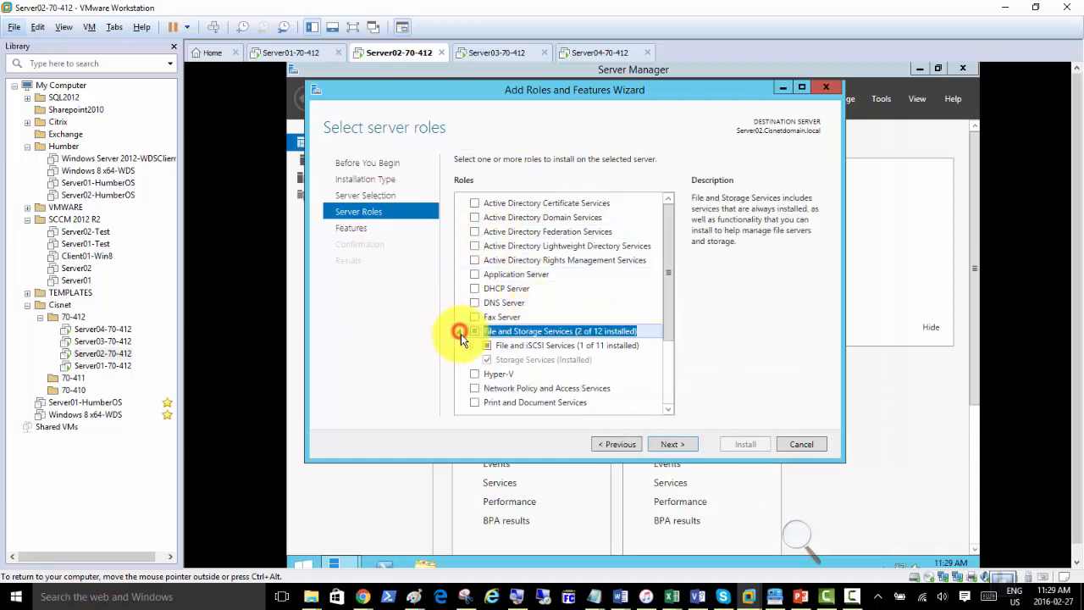
left_click(472, 345)
scroll(485, 332, "down", 3)
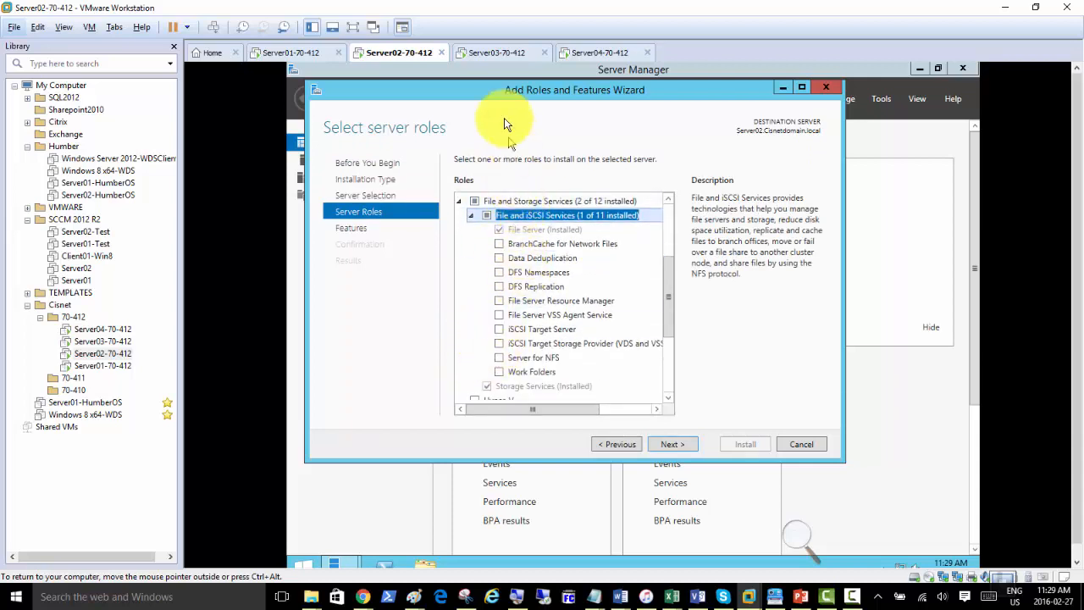
left_click(665, 443)
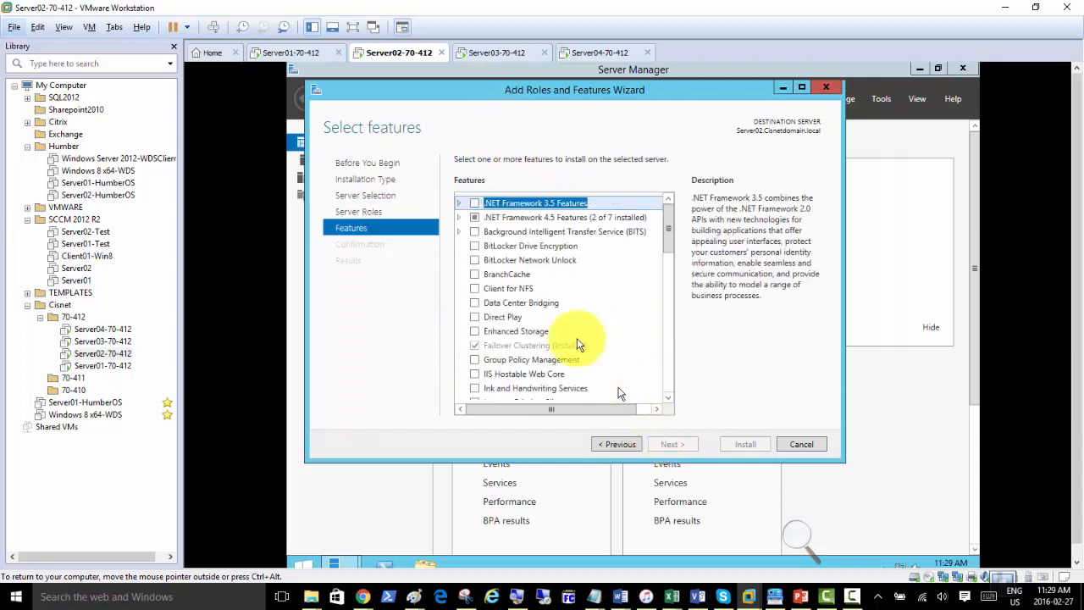
left_click(473, 346)
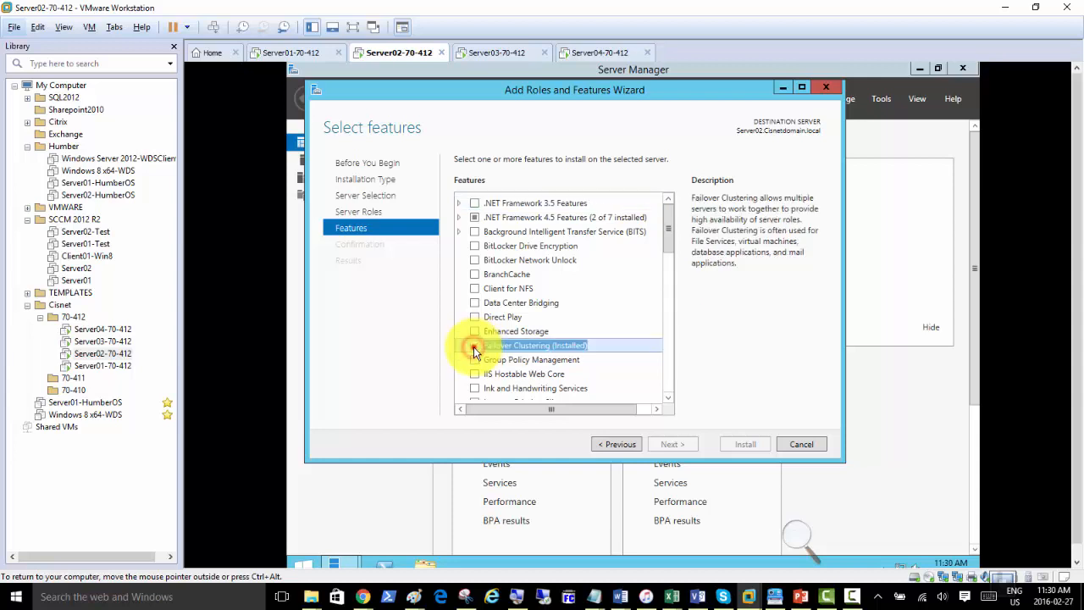
left_click(787, 447)
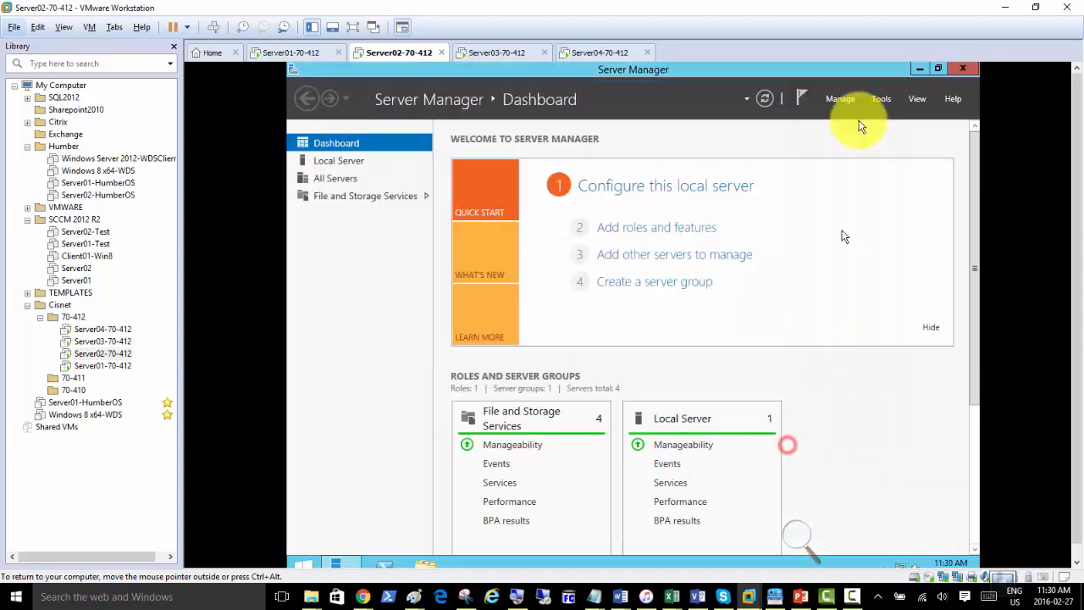
Start Remove Roles and Features with Server02 as destination and advance to the Features page.
left_click(840, 99)
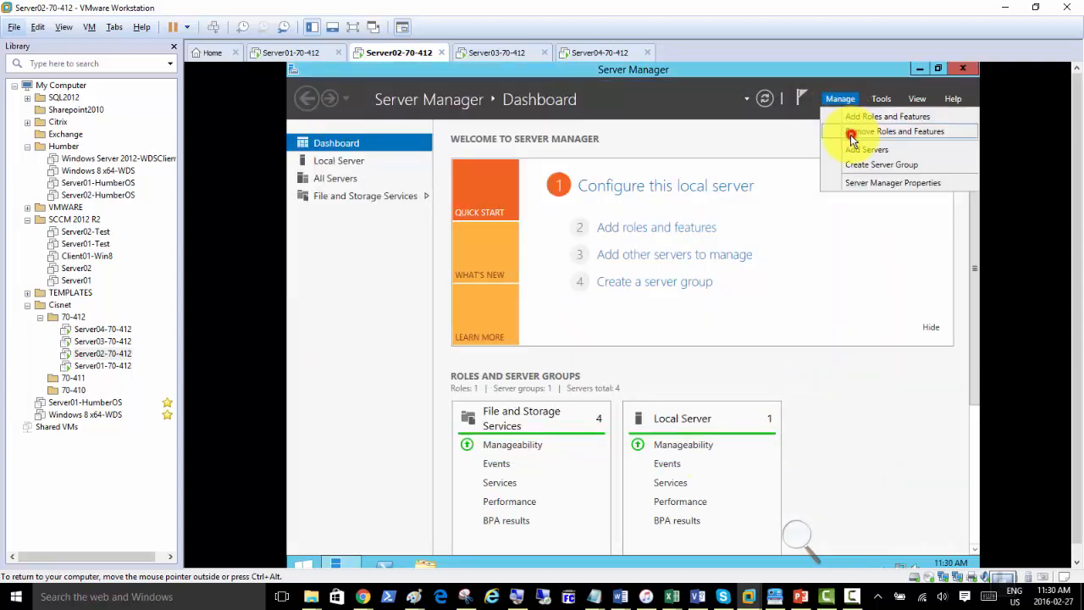
left_click(852, 131)
left_click(686, 461)
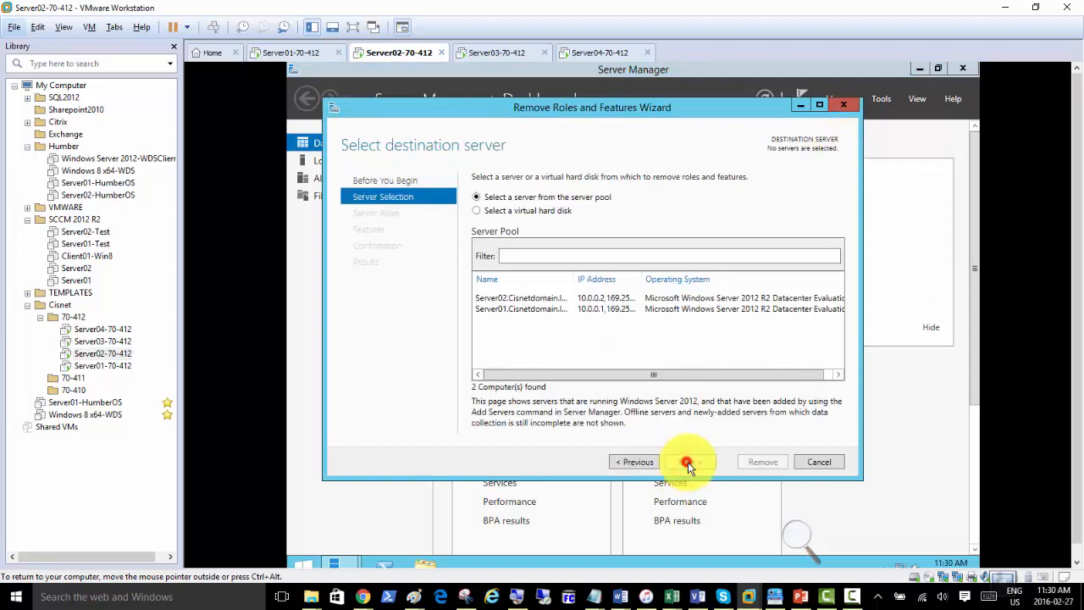
left_click(514, 298)
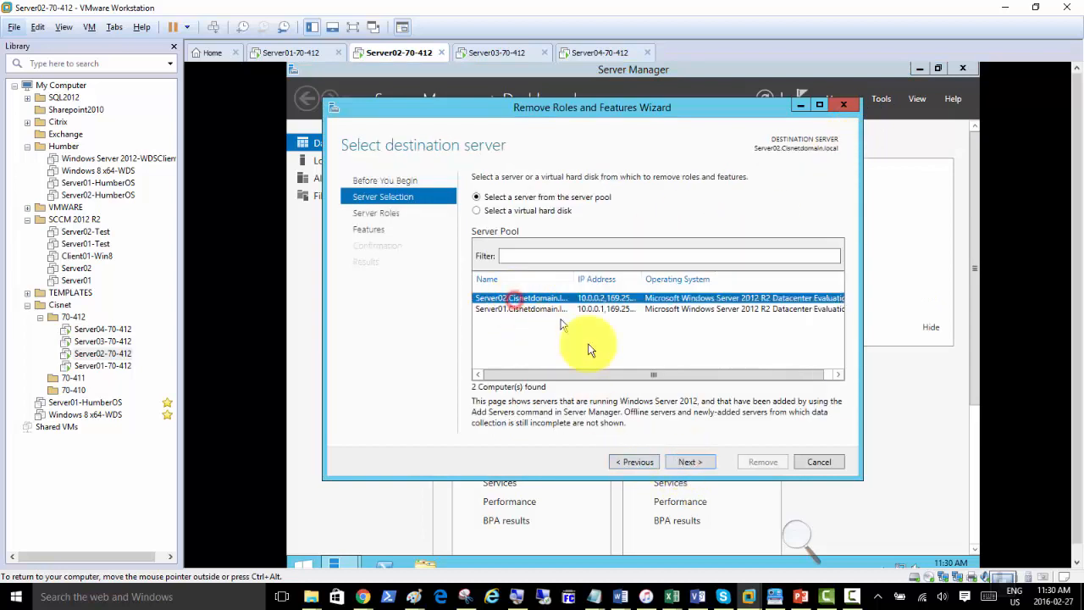
left_click(688, 461)
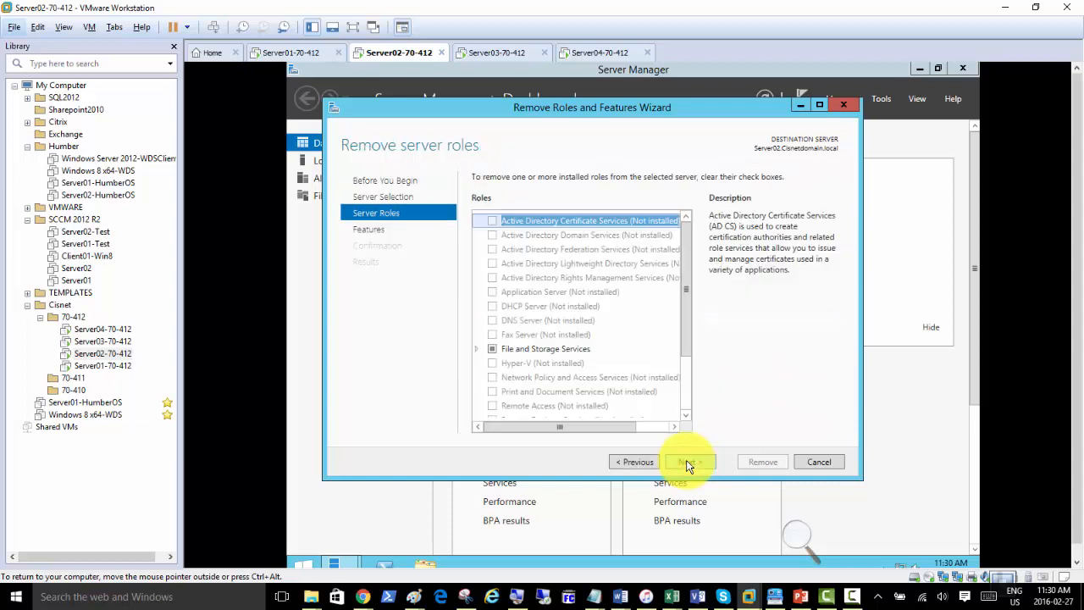
left_click(687, 461)
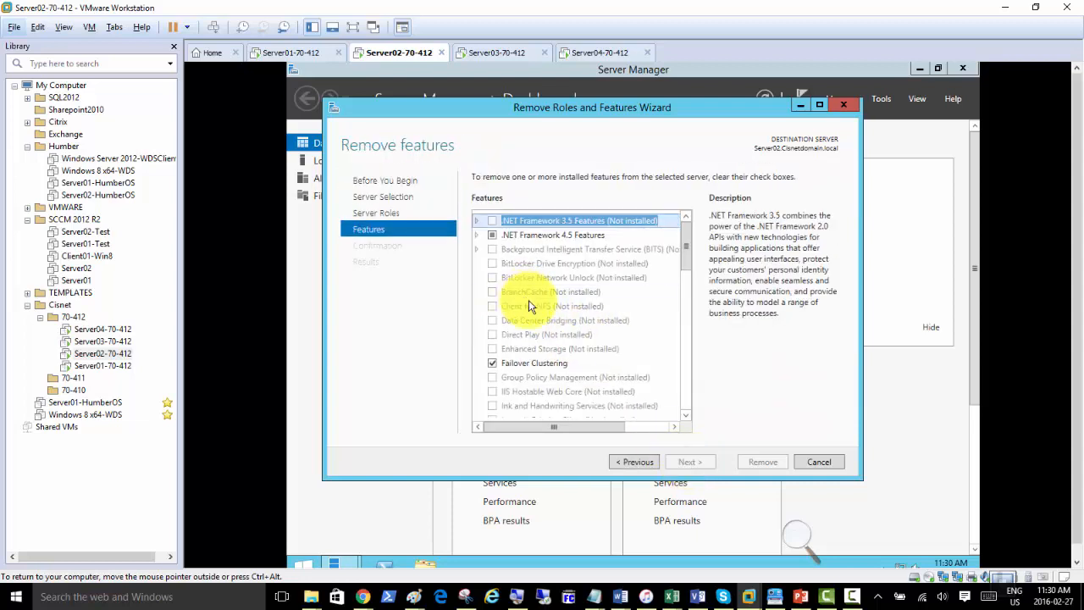
Untick Failover Clustering with its management tools, allow automatic restart, and start removal.
left_click(492, 363)
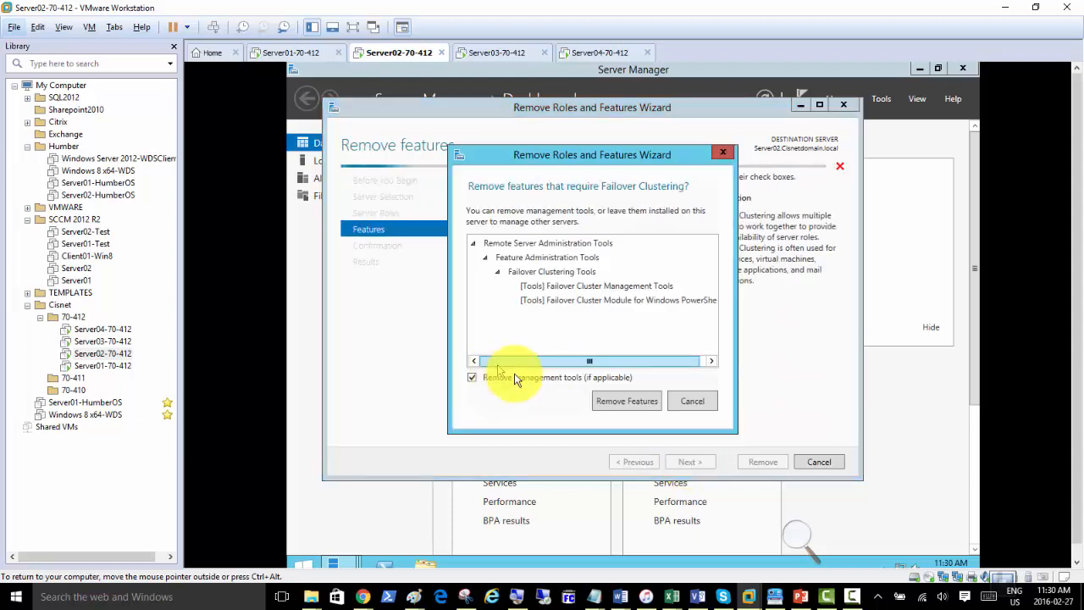
left_click(616, 401)
left_click(686, 464)
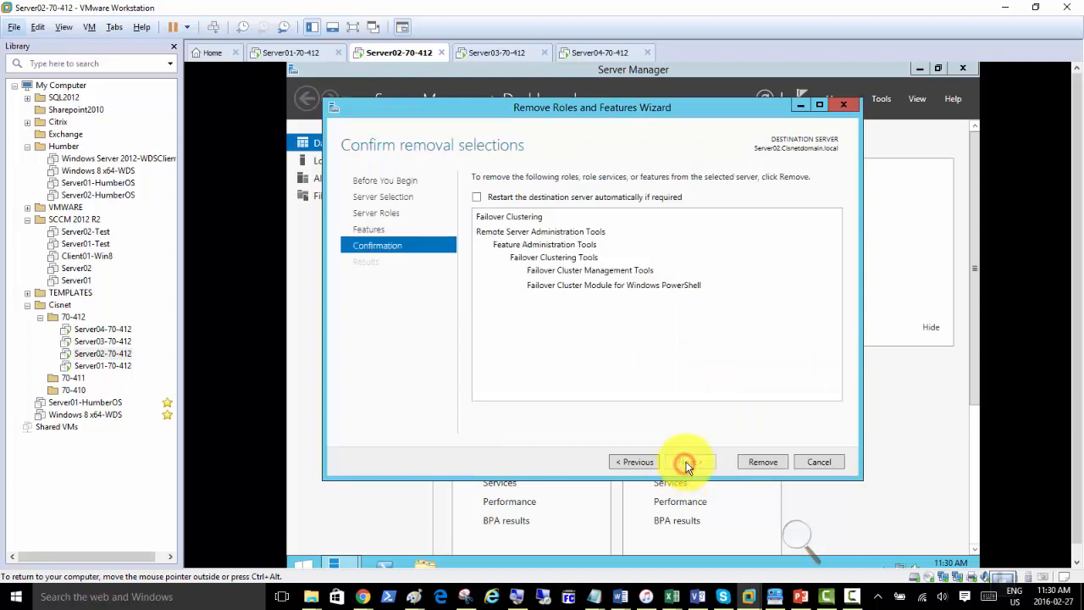
left_click(475, 196)
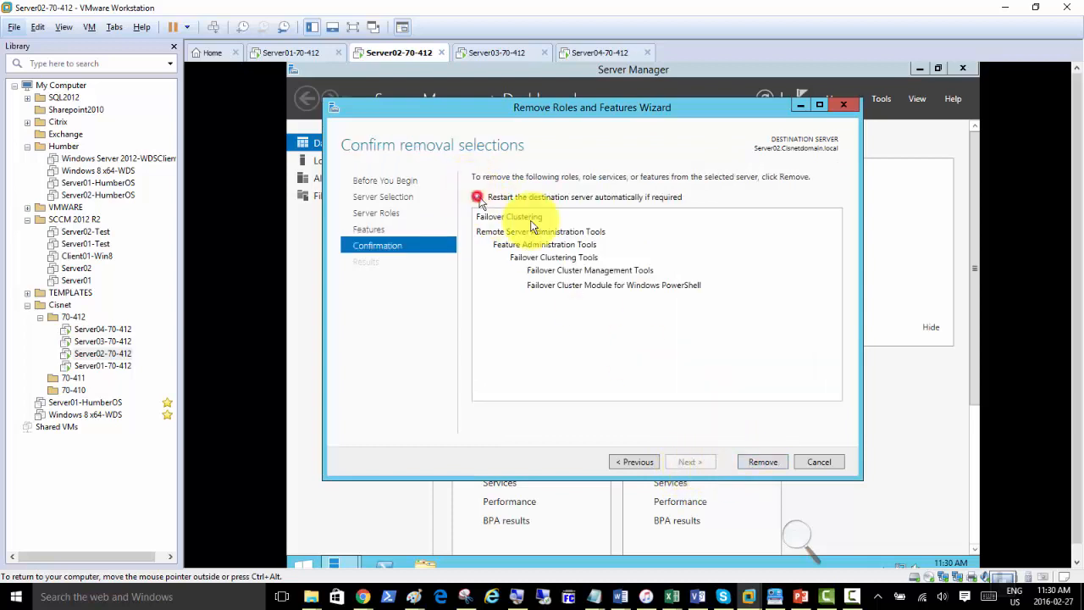
left_click(761, 462)
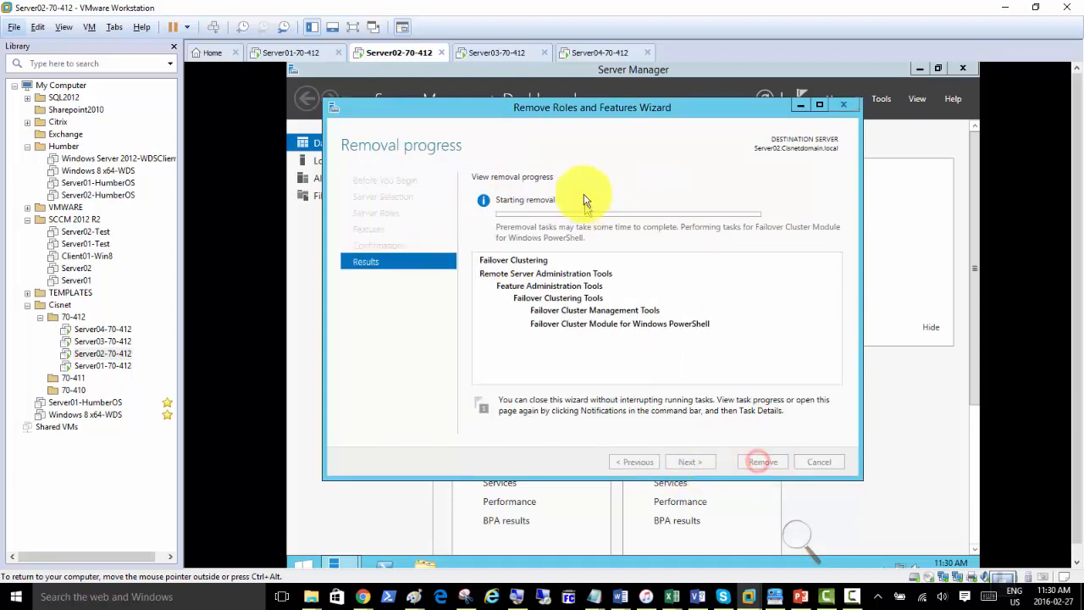
On Server03-70-412, start Remove Roles and Features and pick Server02 from the server pool.
left_click(503, 53)
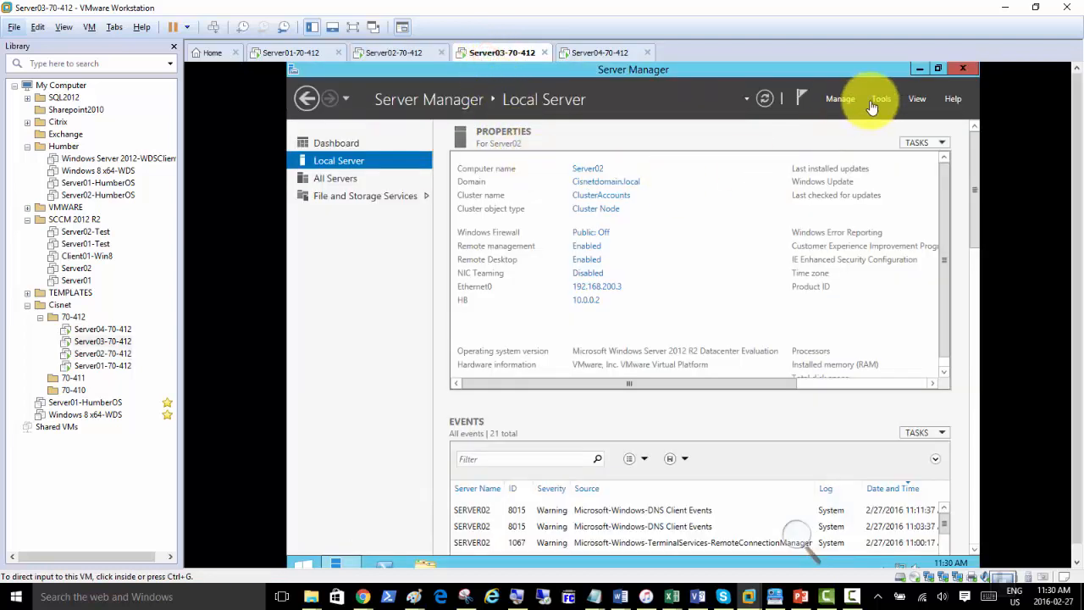
left_click(835, 100)
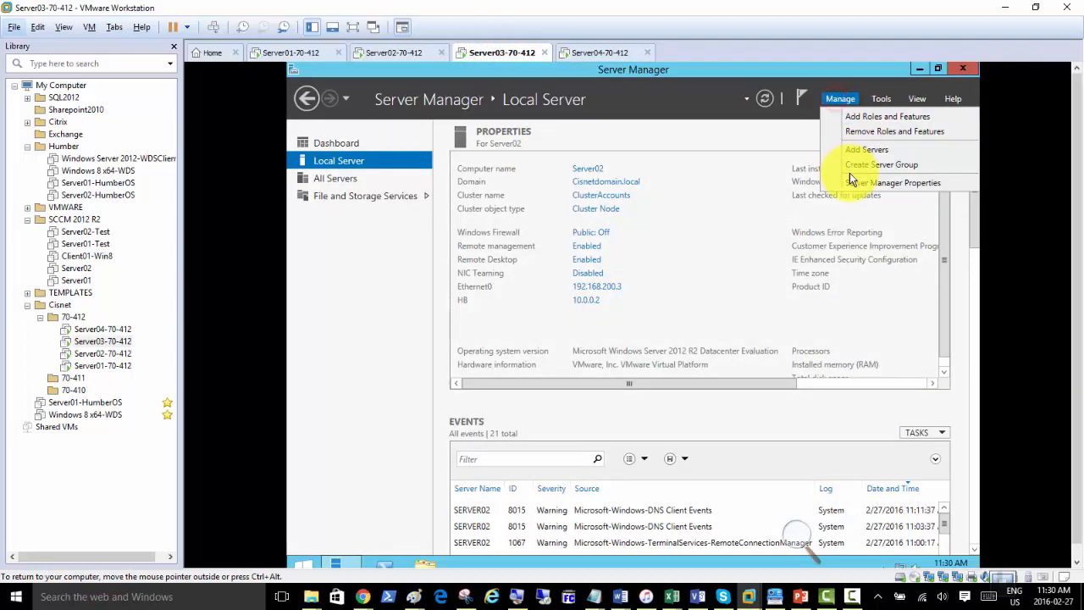
left_click(849, 130)
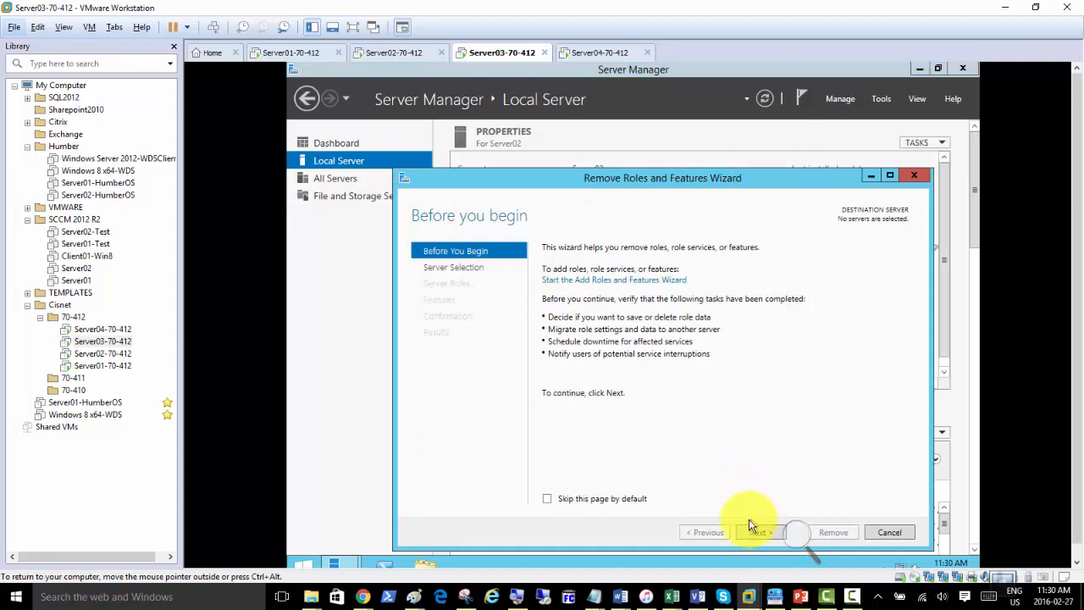
left_click(749, 531)
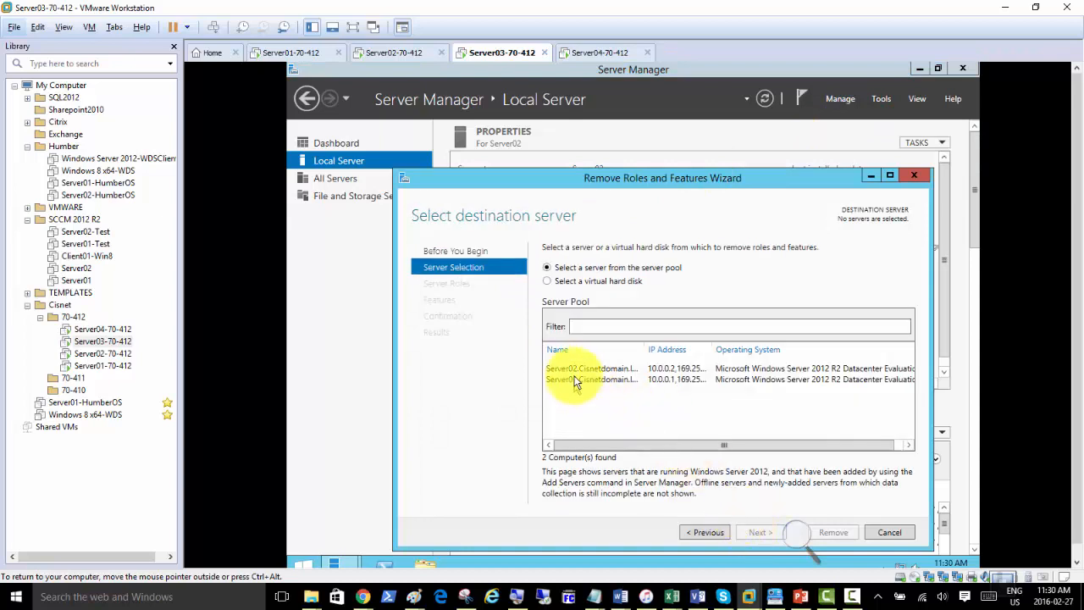
left_click(576, 368)
left_click(753, 532)
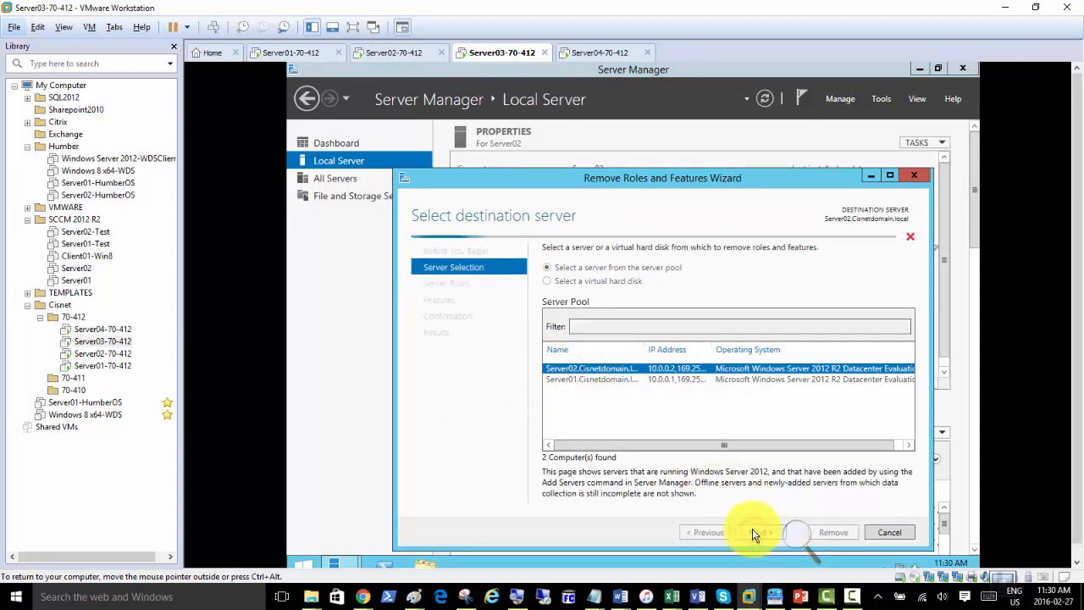
Move the wizard window, advance to the Features page, and return to Server02 to watch progress.
left_click_drag(616, 184, 564, 134)
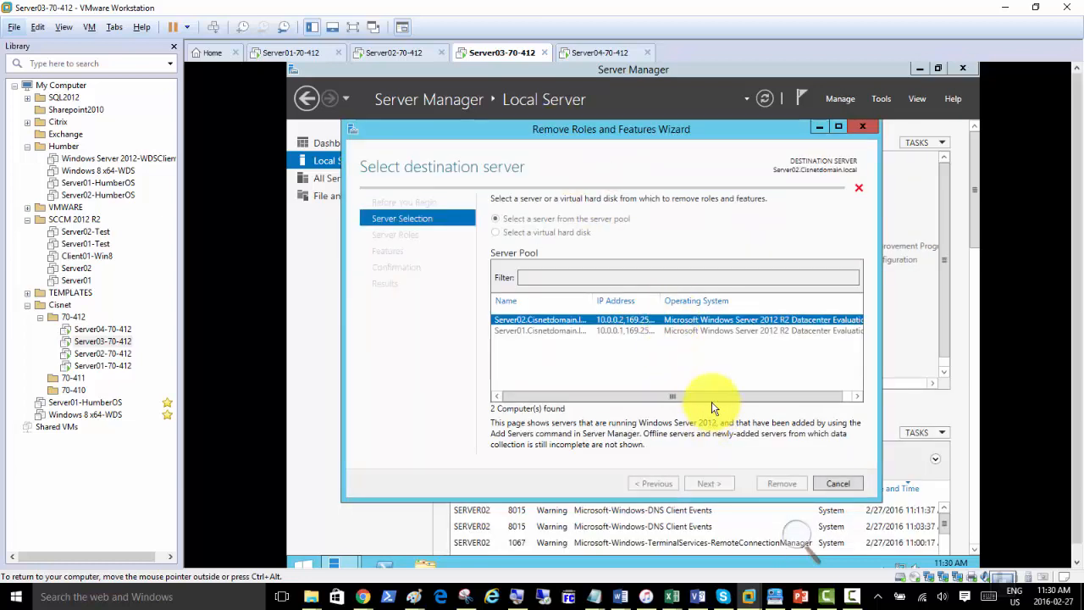
left_click(701, 484)
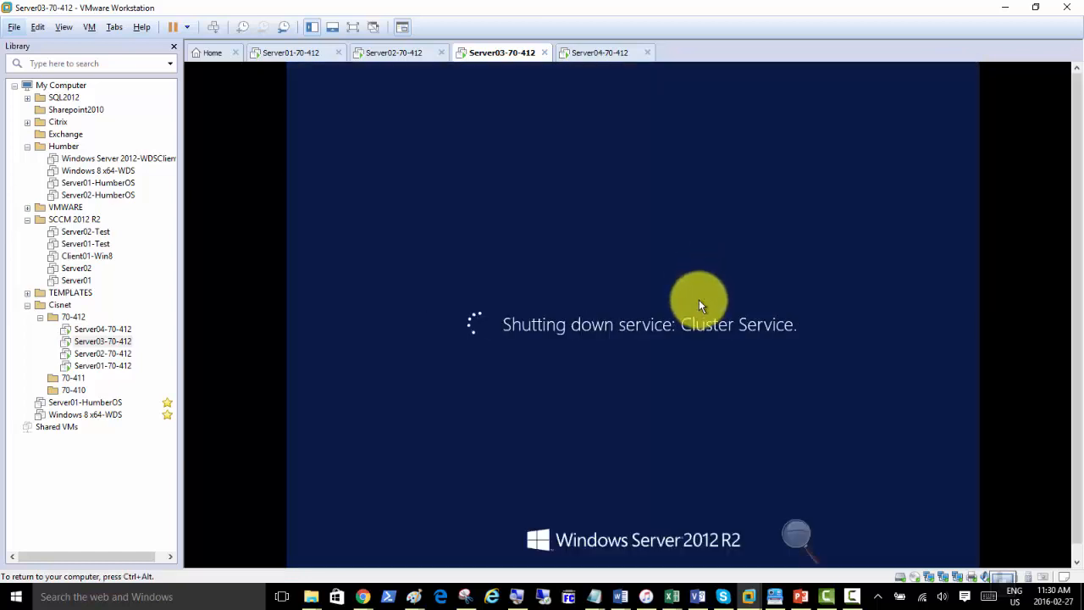
left_click(384, 54)
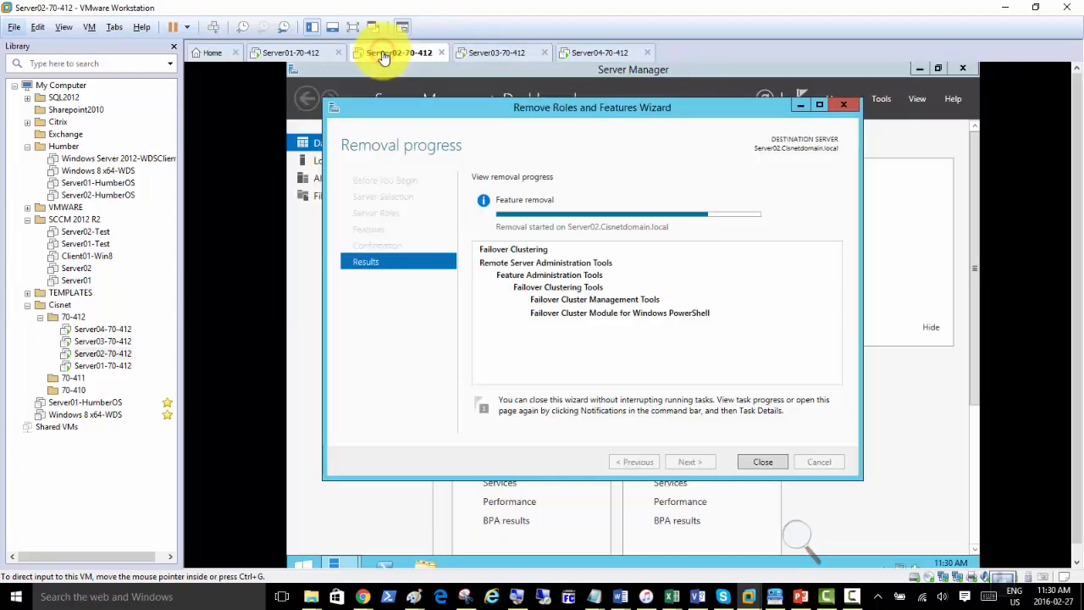
Sign in to Server04-70-412 with the account password.
left_click(598, 54)
left_click(212, 27)
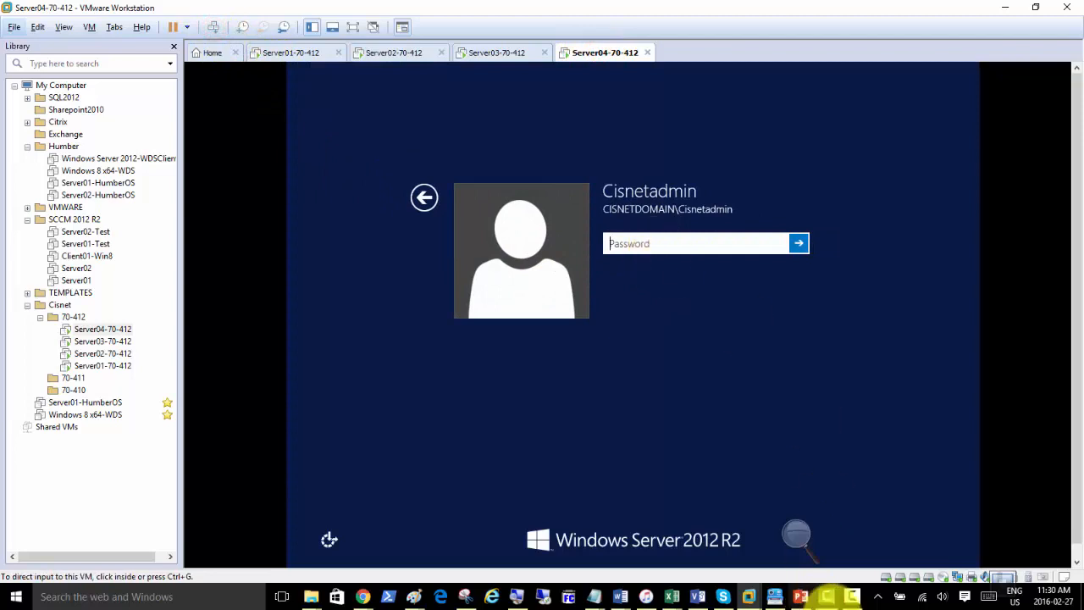
left_click(852, 597)
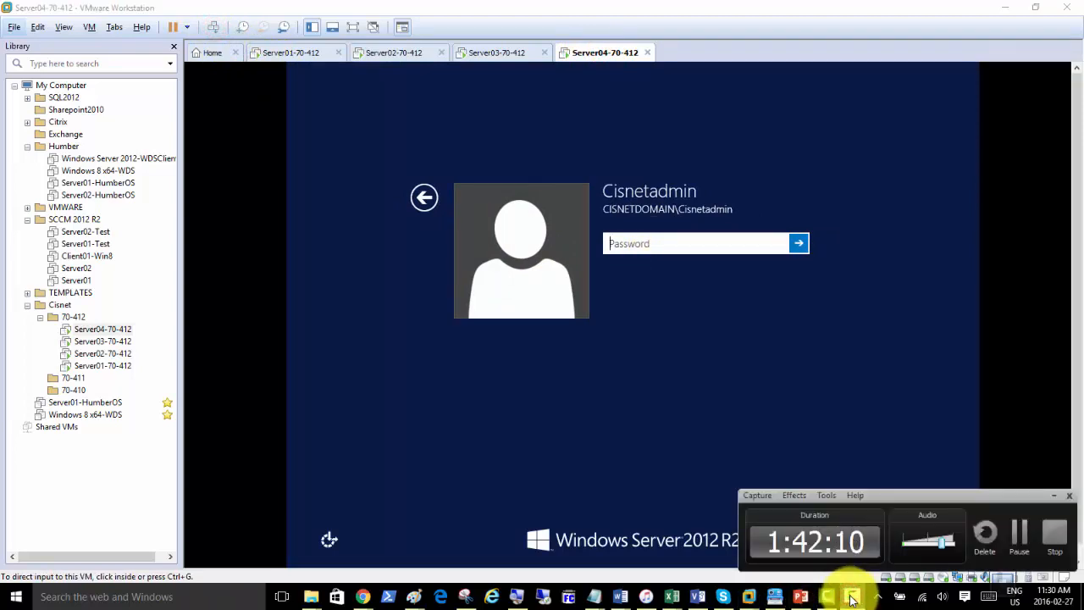
left_click(852, 598)
left_click(653, 243)
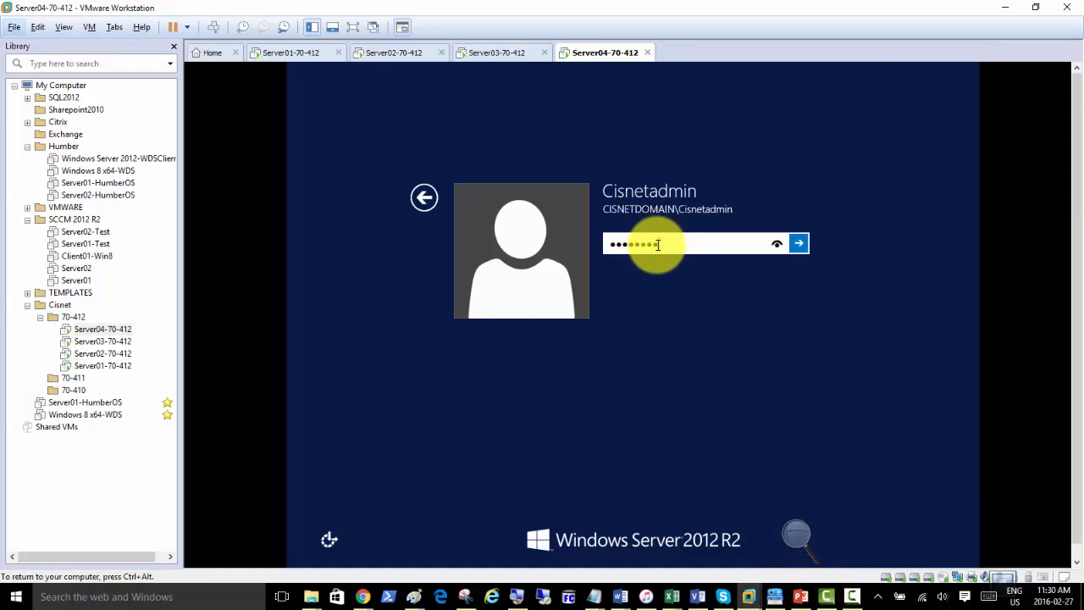
key("Return")
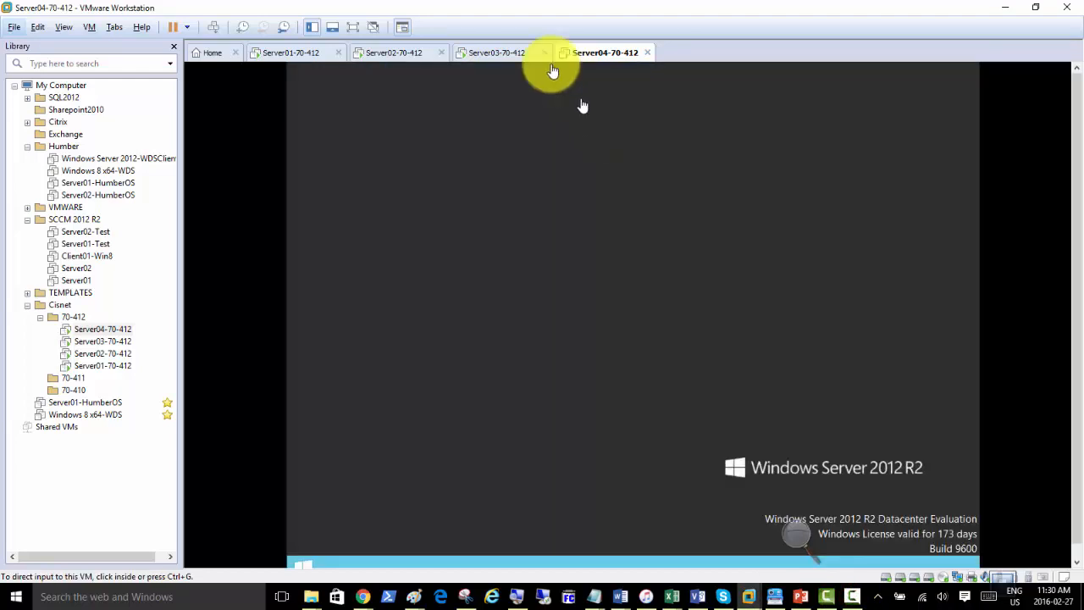
Check the Server01, Server02 and Server03 tabs, return to Server04, and preview the Paint windows.
left_click(272, 56)
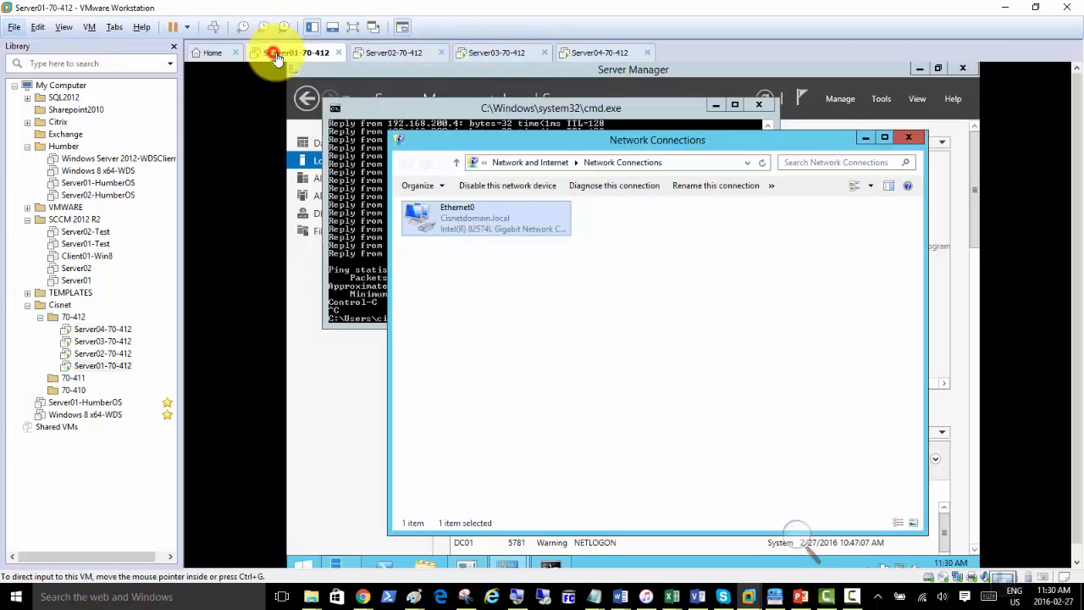
left_click(386, 52)
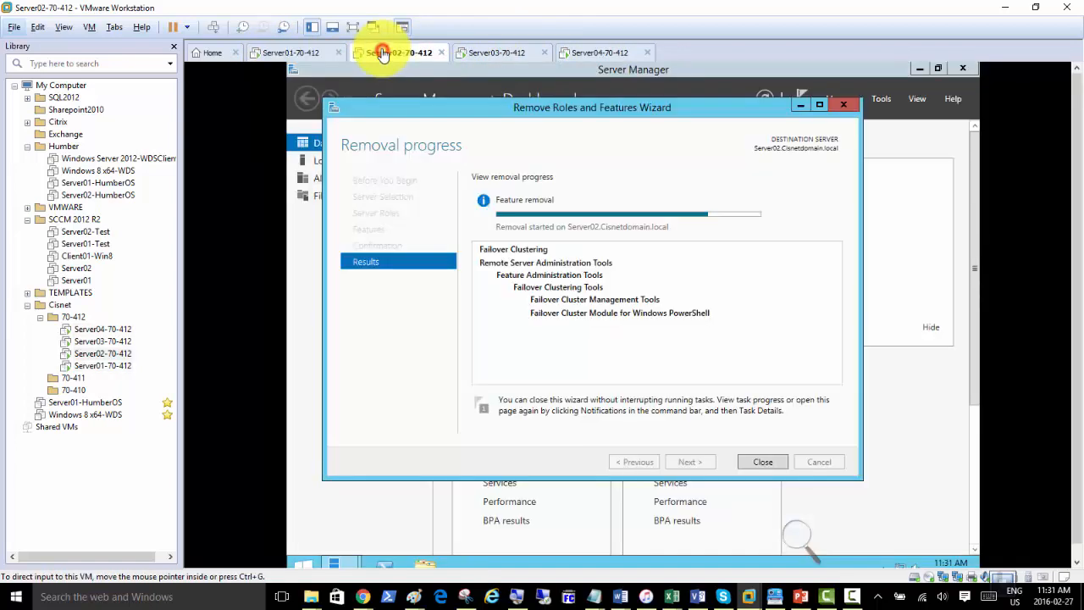
left_click(491, 53)
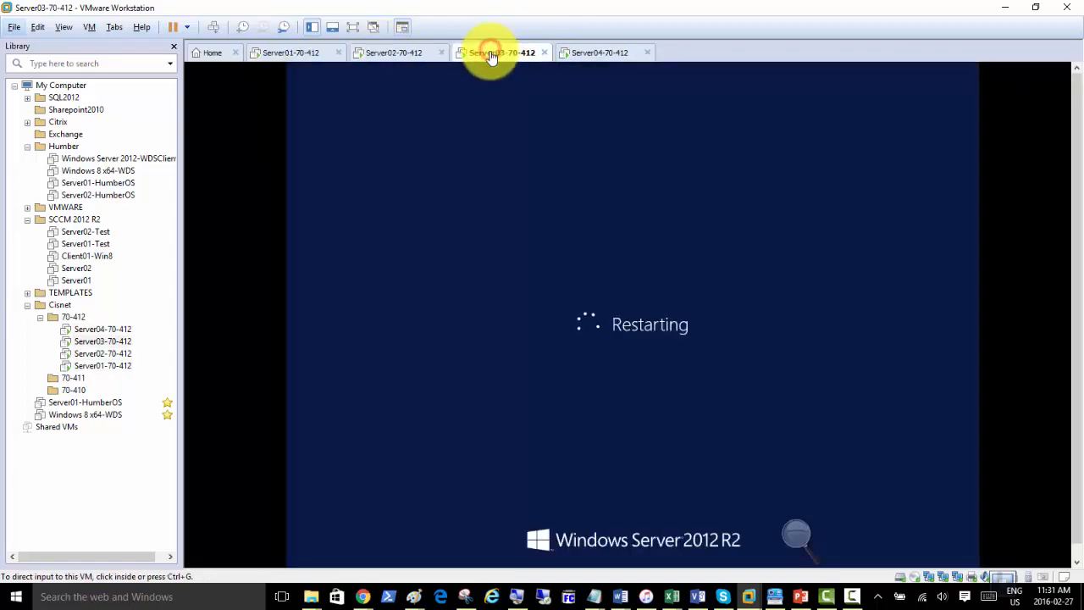
left_click(576, 55)
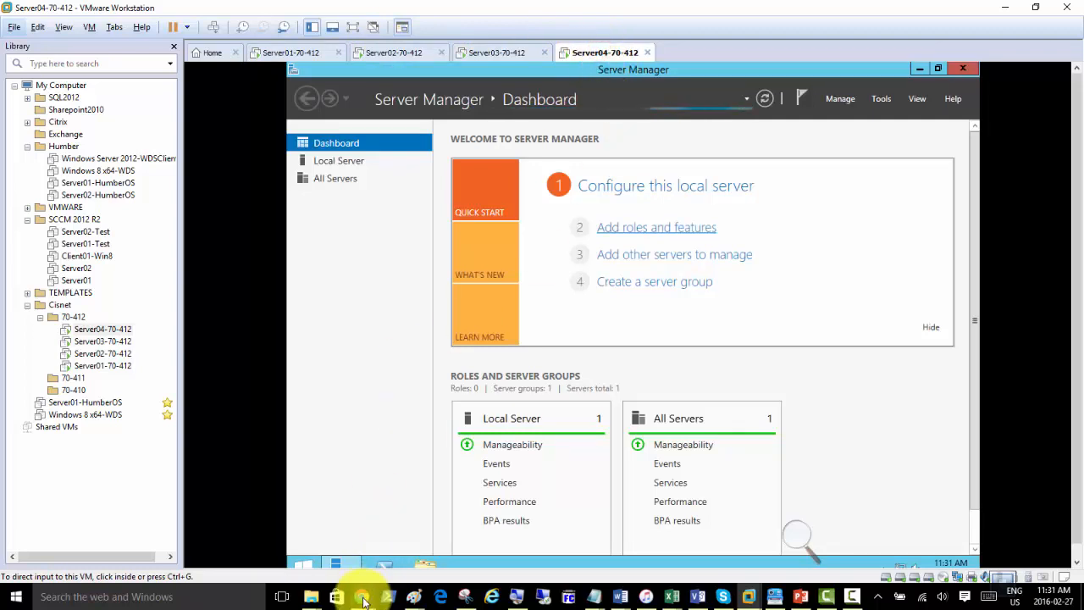
mouse_move(363, 600)
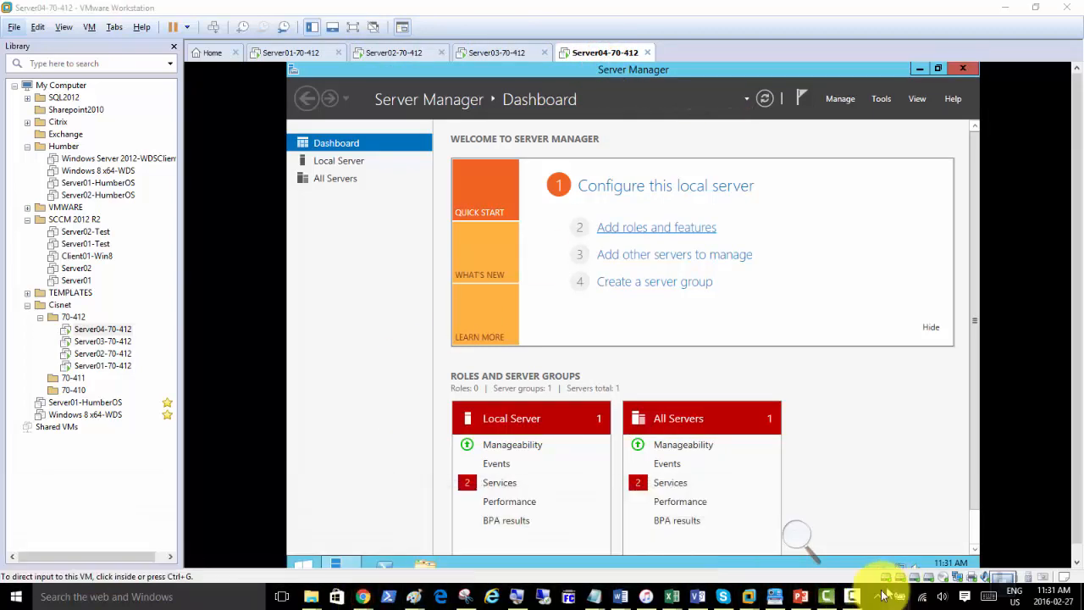
left_click(852, 597)
left_click(1005, 538)
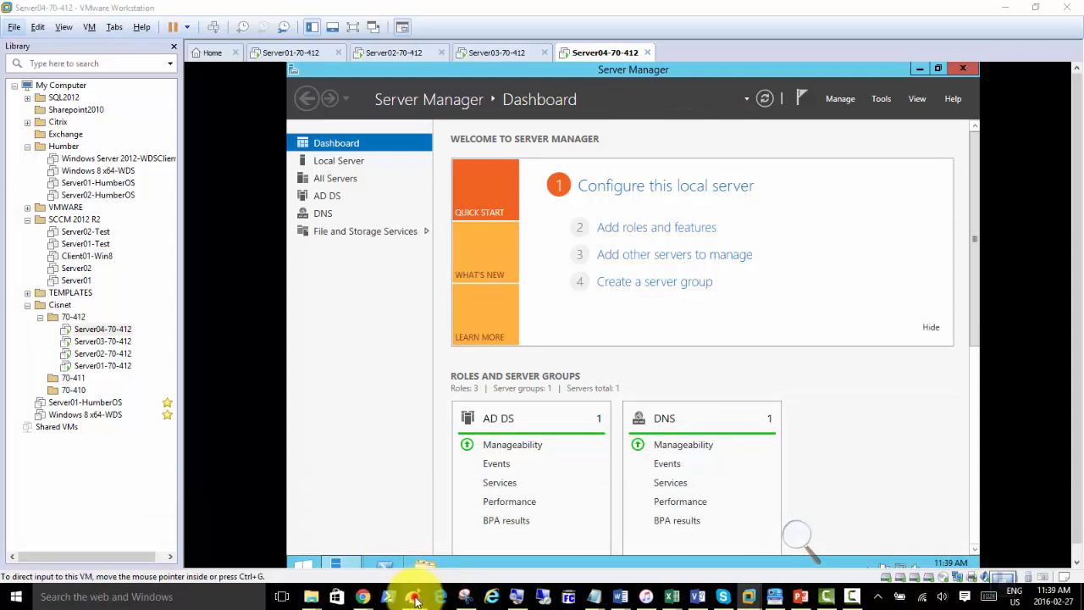
left_click(414, 597)
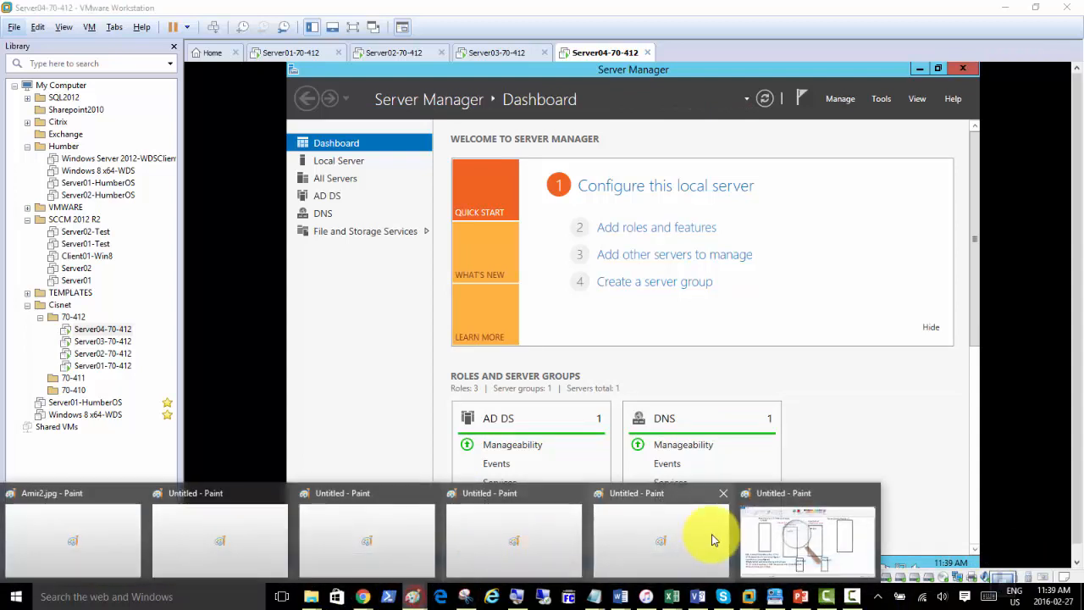
Bring the domain plan diagram forward and tick Parent Domain and Root DC in red.
left_click(745, 503)
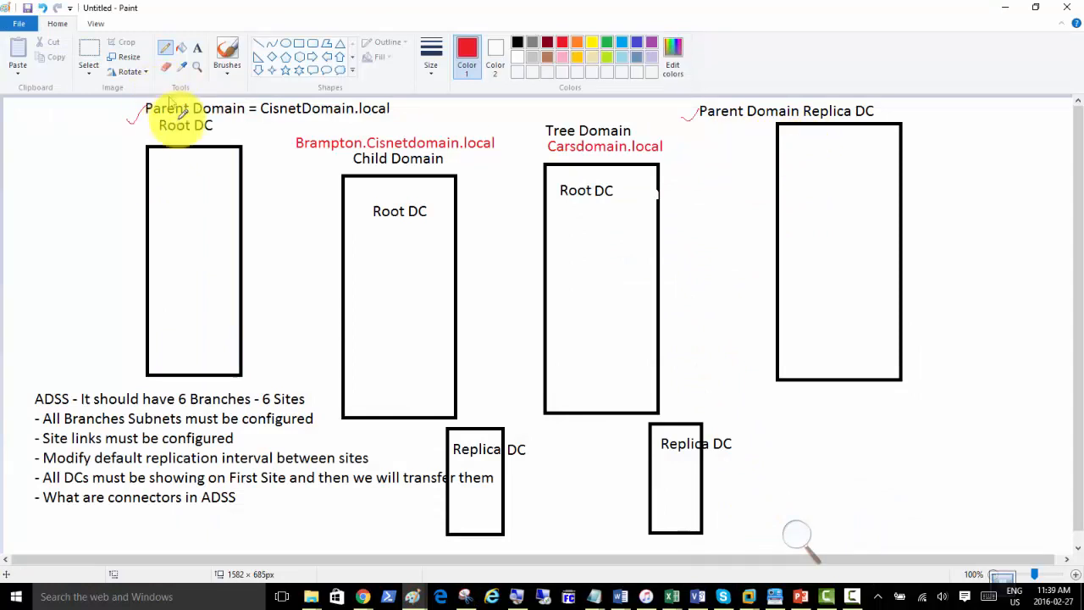
mouse_move(126, 130)
left_mouse_down()
mouse_move(157, 118)
mouse_move(145, 104)
left_mouse_up()
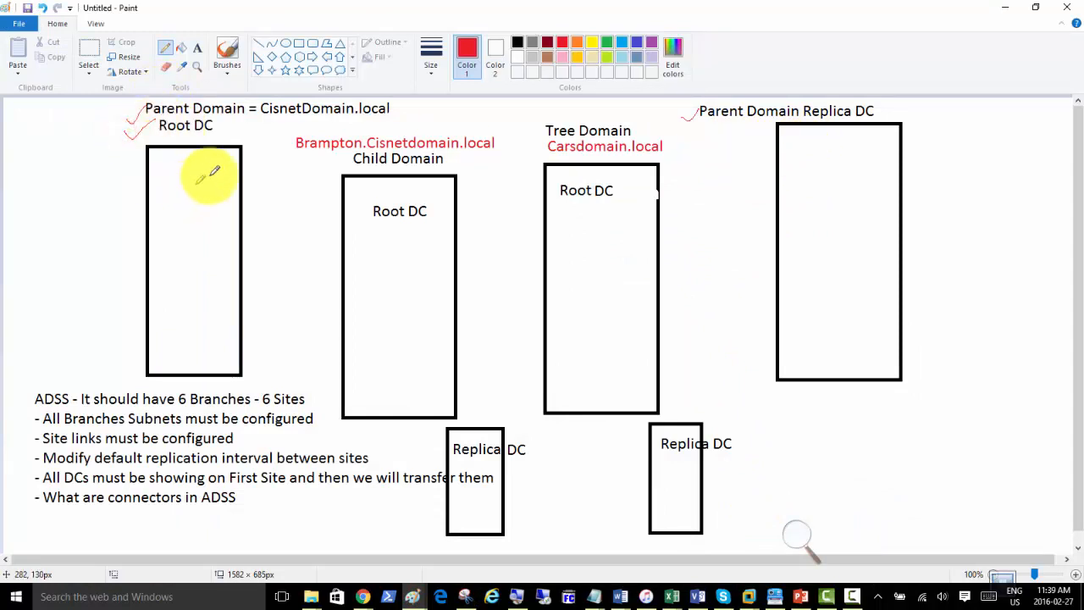
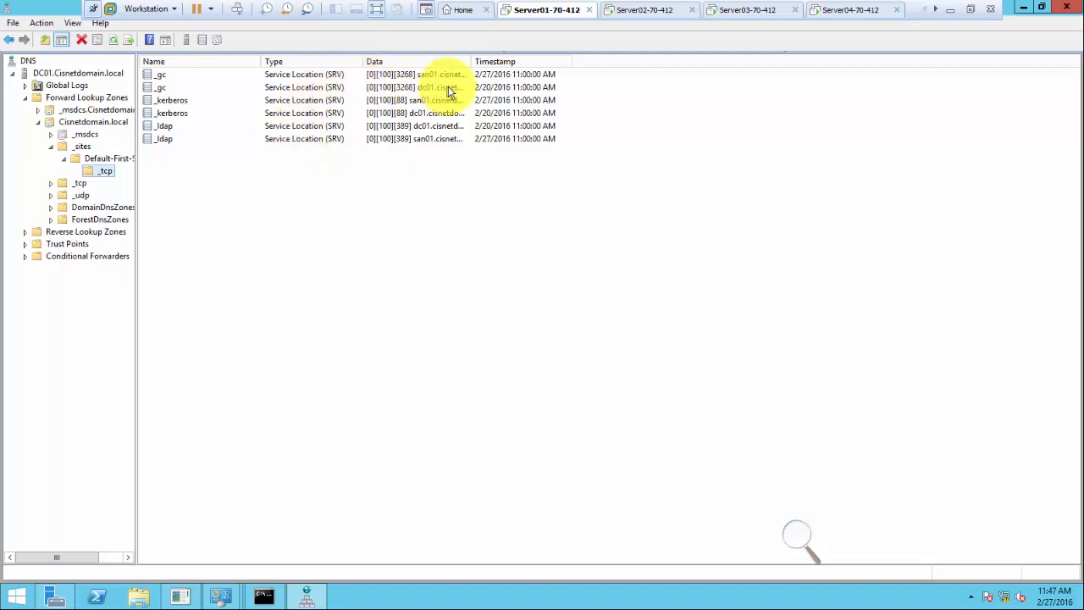
Widen the Data column and compare the san01 and dc01 _gc and _kerberos SRV records.
left_click_drag(472, 62, 516, 64)
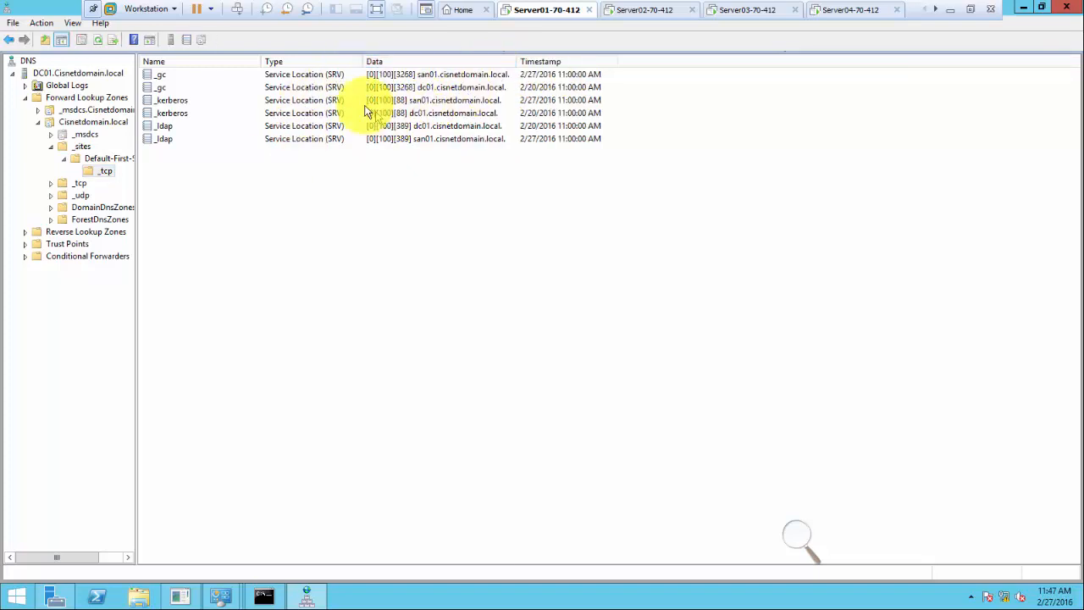
left_click(327, 75)
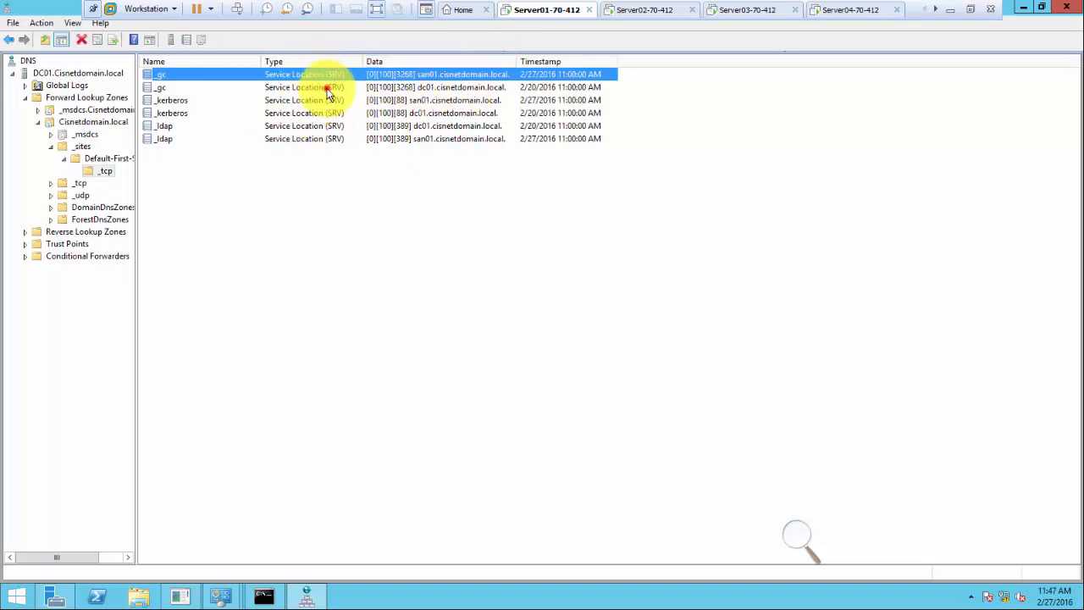
left_click(327, 88)
left_click(326, 101)
left_click(322, 116)
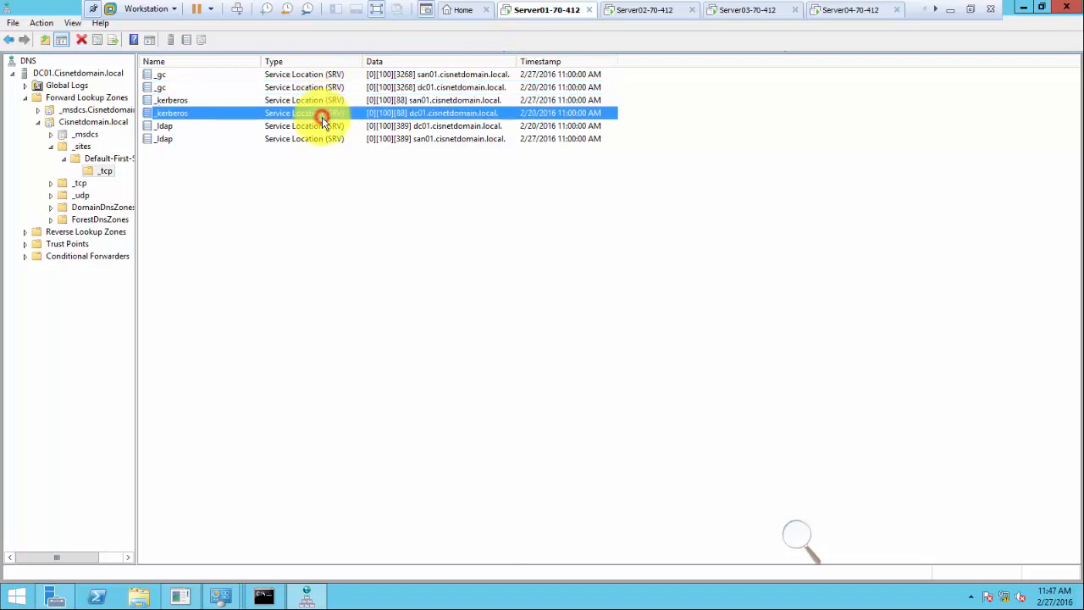
left_click(417, 100)
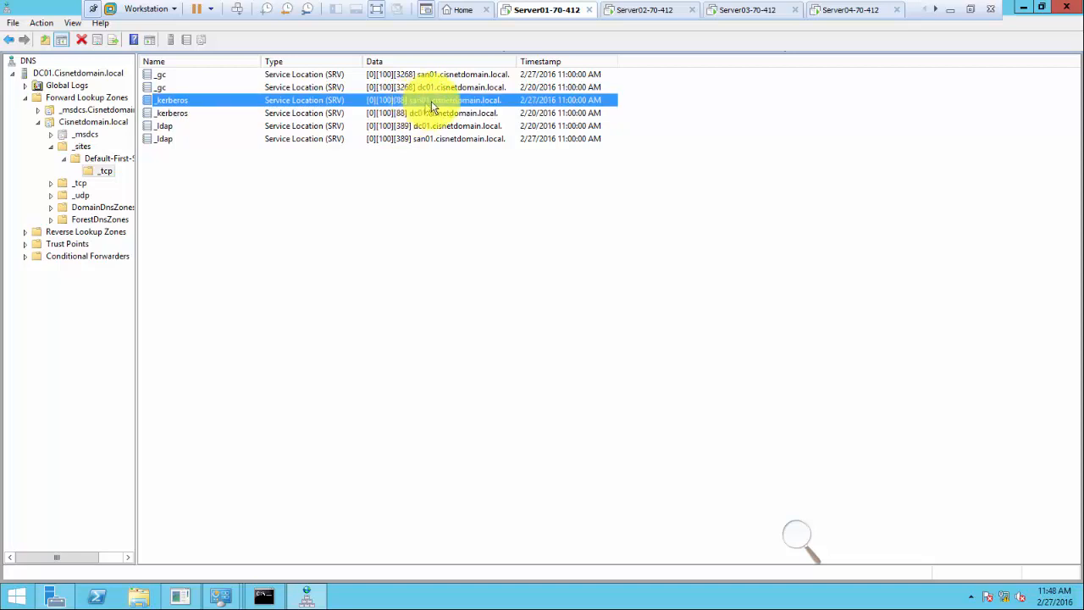
left_click(427, 89)
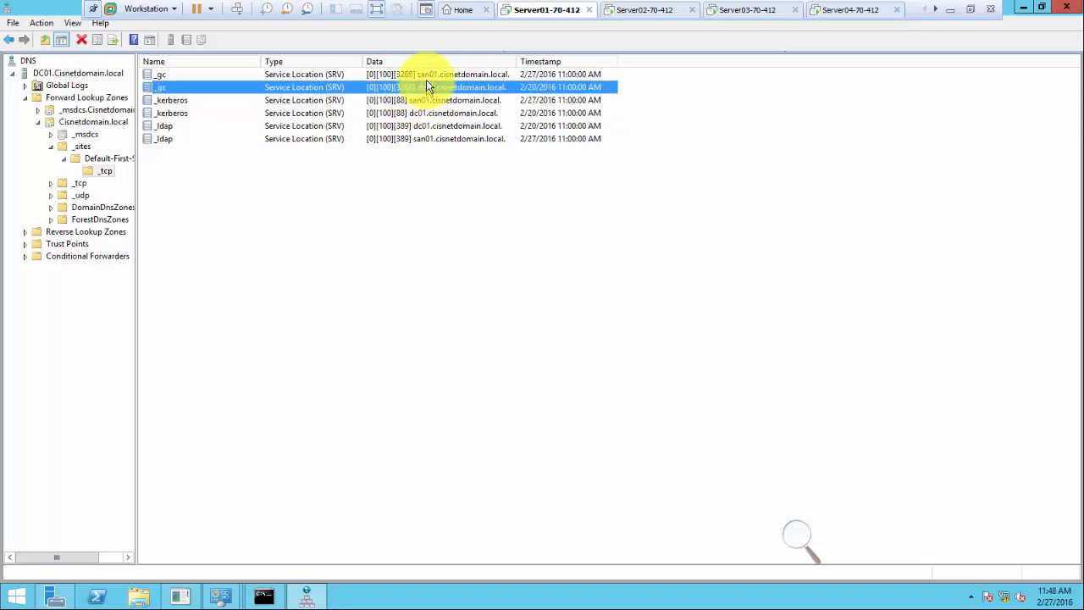
left_click(428, 75)
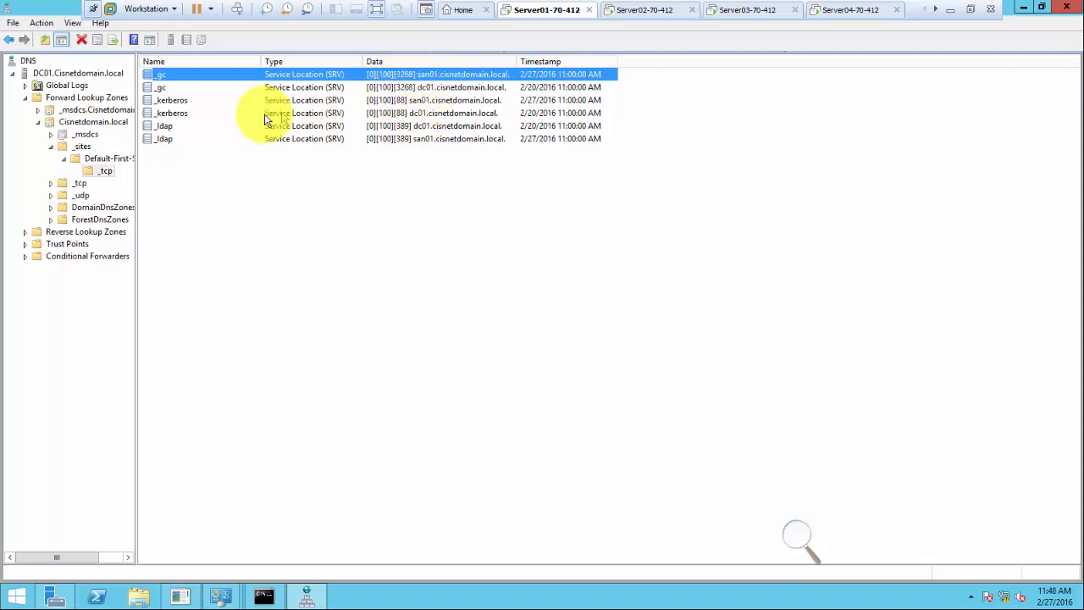
Recheck the dc01 _ldap, _kerberos and _gc records against san01's _kerberos and _gc entries.
left_click(173, 88)
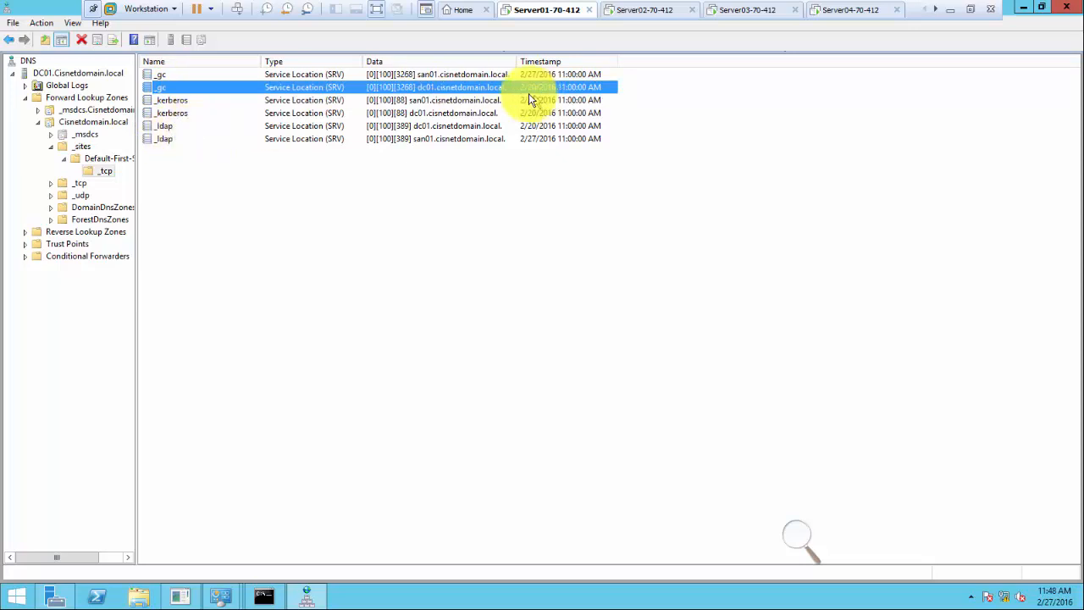
left_click(174, 127)
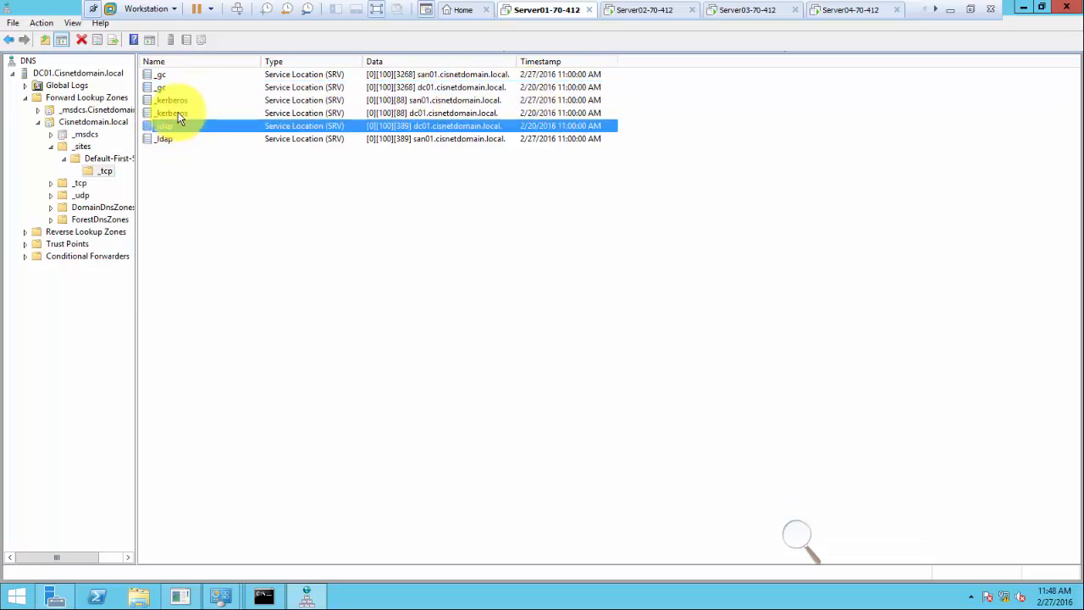
left_click(187, 113)
left_click(182, 100)
left_click(168, 87)
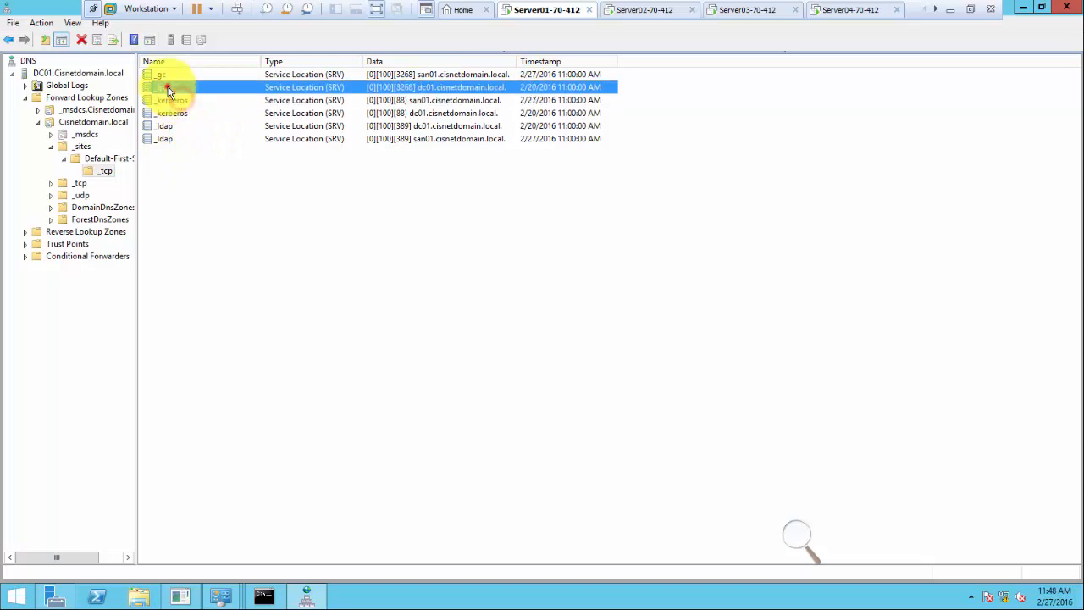
left_click(168, 76)
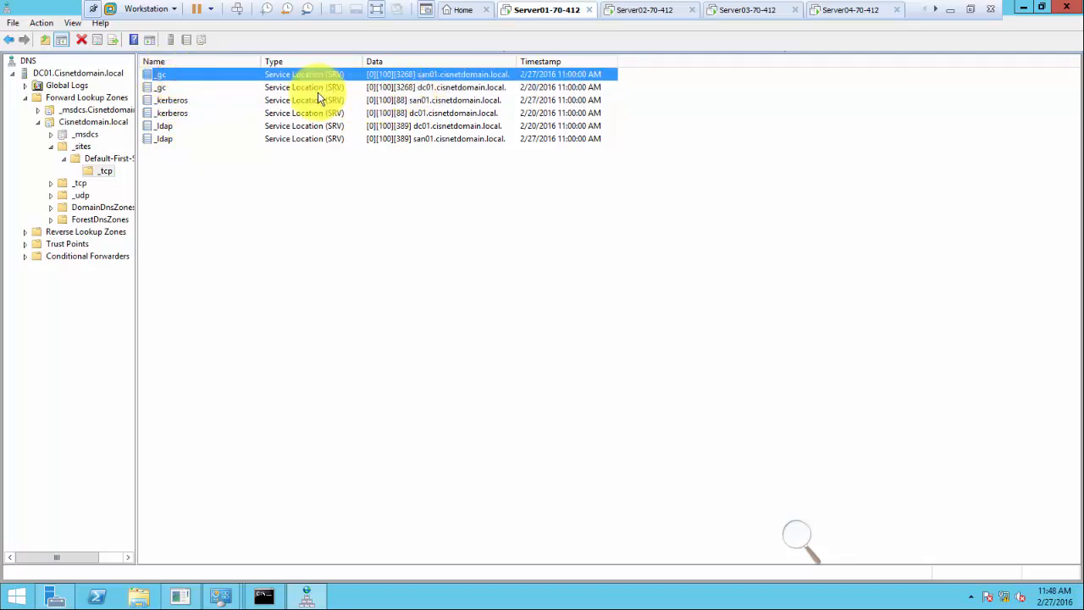
left_click(429, 87)
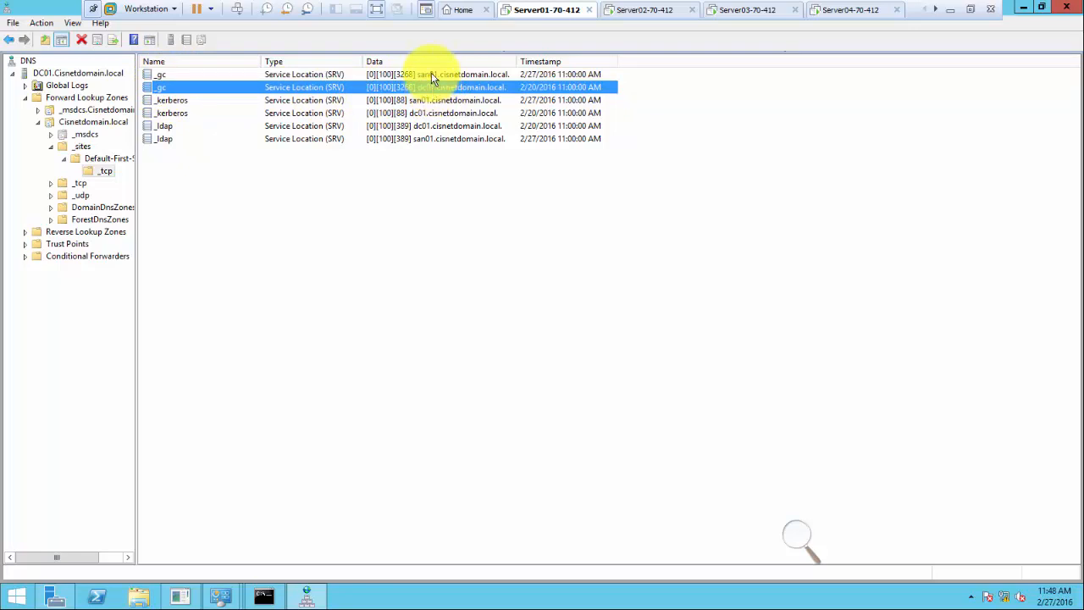
left_click(432, 74)
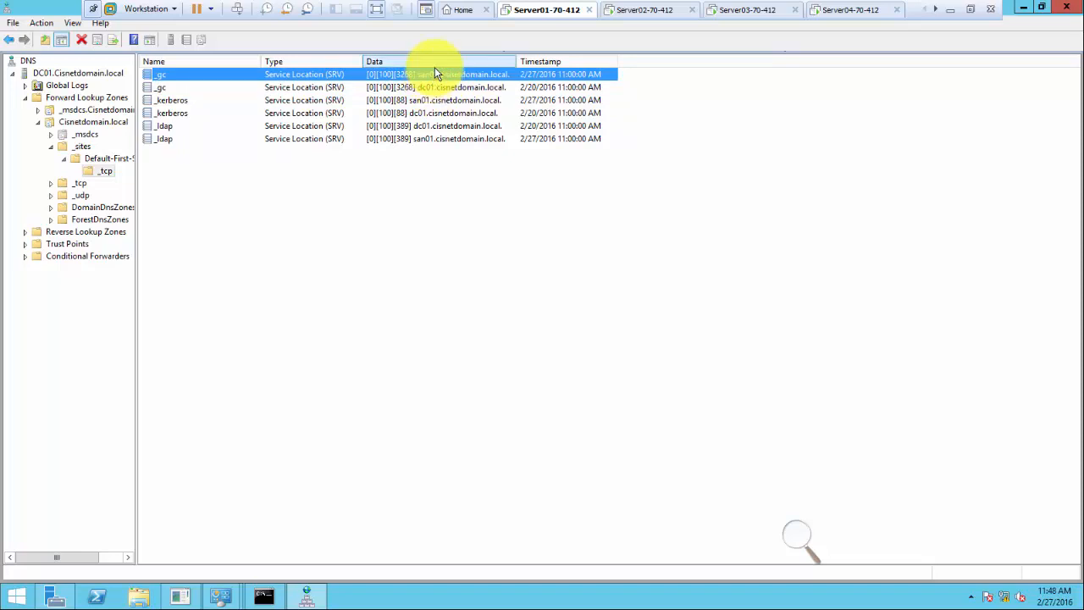
Return to Server01, dismiss the monitor layout error, close DNS Manager and open Server Manager's Tools list.
left_click(842, 11)
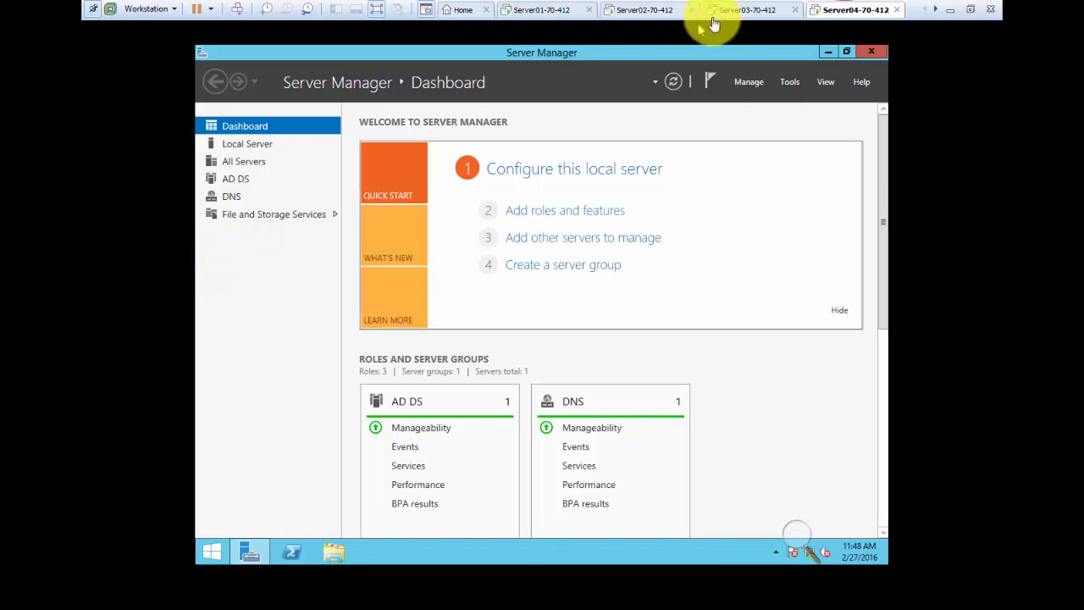
left_click(523, 17)
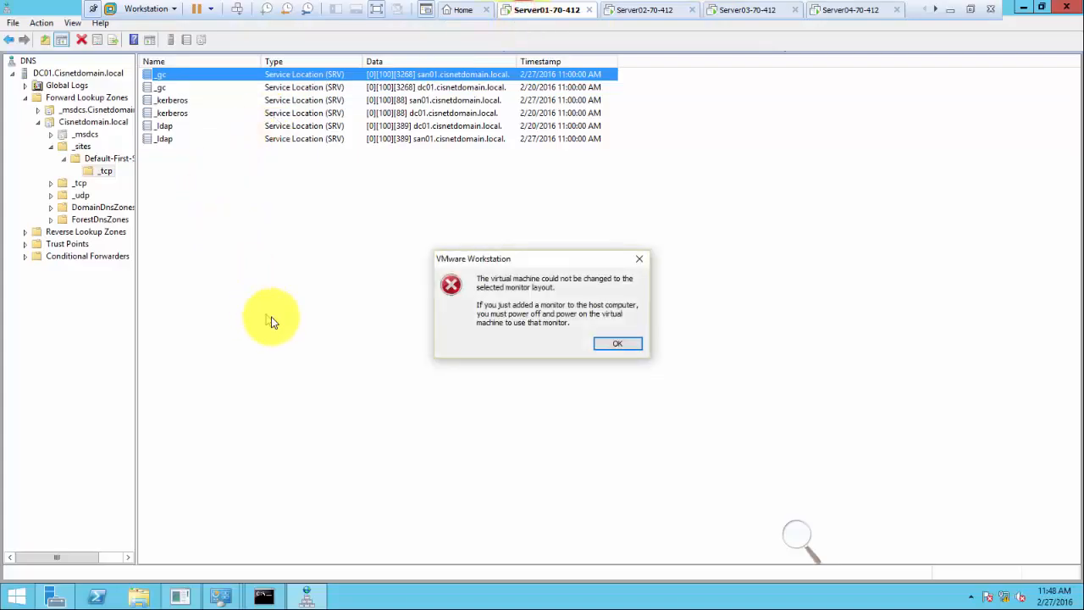
left_click(615, 345)
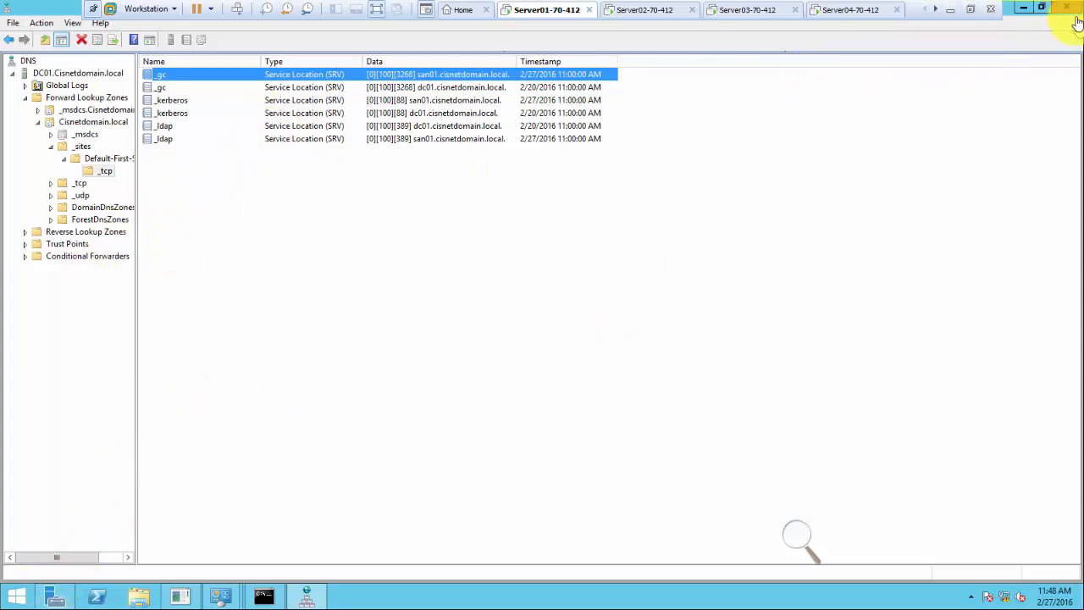
left_click(1024, 8)
left_click(984, 37)
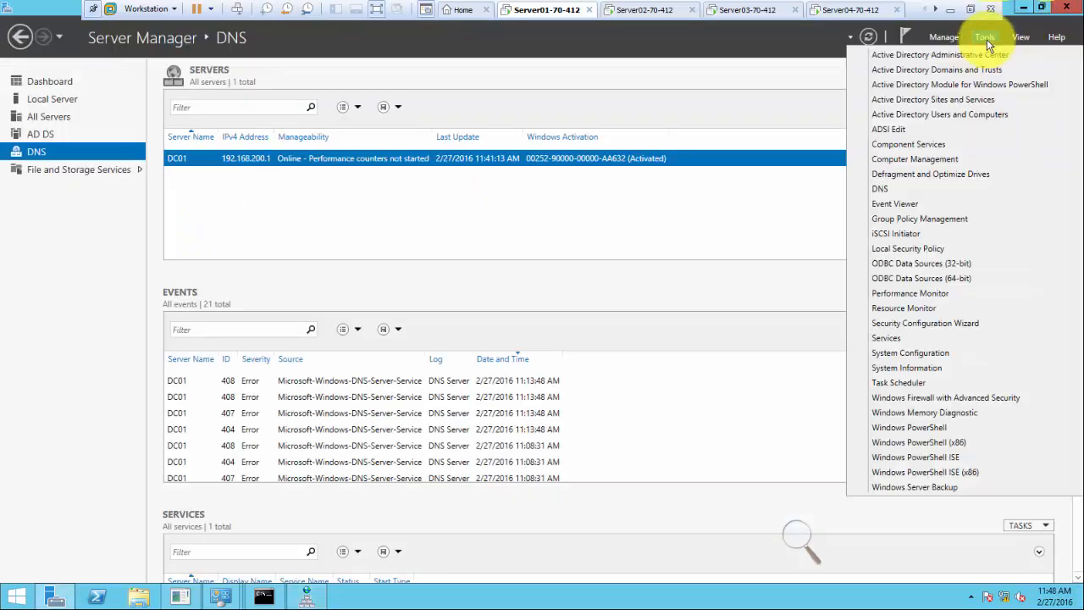
Launch Active Directory Sites and Services maximized and expand the Sites container.
left_click(954, 101)
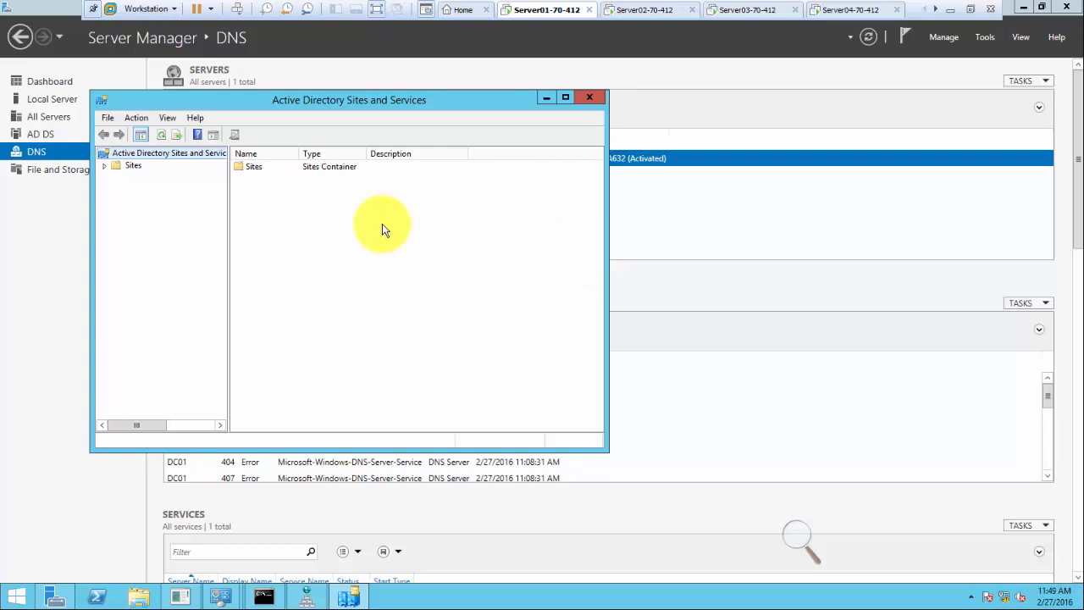
left_click(236, 101)
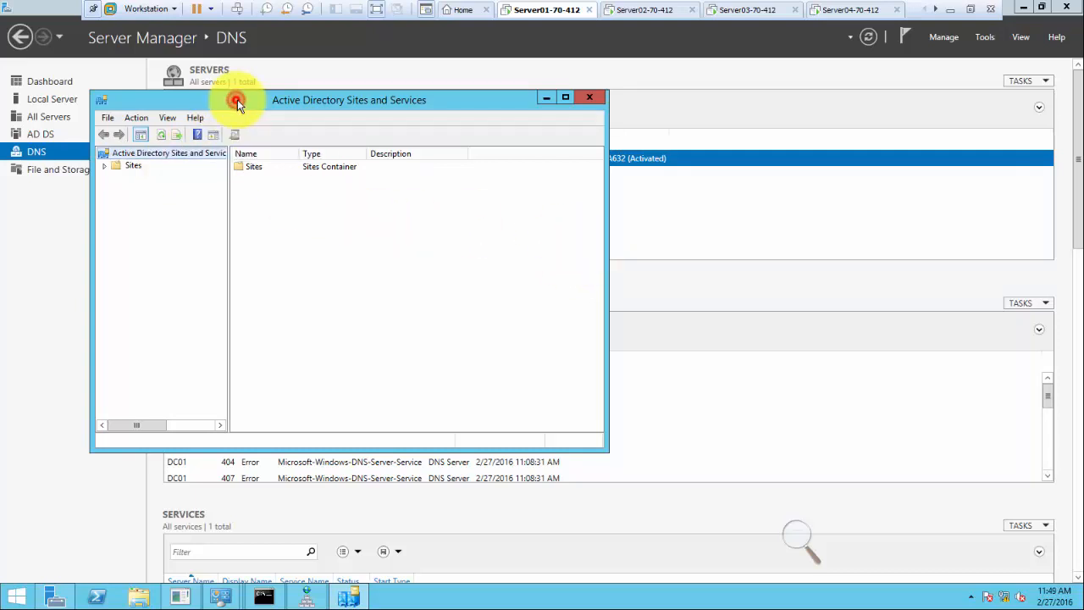
double_click(237, 102)
double_click(36, 71)
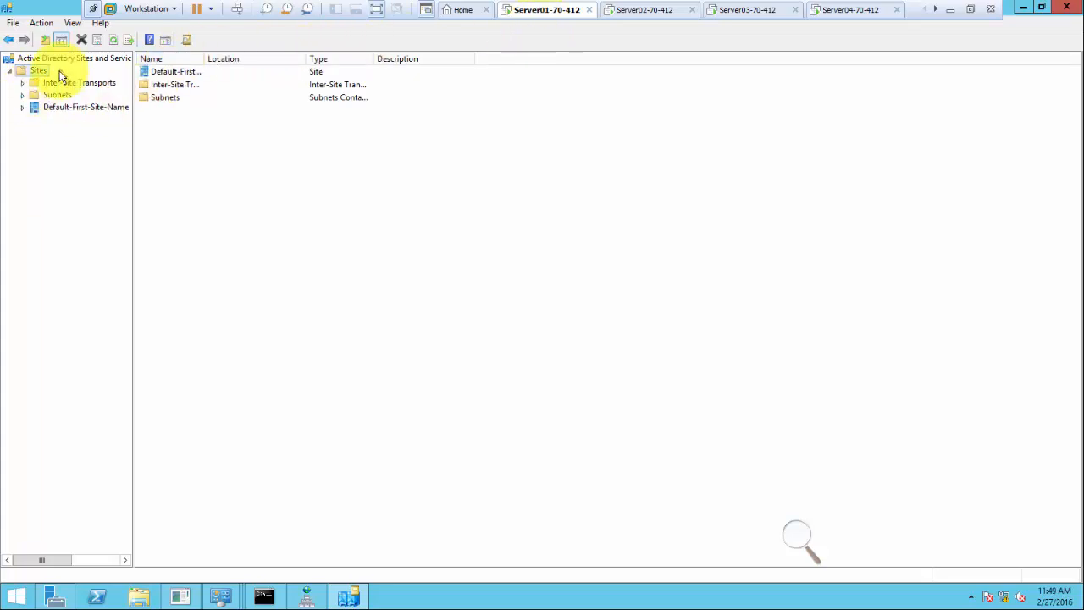
Widen the tree pane and expand Default-First-Site-Name's Servers to list DC01 and SAN01.
left_click_drag(133, 93, 217, 113)
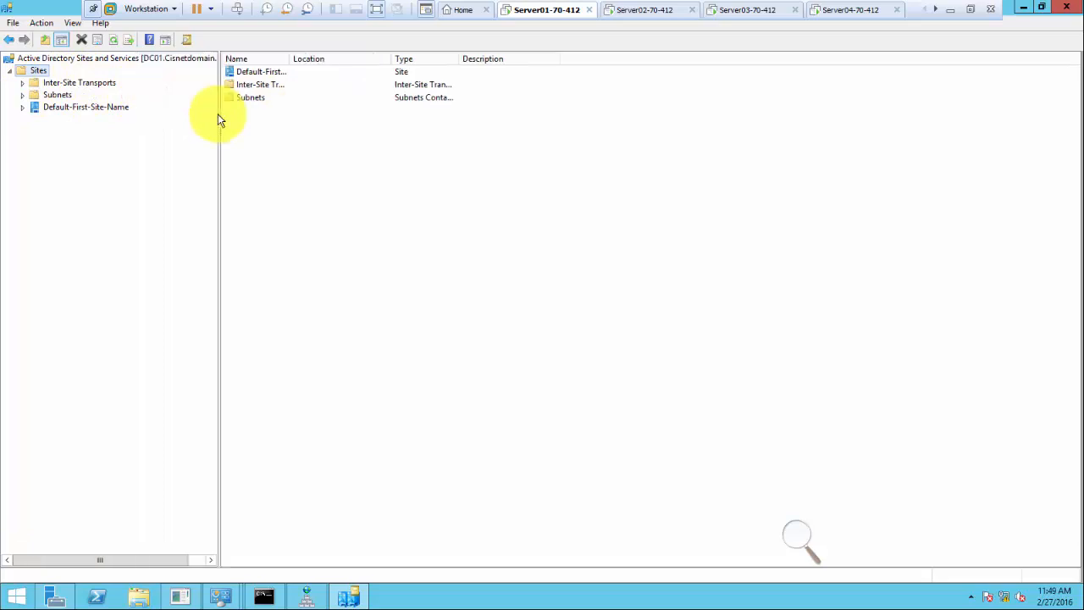
double_click(290, 59)
double_click(49, 107)
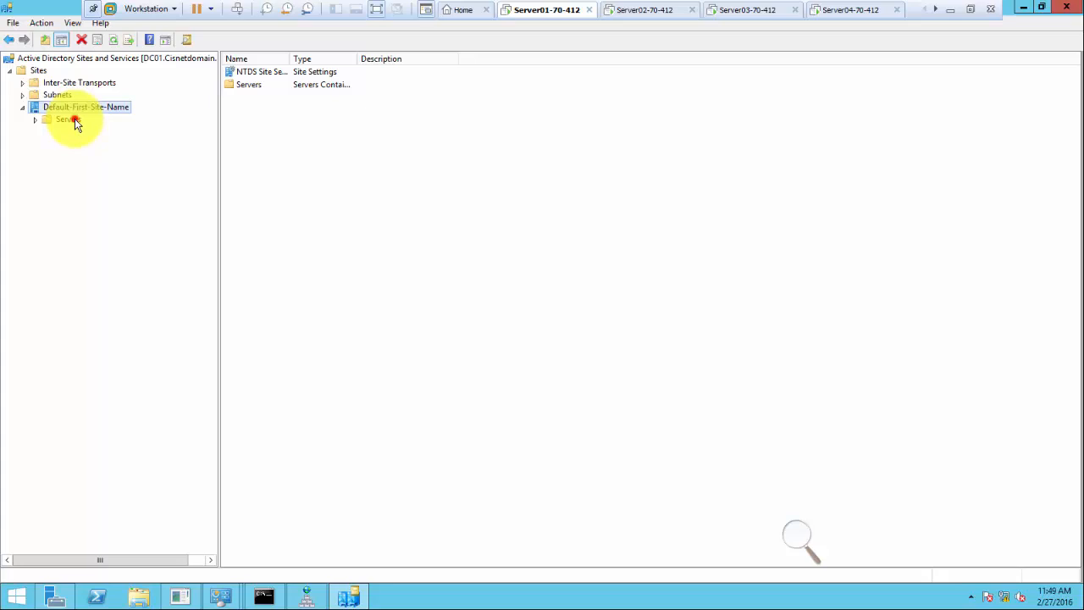
double_click(72, 119)
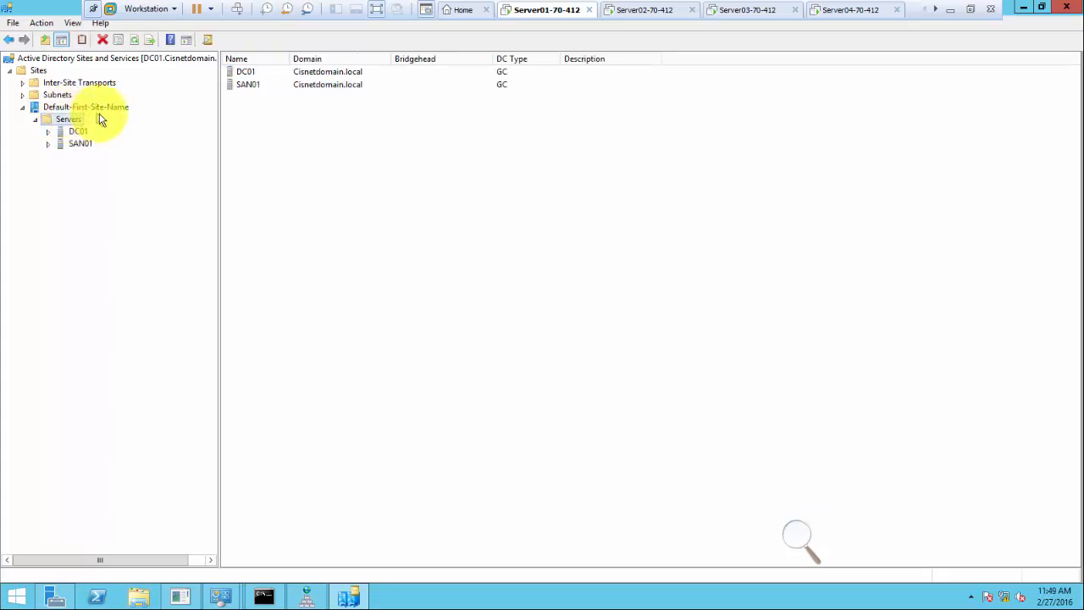
Show DC01's NTDS Settings replication connection from SAN01 and bring up the Magnifier controls.
left_click(48, 131)
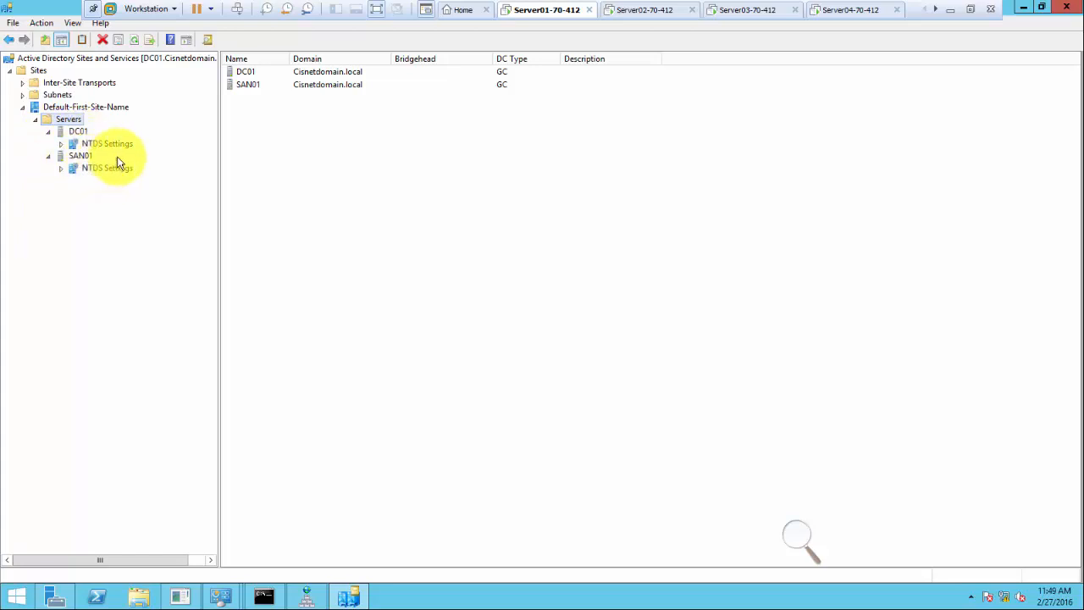
left_click(115, 144)
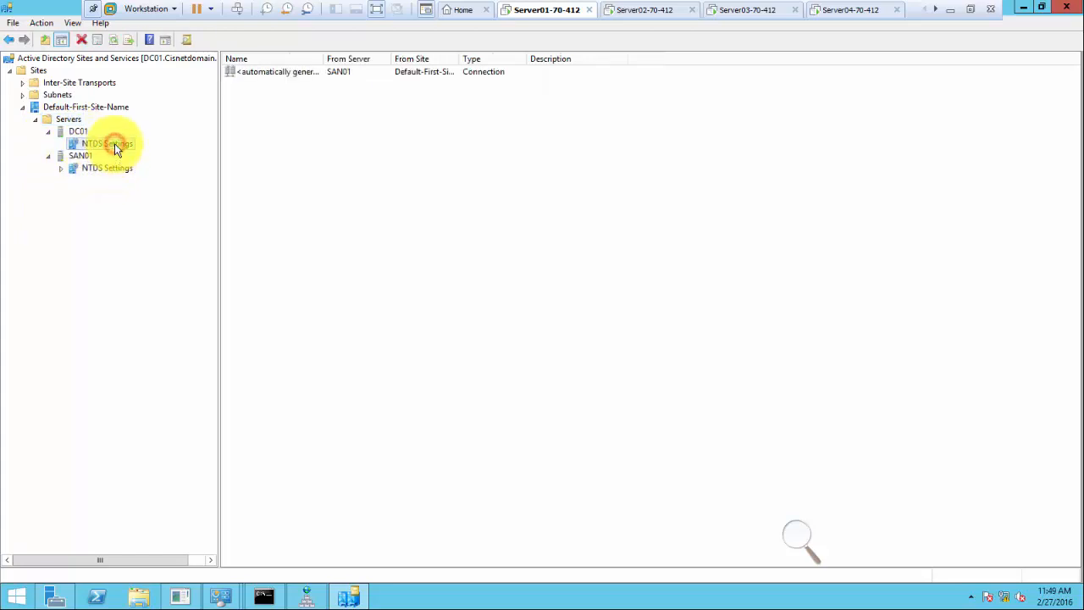
double_click(323, 59)
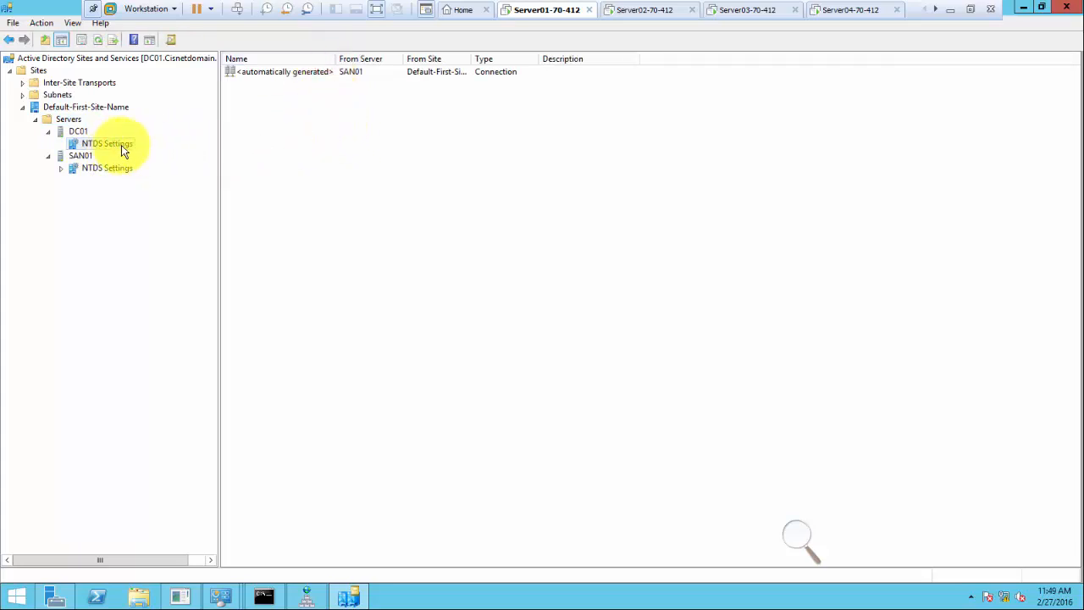
left_click(80, 133)
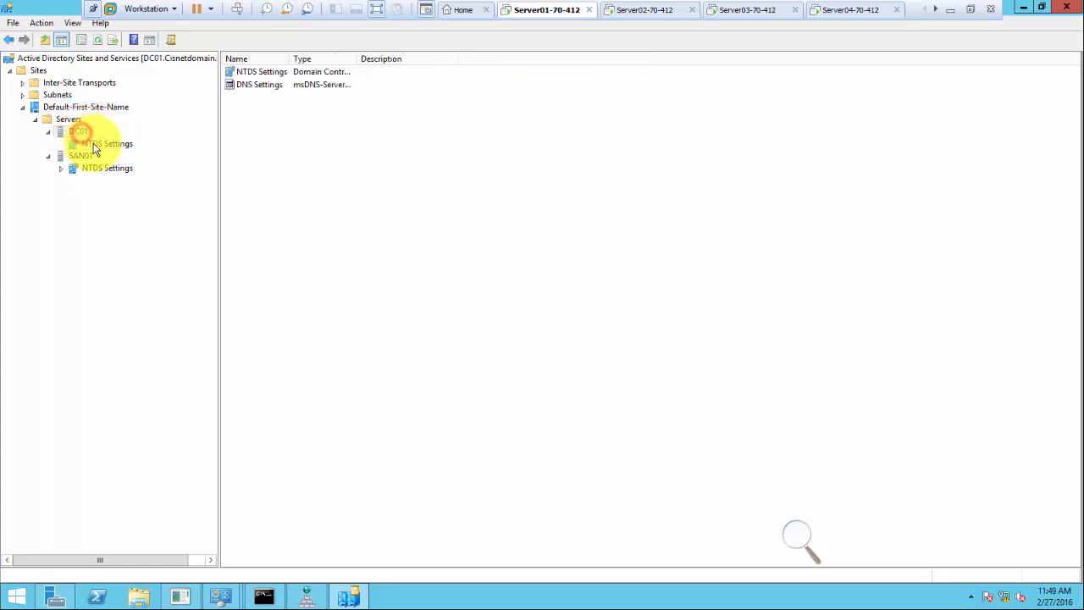
left_click(93, 144)
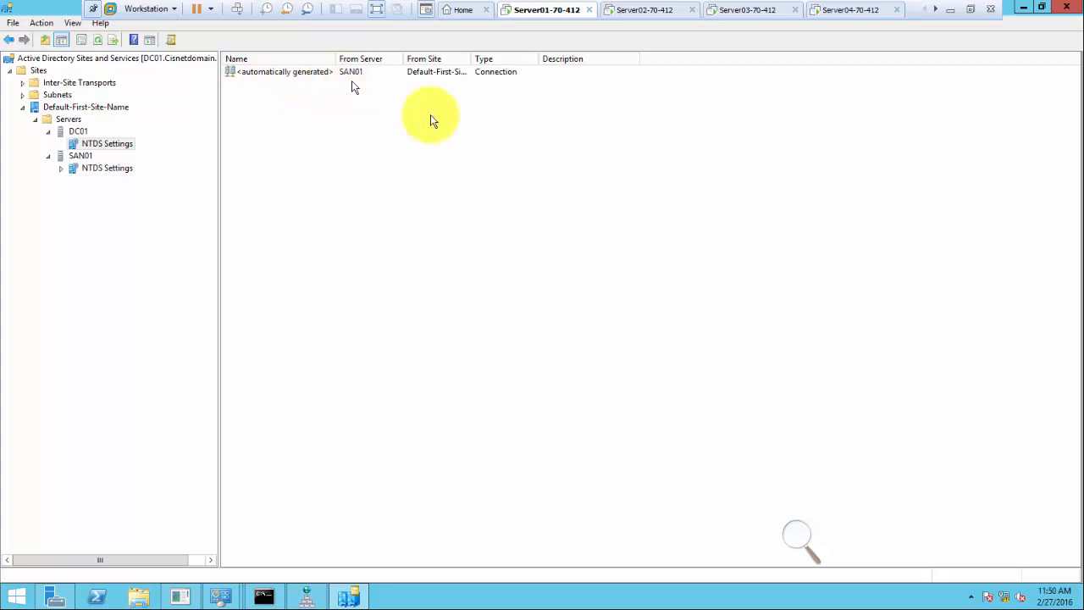
left_click(791, 538)
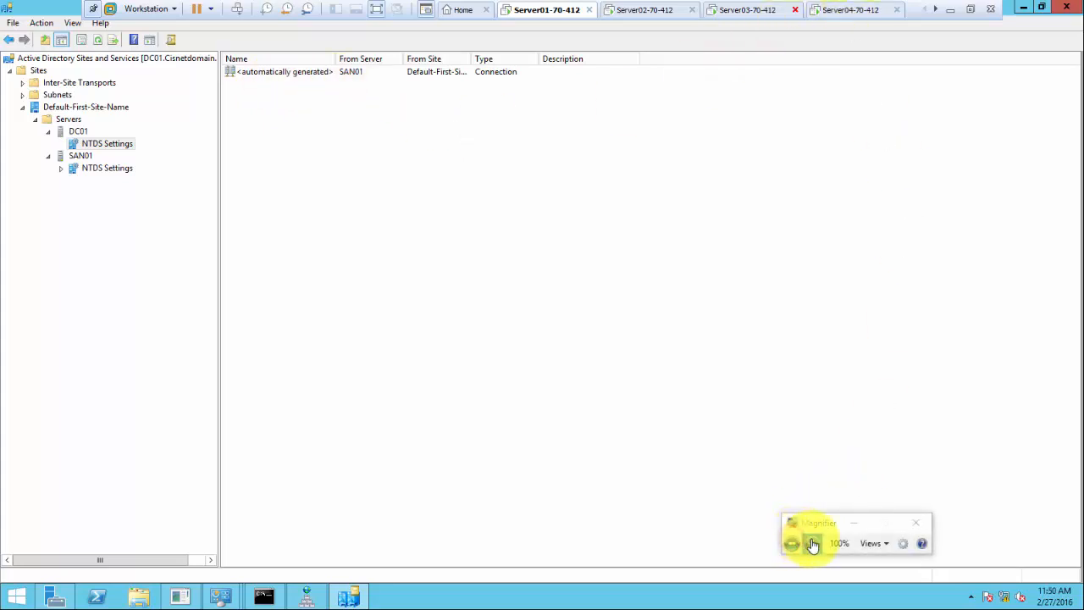
Zoom the screen to 200% and view SAN01's and DC01's NTDS Settings replication connections.
left_click(812, 543)
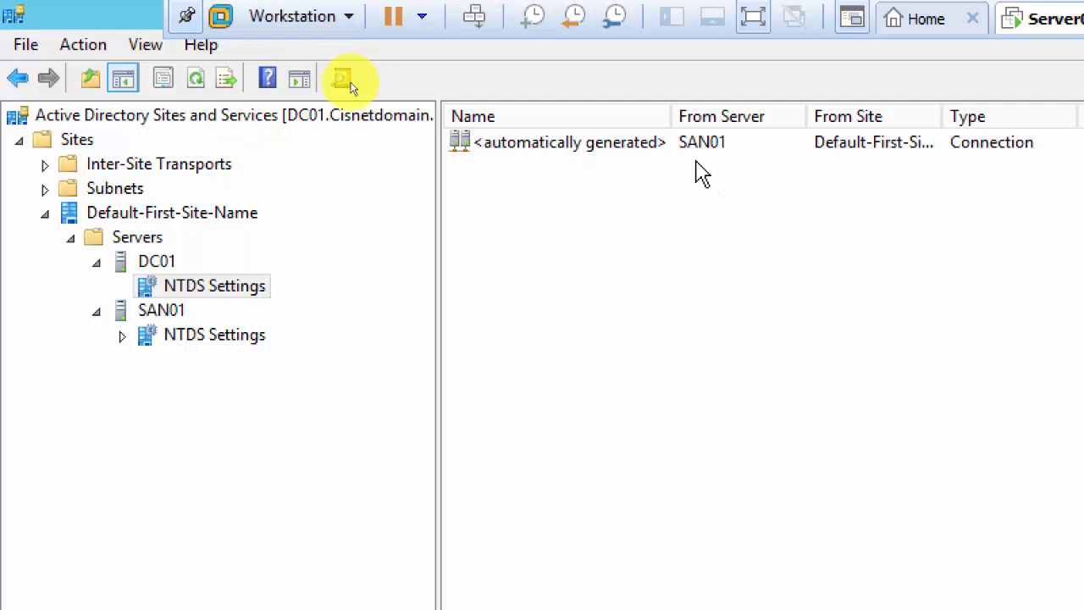
left_click(172, 268)
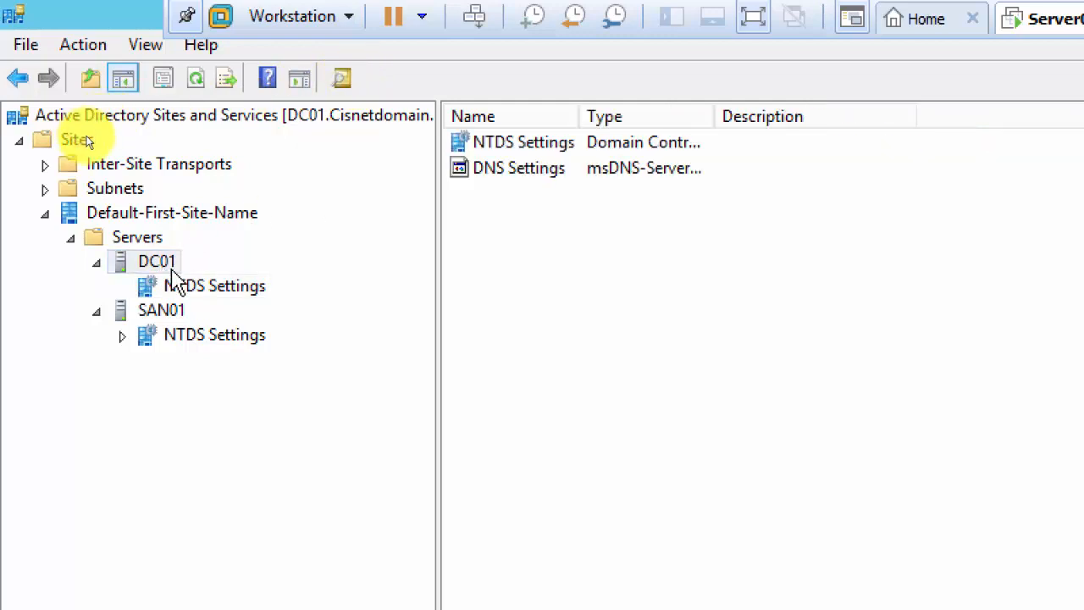
left_click(176, 310)
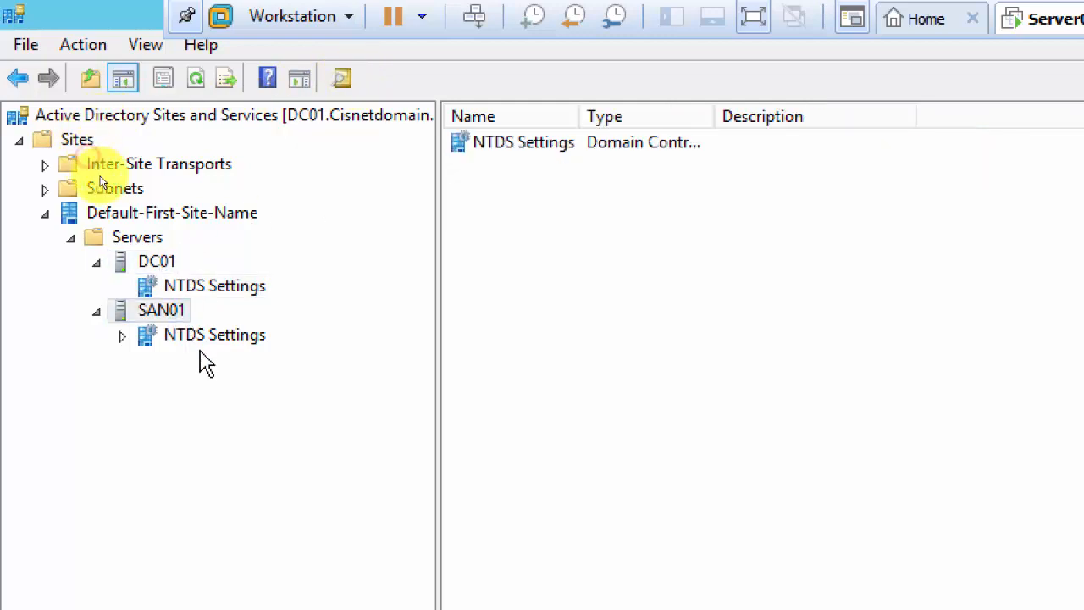
left_click(211, 338)
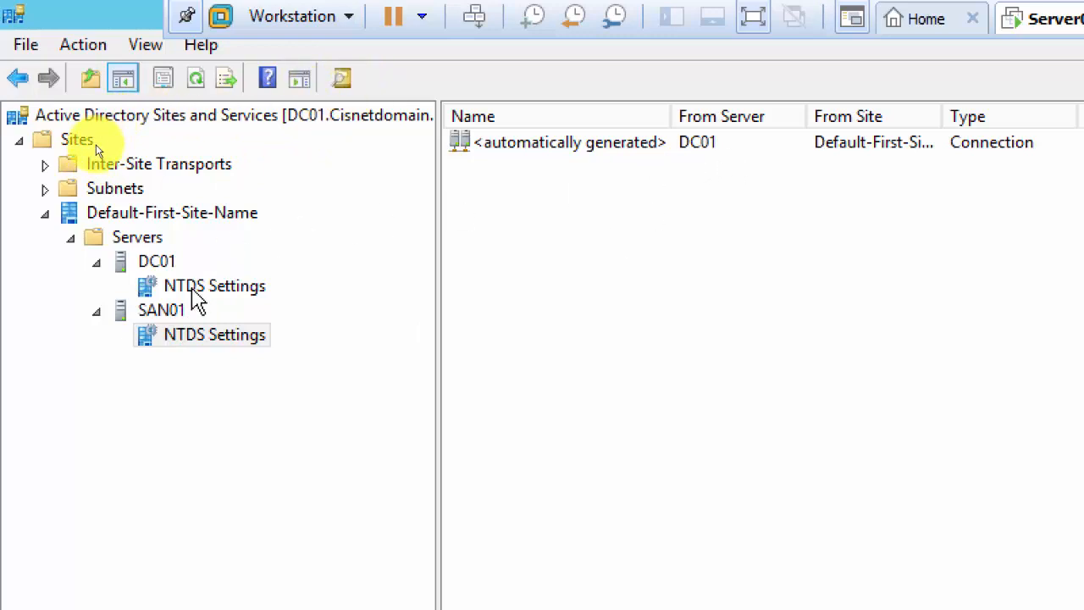
left_click(216, 292)
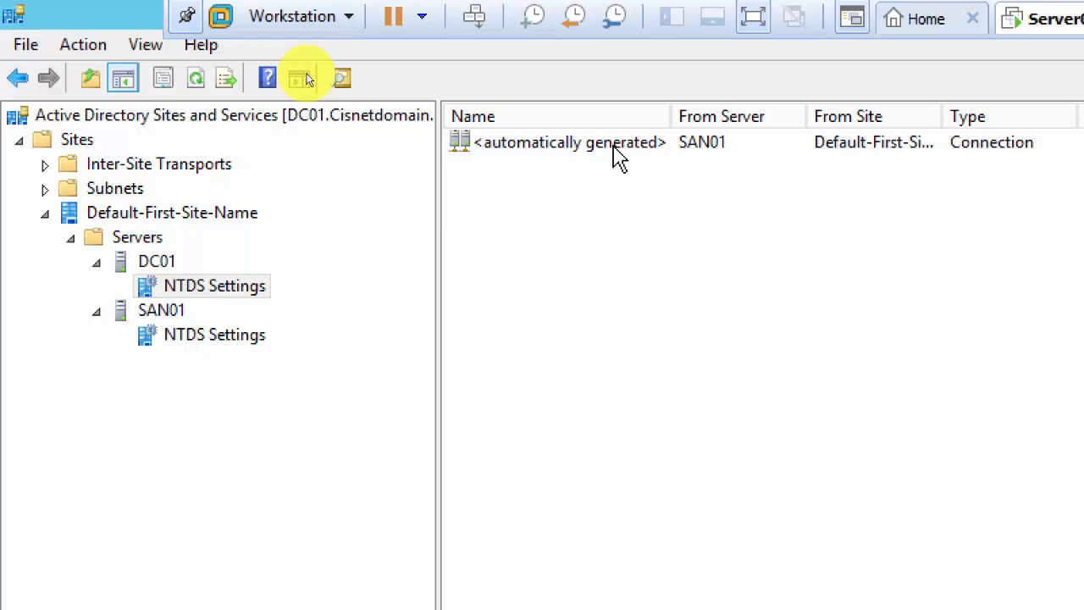
Review the context options for DC01's automatically generated replication connection.
right_click(474, 222)
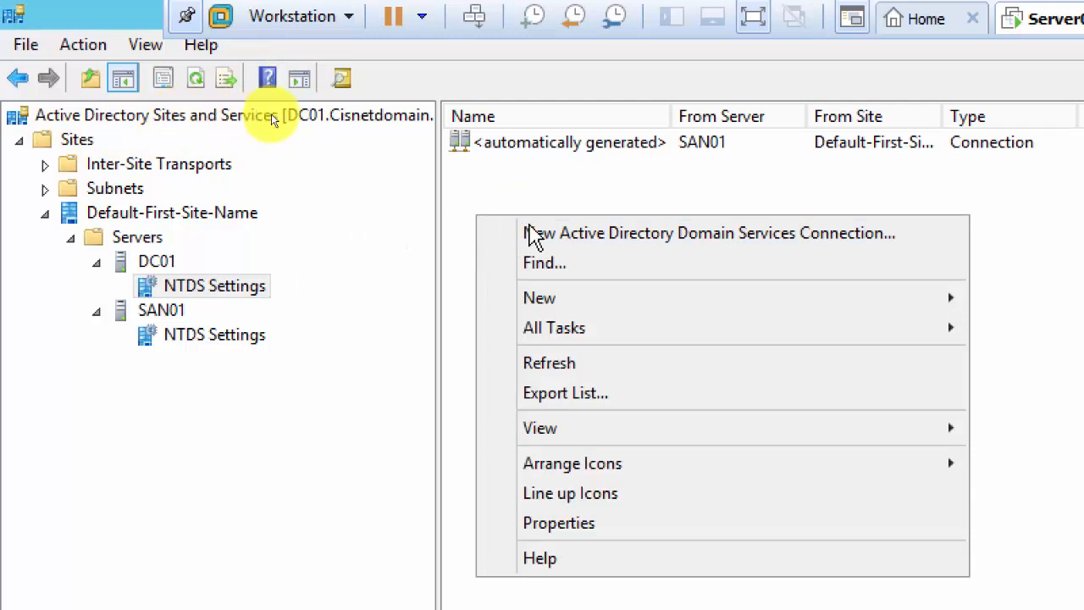
left_click(301, 85)
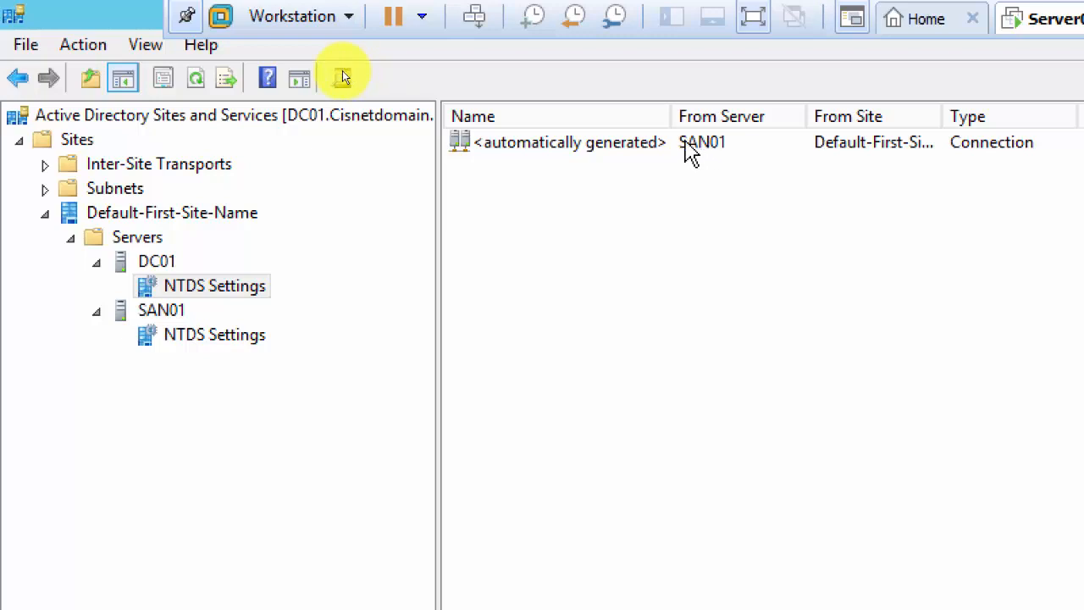
right_click(649, 146)
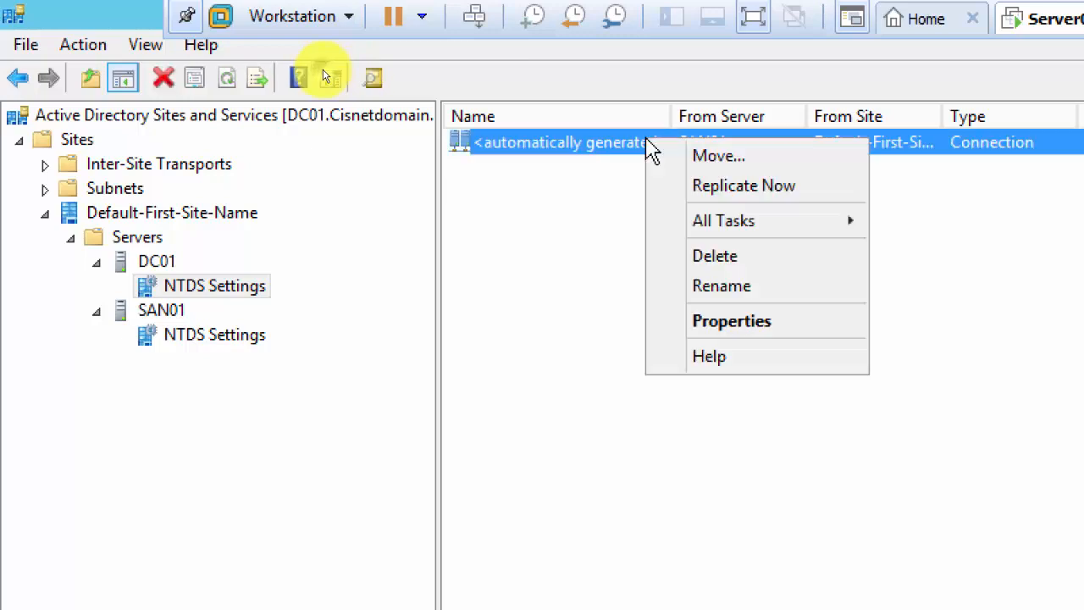
left_click(537, 155)
right_click(496, 149)
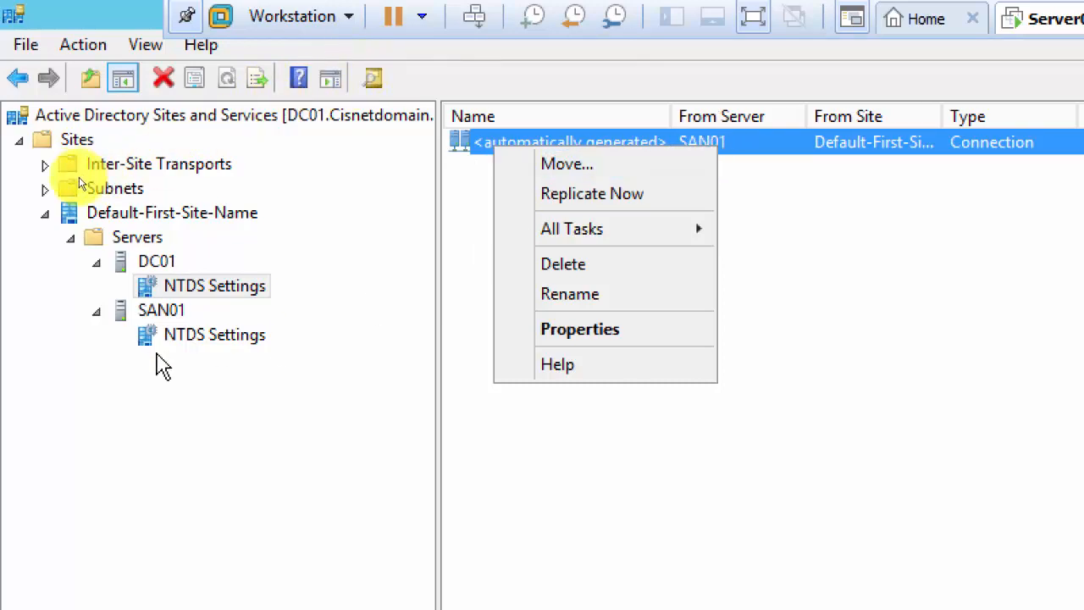
Check the options for SAN01's generated connection from DC01, then select that connection.
left_click(214, 338)
right_click(546, 143)
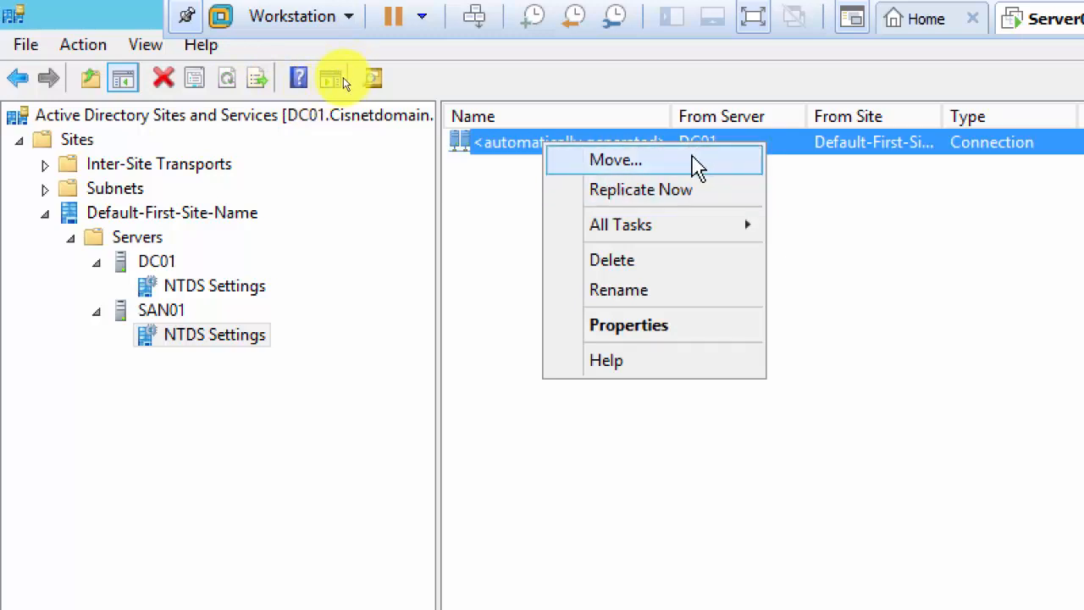
left_click(593, 463)
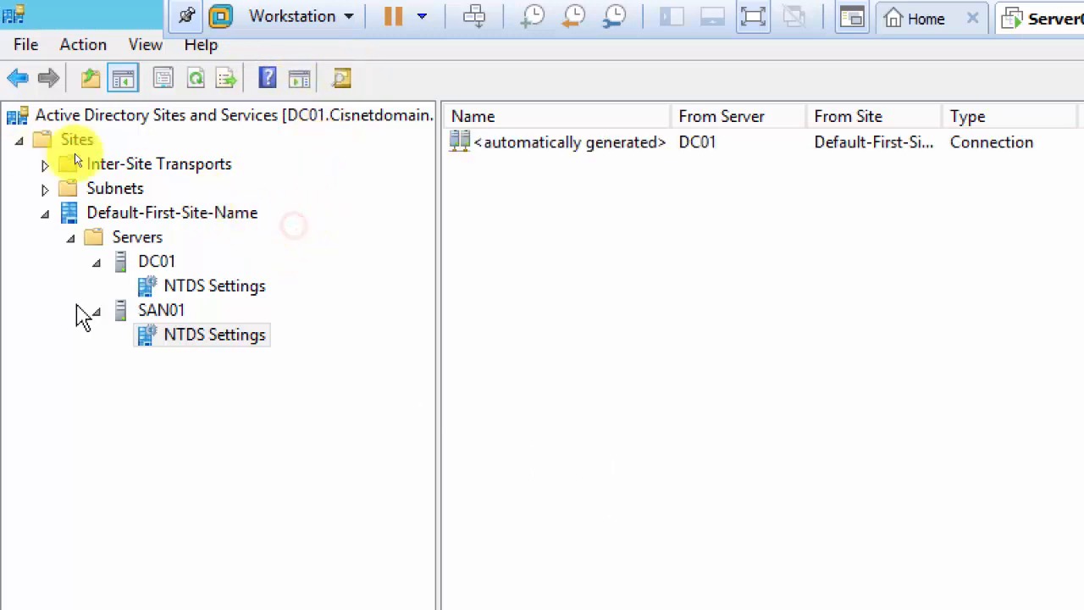
left_click(549, 144)
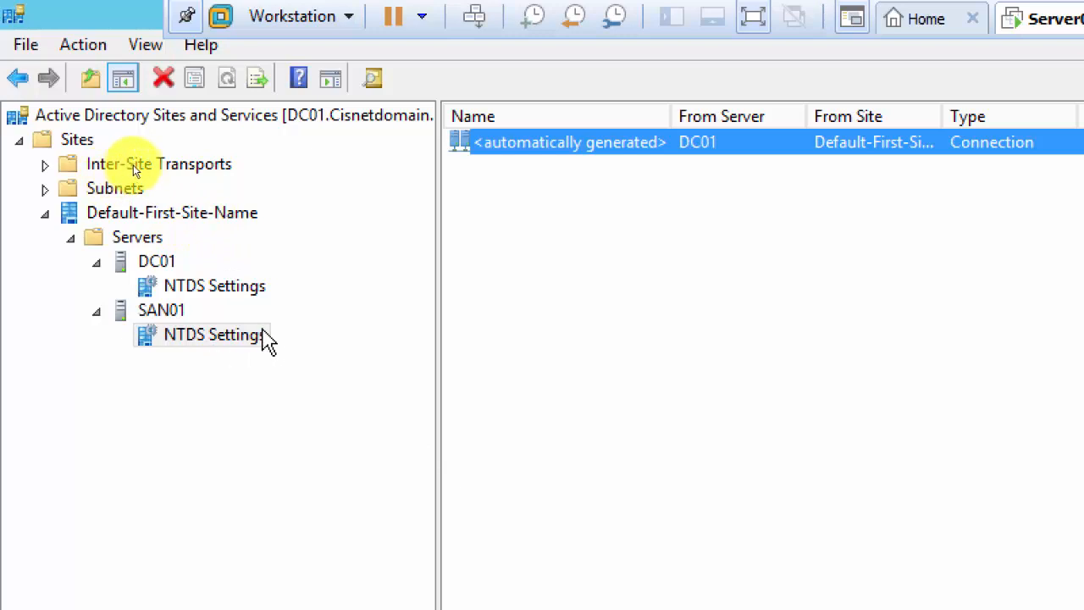
Confirm IP under Inter-Site Transports holds only DEFAULTIPSITELINK (cost 100), then show Default-First-Site-Name.
left_click(71, 239)
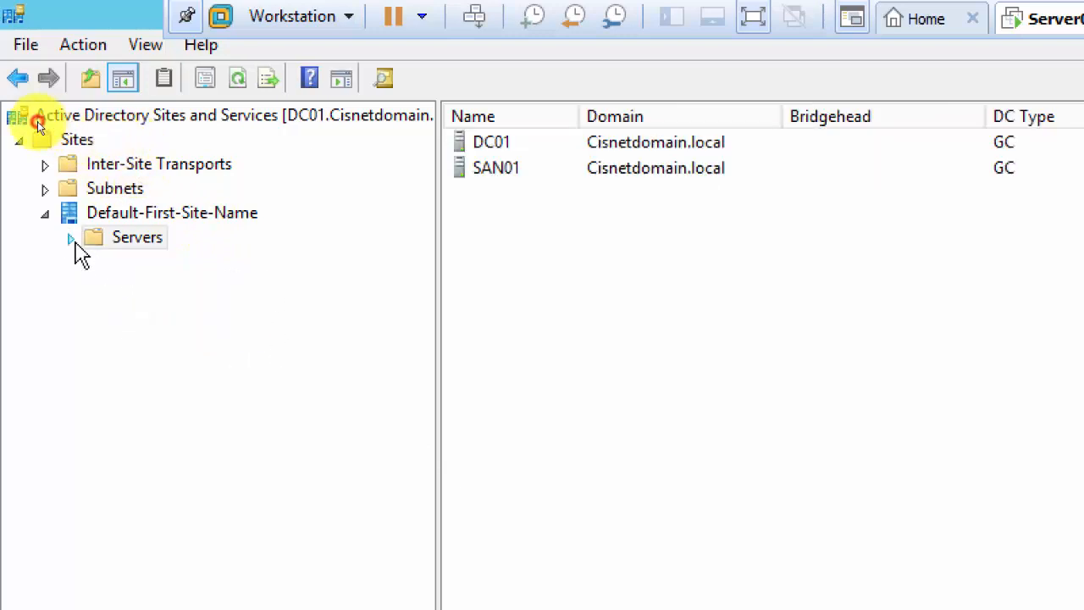
left_click(154, 218)
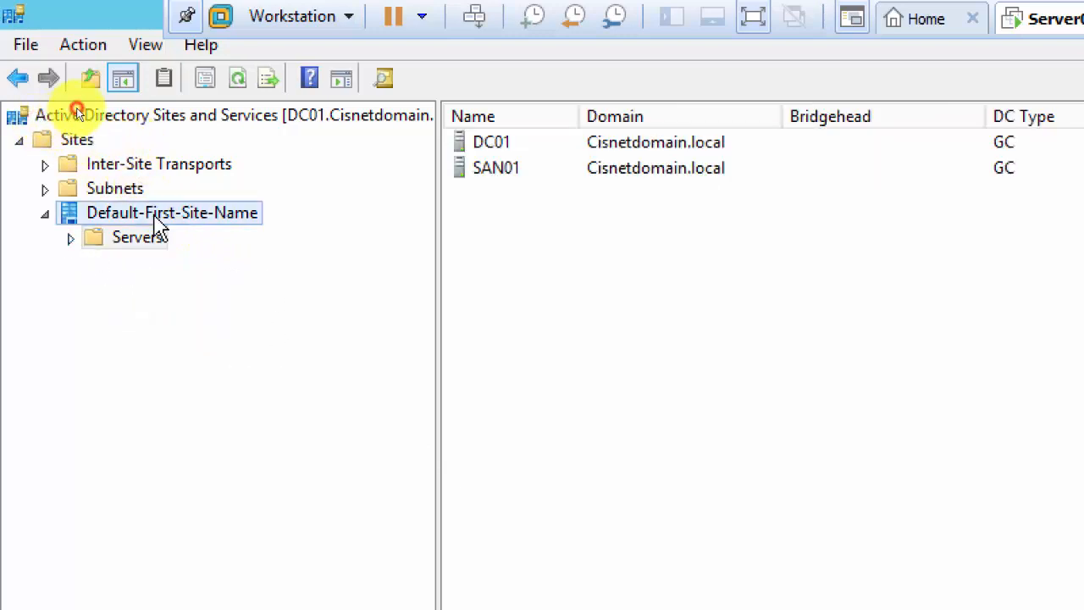
left_click(114, 190)
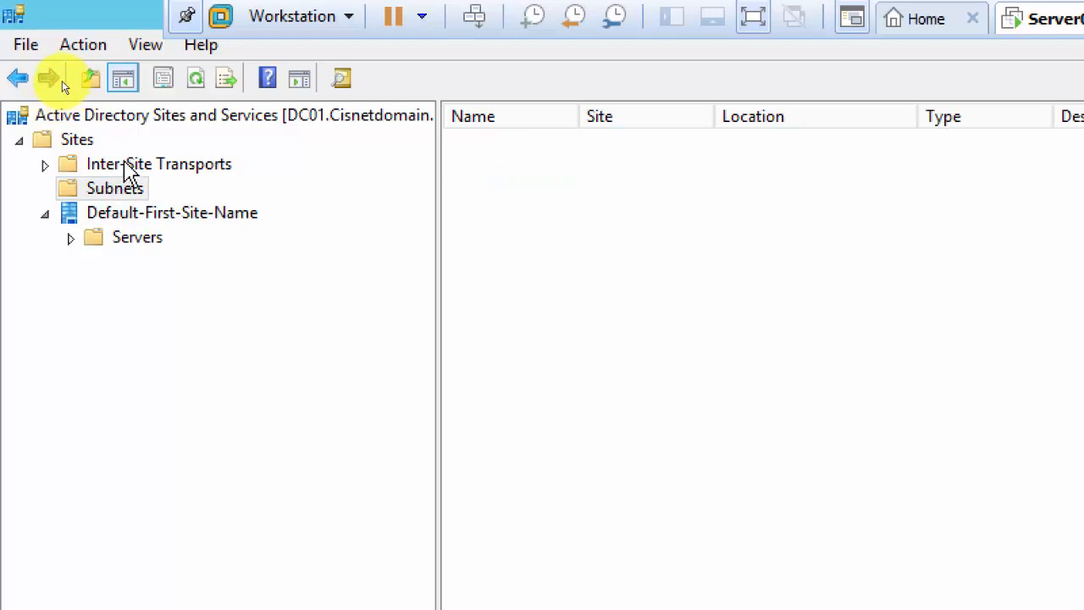
left_click(125, 166)
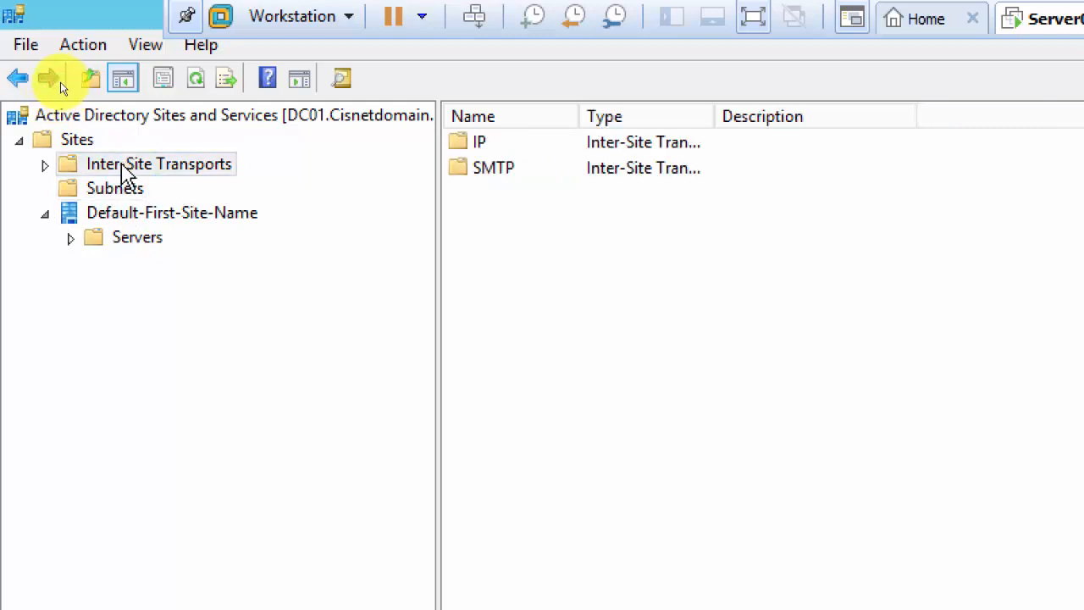
left_click(44, 166)
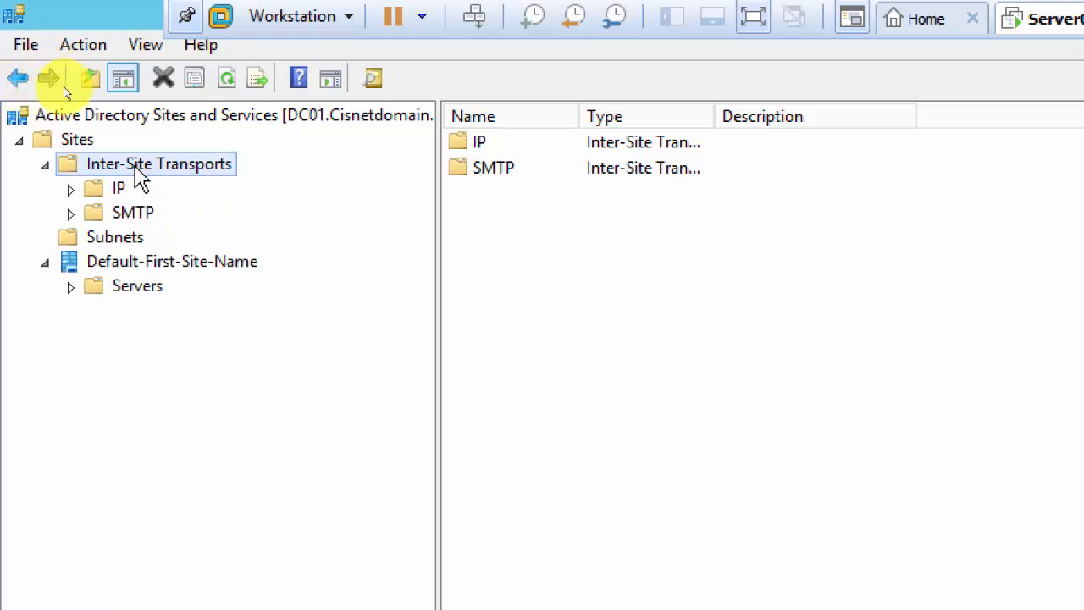
left_click(119, 190)
left_click(105, 212)
left_click(121, 189)
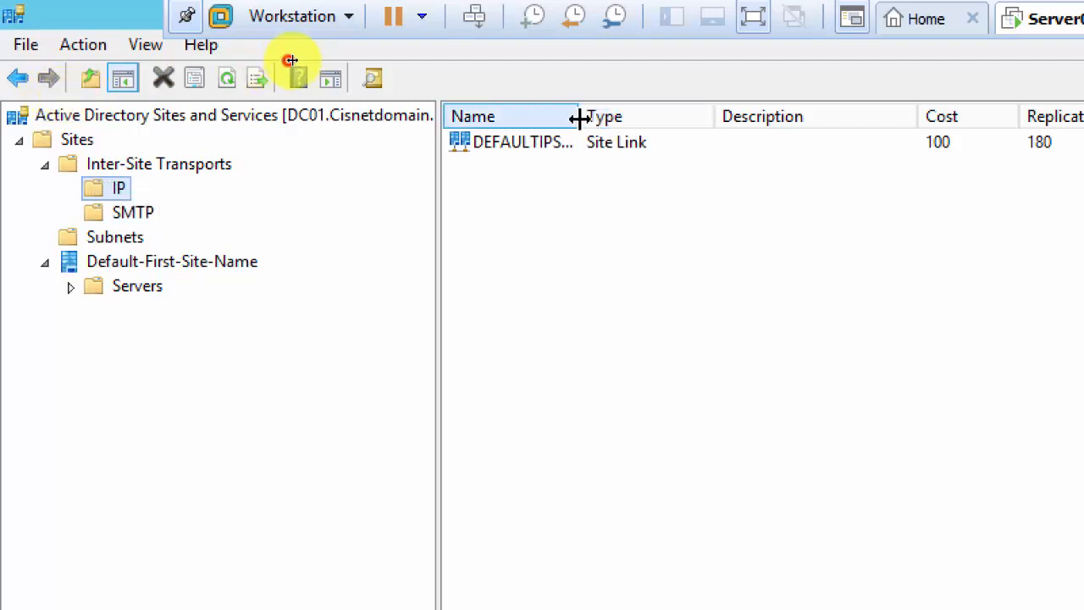
left_click_drag(576, 119, 686, 119)
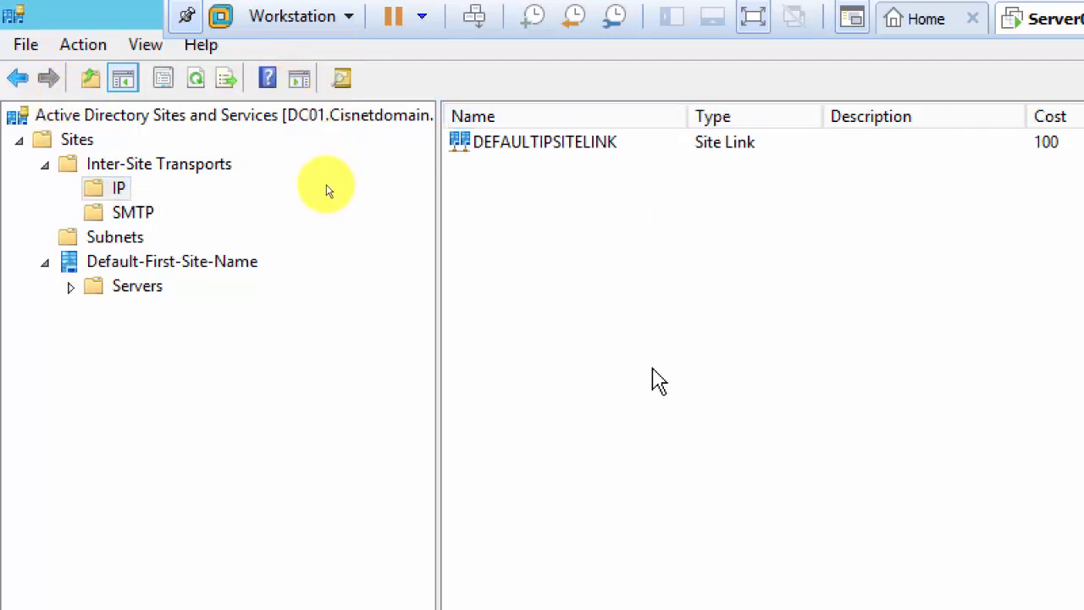
left_click(142, 271)
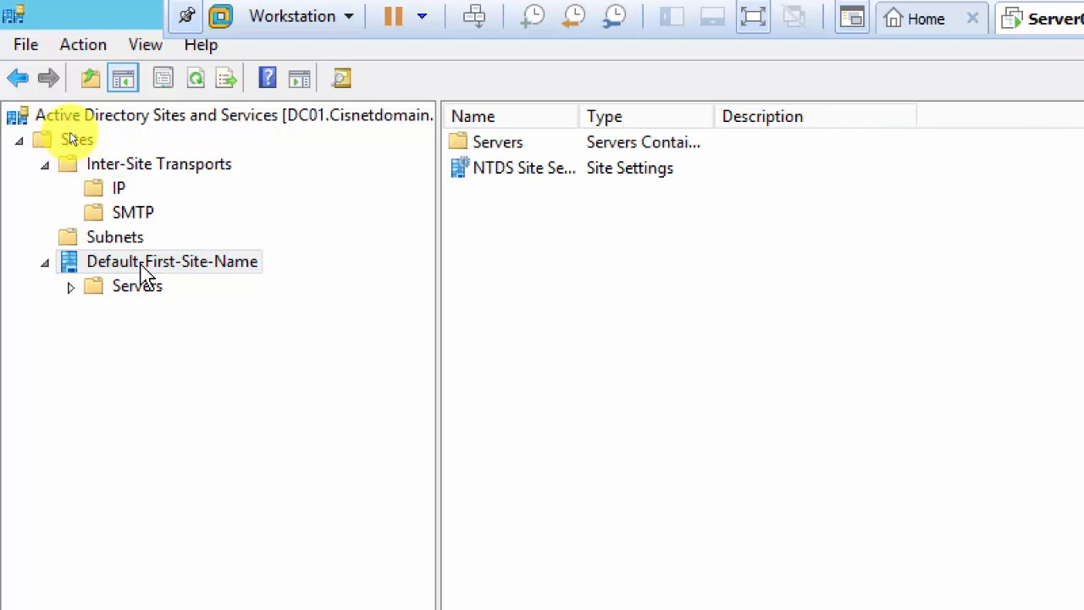
Rename Default-First-Site-Name to 'Toronto' and collapse Inter-Site Transports.
right_click(142, 269)
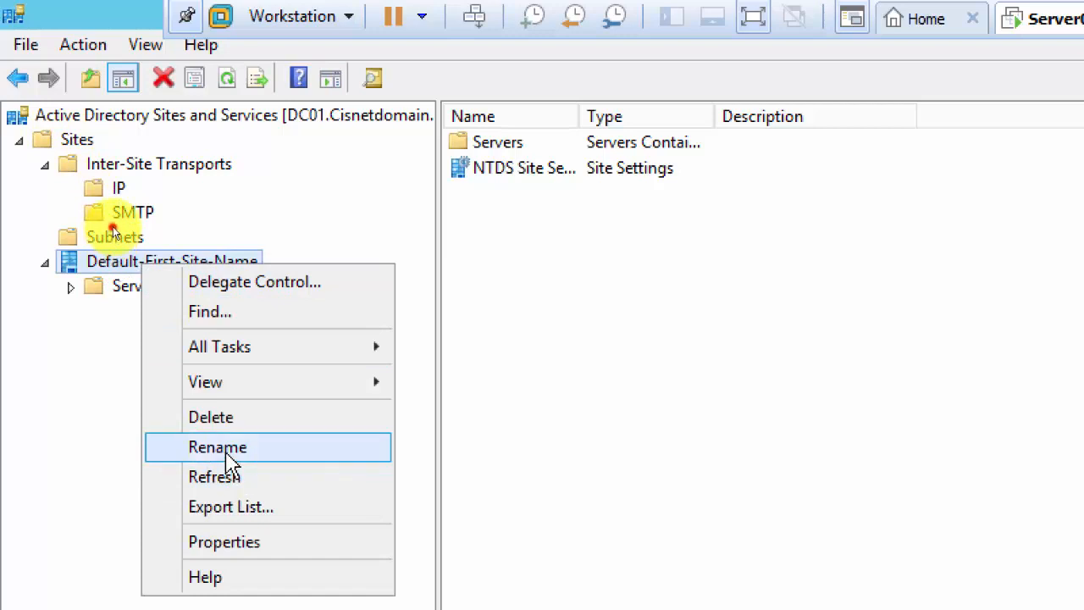
left_click(254, 447)
type("Toronto")
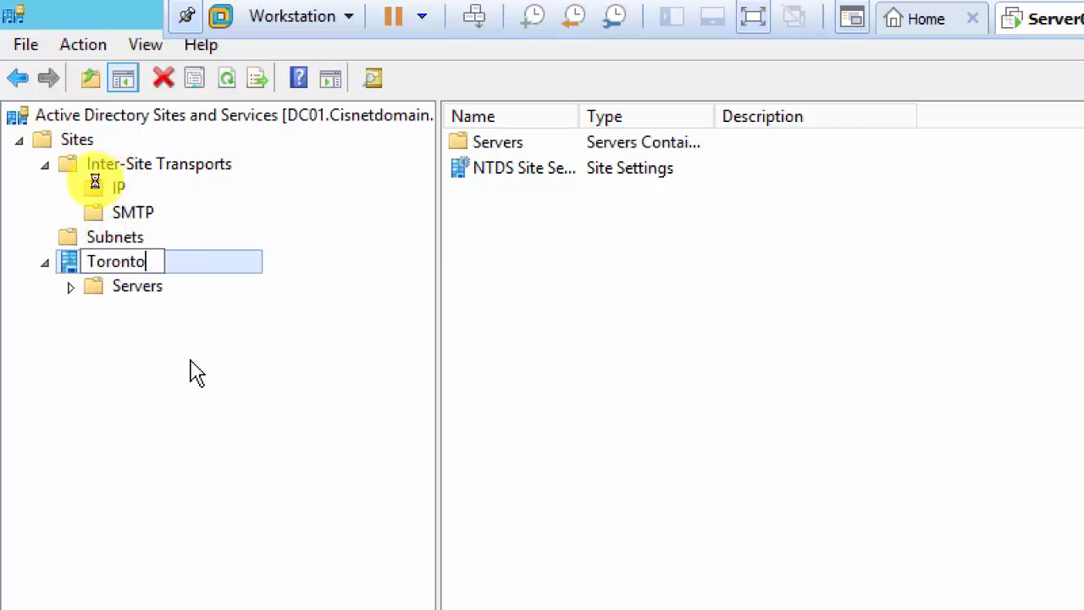
key("Return")
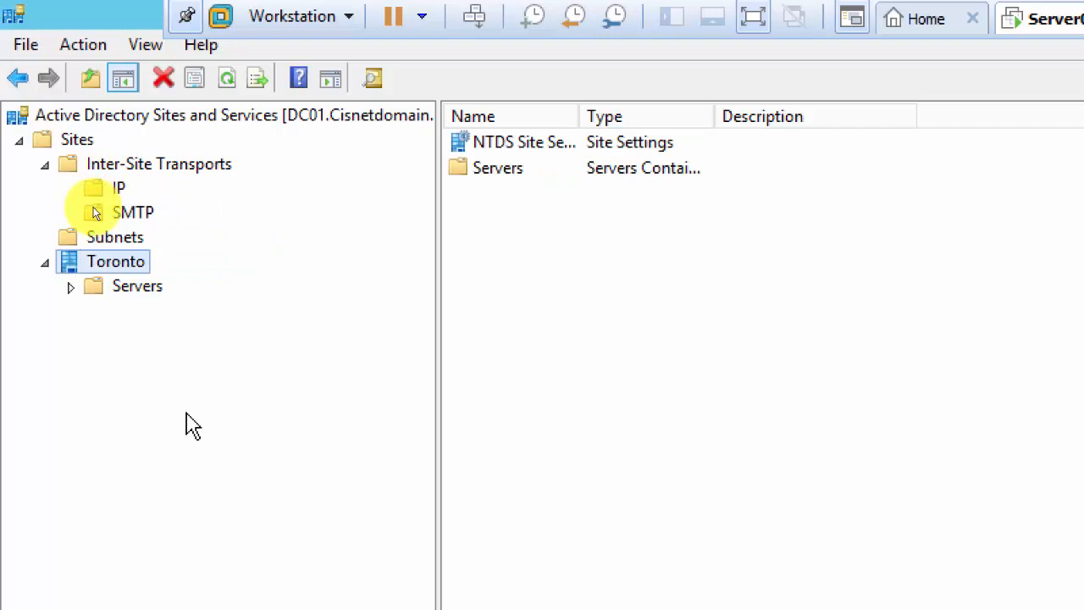
left_click(44, 165)
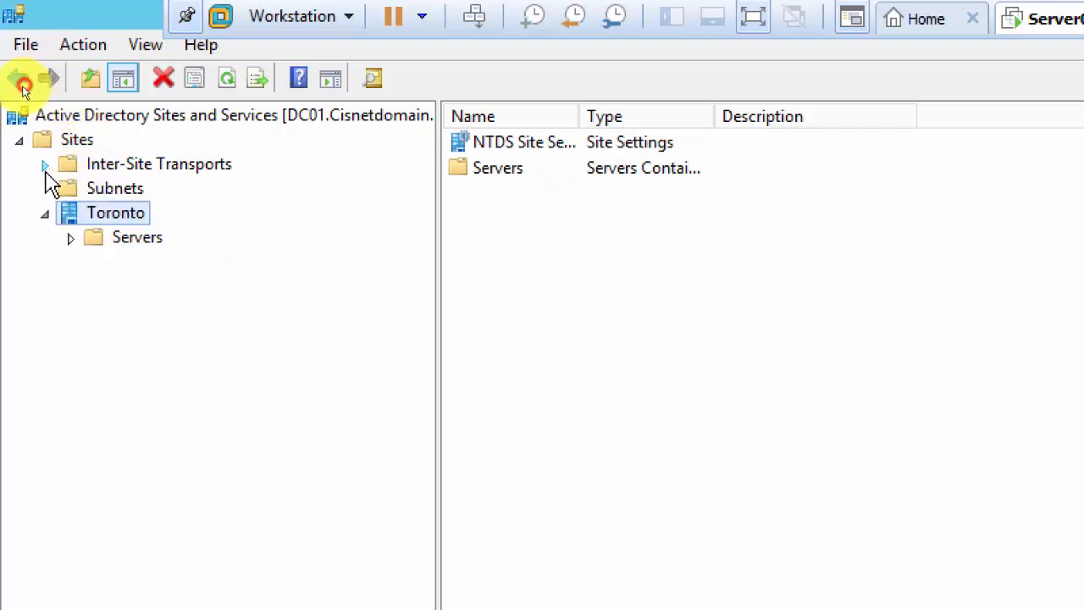
Select the Sites container and open its context menu showing New Site.
left_click(83, 143)
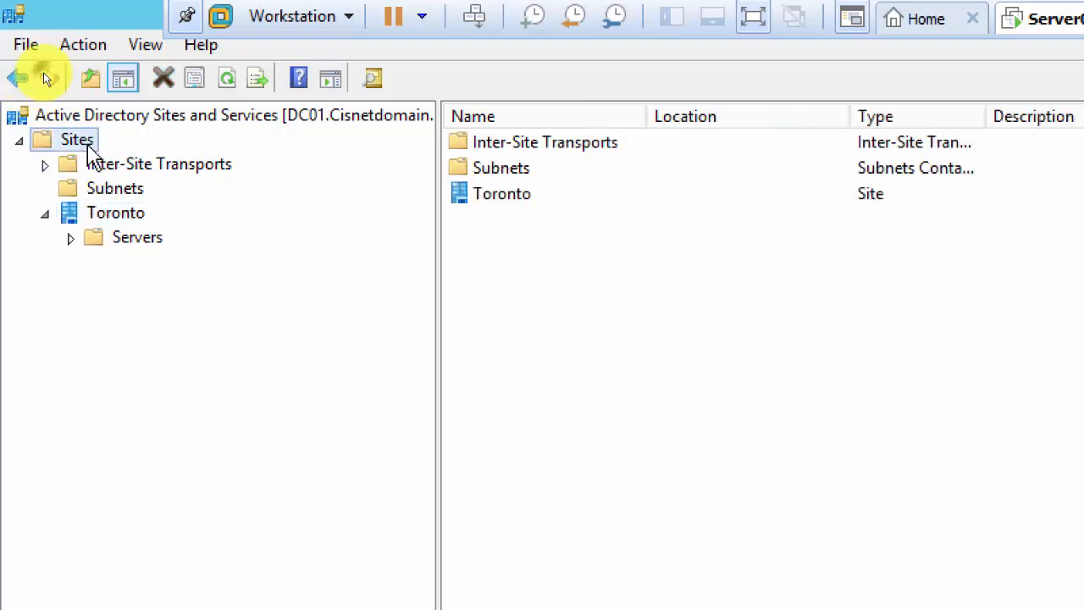
right_click(88, 147)
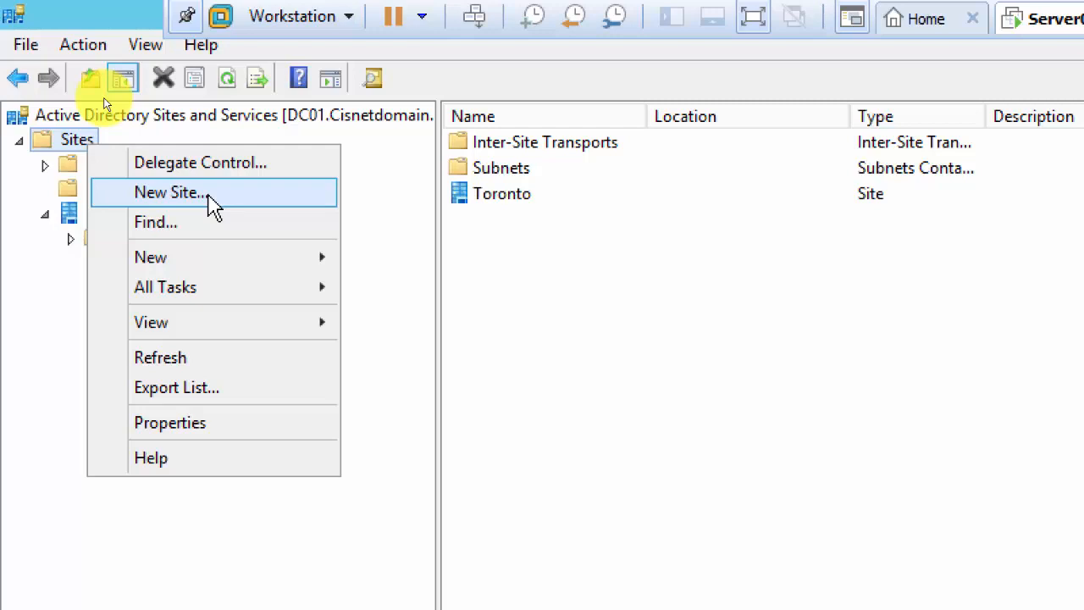
Close the Sites menu, look through the Toronto site and its Servers, then reselect Sites.
left_click(276, 154)
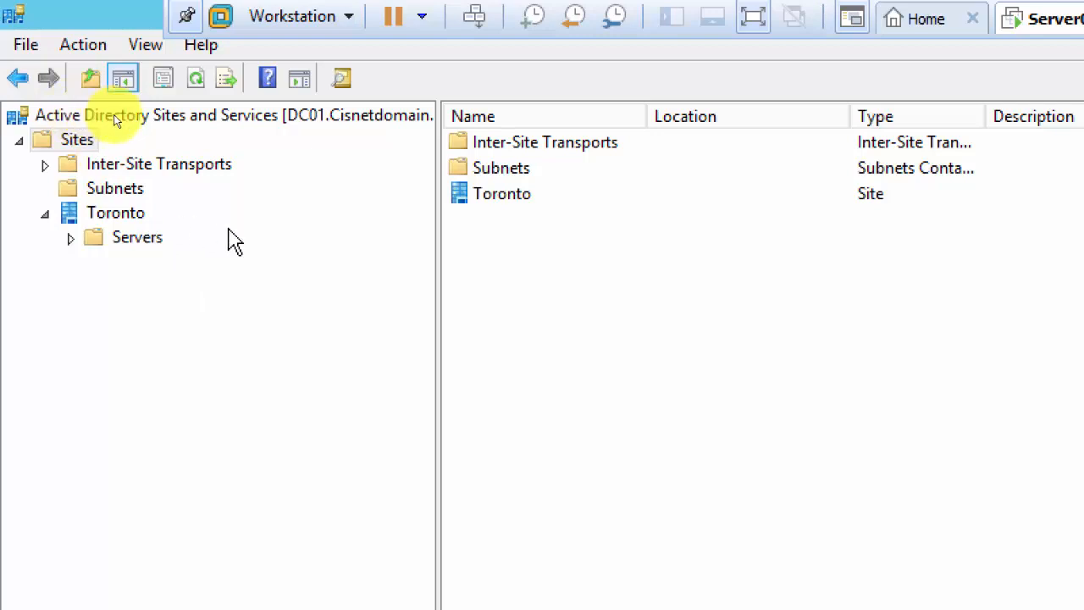
left_click(117, 244)
left_click(114, 220)
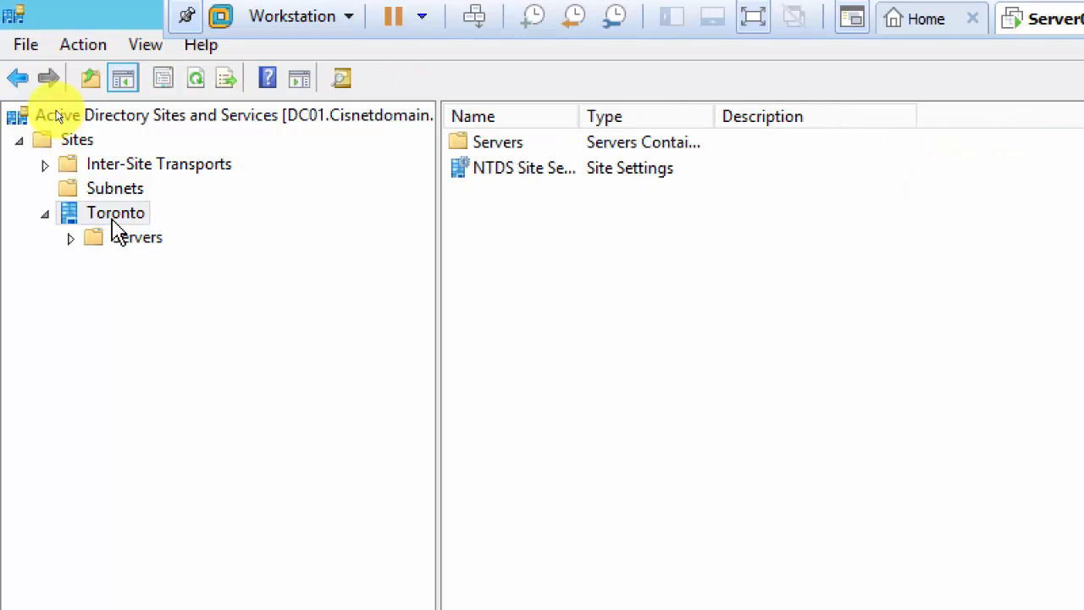
left_click(77, 143)
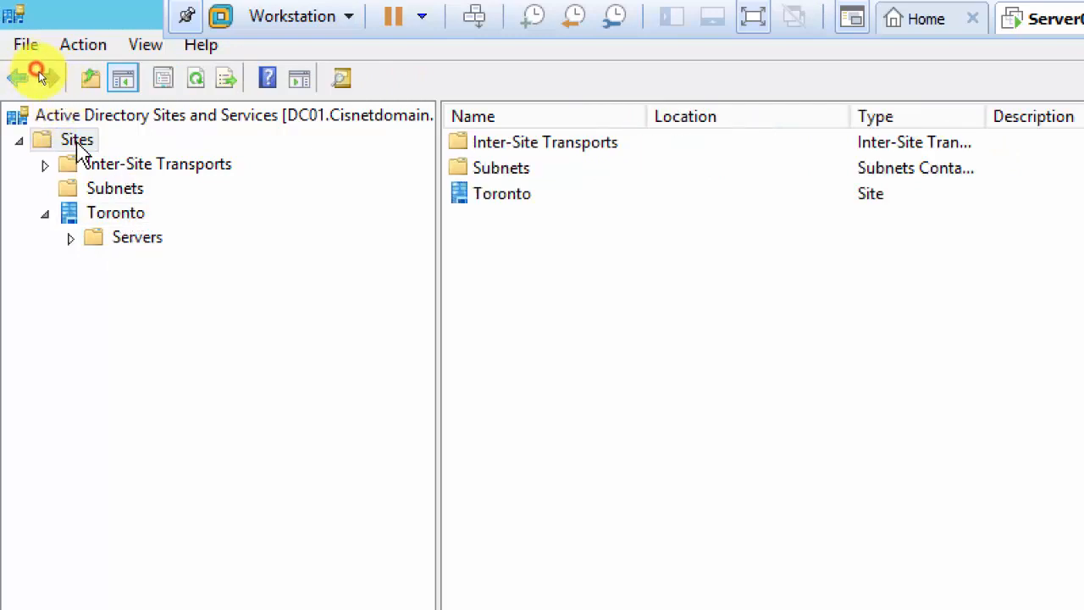
Create the Newyork site on DEFAULTIPSITELINK, dismiss the notice, and expand it in the tree.
right_click(79, 145)
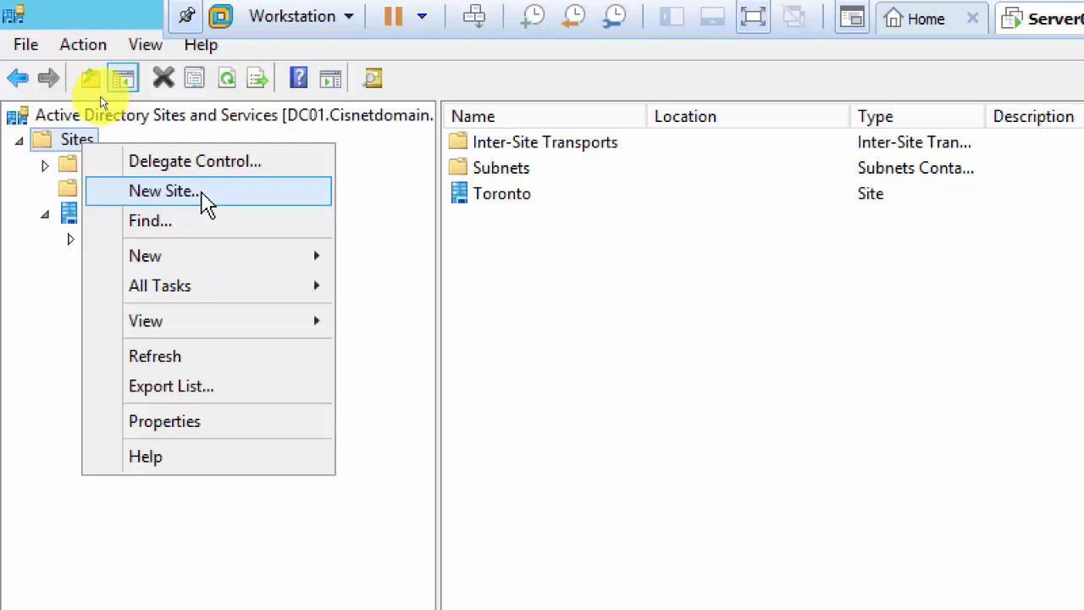
left_click(208, 203)
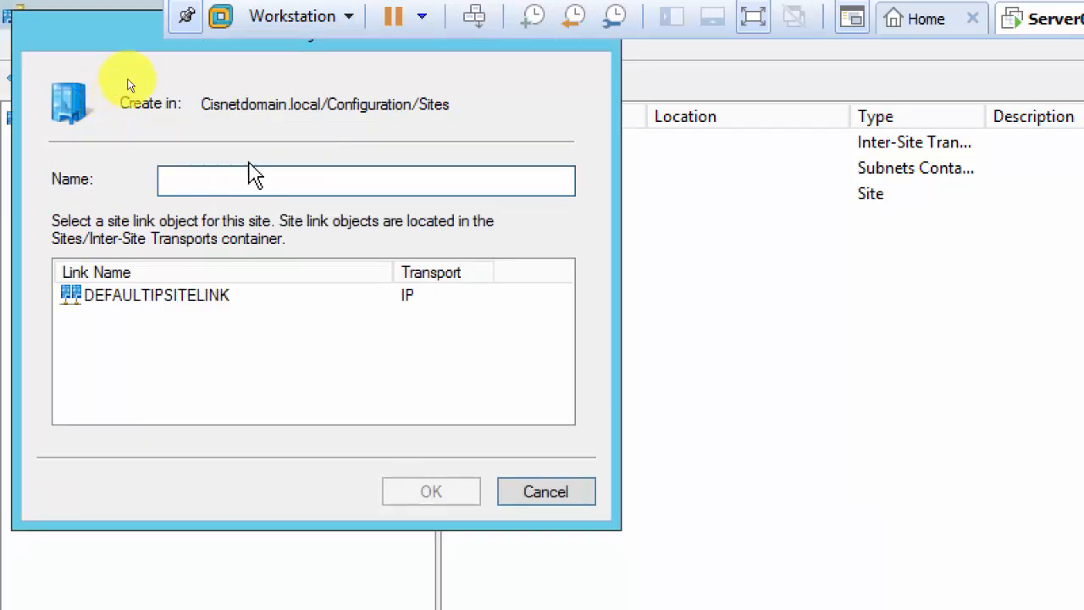
left_click_drag(376, 106, 383, 102)
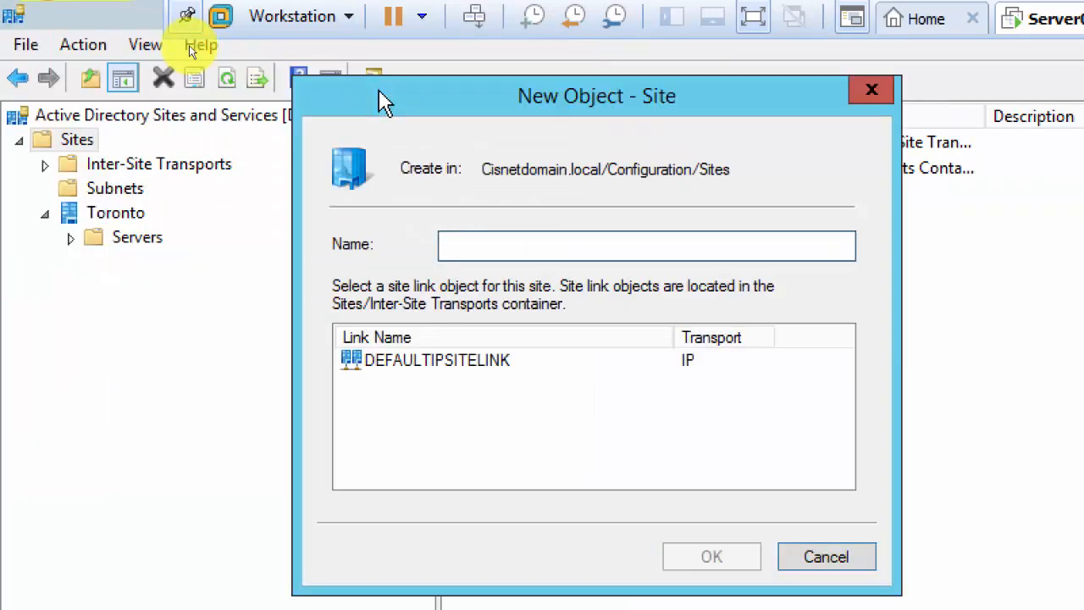
type("Newyork")
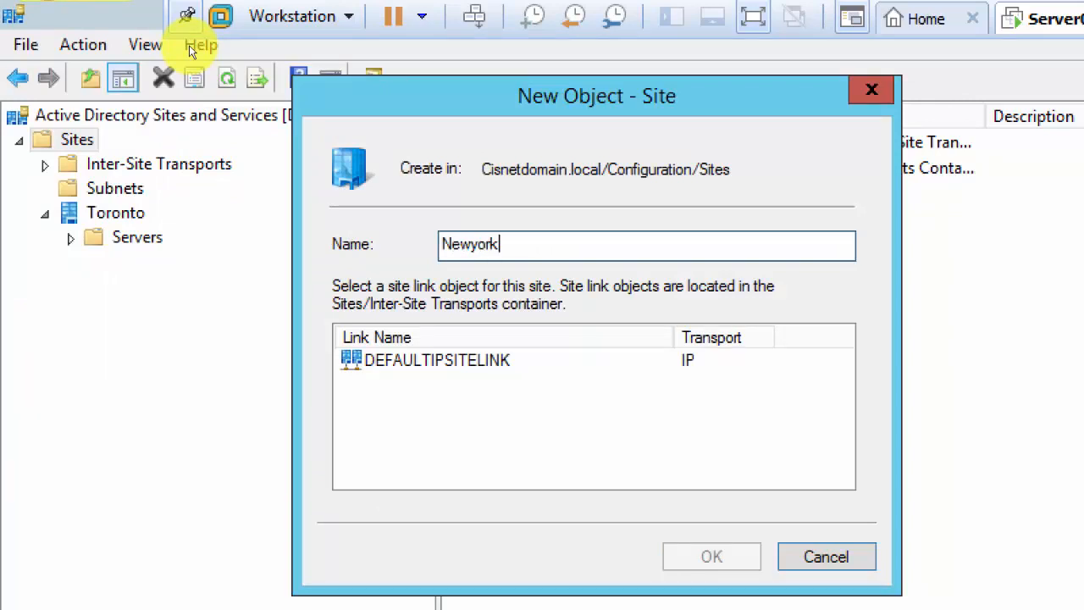
left_click(476, 372)
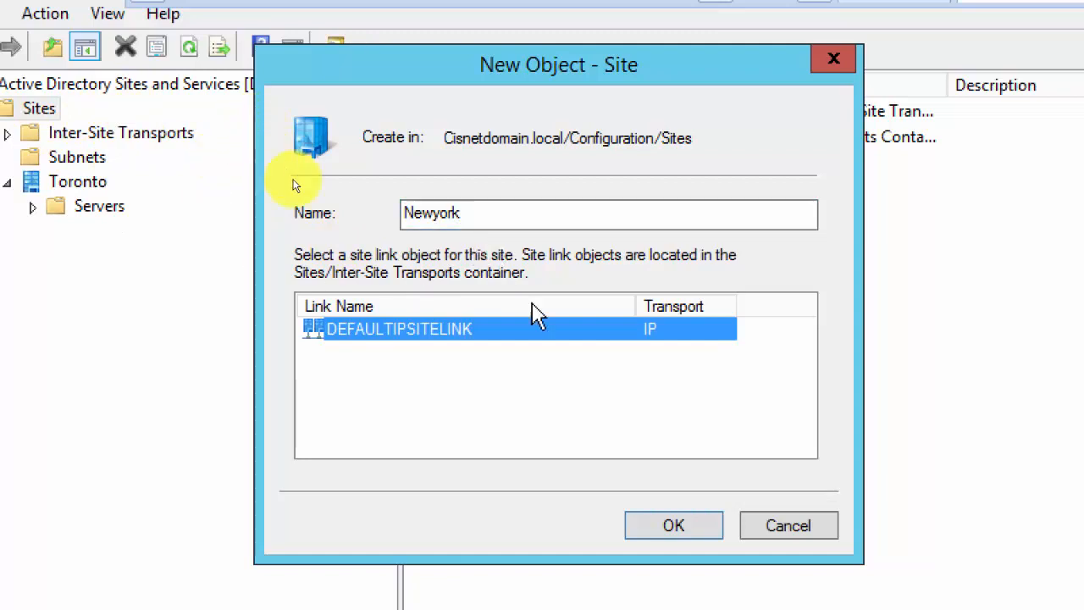
left_click(667, 527)
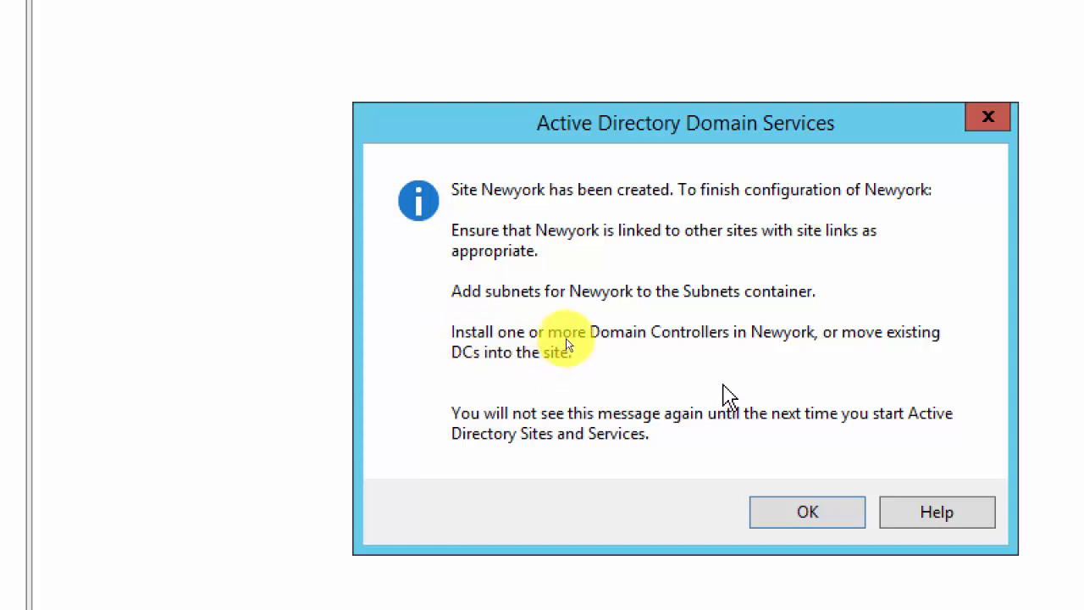
left_click(790, 516)
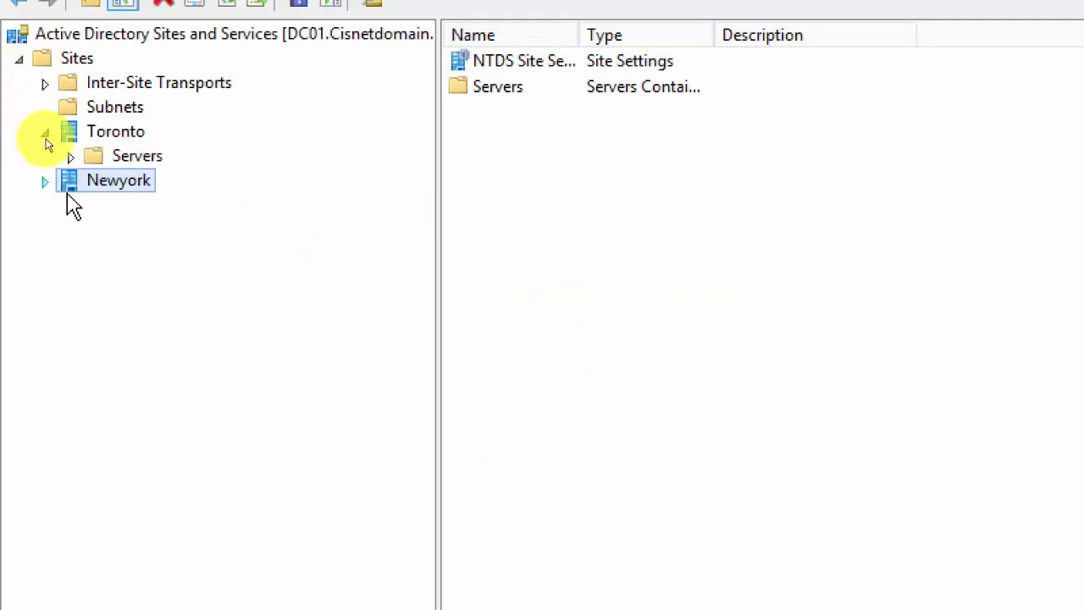
left_click(45, 181)
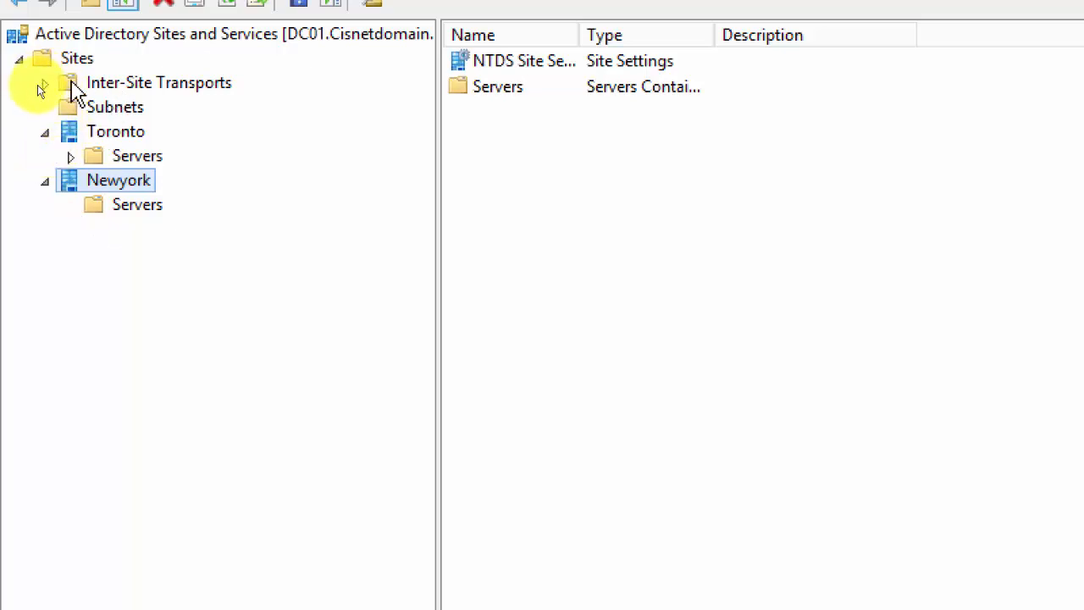
Add a London site using the DEFAULTIPSITELINK site link.
left_click(85, 61)
right_click(86, 62)
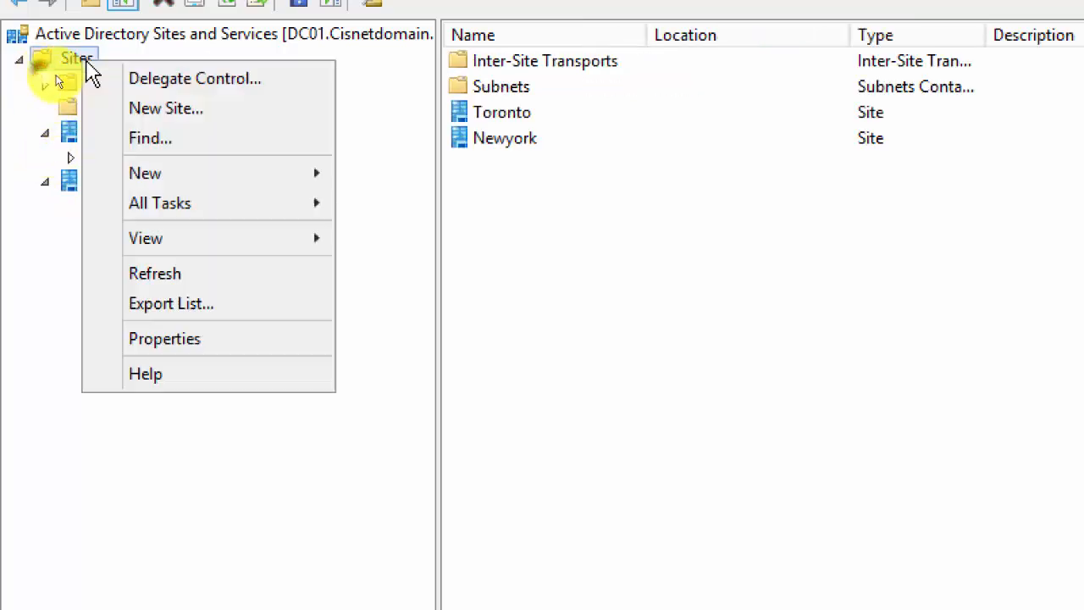
left_click(169, 110)
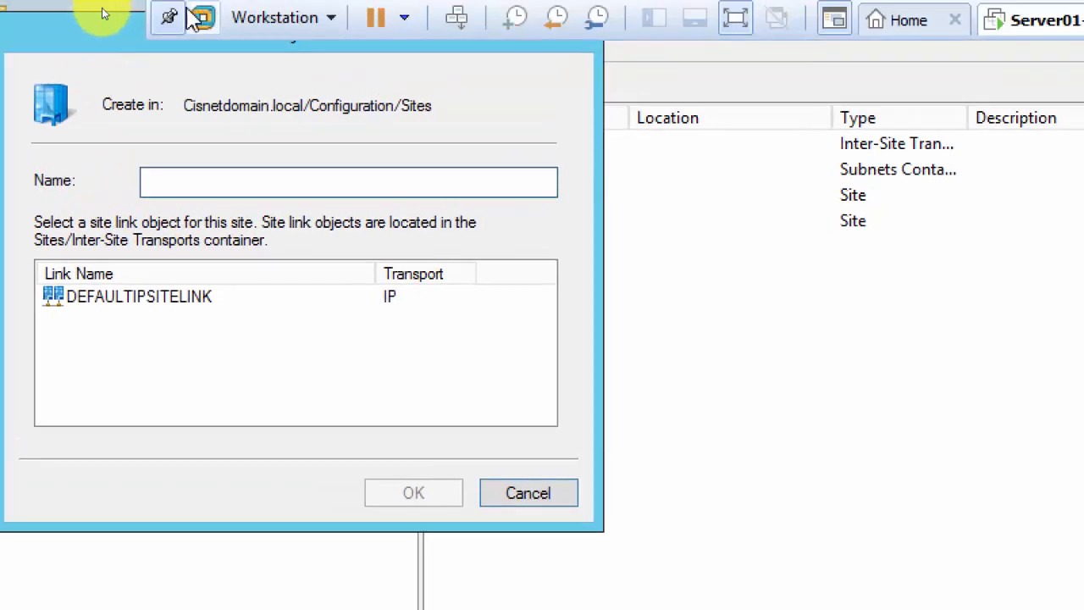
left_click_drag(17, 36, 261, 137)
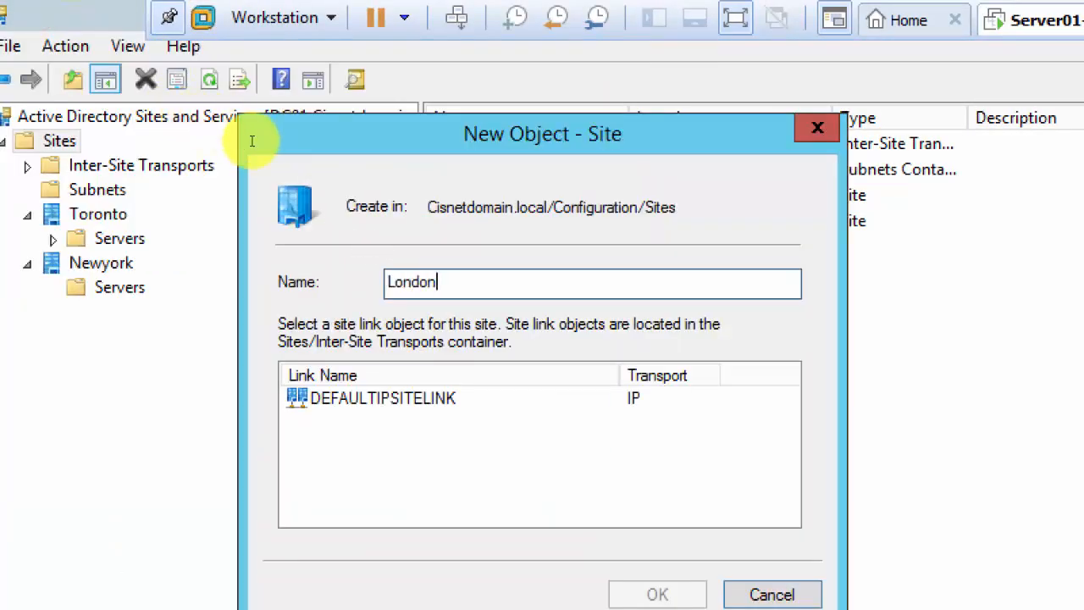
left_click(406, 399)
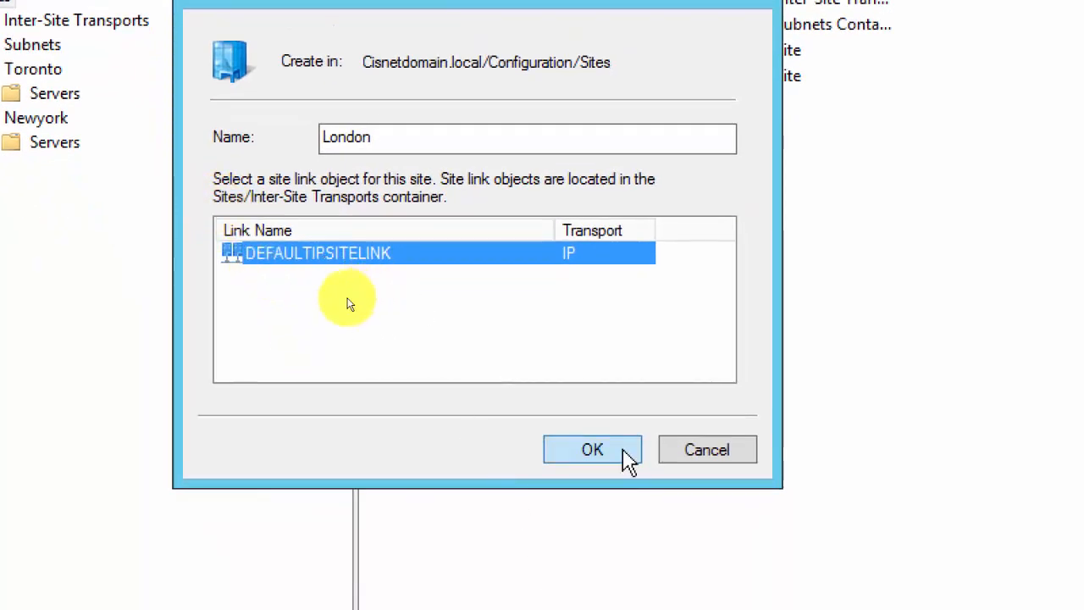
left_click(592, 449)
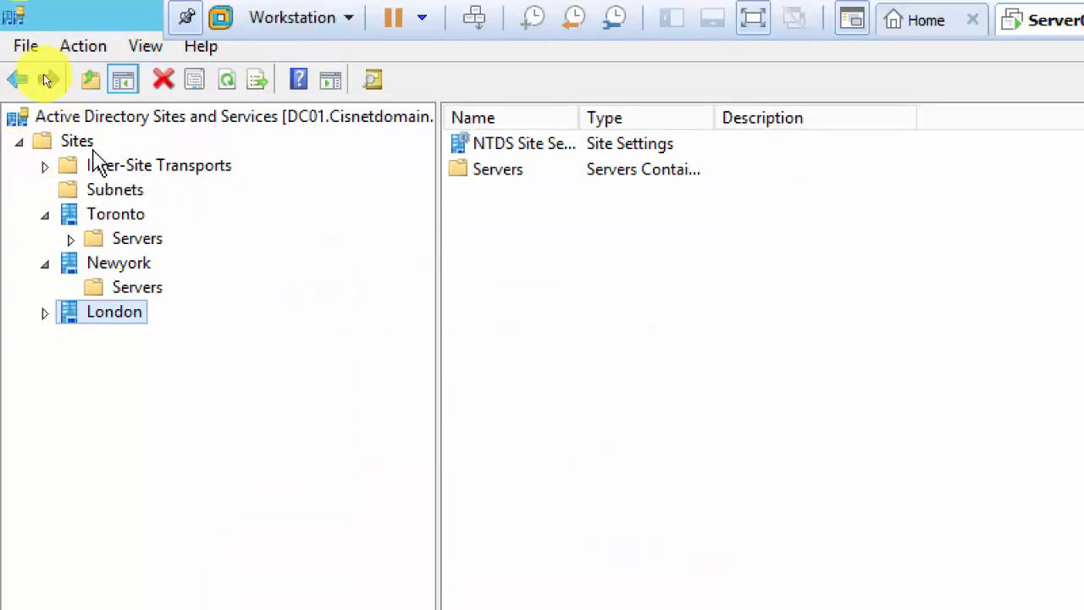
Add a Brampton site attached to DEFAULTIPSITELINK, making four sites.
right_click(80, 144)
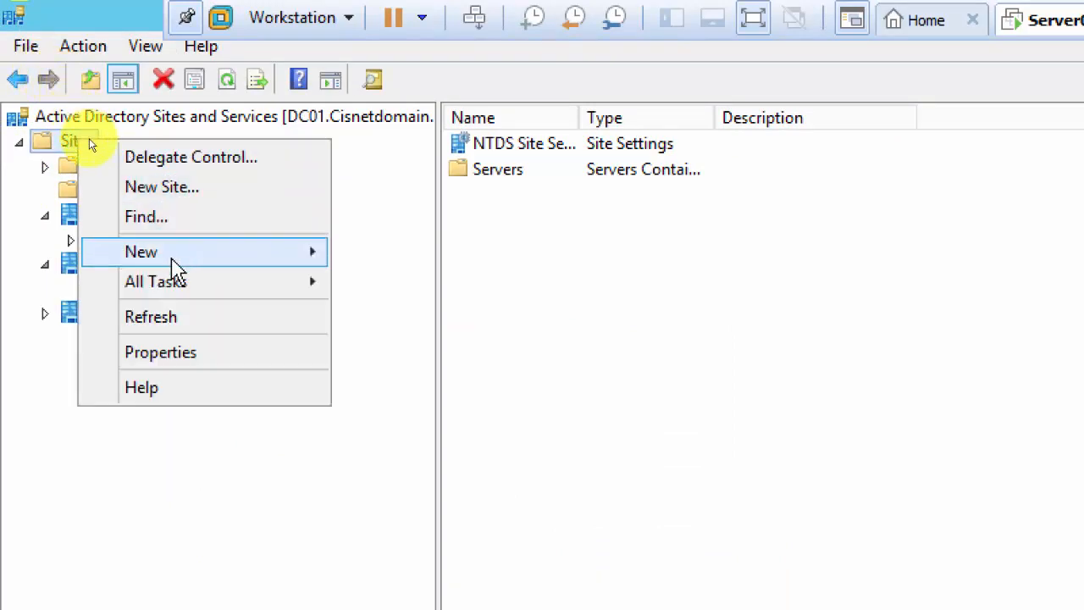
left_click(198, 187)
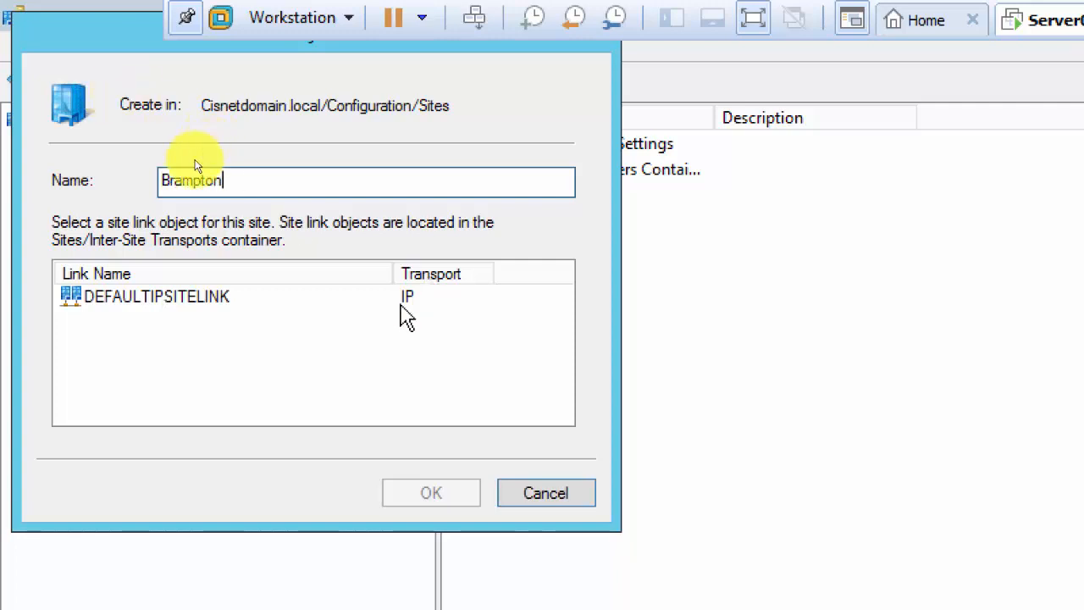
left_click(162, 301)
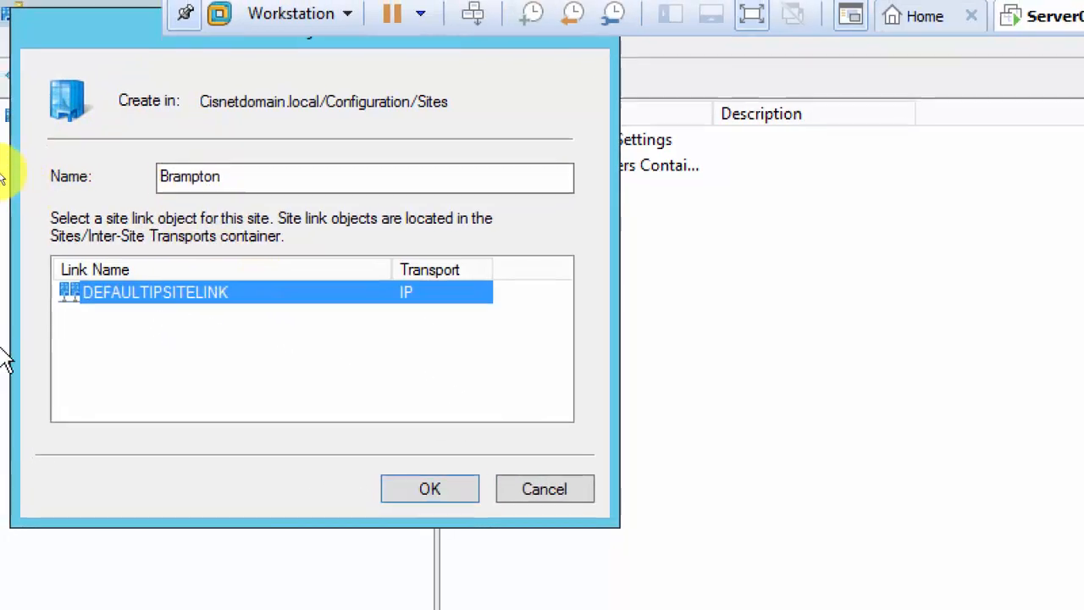
left_click(415, 490)
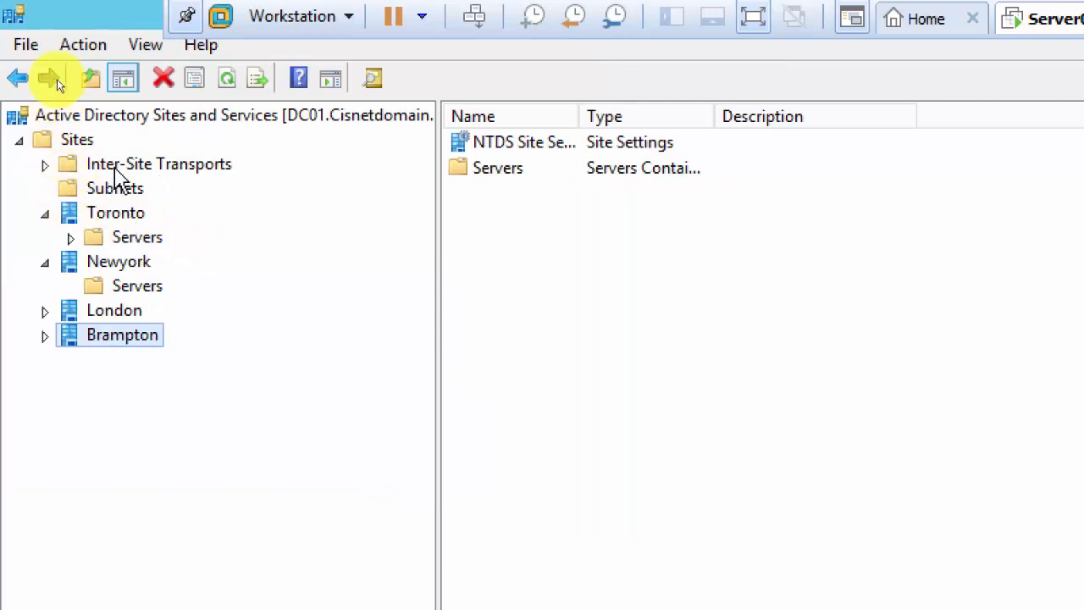
Add a Hamilton site on DEFAULTIPSITELINK, bringing the total to five sites.
right_click(83, 142)
left_click(166, 191)
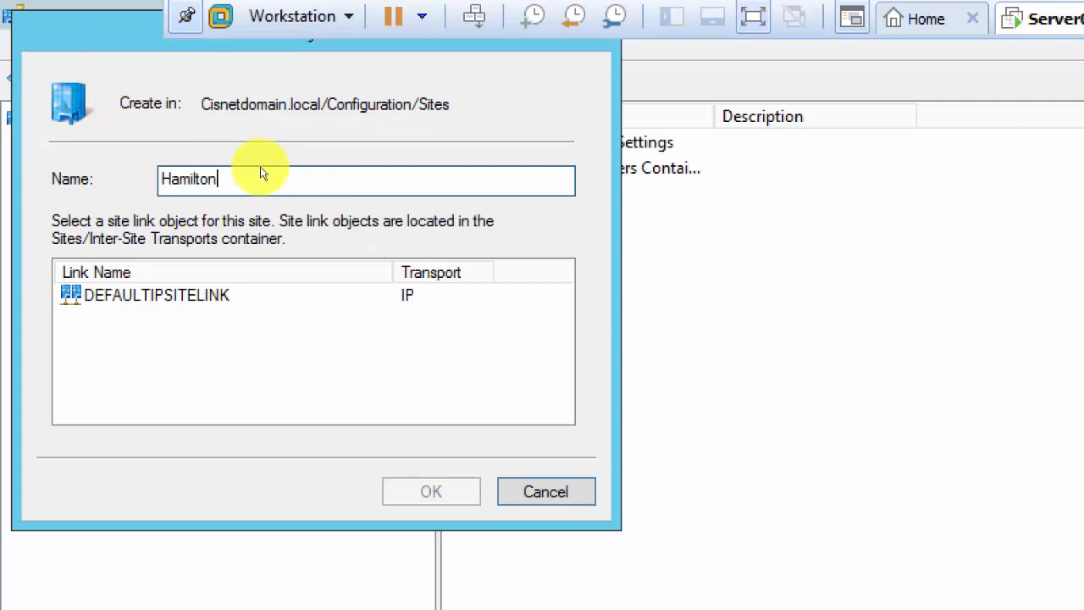
left_click(212, 296)
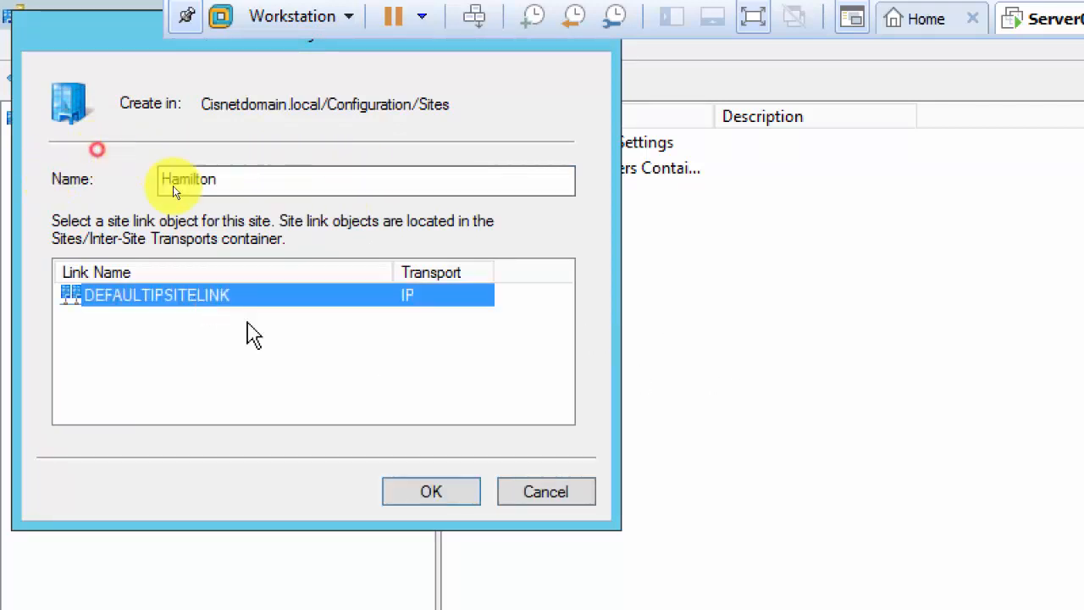
left_click(431, 492)
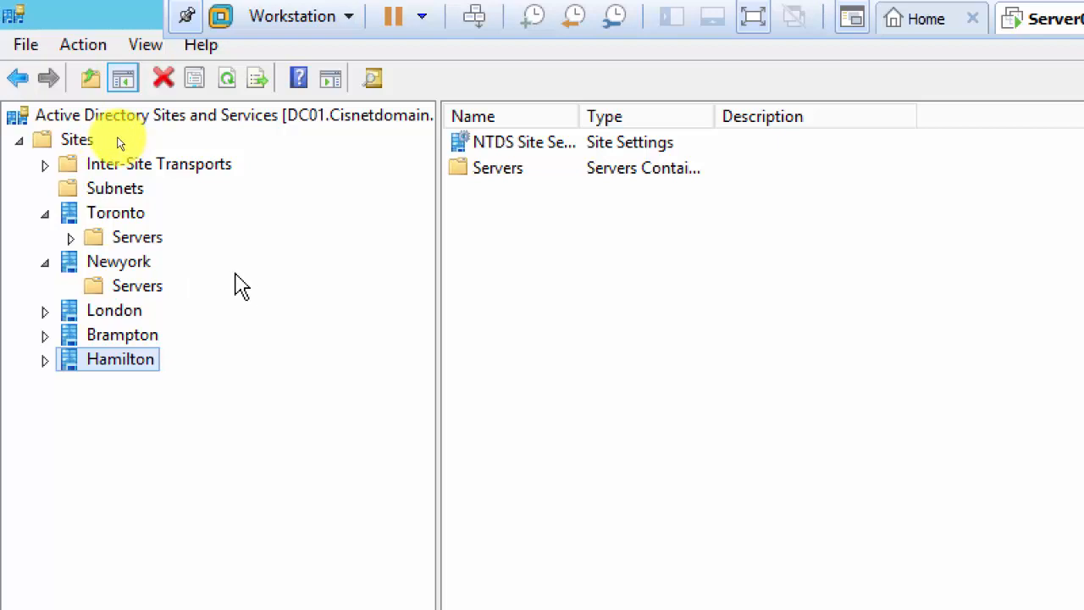
Add a sixth site, Mississaugau, linked to DEFAULTIPSITELINK.
left_click(83, 140)
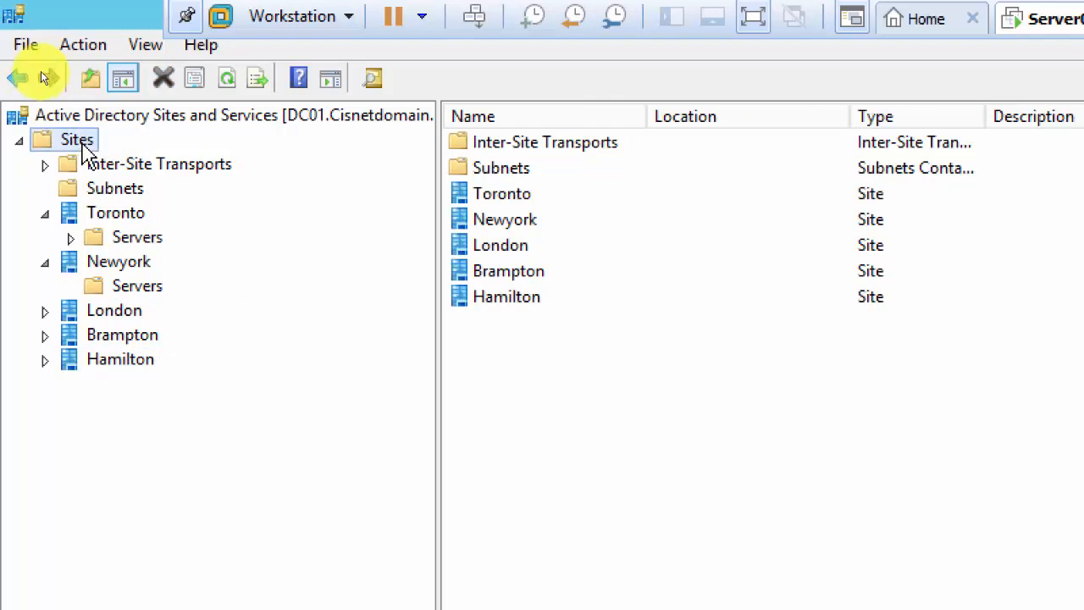
right_click(82, 141)
left_click(163, 192)
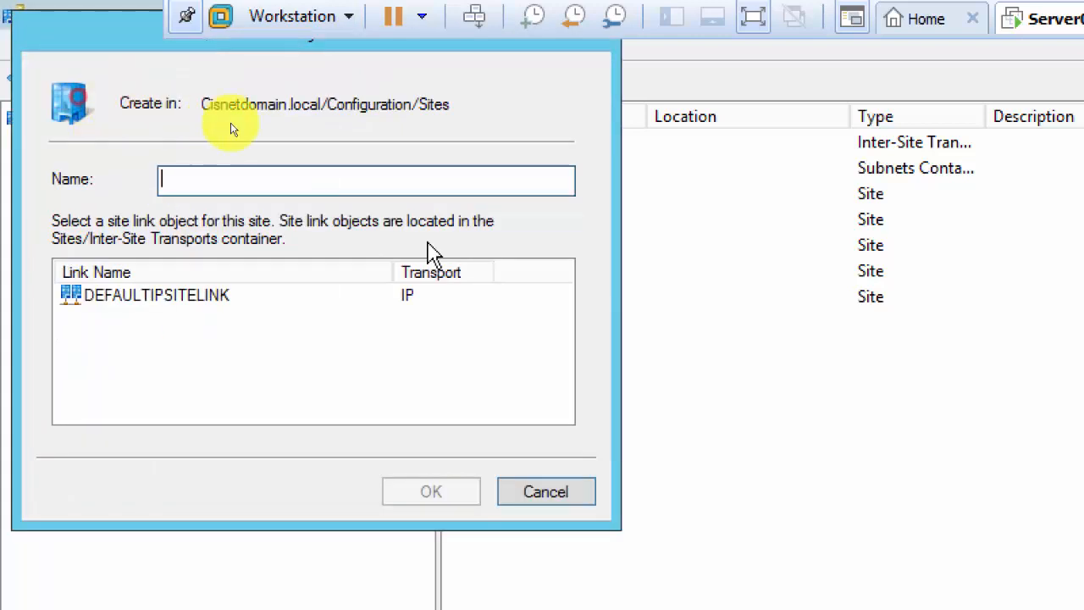
left_click_drag(186, 44, 370, 169)
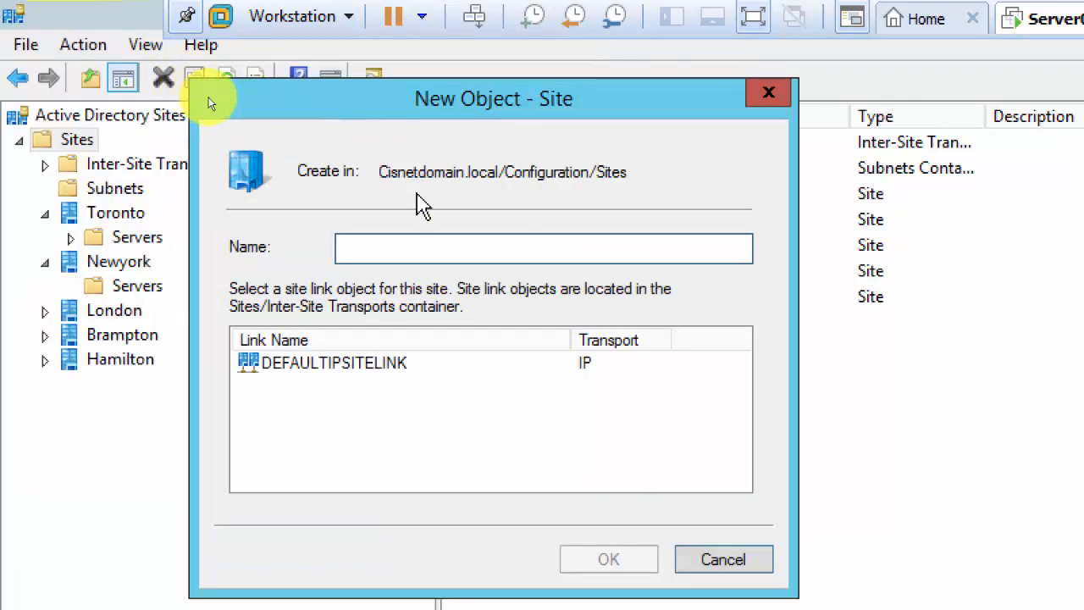
type("Miss")
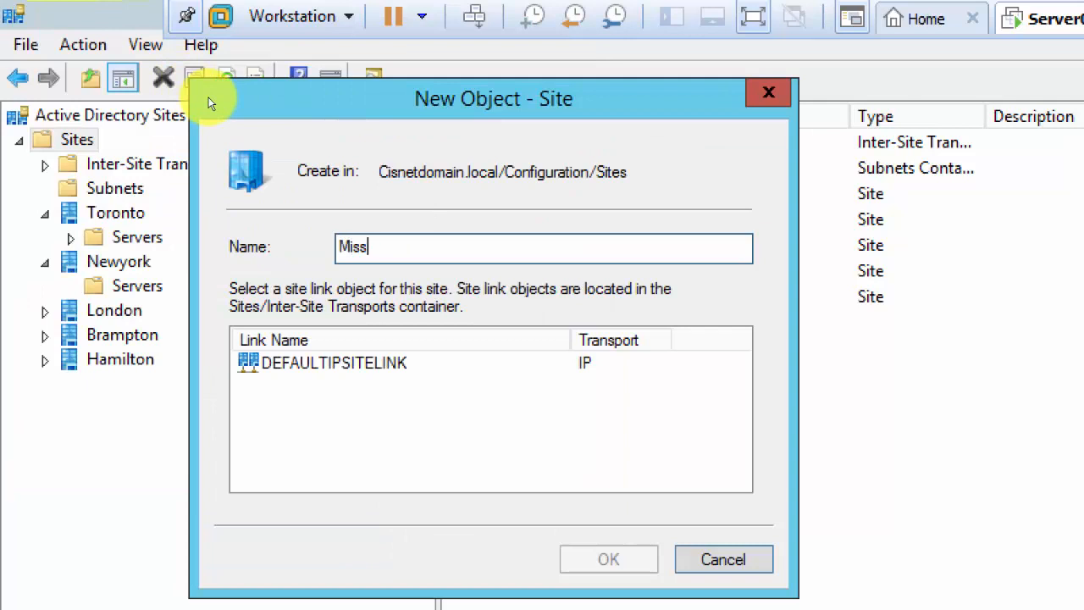
type("issaugau")
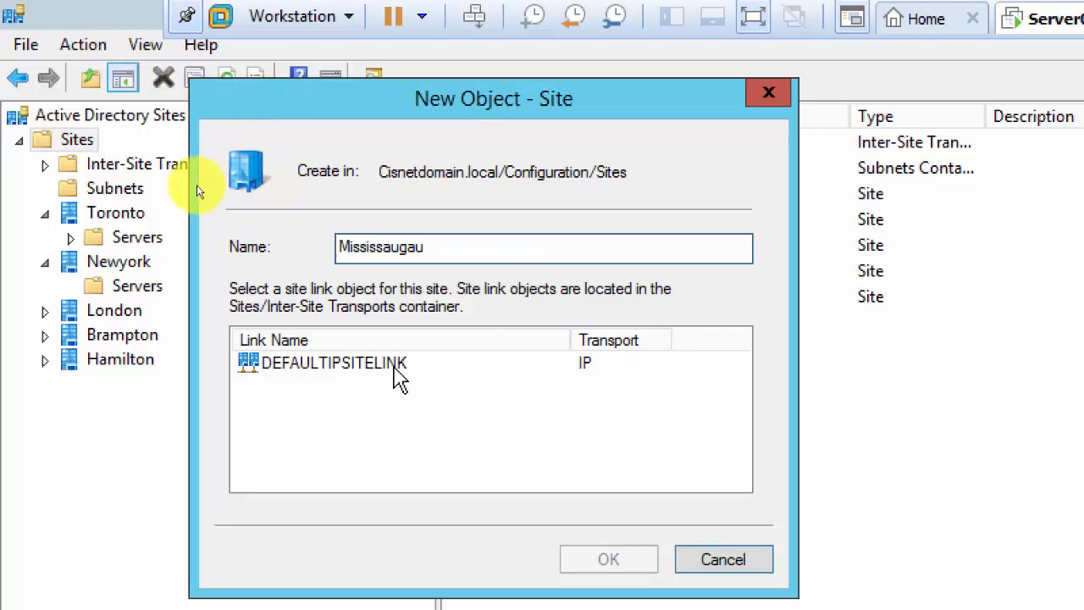
left_click(403, 369)
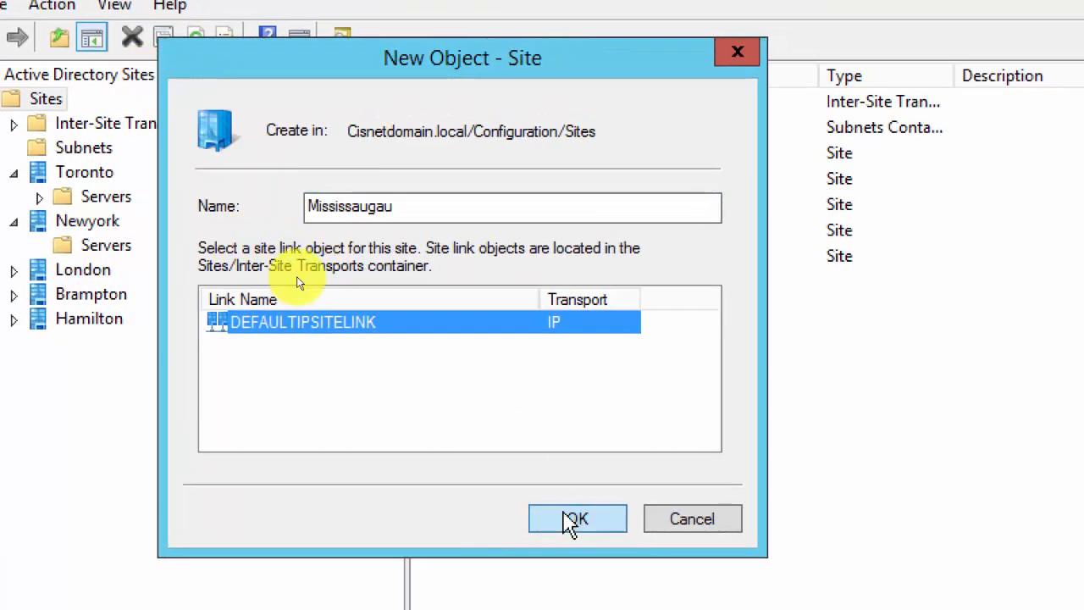
left_click(584, 545)
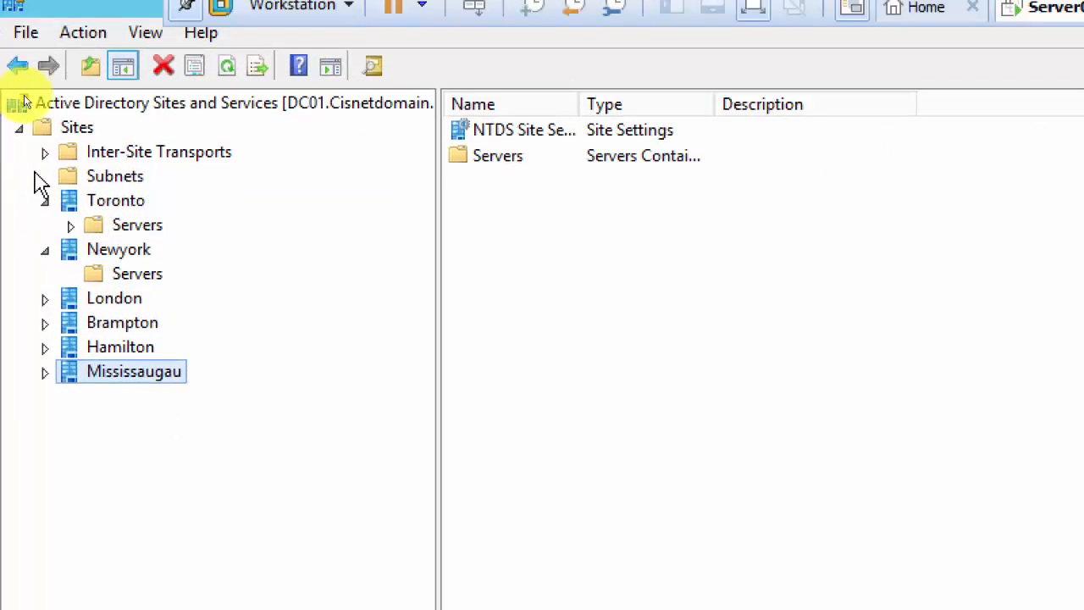
Expand London, Brampton, Hamilton and Mississaugau to reveal each site's Servers container.
left_click(45, 298)
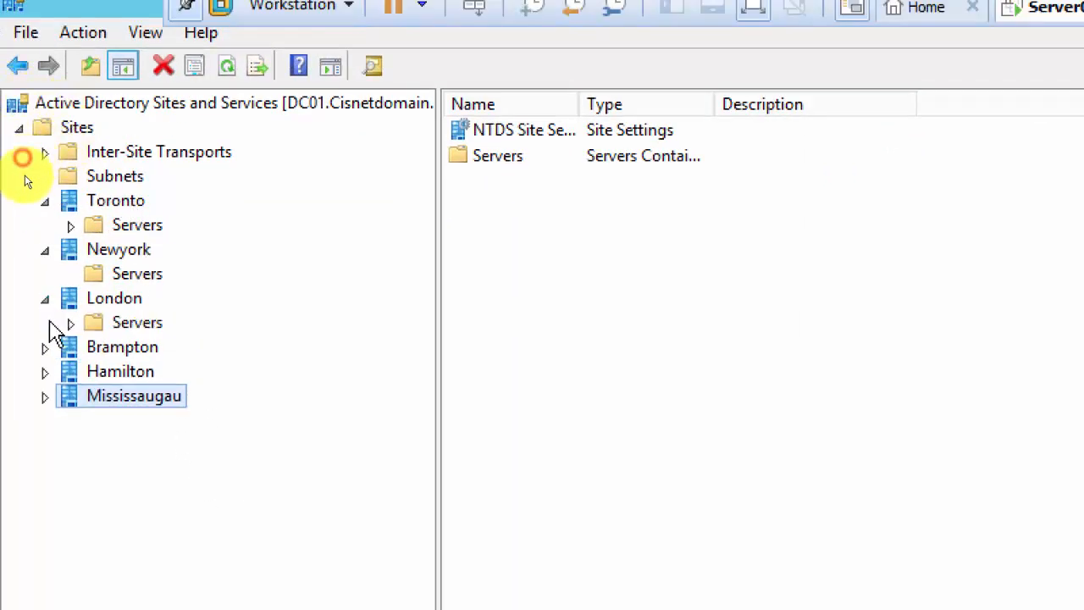
left_click(45, 347)
left_click(45, 395)
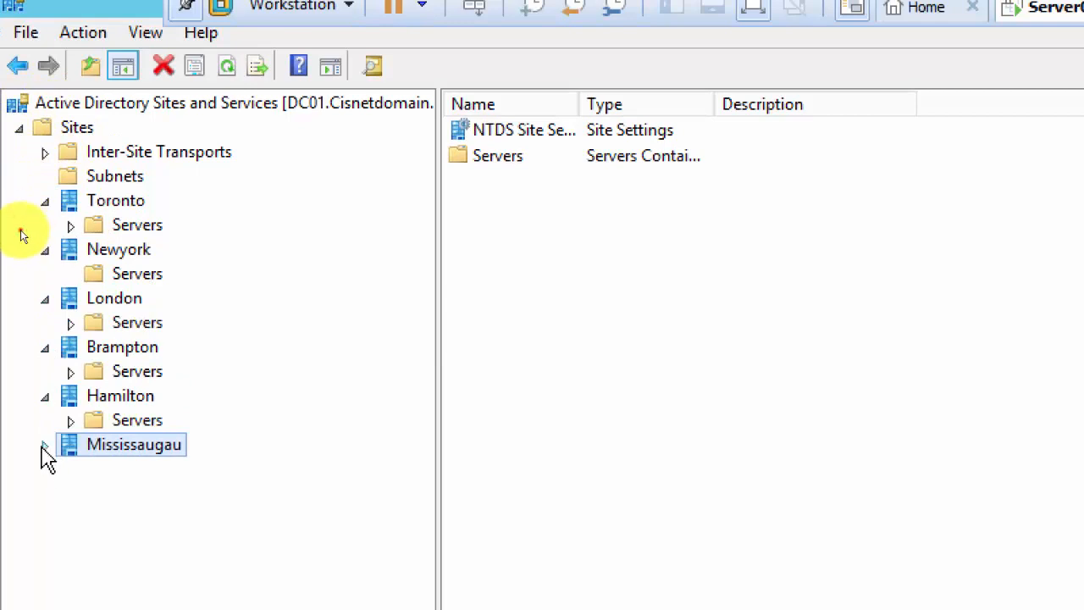
left_click(45, 444)
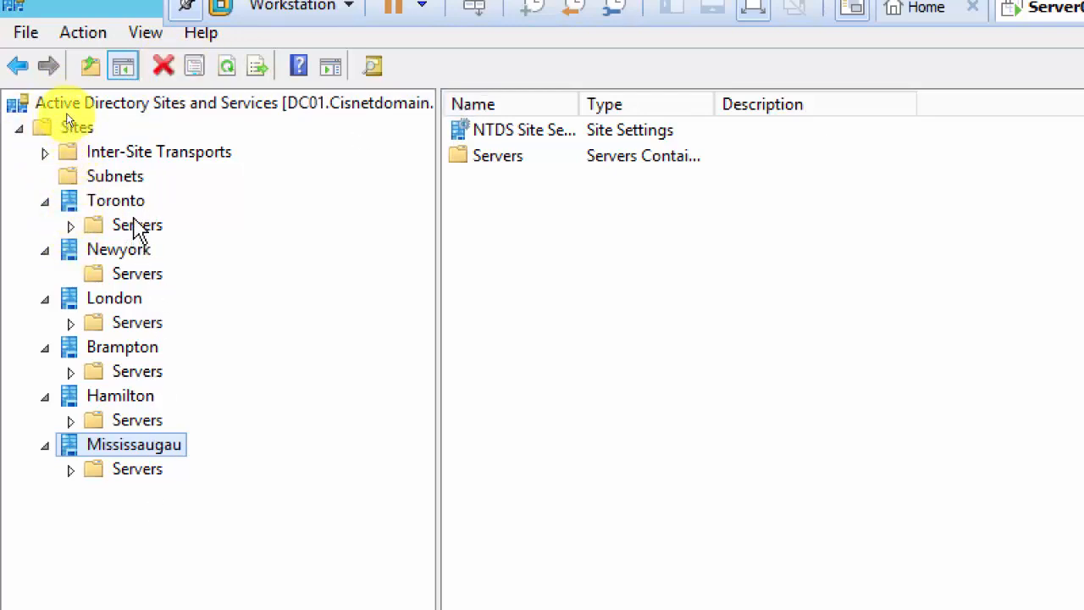
Expand Toronto's Servers folder and review the DC01 and SAN01 server settings.
left_click(129, 226)
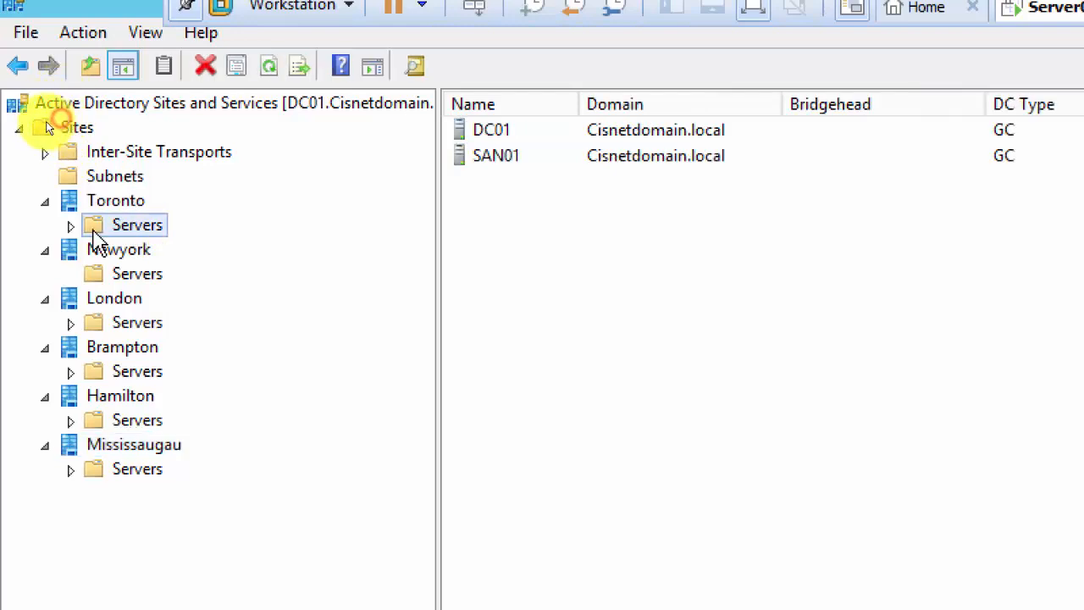
left_click(71, 226)
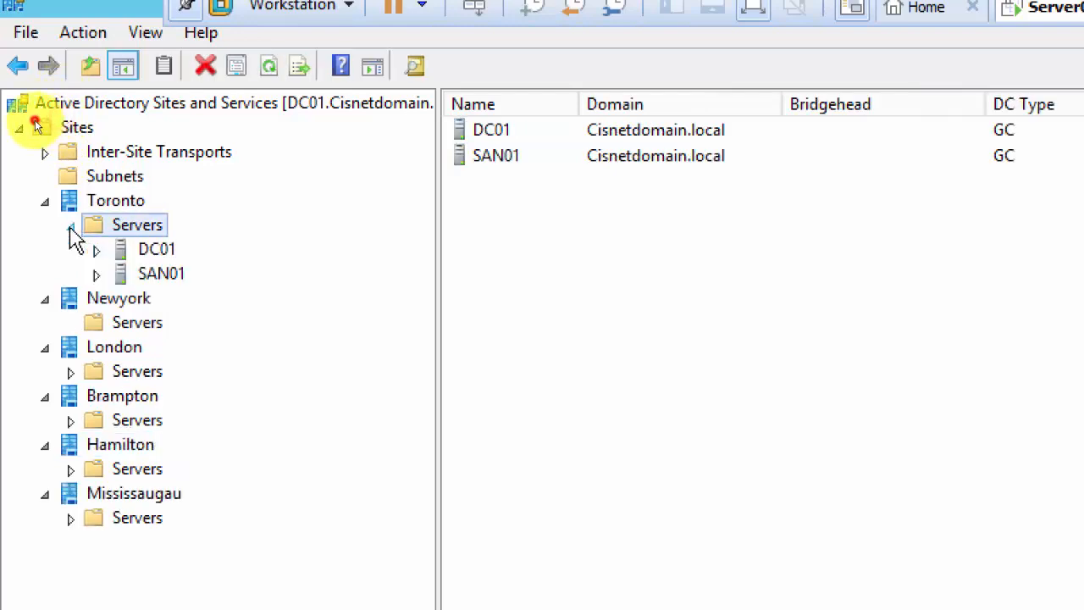
left_click(161, 251)
left_click(161, 275)
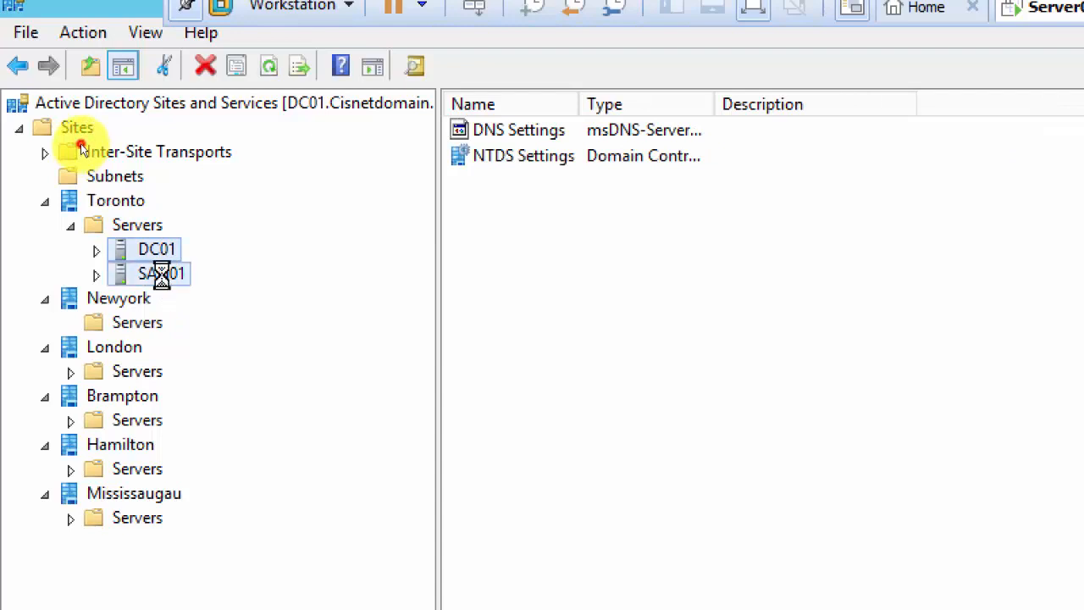
left_click(152, 254)
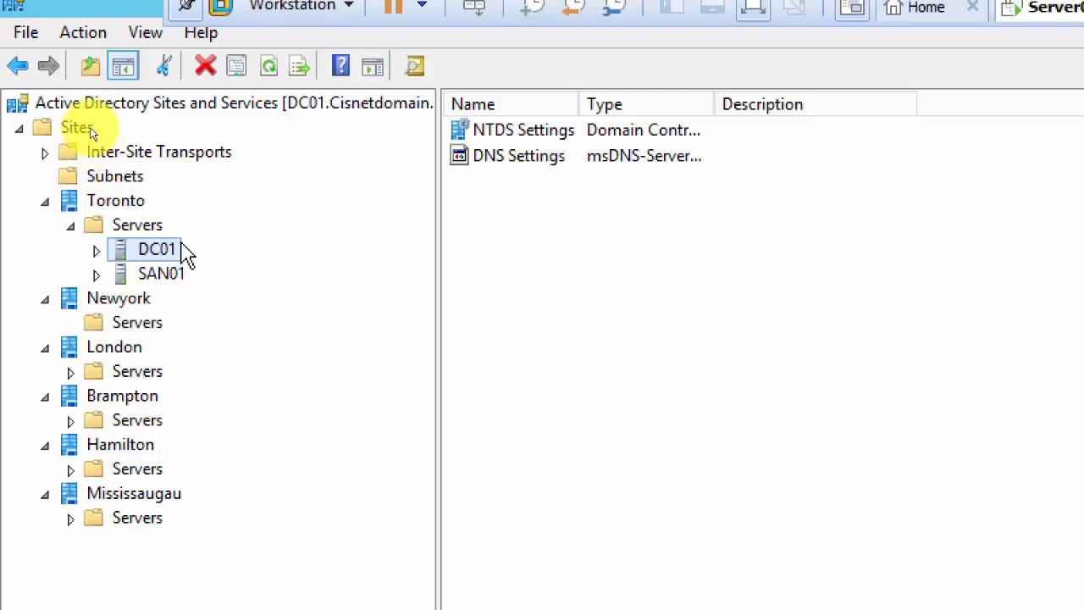
left_click(166, 280)
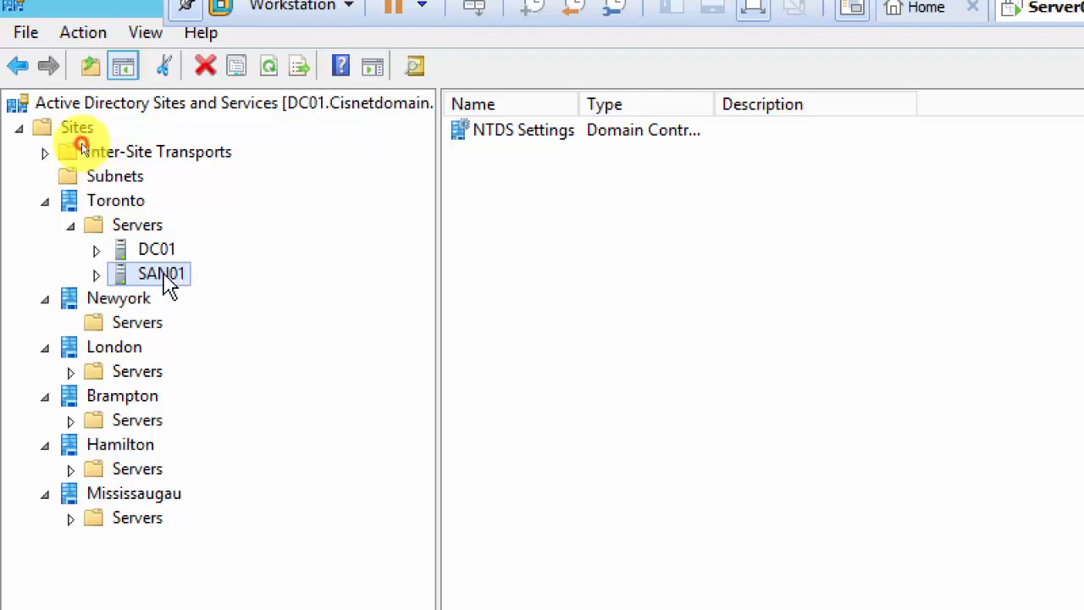
Move SAN01 from Toronto's Servers into Newyork's Servers, confirming the warning.
left_click_drag(168, 286, 148, 319)
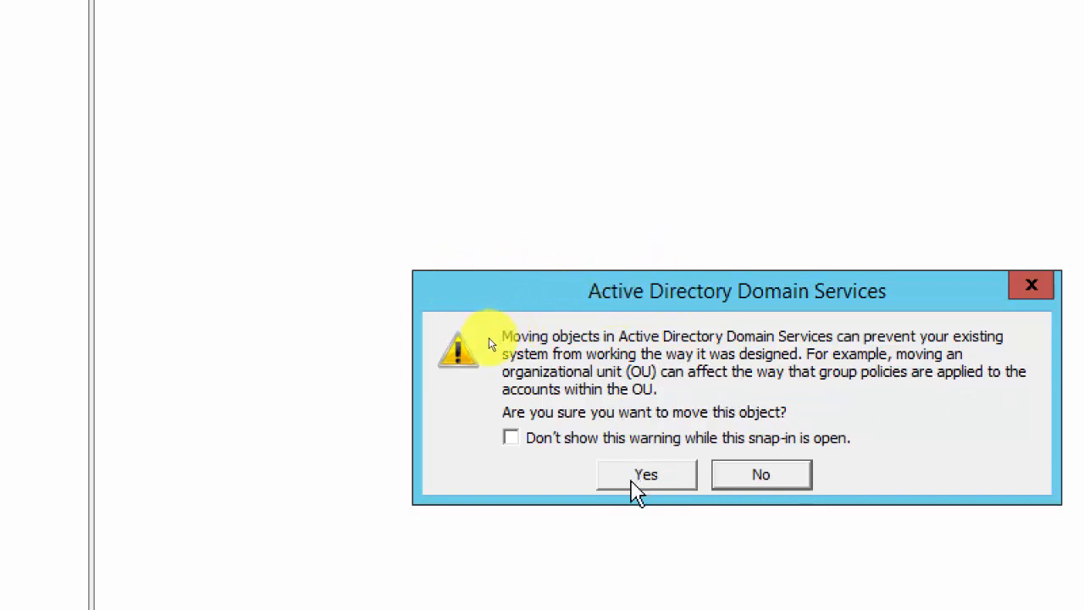
left_click(637, 490)
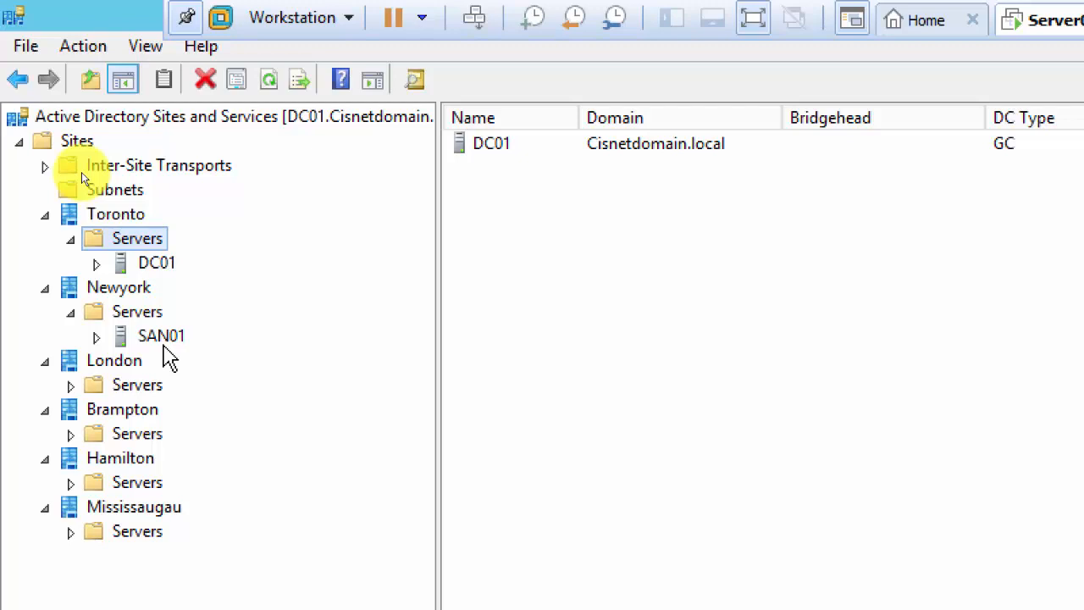
Return SAN01 from Newyork to Toronto's Servers alongside DC01.
left_click_drag(74, 166, 91, 144)
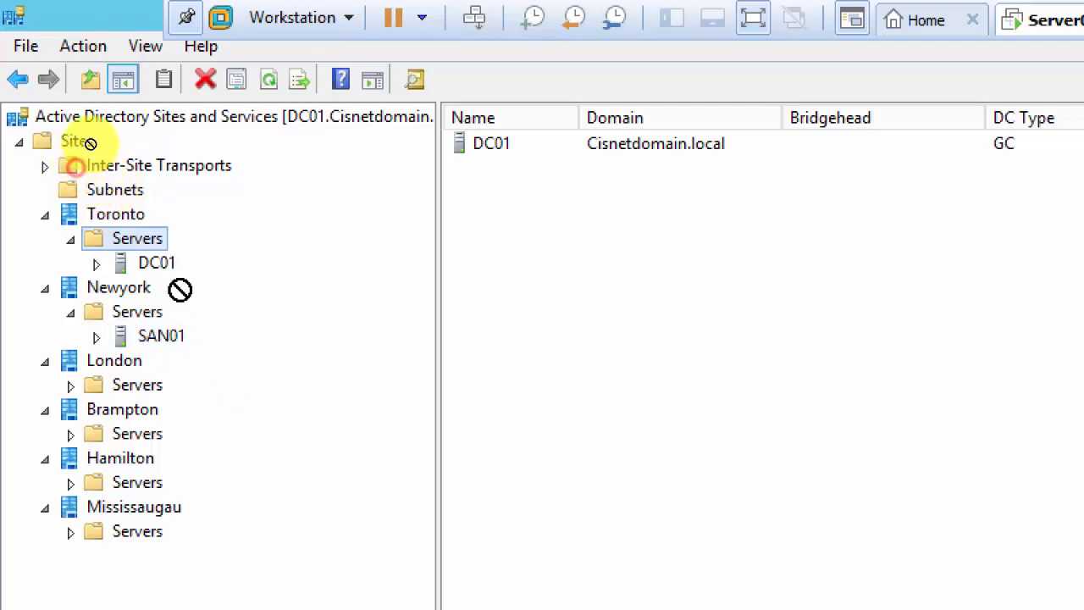
left_click_drag(180, 290, 156, 243)
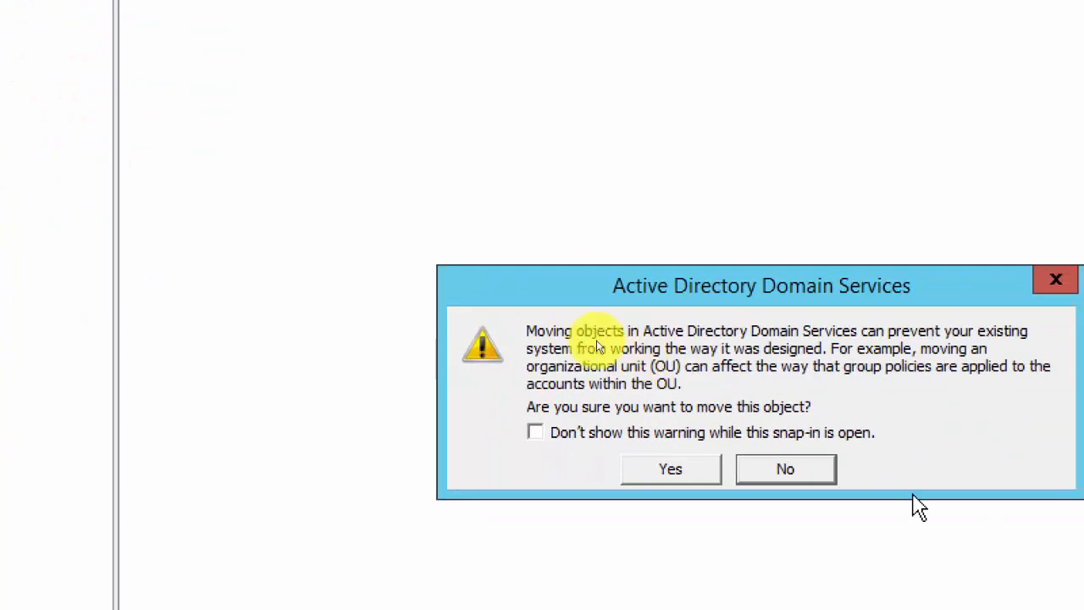
left_click(693, 473)
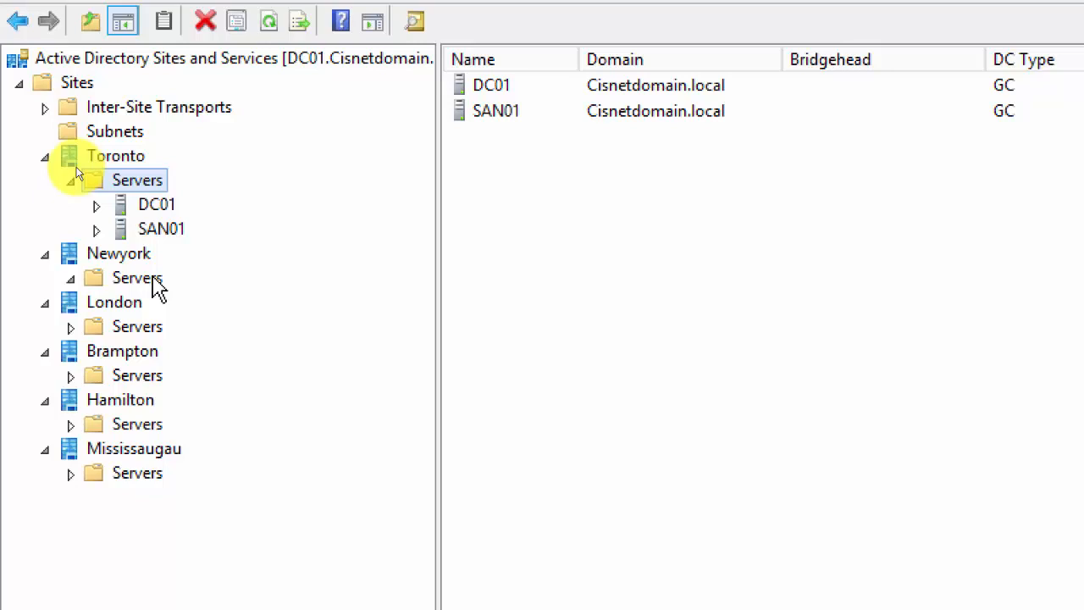
Relocate SAN01 from Toronto's Servers into Newyork's Servers once more, leaving DC01 alone.
left_click(167, 228)
left_click_drag(168, 231, 162, 278)
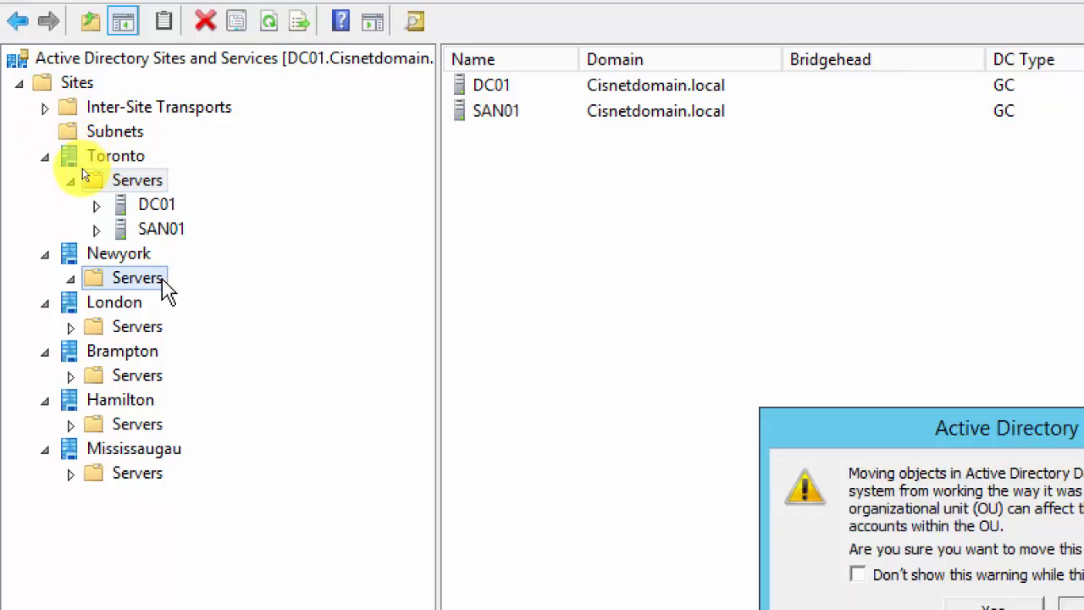
left_click(931, 562)
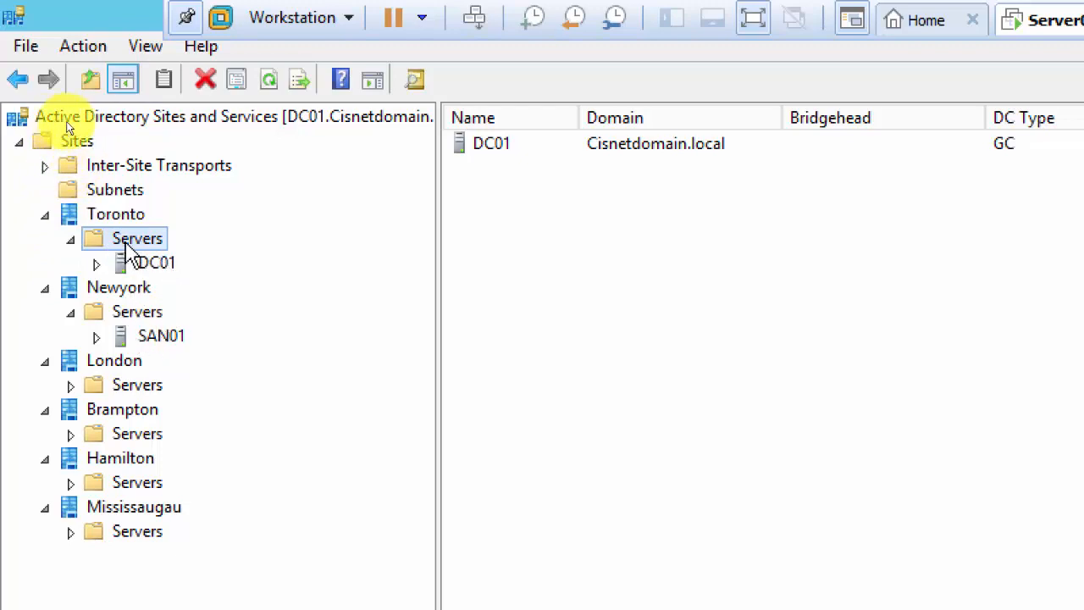
Check SAN01 under Newyork, then display the still-empty Subnets container.
left_click(161, 338)
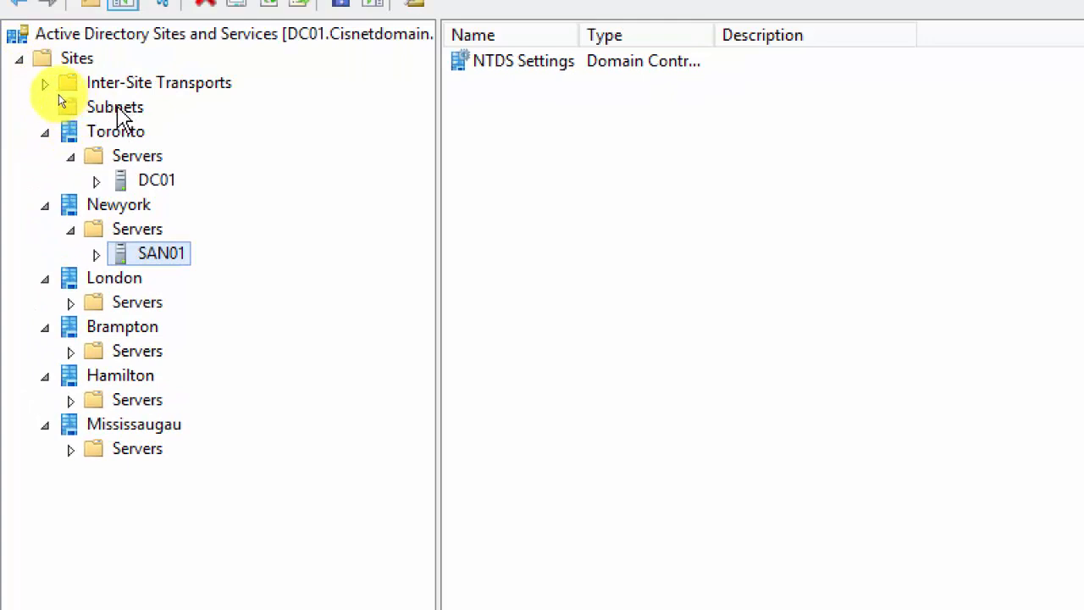
left_click(63, 102)
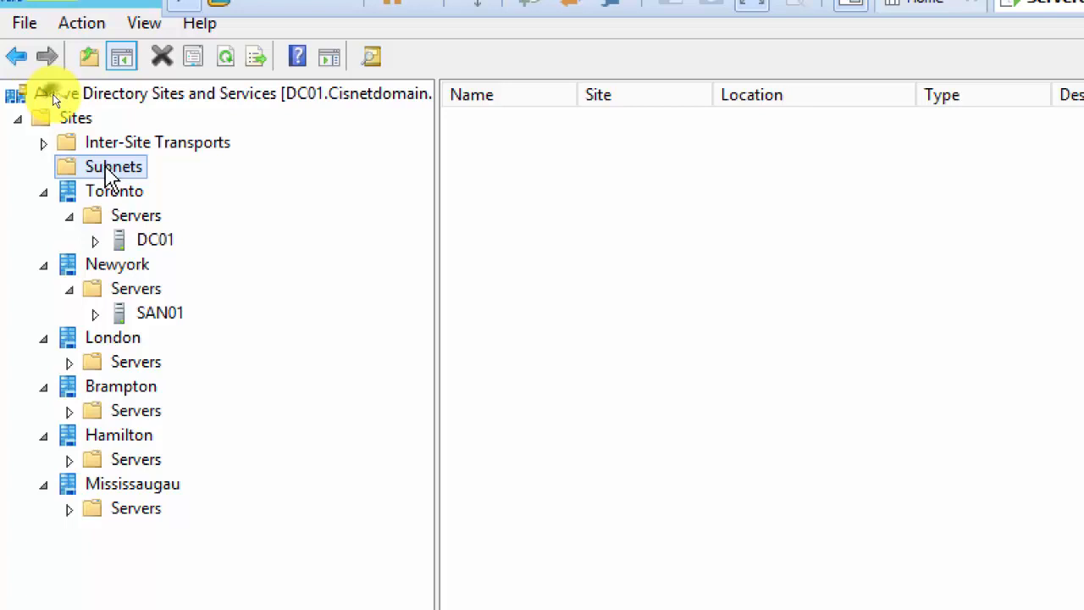
Start a new subnet with prefix 192.168.201.0/24 and select the Brampton site.
right_click(106, 168)
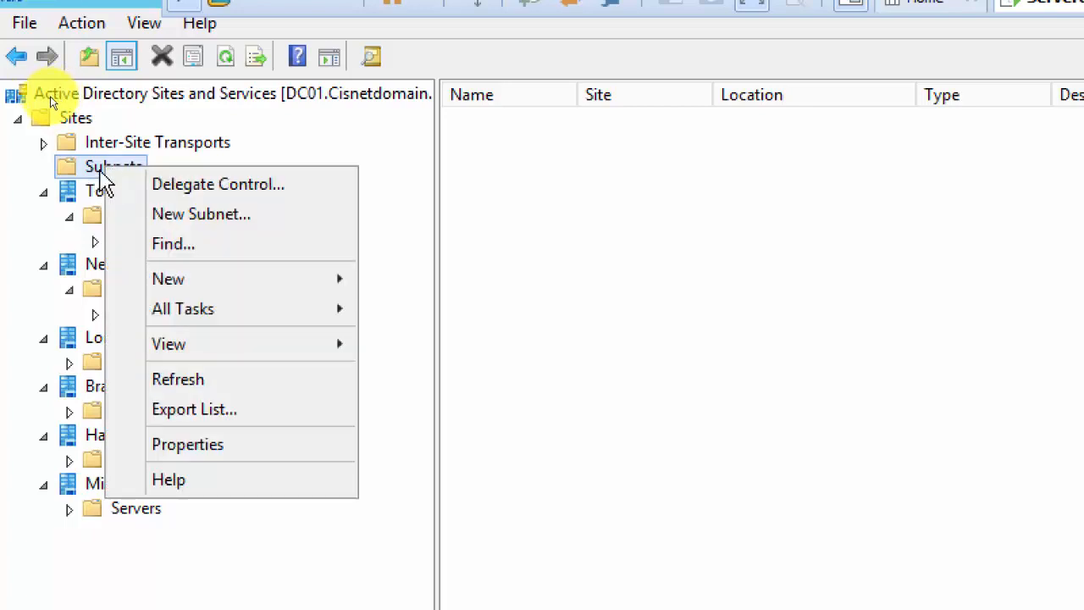
left_click(216, 223)
left_click_drag(99, 7, 409, 72)
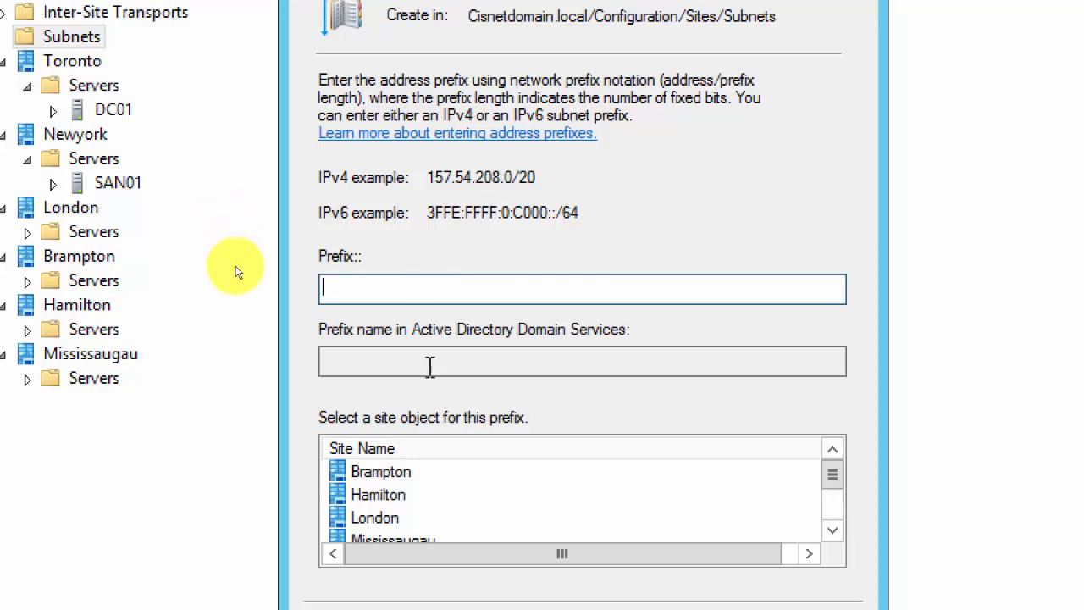
left_click(390, 481)
left_click(371, 291)
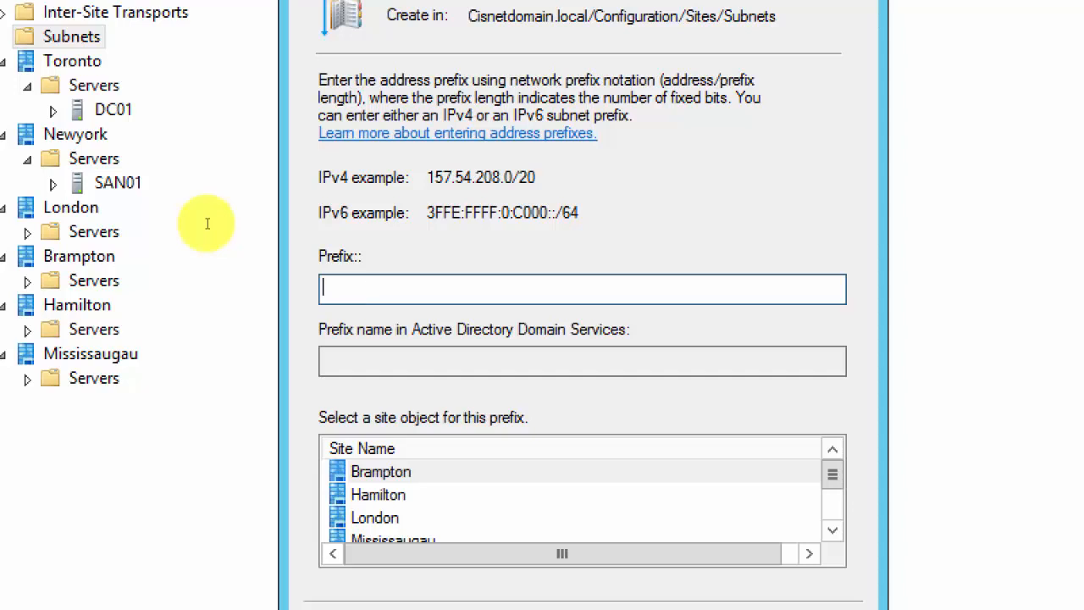
type("192.168.201")
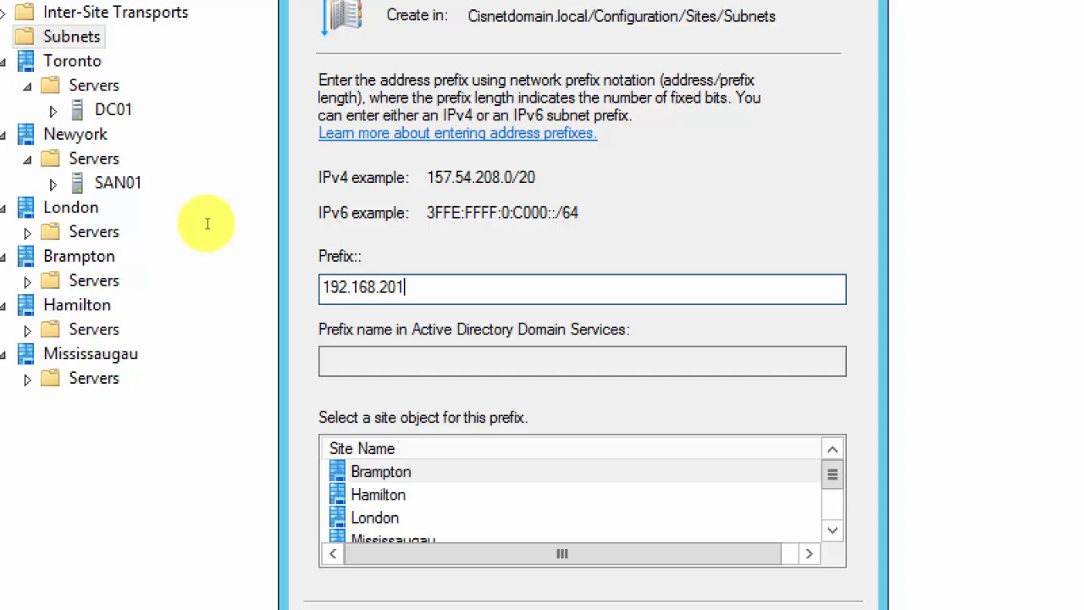
type(".0/24")
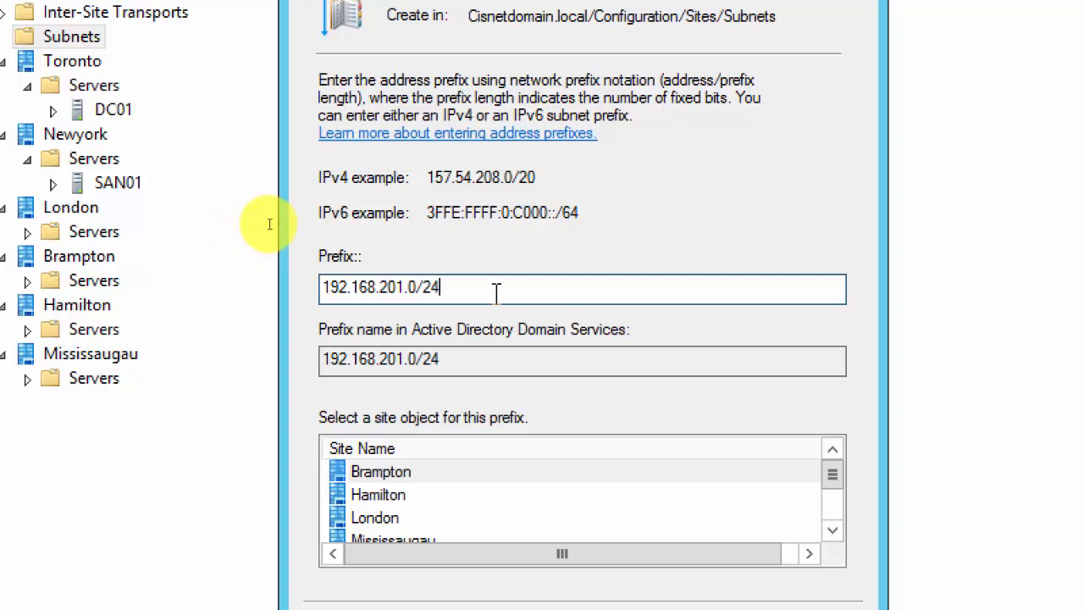
left_click(410, 477)
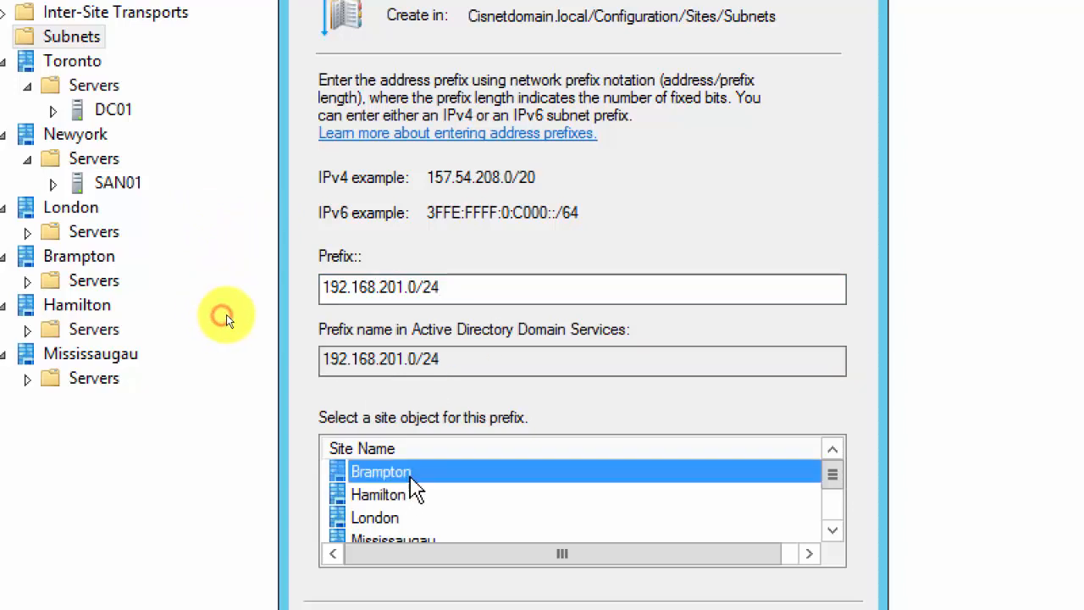
left_click(407, 288)
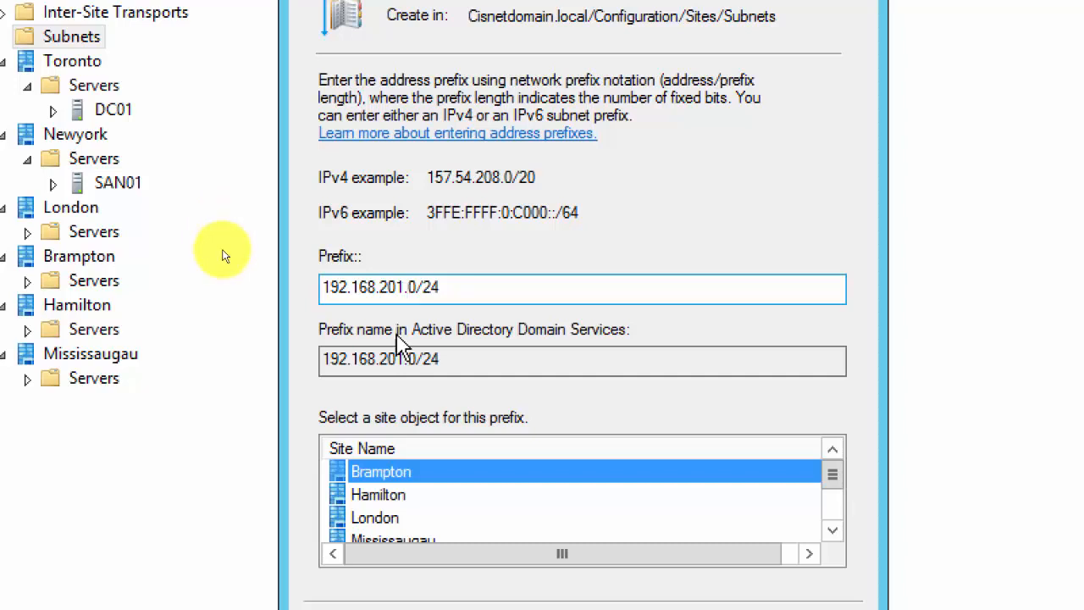
scroll(435, 359, "down", 2)
scroll(484, 388, "up", 2)
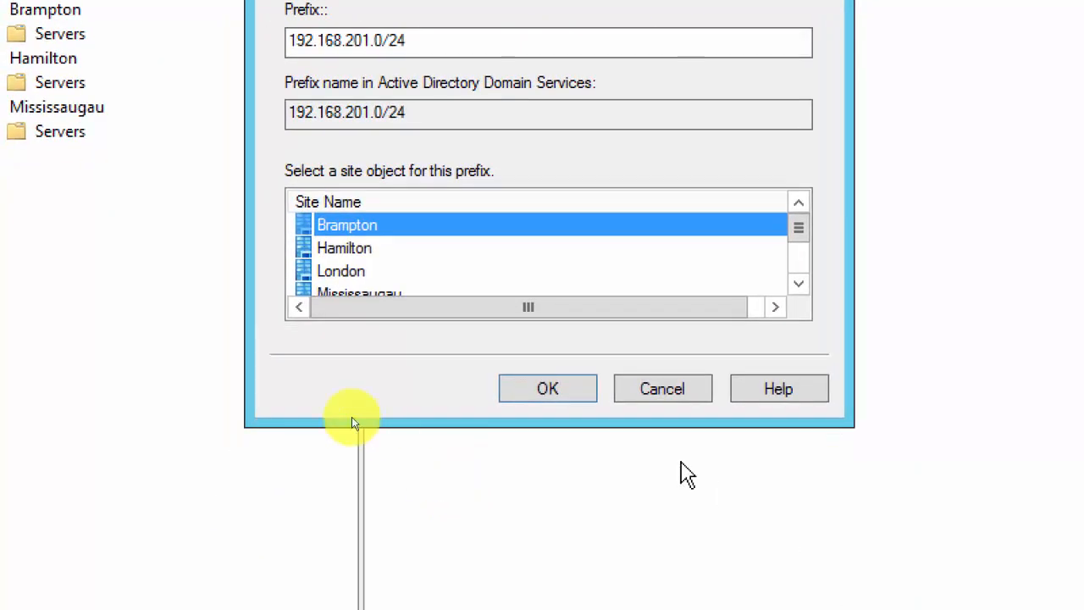
Create the 192.168.201.0/24 Brampton subnet and view it under Subnets.
left_click(567, 391)
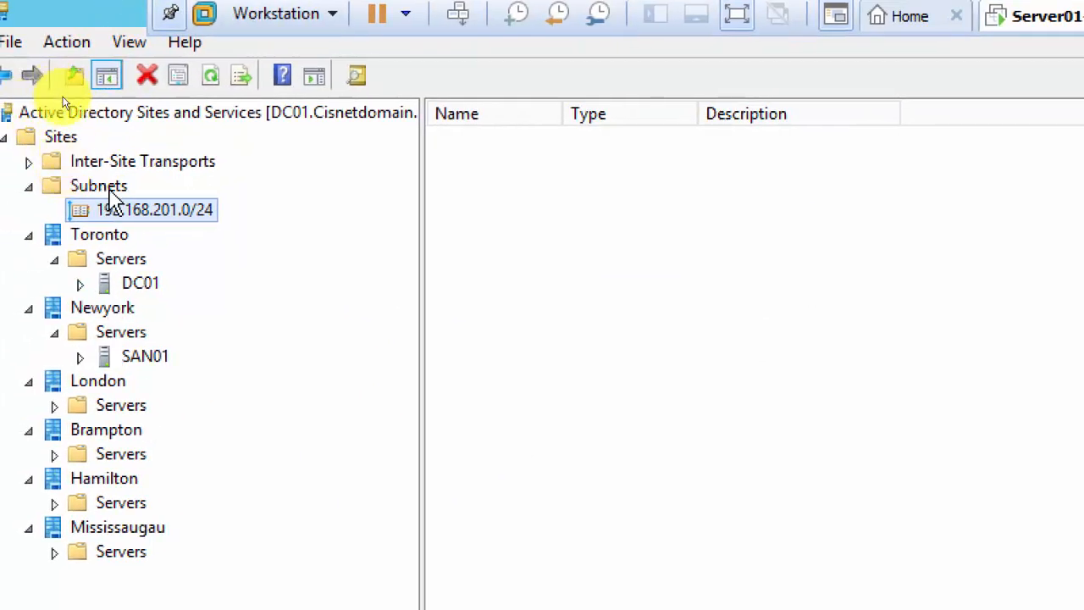
left_click(105, 193)
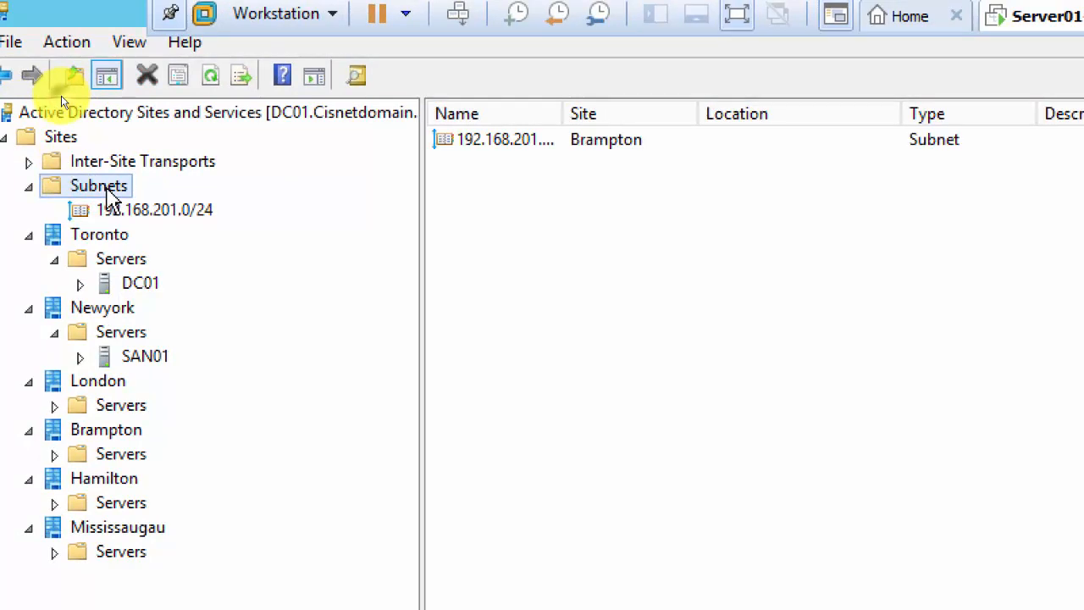
right_click(106, 193)
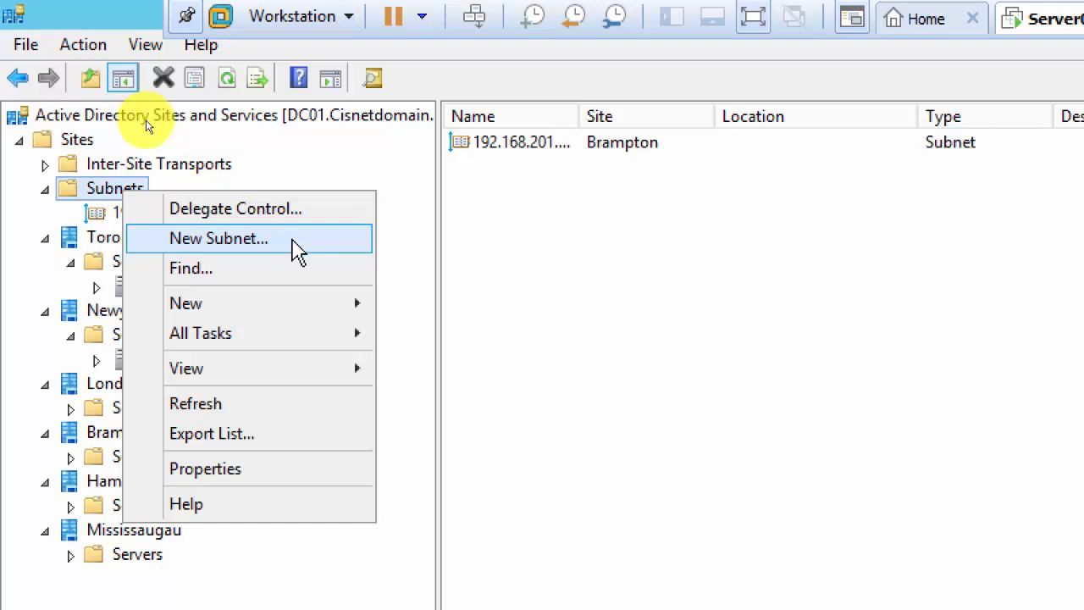
Add subnet 192.168.202.0/24 assigned to the Hamilton site.
left_click(296, 247)
left_click_drag(117, 41, 464, 103)
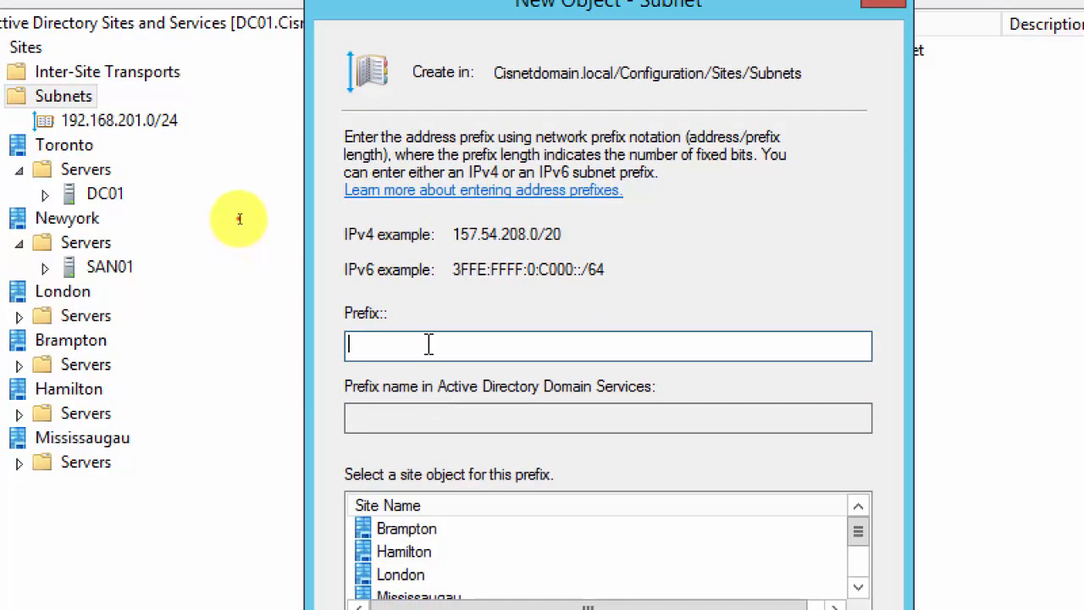
type("192.168.202.0")
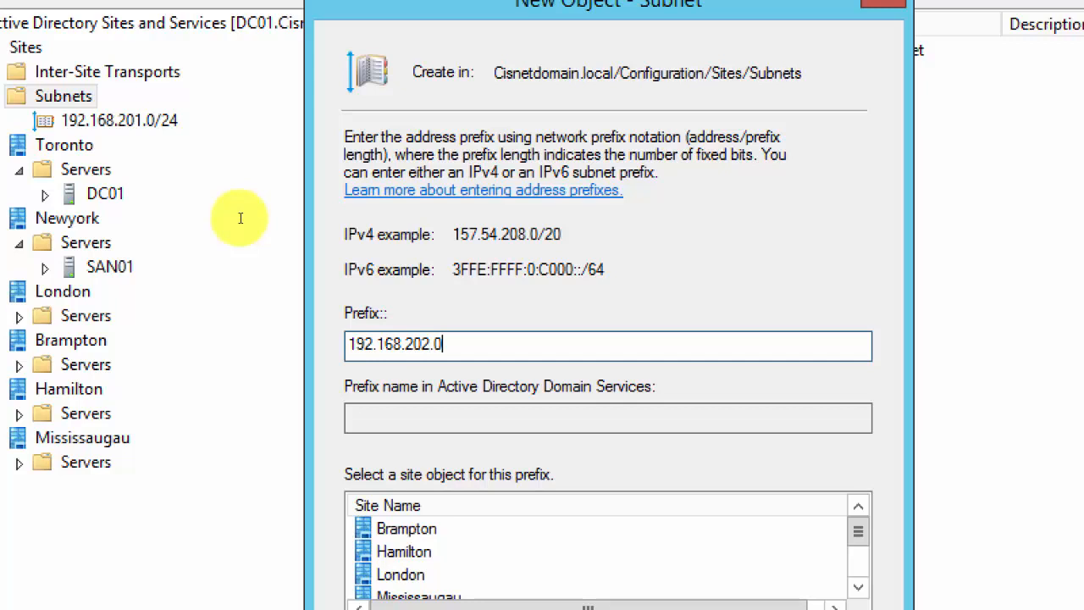
type("4")
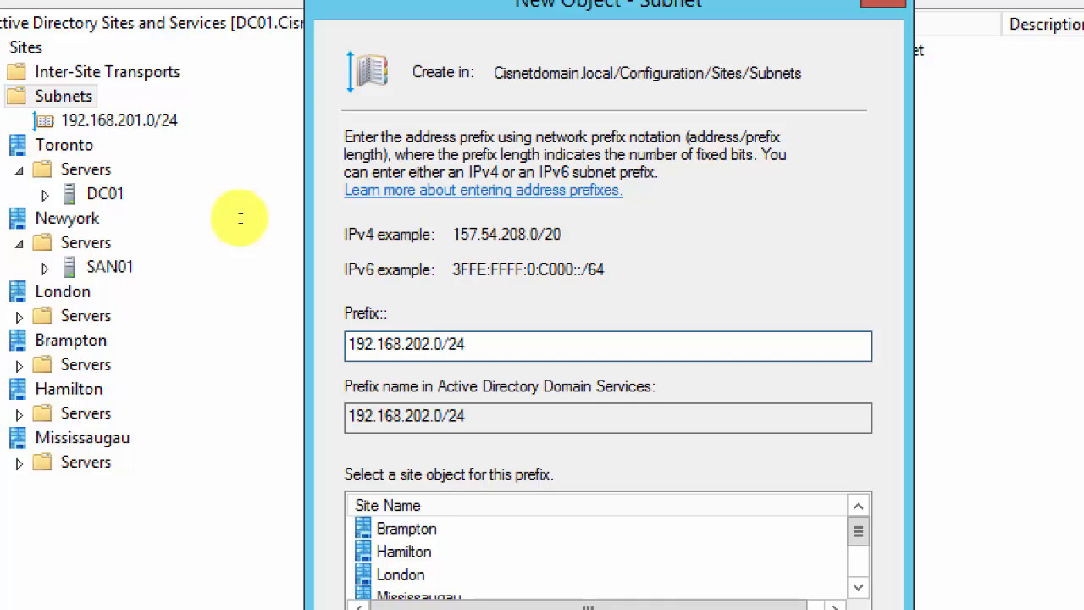
left_click(391, 552)
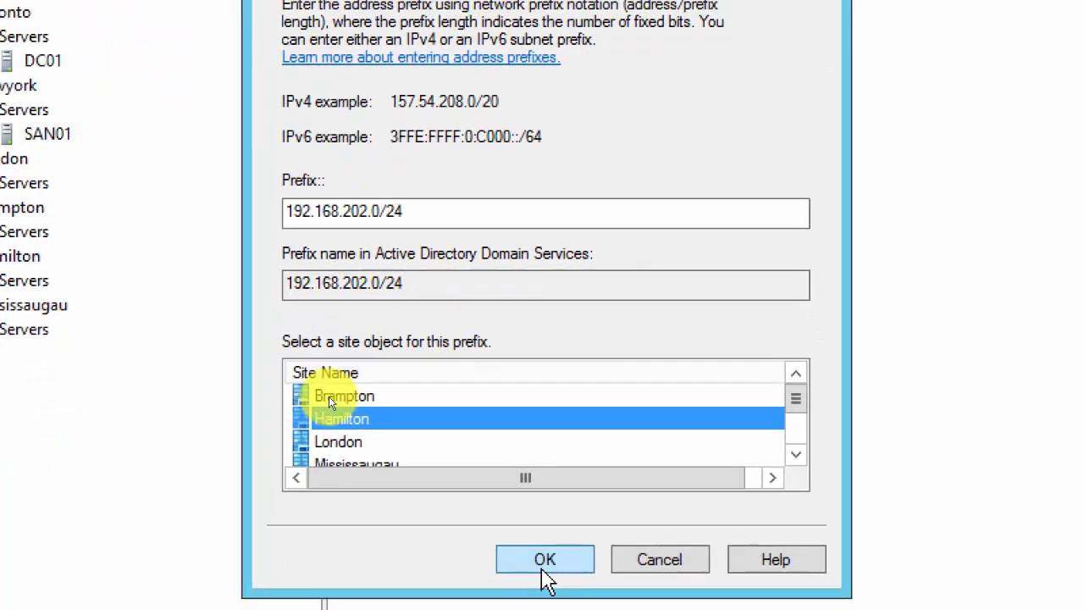
left_click(544, 560)
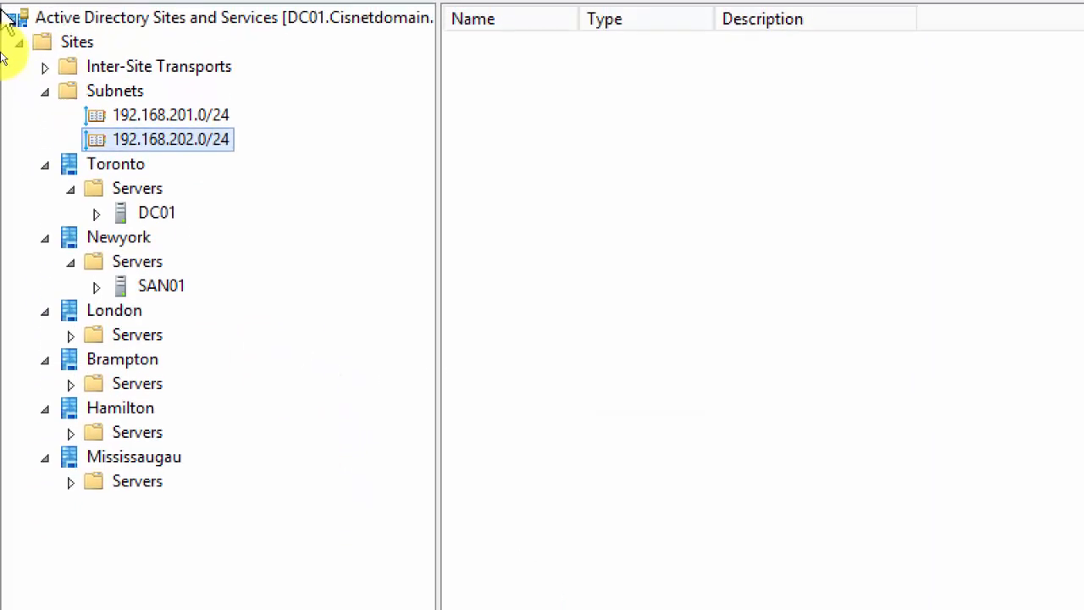
Add subnet 192.168.203.0/24 assigned to the London site.
left_click(125, 91)
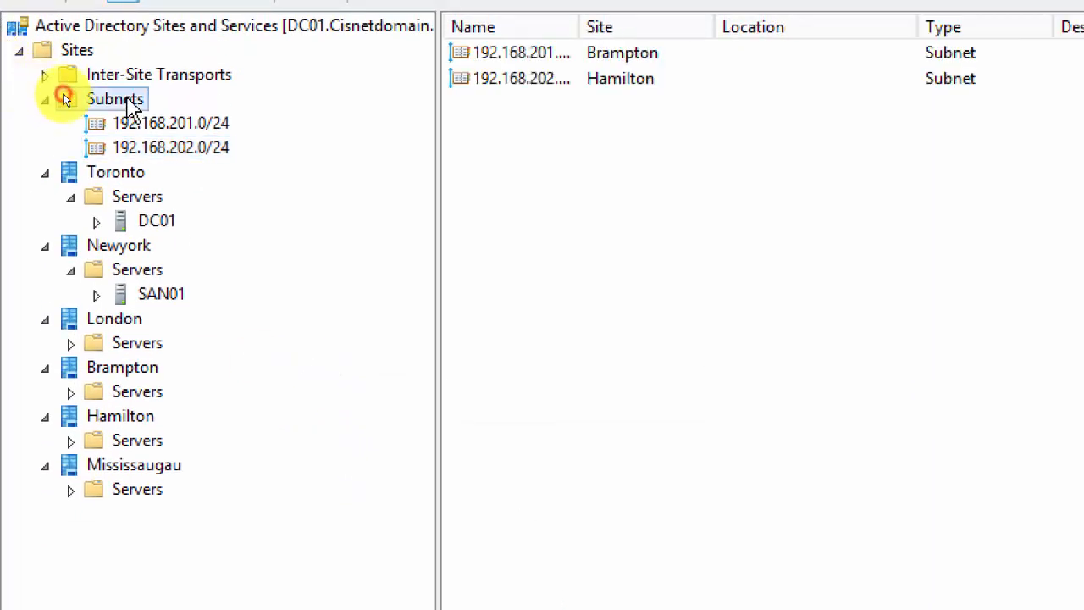
right_click(125, 99)
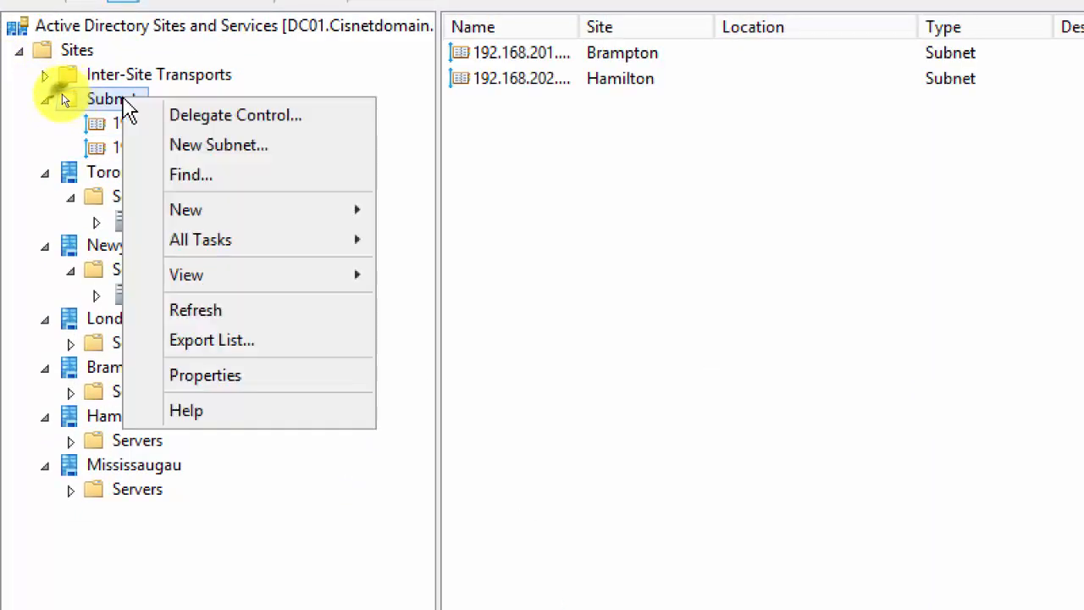
left_click(252, 165)
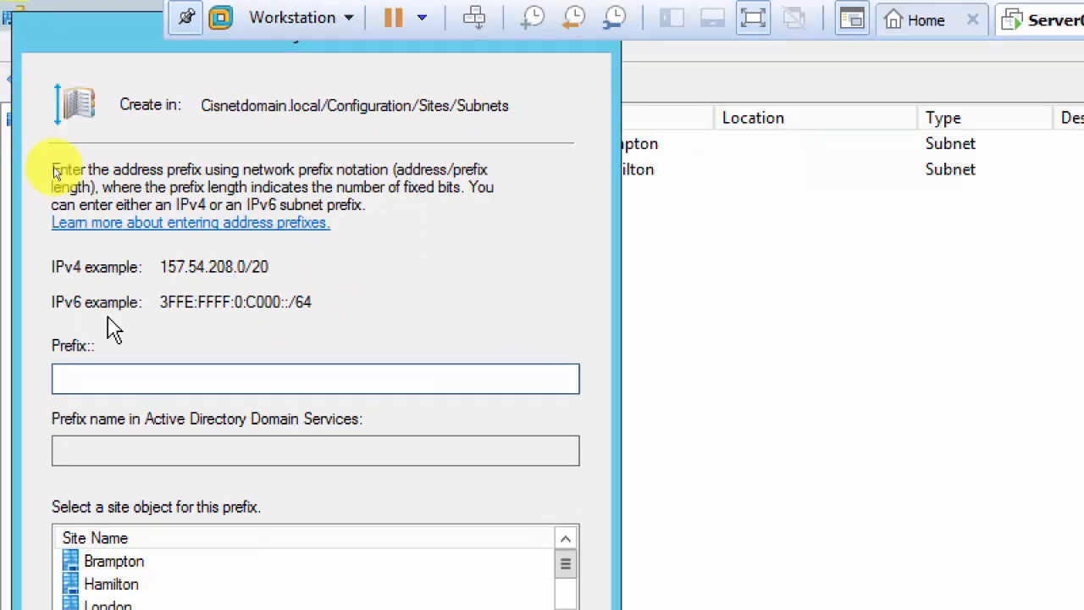
left_click(108, 375)
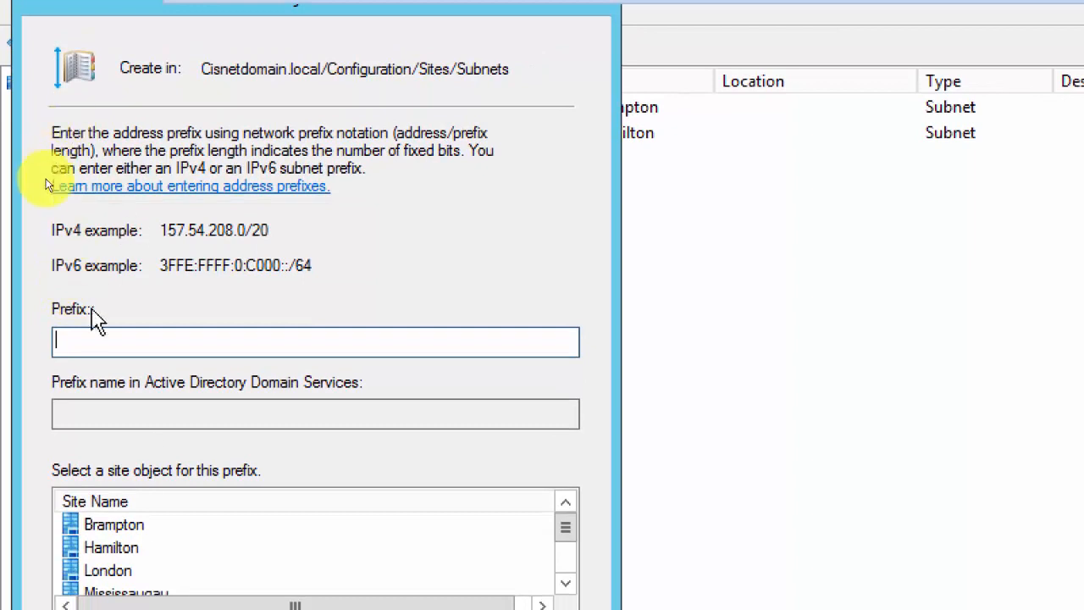
left_click(43, 185)
type("192.168.203.")
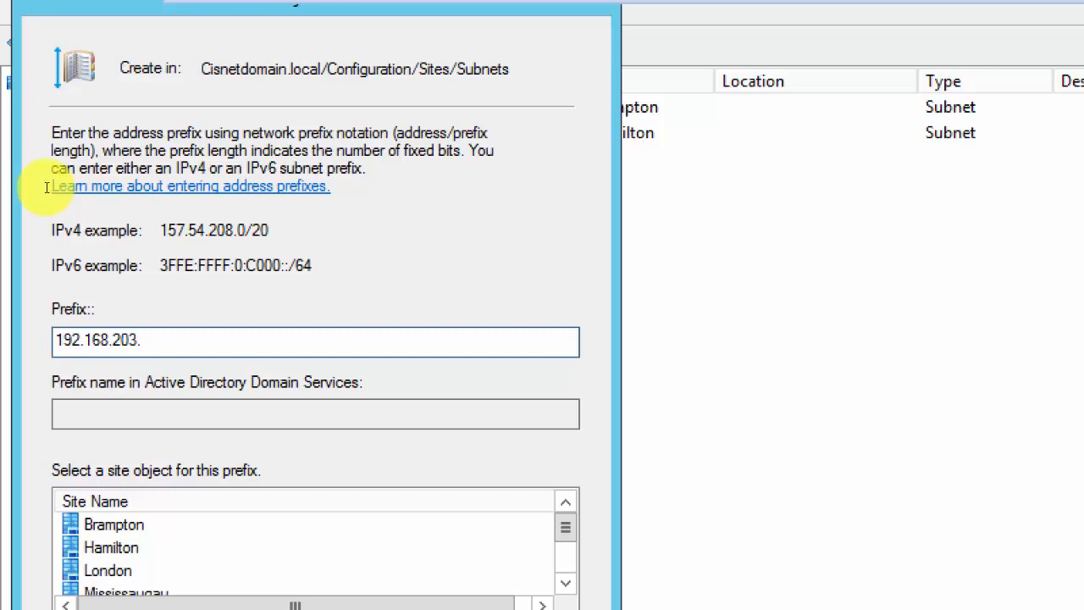
type("0/24")
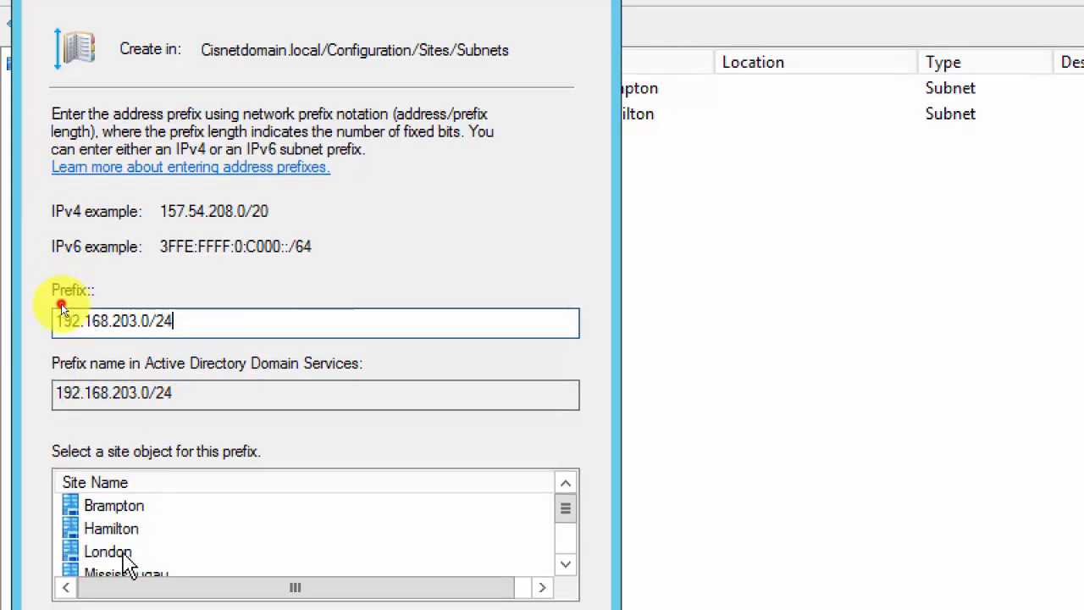
left_click(125, 553)
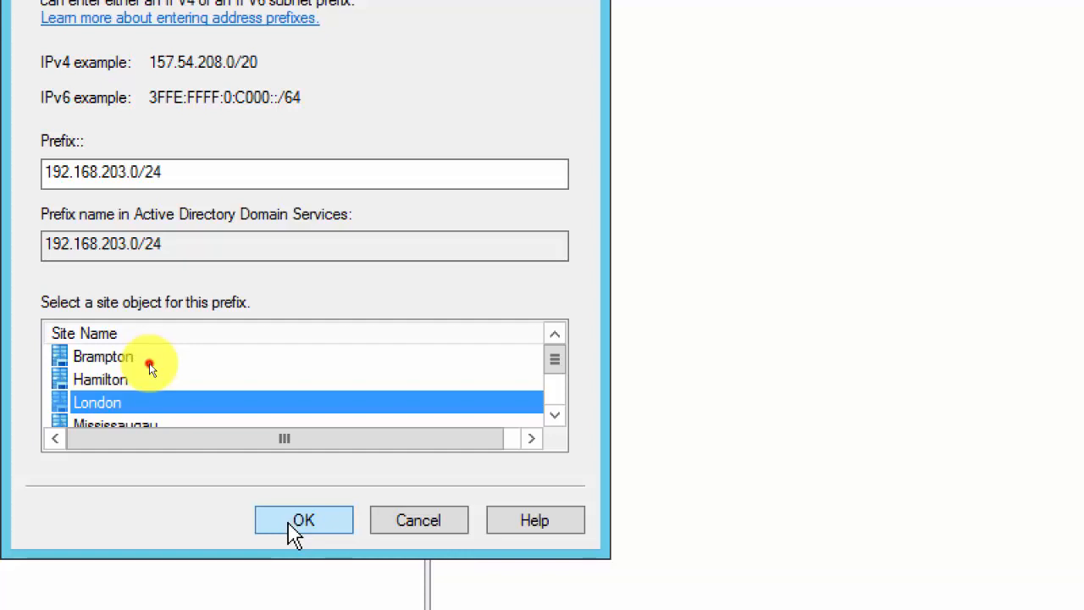
left_click(296, 520)
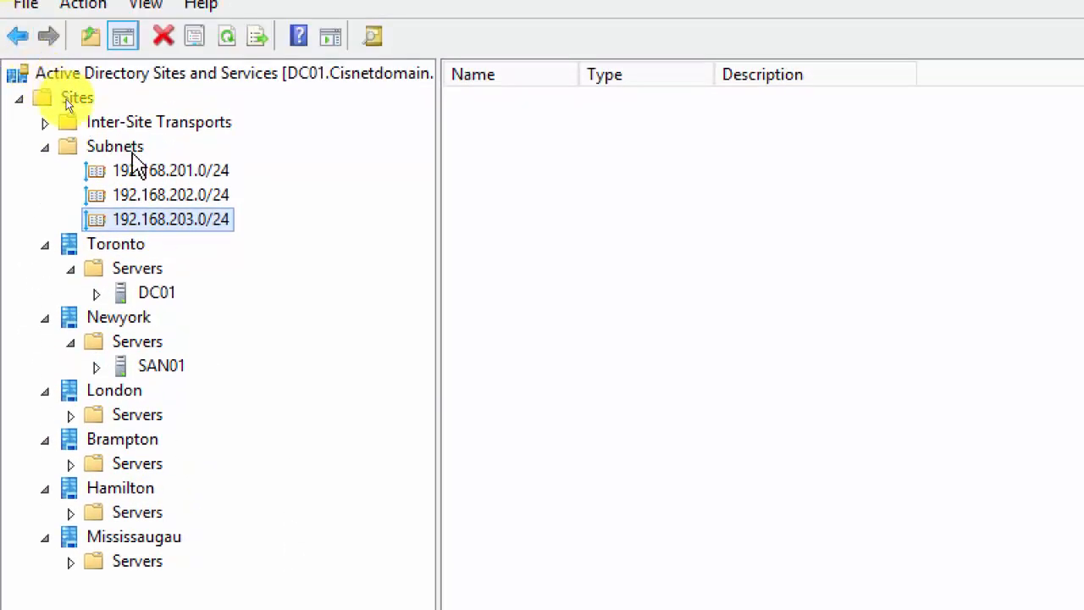
Add subnet 192.168.204.0/24 assigned to the Mississaugau site.
right_click(133, 153)
left_click(292, 205)
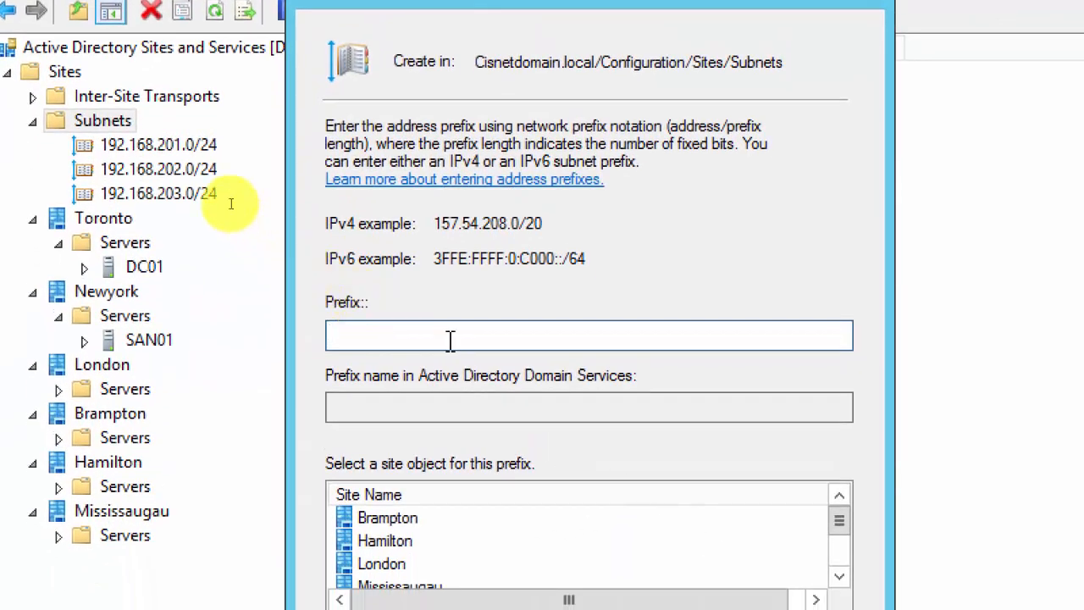
left_click(454, 336)
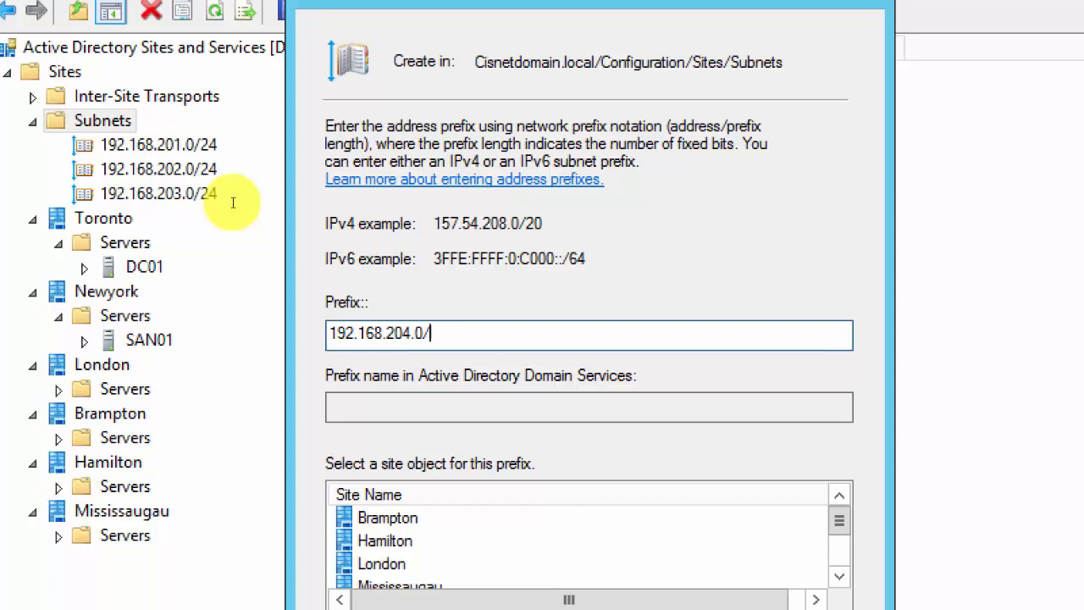
type("192.168.204.0/24")
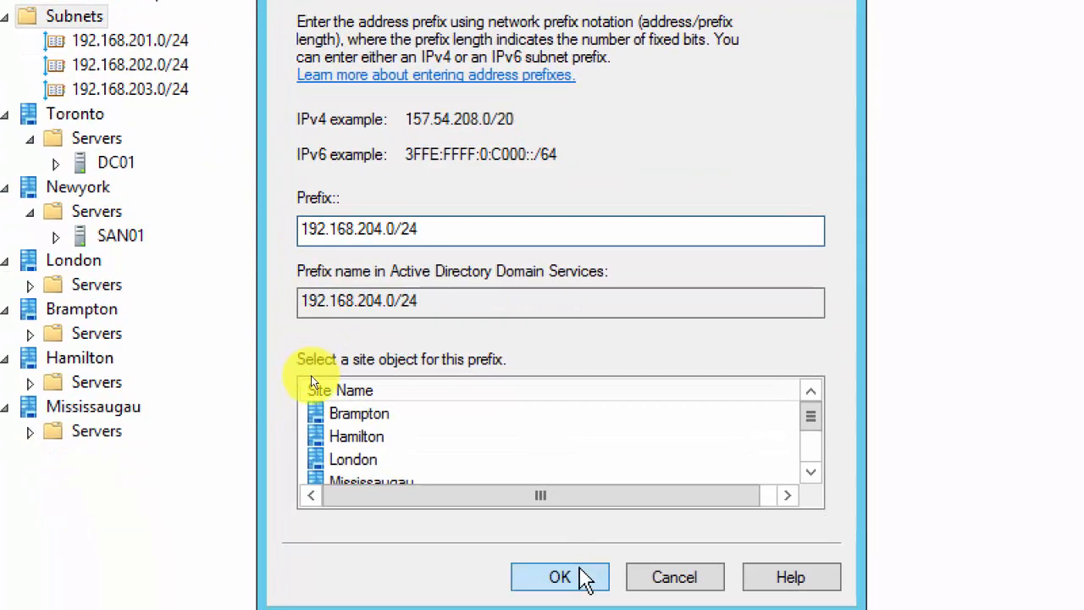
left_click(372, 467)
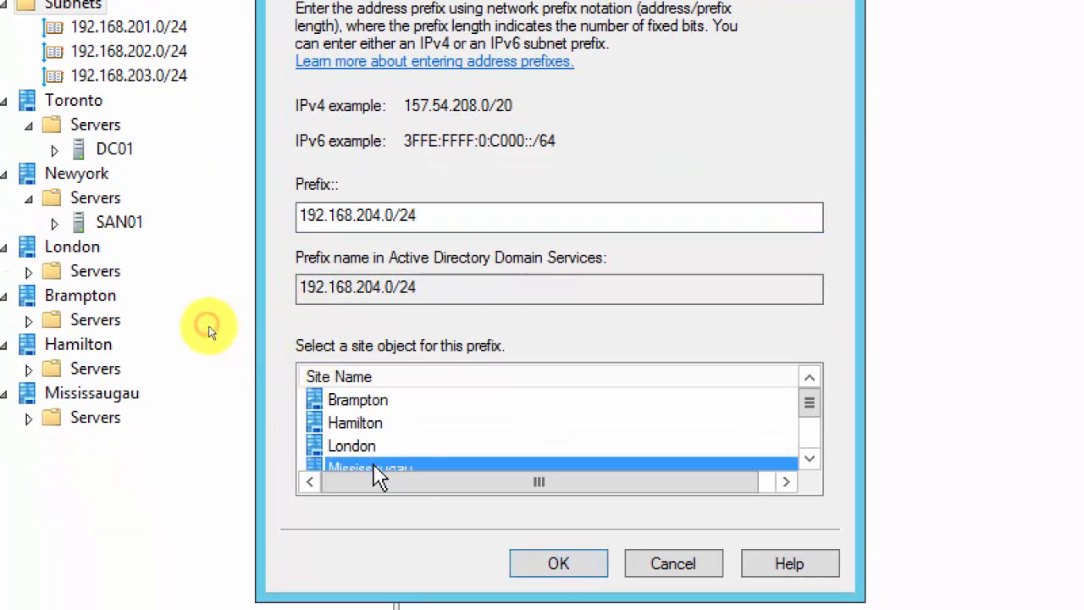
left_click(517, 547)
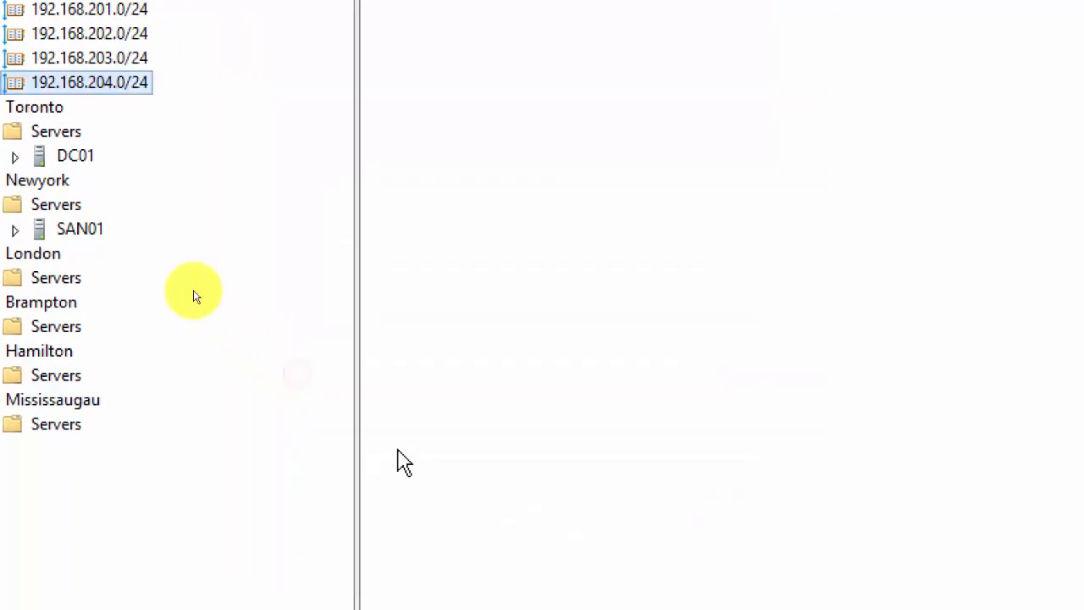
Move SAN01 from Newyork's Servers into Toronto's Servers, confirming the move.
right_click(115, 80)
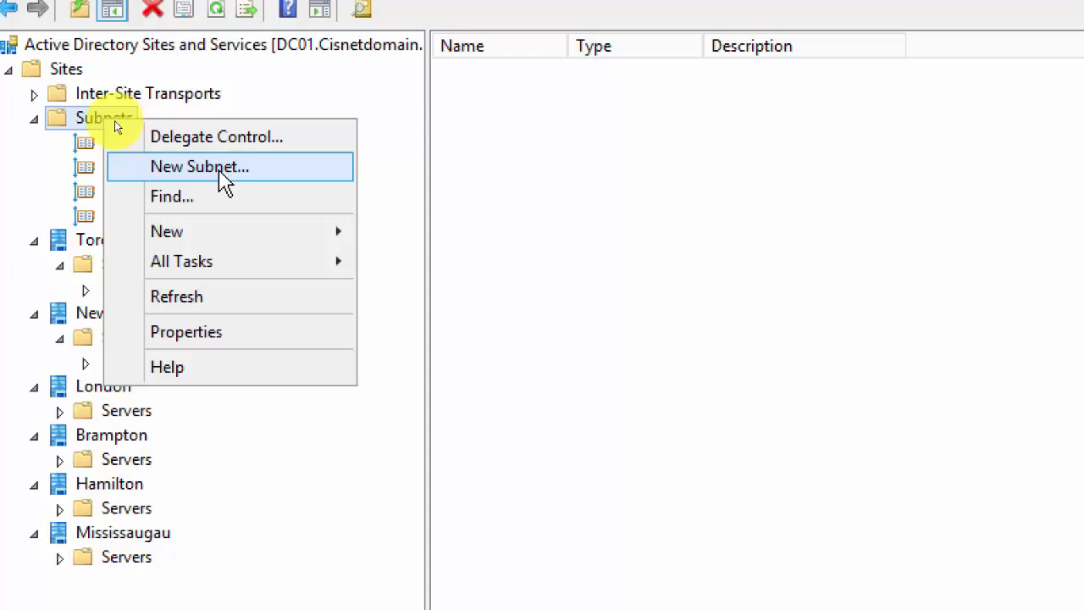
left_click(342, 166)
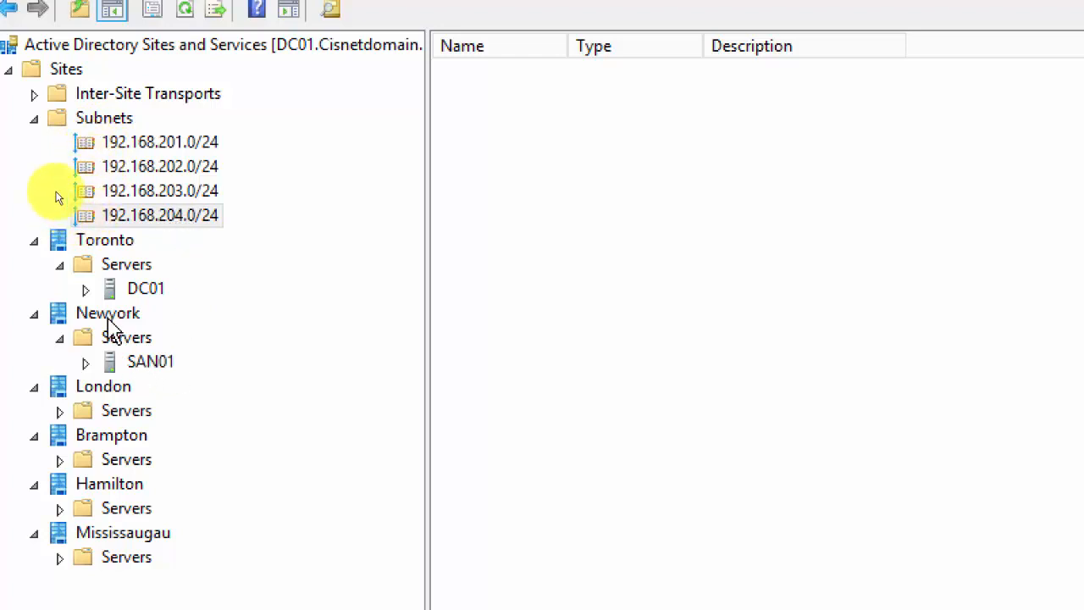
left_click(142, 366)
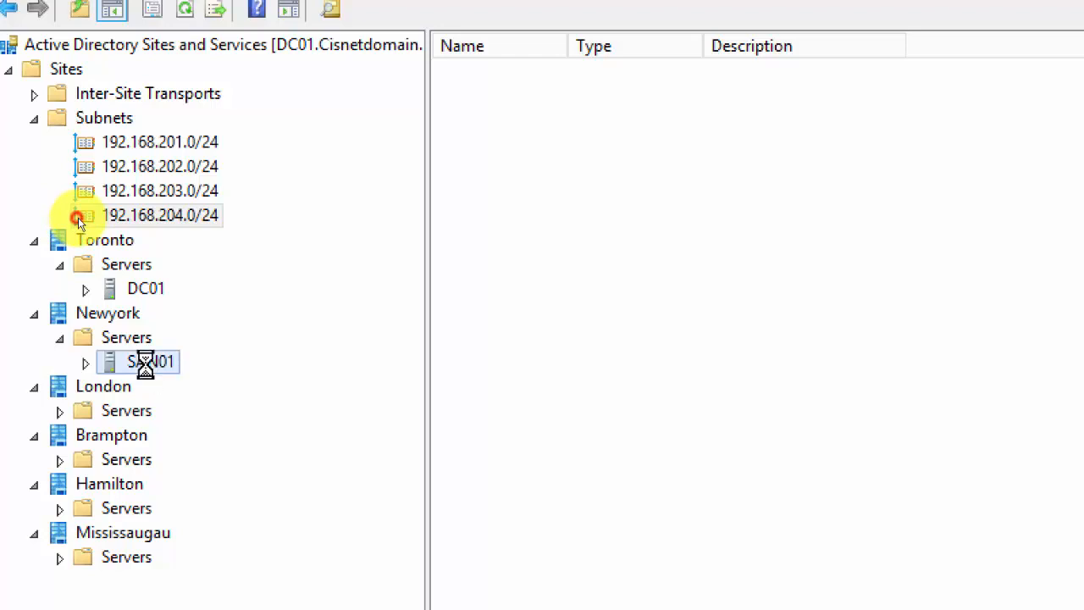
left_click_drag(137, 365, 145, 275)
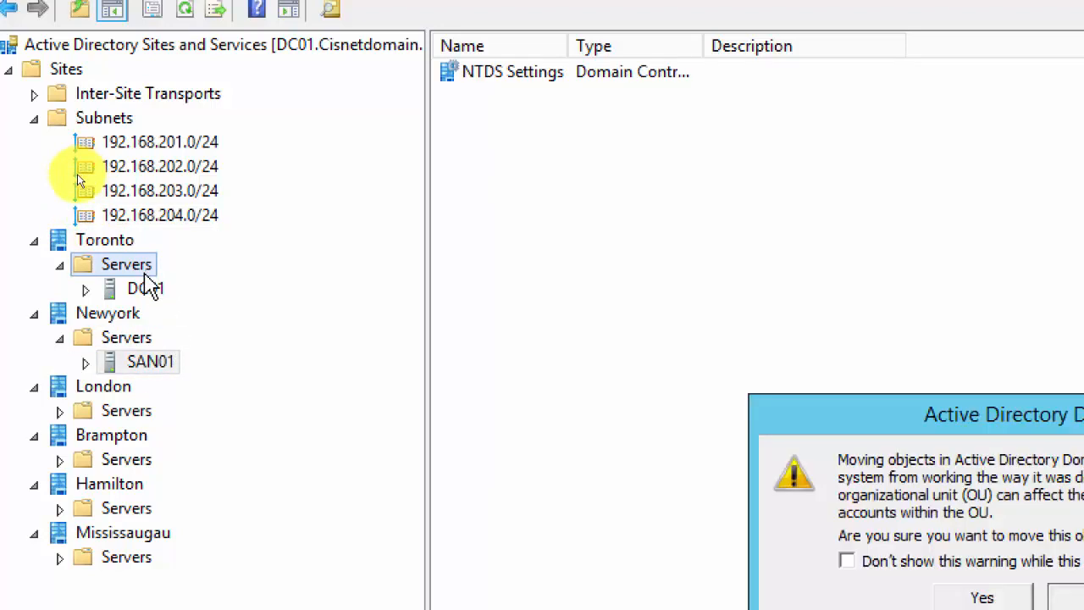
left_click(845, 542)
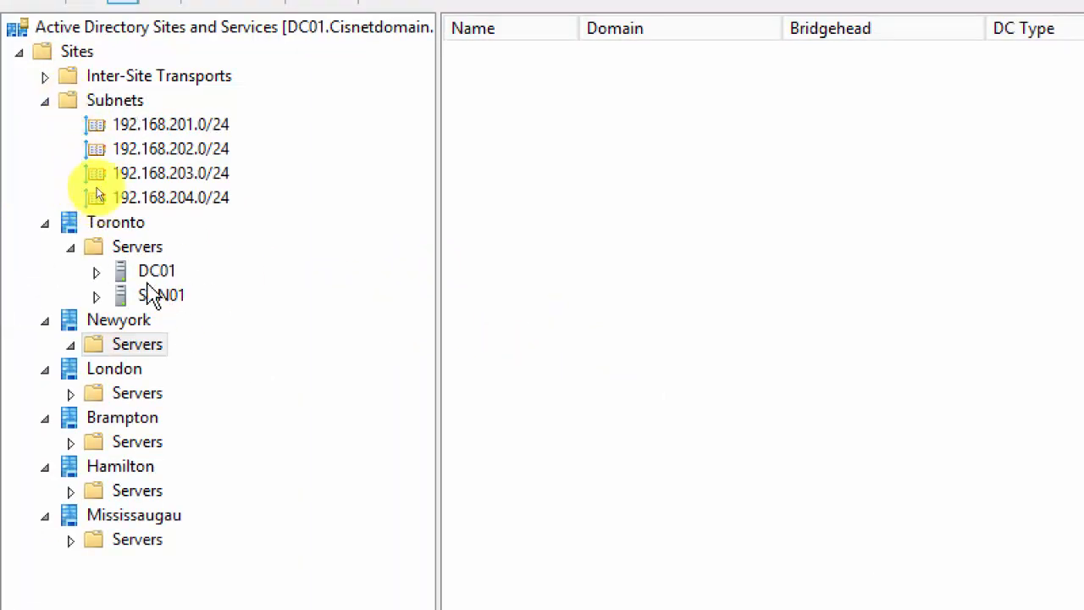
Add subnet 192.168.205.0/24 for Newyork, then list all five subnets with their sites.
left_click(116, 107)
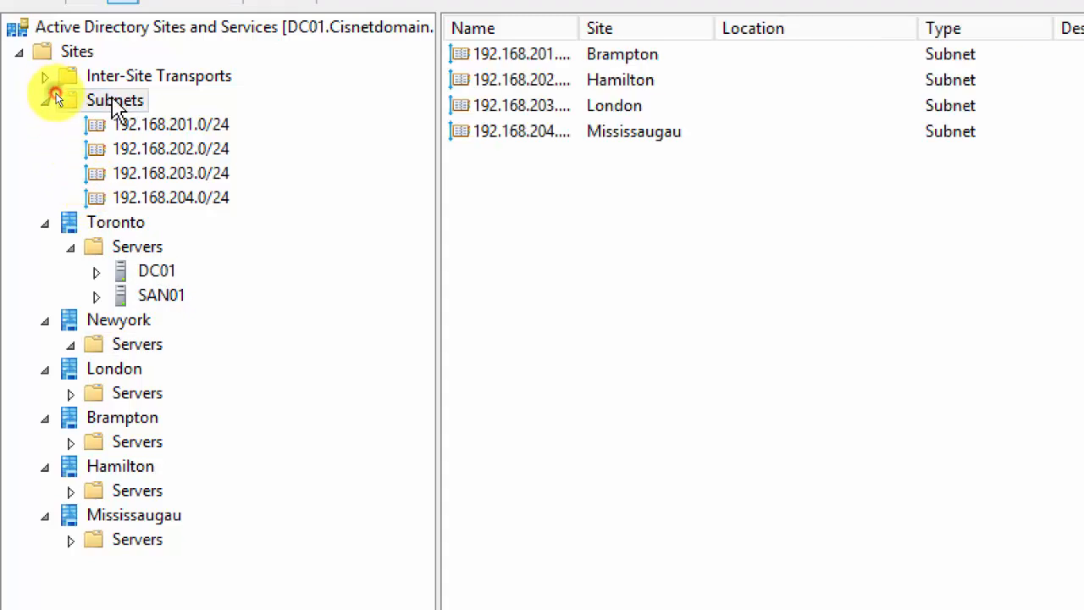
right_click(115, 102)
left_click(217, 157)
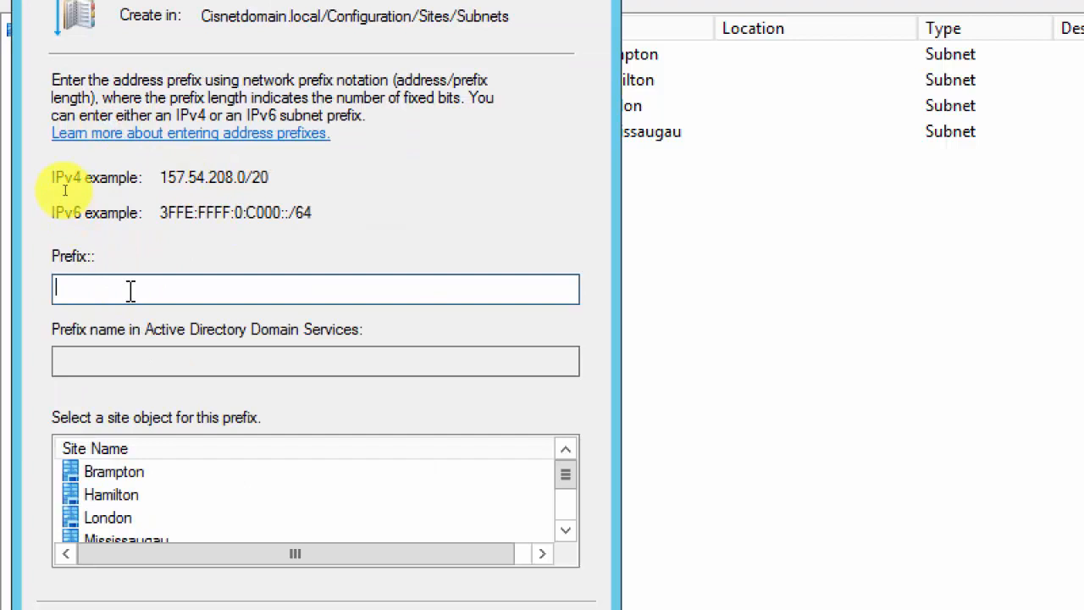
type("192.168.205.0/24")
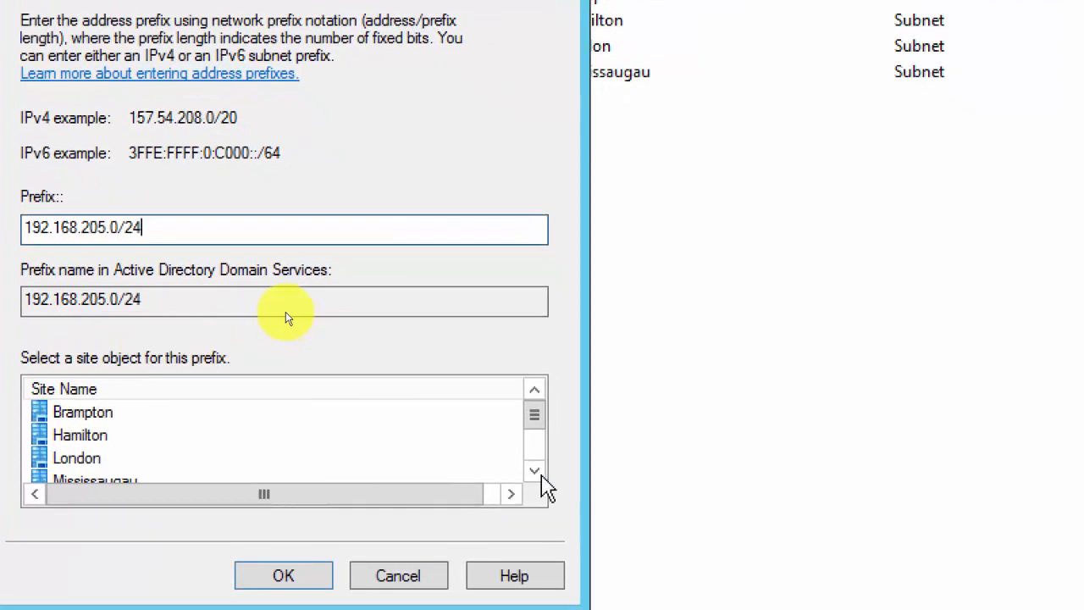
left_click(540, 472)
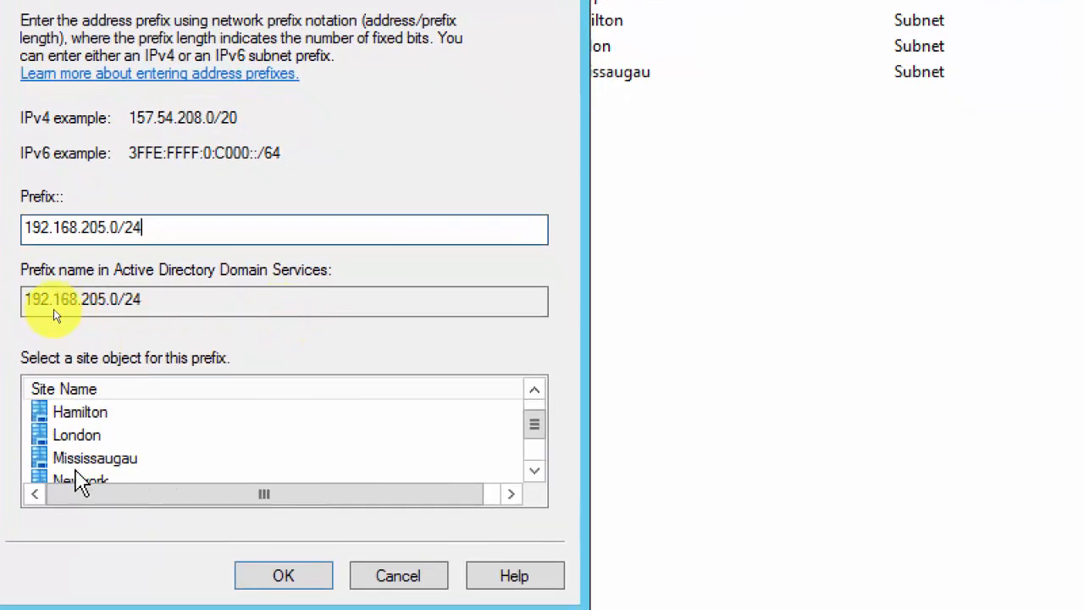
left_click(78, 480)
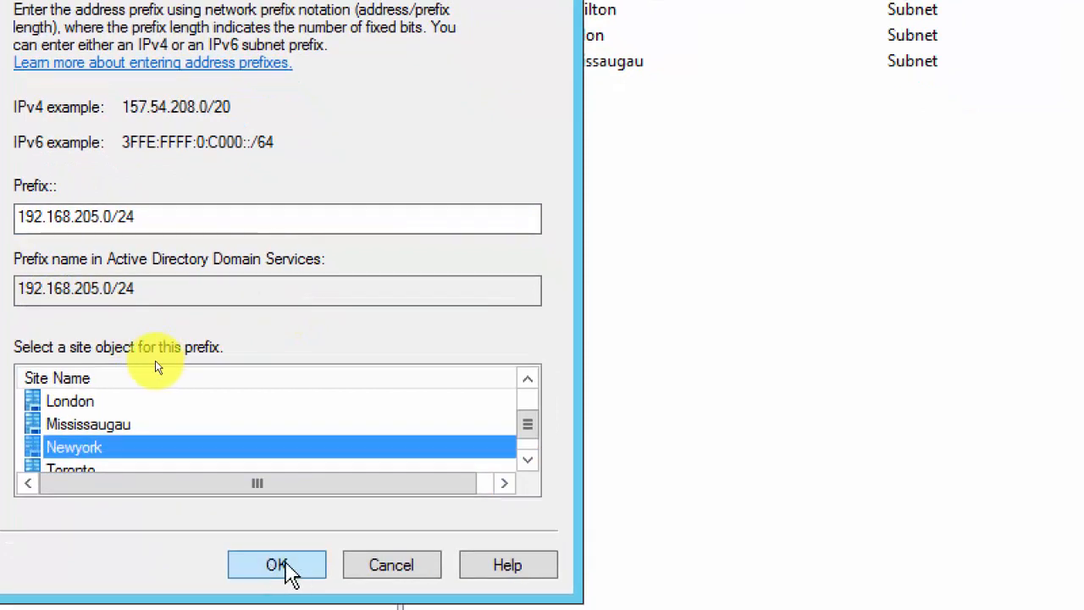
left_click(282, 572)
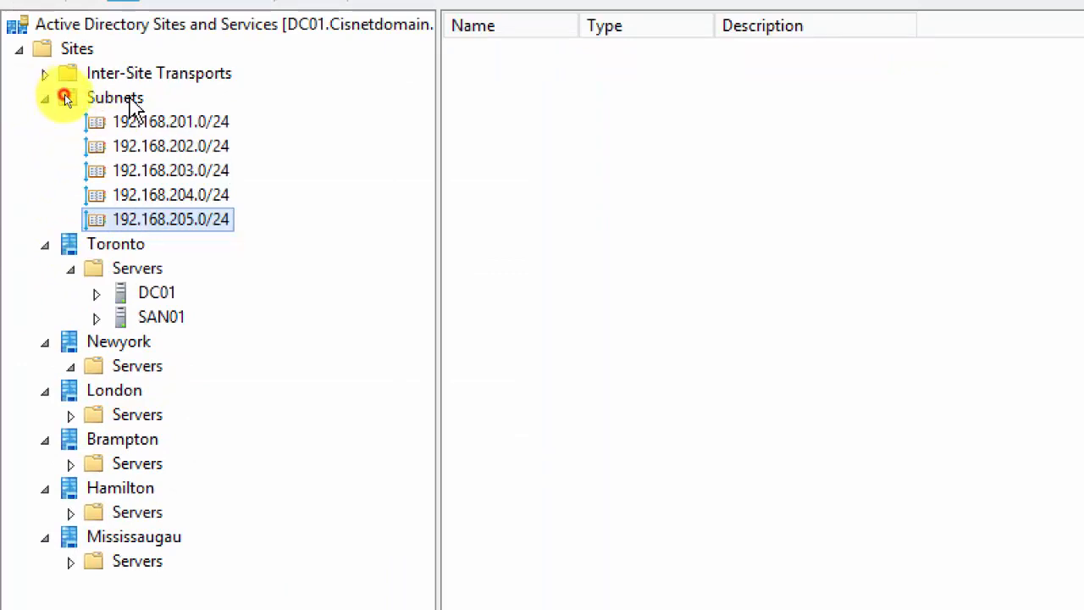
left_click(128, 97)
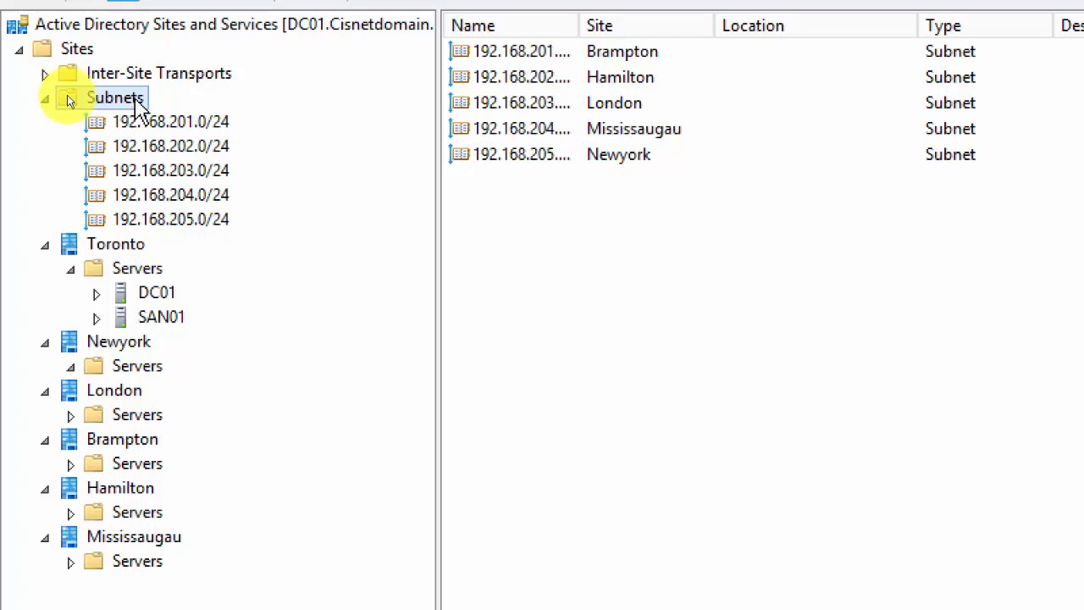
Add subnet 192.168.200.0/24 assigned to the Toronto site.
right_click(133, 100)
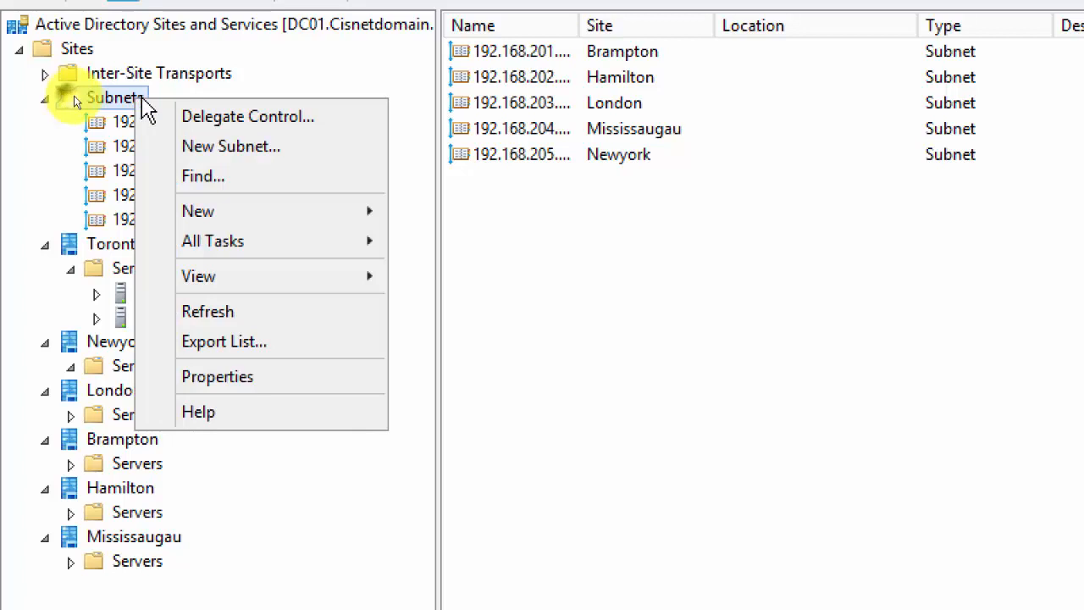
left_click(228, 153)
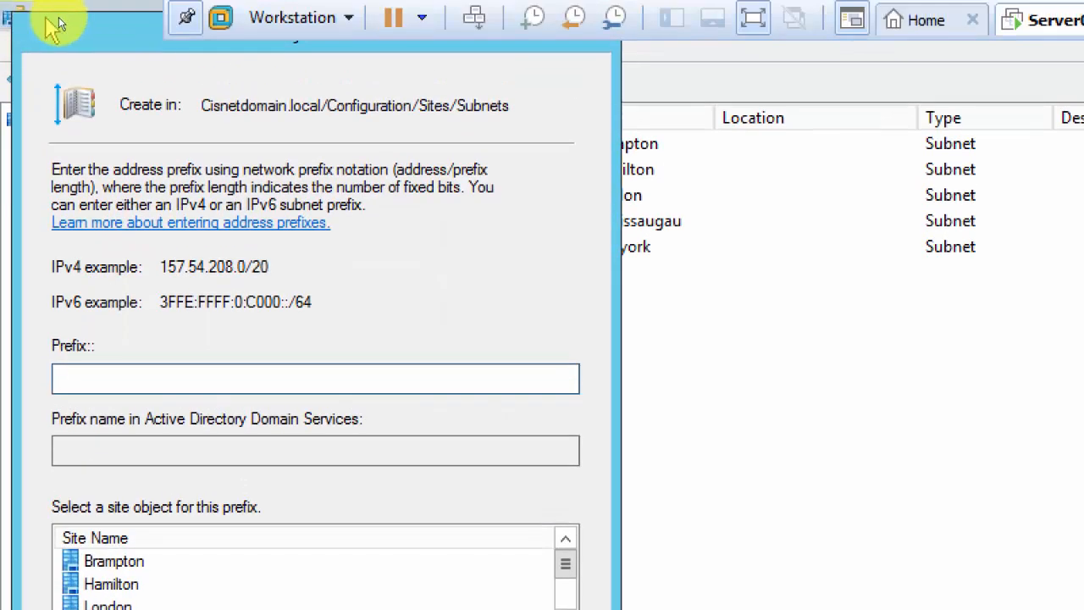
left_click_drag(117, 39, 360, 76)
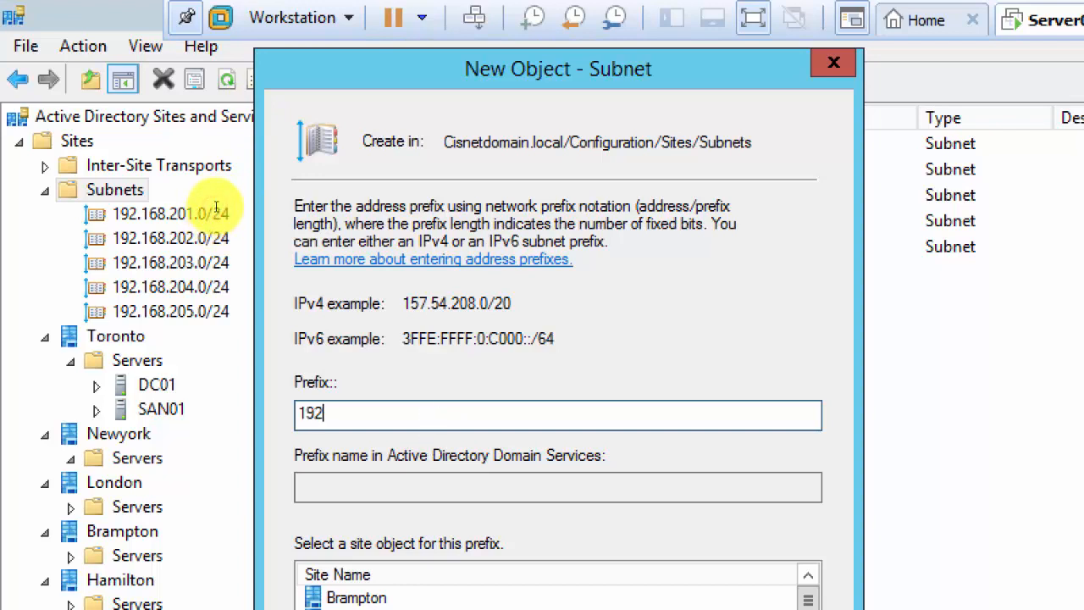
type("192.168.200.")
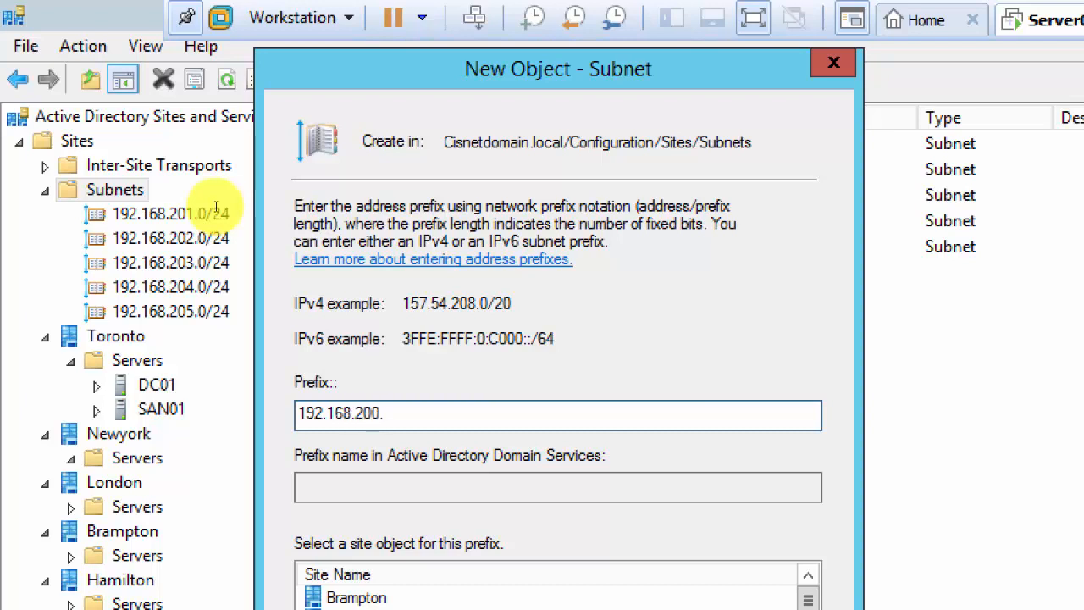
type("0/24")
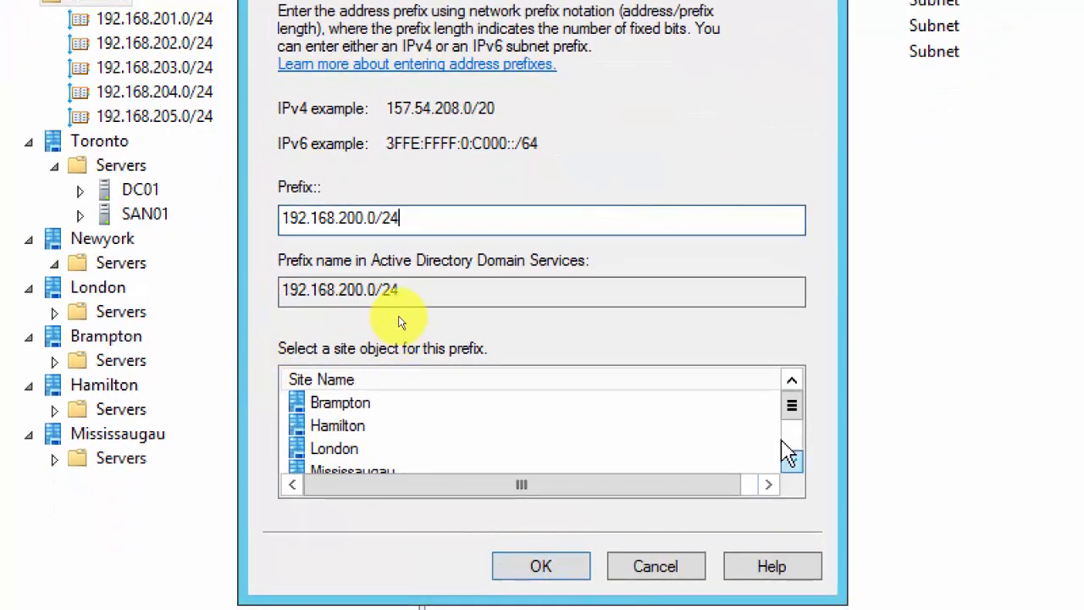
left_click(792, 453)
left_click(343, 451)
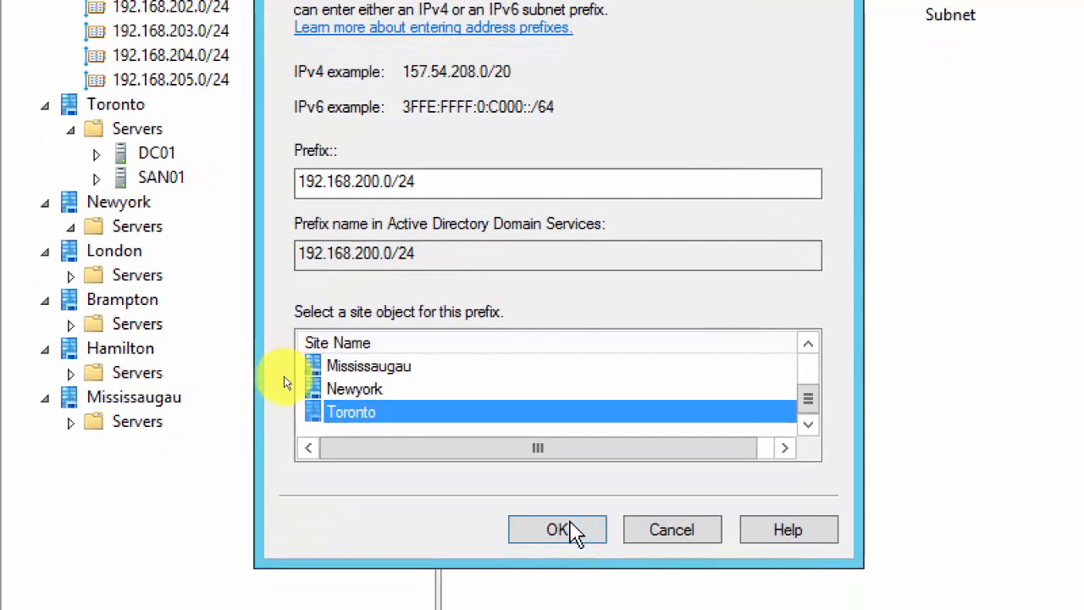
left_click(574, 532)
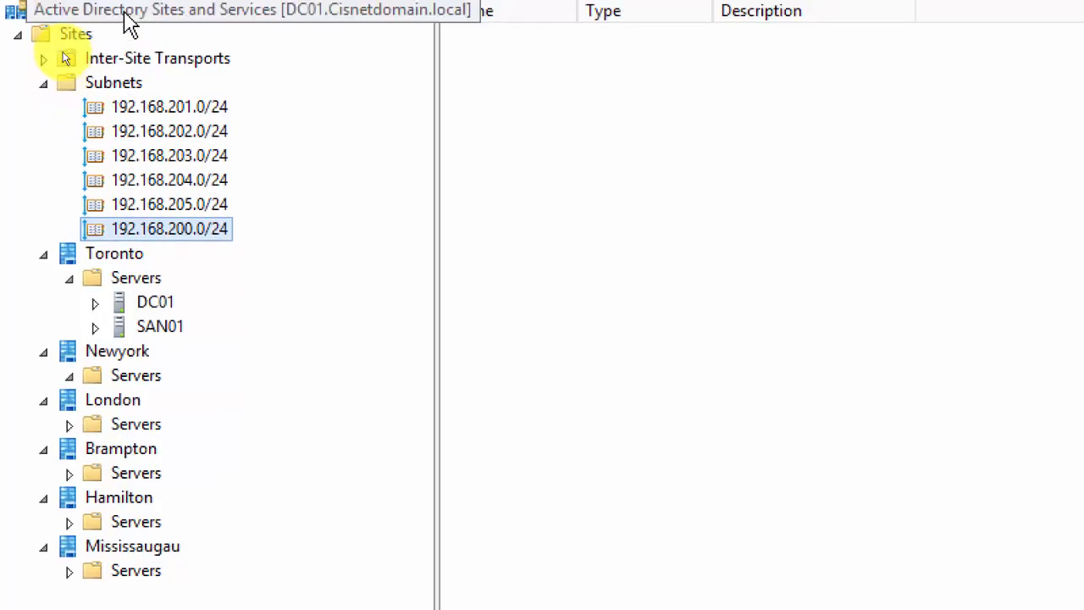
Expand Inter-Site Transports, check IP and SMTP, then select DEFAULTIPSITELINK (cost 100).
left_click(99, 101)
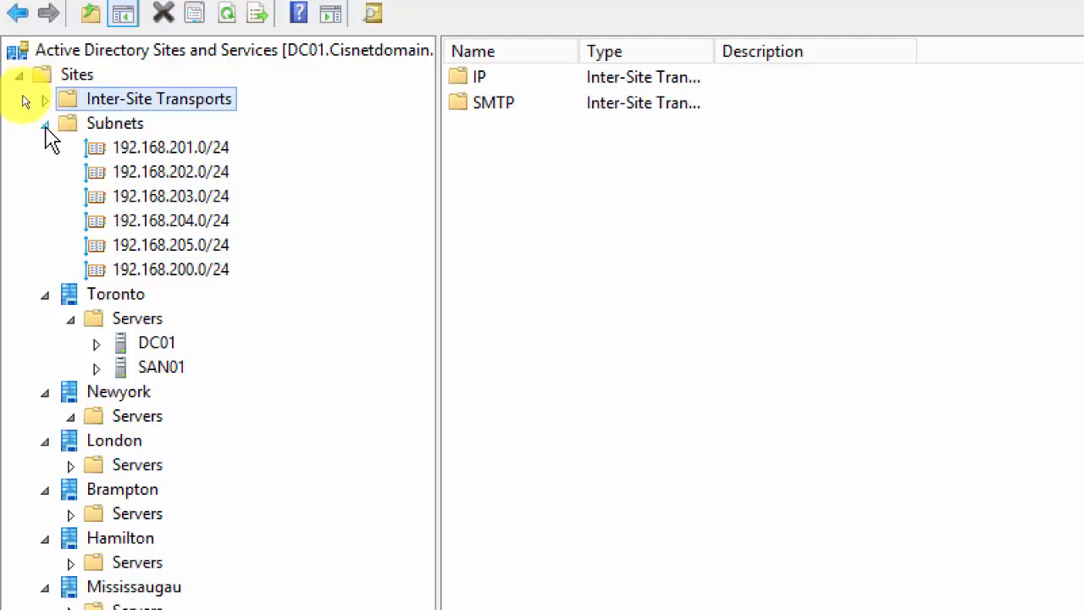
left_click(44, 100)
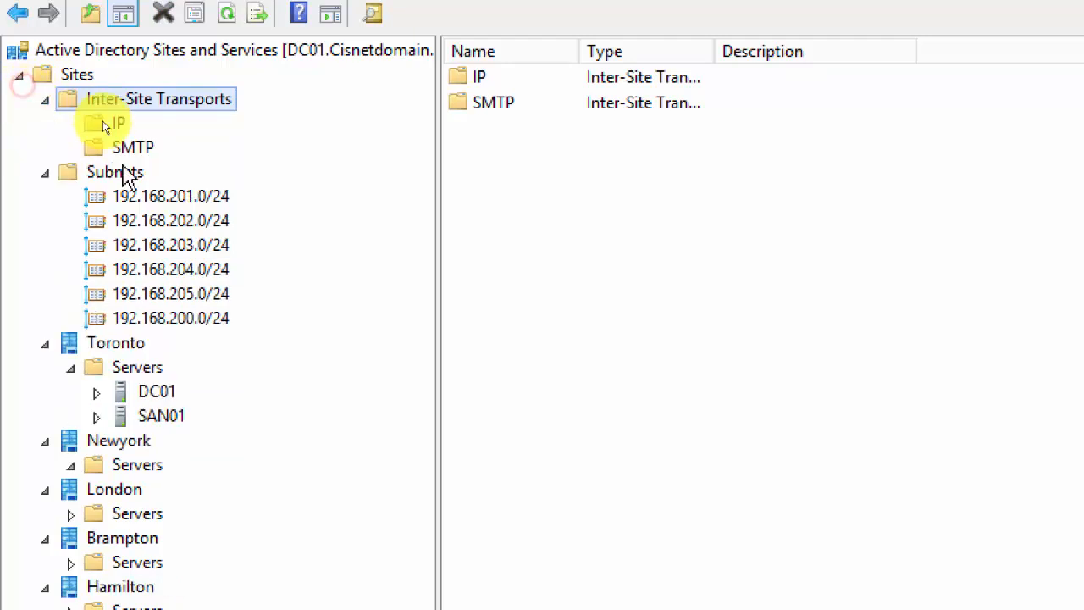
left_click(119, 125)
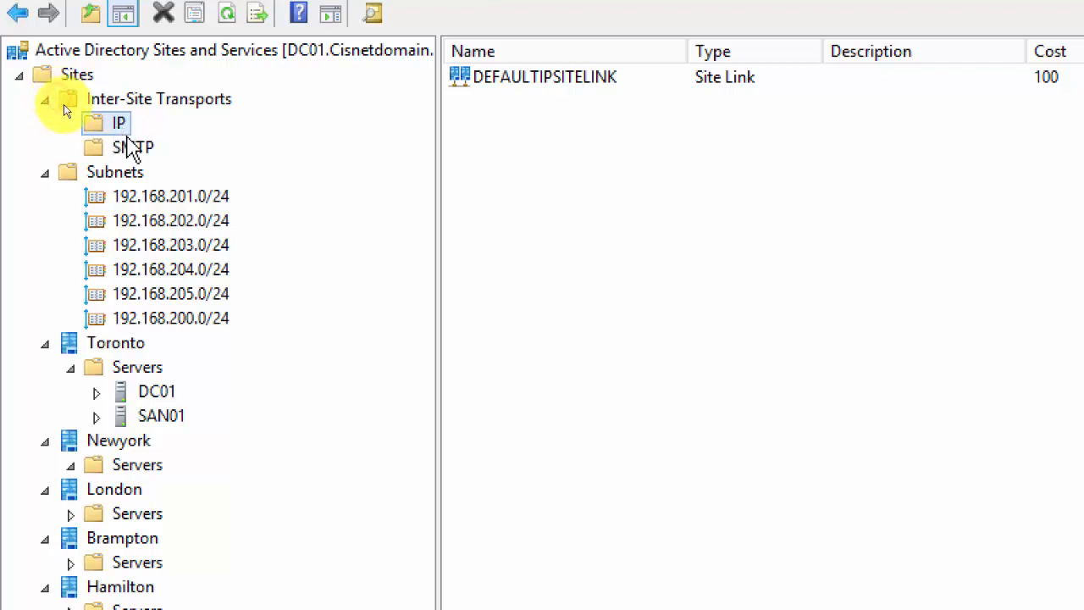
left_click(131, 154)
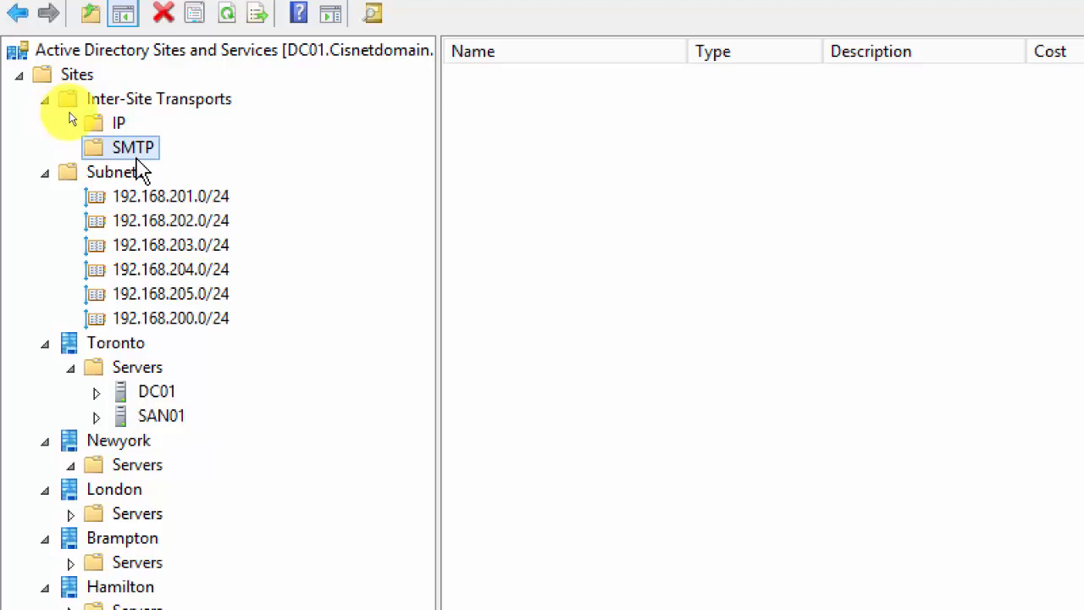
left_click(119, 125)
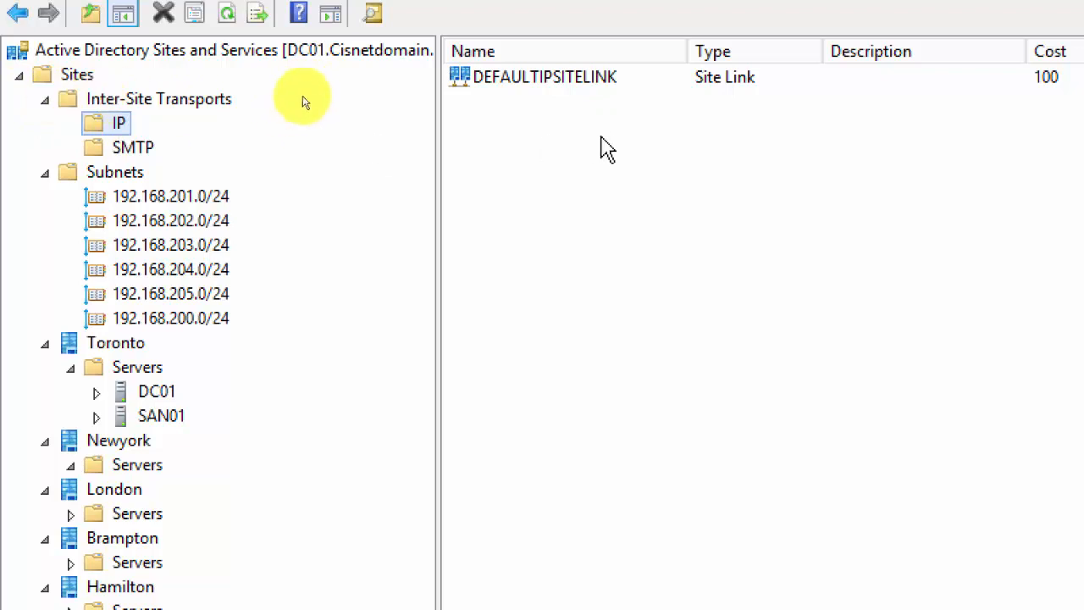
left_click(533, 90)
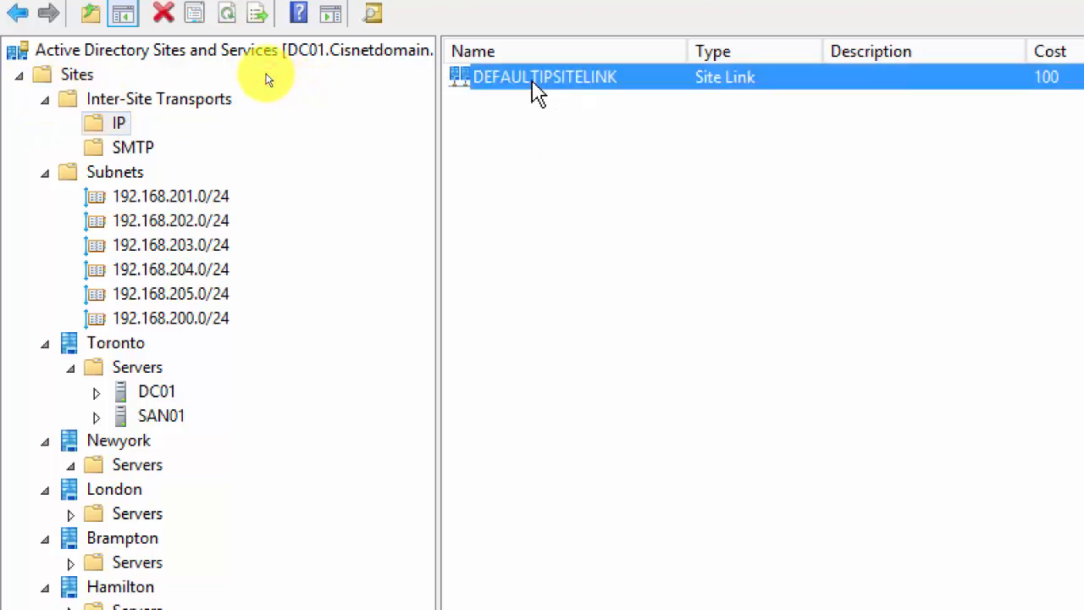
right_click(533, 90)
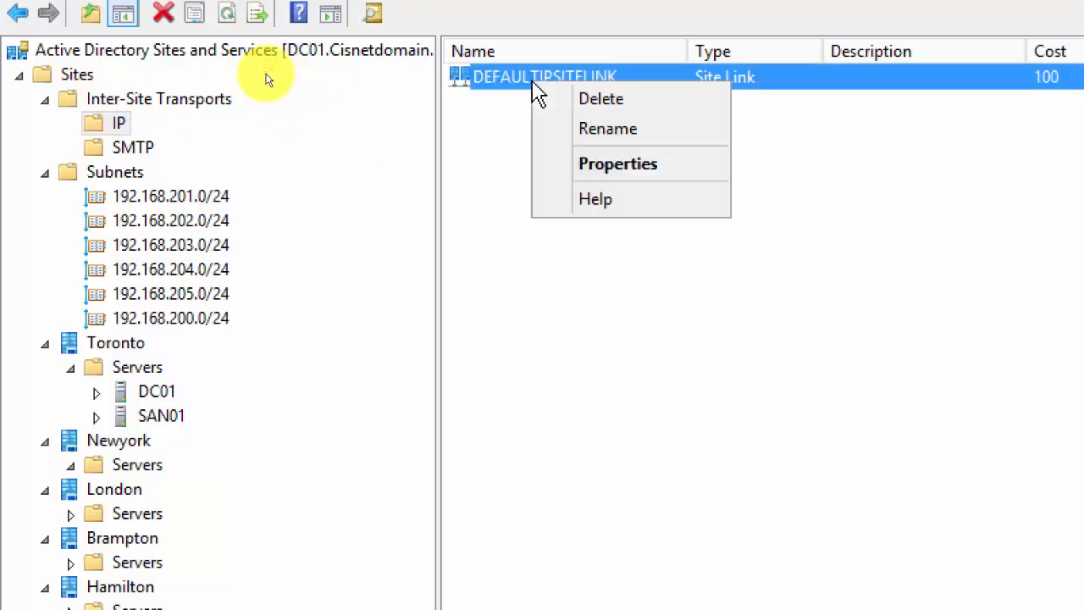
left_click(599, 166)
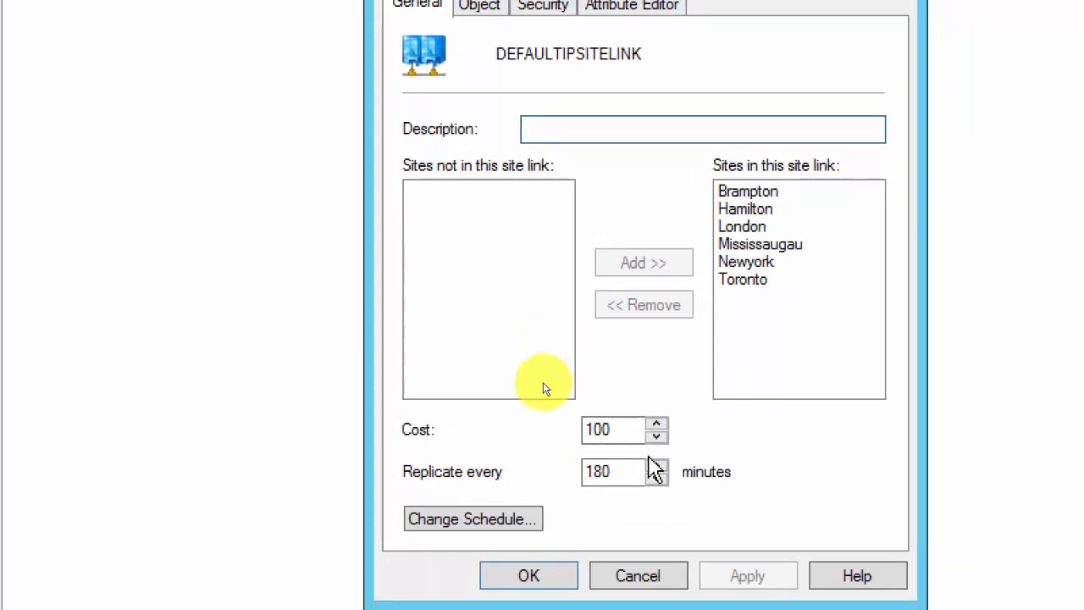
left_click(658, 579)
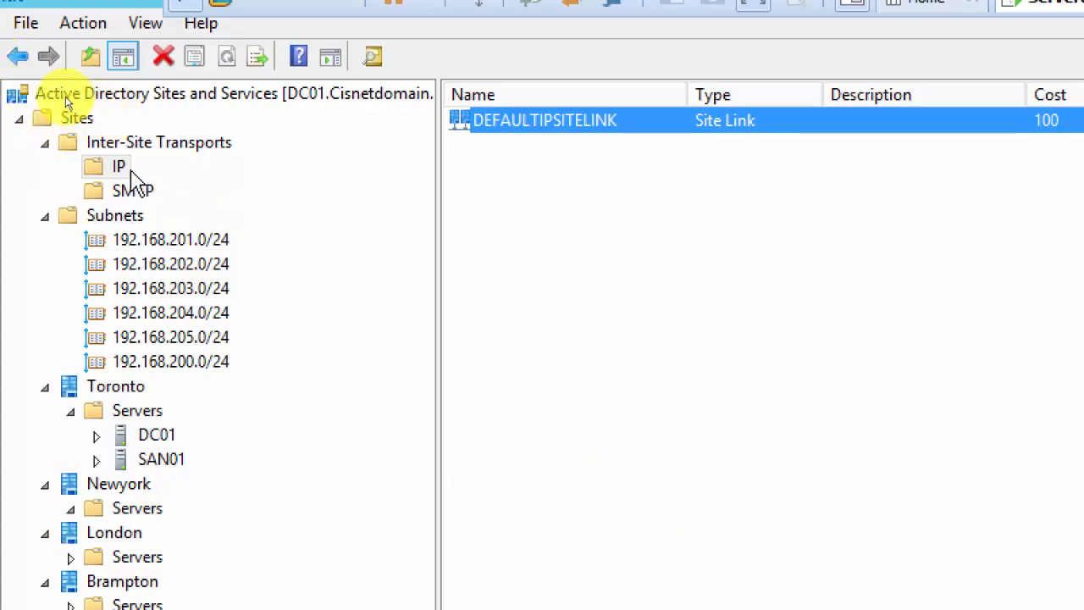
Create IP site link 'Toronto - newyork - Toronto' joining the Newyork and Toronto sites.
right_click(120, 166)
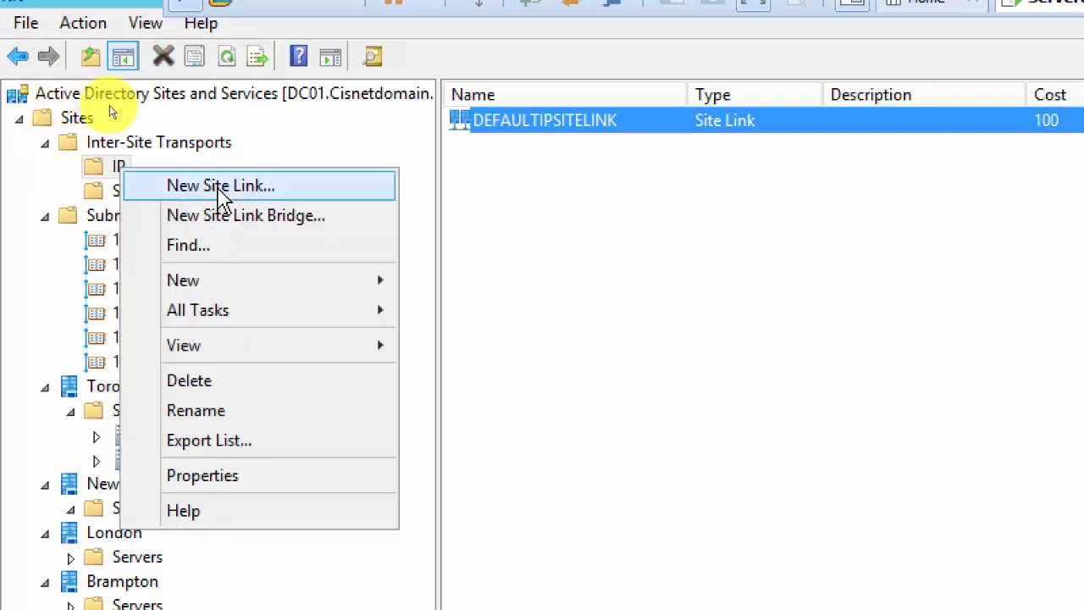
left_click(264, 188)
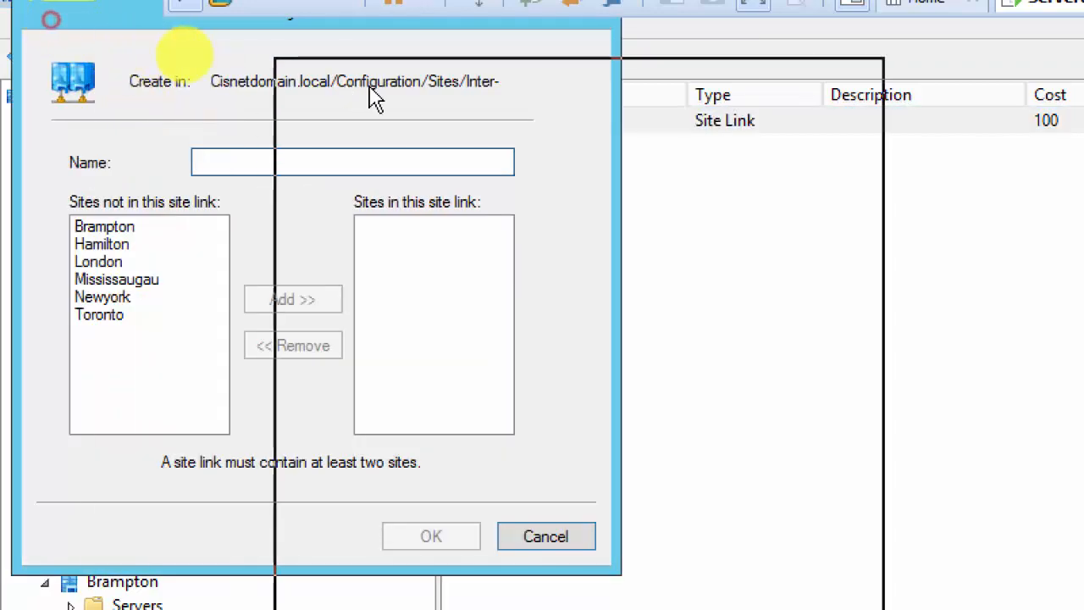
left_click_drag(373, 98, 411, 102)
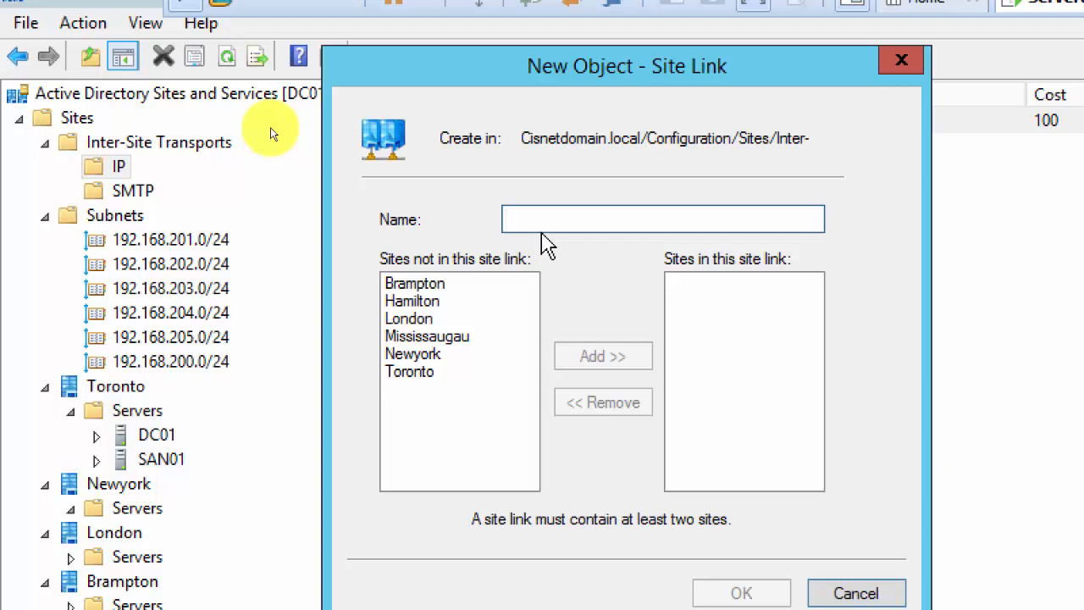
type("Toront")
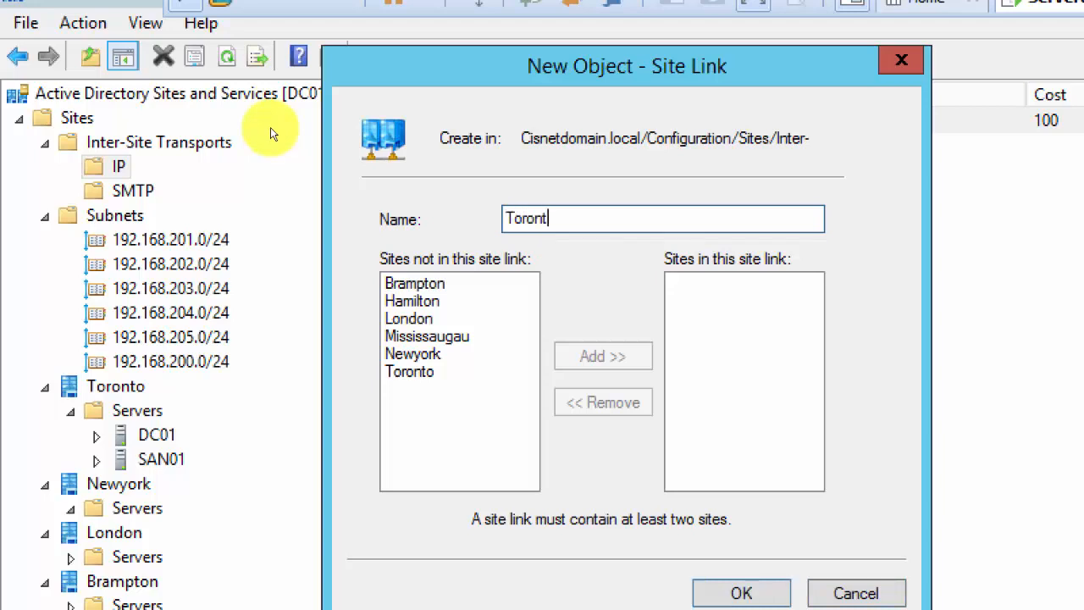
type("o - newyork - Toronto")
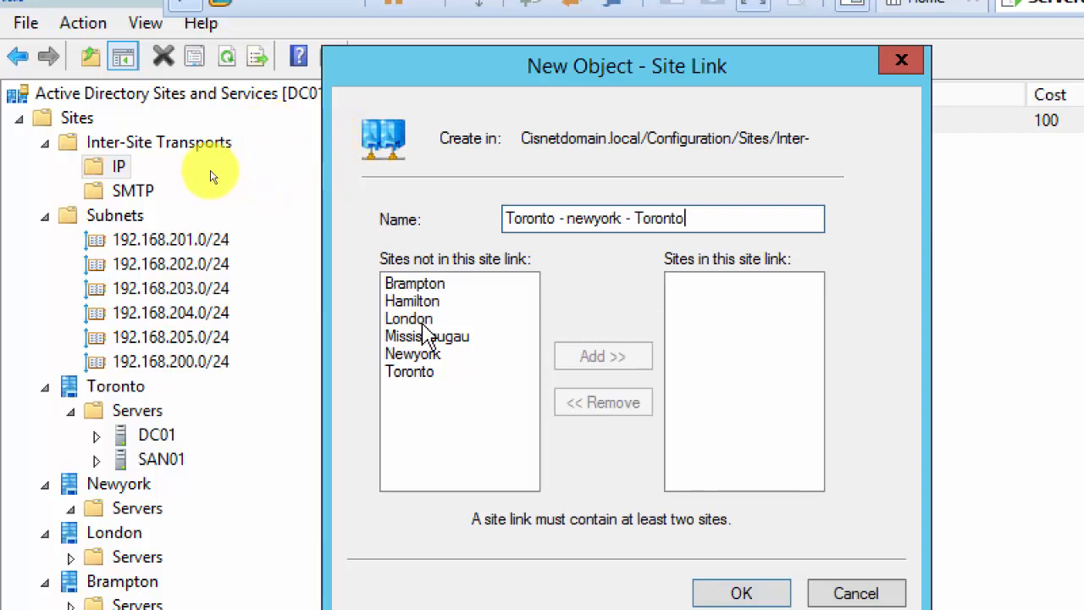
left_click_drag(425, 356, 424, 381)
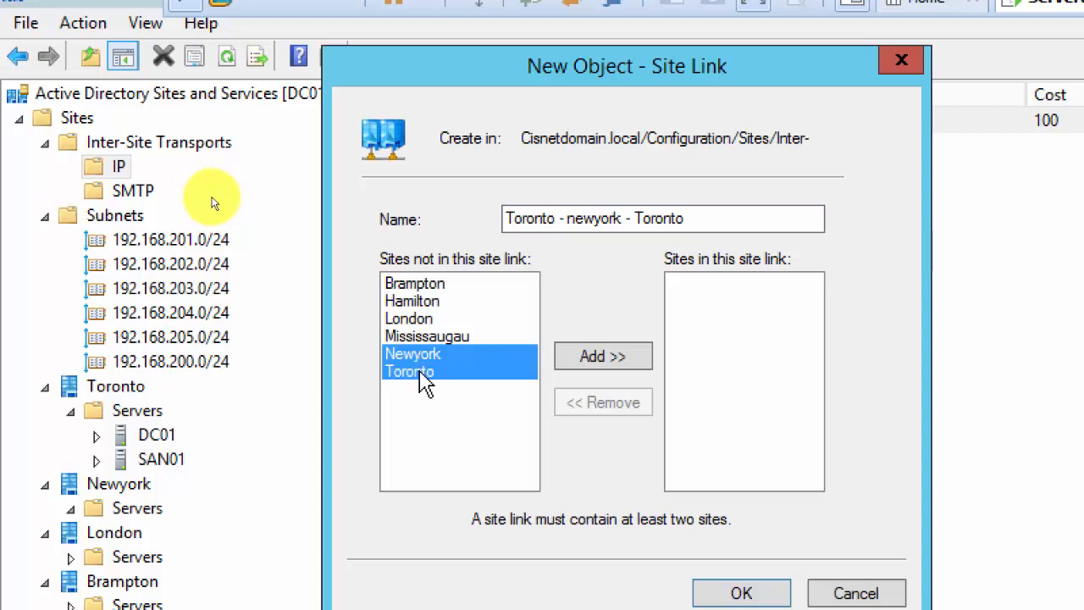
left_click(593, 360)
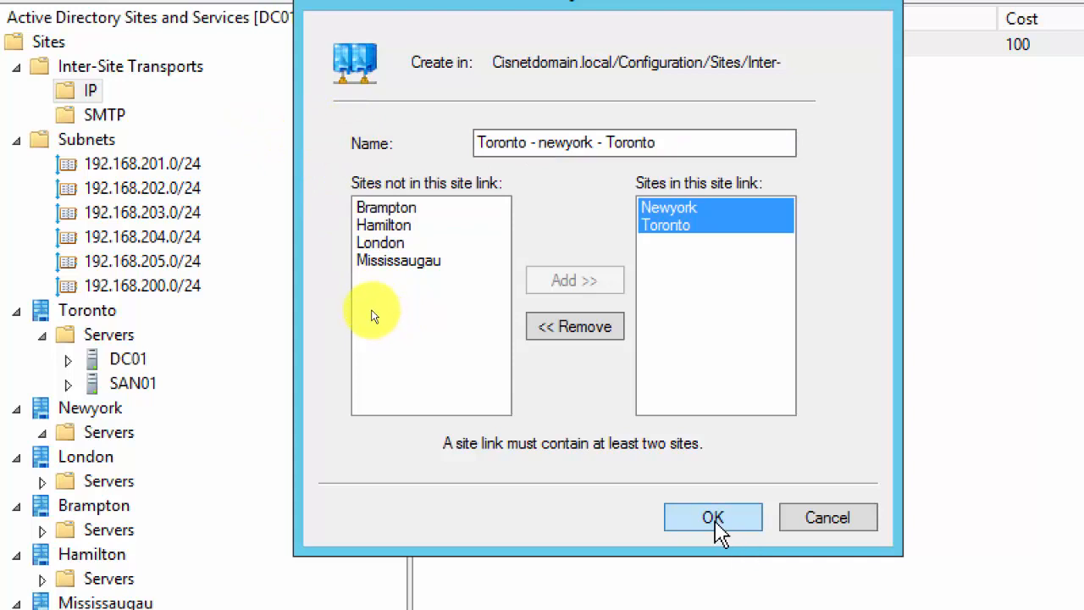
left_click(716, 527)
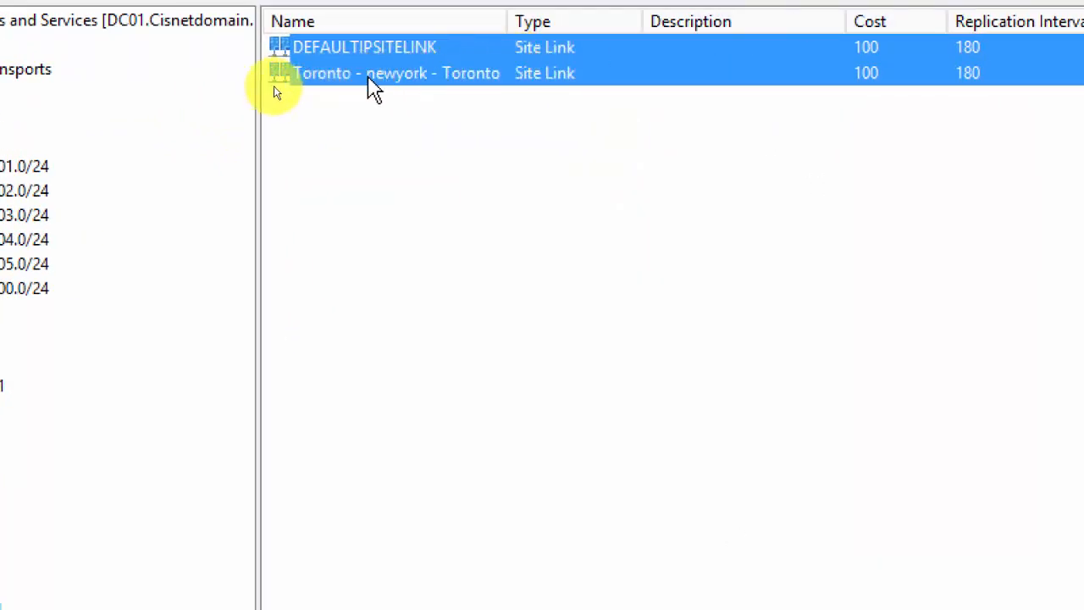
Give the Toronto - newyork - Toronto link a 180-minute replication interval and cost 100, then save.
double_click(277, 85)
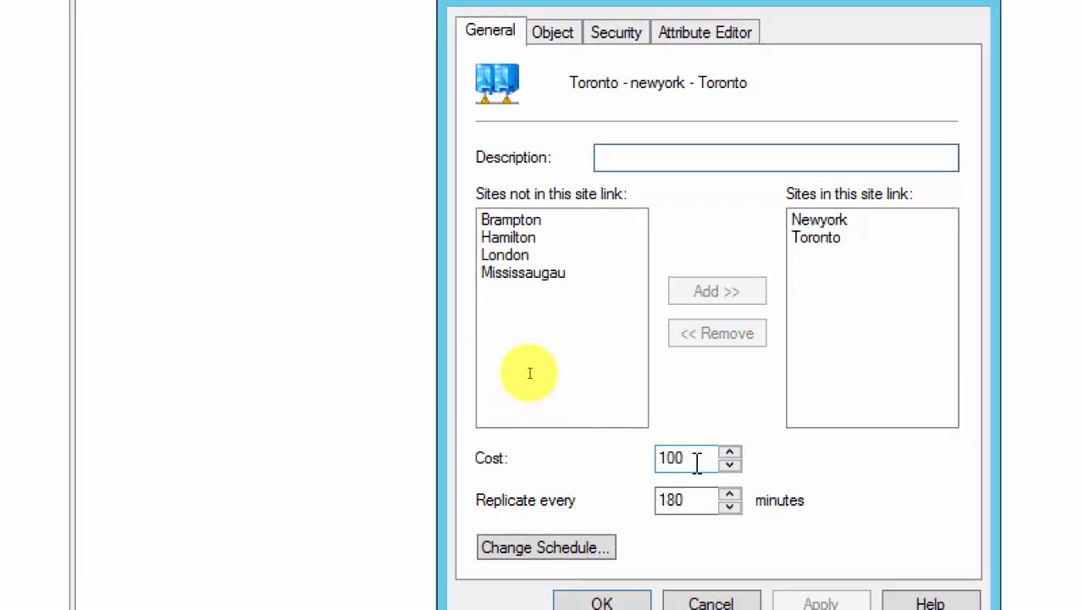
double_click(673, 501)
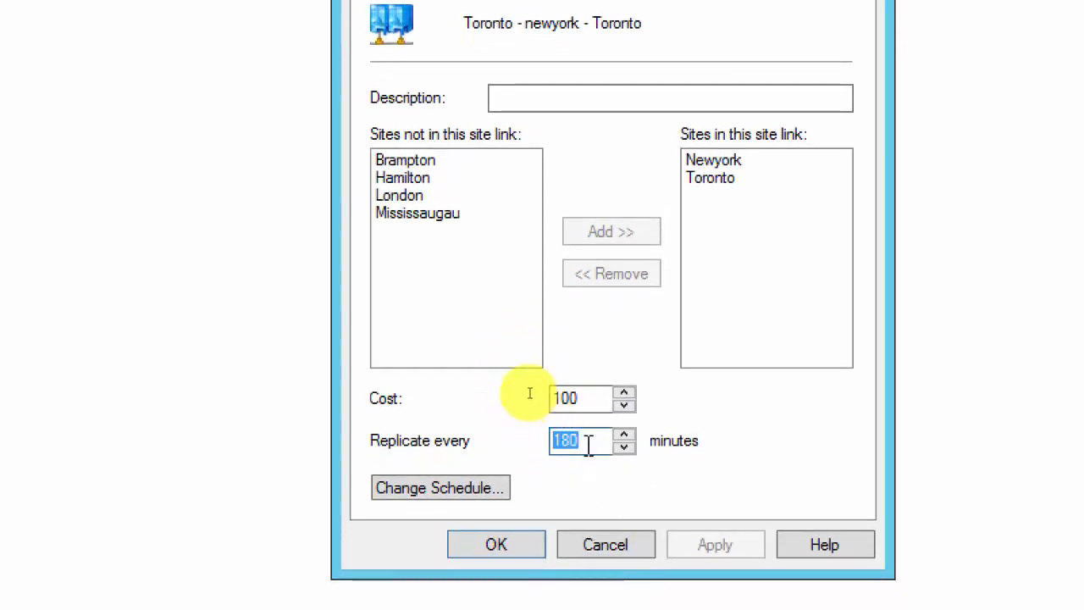
type("90")
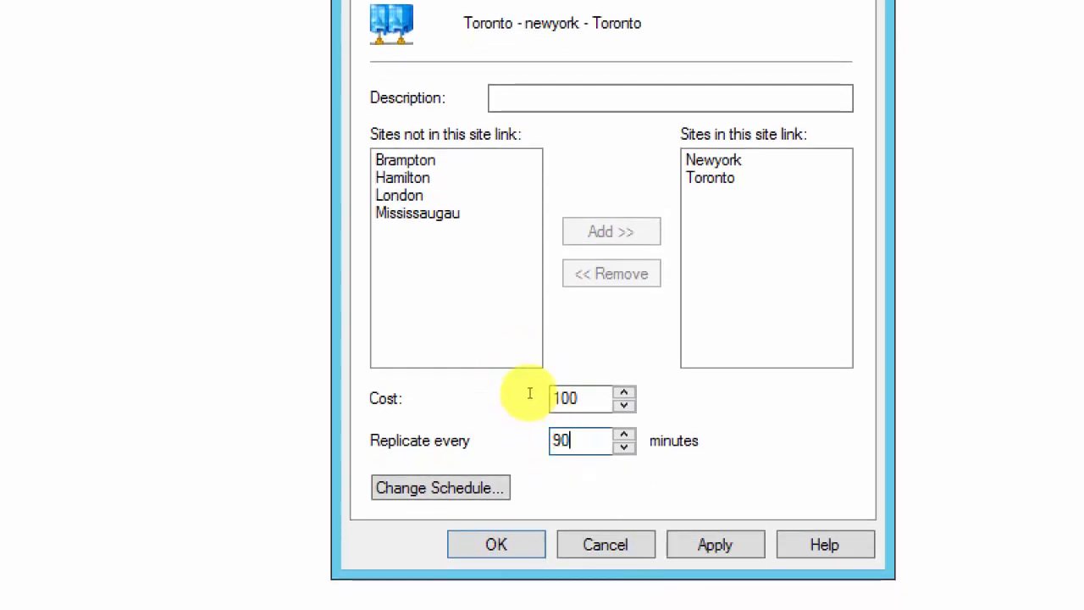
key("BackSpace")
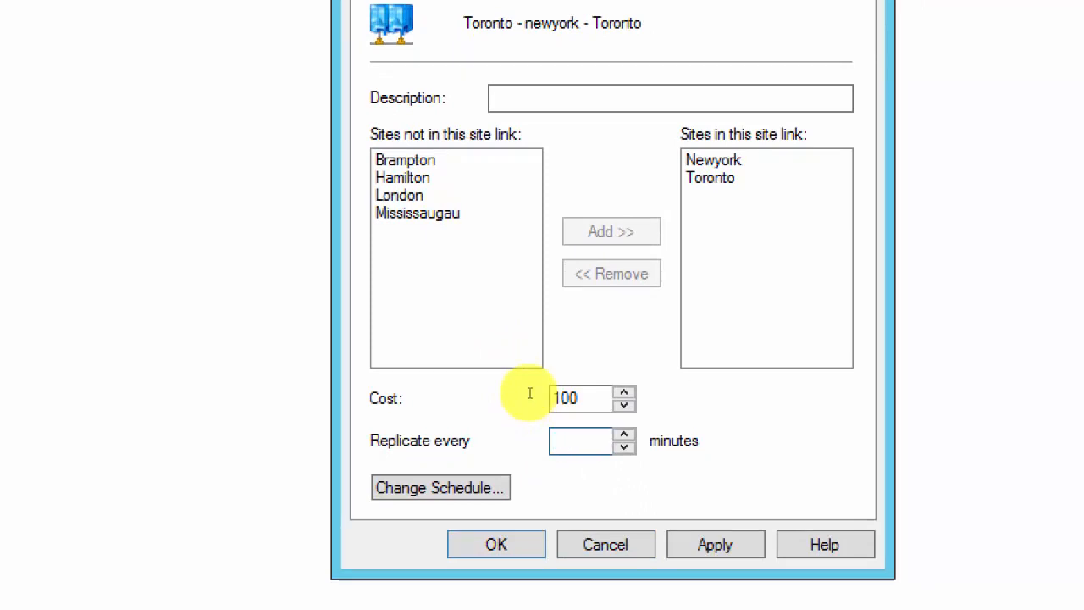
type("60")
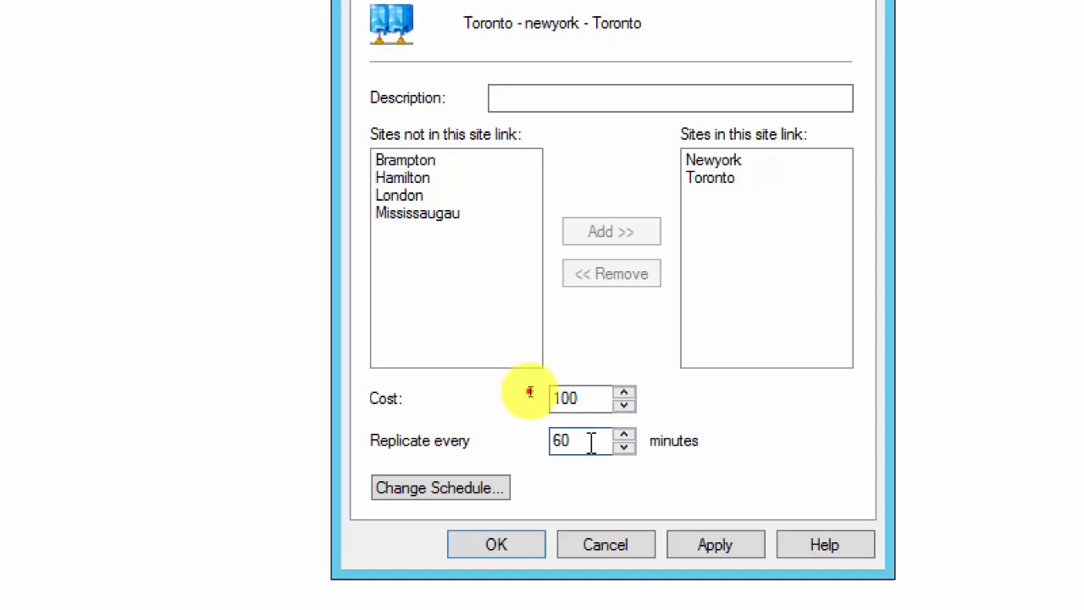
left_click_drag(591, 443, 544, 450)
type("180")
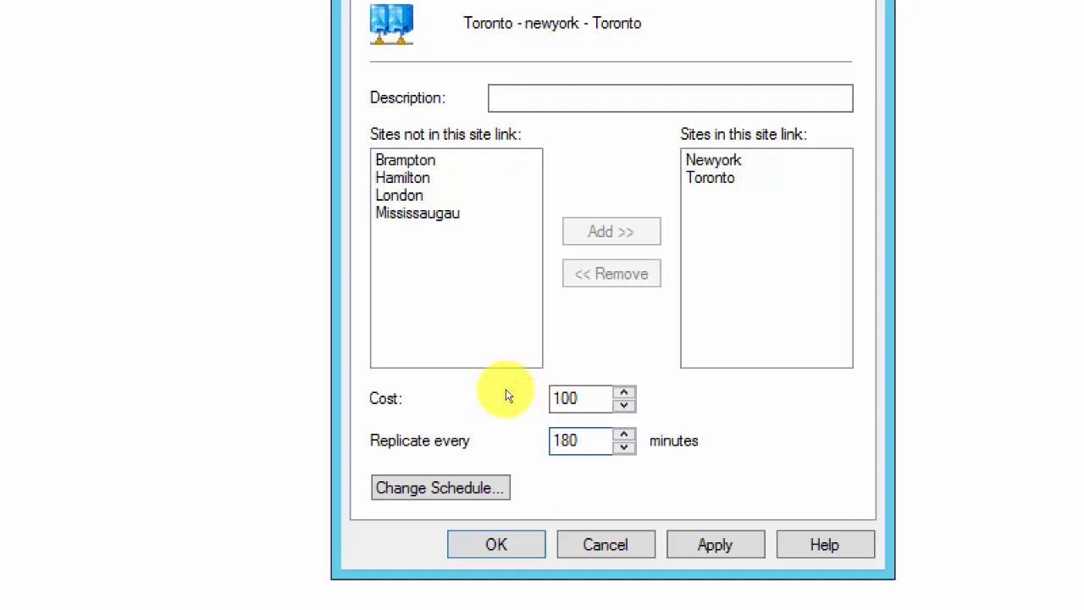
left_click_drag(583, 399, 515, 412)
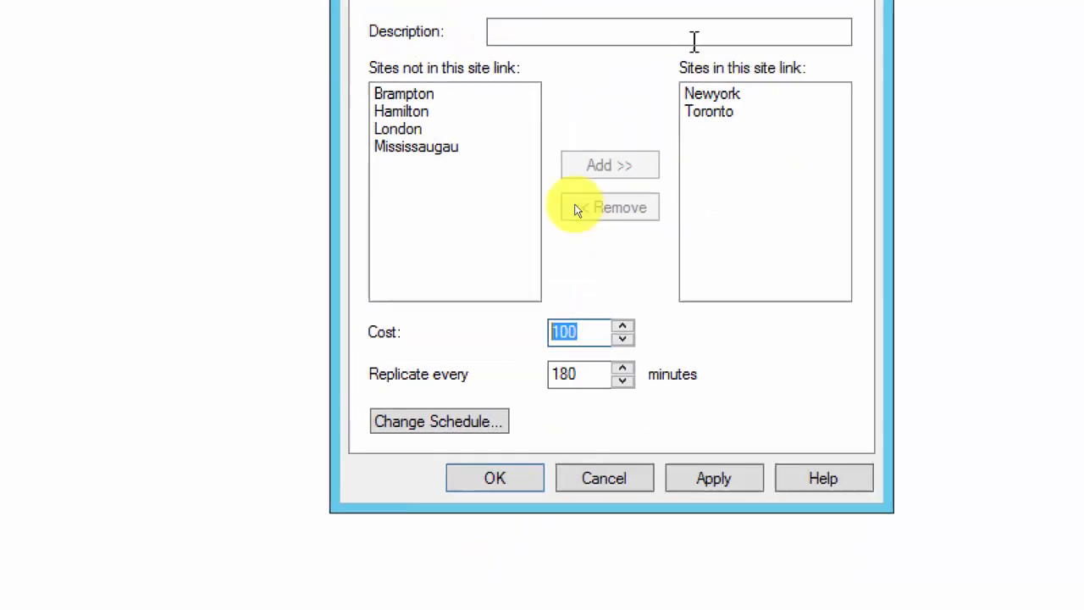
left_click(515, 480)
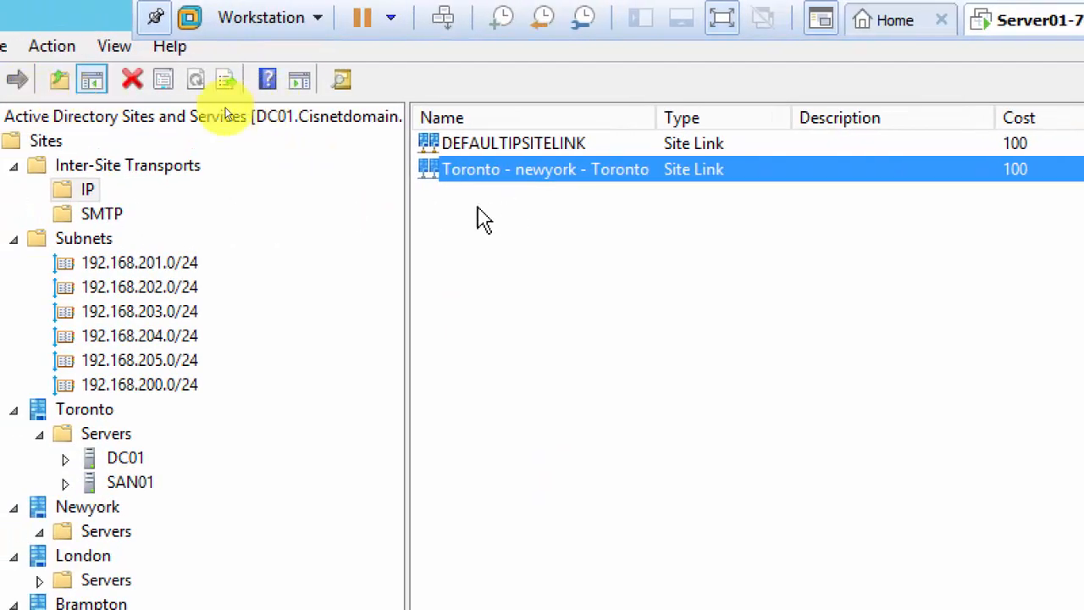
Create the IP site link 'Toronto - Mississaugau - Toronto' with the Toronto and Mississaugau sites.
right_click(95, 190)
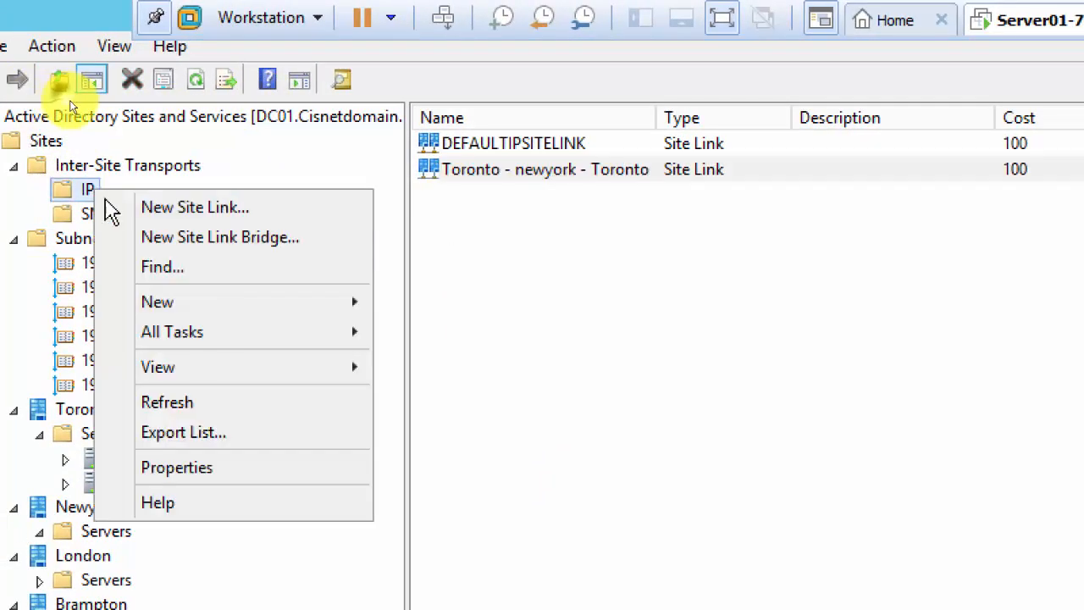
left_click(150, 213)
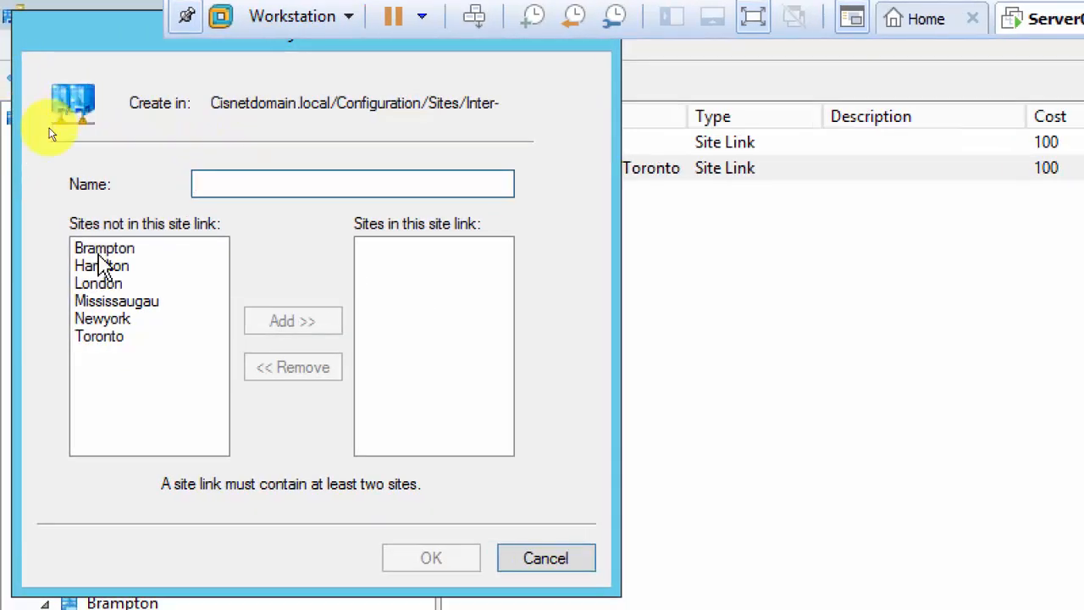
left_click_drag(157, 25, 413, 222)
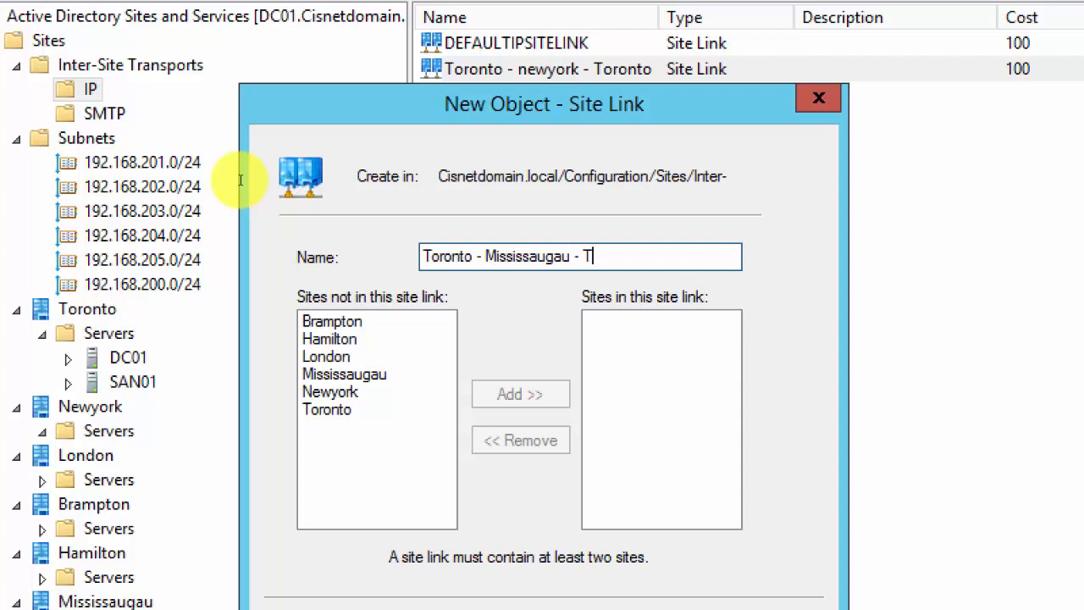
type("oronto")
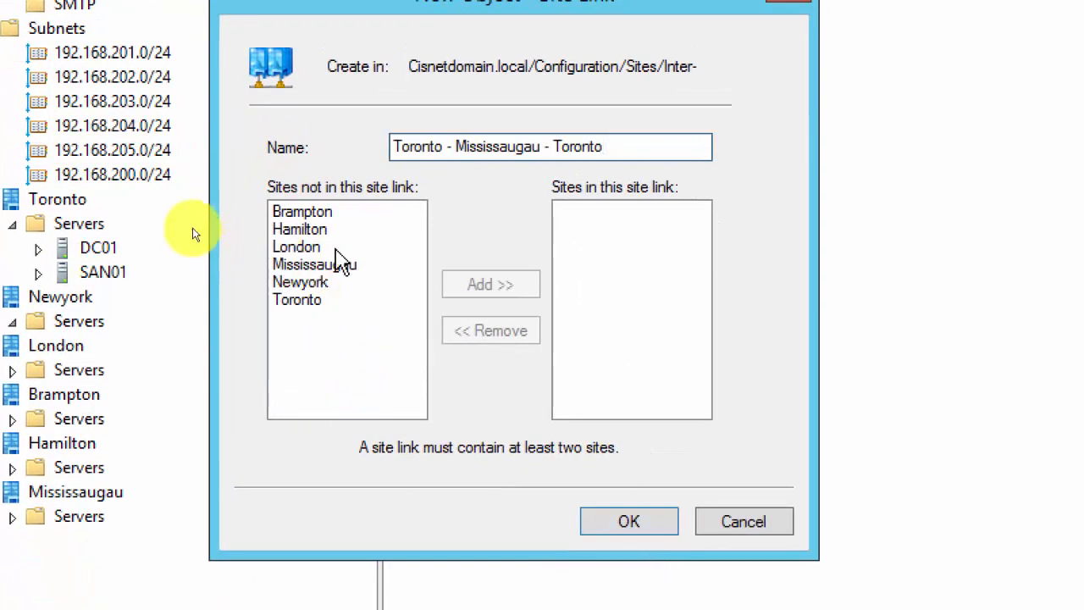
left_click(302, 303)
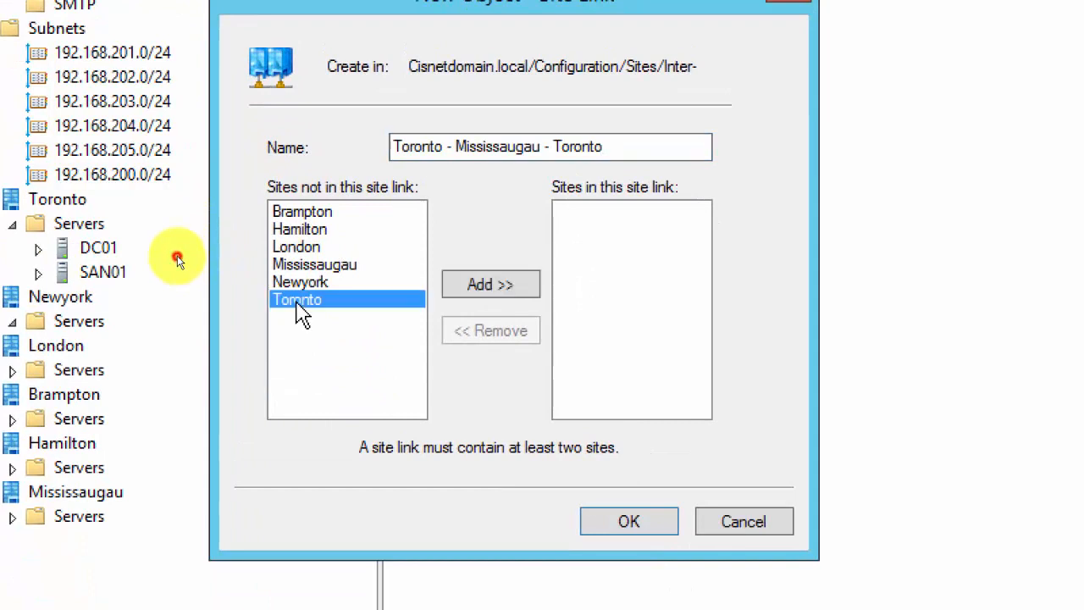
left_click(343, 266, "ctrl")
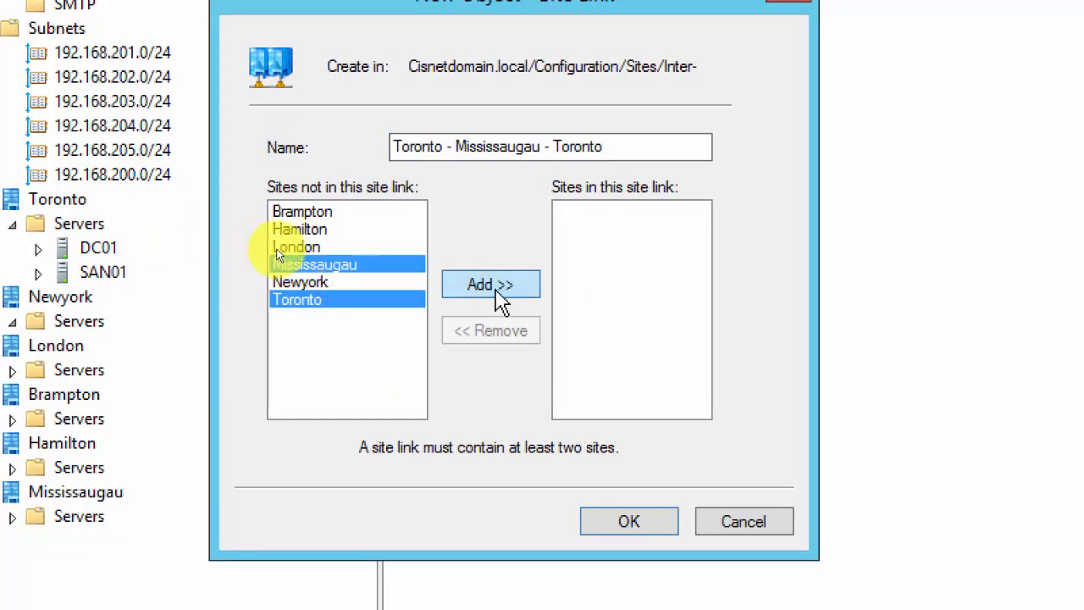
left_click(498, 292)
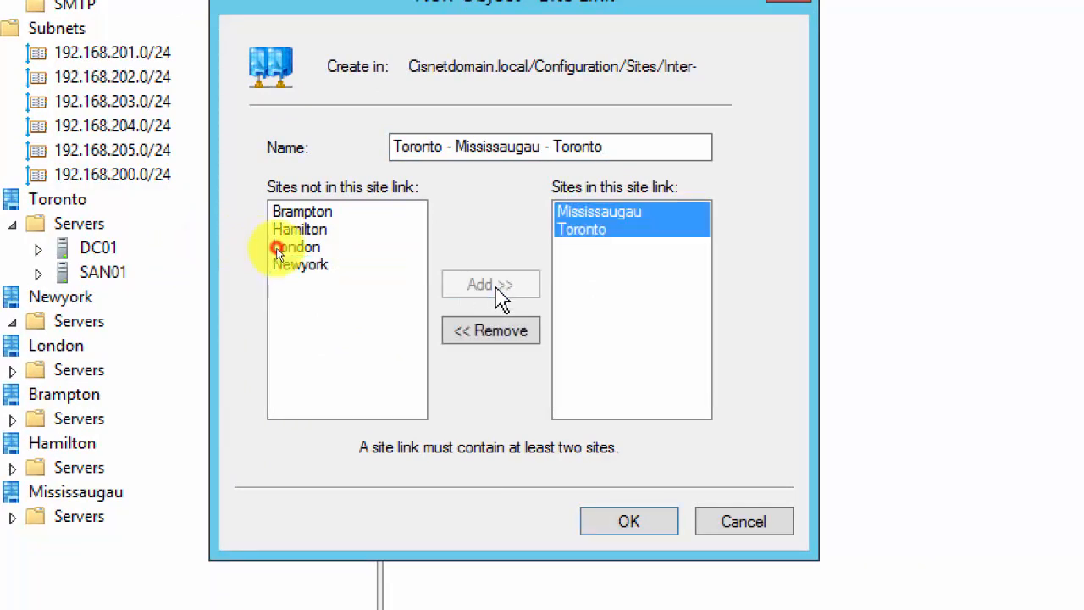
left_click(631, 521)
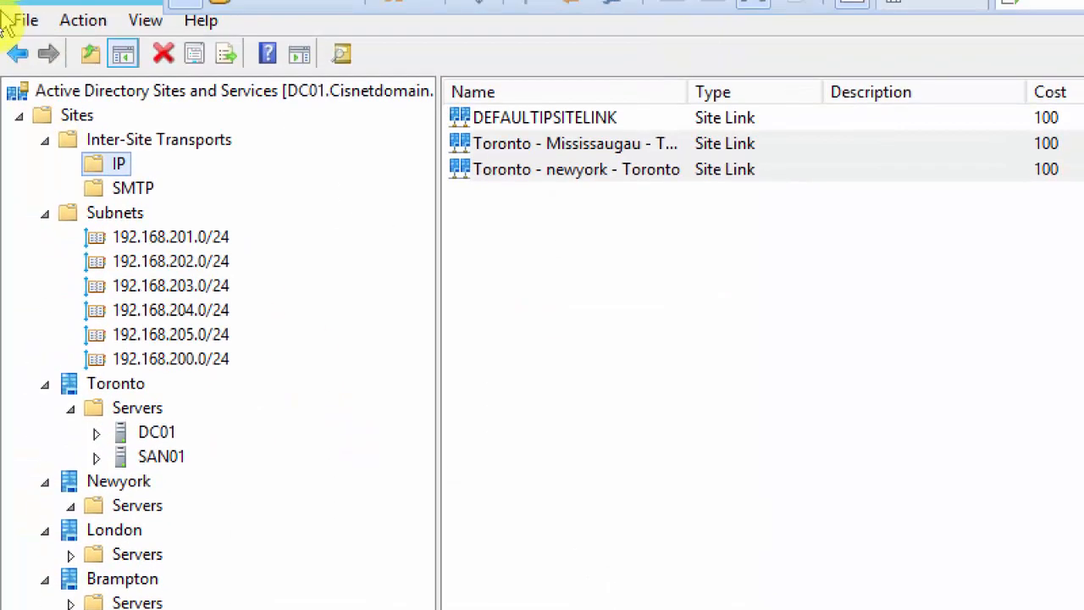
Start a new IP site link and dismiss the error that at least two sites are required.
right_click(121, 164)
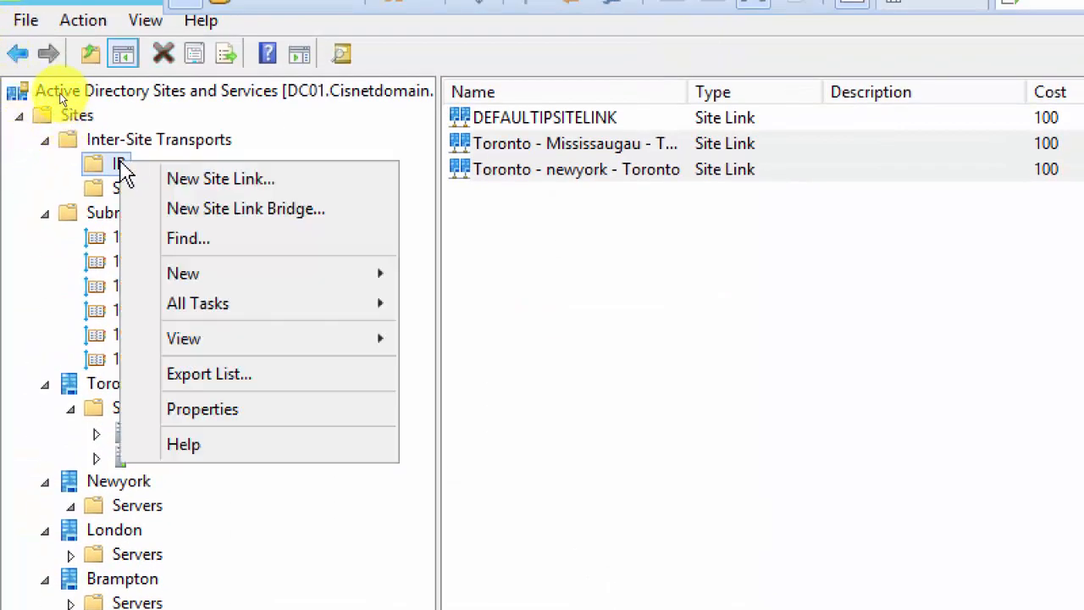
left_click(158, 183)
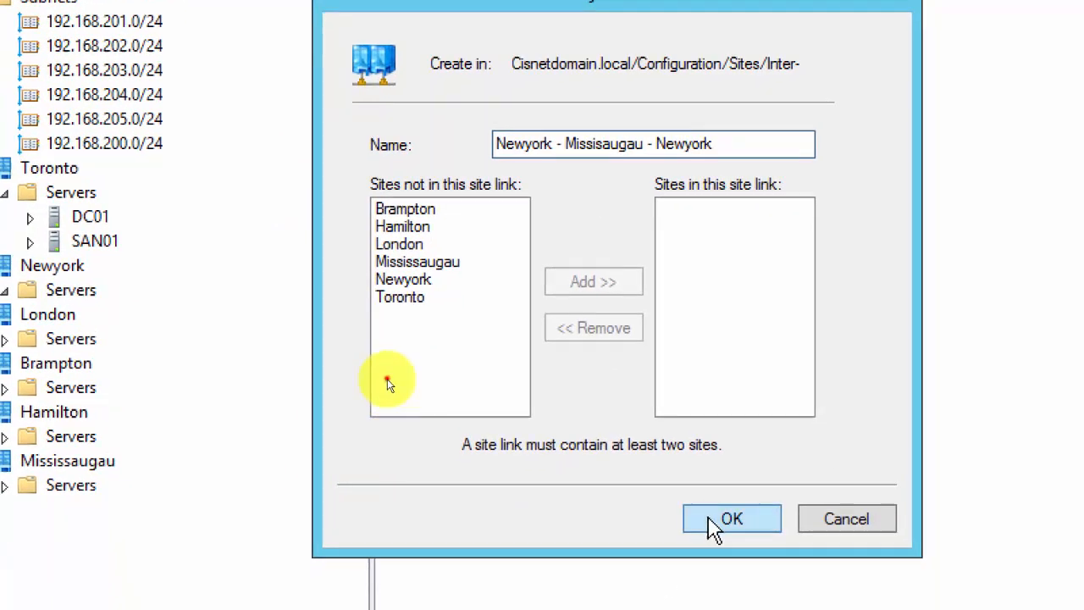
left_click(718, 520)
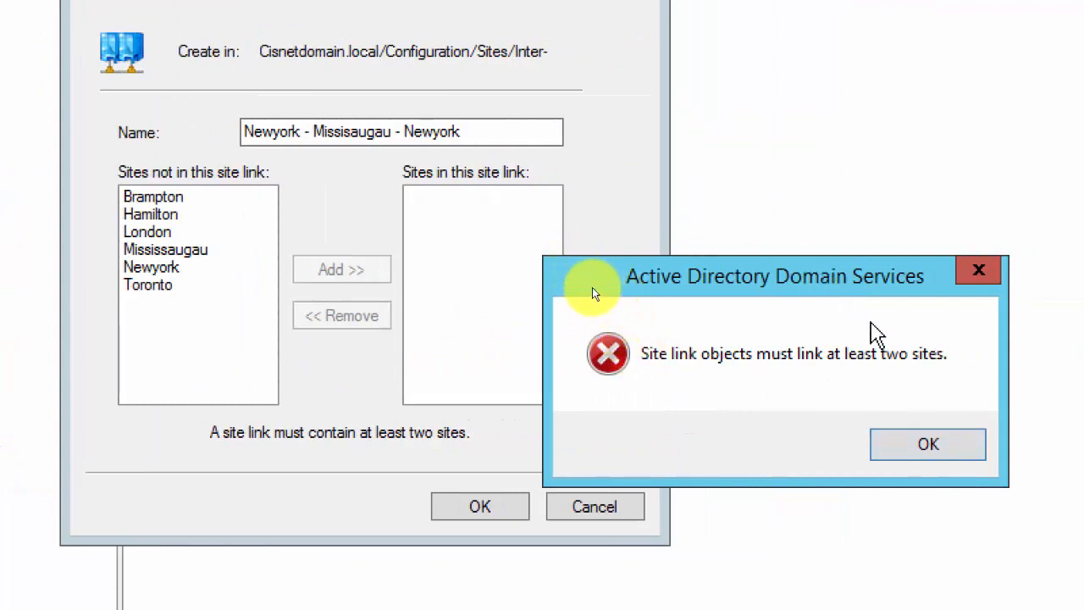
left_click(936, 452)
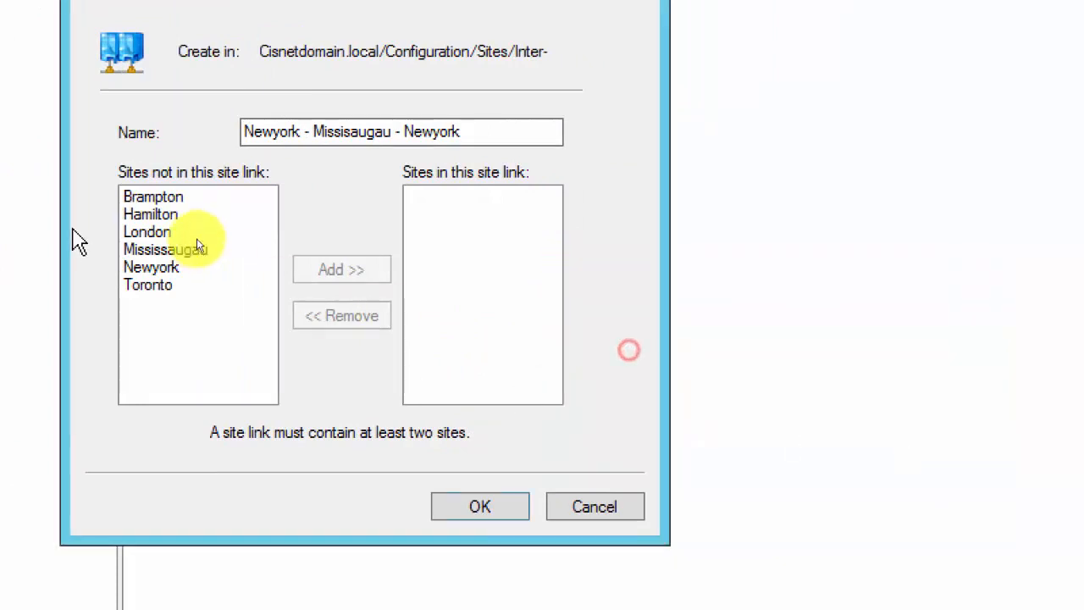
Add Newyork and Mississaugau to the link, create it, and widen the Name column.
left_click(232, 265)
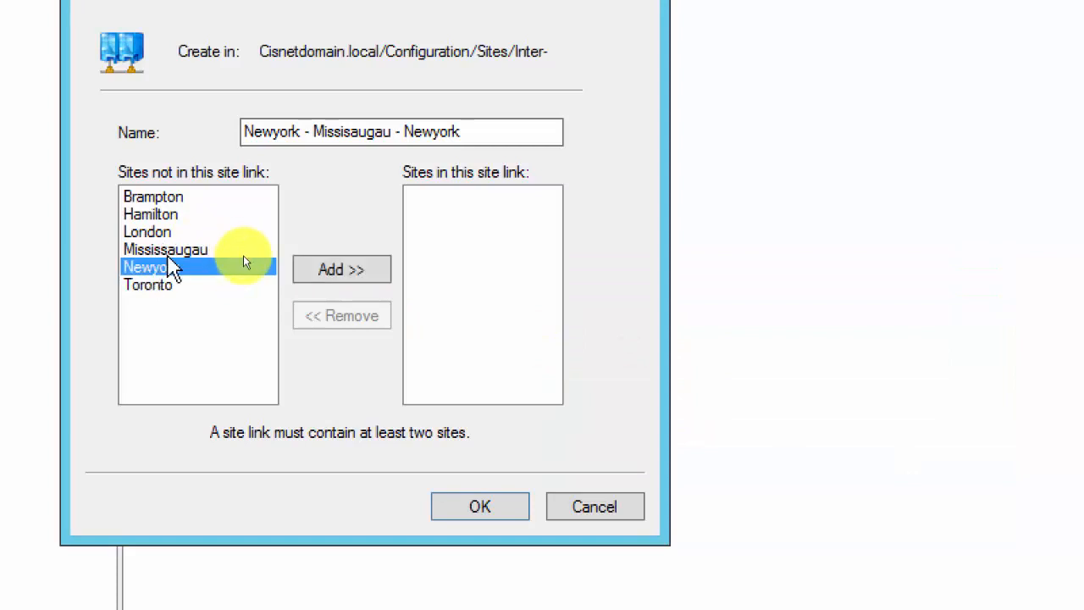
left_click(245, 249, "ctrl")
left_click(343, 271)
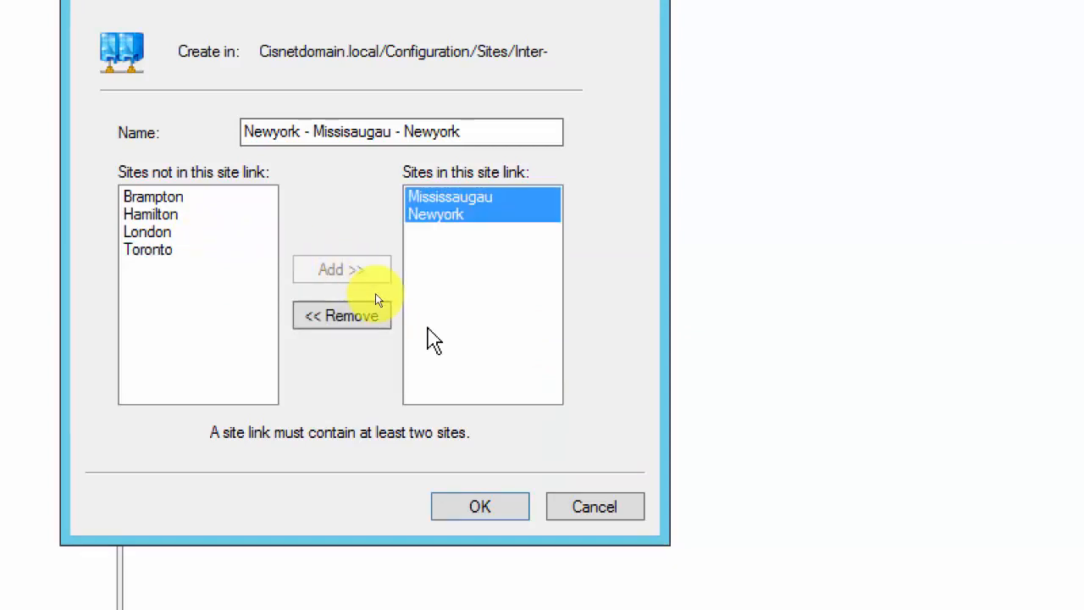
left_click(479, 506)
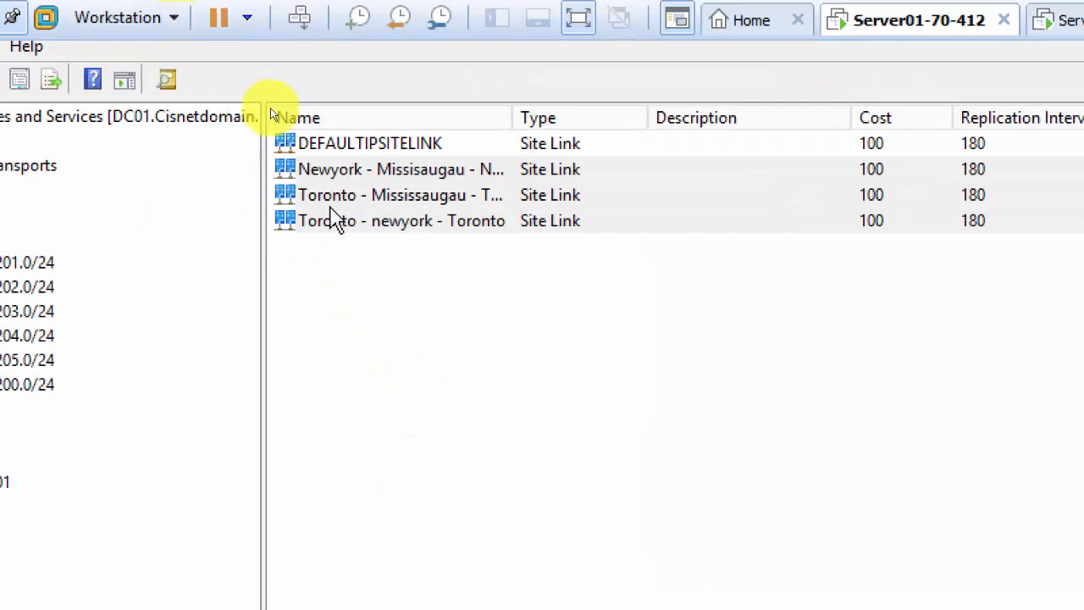
left_click_drag(511, 119, 682, 140)
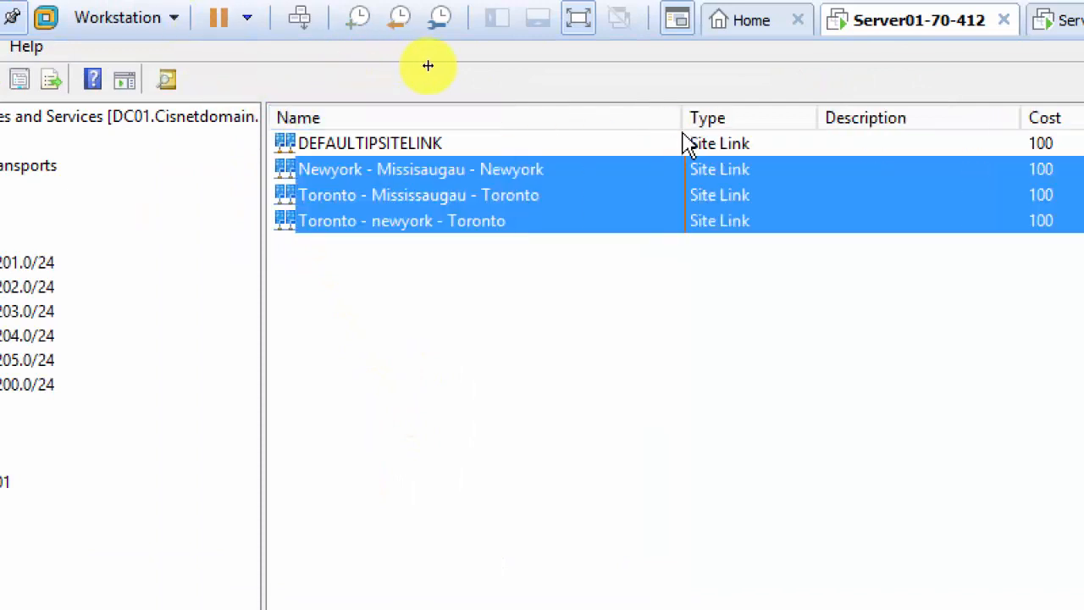
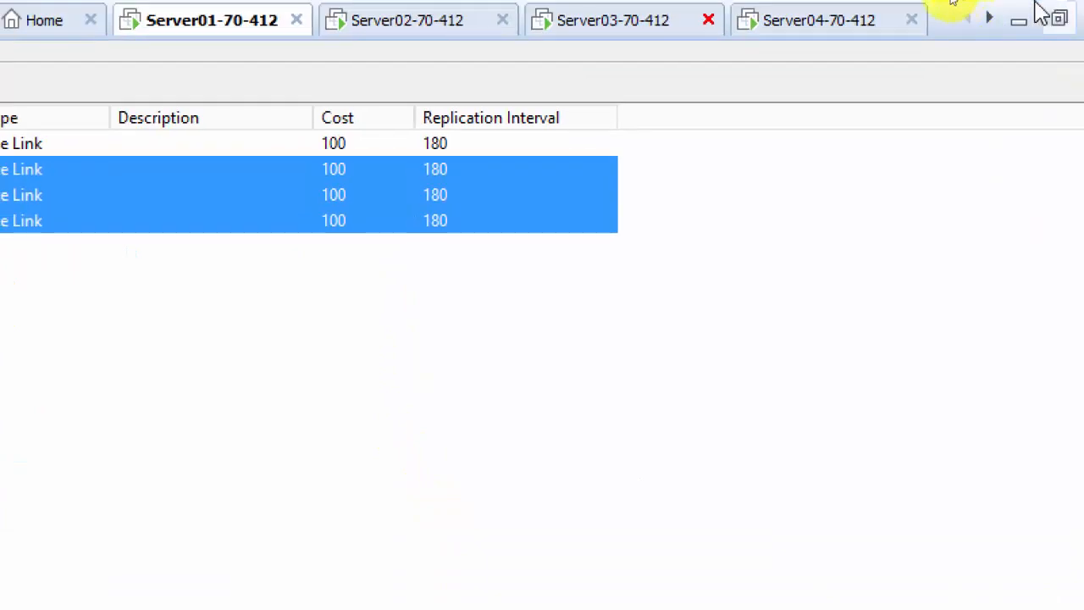
Exit the VM's full-screen view and set the Magnifier back to 100% zoom.
left_click(1059, 18)
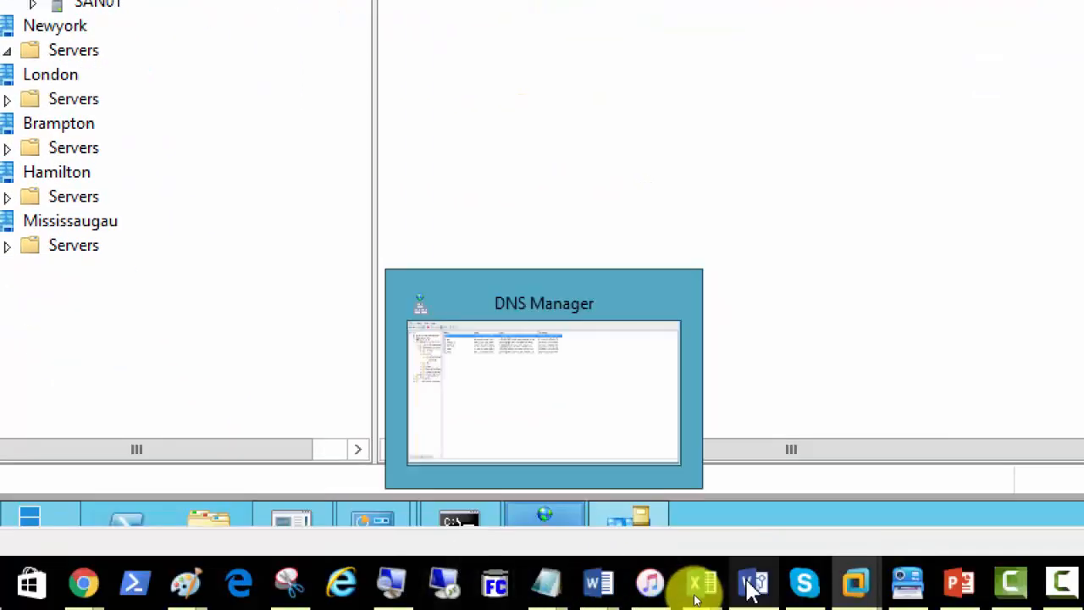
left_click(391, 583)
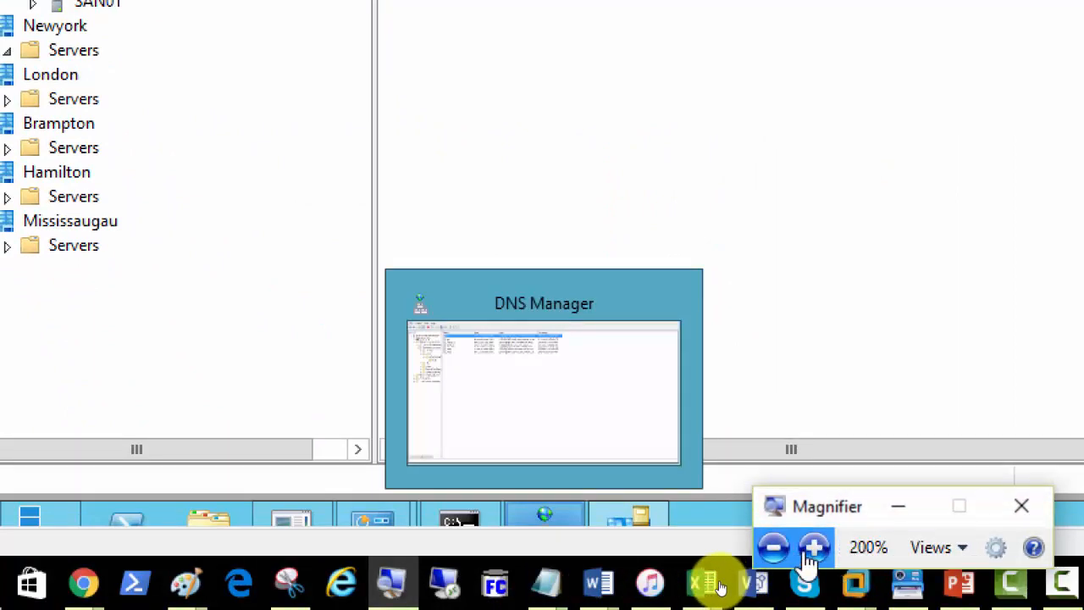
left_click(773, 547)
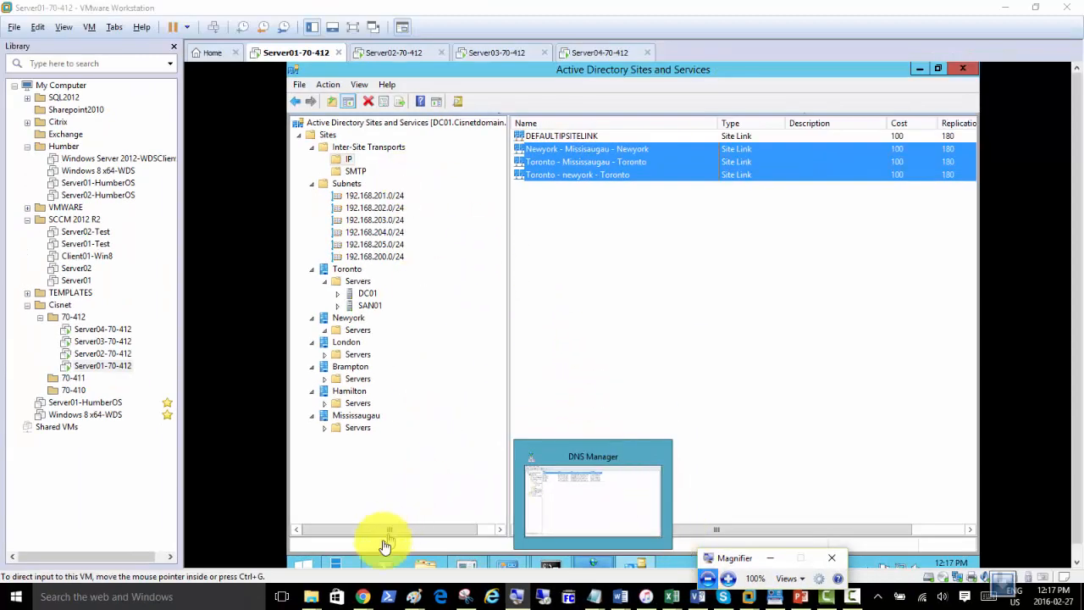
right_click(415, 599)
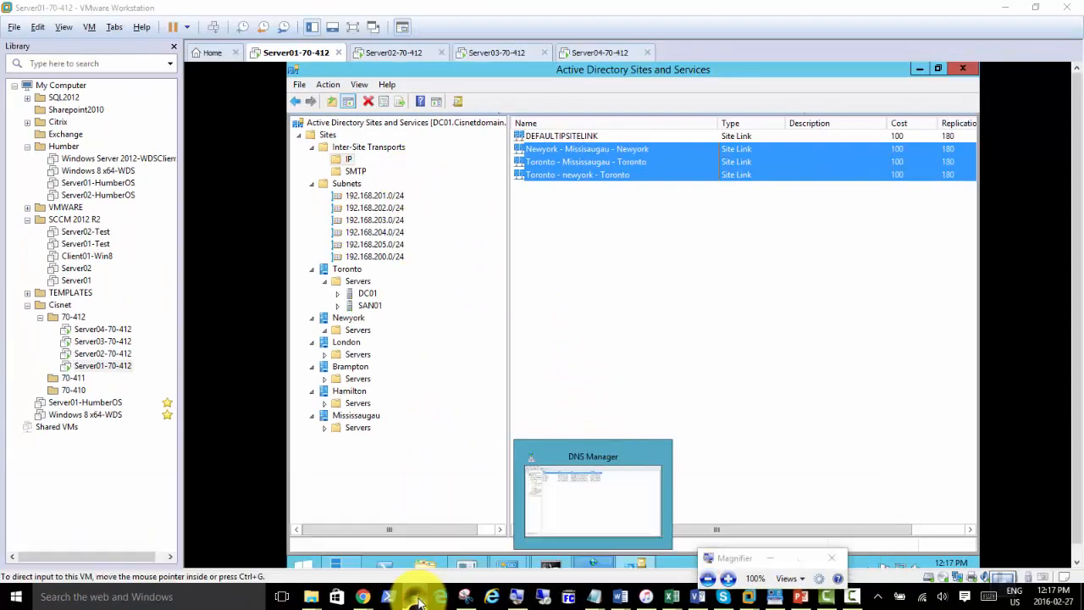
In a new Paint window with an enlarged canvas, draw three outlined triangles.
left_click(382, 531)
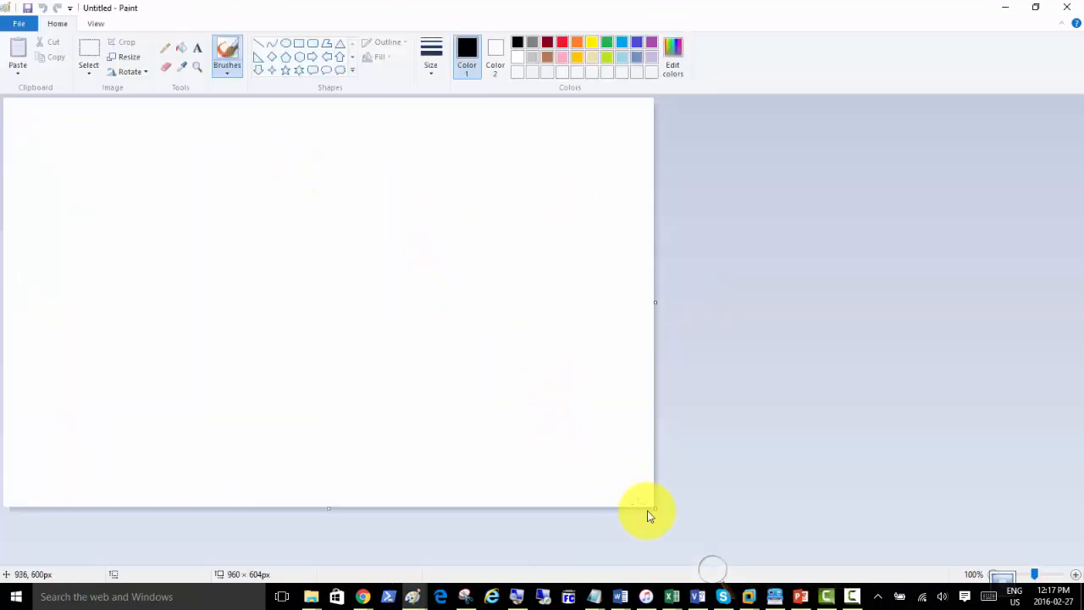
left_click_drag(655, 508, 1081, 589)
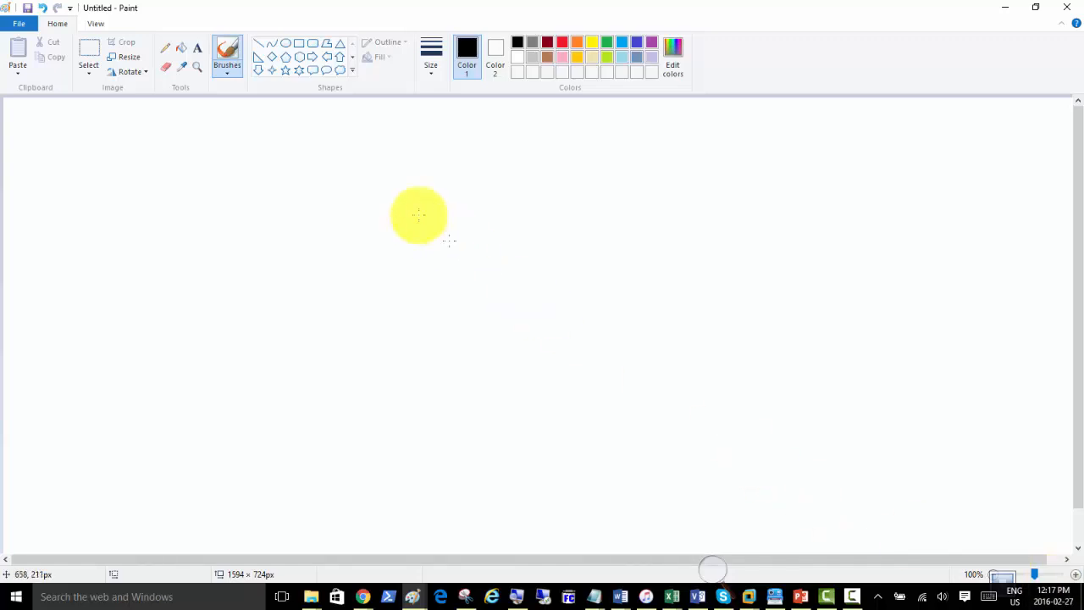
left_click(338, 47)
mouse_move(242, 141)
left_mouse_down()
mouse_move(133, 226)
mouse_move(103, 278)
left_mouse_up()
left_click(567, 212)
left_click_drag(615, 157, 490, 321)
left_click(283, 381)
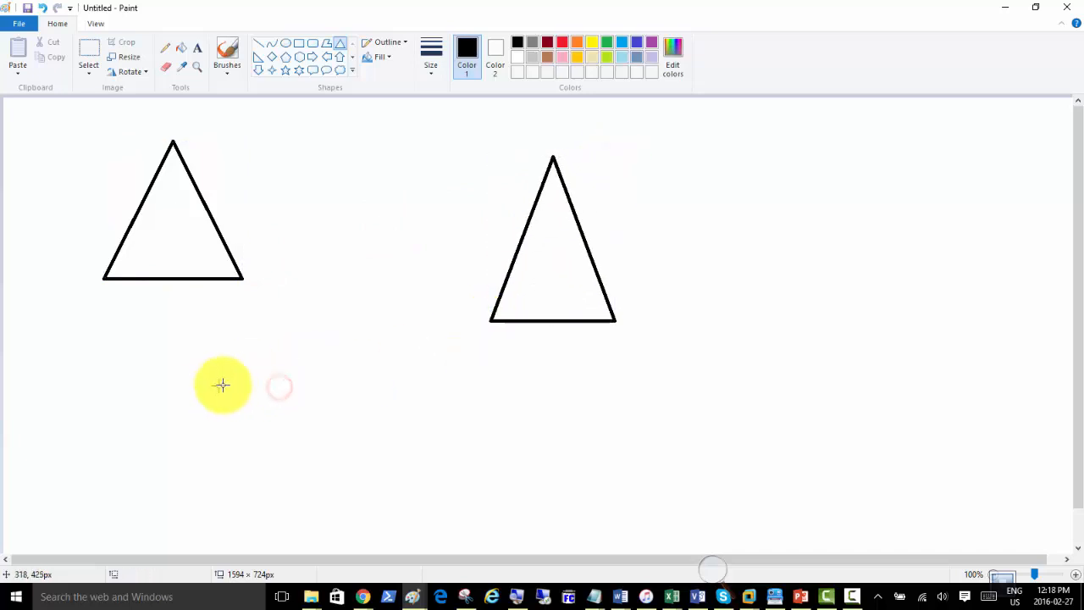
left_click_drag(257, 374, 423, 518)
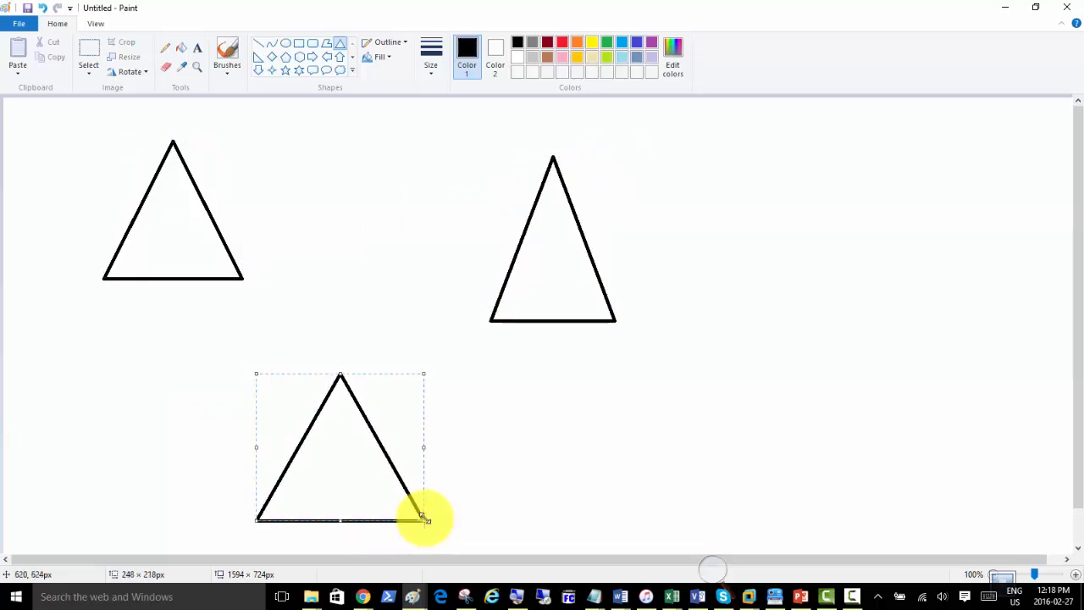
left_click(347, 200)
Label the triangles Tor, NY and Mississaugau with text above each.
left_click(198, 48)
left_click(153, 116)
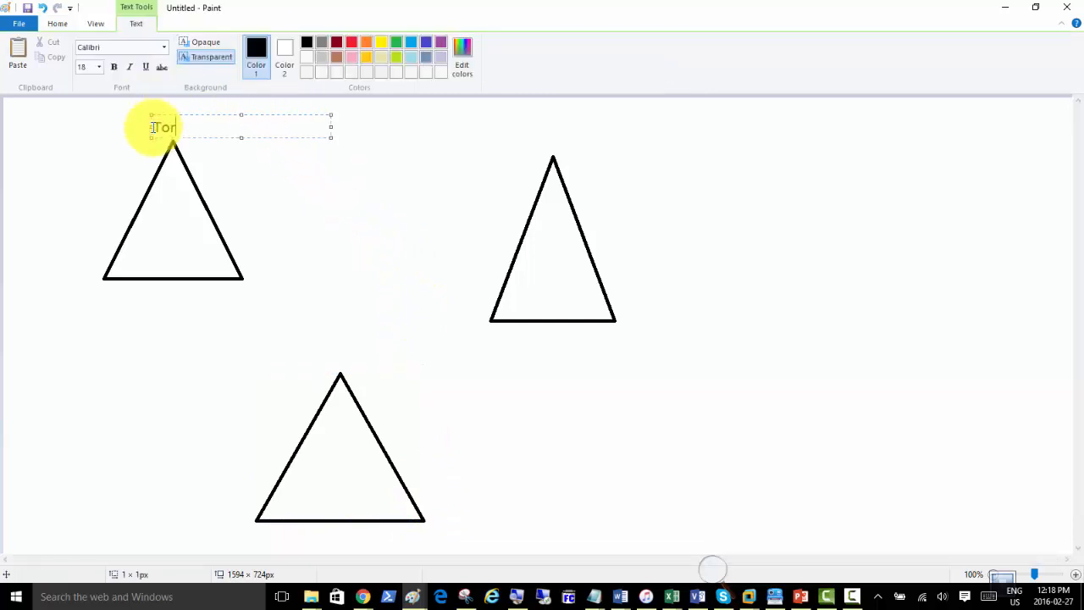
left_click(542, 140)
left_click(540, 129)
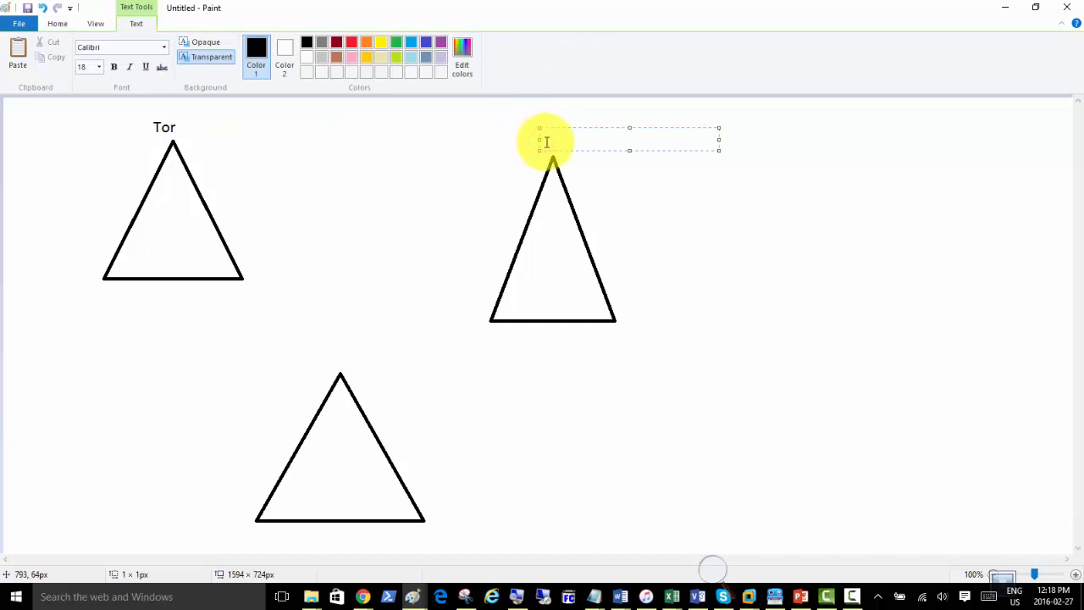
type("NY")
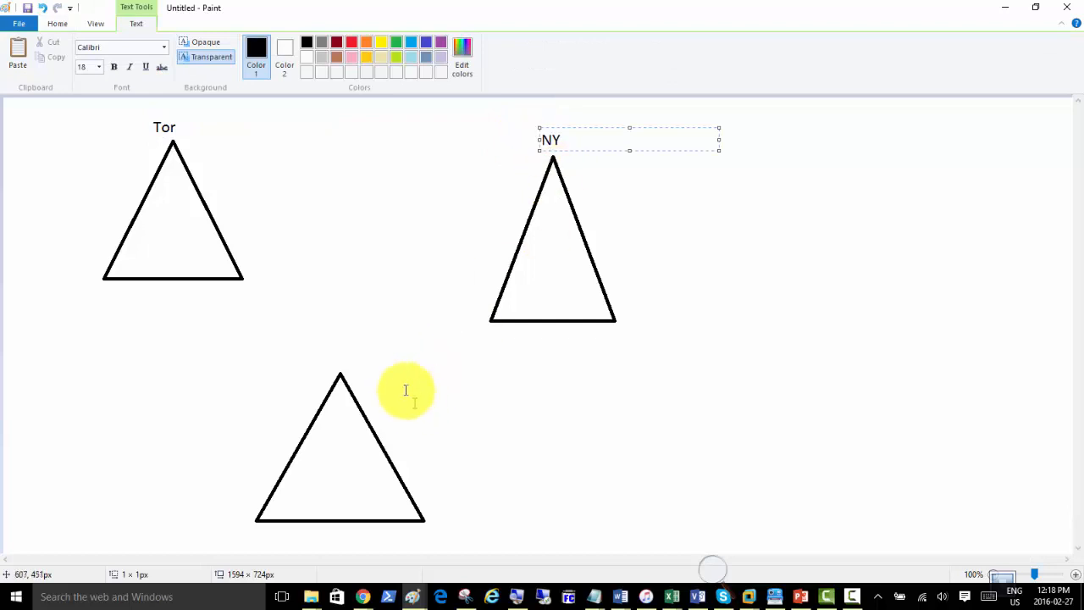
left_click(293, 379)
left_click(293, 379)
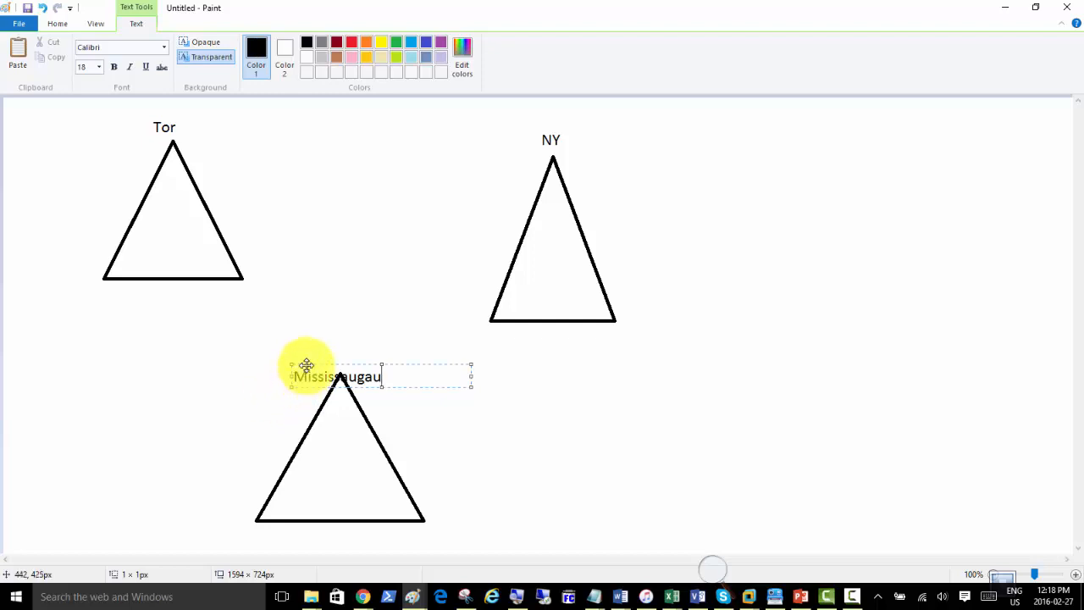
left_click_drag(306, 366, 296, 356)
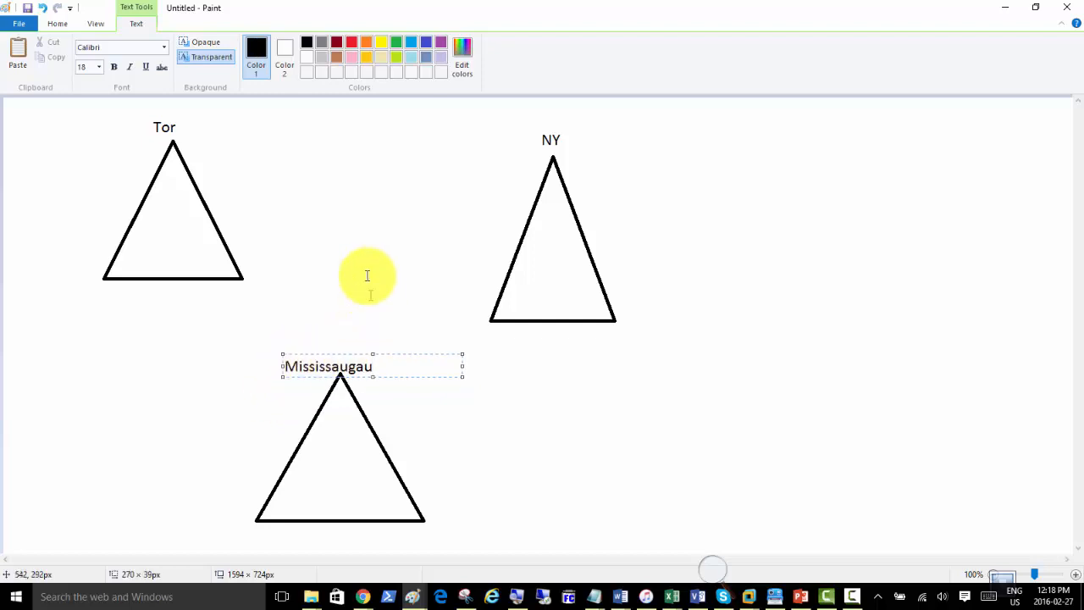
left_click(381, 215)
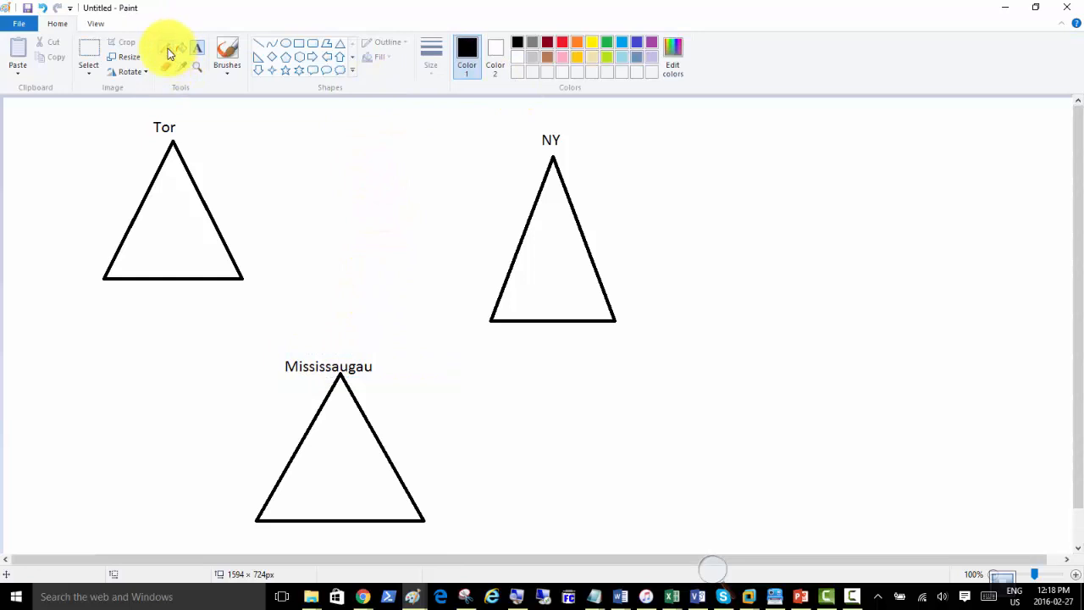
Draw red lines linking Tor, NY and Mississaugau, and start a 1.4Mbps label above the Tor–NY line.
left_click(259, 43)
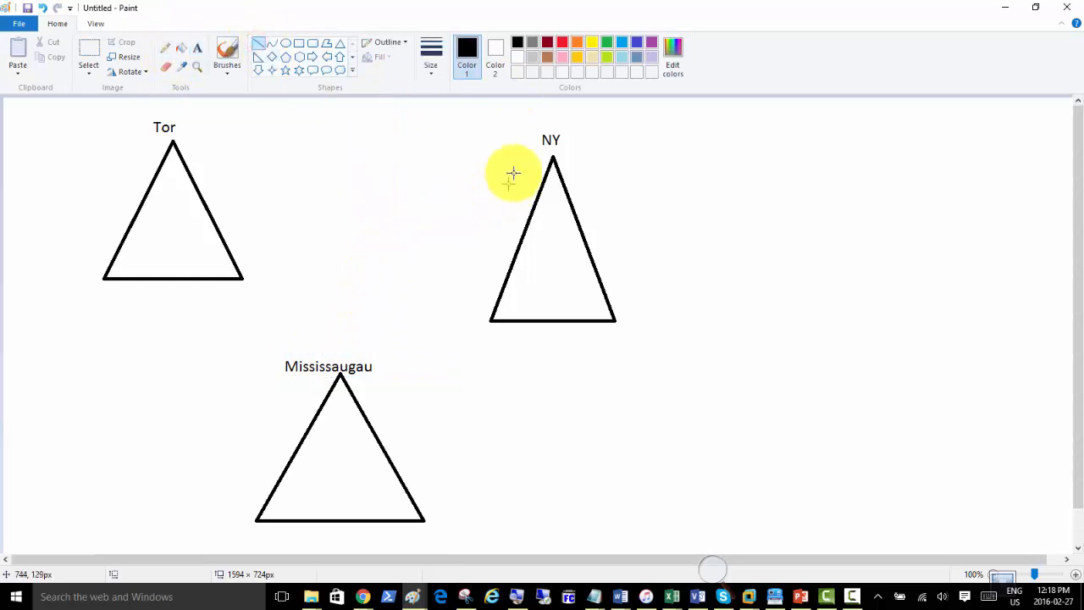
left_click(562, 42)
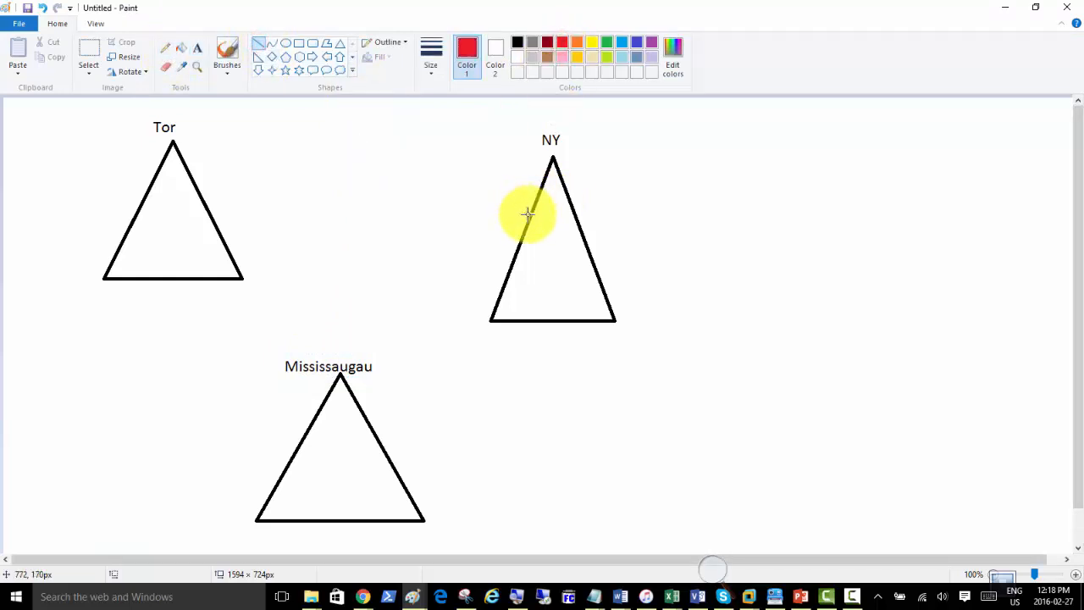
left_click_drag(527, 215, 197, 193)
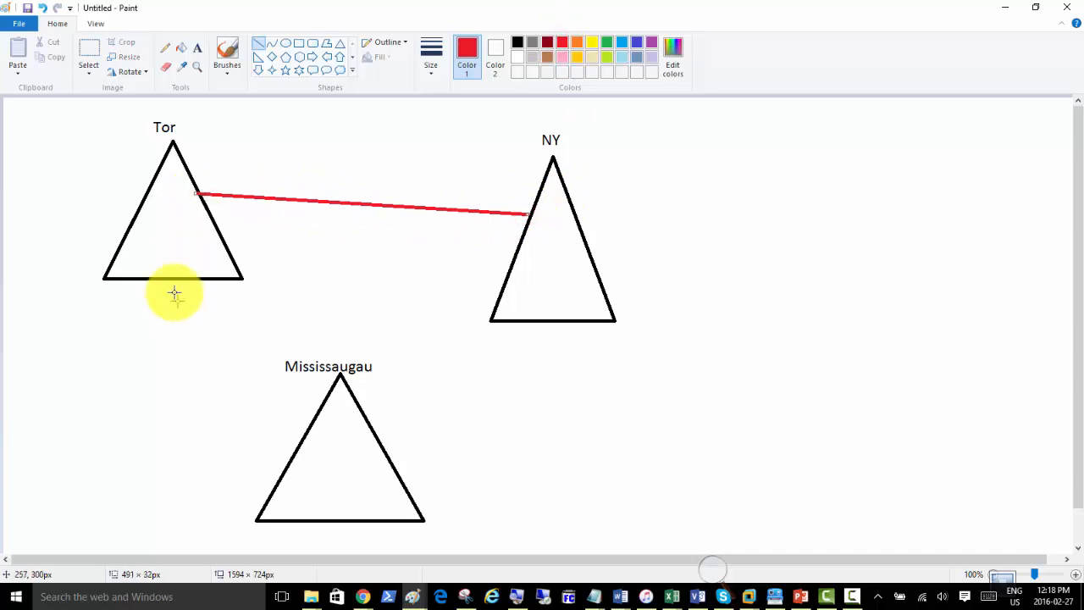
left_click_drag(173, 282, 306, 428)
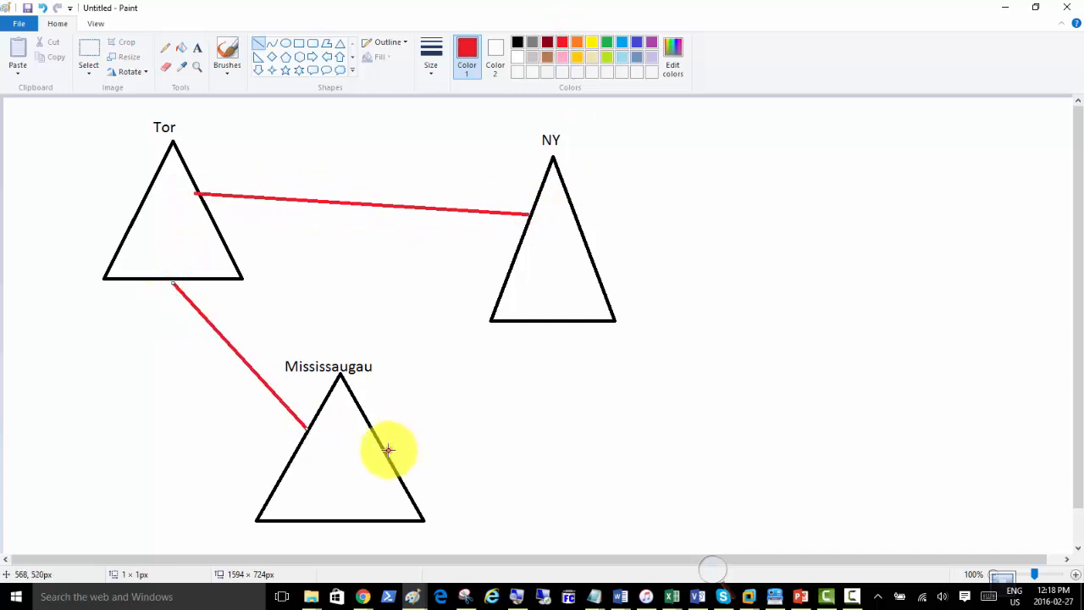
mouse_move(387, 449)
left_mouse_down()
mouse_move(455, 339)
mouse_move(498, 294)
mouse_move(505, 333)
mouse_move(512, 321)
left_mouse_up()
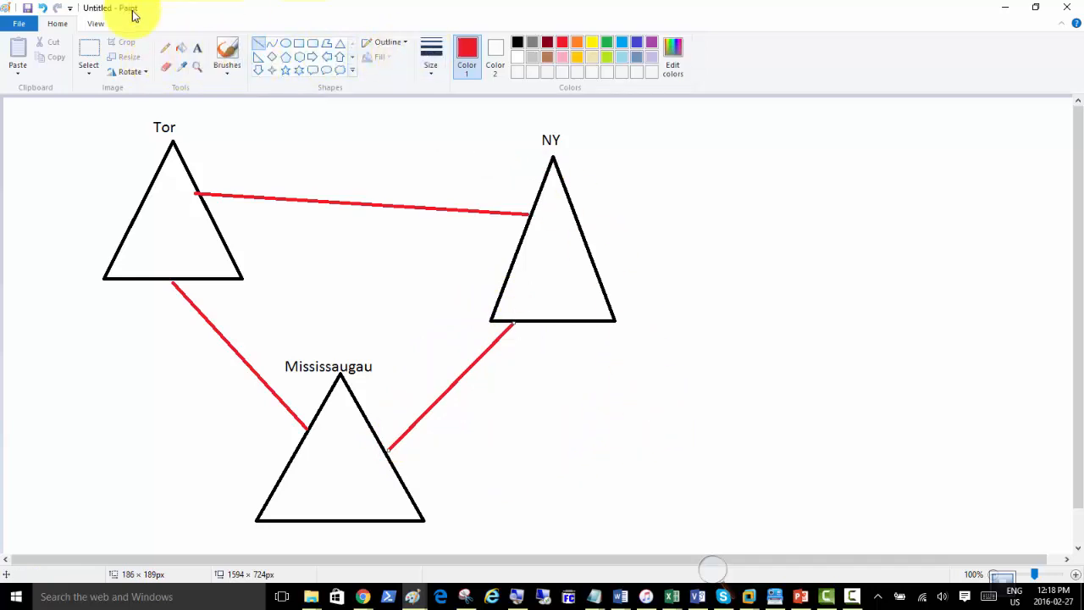
left_click(199, 51)
left_click(294, 168)
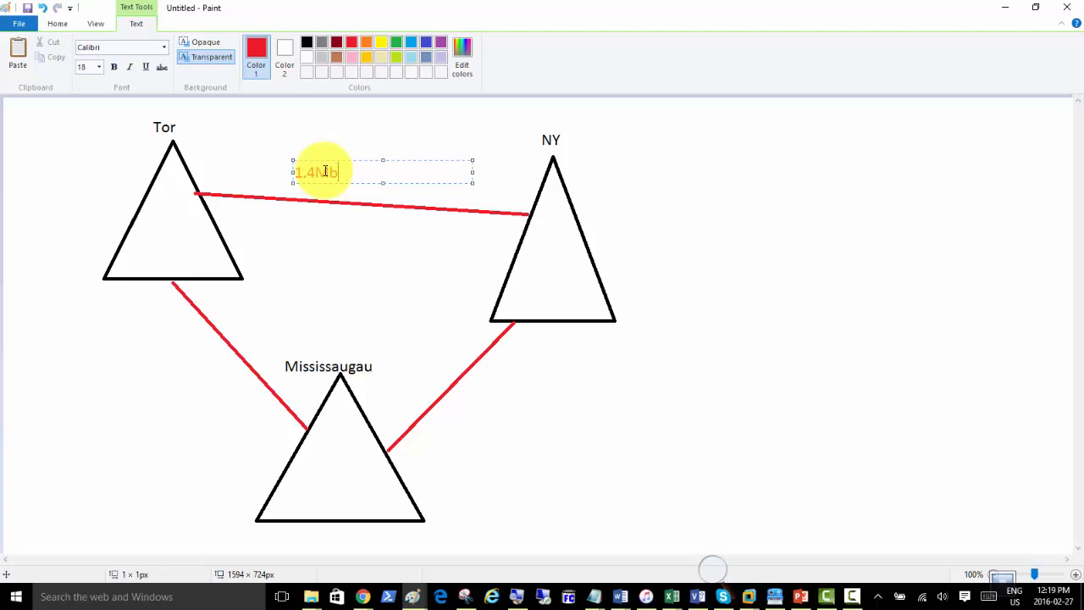
Add a 256Mbps label by the Tor–Mississaugau link and a 128 Mbps label by Mississaugau–NY.
left_click(177, 355)
left_click(177, 355)
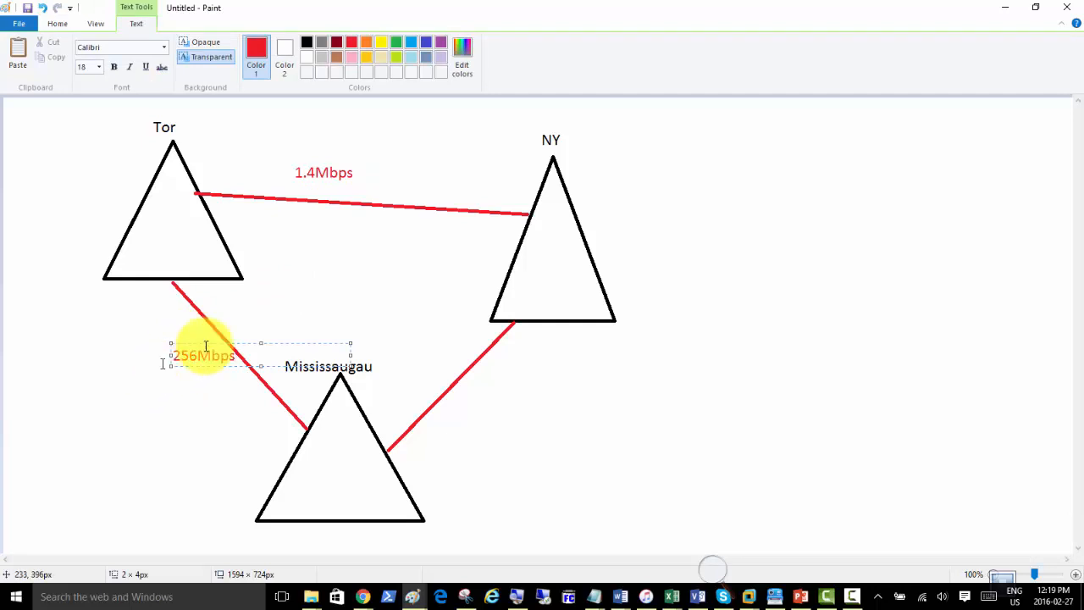
left_click_drag(207, 342, 152, 341)
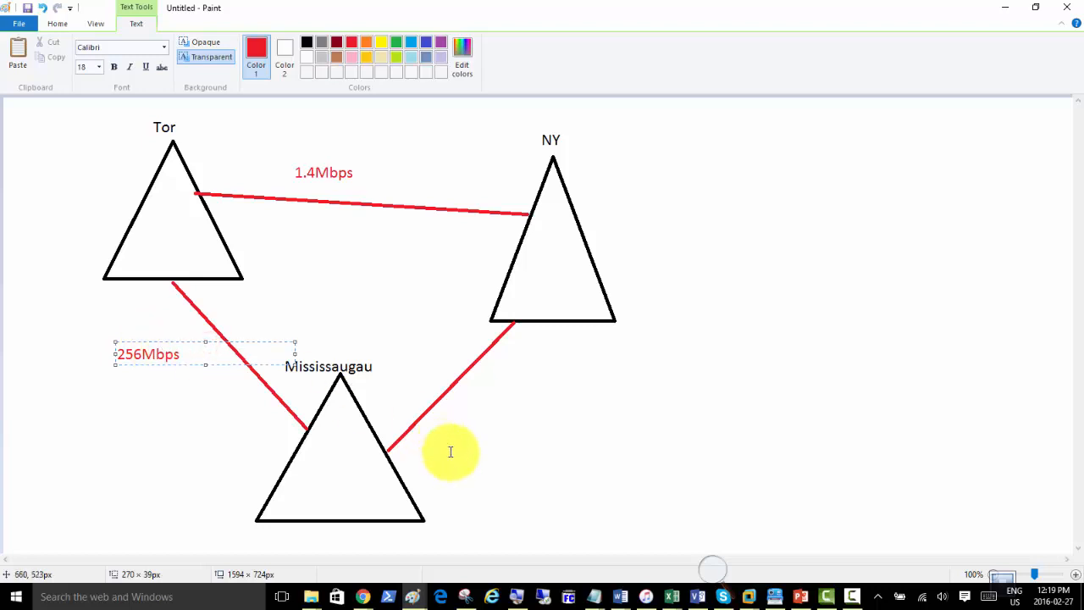
left_click(459, 414)
left_click(456, 411)
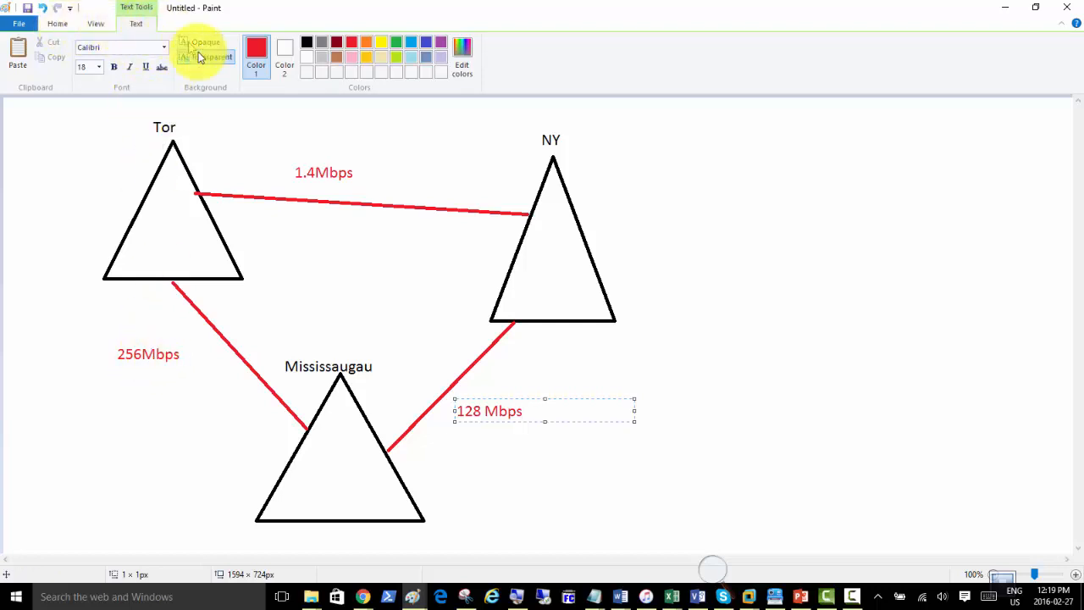
Change the 256Mbps label to 256 kbps by erasing the M and typing k.
left_click(57, 23)
left_click(166, 66)
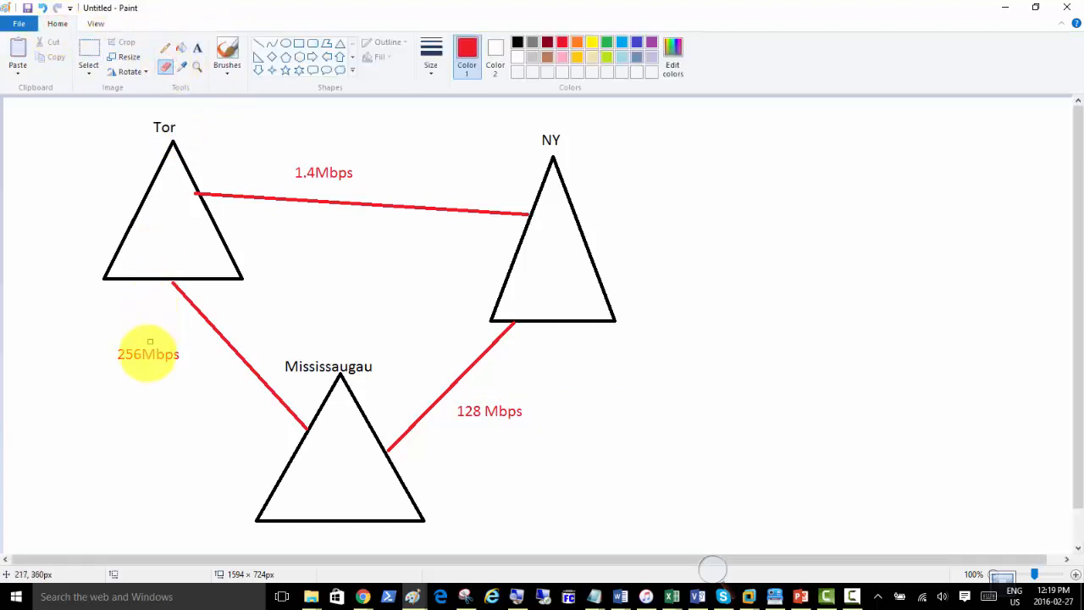
left_click_drag(144, 354, 150, 353)
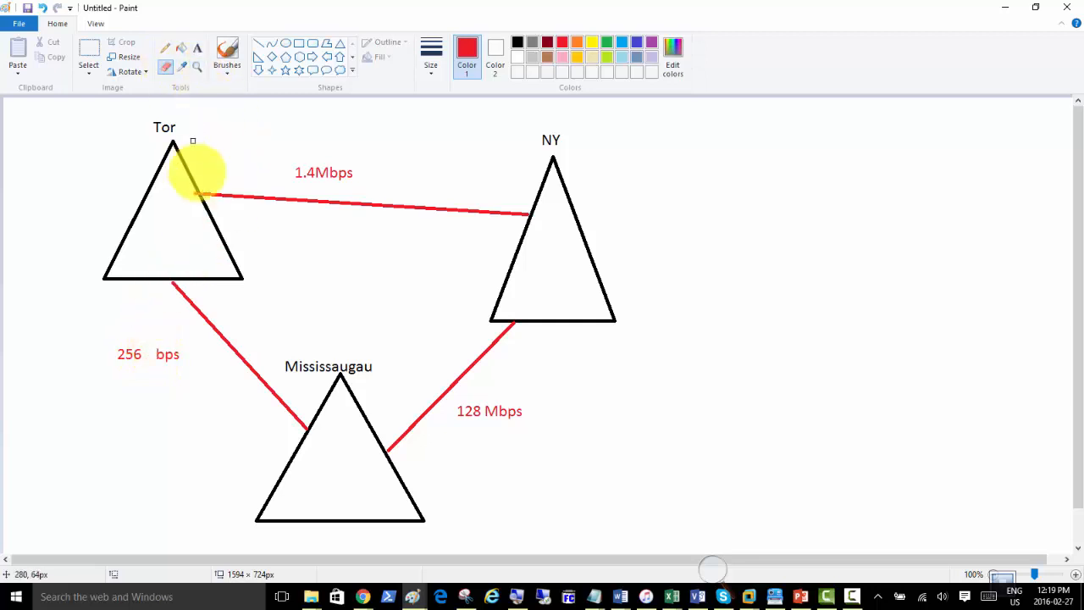
left_click(198, 49)
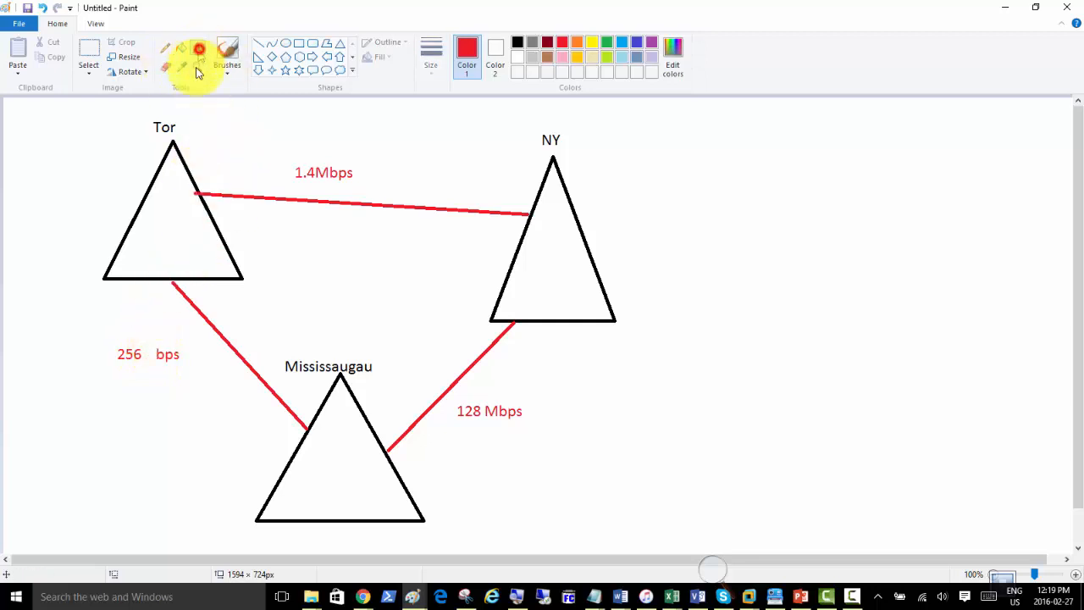
left_click(148, 354)
type("k")
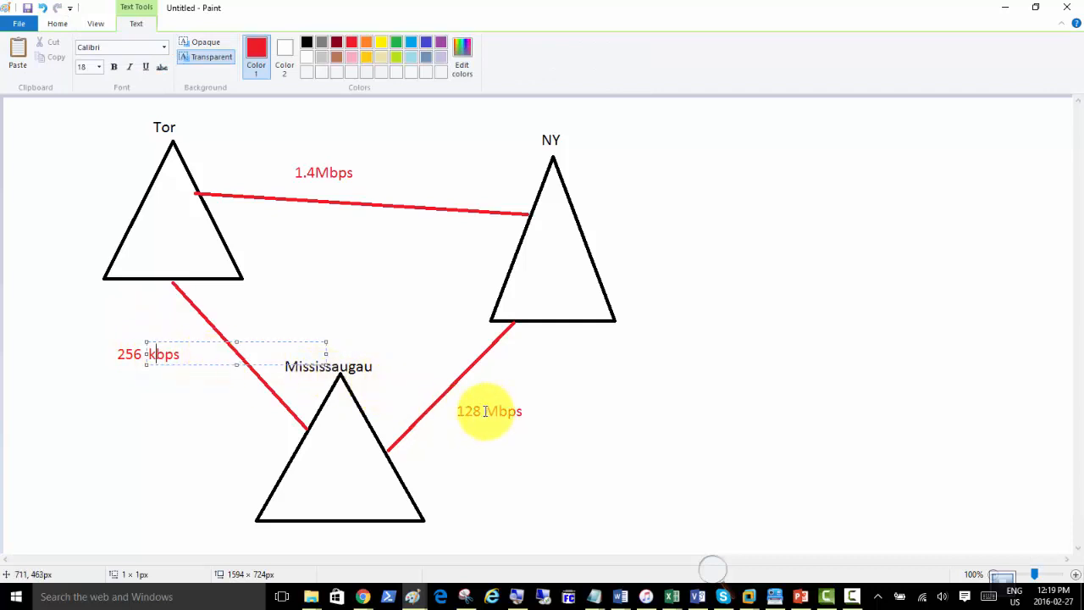
Change the 128 Mbps label to 128 k bps the same way.
left_click(56, 24)
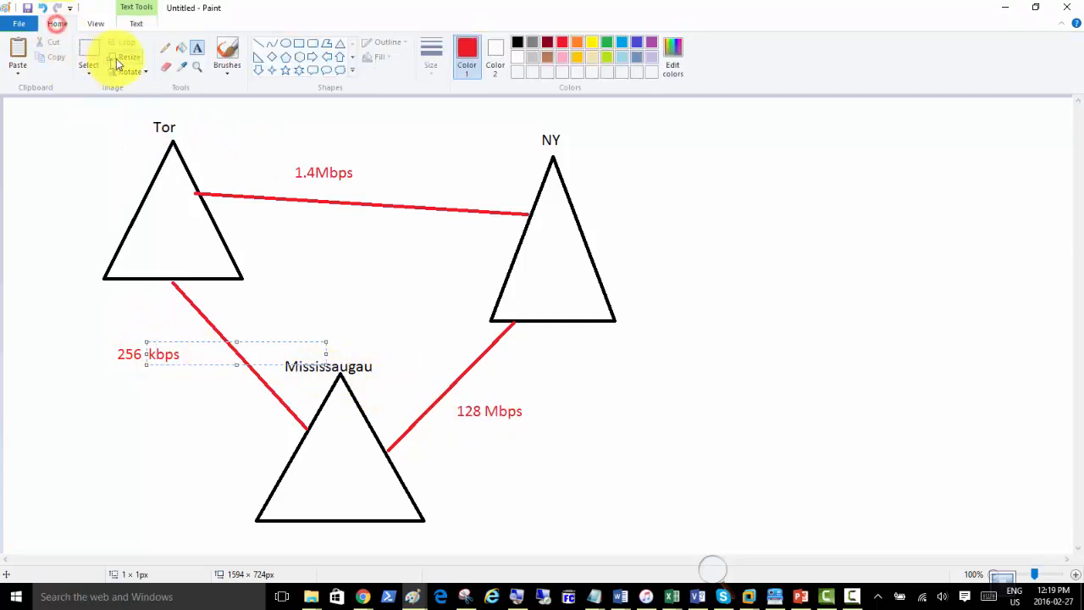
left_click(165, 66)
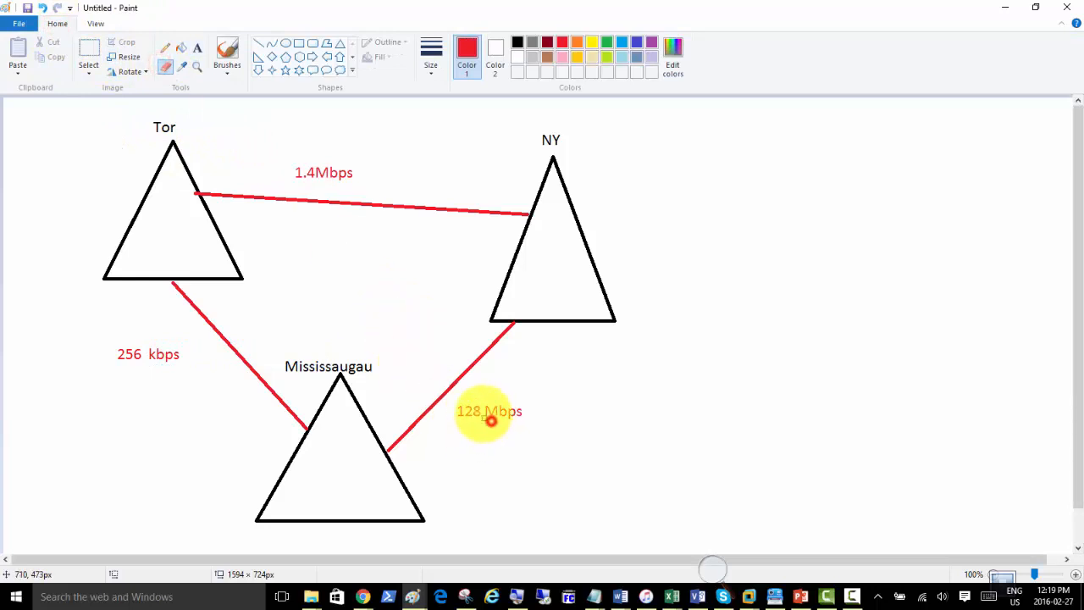
left_click_drag(490, 420, 487, 409)
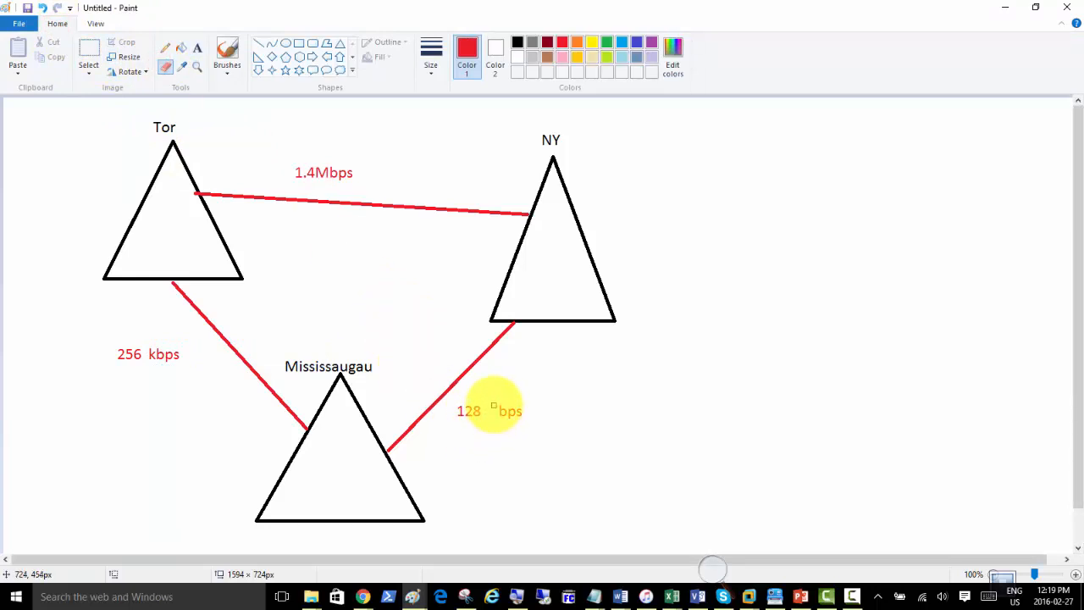
left_click(198, 47)
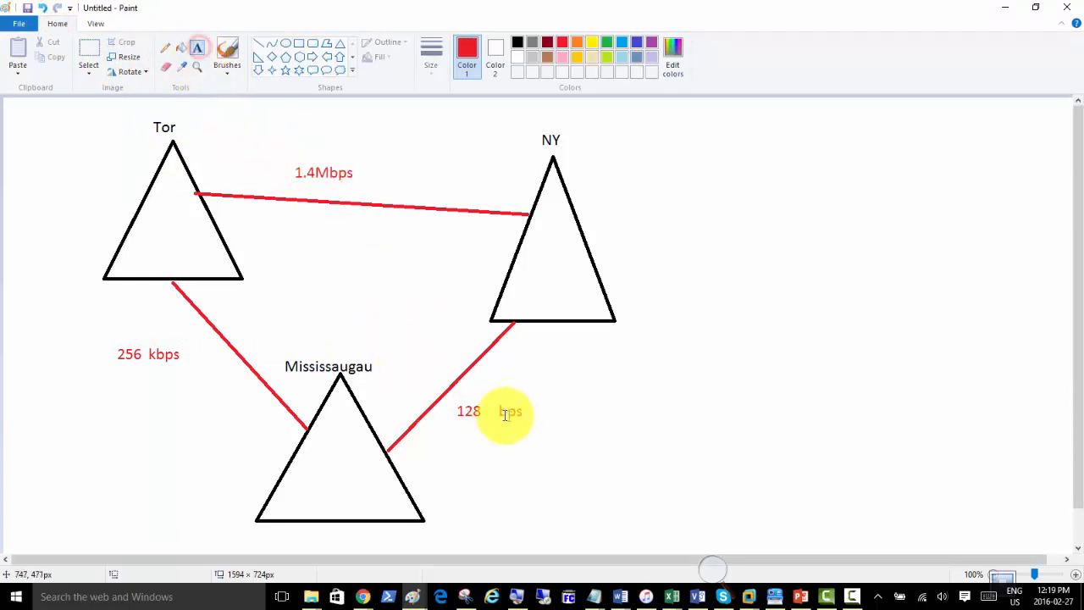
left_click(486, 405)
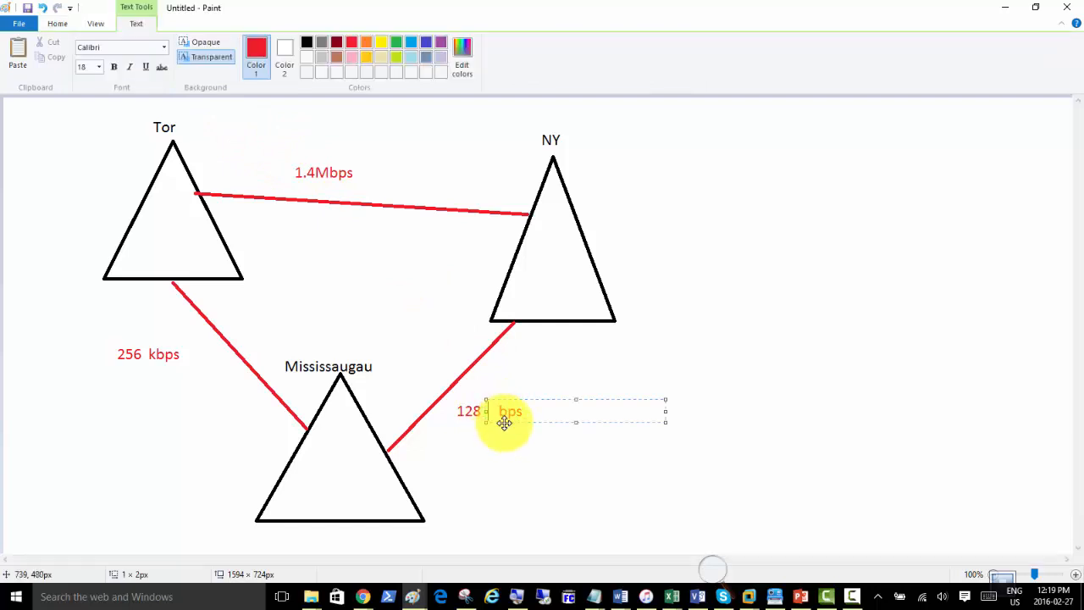
type("k")
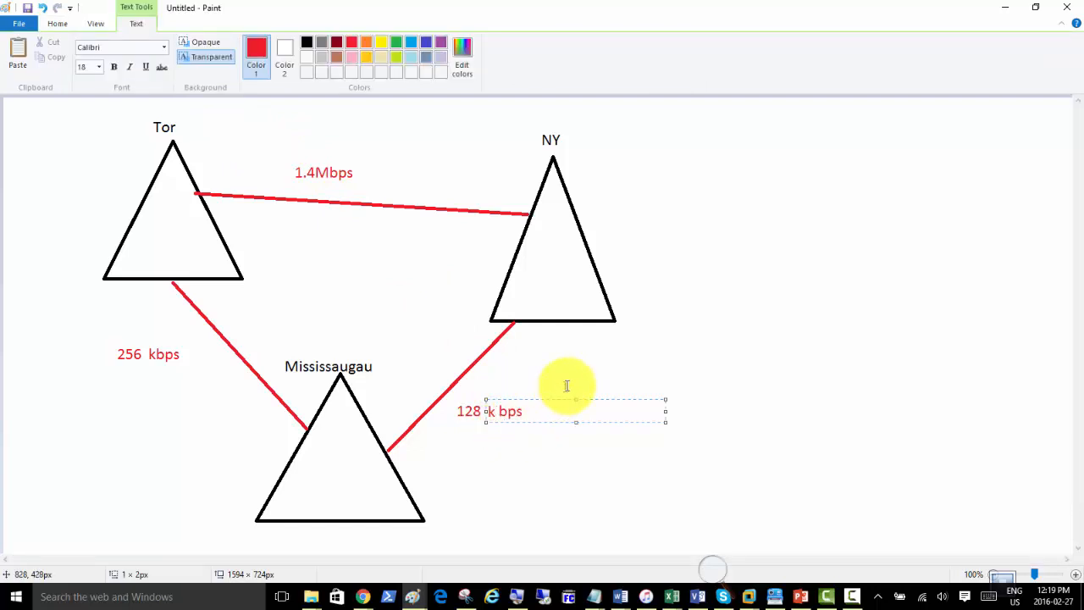
left_click(394, 146)
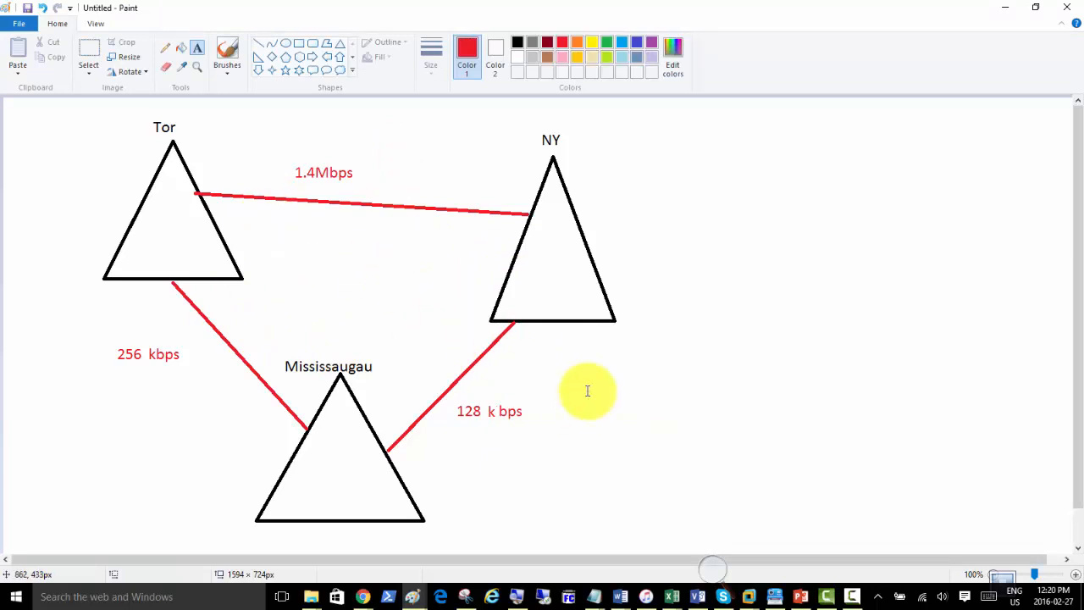
With a dark grey pencil, trace strokes along the Tor–NY, Tor–Mississaugau and Mississaugau–NY links.
left_click(165, 47)
left_click(532, 42)
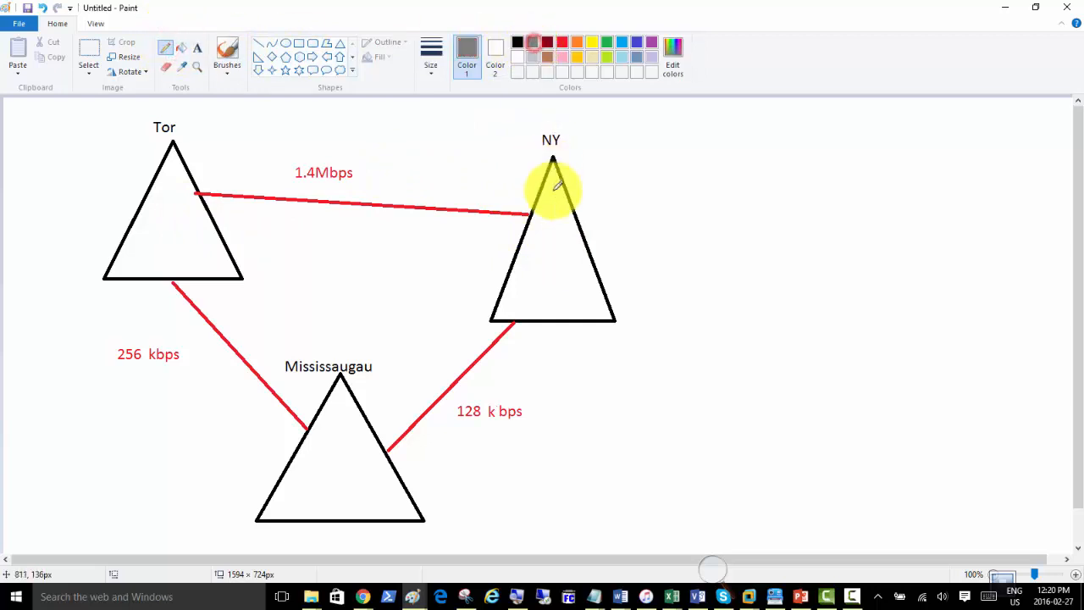
left_click_drag(551, 203, 420, 204)
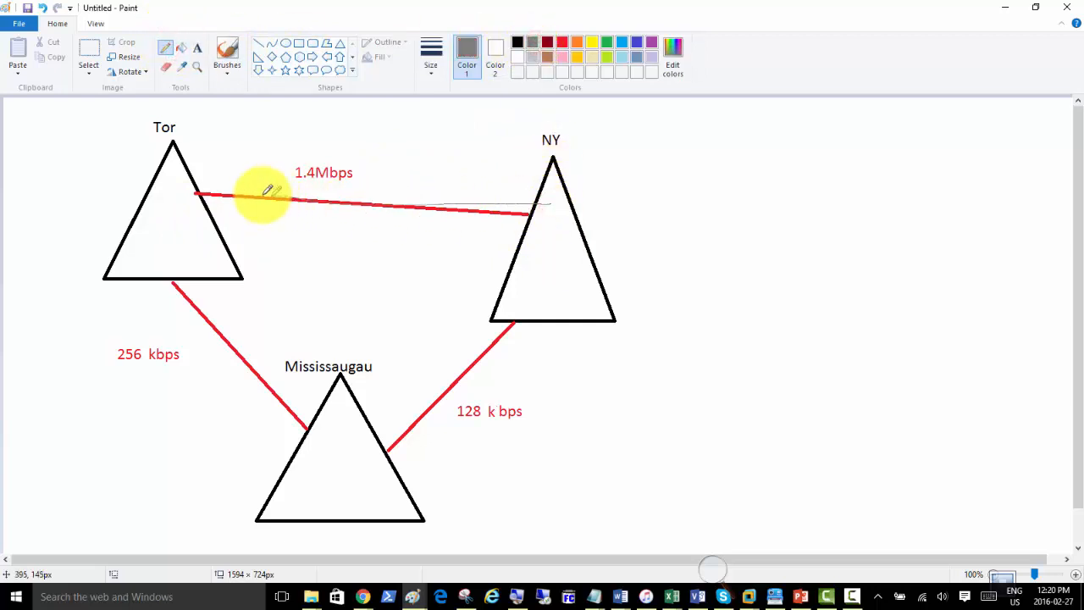
left_click_drag(266, 192, 183, 182)
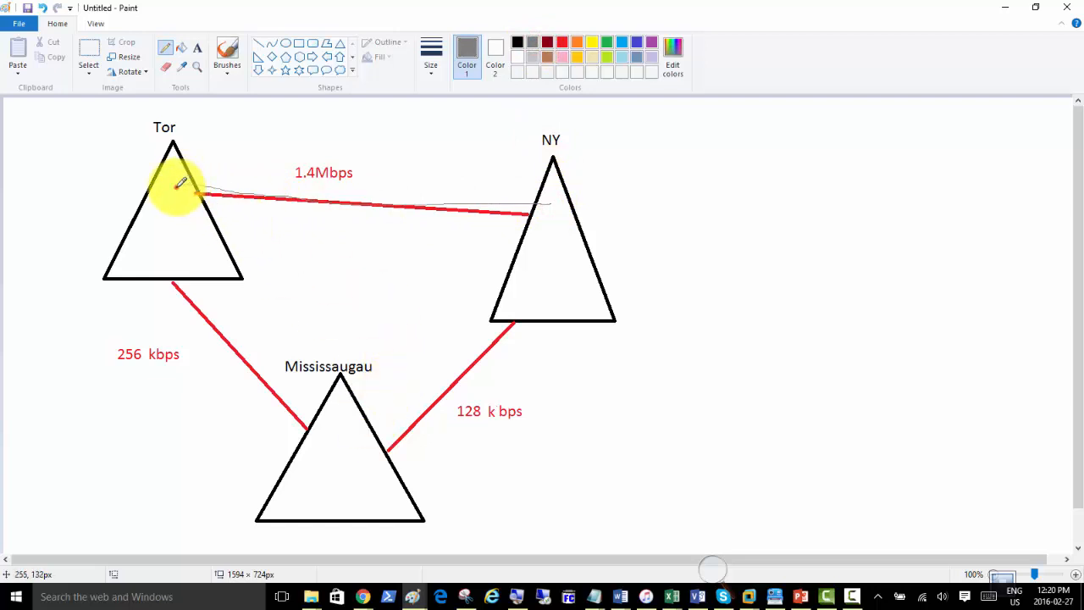
mouse_move(179, 185)
left_mouse_down()
mouse_move(223, 300)
mouse_move(329, 413)
left_mouse_up()
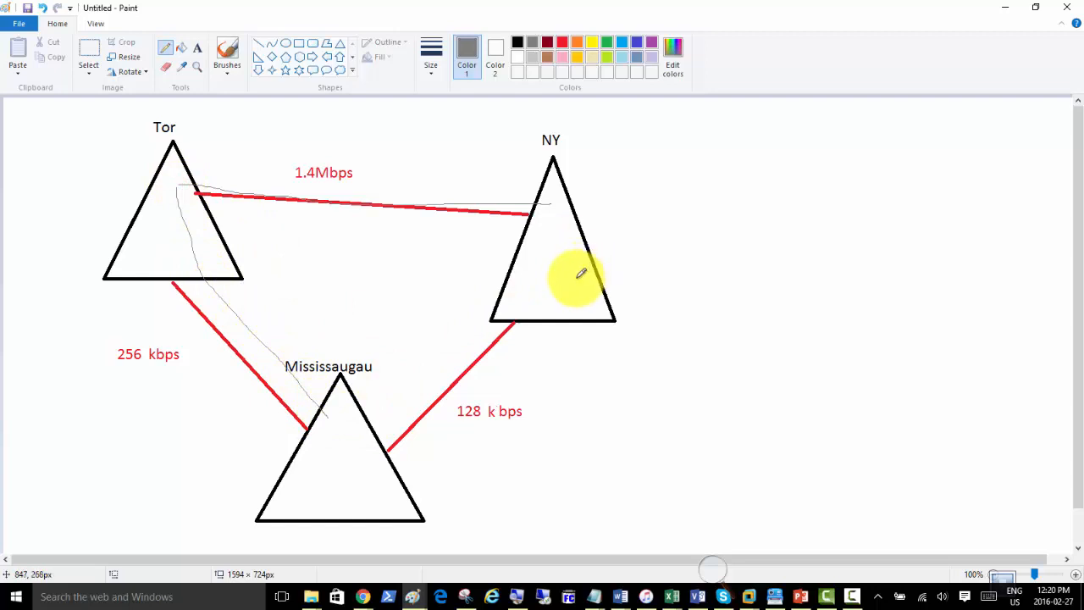
mouse_move(577, 275)
left_mouse_down()
mouse_move(467, 404)
mouse_move(366, 475)
left_mouse_up()
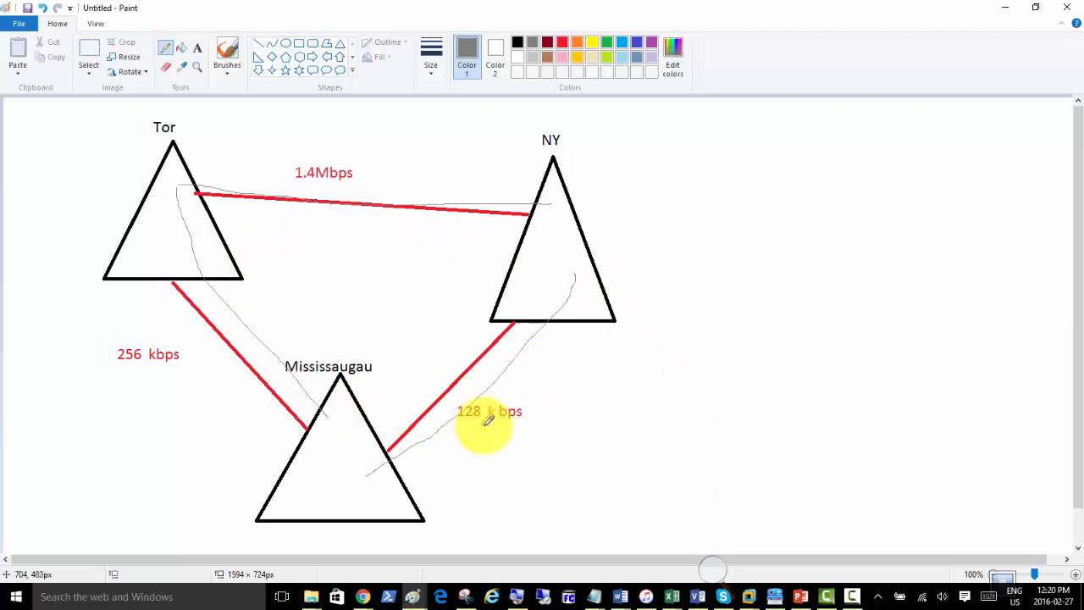
left_click_drag(466, 398, 487, 389)
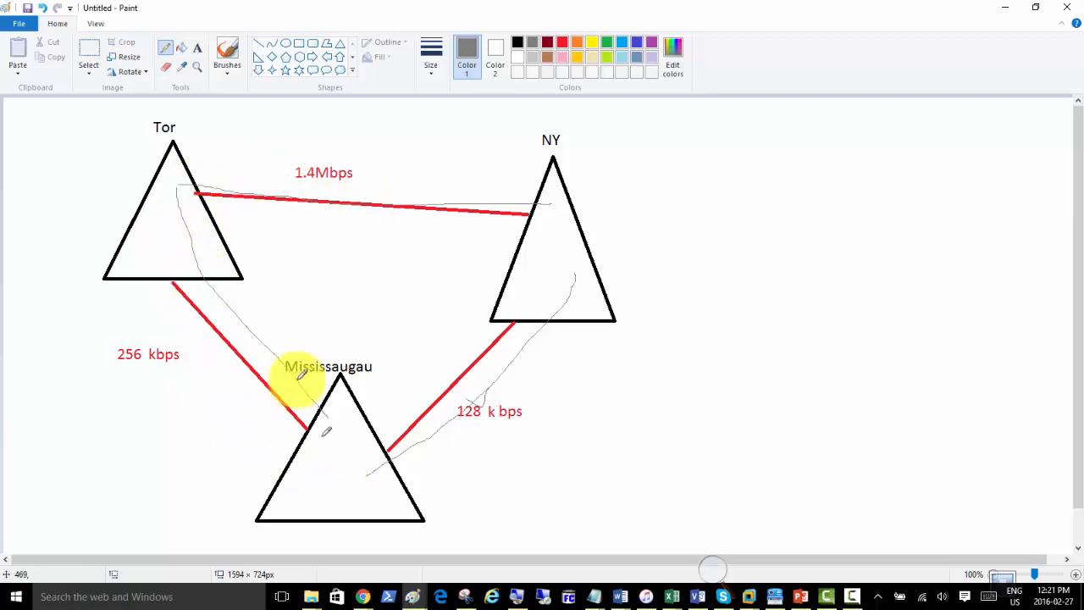
left_click_drag(247, 161, 283, 101)
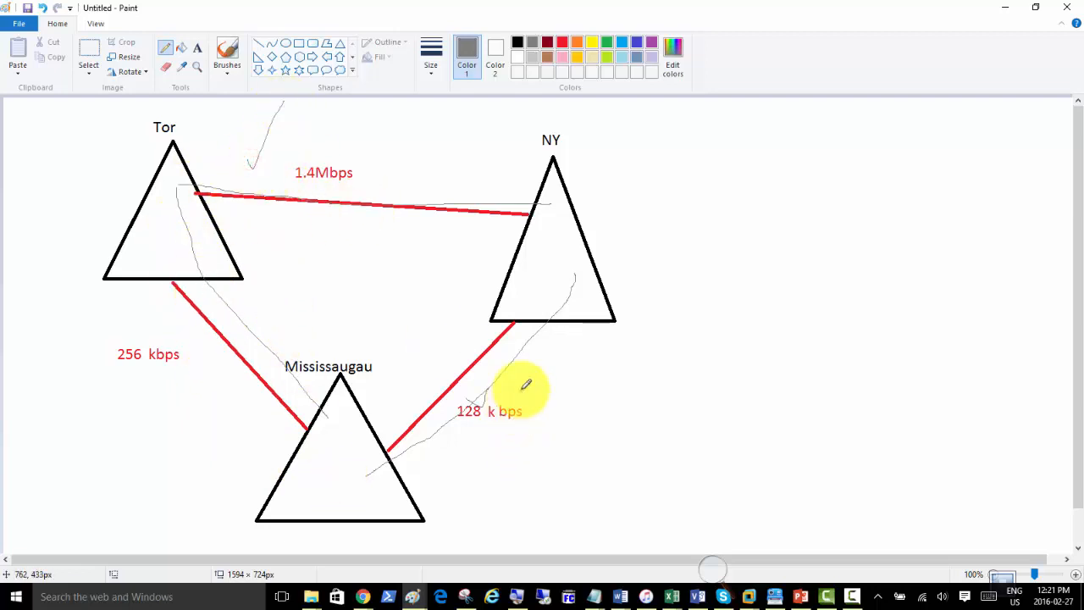
left_click_drag(519, 390, 597, 368)
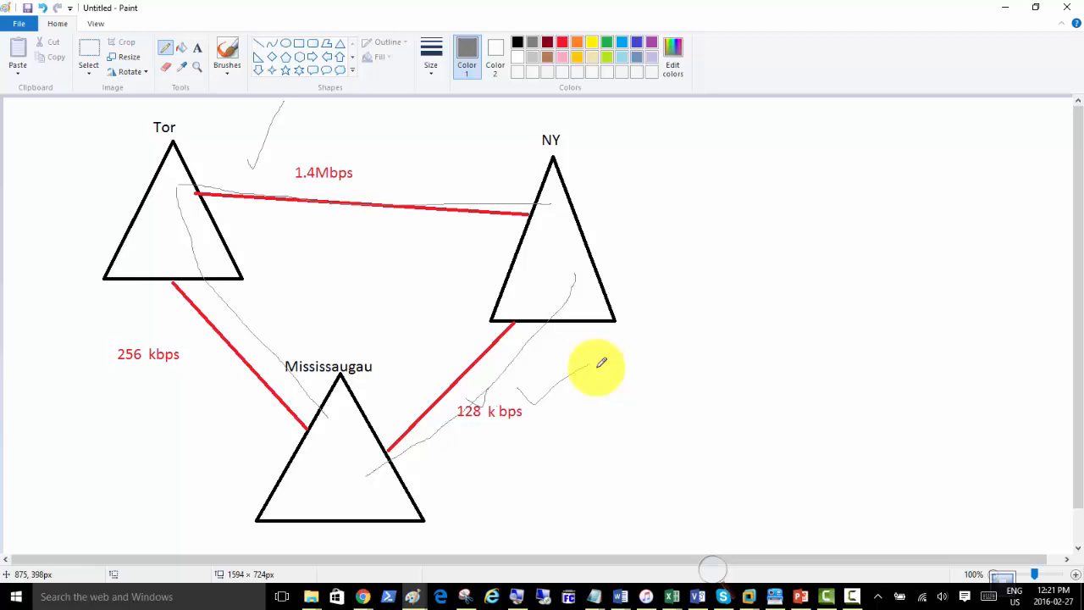
Add a grey 1 above the 1.4Mbps link and a grey 2 below the 128 k bps label.
left_click(200, 53)
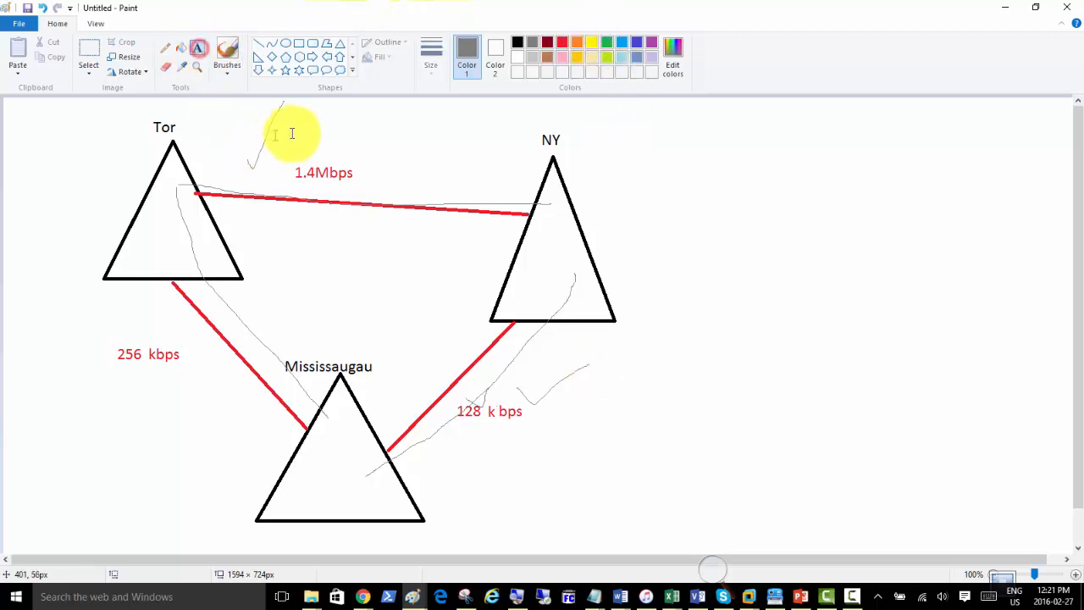
left_click(306, 120)
type("1")
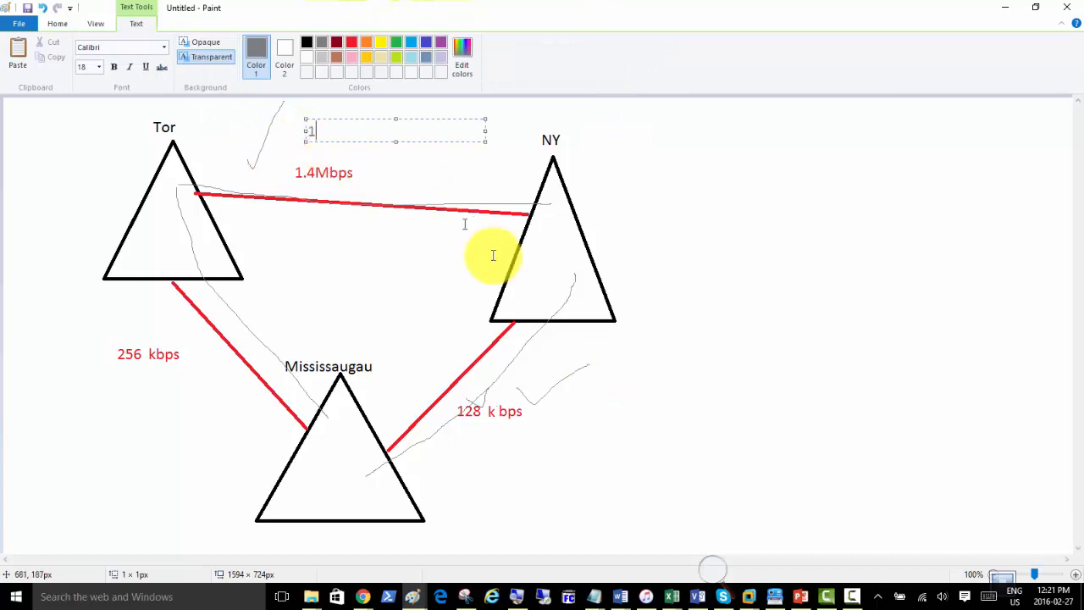
left_click(539, 429)
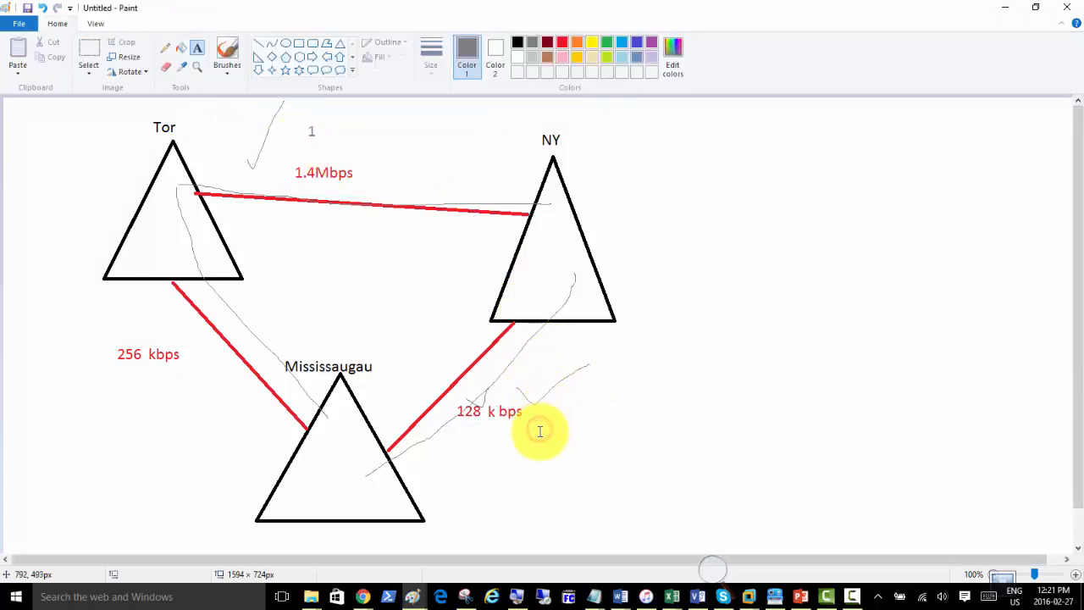
left_click(515, 432)
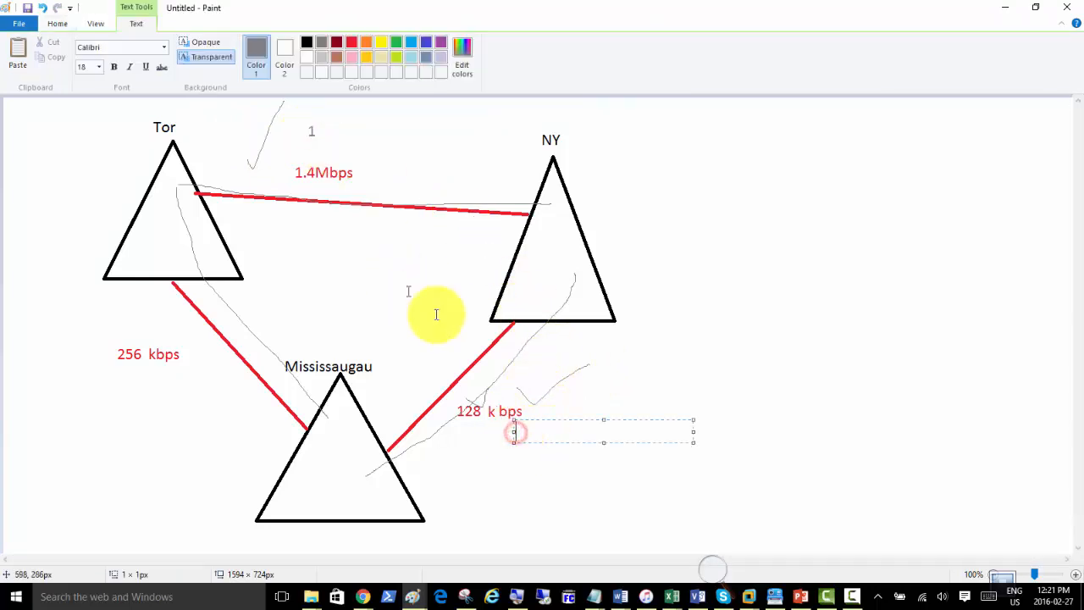
type("2")
left_click(646, 368)
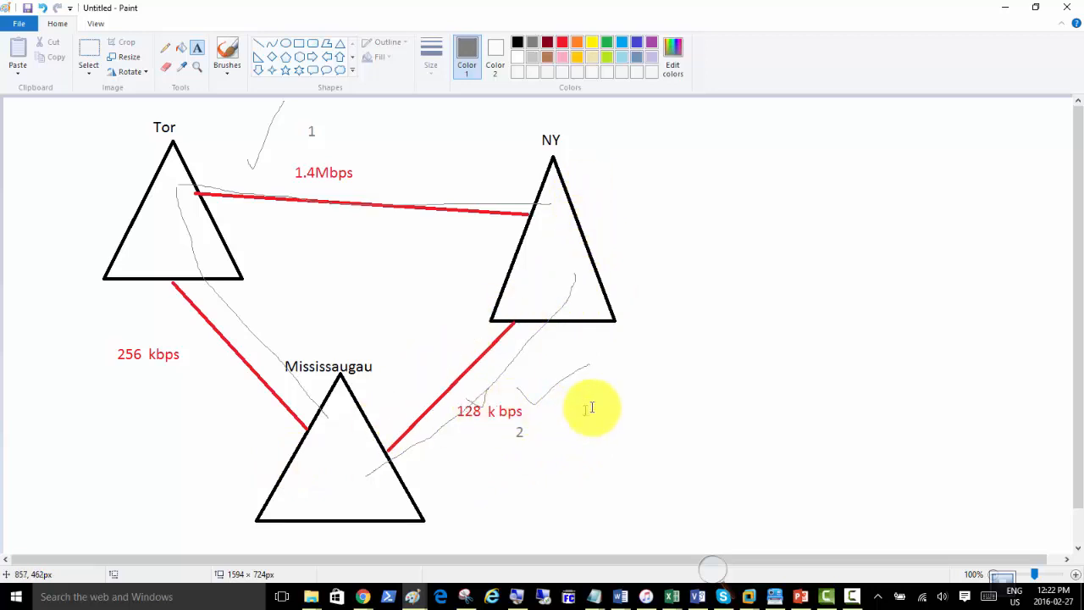
Pencil handwritten figures beside the 1 and 2 labels and extra marks near the 256 kbps and 128 k bps links.
left_click(165, 48)
left_click_drag(221, 157, 249, 123)
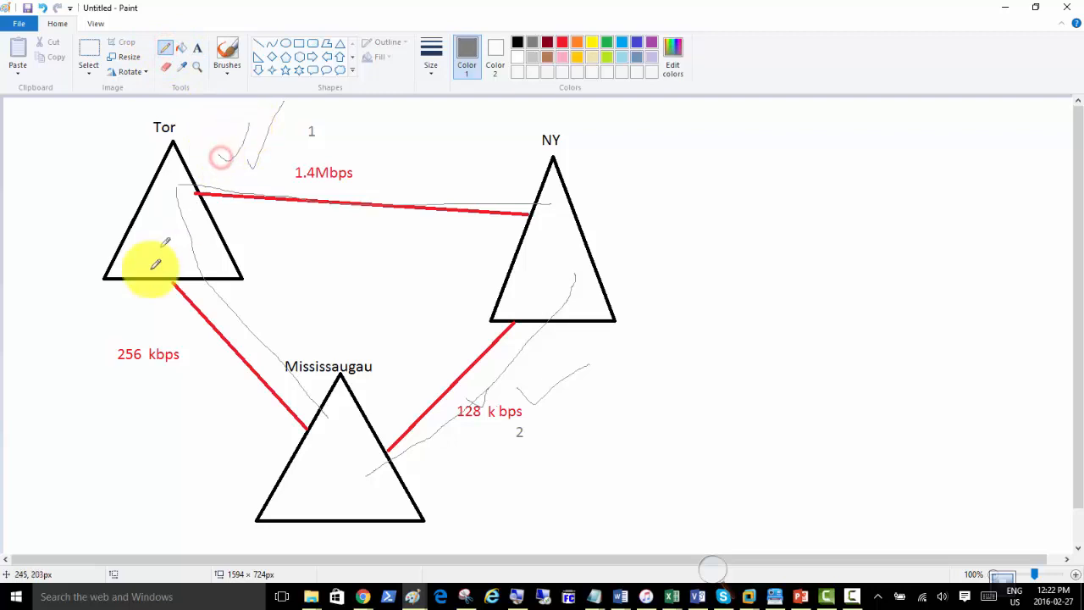
mouse_move(119, 337)
left_mouse_down()
mouse_move(161, 302)
mouse_move(245, 330)
mouse_move(200, 364)
left_mouse_up()
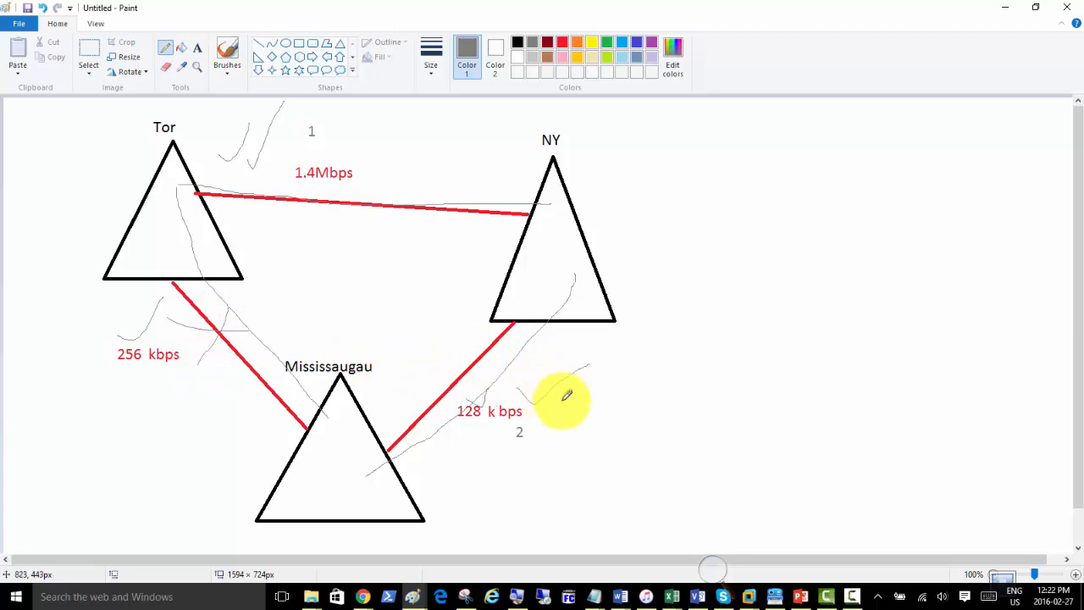
left_click_drag(532, 388, 577, 361)
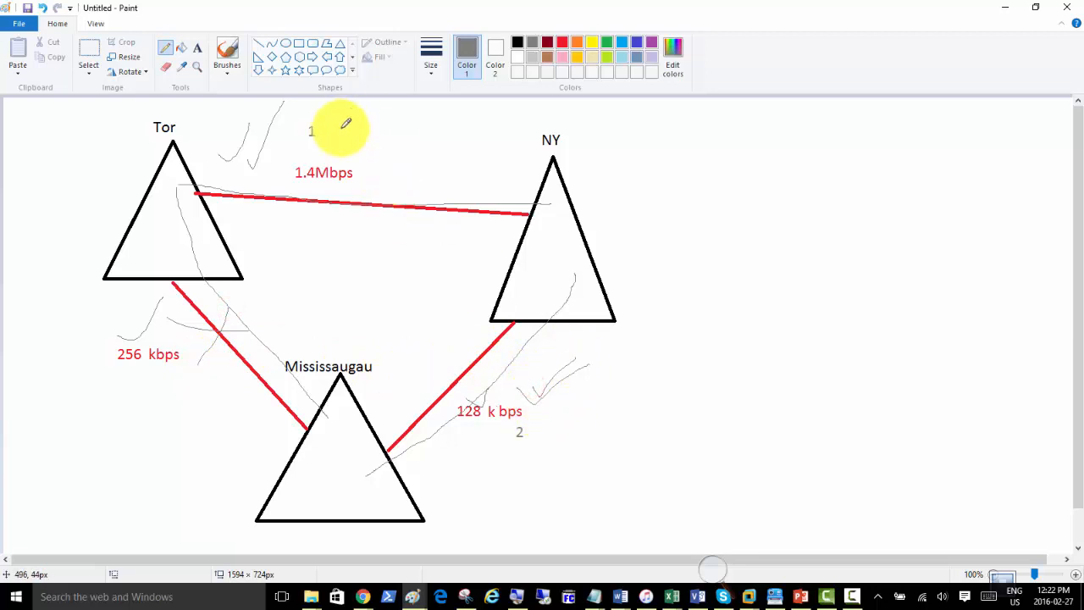
mouse_move(348, 128)
left_mouse_down()
mouse_move(352, 152)
mouse_move(377, 138)
mouse_move(362, 133)
left_mouse_up()
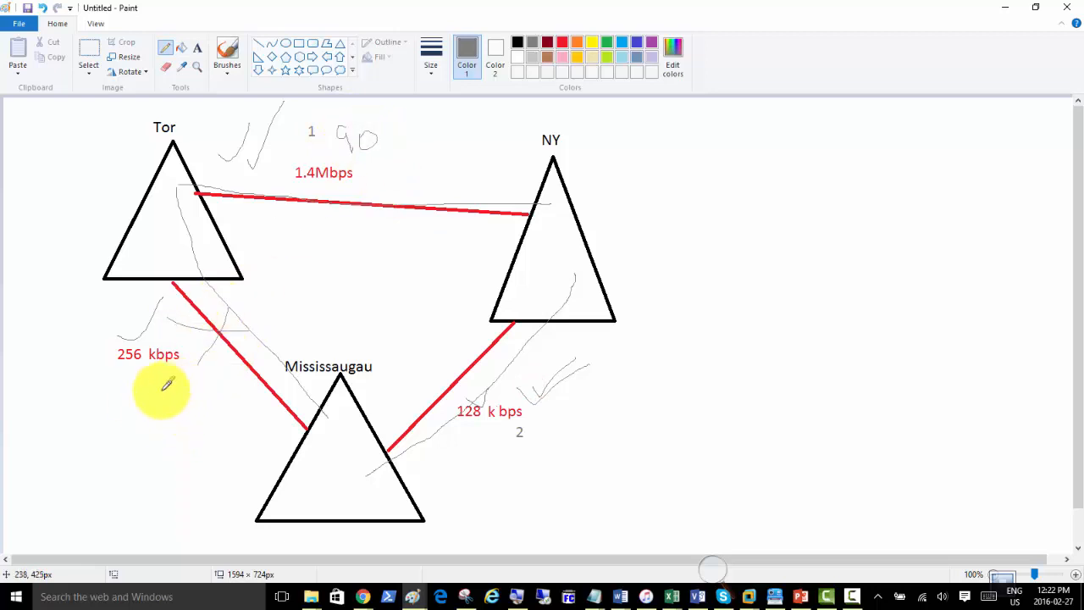
left_click_drag(171, 384, 199, 393)
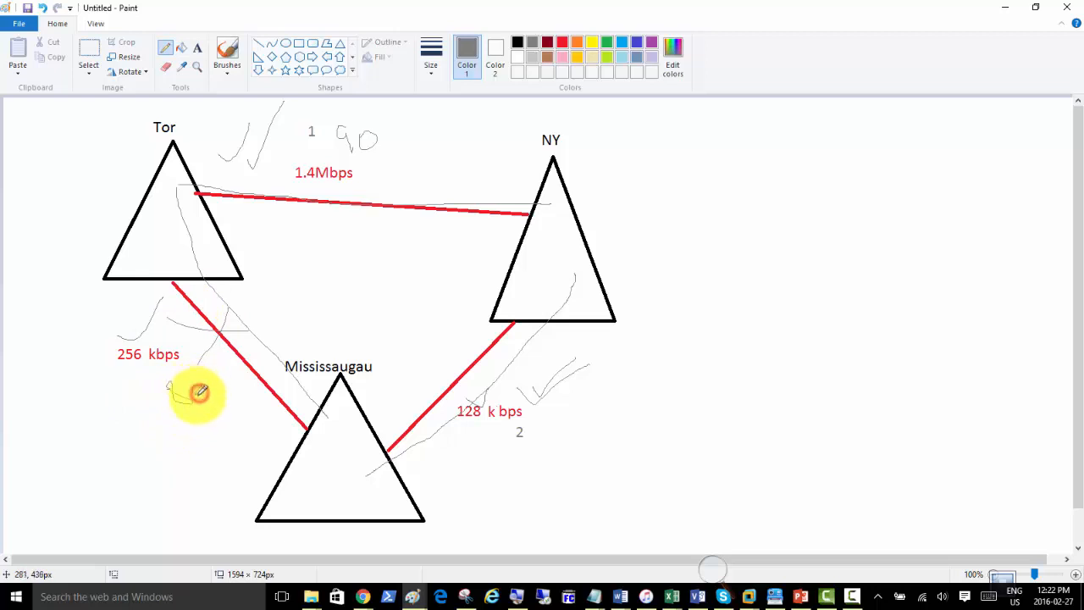
left_click_drag(534, 419, 553, 447)
mouse_move(578, 398)
left_mouse_down()
mouse_move(586, 425)
mouse_move(566, 439)
left_mouse_up()
mouse_move(611, 402)
left_mouse_down()
mouse_move(617, 423)
mouse_move(602, 400)
left_mouse_up()
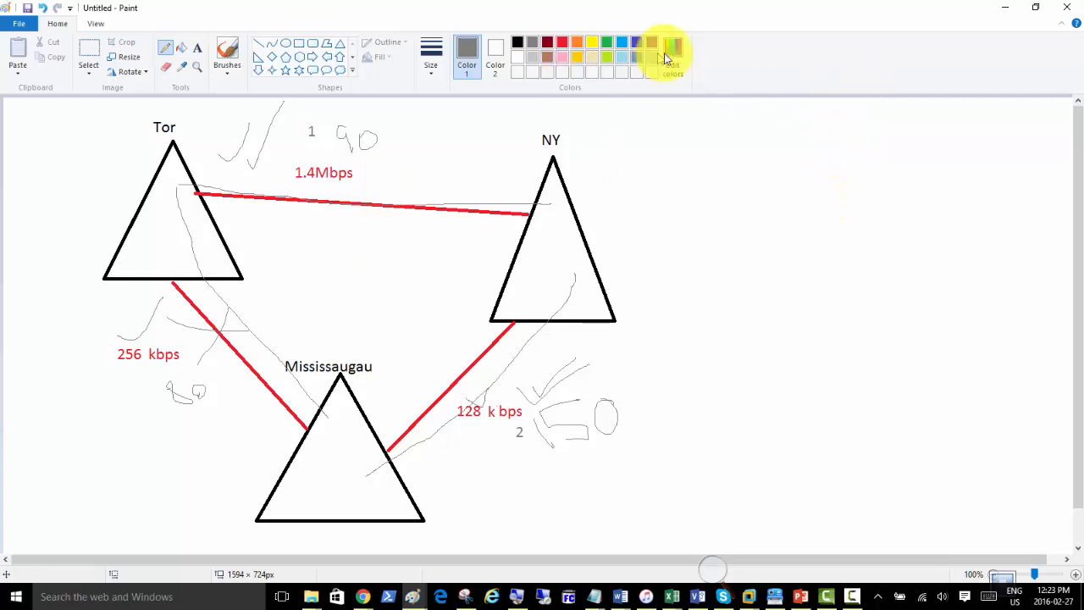
Back in the VM, give the Toronto - Mississaugau - Toronto site link a cost of 150.
left_click(1001, 10)
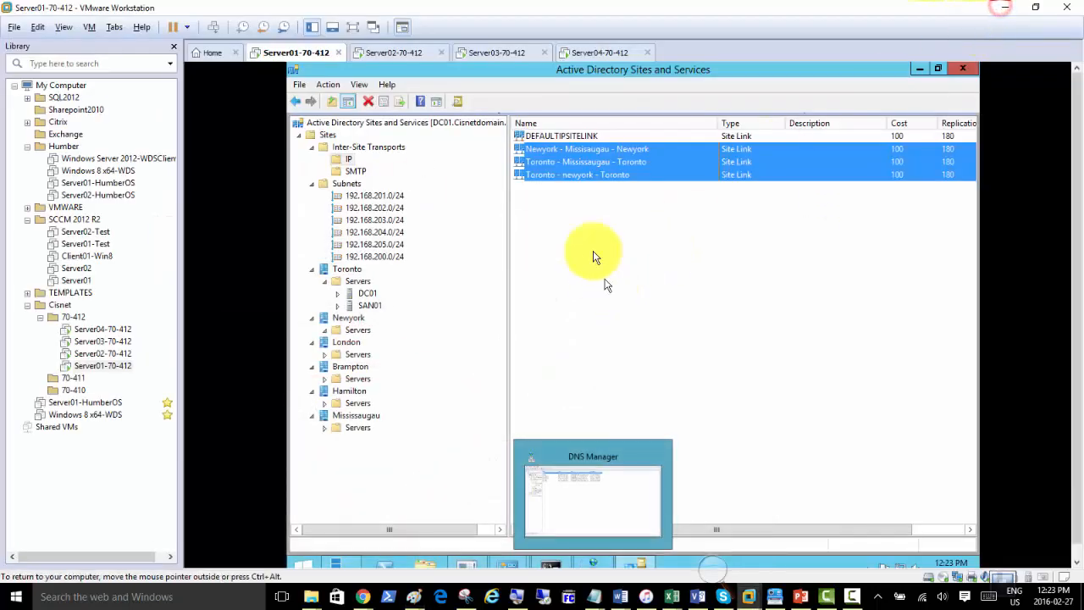
left_click(584, 207)
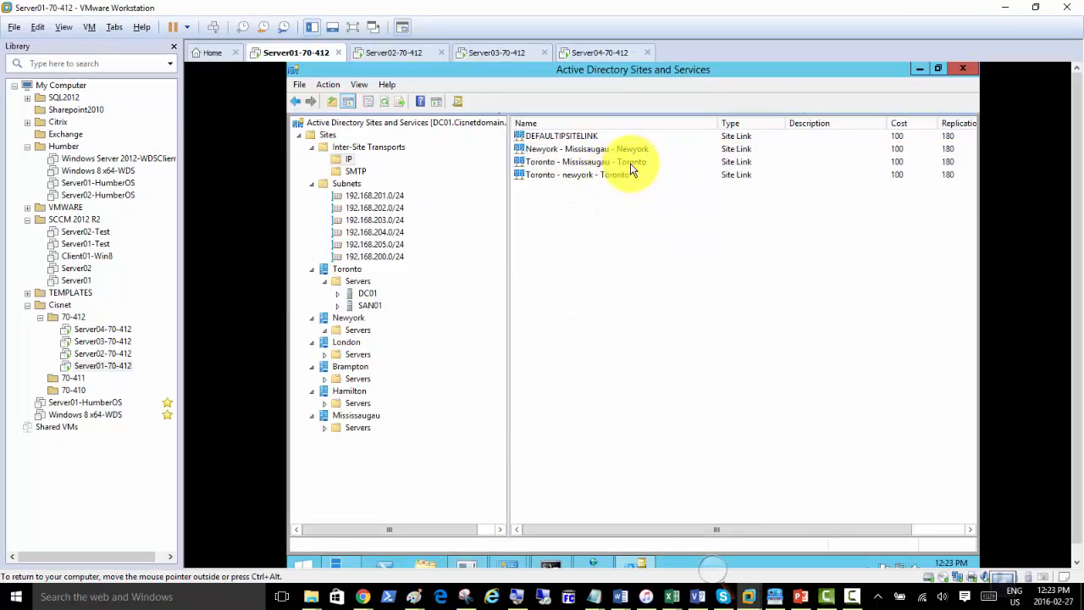
double_click(630, 162)
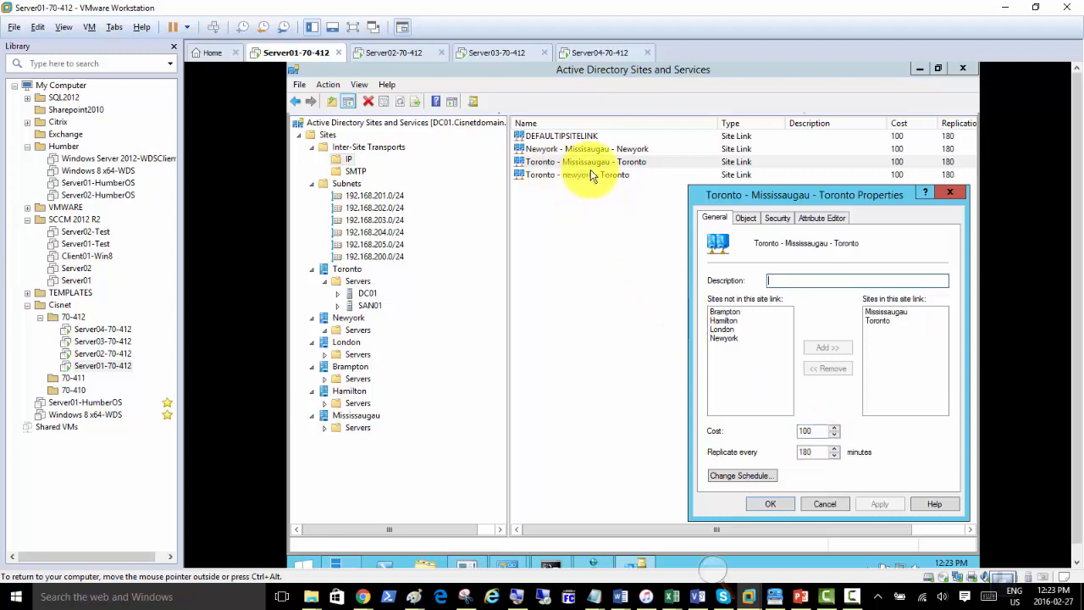
left_click(805, 432)
type("150")
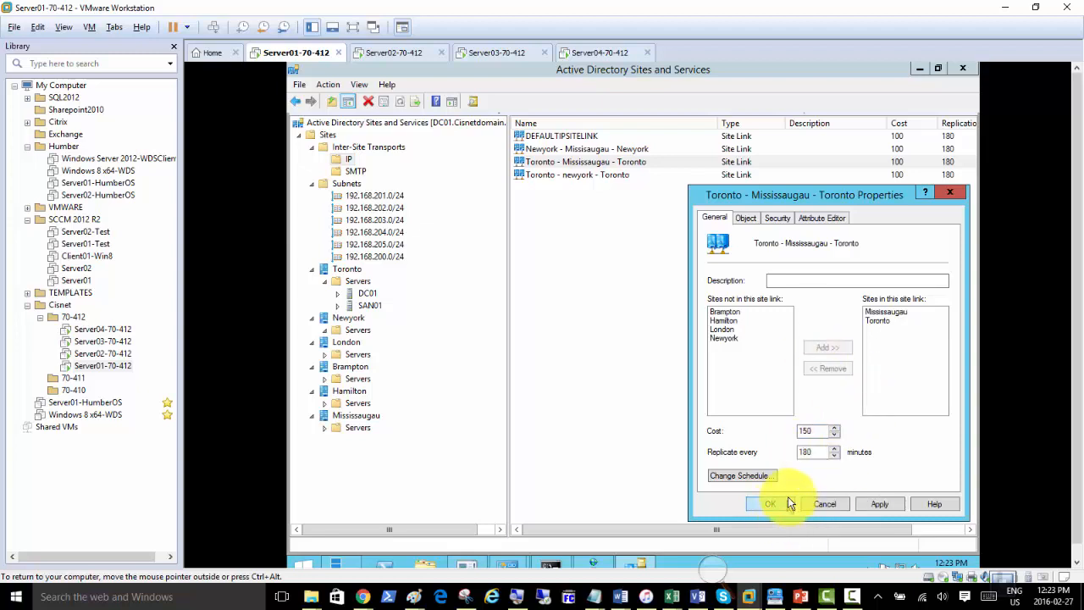
left_click(735, 476)
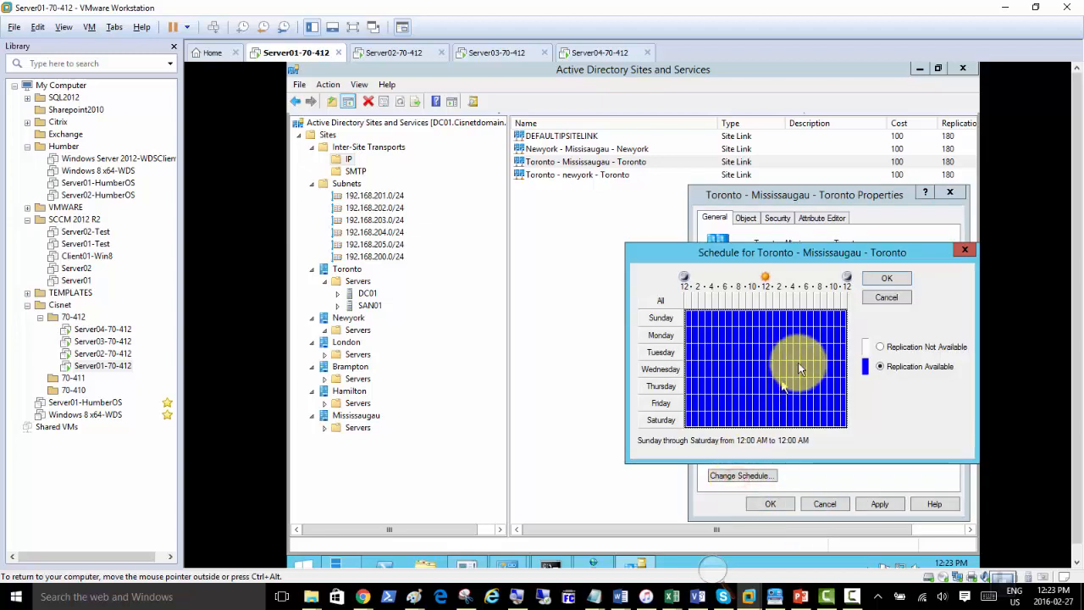
Set replication availability for the Sunday–Friday 3:00 AM–7:00 PM block in the schedule grid and accept it.
left_click(709, 320)
left_click_drag(709, 320, 806, 411)
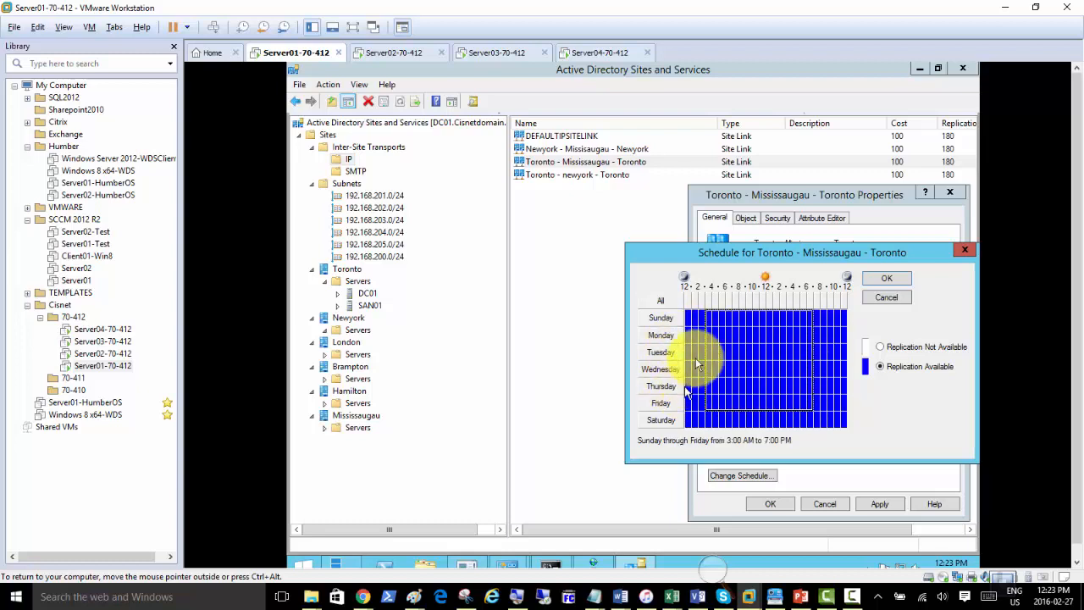
left_click(880, 347)
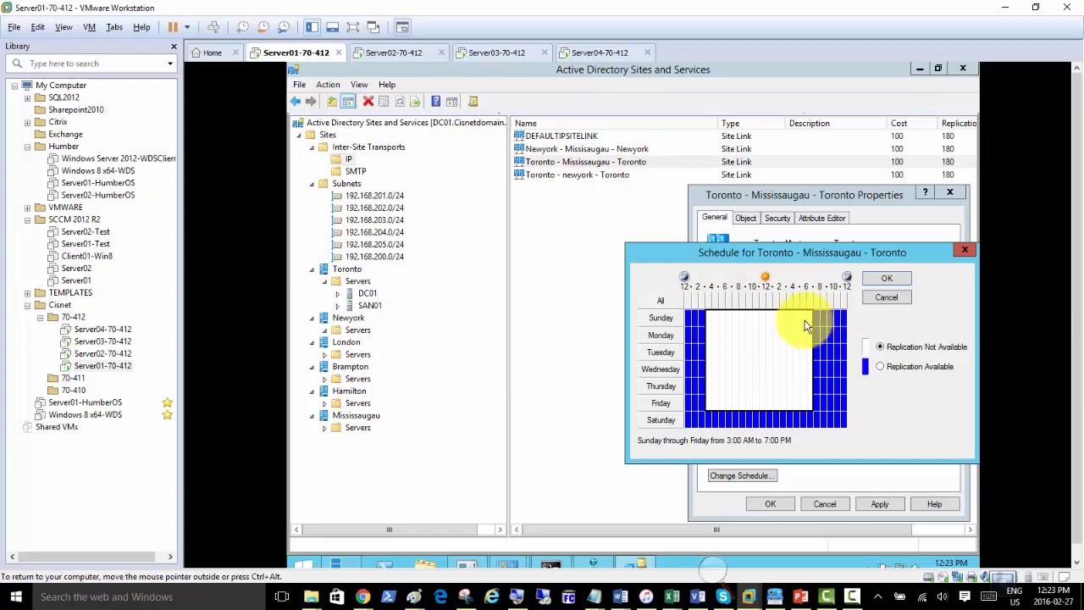
left_click(883, 280)
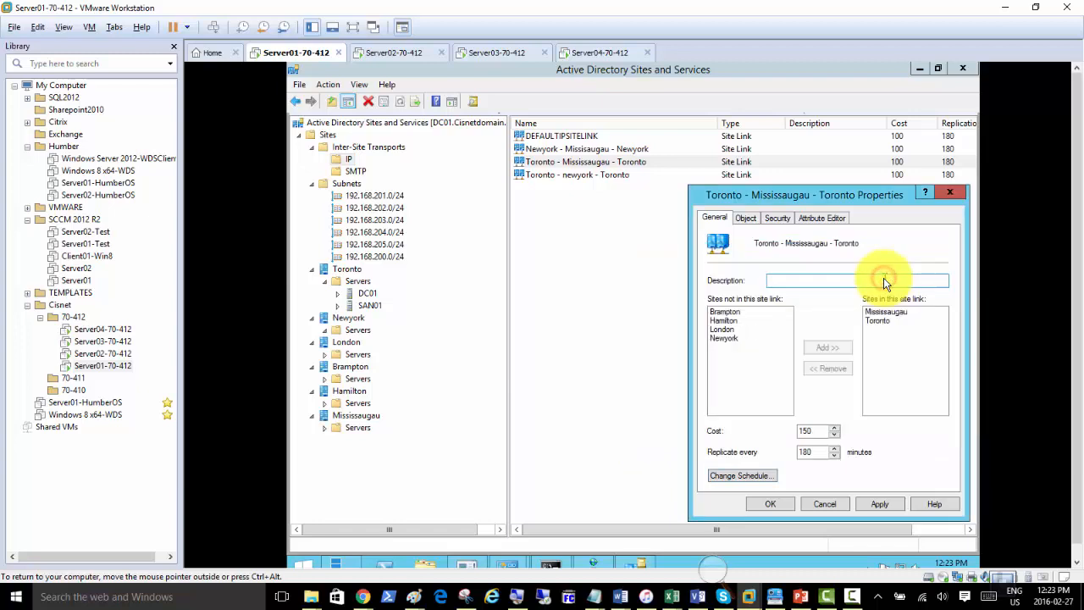
Accept the Toronto - Mississaugau - Toronto link properties with cost 150 and close the dialog.
left_click(814, 452)
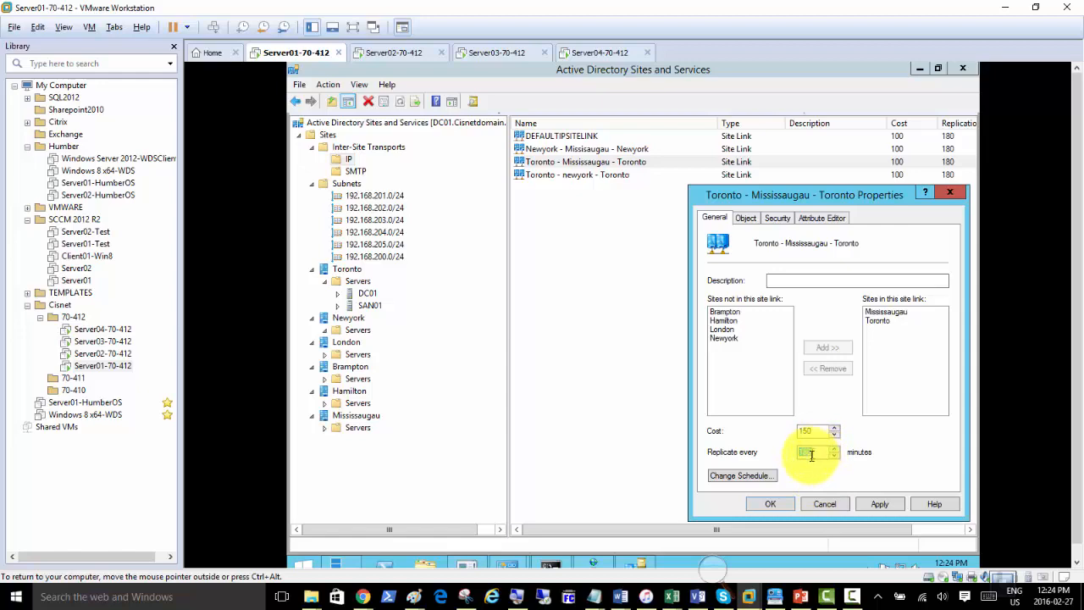
left_click(718, 573)
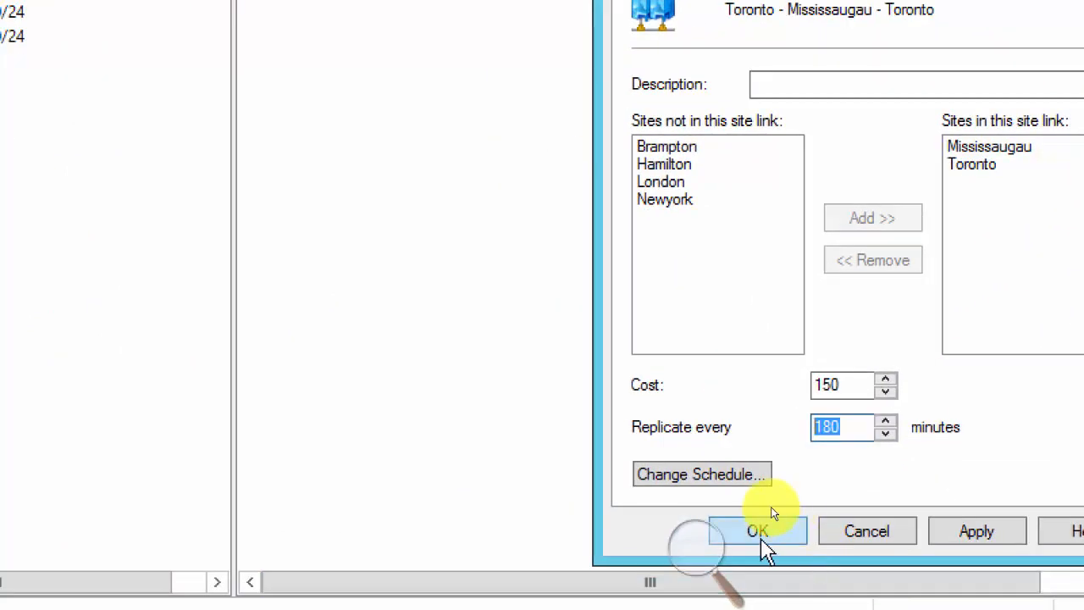
left_click(758, 530)
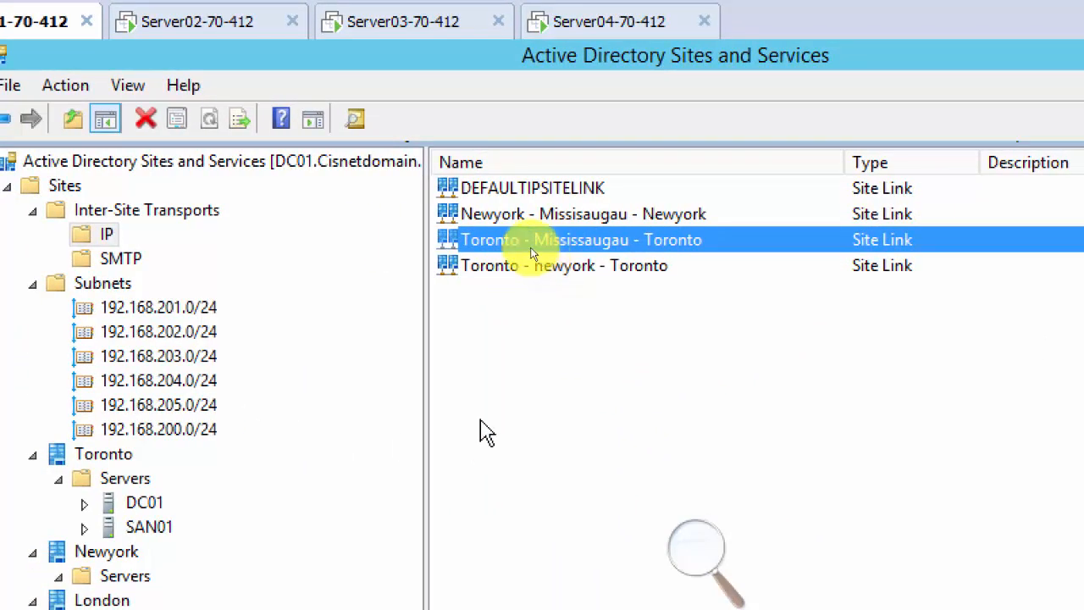
Add Brampton, Hamilton, London and Mississaugau to a new IP site link named 'Br - Ham - Lon - Miss'.
right_click(105, 234)
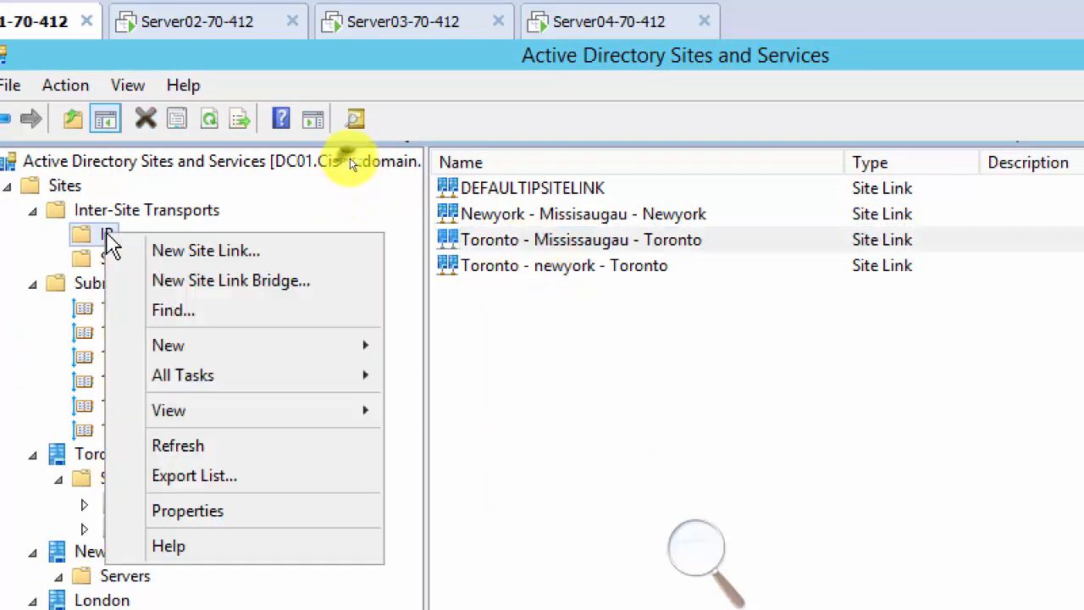
left_click(182, 251)
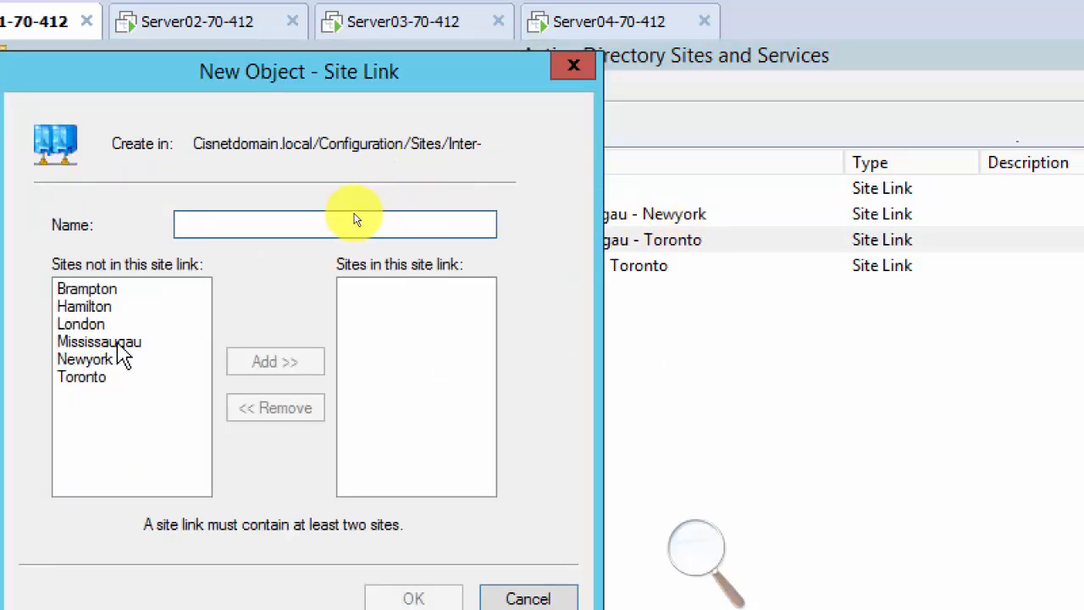
left_click(95, 290)
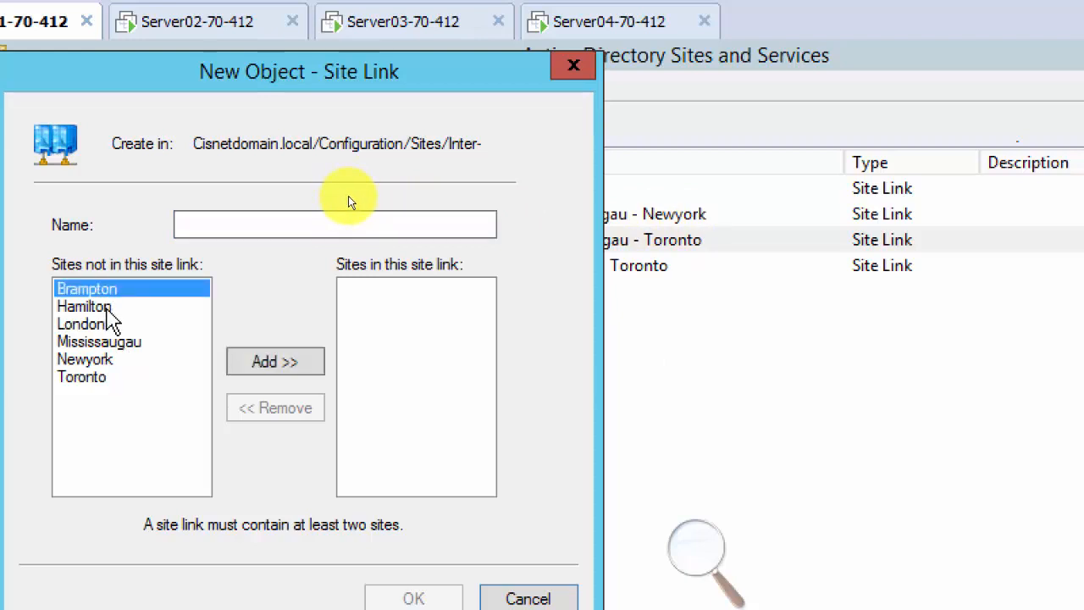
left_click(107, 308)
left_click(106, 326)
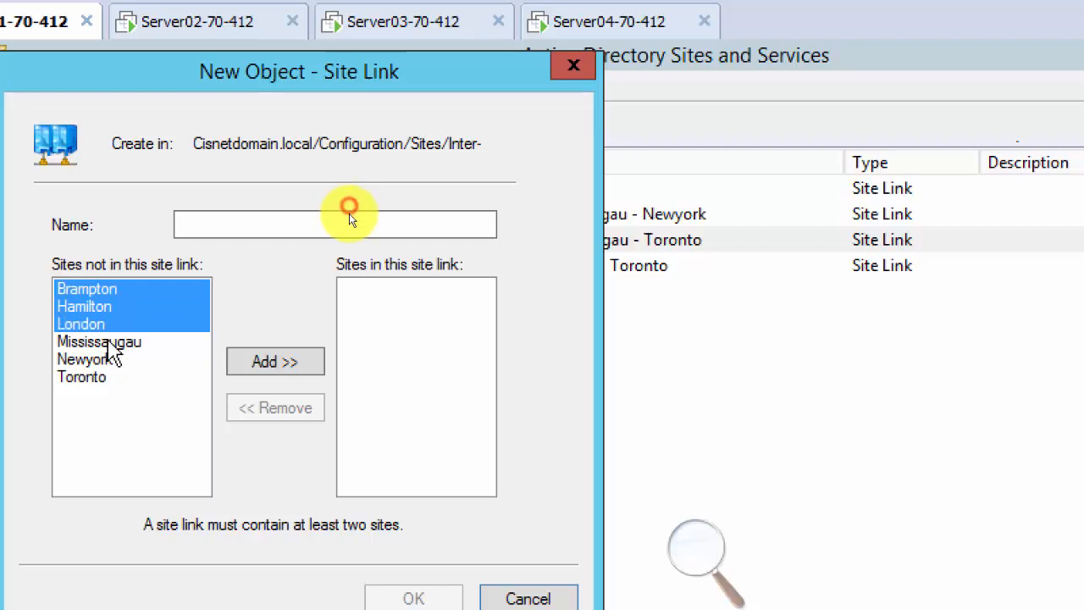
left_click(106, 345)
left_click(113, 345, "ctrl")
left_click(112, 343, "ctrl")
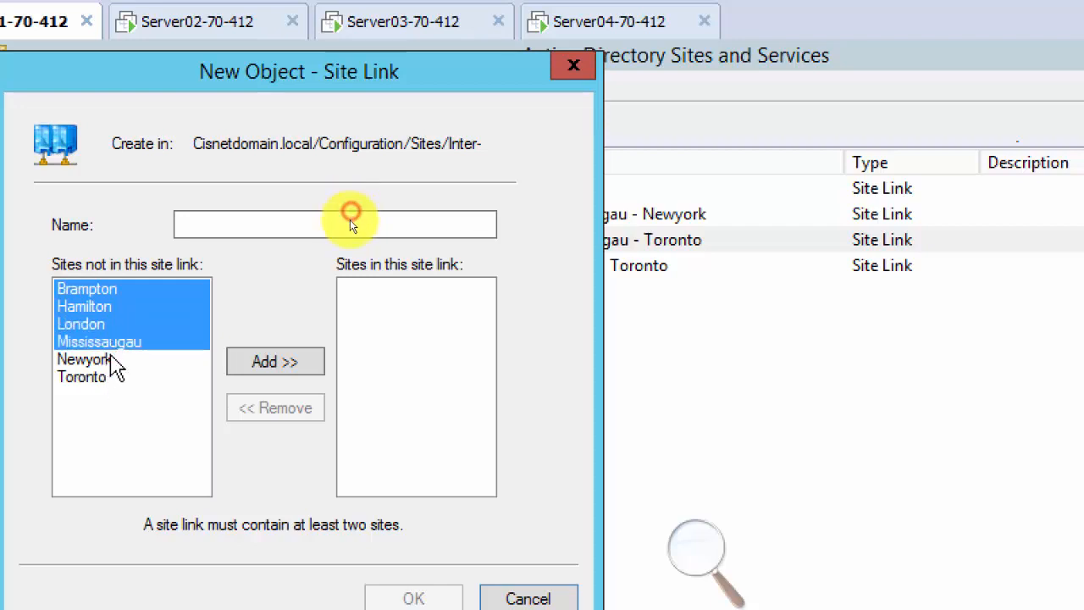
left_click(296, 364)
left_click(223, 222)
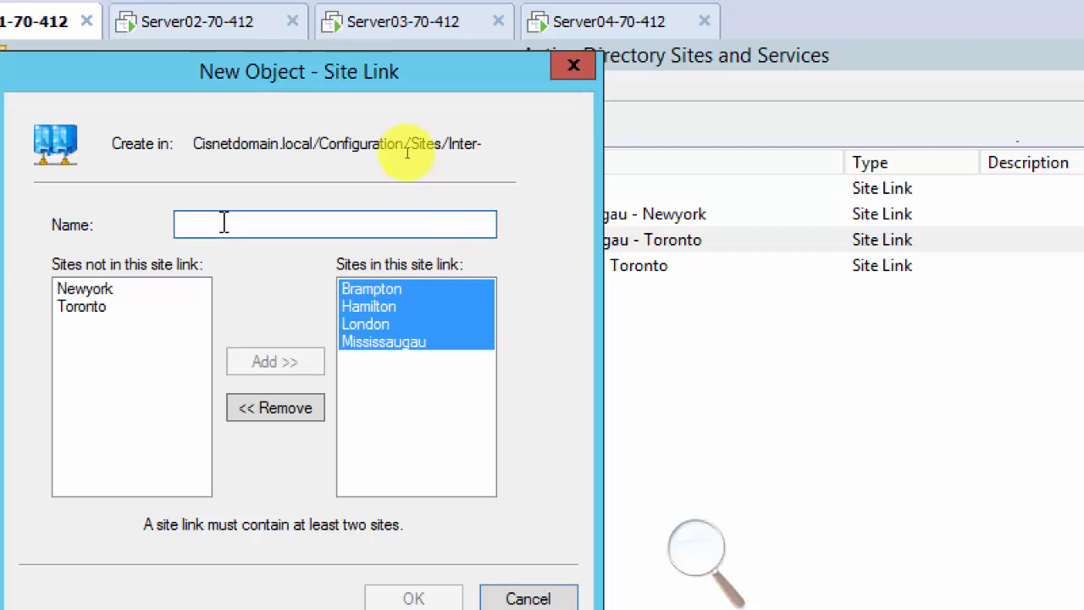
type("Br - Ham - Lon - Miss")
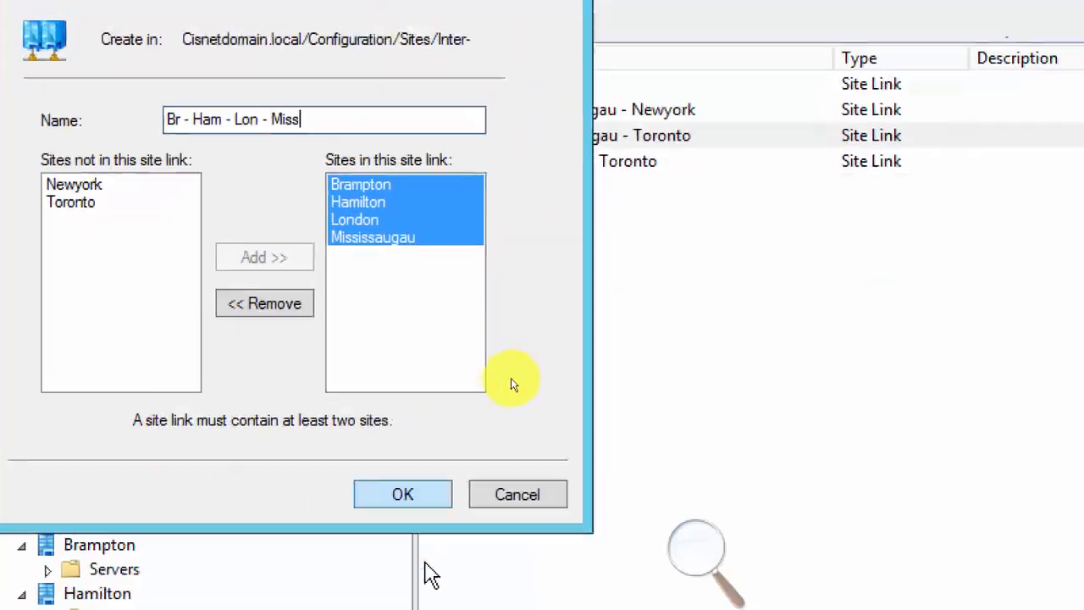
left_click(407, 598)
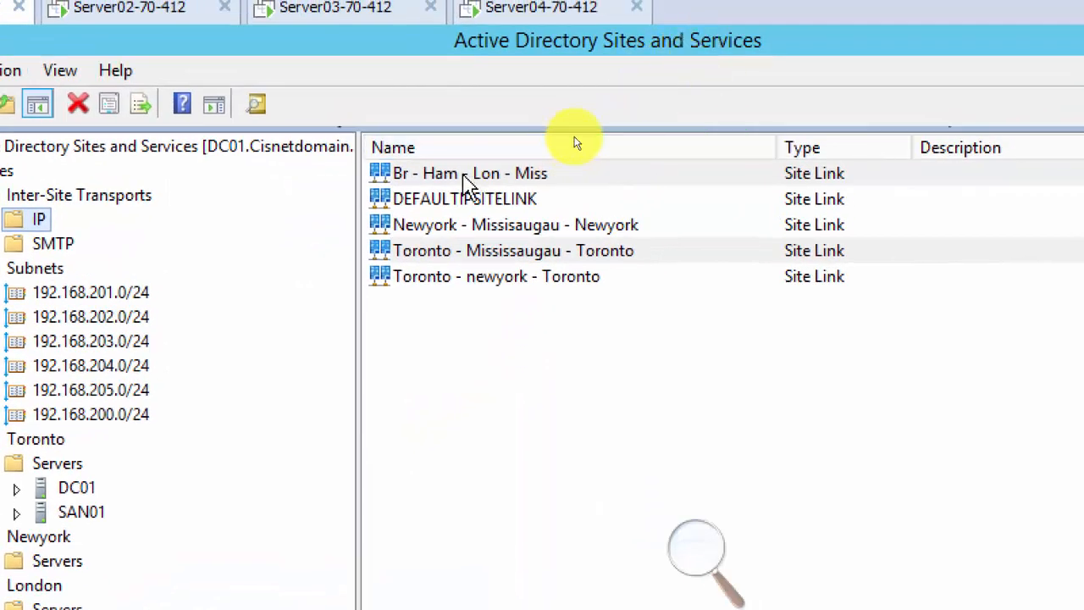
Change the Br - Ham - Lon - Miss link cost from 100 to 170, then select Newyork's Servers container.
double_click(487, 177)
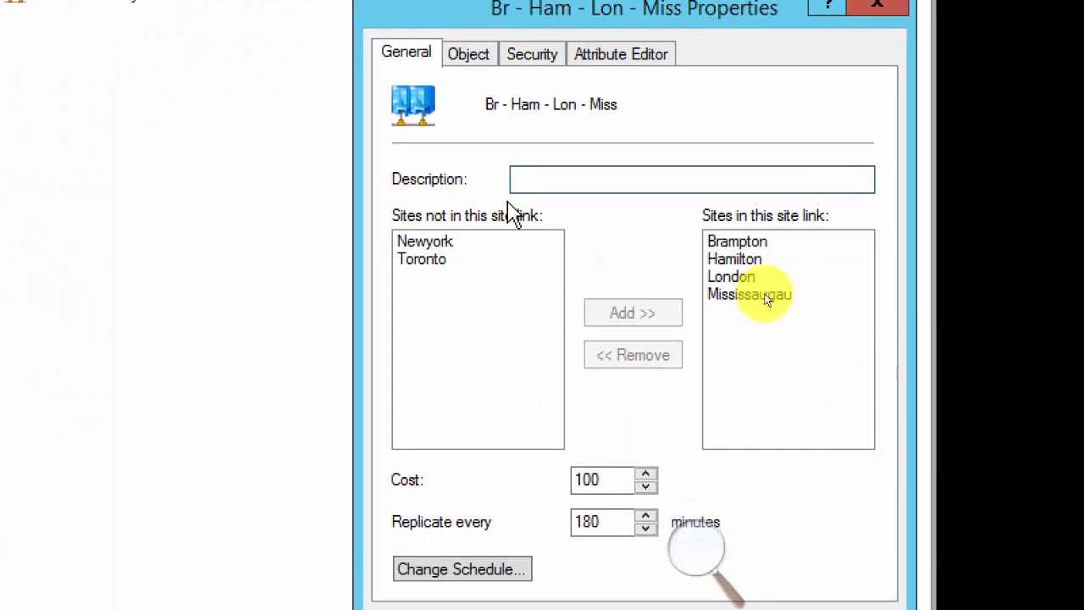
left_click(605, 483)
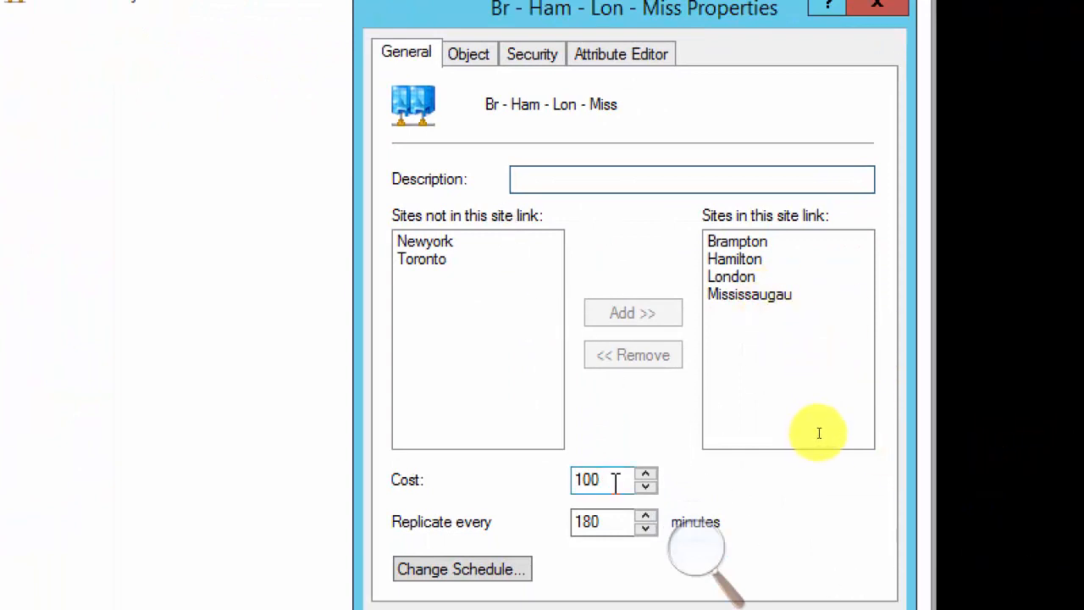
double_click(616, 481)
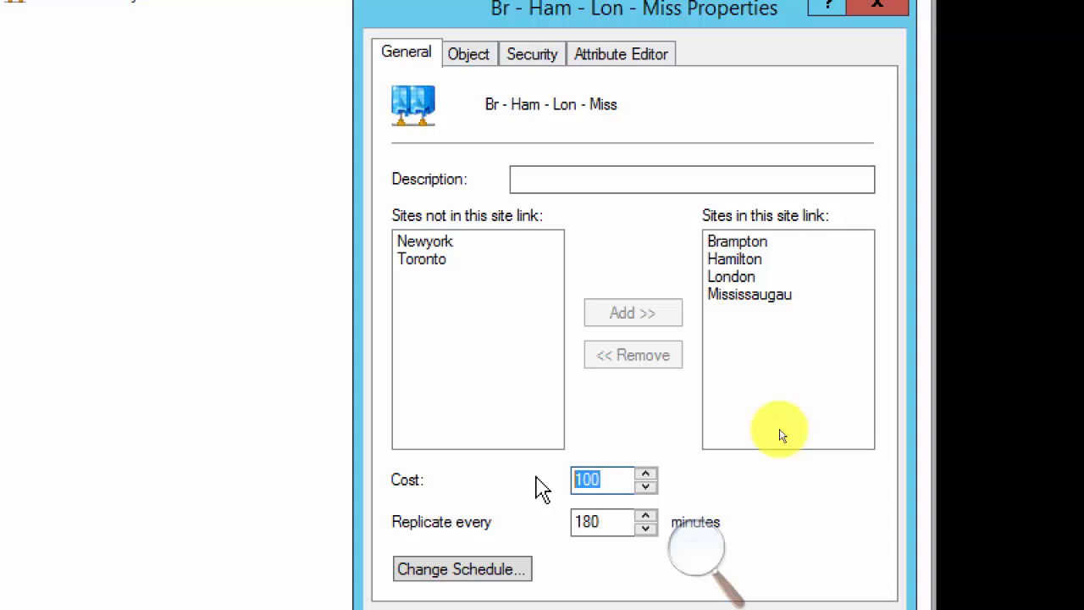
type("17")
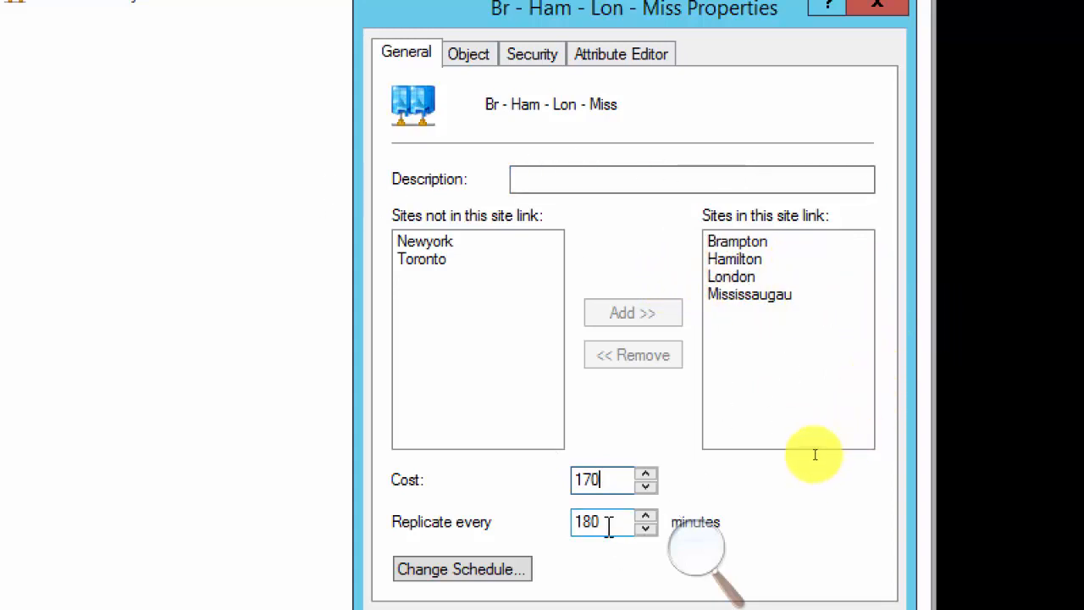
left_click(611, 478)
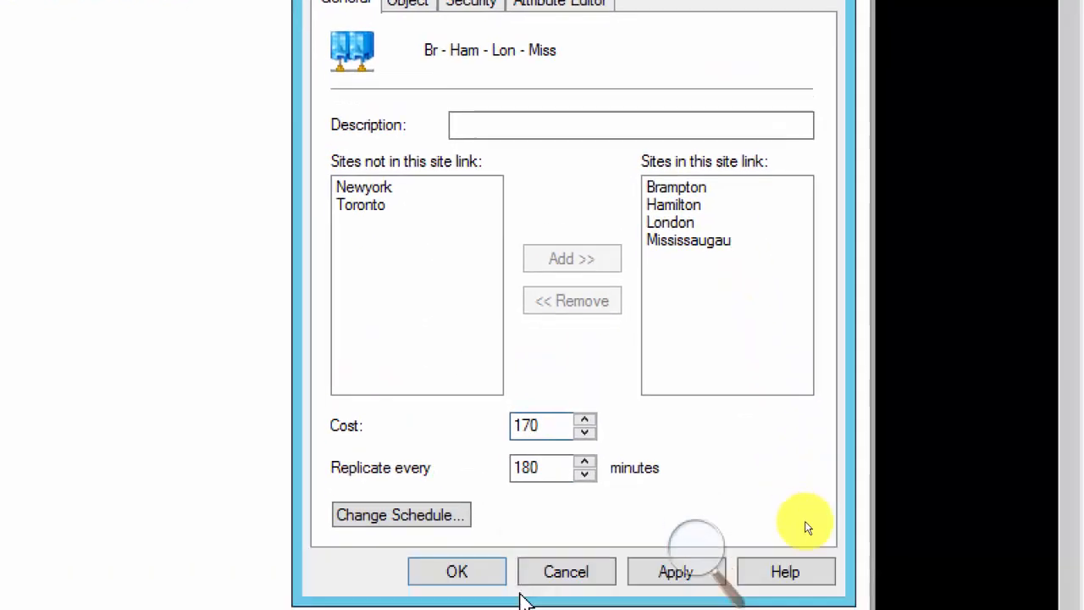
left_click(466, 531)
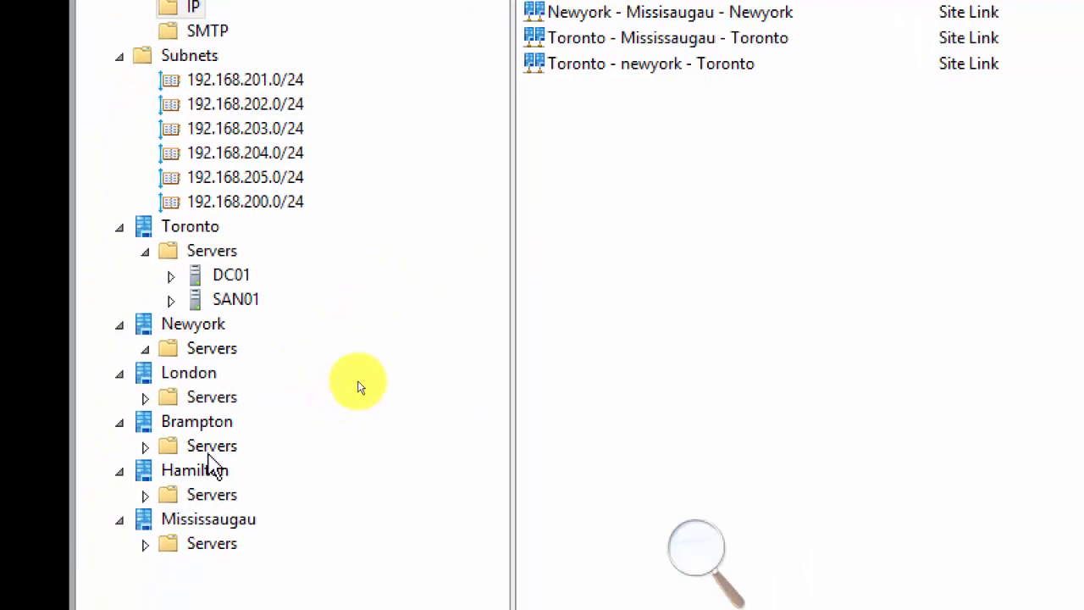
left_click(225, 348)
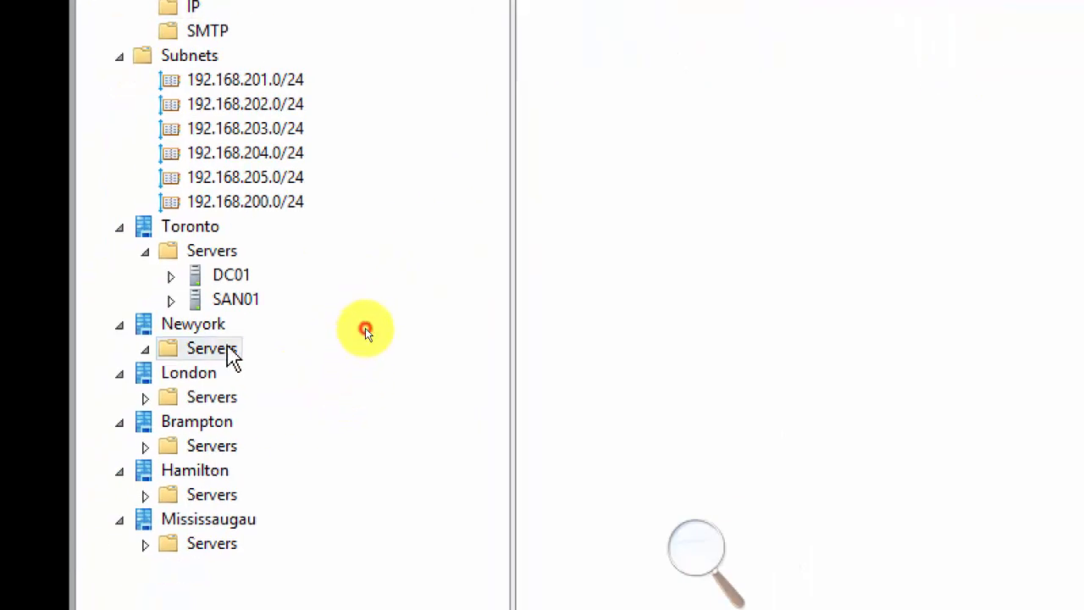
right_click(231, 350)
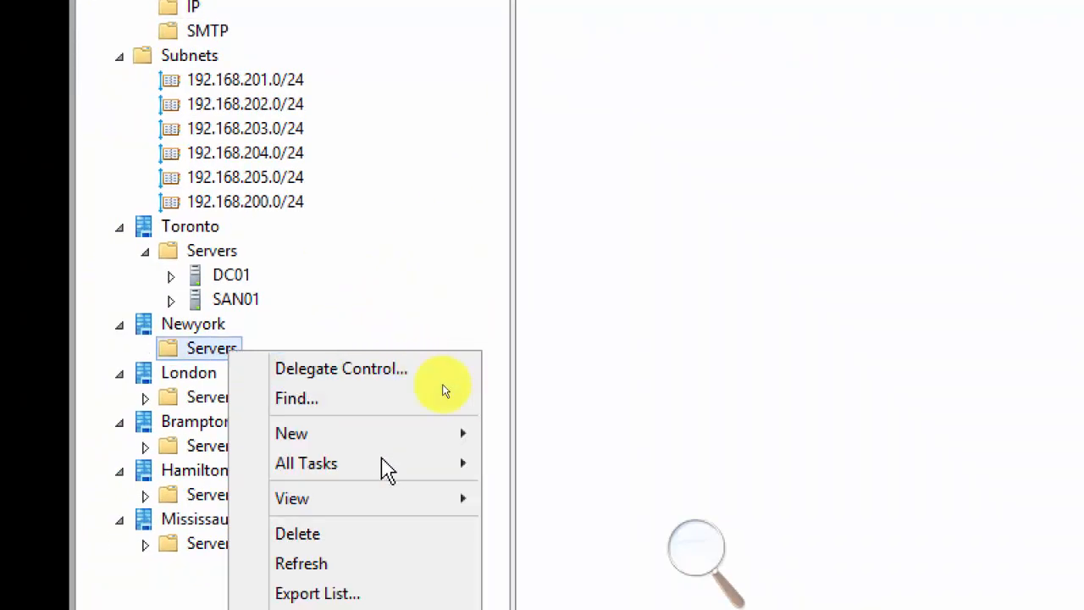
Dismiss the Newyork Servers menu and switch to the Server02-70-412 virtual machine.
mouse_move(400, 449)
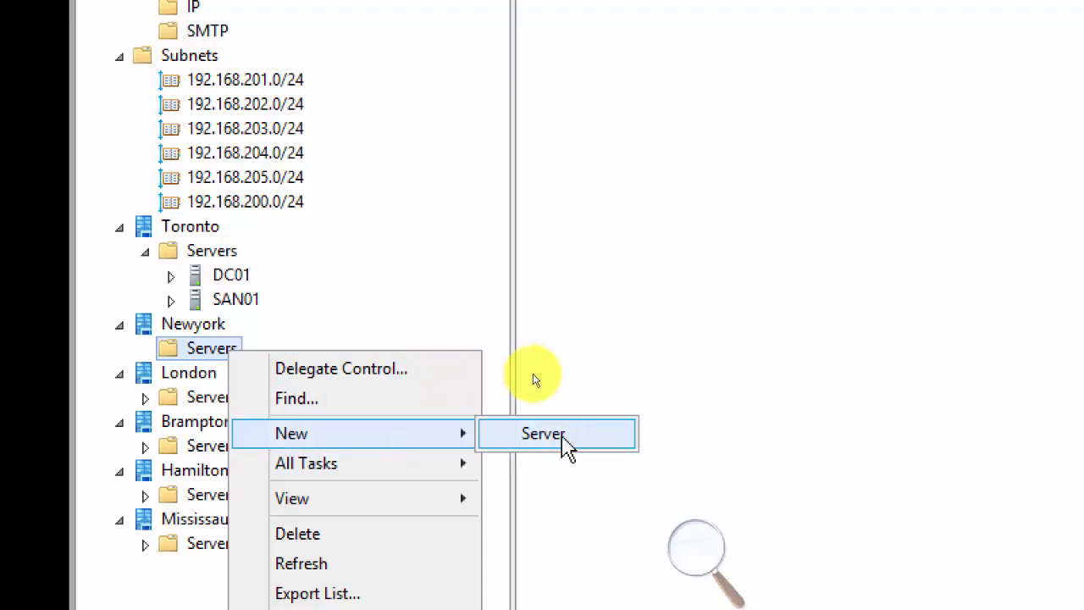
left_click(549, 290)
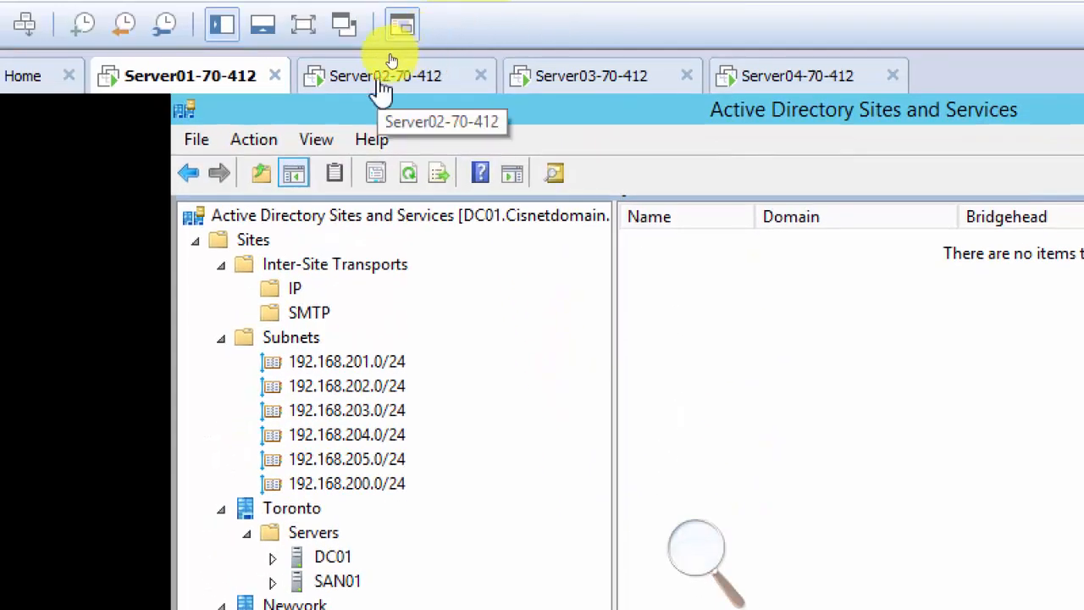
left_click(380, 86)
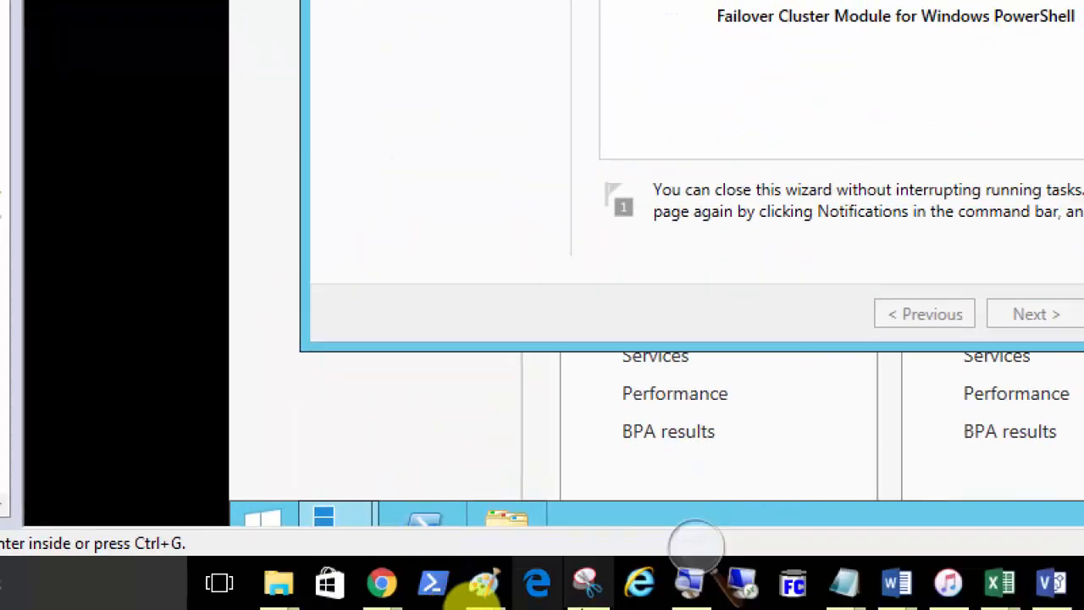
Bring the Paint domain diagram window to the front from the taskbar.
left_click(701, 546)
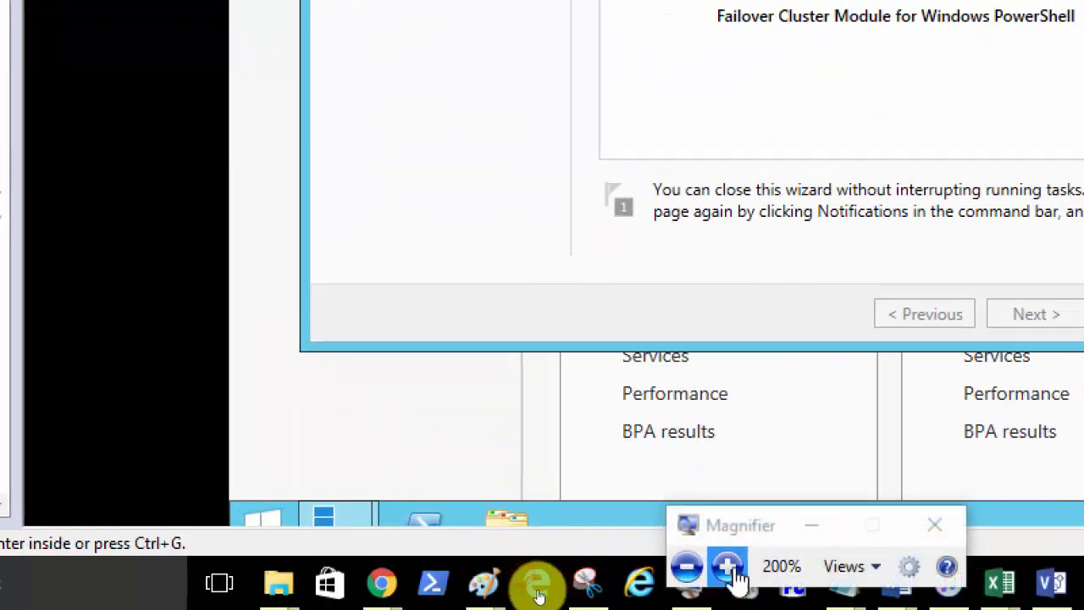
left_click(686, 566)
mouse_move(412, 599)
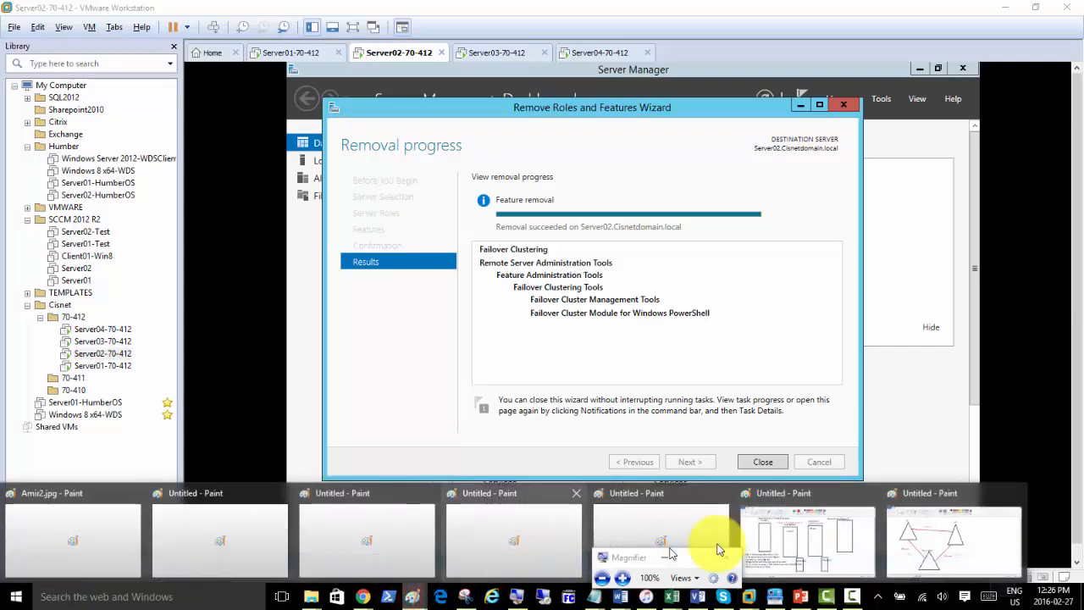
left_click(808, 546)
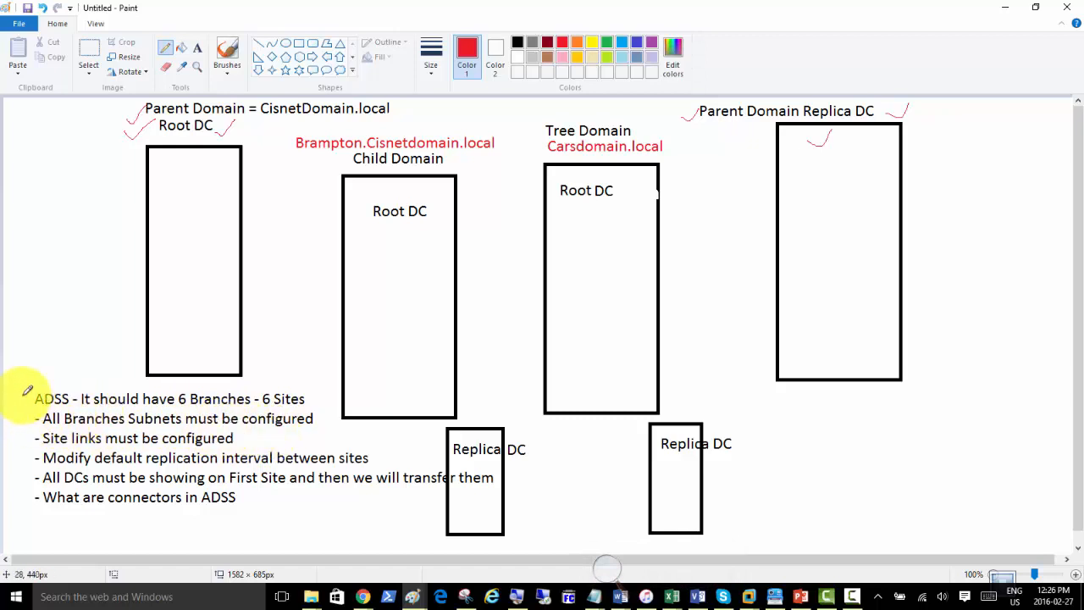
Draw red check marks beside all six checklist items, from six ADSS sites to 'What are connectors in ADSS'.
left_click_drag(36, 391, 47, 366)
left_click_drag(15, 420, 37, 407)
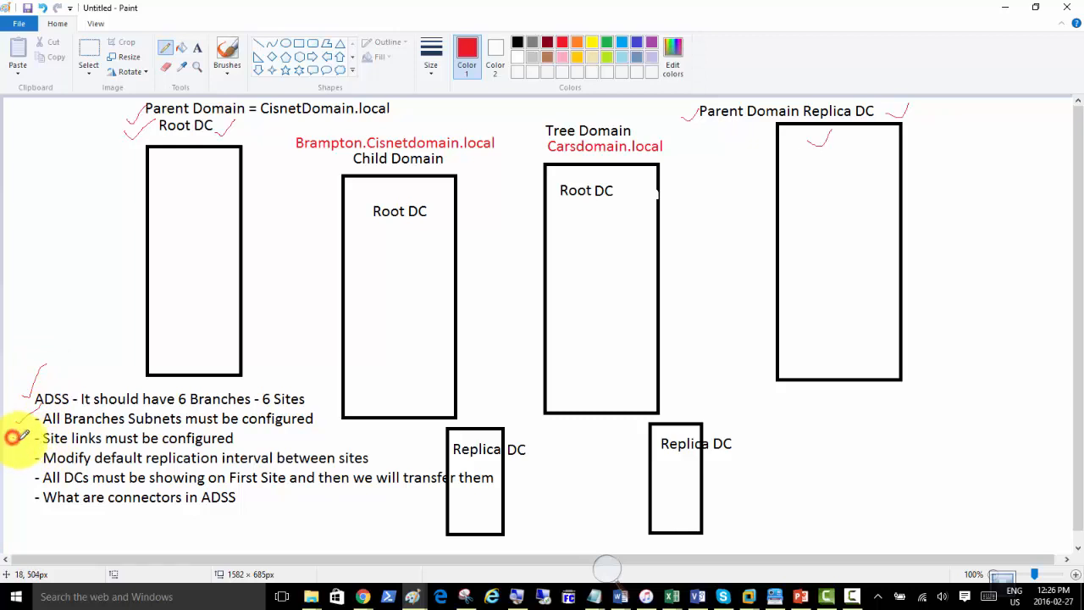
left_click_drag(15, 437, 37, 427)
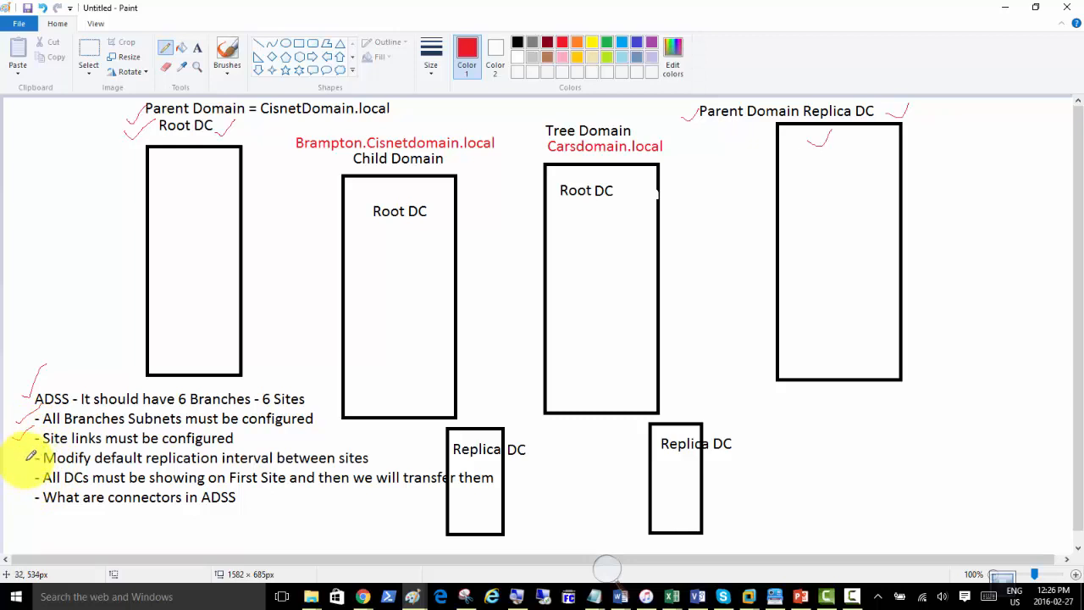
left_click_drag(21, 450, 40, 441)
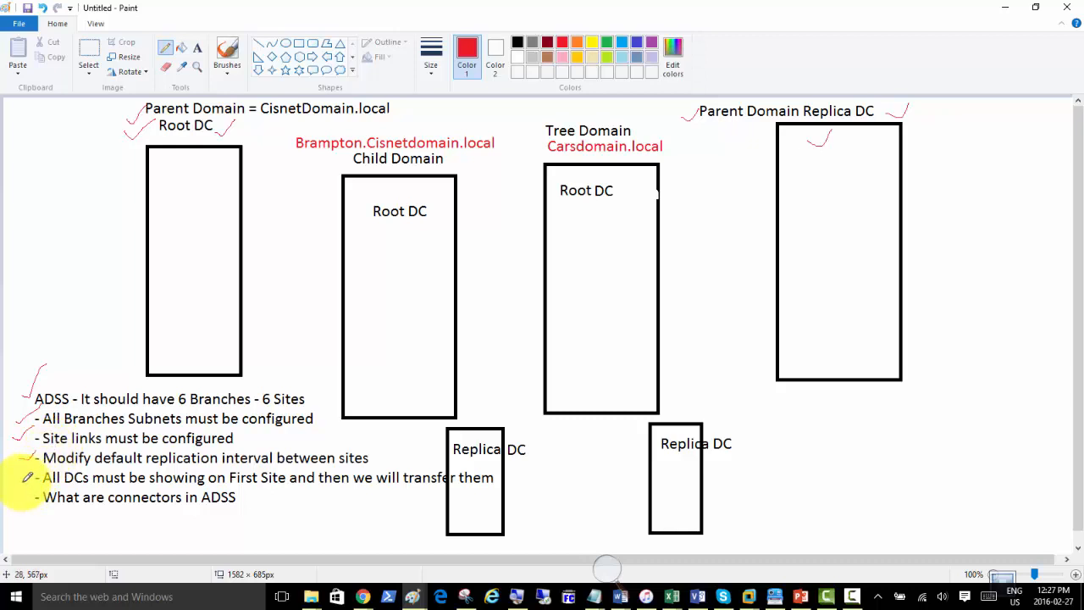
left_click_drag(24, 480, 37, 468)
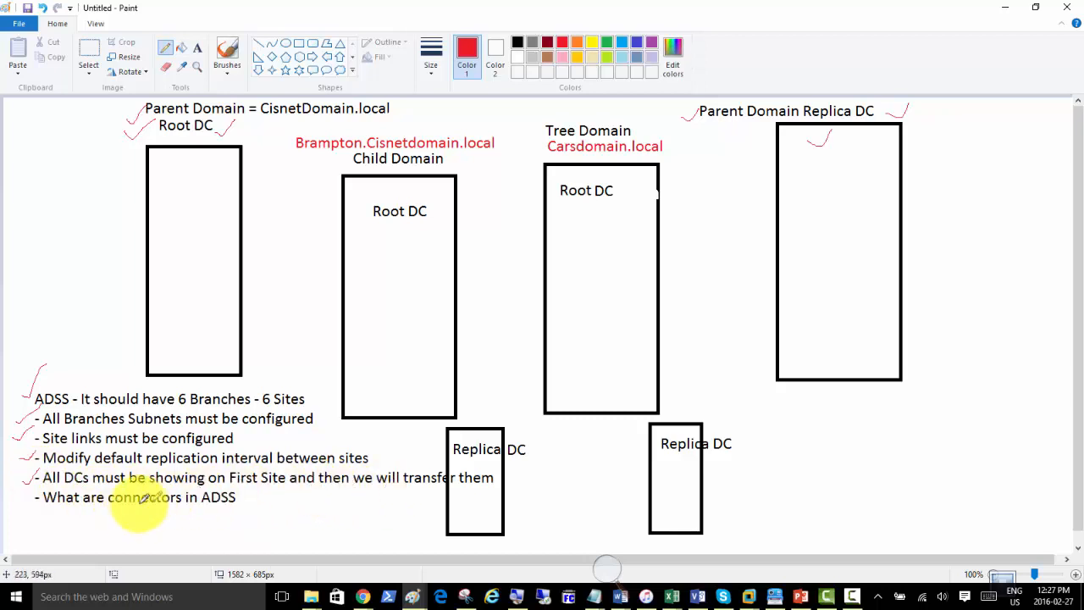
left_click_drag(24, 502, 39, 488)
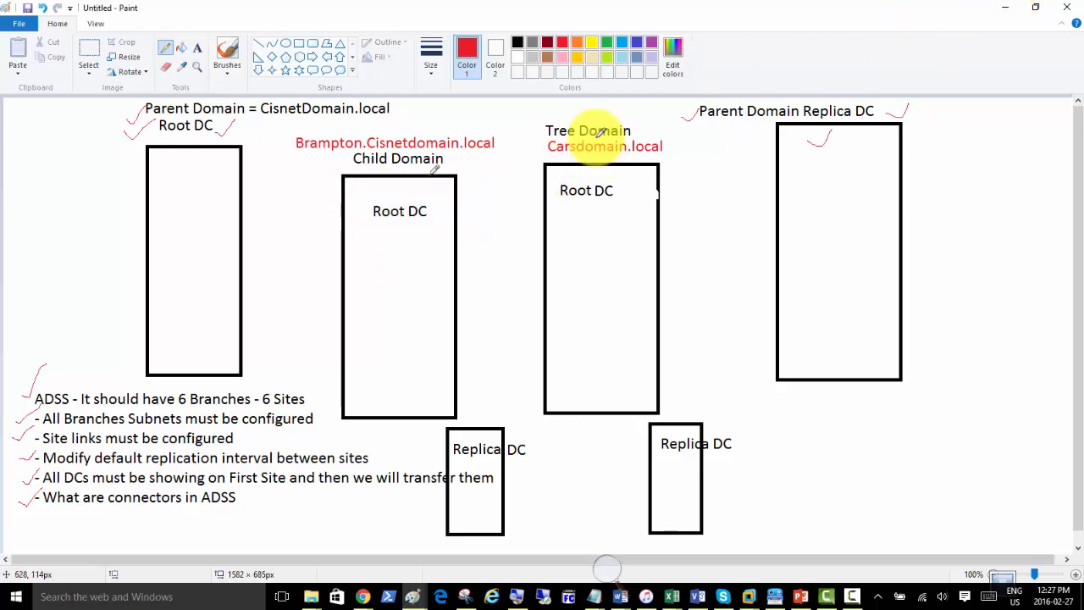
Minimize Paint, close the finished feature-removal wizard, and check Server01 and Server04 before returning to Server02.
left_click(1002, 12)
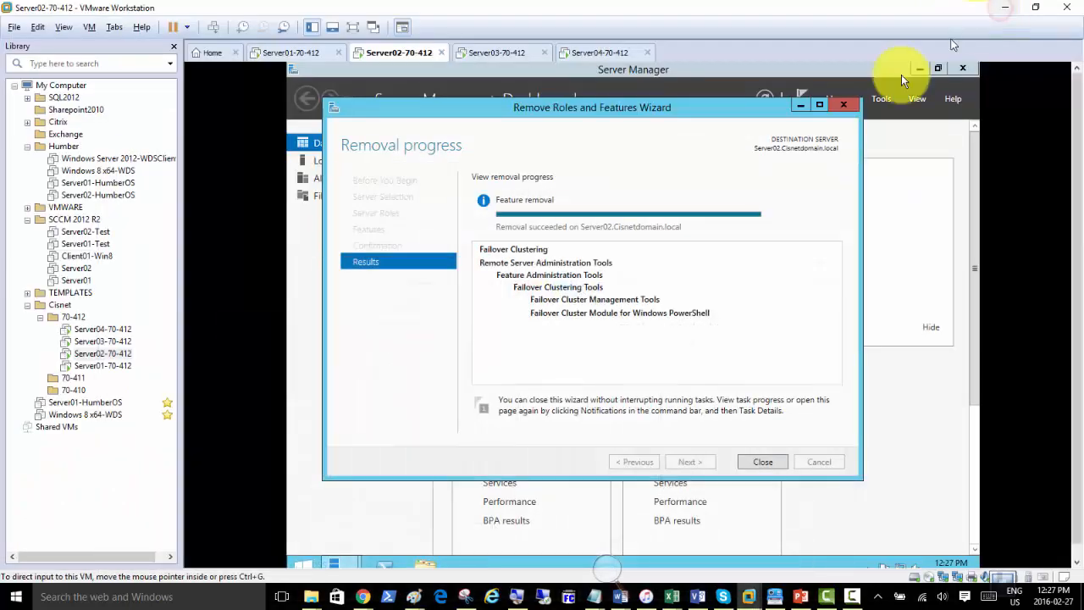
left_click(756, 463)
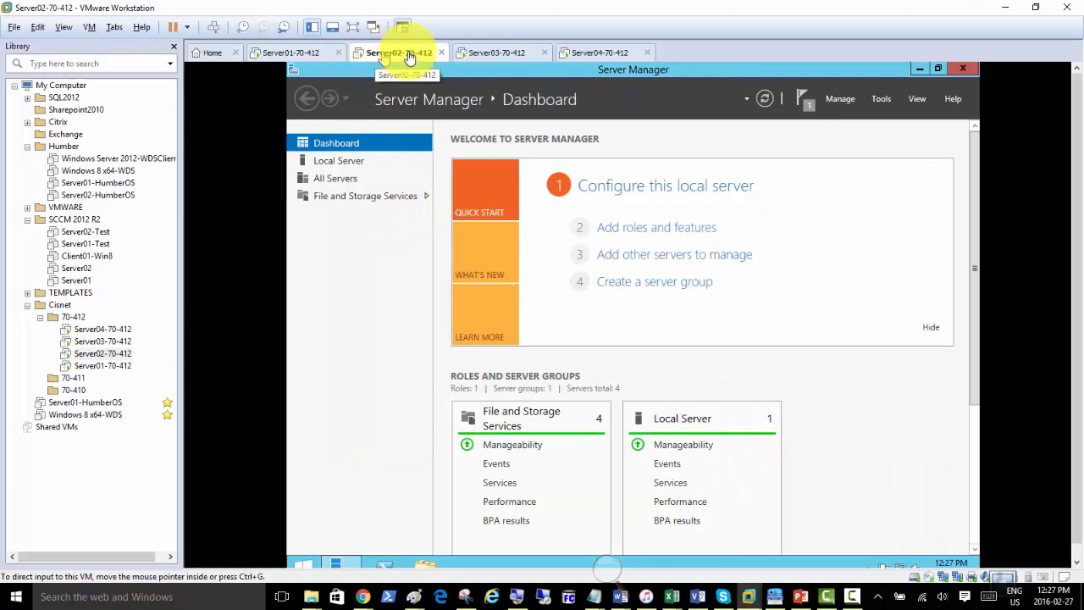
left_click(299, 53)
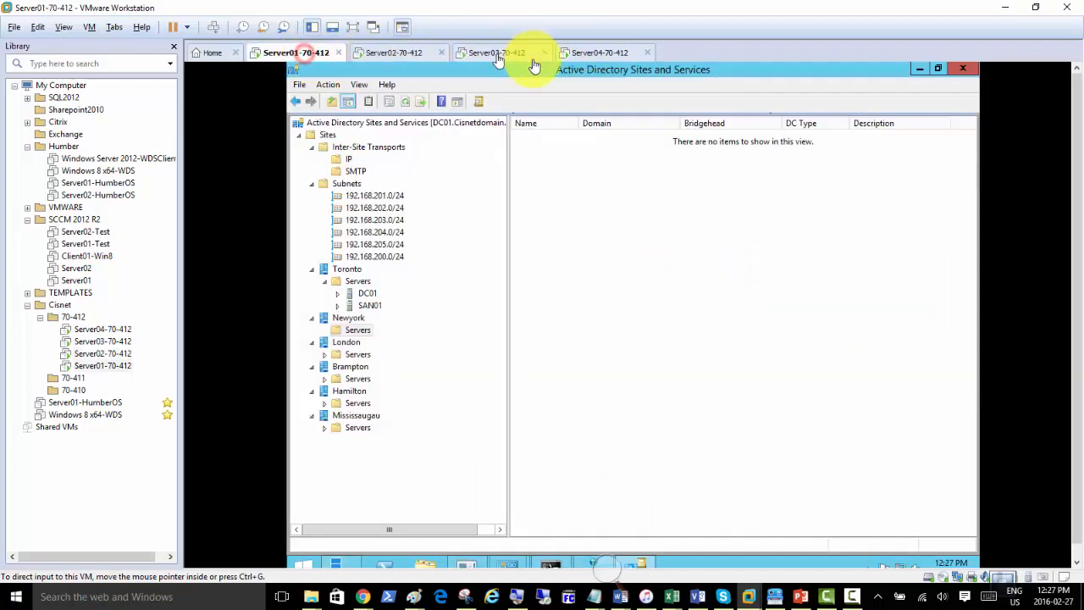
left_click(583, 53)
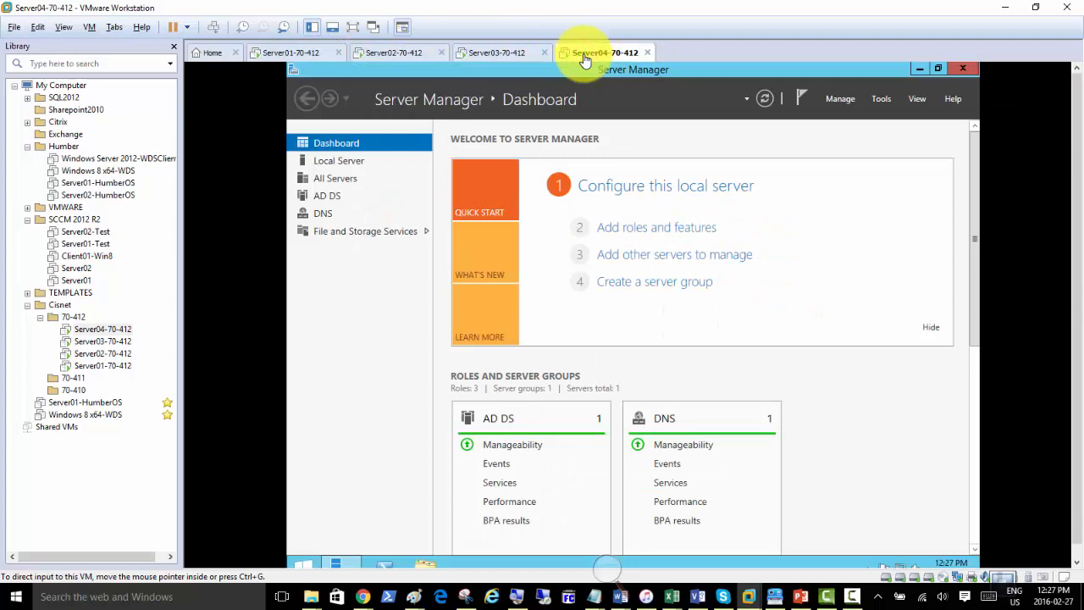
left_click(288, 53)
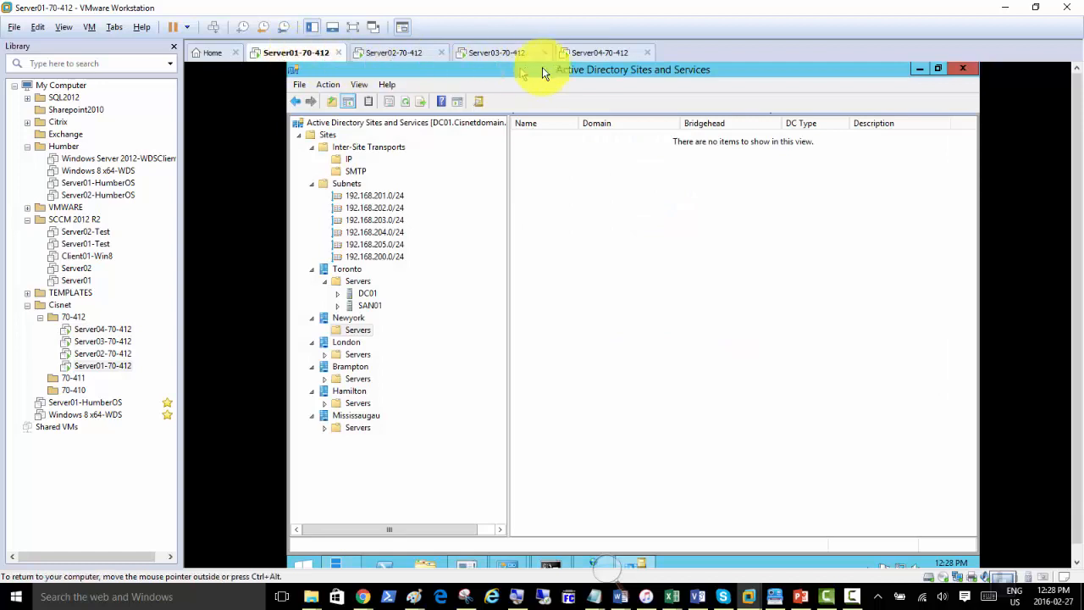
left_click(591, 53)
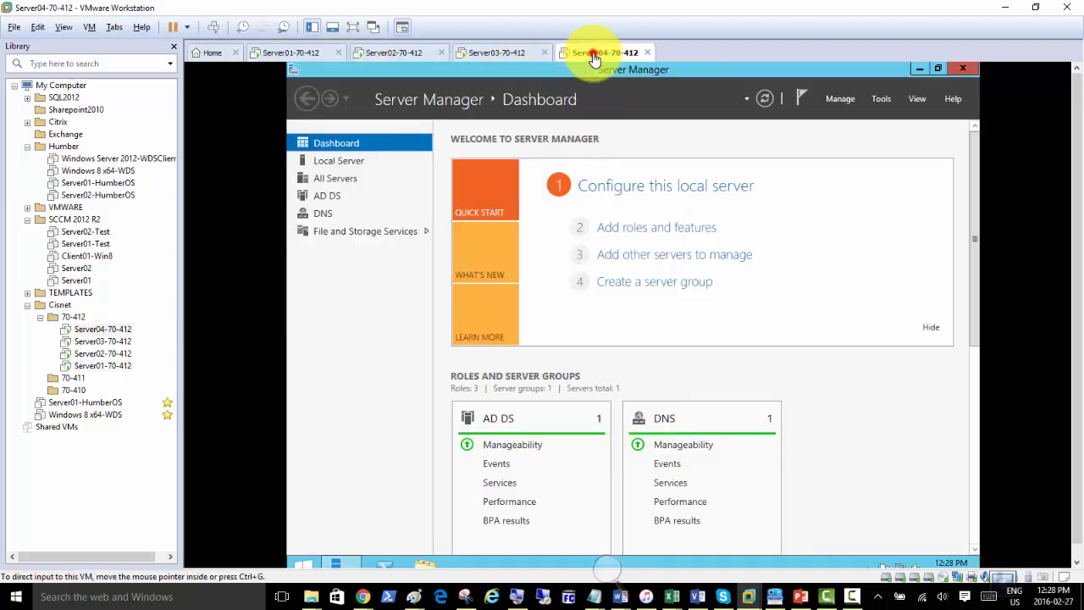
left_click(287, 60)
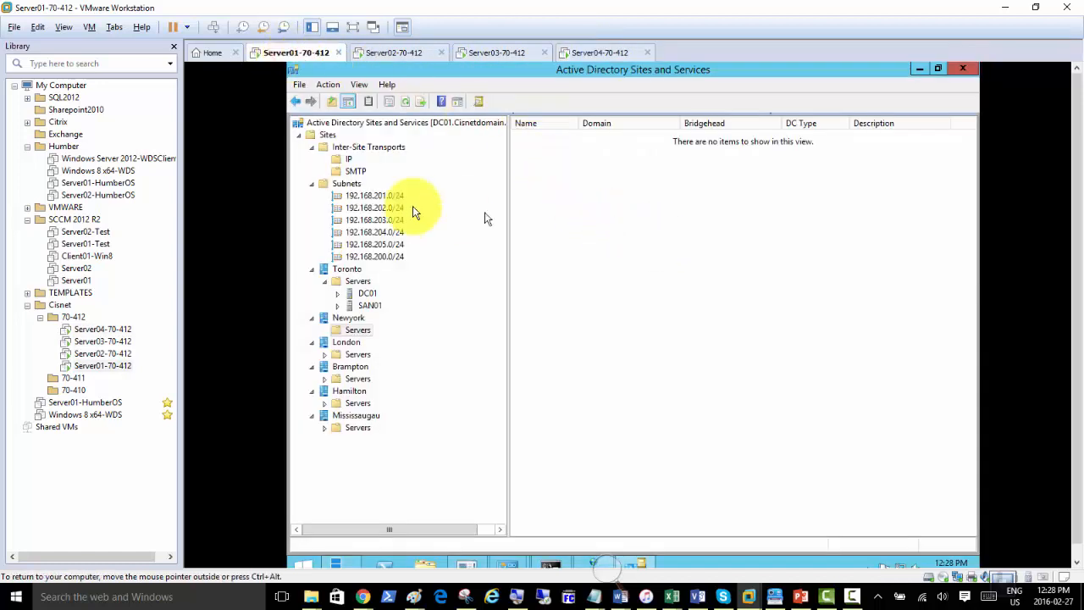
left_click(382, 54)
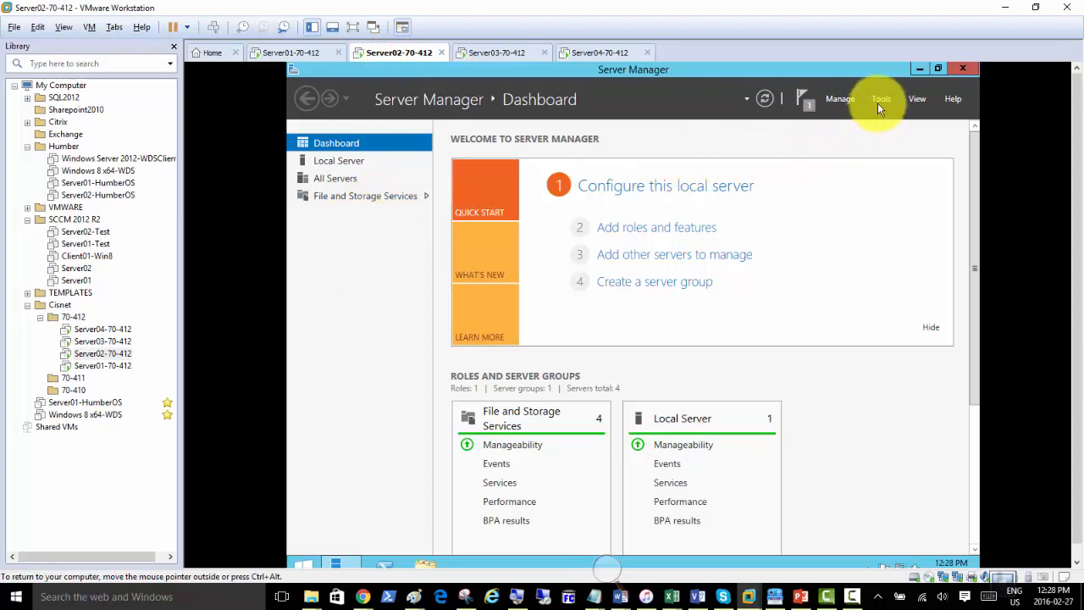
Start Add Roles and Features targeting Server02, then cancel and return to the dashboard.
left_click(631, 228)
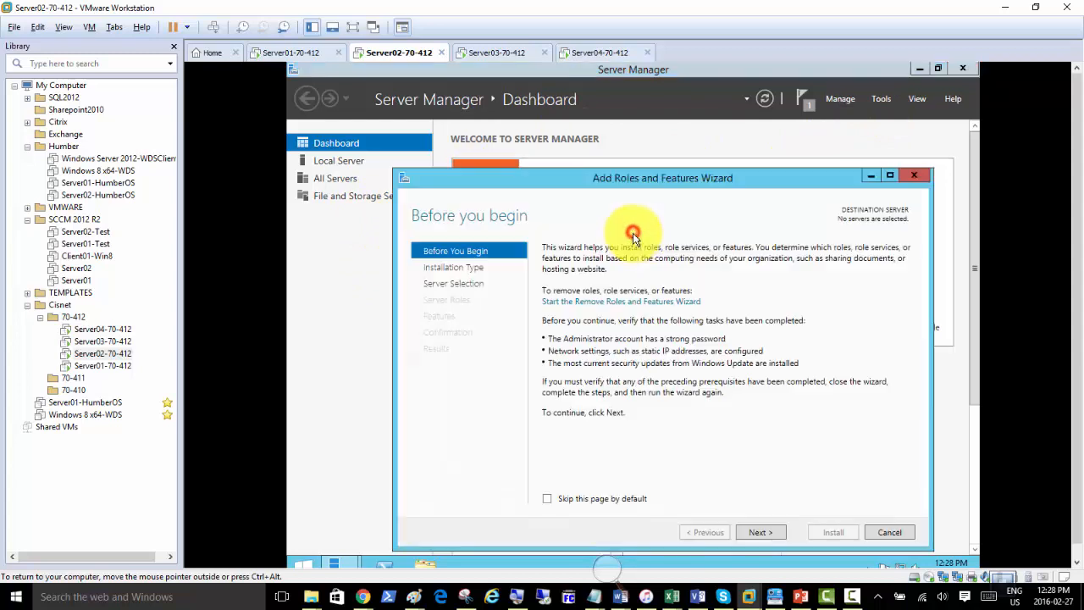
left_click(759, 532)
left_click(762, 534)
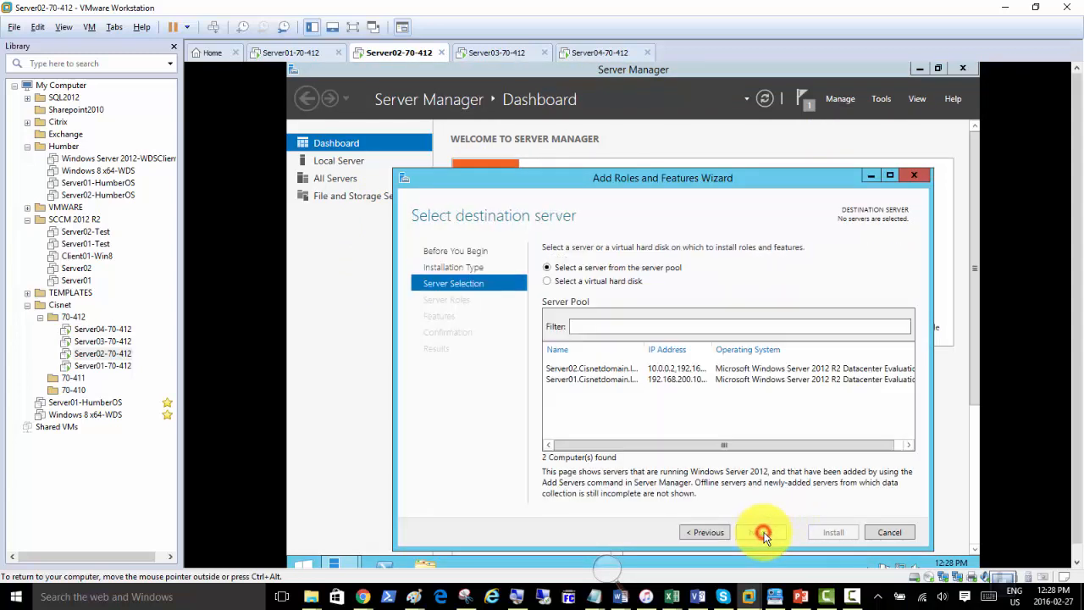
left_click(583, 370)
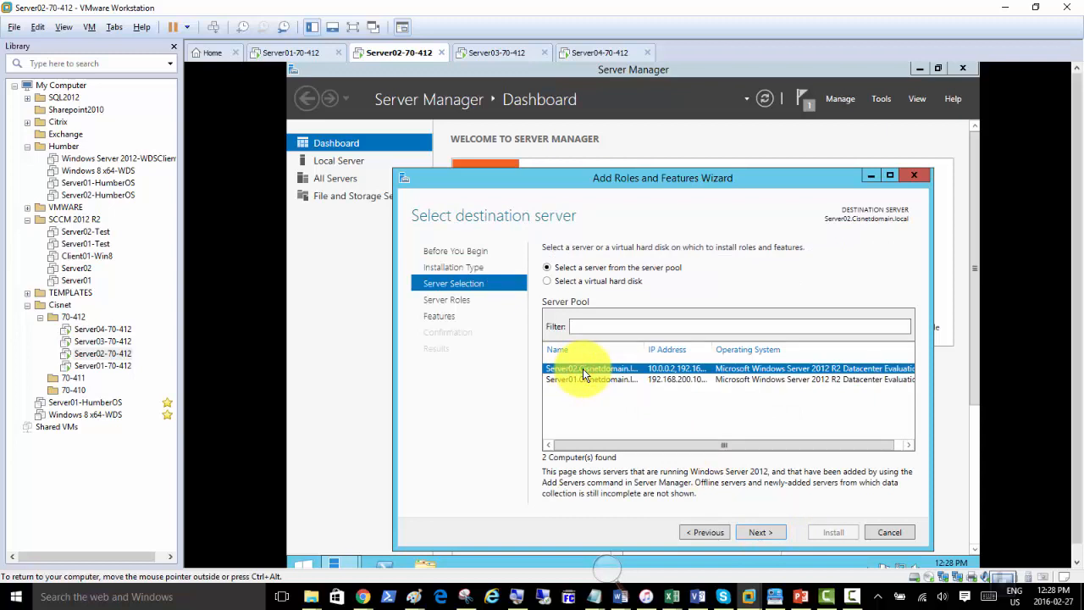
left_click(886, 531)
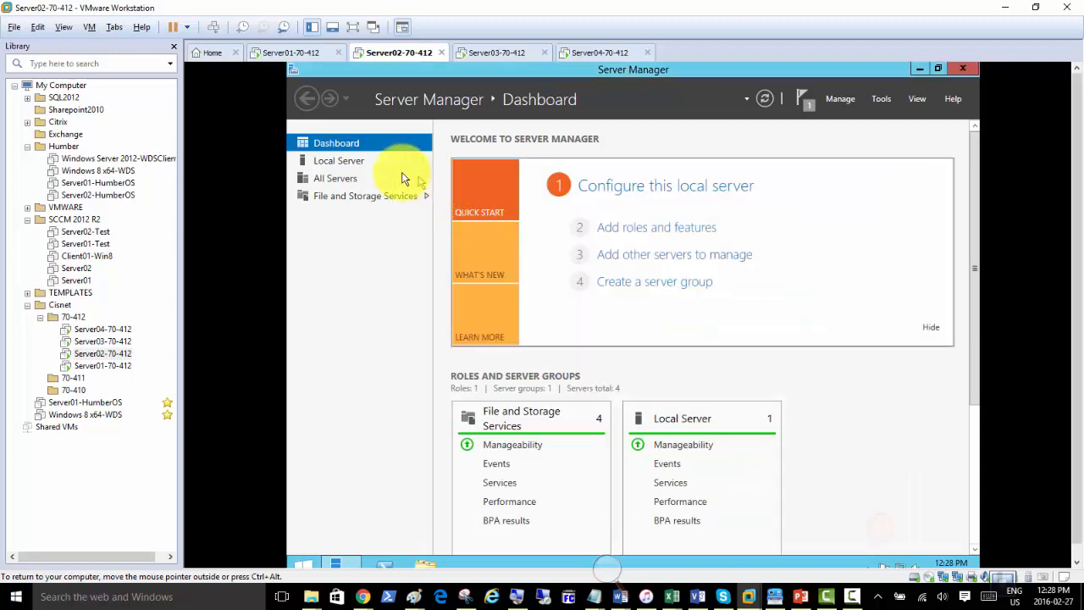
left_click(350, 165)
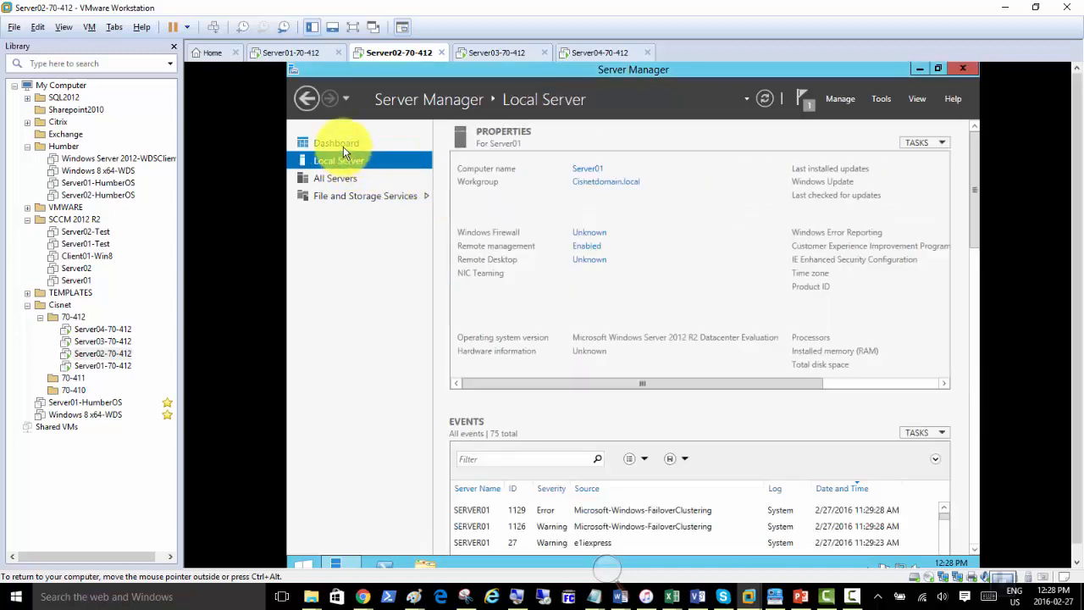
left_click(341, 146)
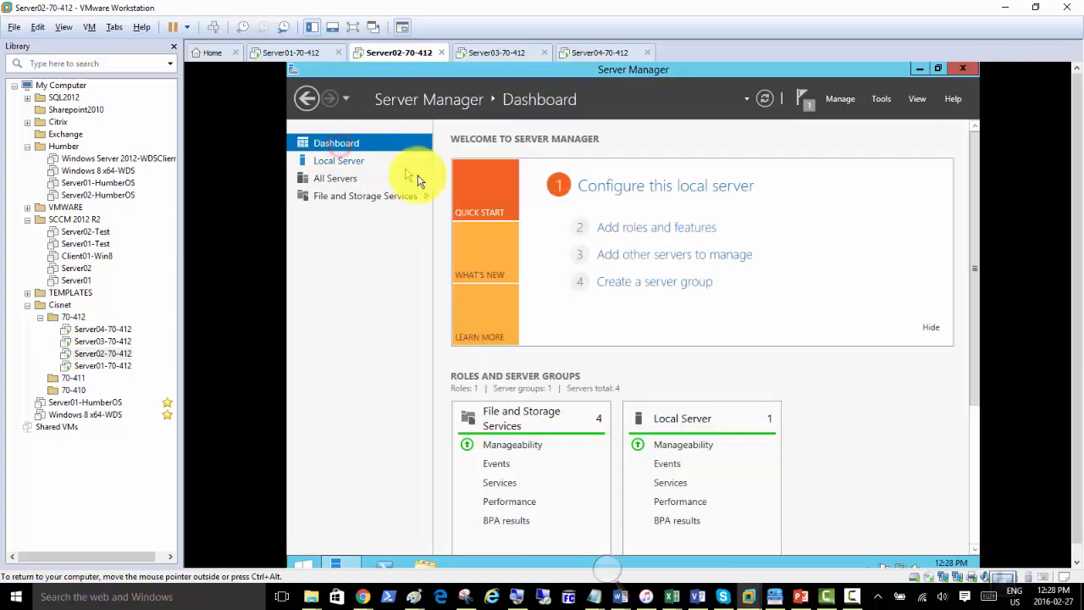
Rerun Add Roles and Features on Server01 and add the Active Directory Domain Services role with its management features.
left_click(617, 229)
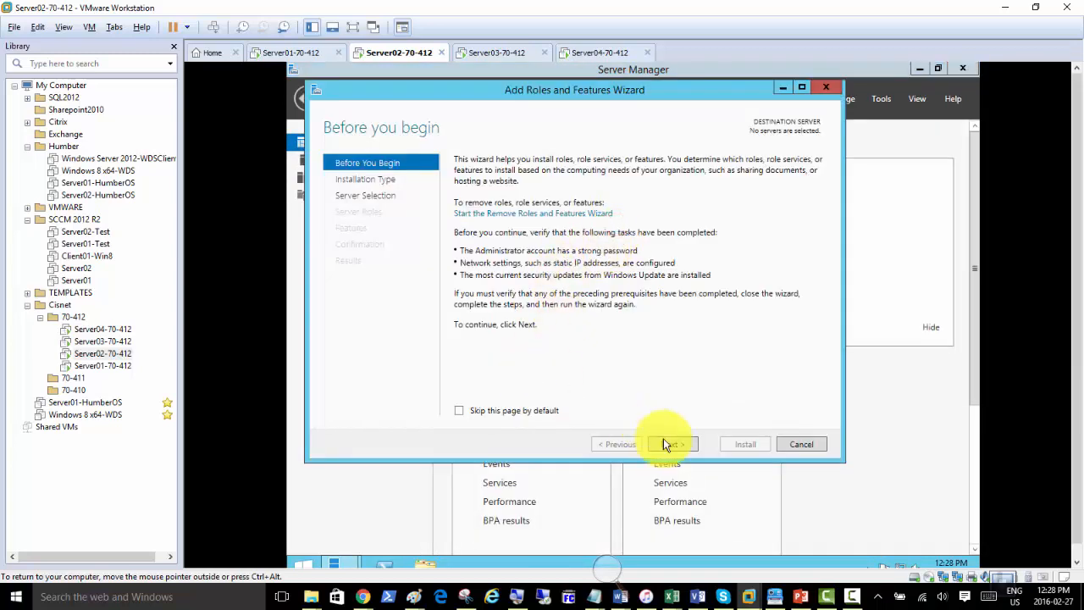
left_click(664, 444)
left_click(677, 446)
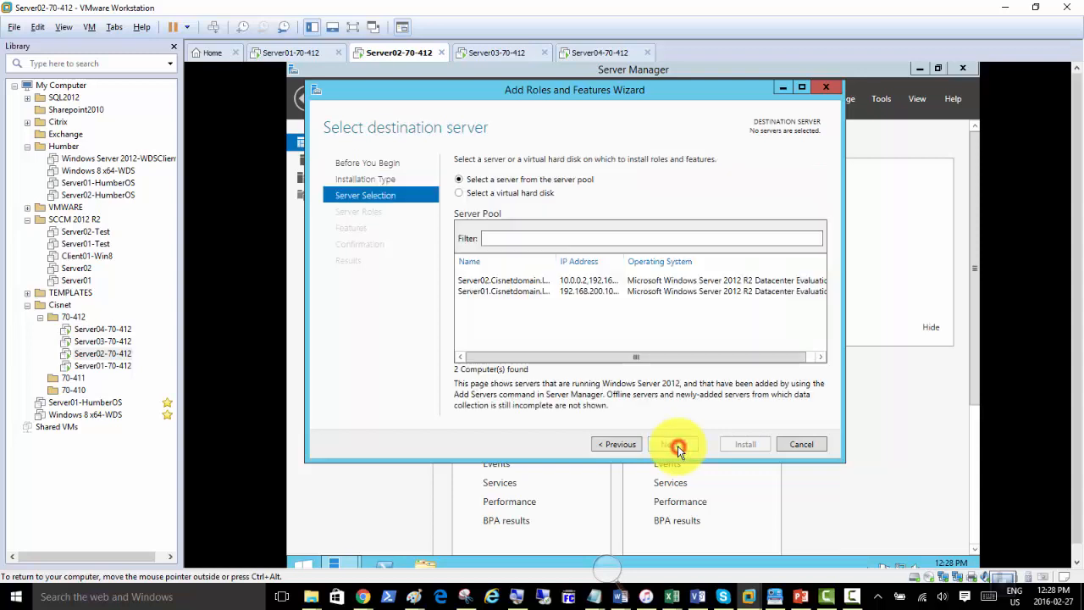
left_click(502, 292)
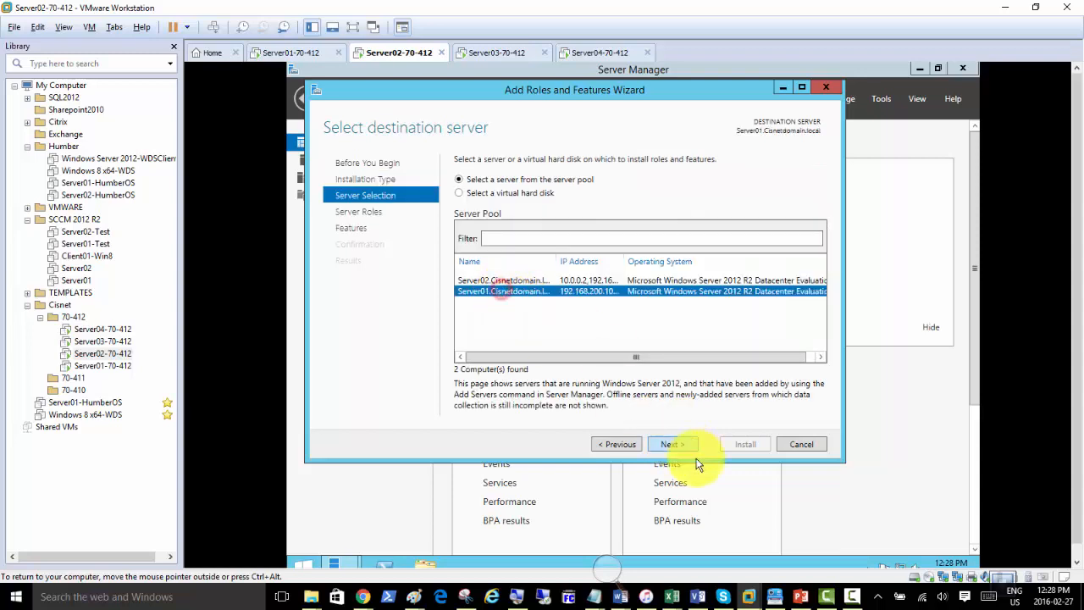
left_click(677, 444)
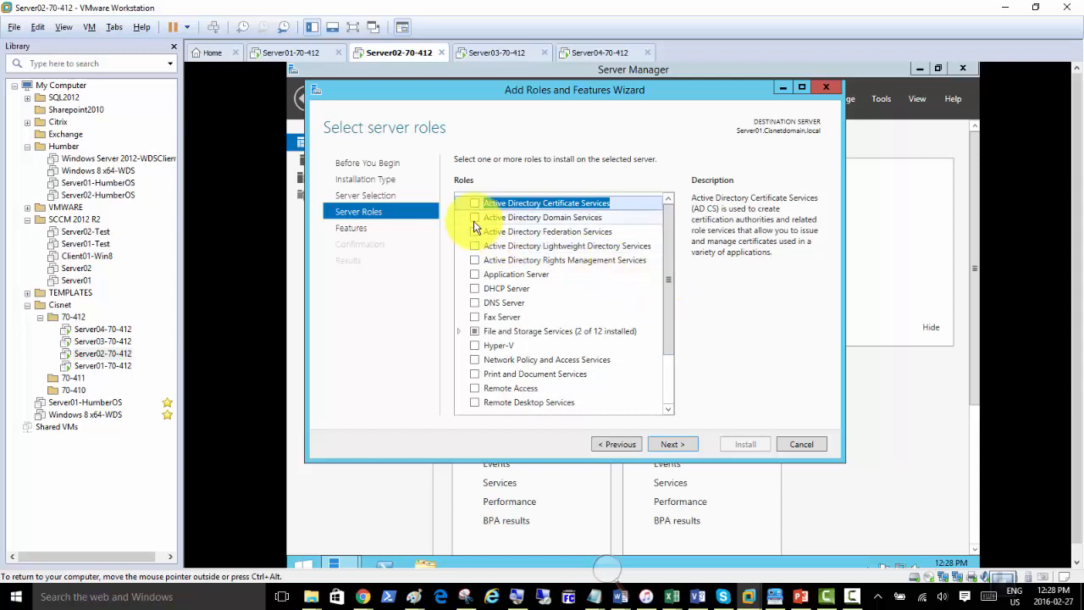
left_click(474, 217)
left_click(616, 391)
left_click(677, 442)
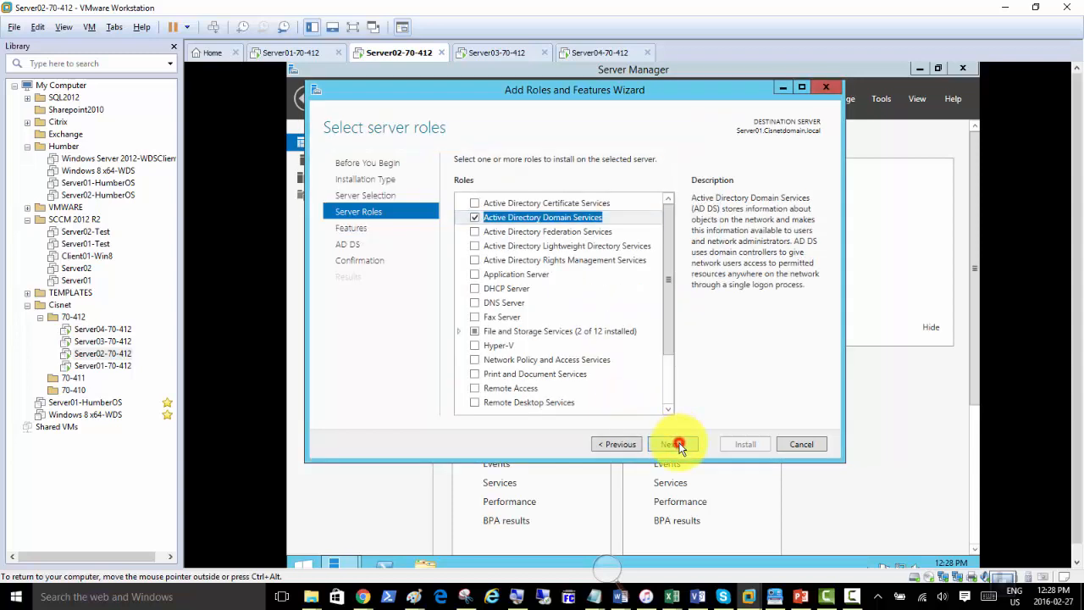
Allow automatic restarts and begin installing AD DS on Server01.
left_click(679, 443)
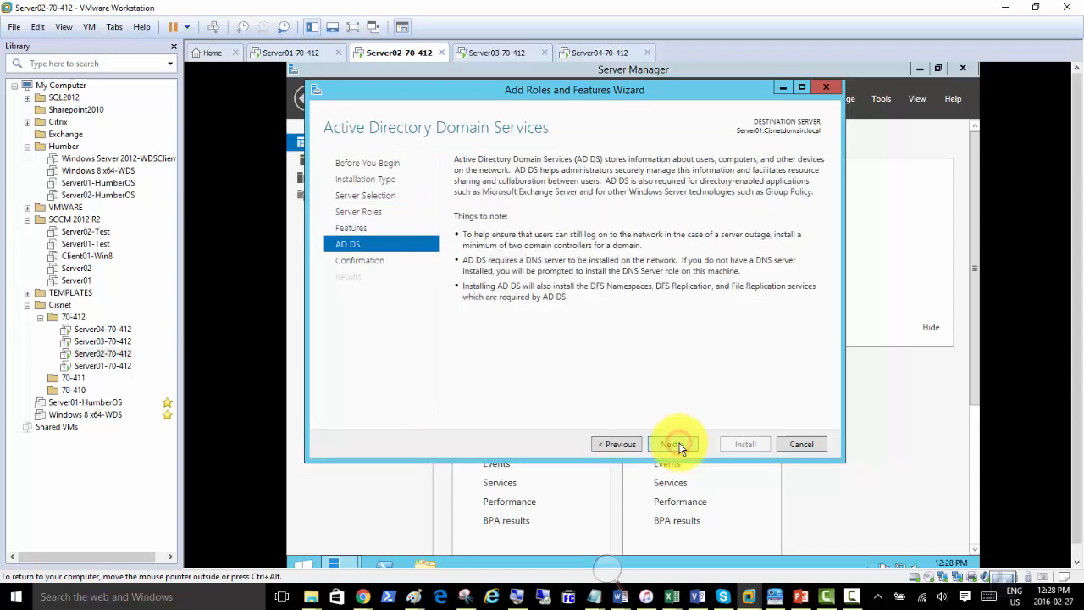
left_click(680, 443)
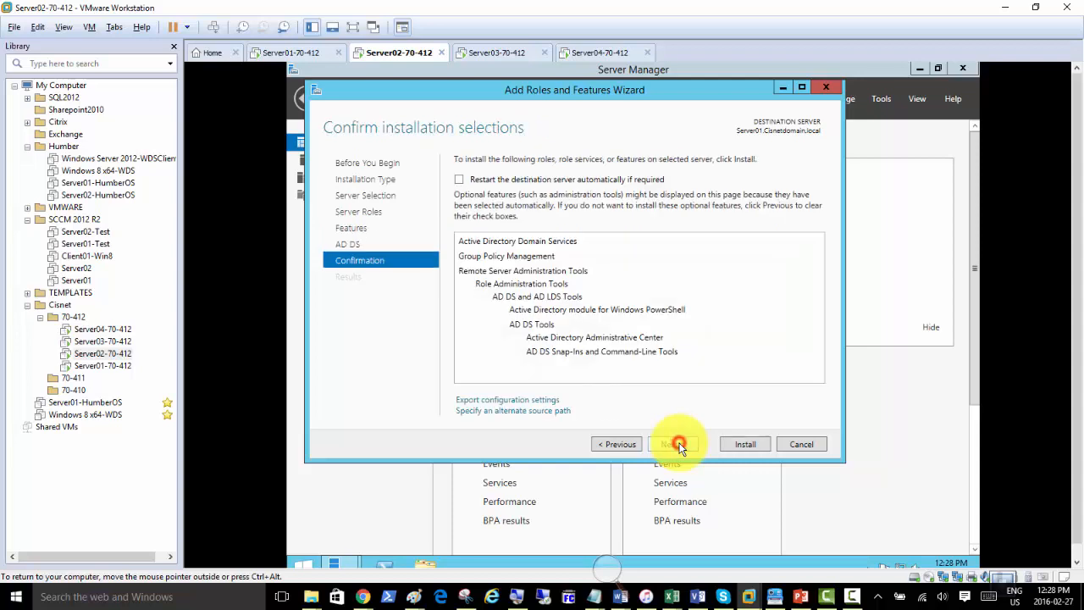
left_click(458, 179)
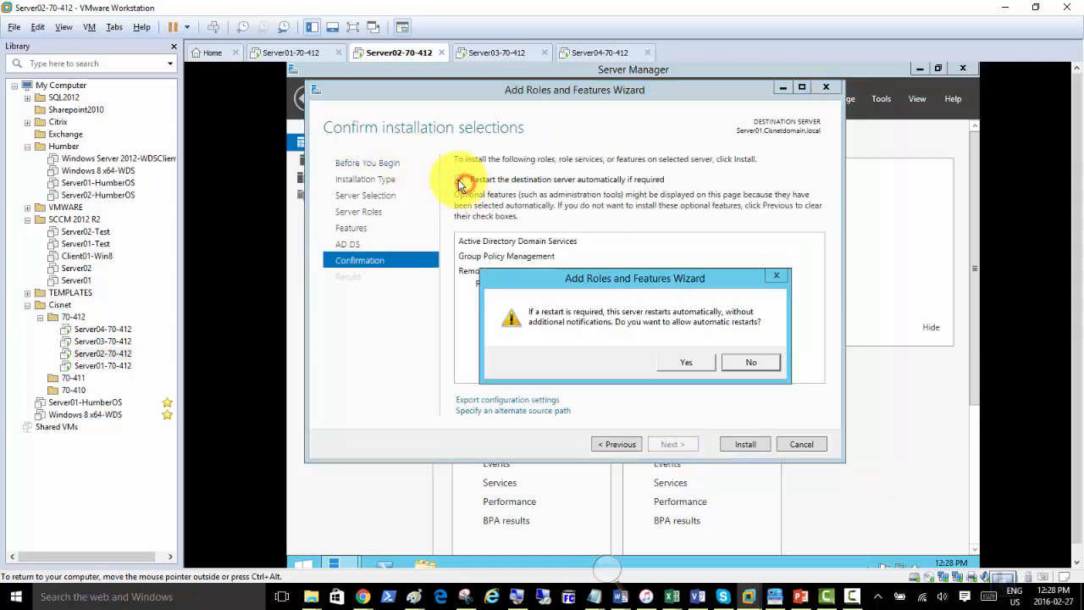
left_click(685, 363)
left_click(745, 443)
Switch to Server03-70-412 and sign in with the account password.
left_click(483, 53)
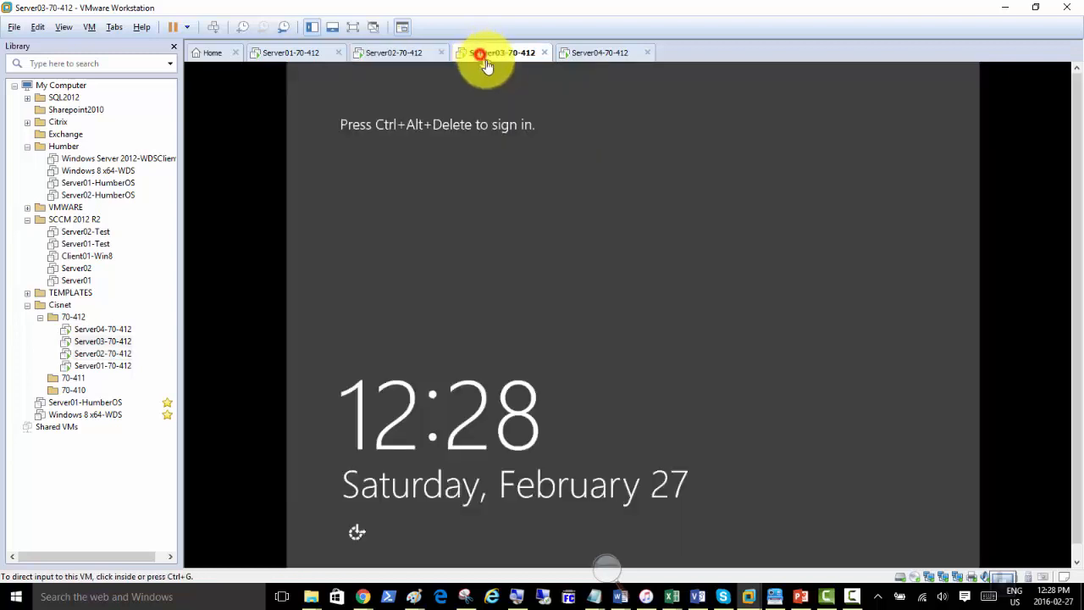
left_click(215, 28)
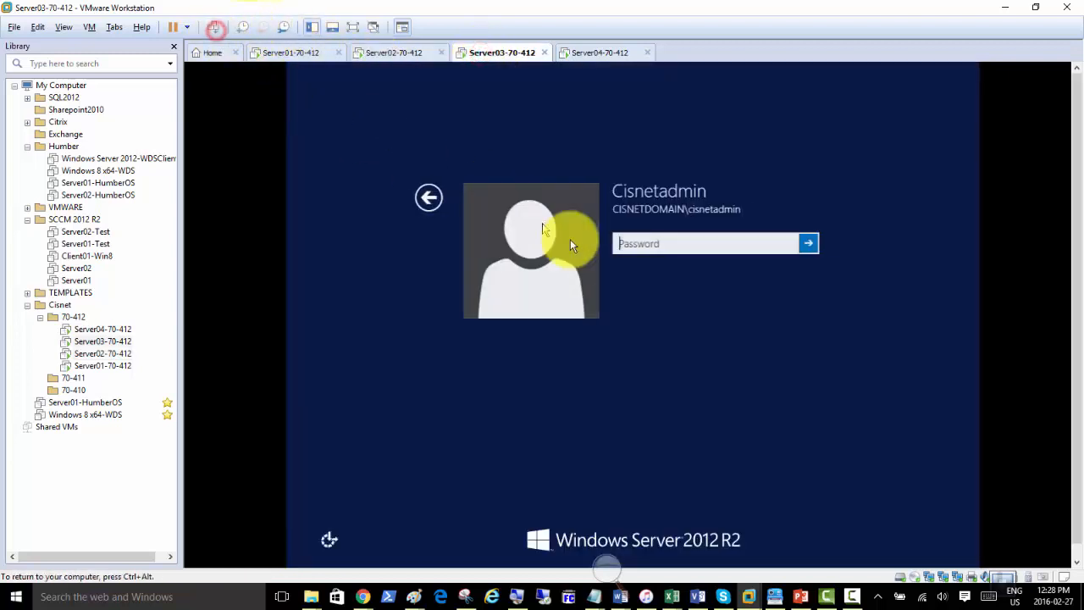
left_click(630, 243)
type("Pa$$w0rd")
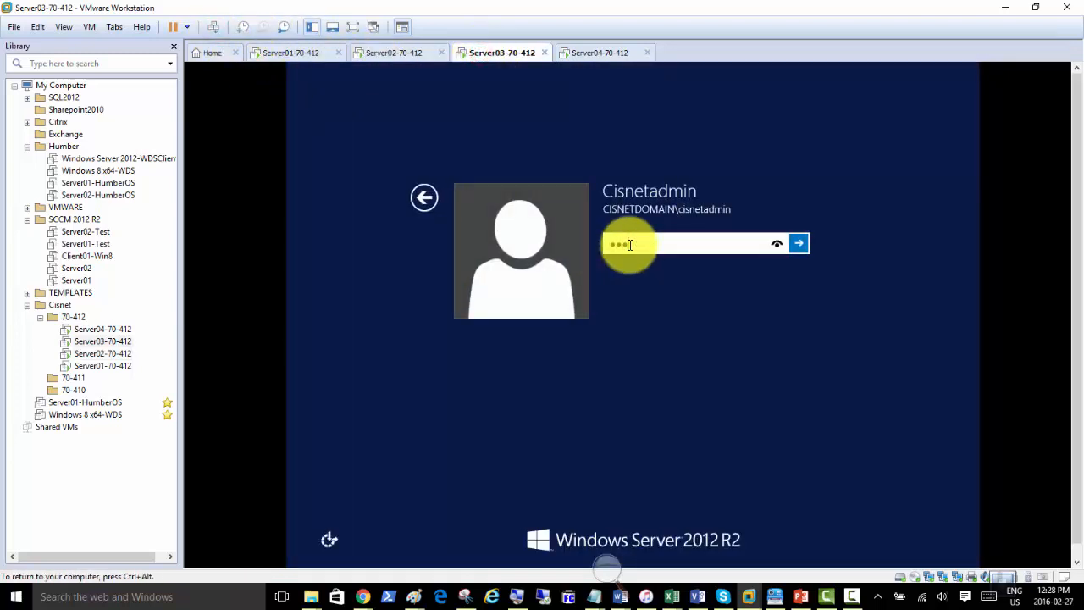
key("Return")
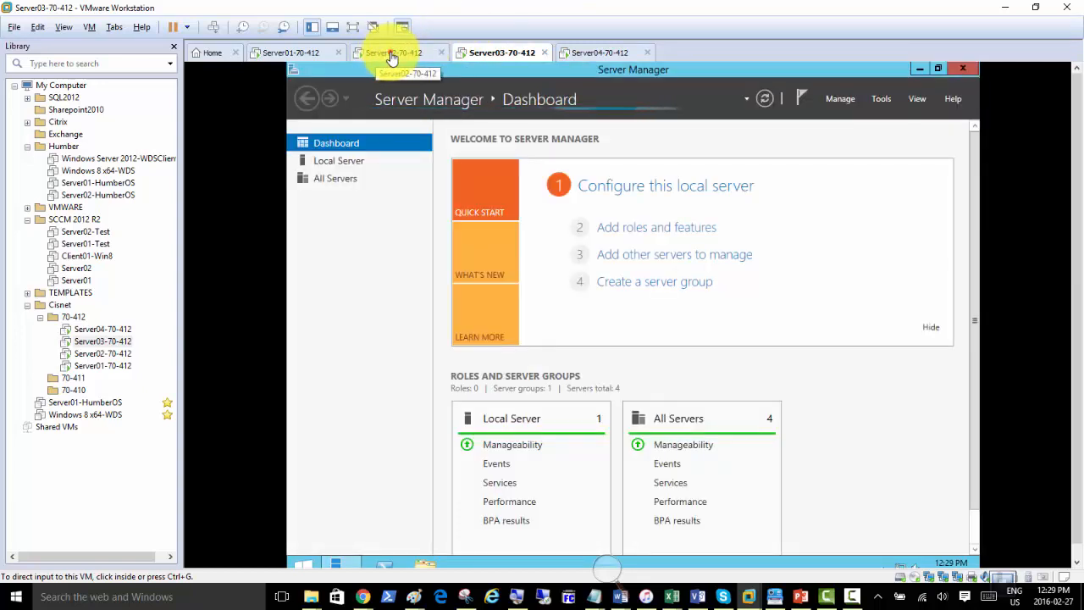
Check Server02's progress, then on Server03 run Add Roles and Features targeting Server02.
left_click(391, 54)
left_click(498, 54)
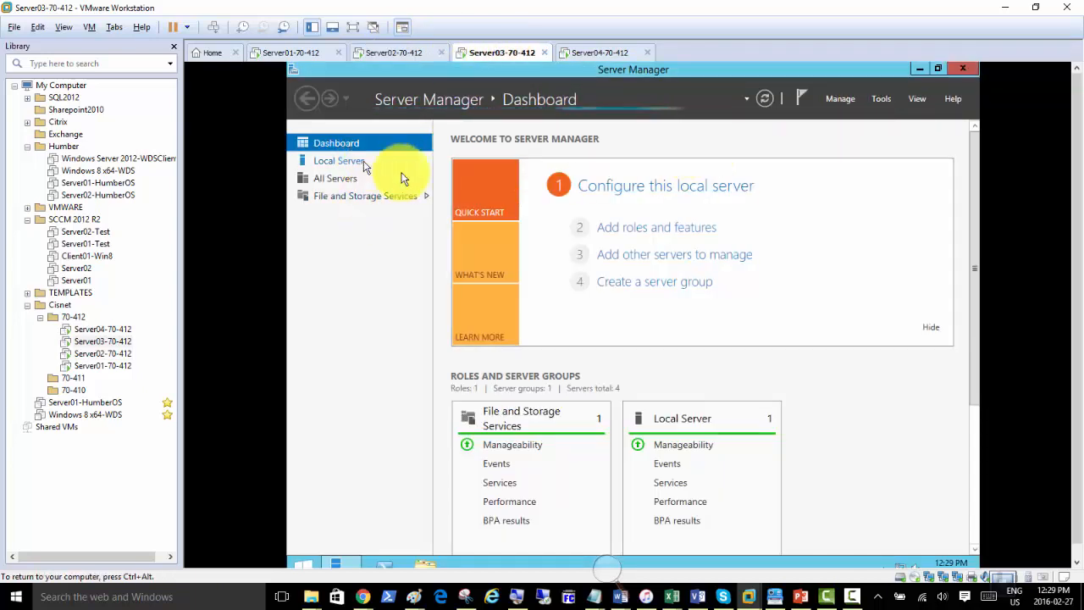
left_click(630, 227)
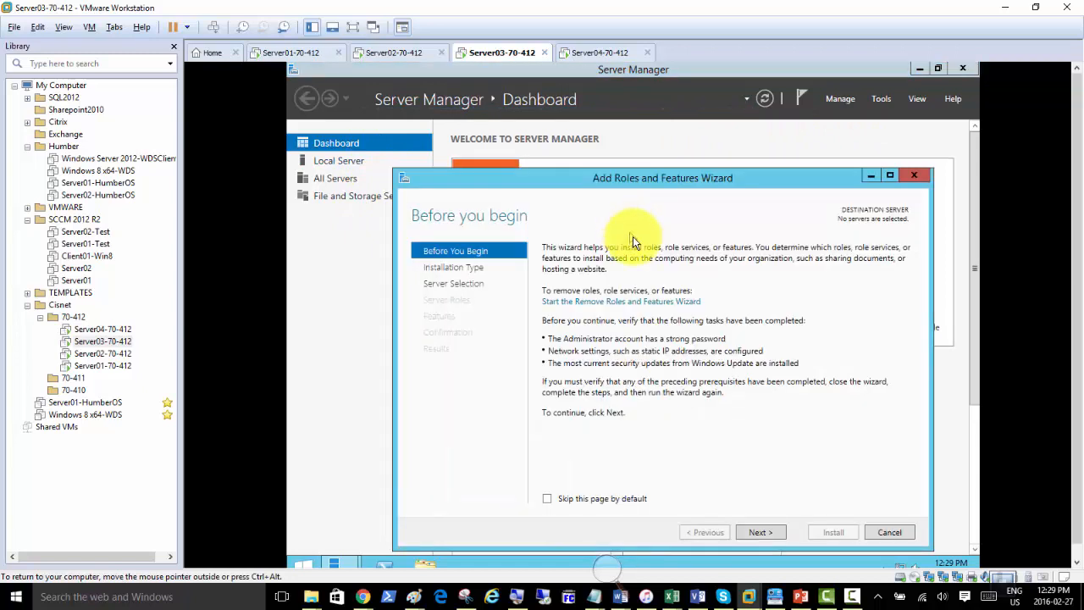
left_click(762, 534)
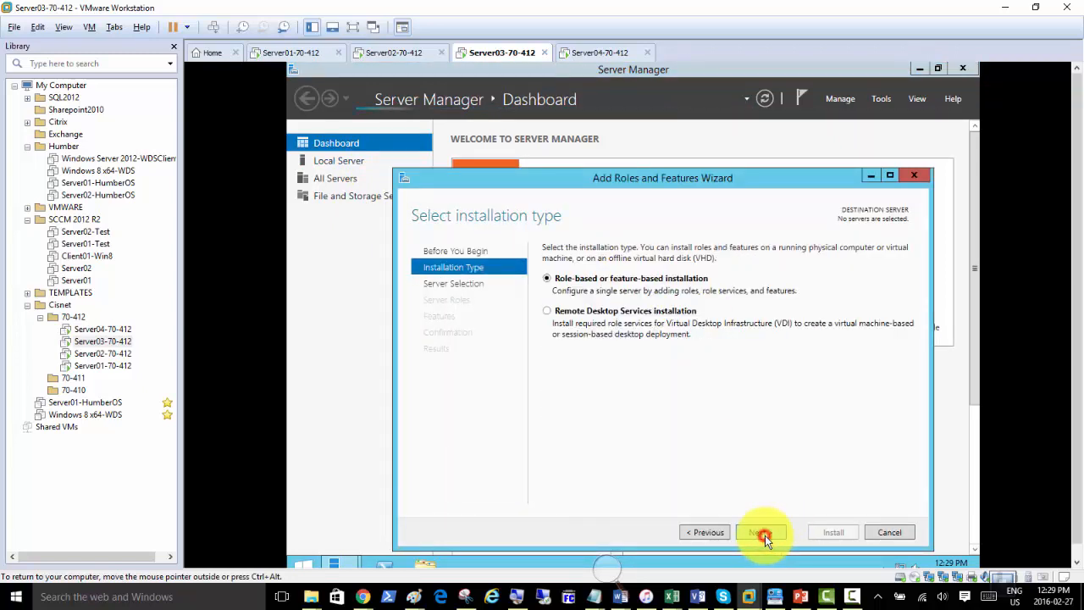
left_click(763, 536)
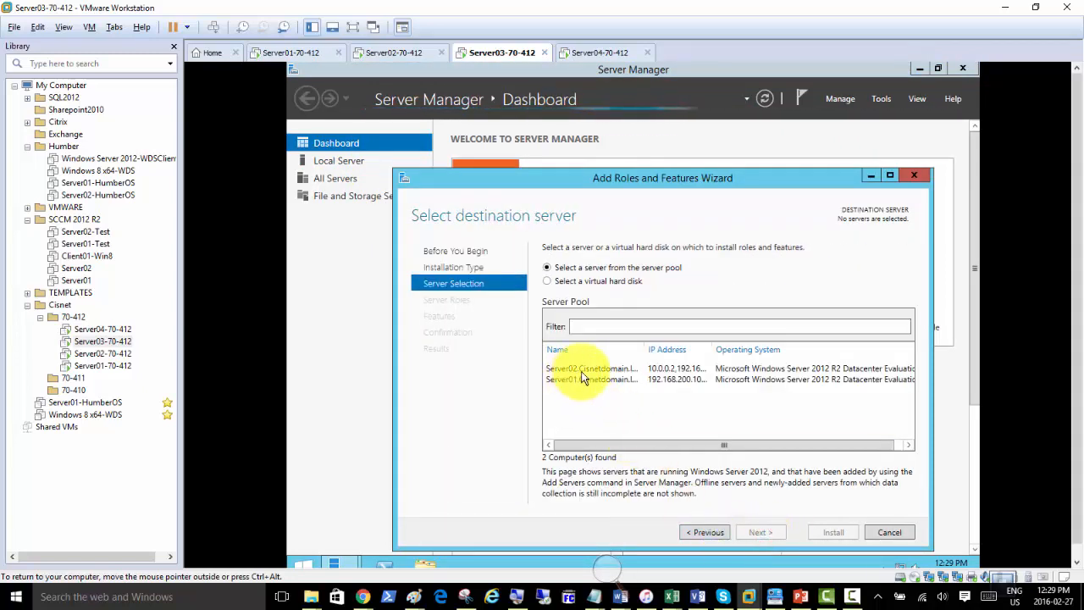
left_click(583, 371)
left_click(761, 535)
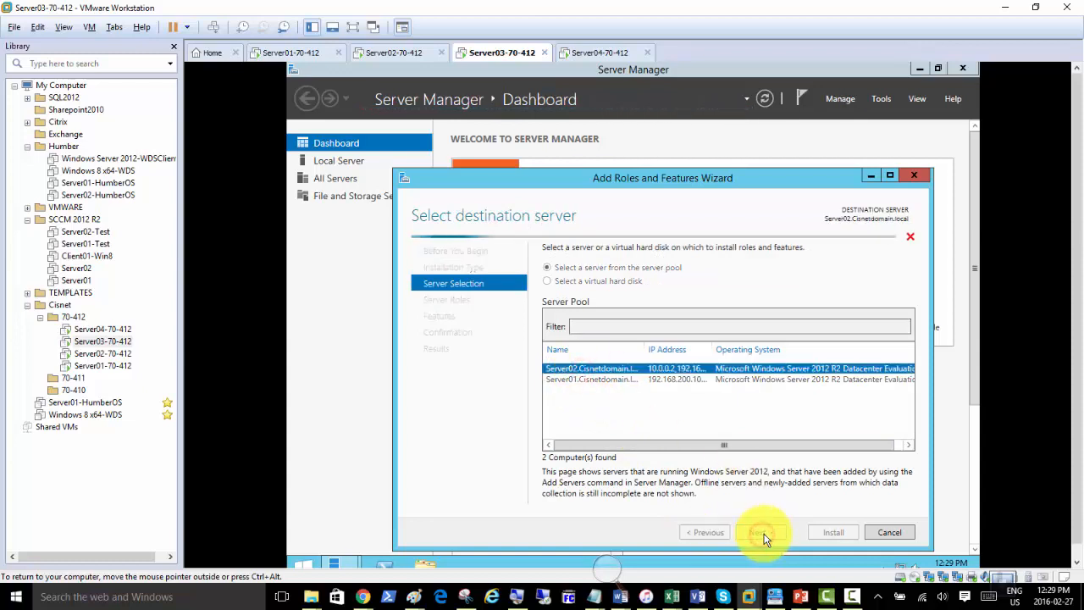
Add the AD DS role with its management features, allow automatic restarts, and install.
left_click(563, 305)
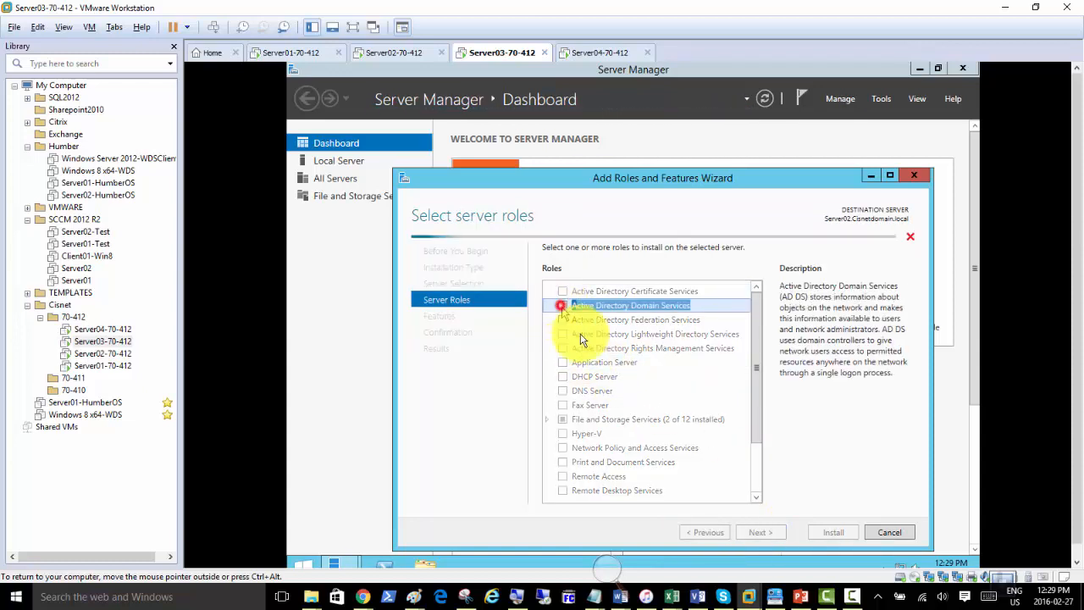
left_click(714, 479)
left_click(765, 531)
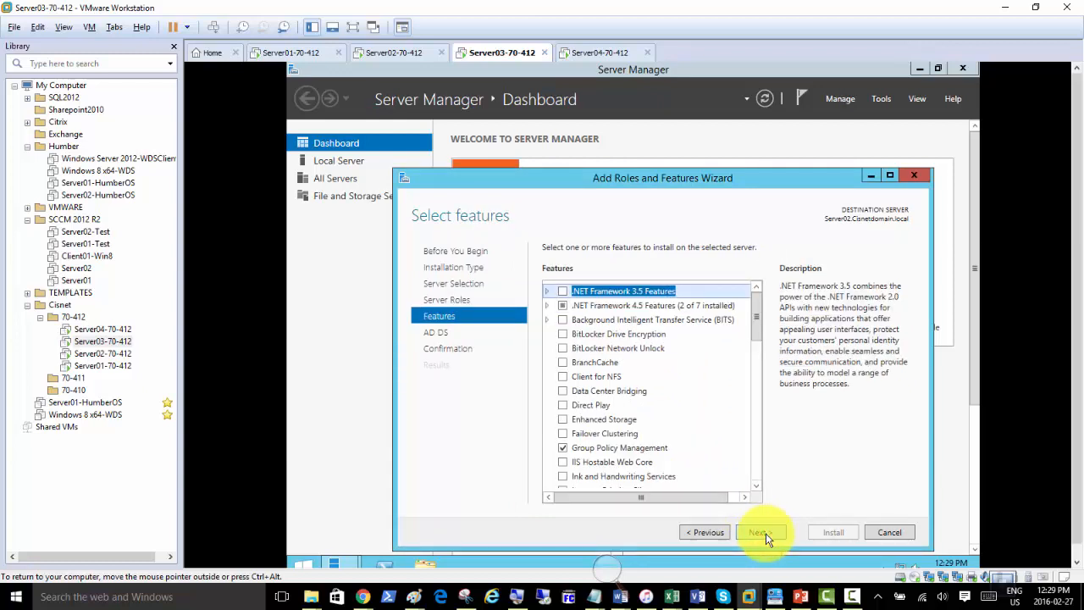
left_click(766, 533)
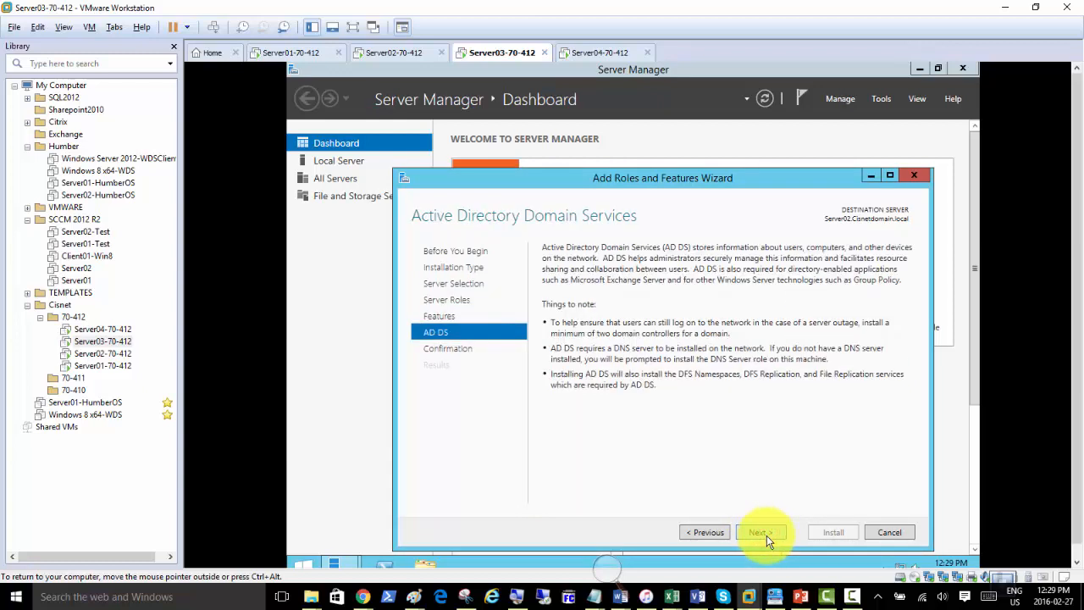
left_click(766, 535)
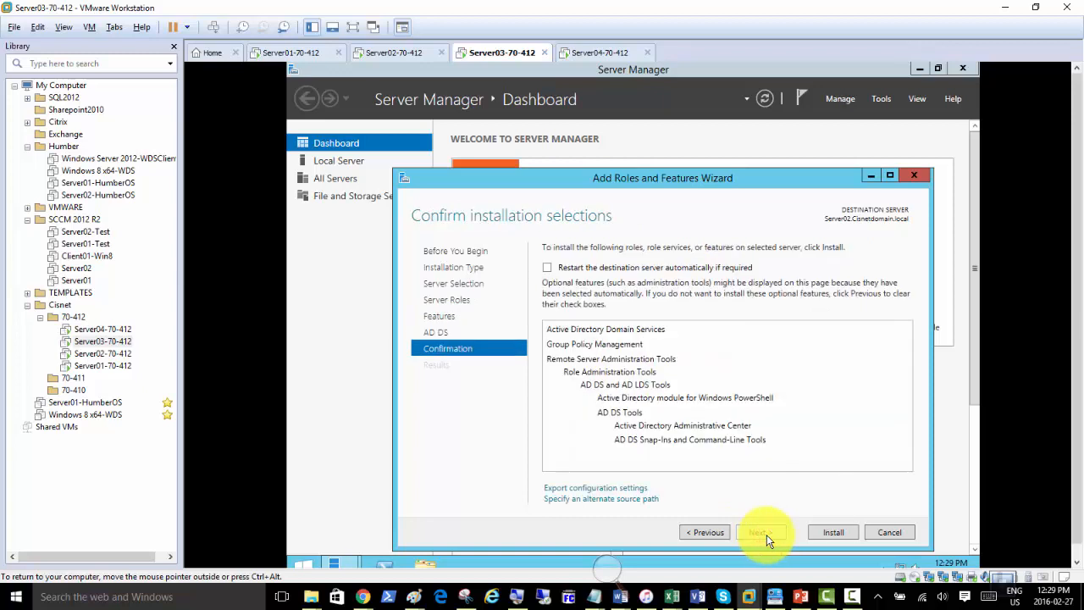
left_click(547, 266)
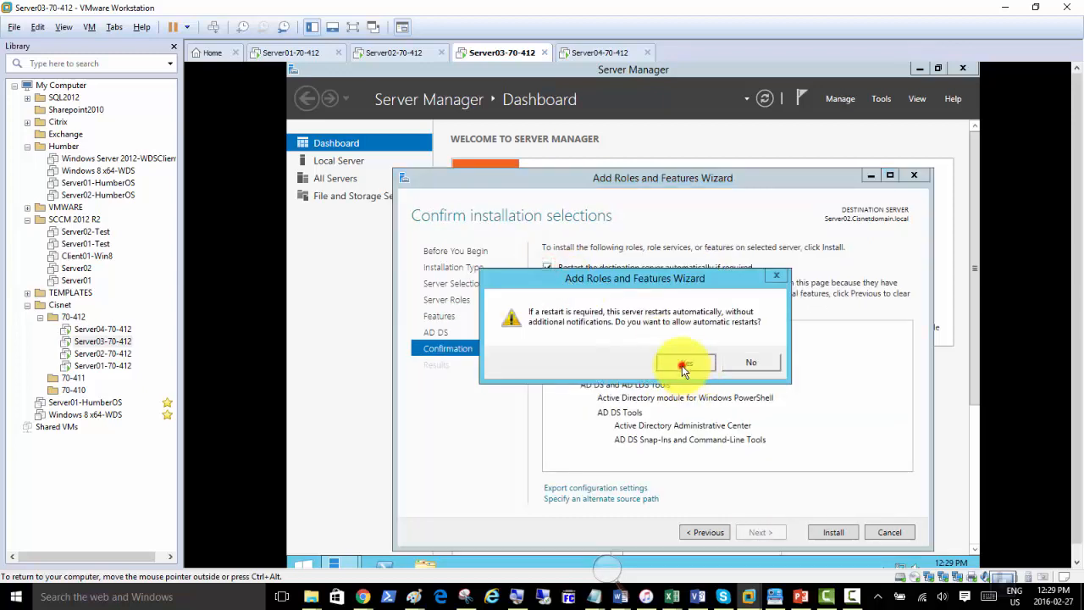
left_click(683, 364)
left_click(829, 531)
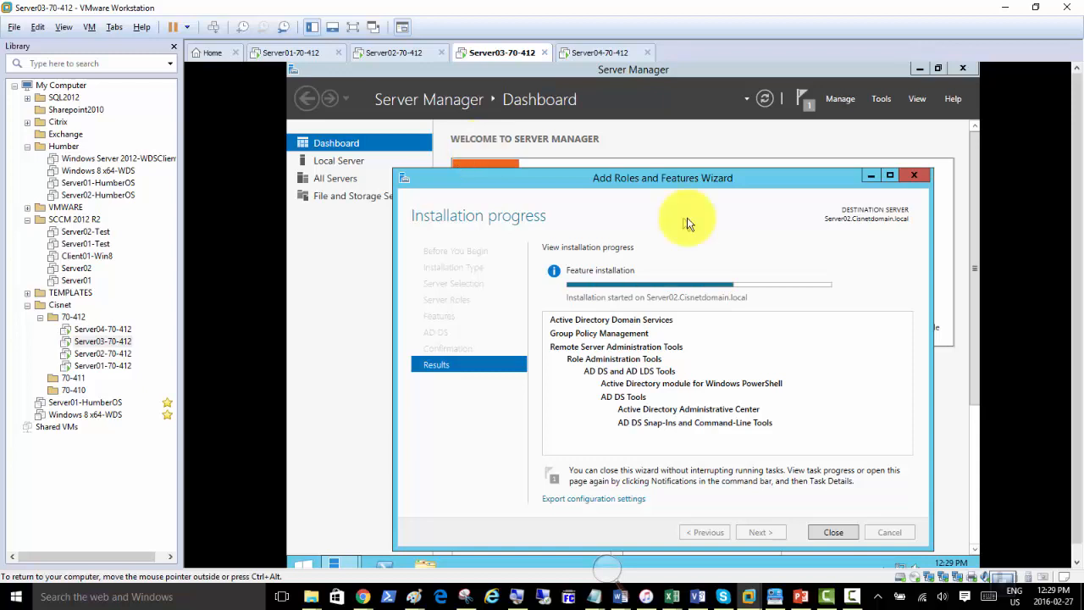
Drag the installation wizard up and left while the AD DS install on Server02 completes.
left_click(665, 175)
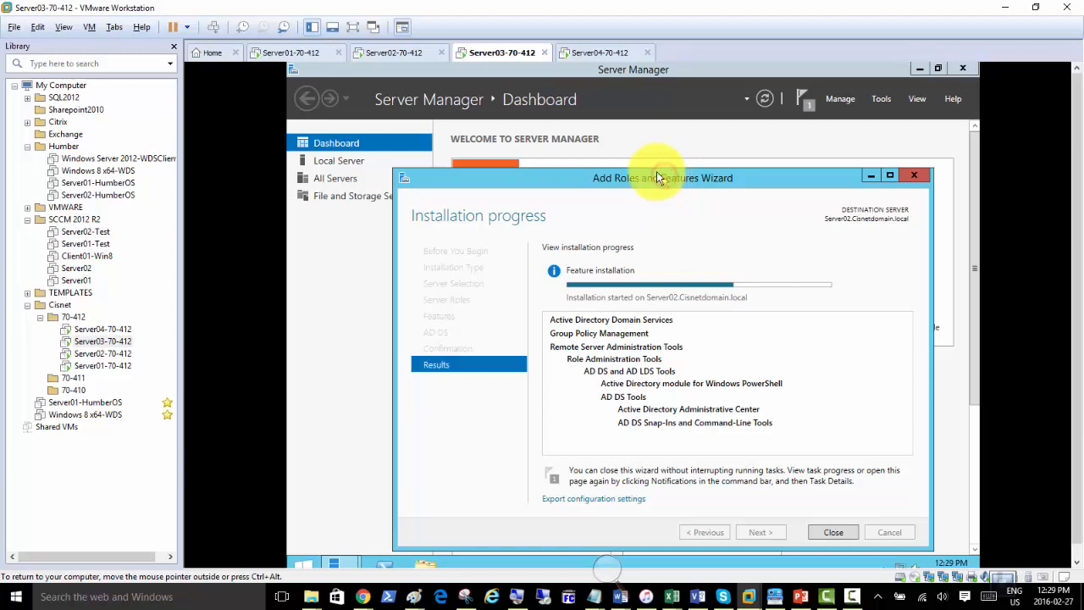
left_click_drag(658, 174, 596, 137)
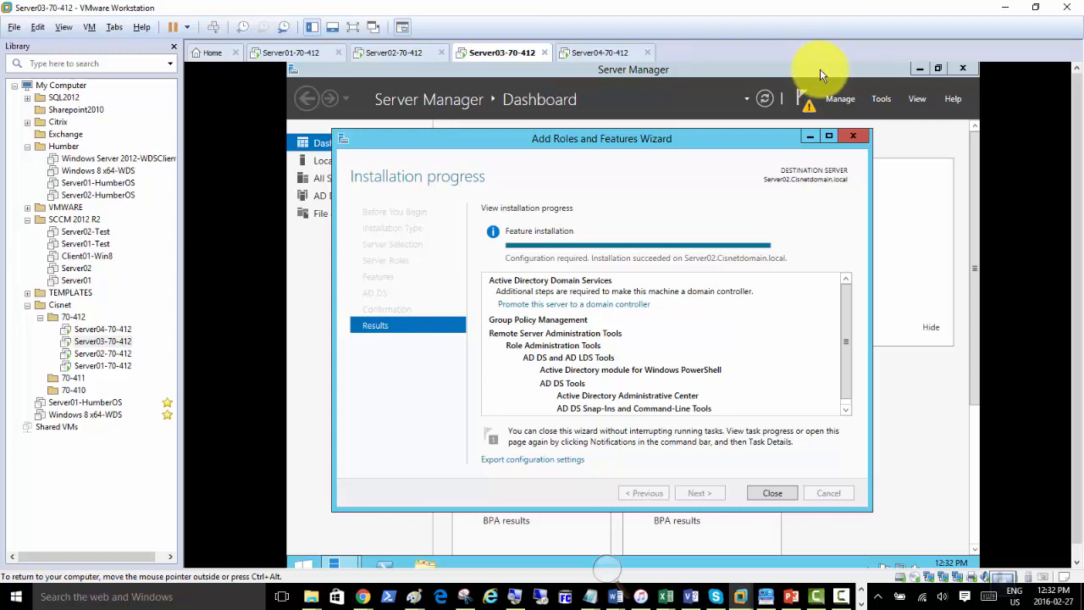
Close Server03's finished wizard, check notifications, then close Server02's installation wizard too.
left_click(772, 493)
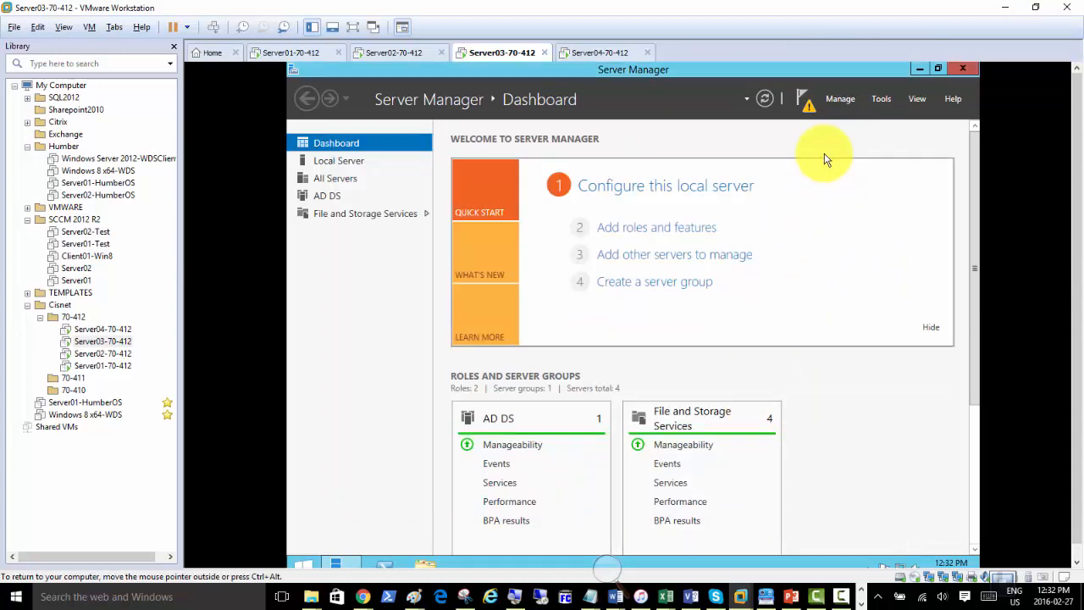
left_click(806, 103)
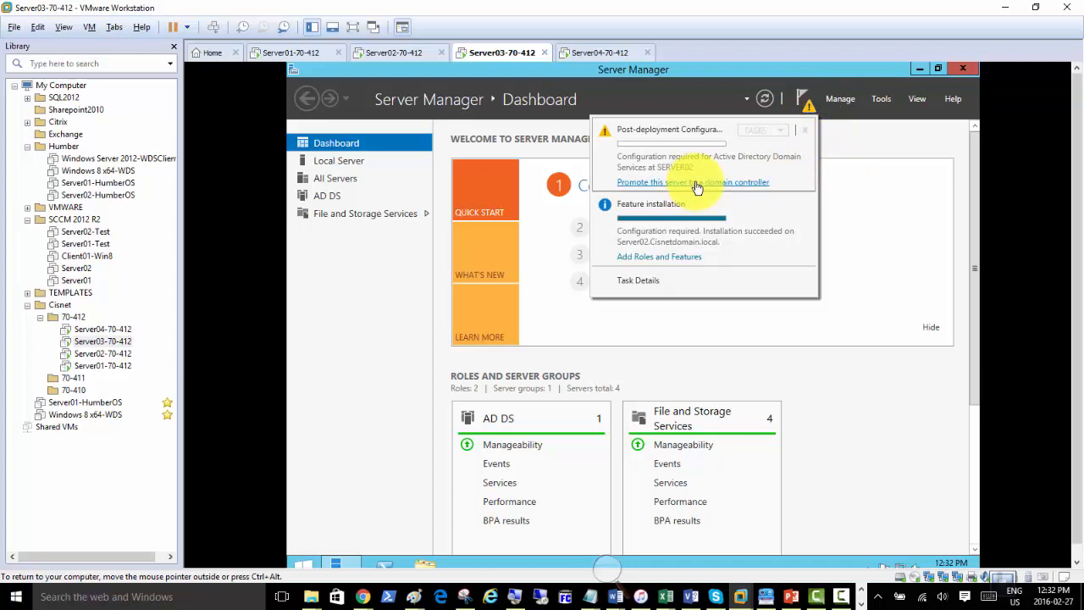
left_click(390, 53)
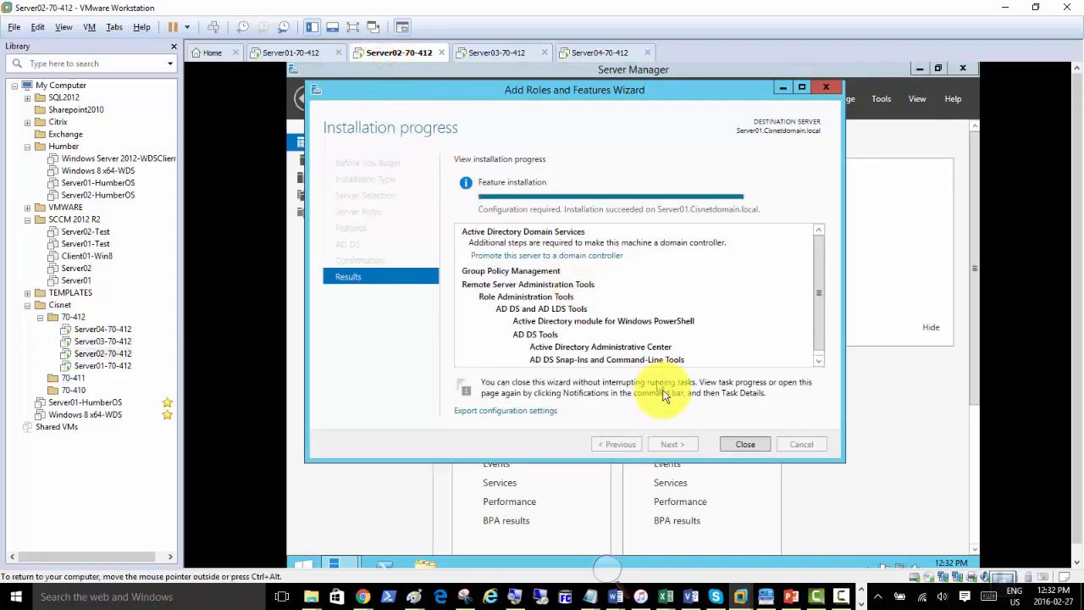
left_click(743, 443)
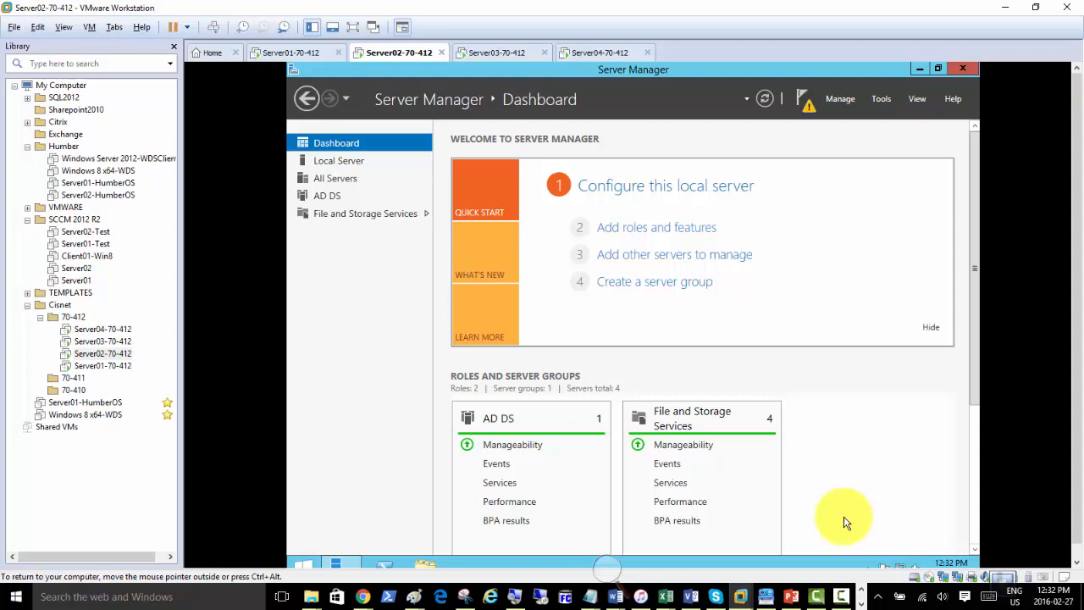
mouse_move(854, 598)
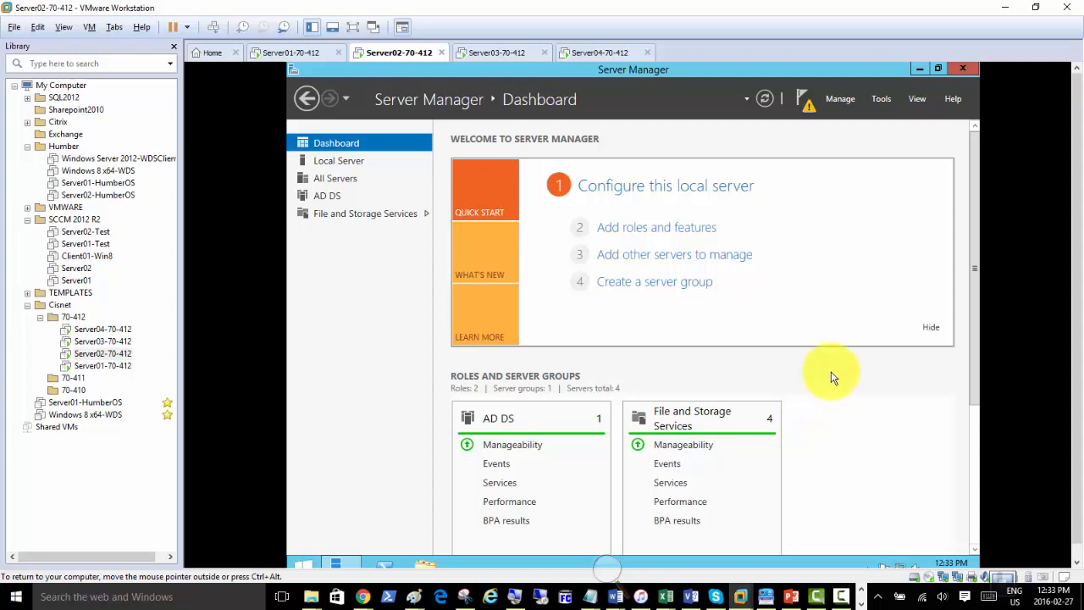
left_click(344, 373)
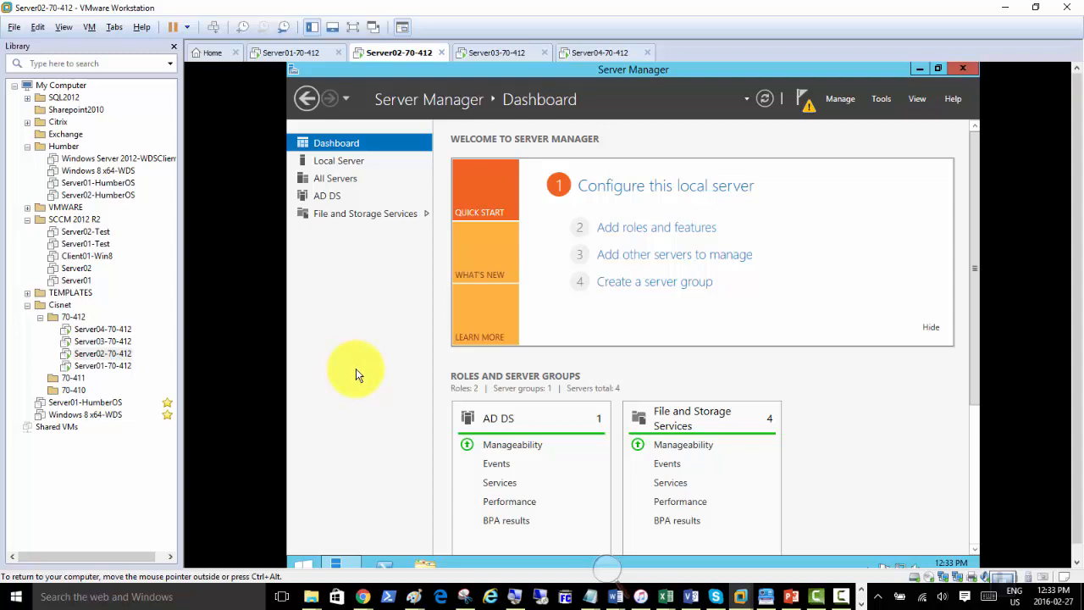
left_click(350, 363)
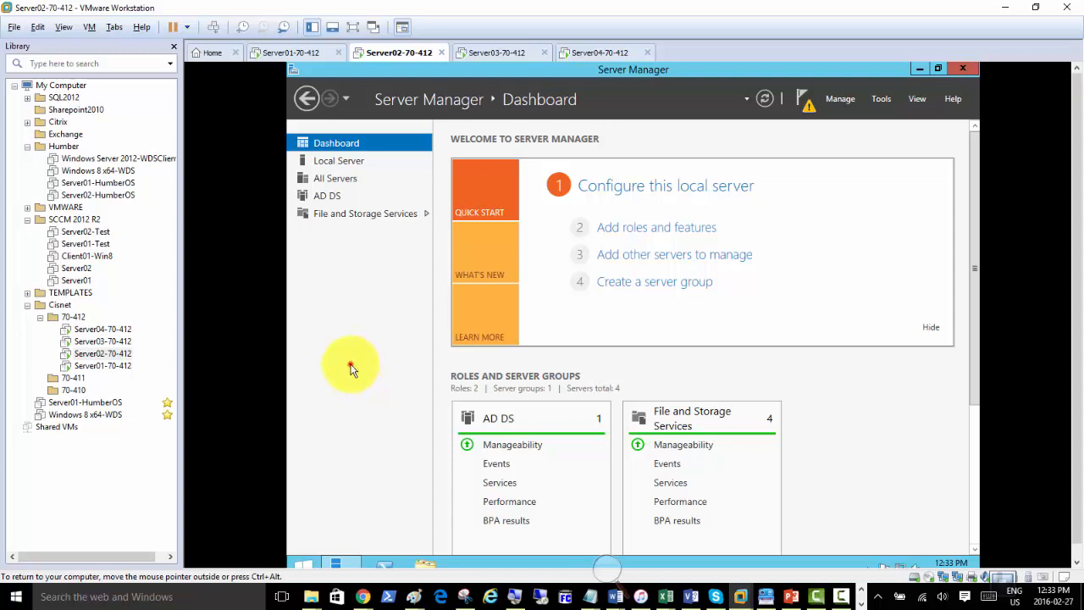
left_click(345, 297)
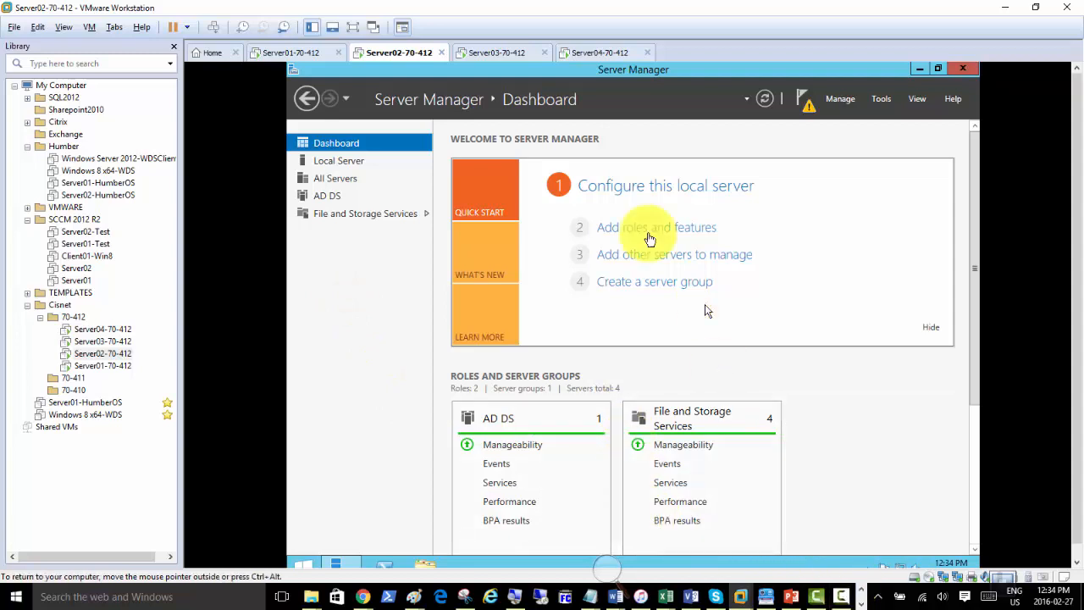
From notifications, start domain controller promotion and choose to add a new domain to an existing forest.
left_click(356, 311)
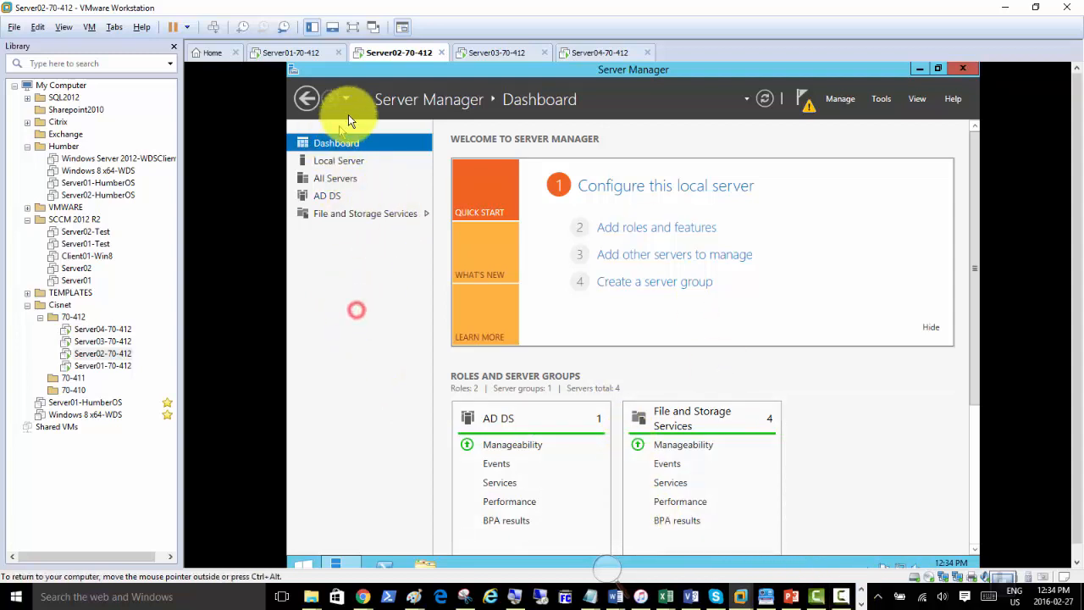
left_click(806, 105)
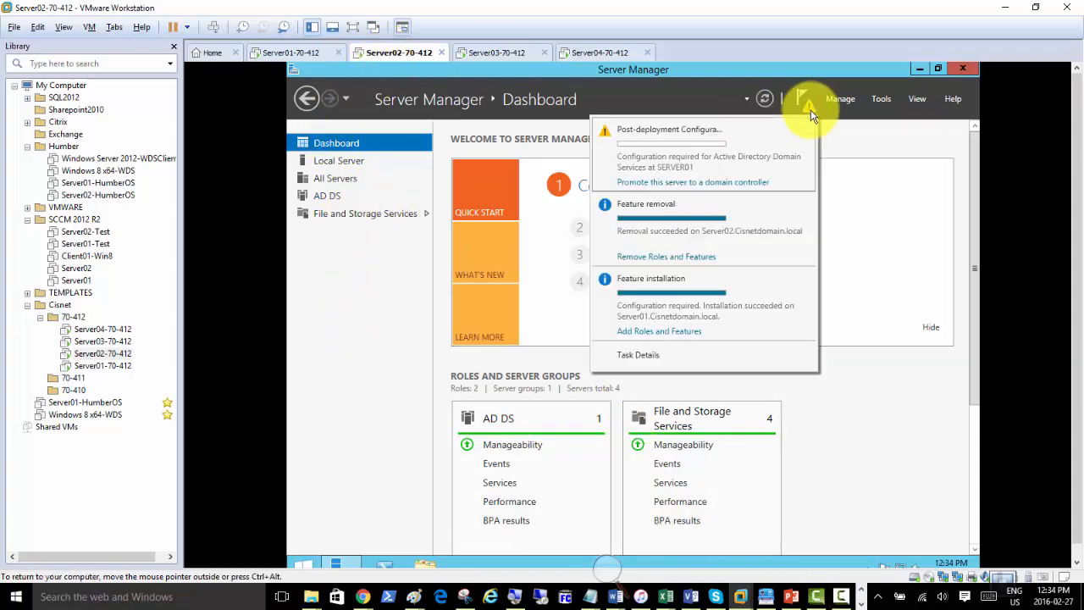
left_click(651, 183)
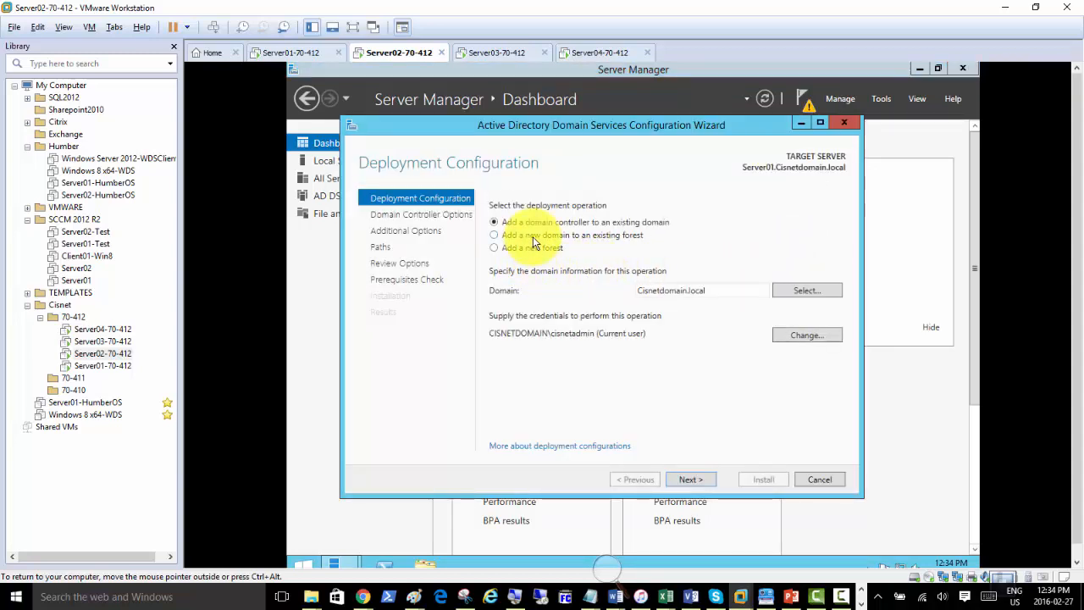
left_click(532, 236)
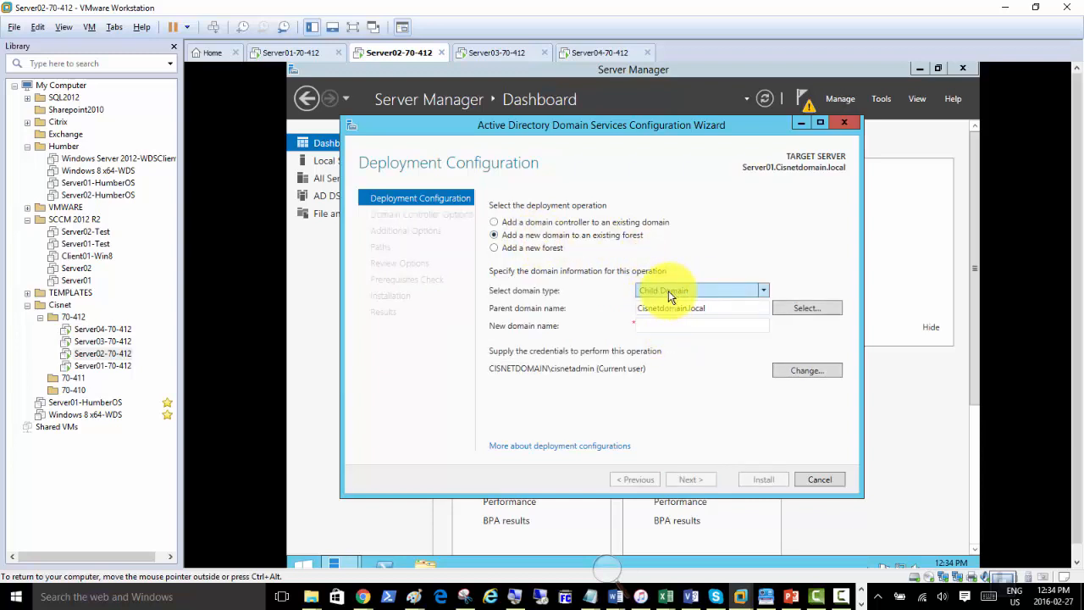
Enter 'NewYork' as the new domain name, then switch to Server01-70-412.
left_click(659, 325)
left_click(659, 325)
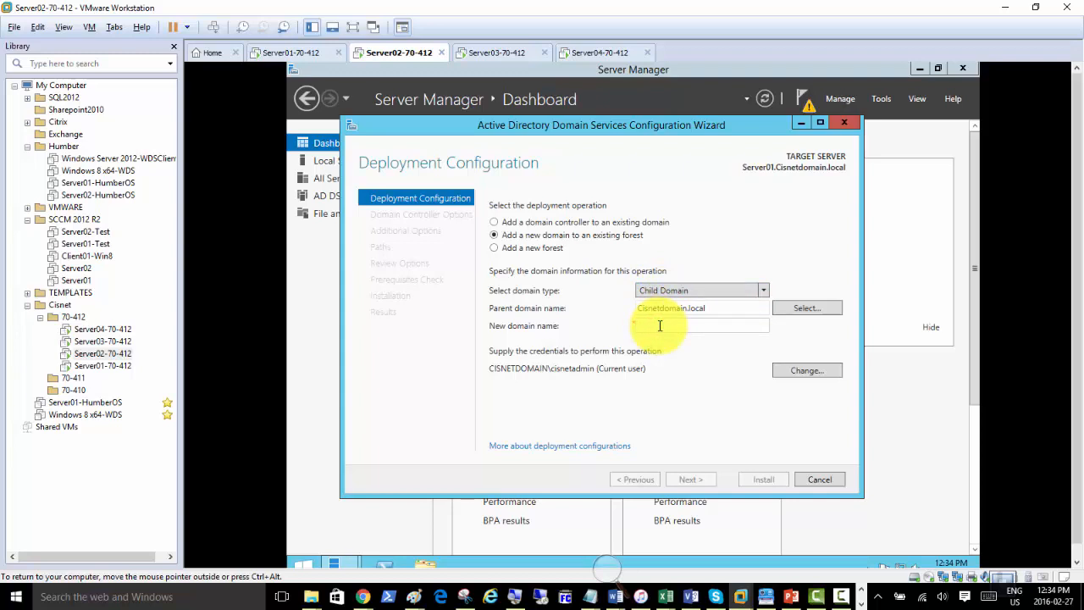
type("NewYork")
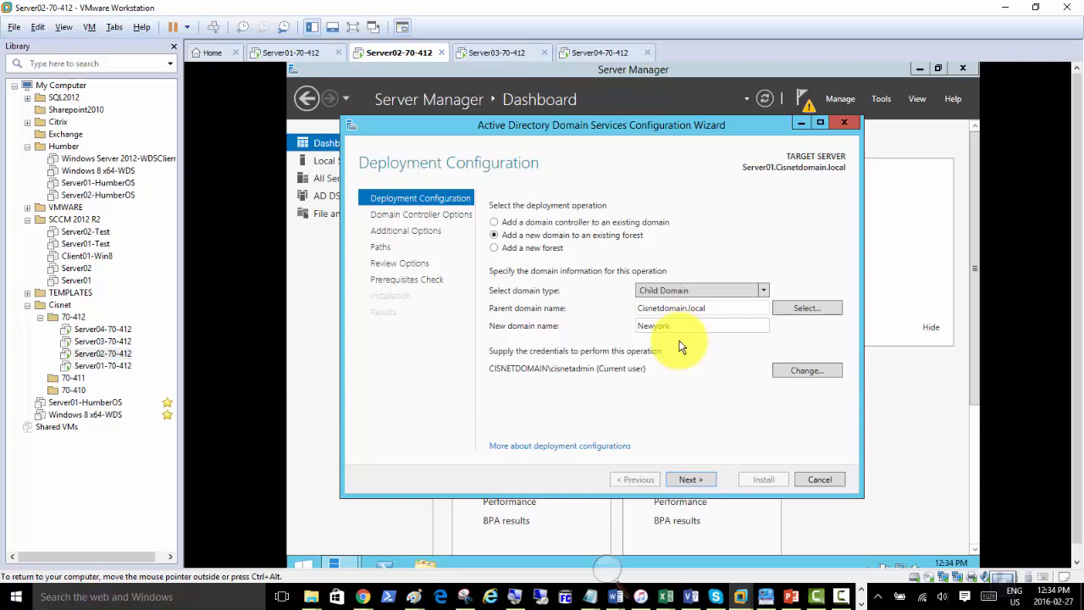
left_click(271, 56)
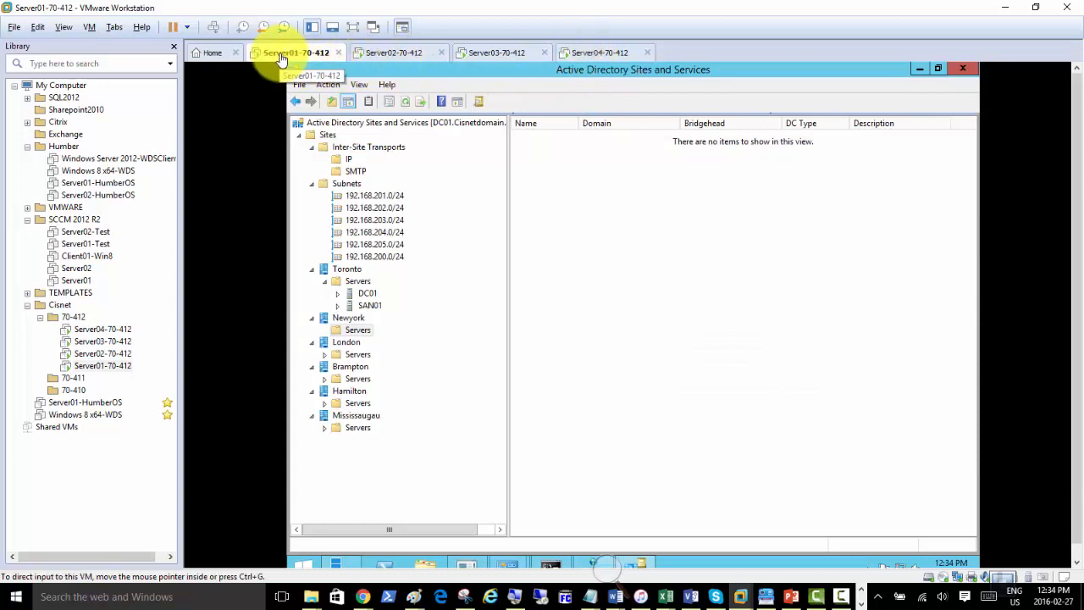
Switch to the Server04-70-412 virtual machine to show its Server Manager dashboard.
left_click(595, 54)
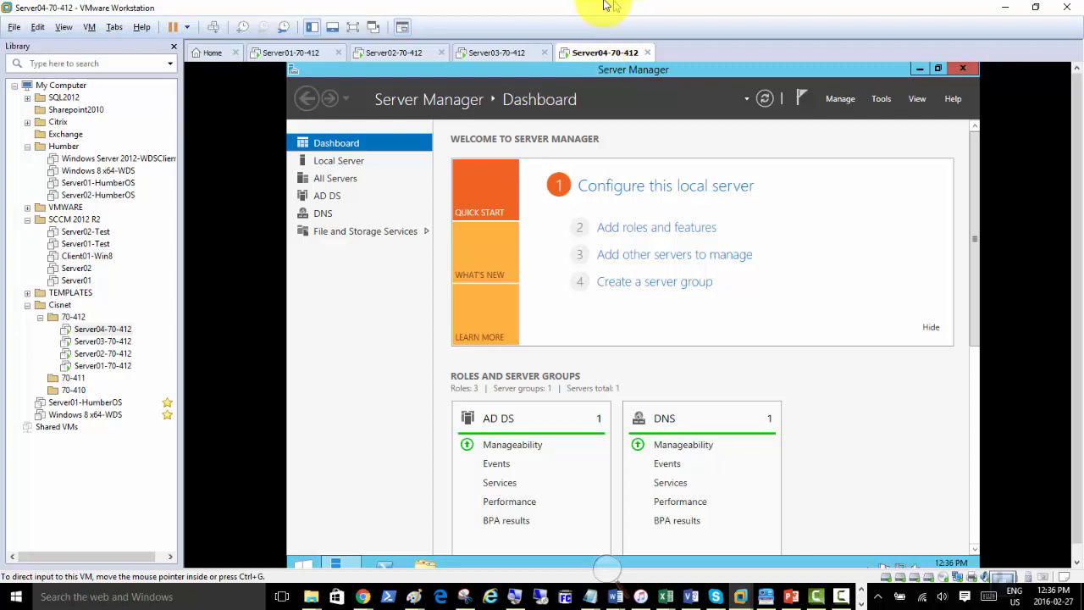
Click in Server04's Server Manager dashboard to work with its Tools menu.
left_click(343, 341)
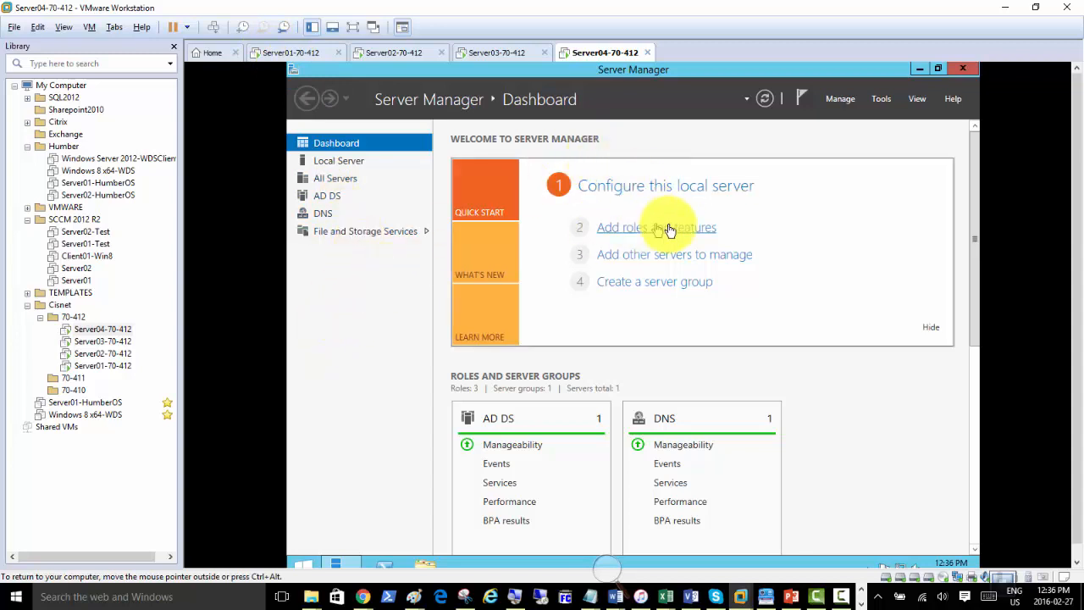
Launch Active Directory Users and Computers from Tools, maximize it, and expand Cisnetdomain.local.
left_click(882, 99)
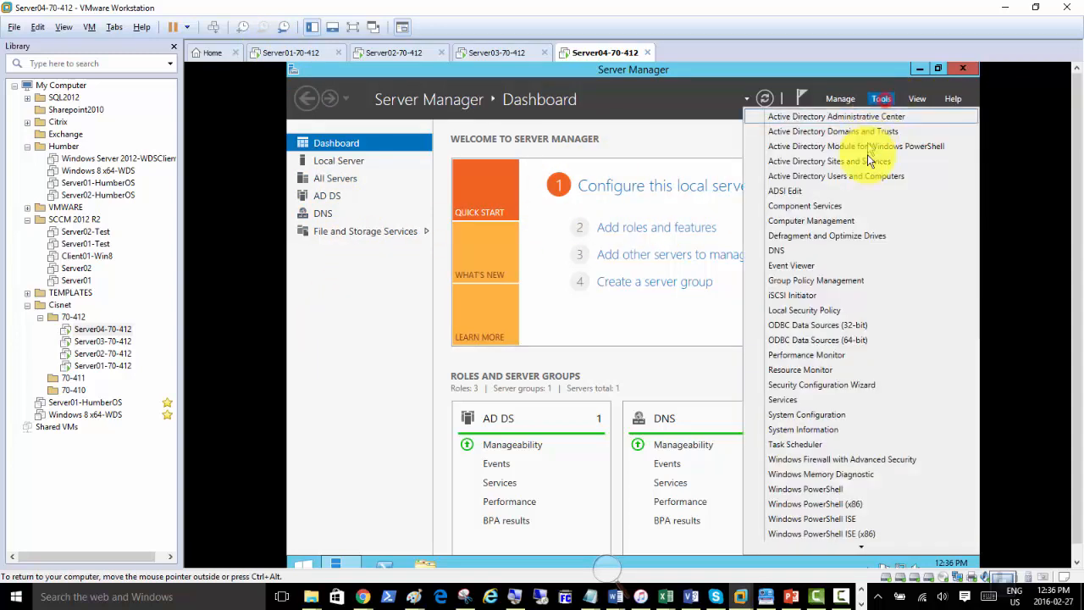
left_click(823, 176)
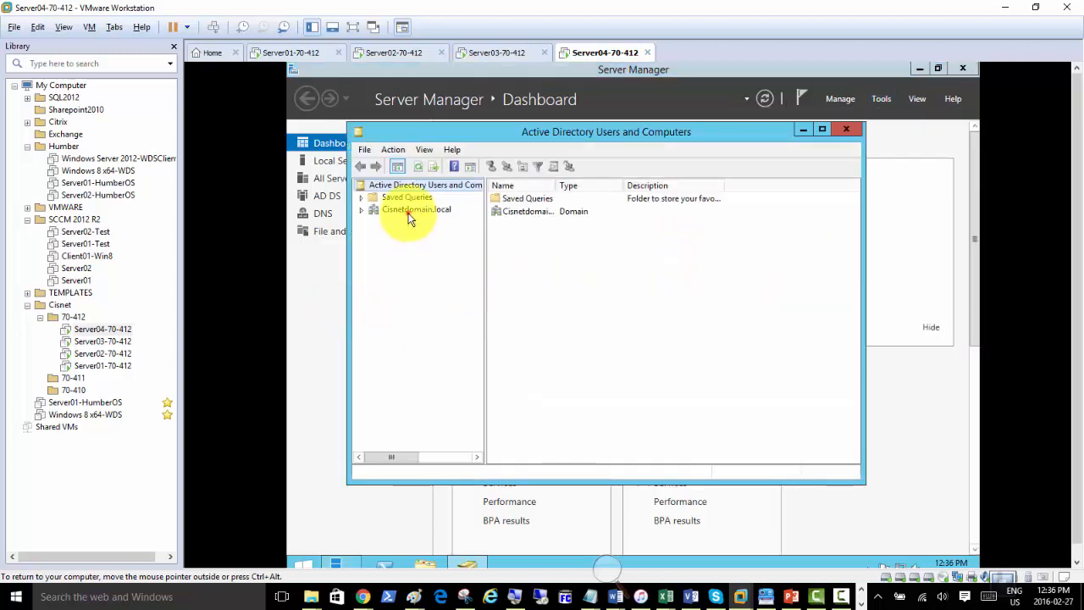
left_click(408, 214)
double_click(498, 132)
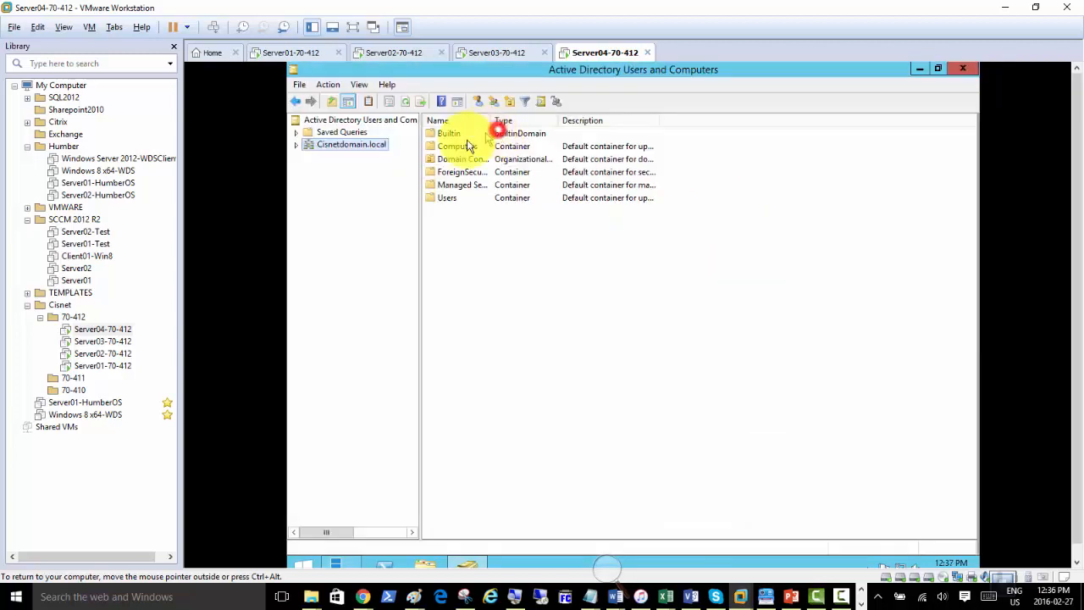
double_click(343, 147)
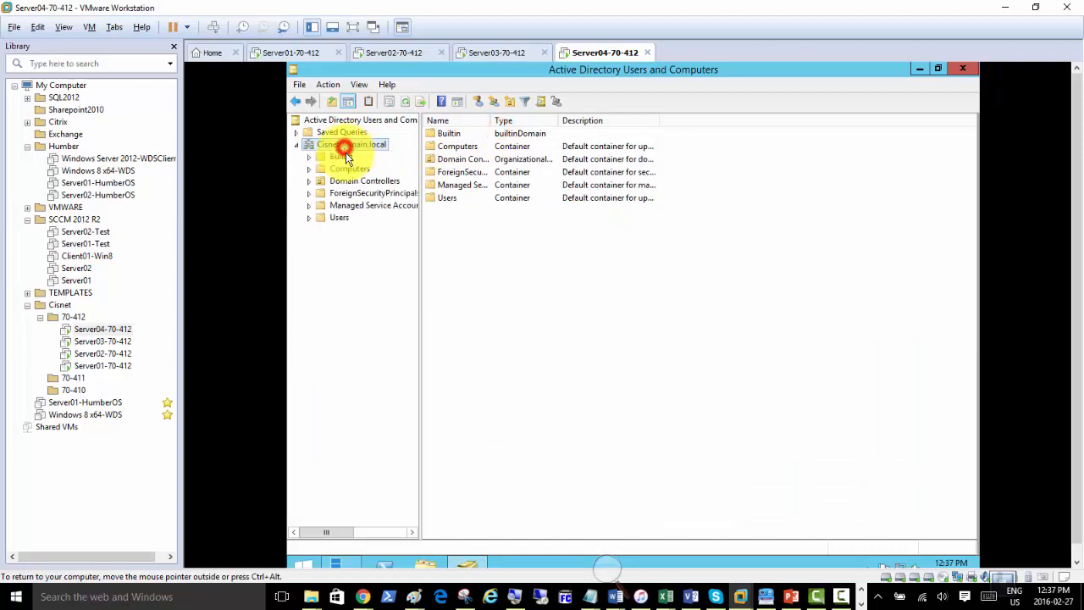
Bring up the context menu for the Cisnetdomain.local domain rather than the Users container.
left_click(343, 221)
right_click(345, 220)
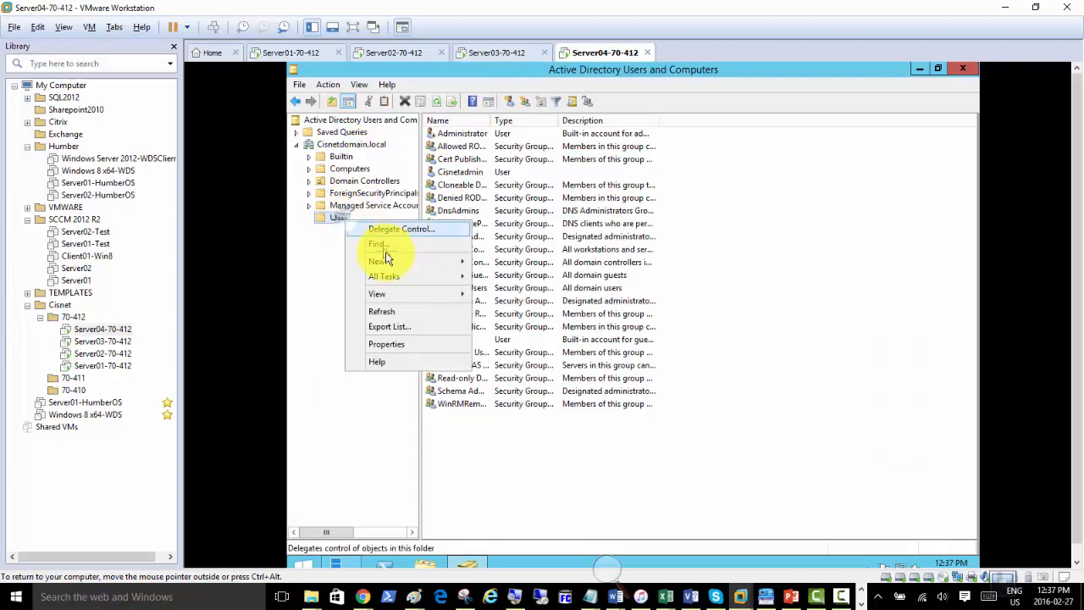
mouse_move(432, 261)
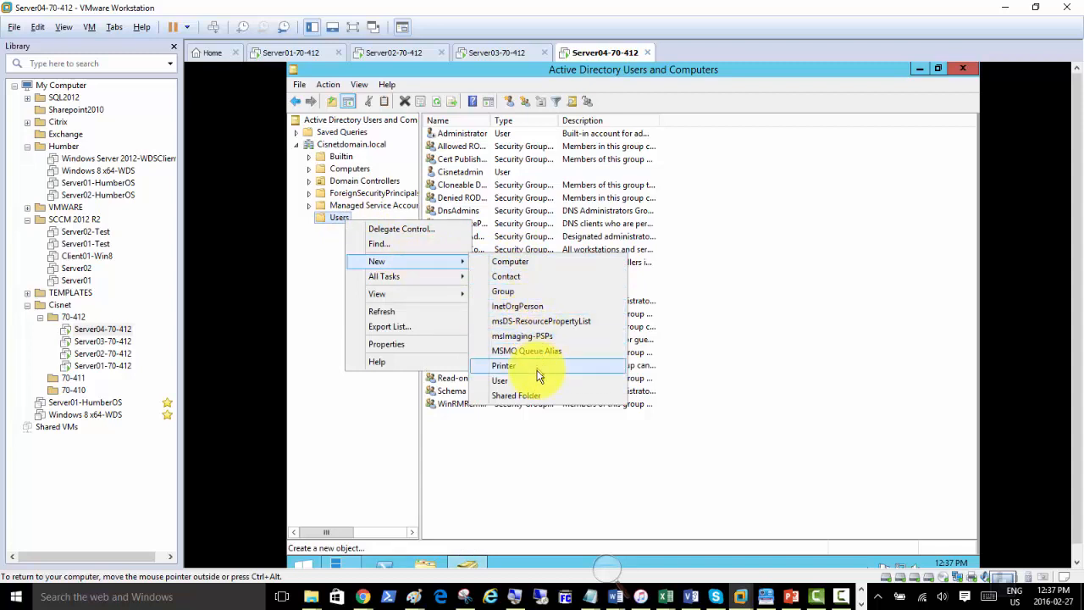
left_click(349, 144)
right_click(349, 145)
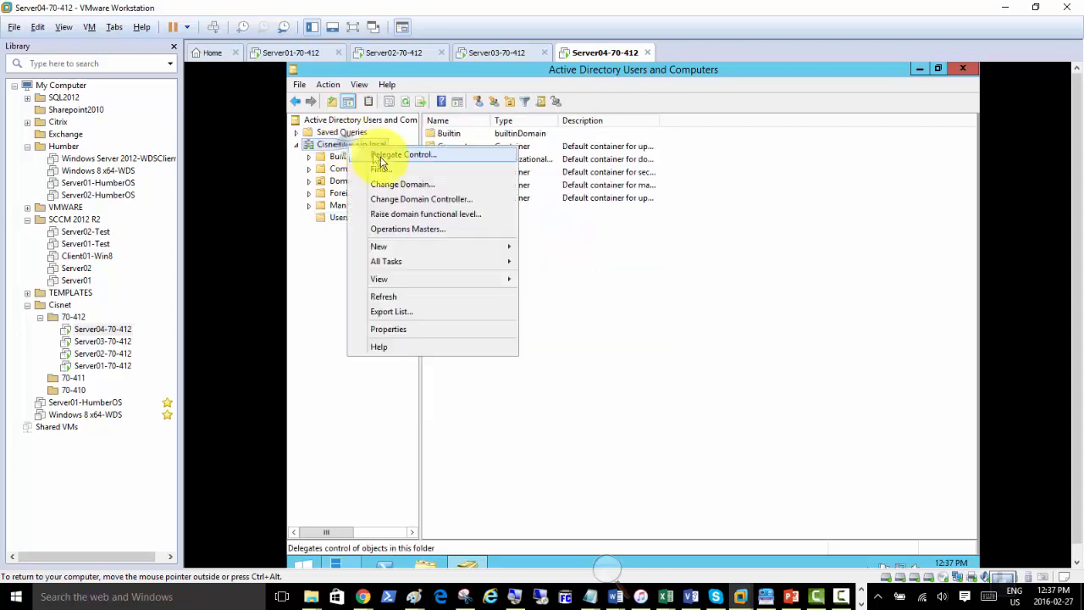
Create an organizational unit named Accounts in Cisnetdomain.local, then return to Server01's Server Manager.
mouse_move(471, 252)
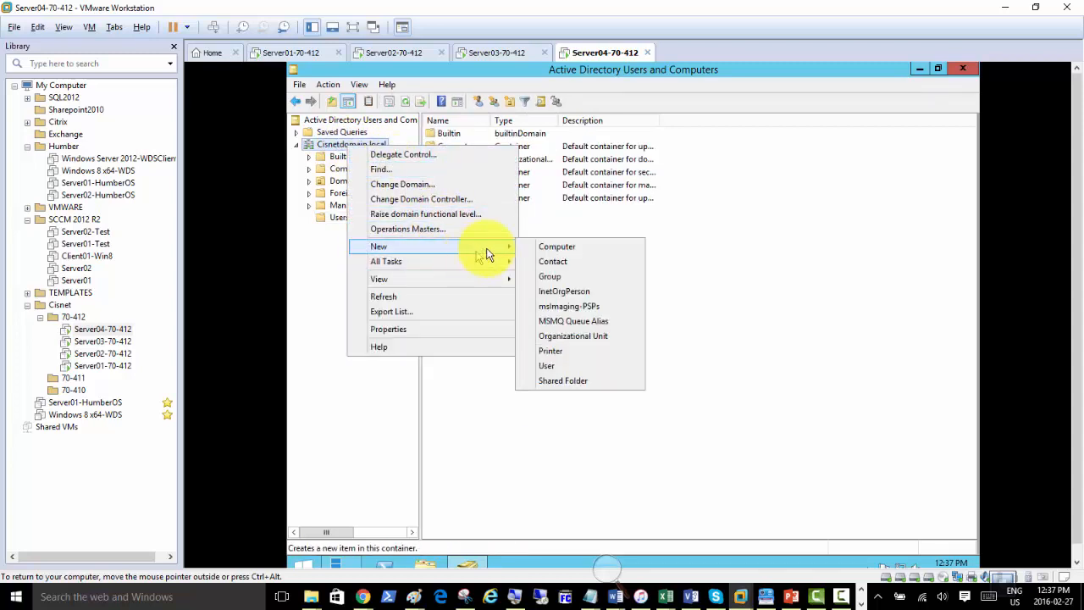
left_click(570, 336)
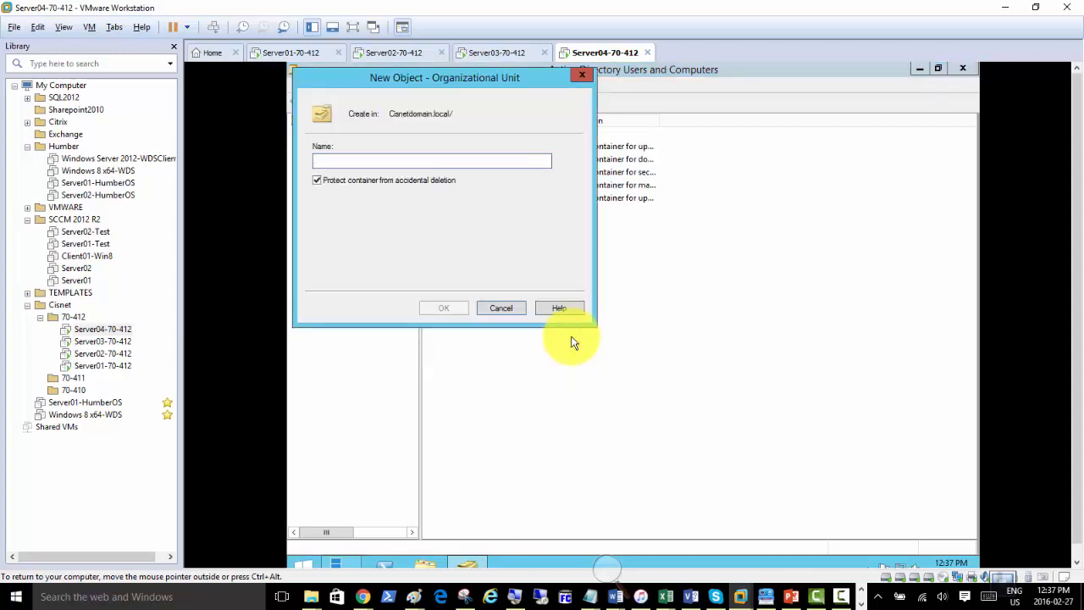
type("Accounts")
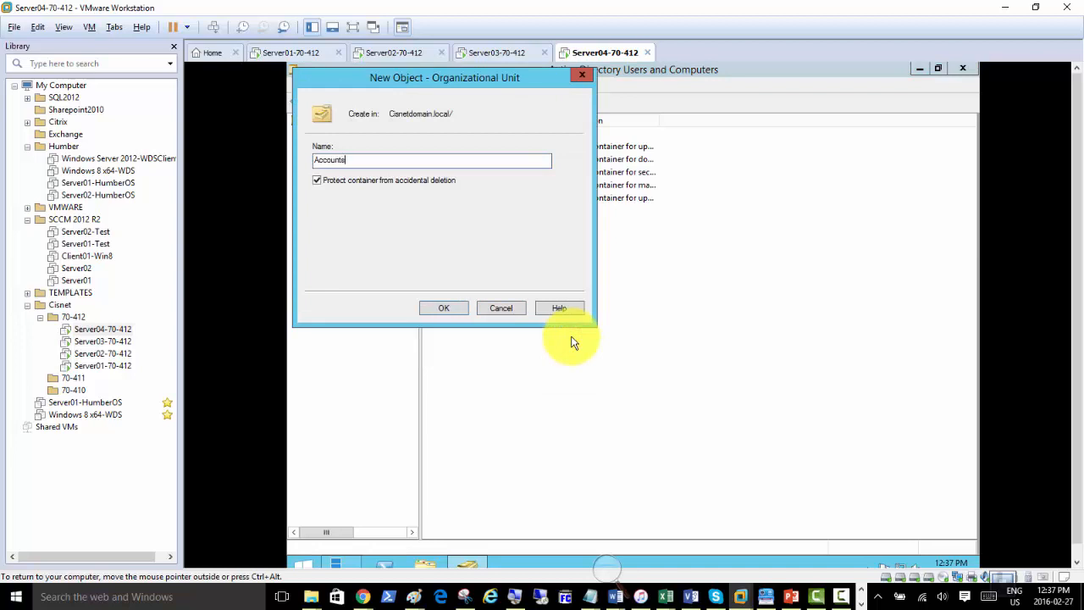
left_click(440, 308)
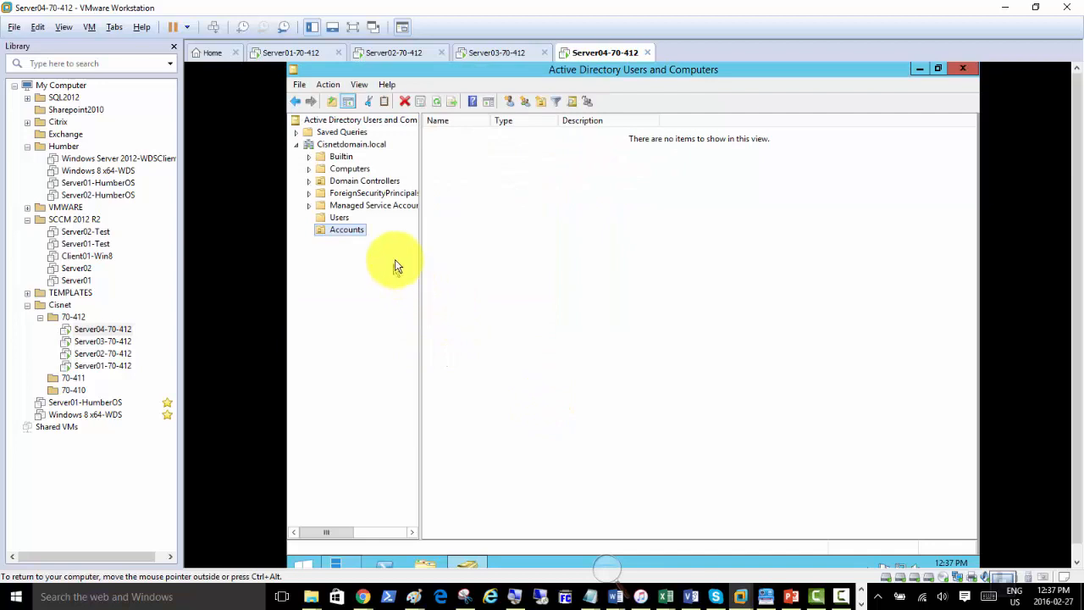
left_click(273, 52)
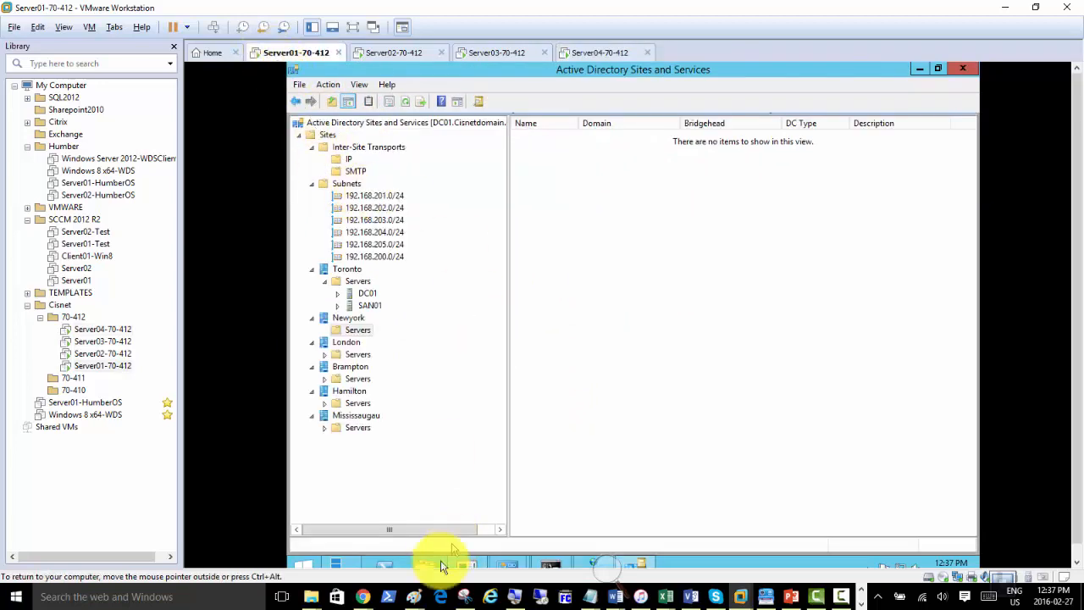
left_click(918, 67)
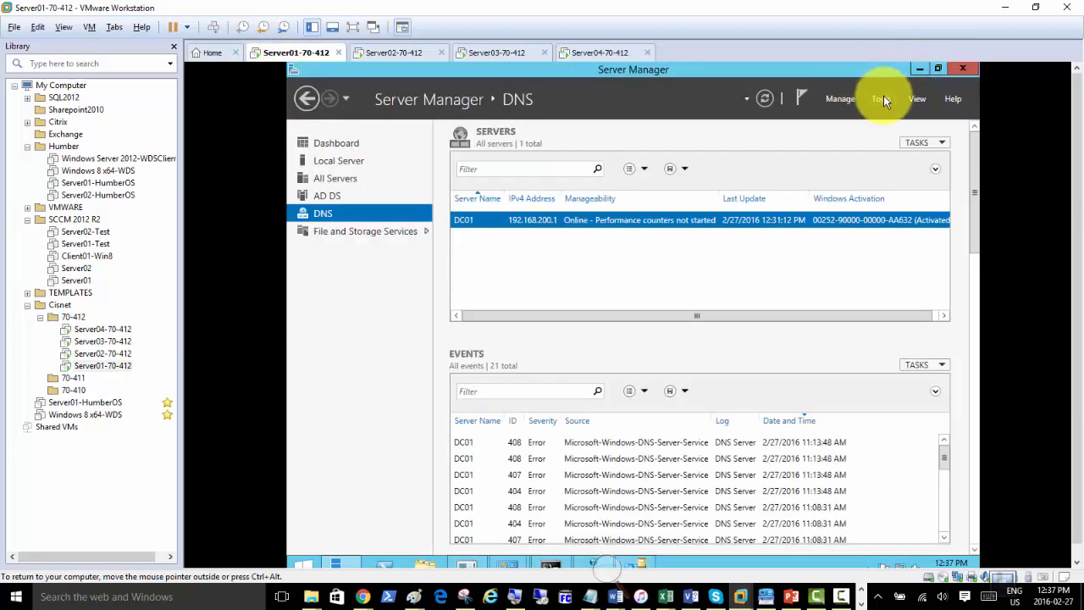
Open ADUC on Server01, refresh Cisnetdomain.local, and view the replicated Accounts OU.
left_click(881, 99)
left_click(835, 176)
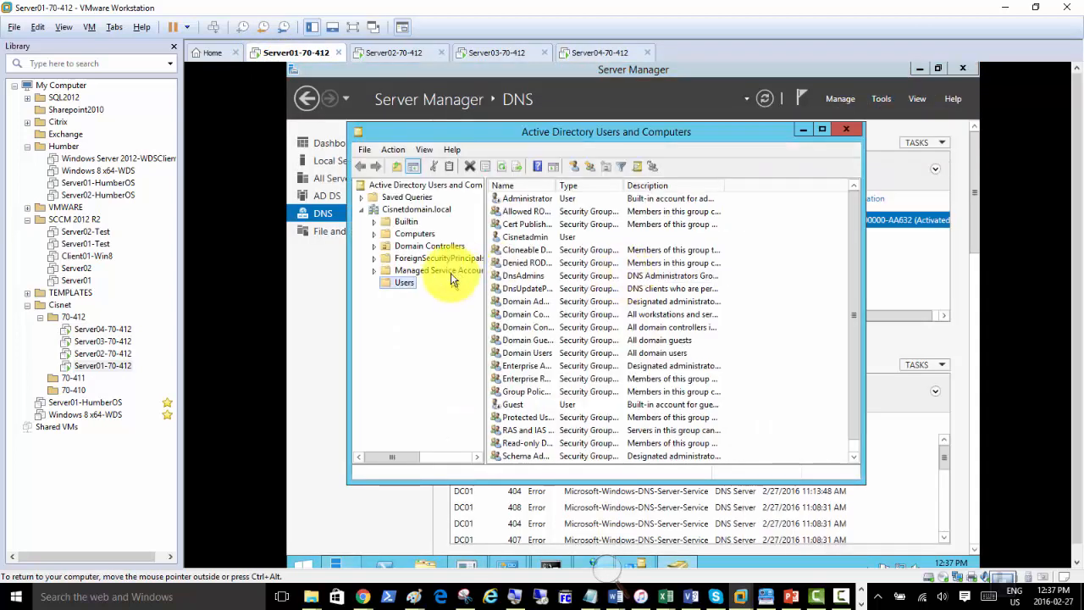
left_click(426, 209)
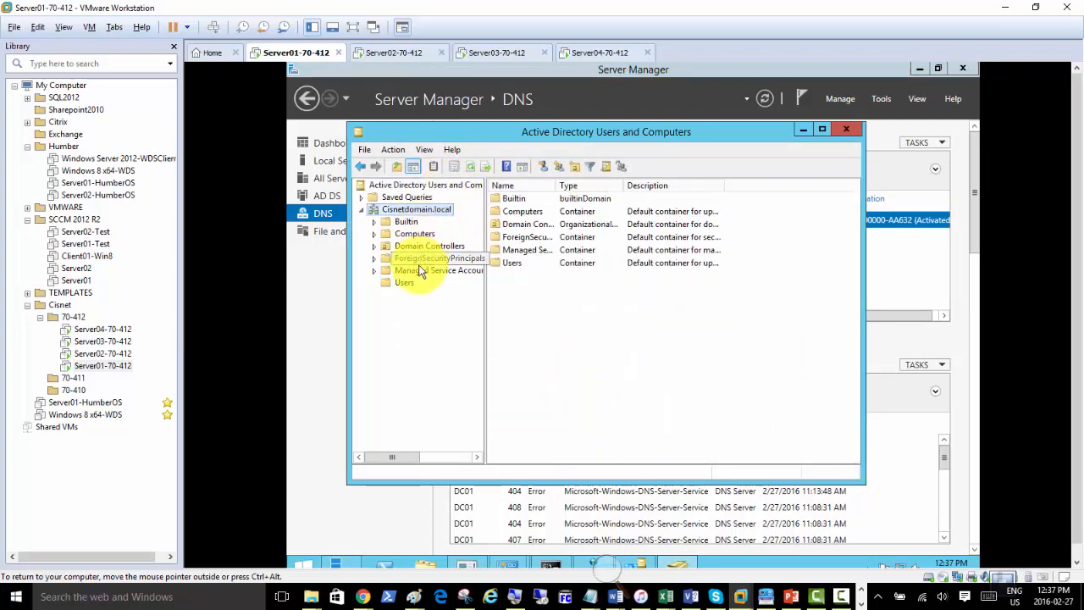
right_click(419, 210)
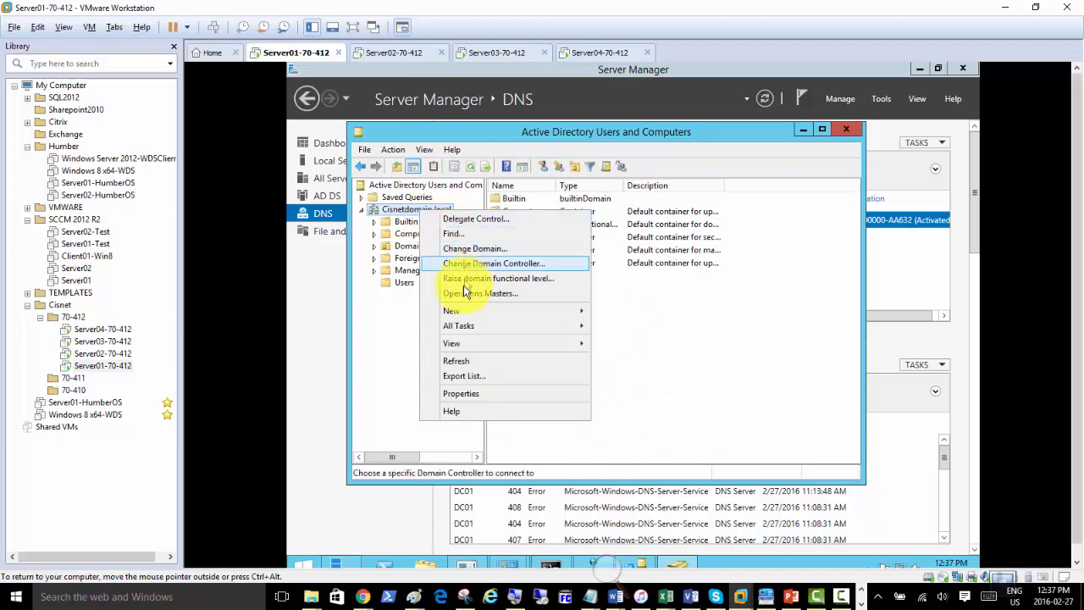
left_click(472, 363)
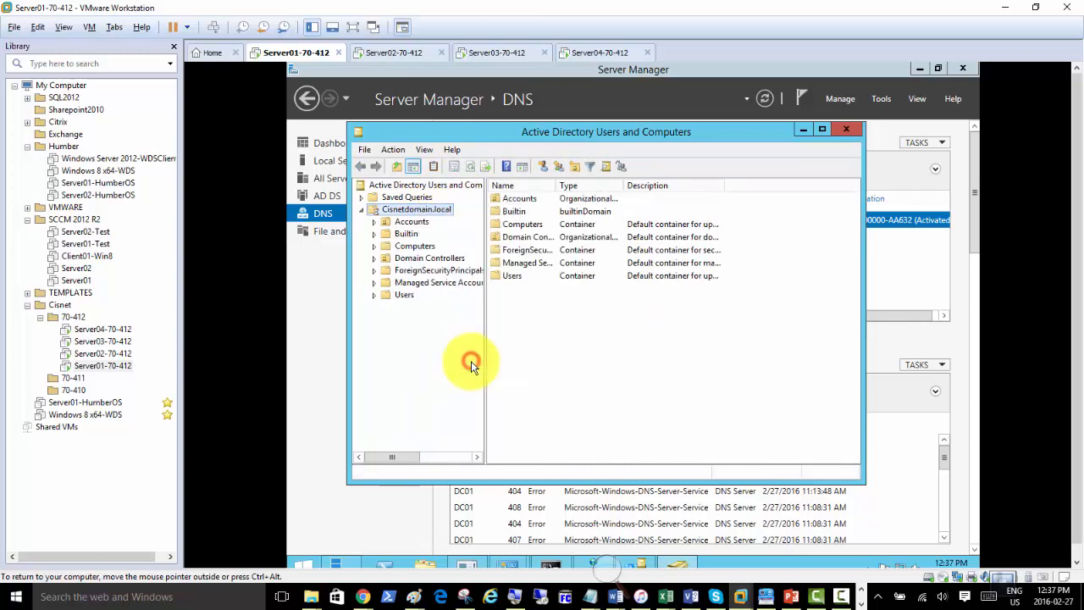
left_click(411, 222)
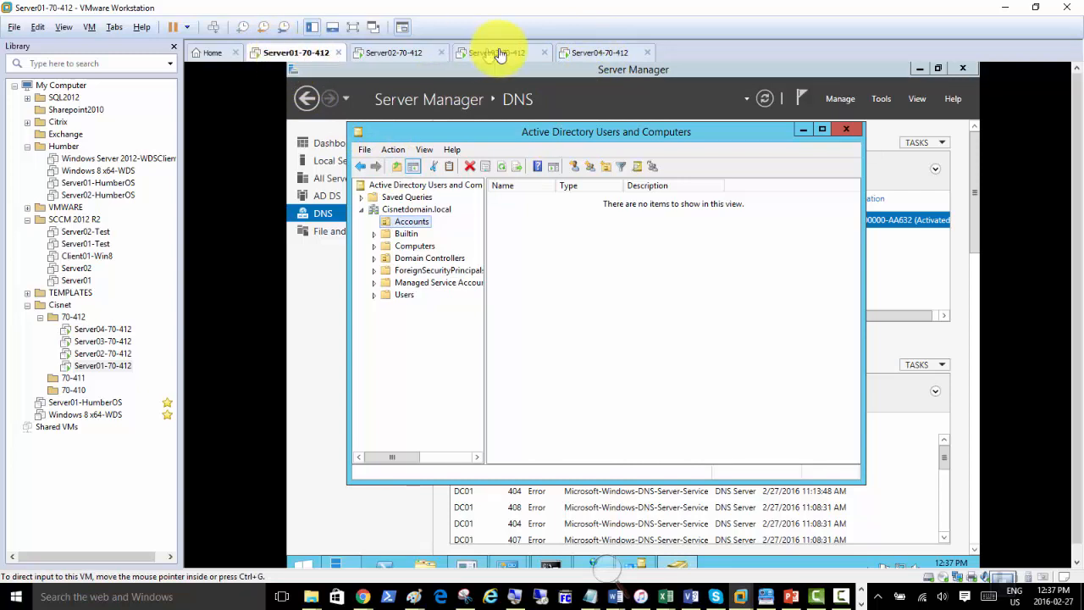
Create a new organizational unit named Management under Cisnetdomain.local on Server01.
right_click(405, 209)
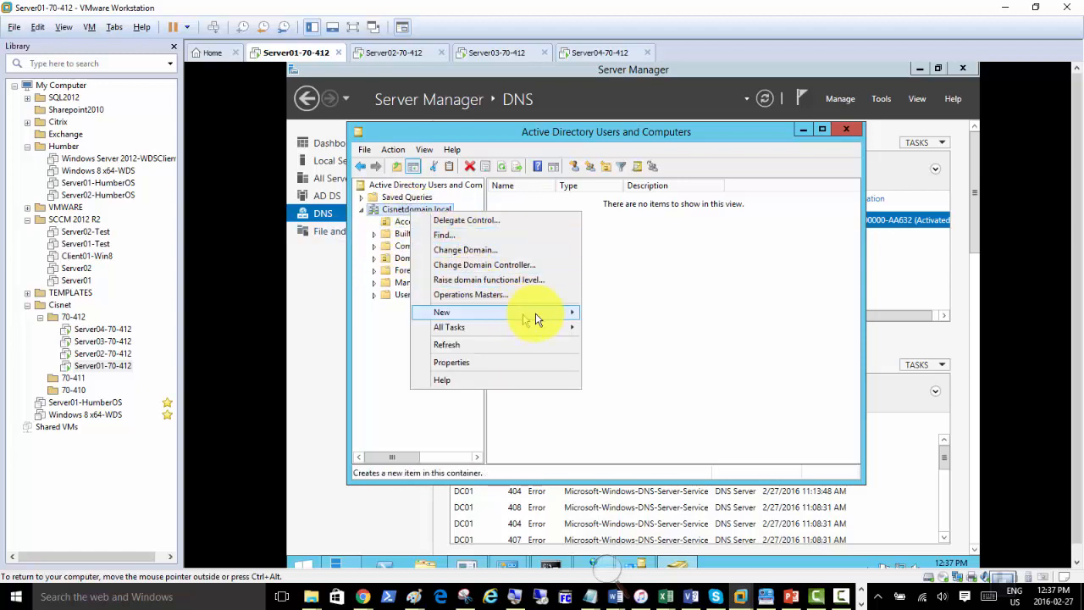
mouse_move(538, 314)
left_click(639, 410)
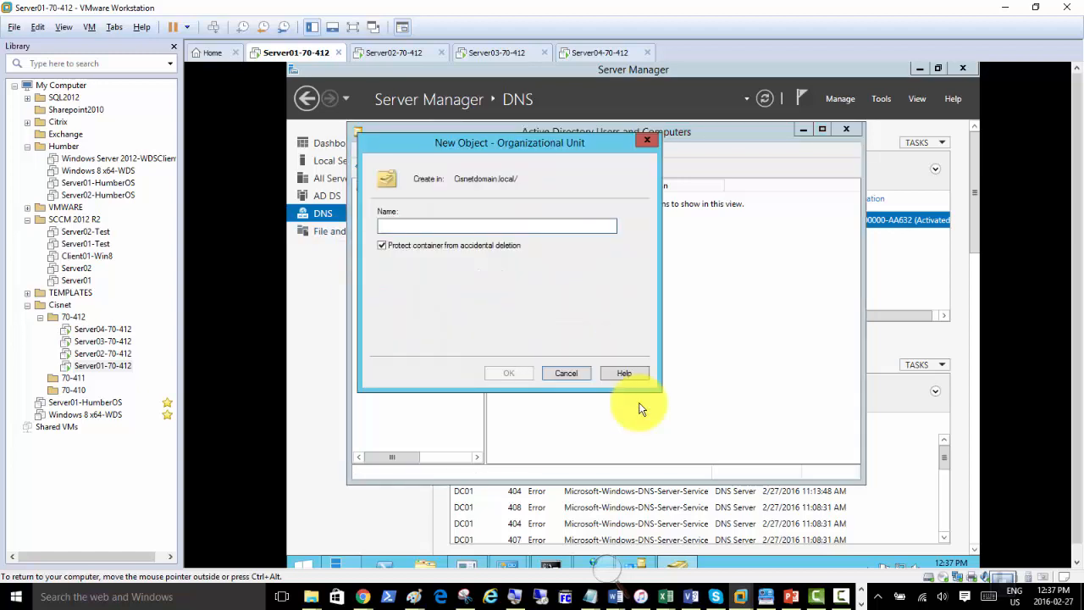
type("Management")
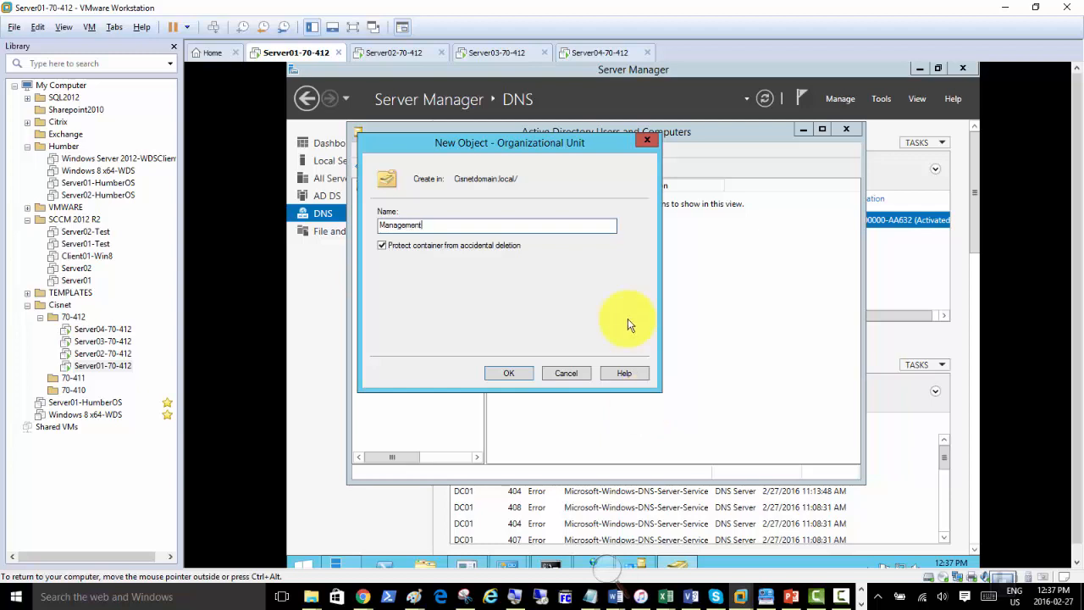
left_click(511, 375)
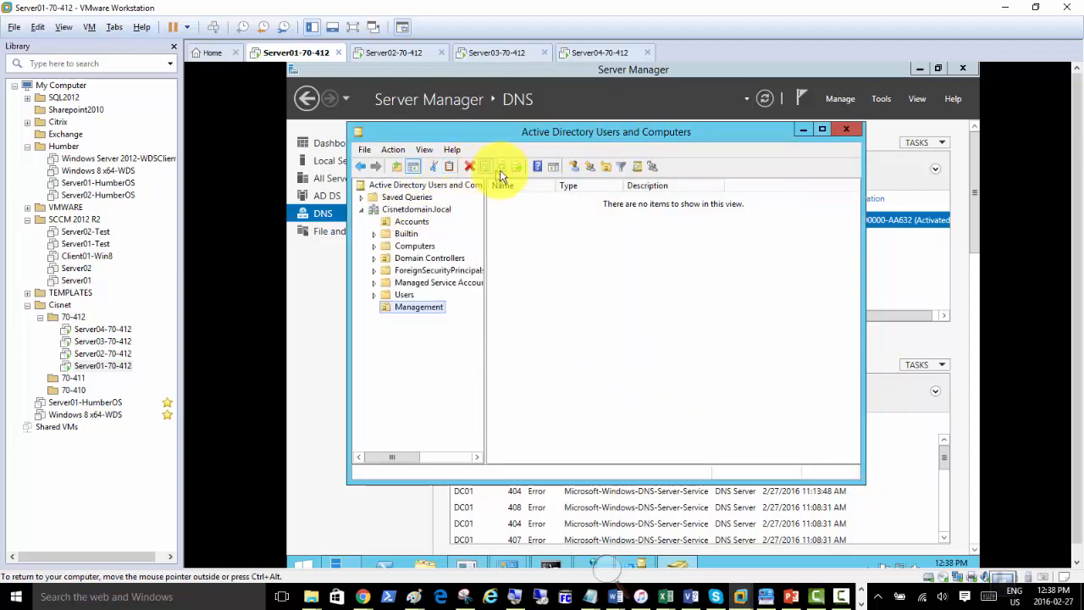
left_click(585, 52)
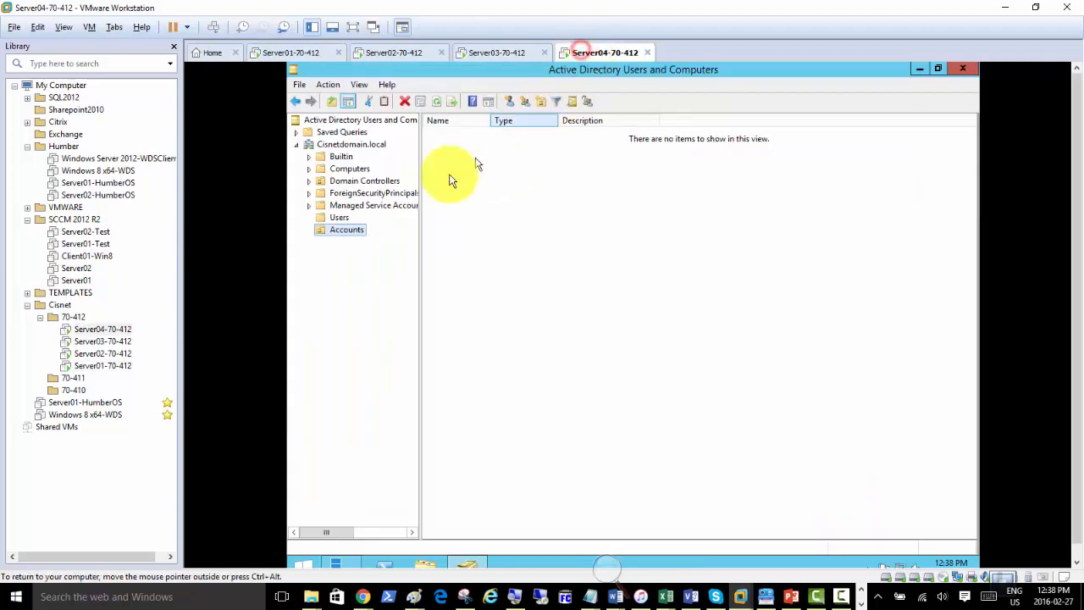
right_click(351, 144)
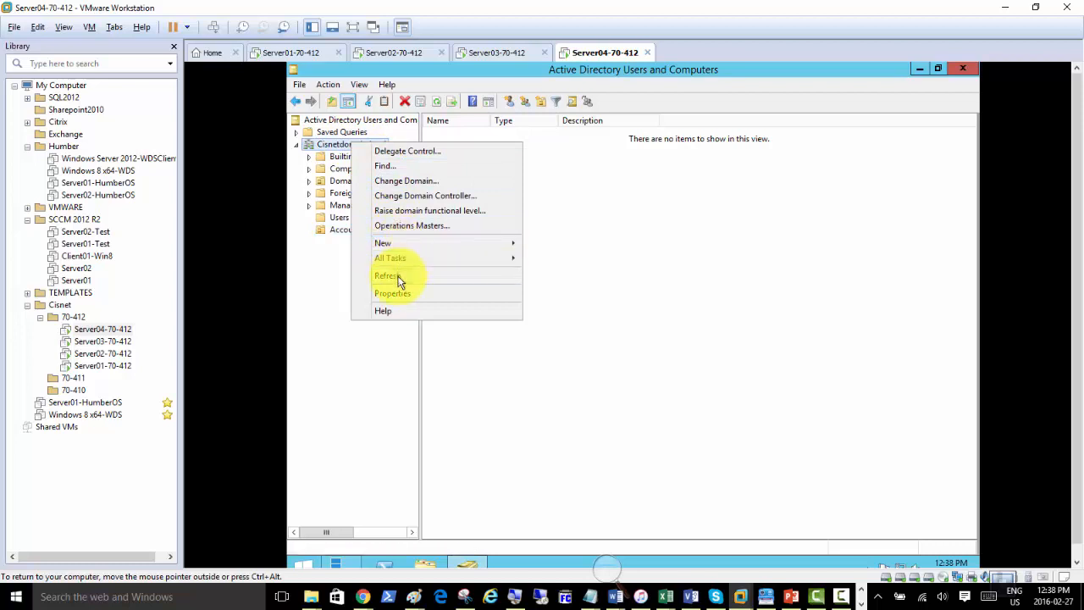
left_click(398, 275)
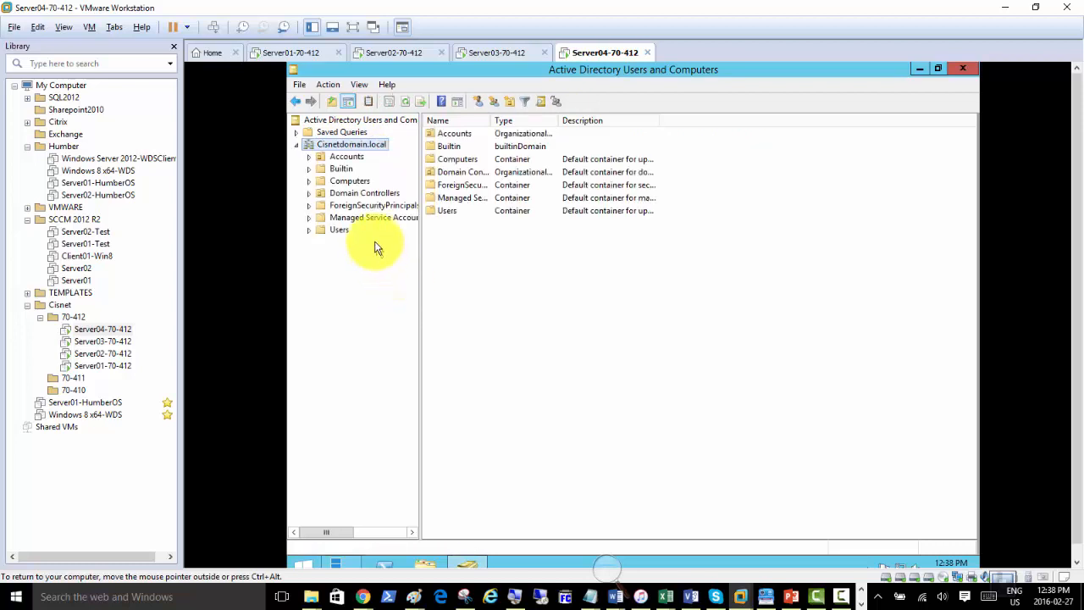
left_click(290, 53)
right_click(413, 210)
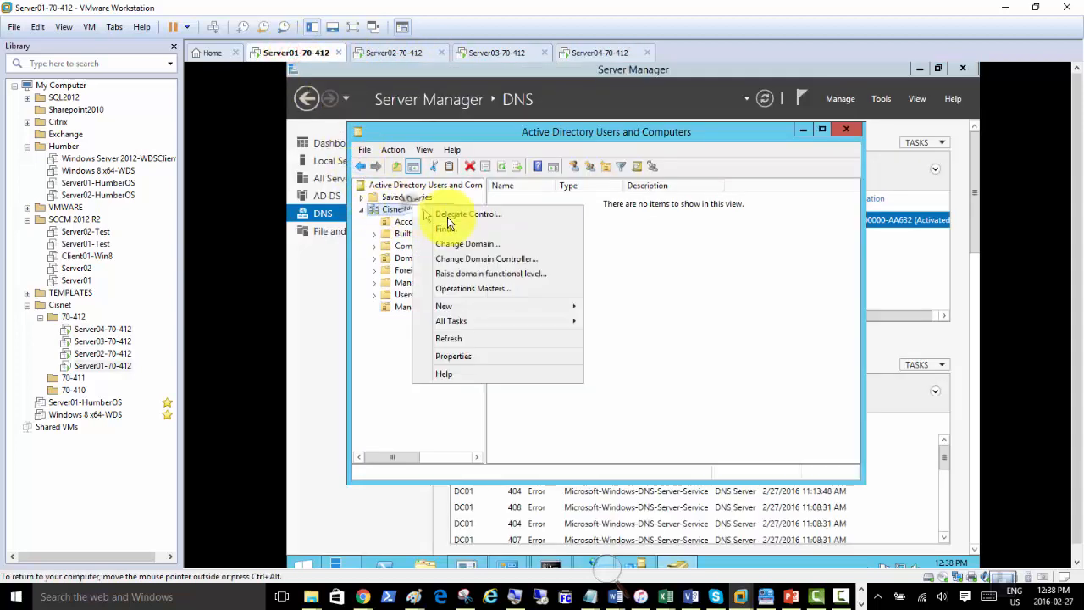
left_click(458, 342)
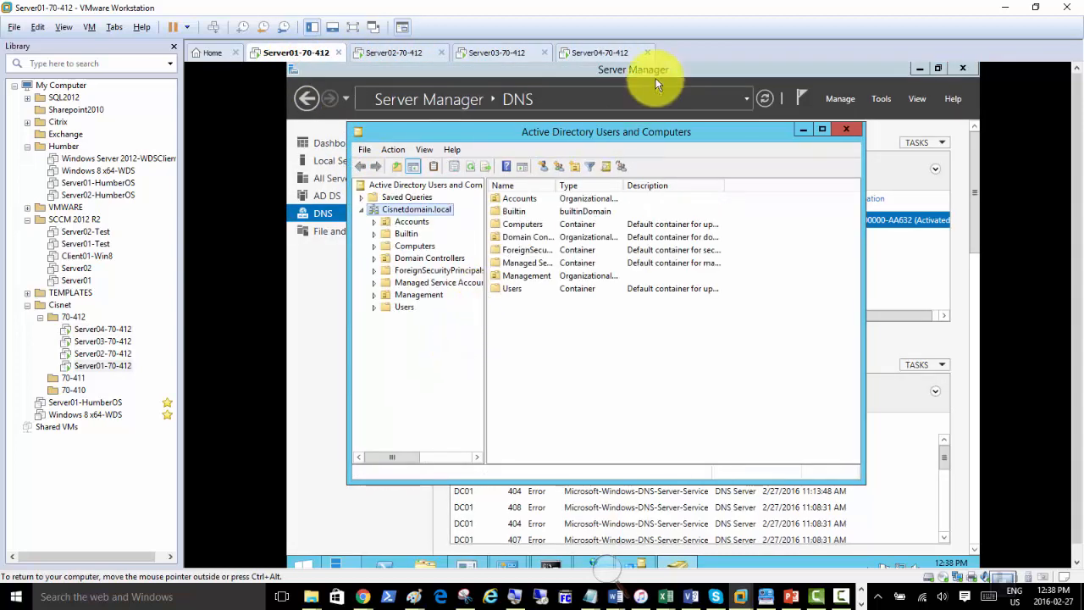
left_click(593, 51)
right_click(349, 146)
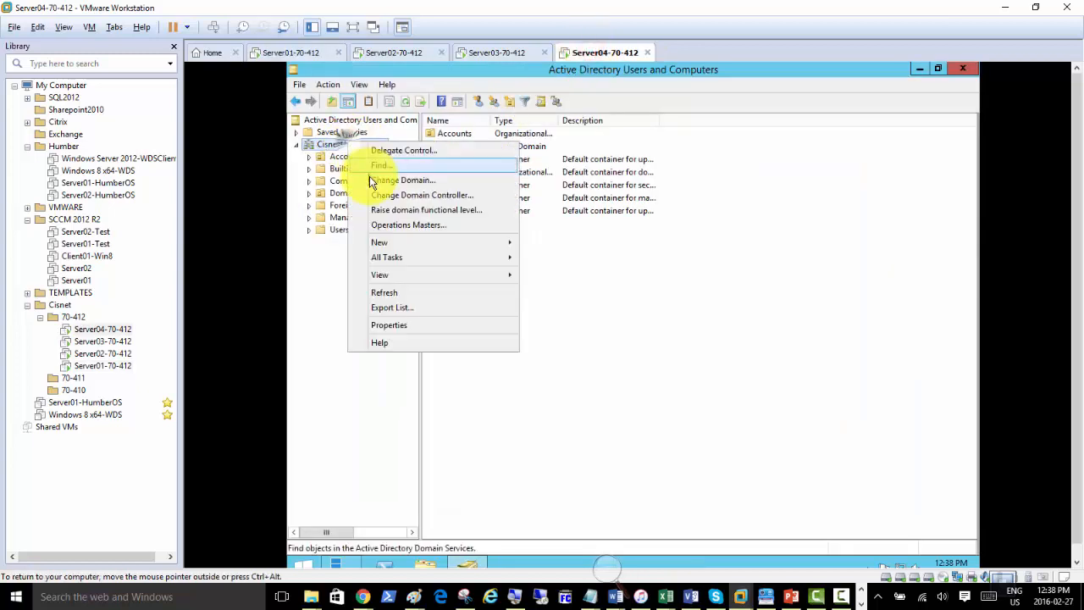
left_click(393, 292)
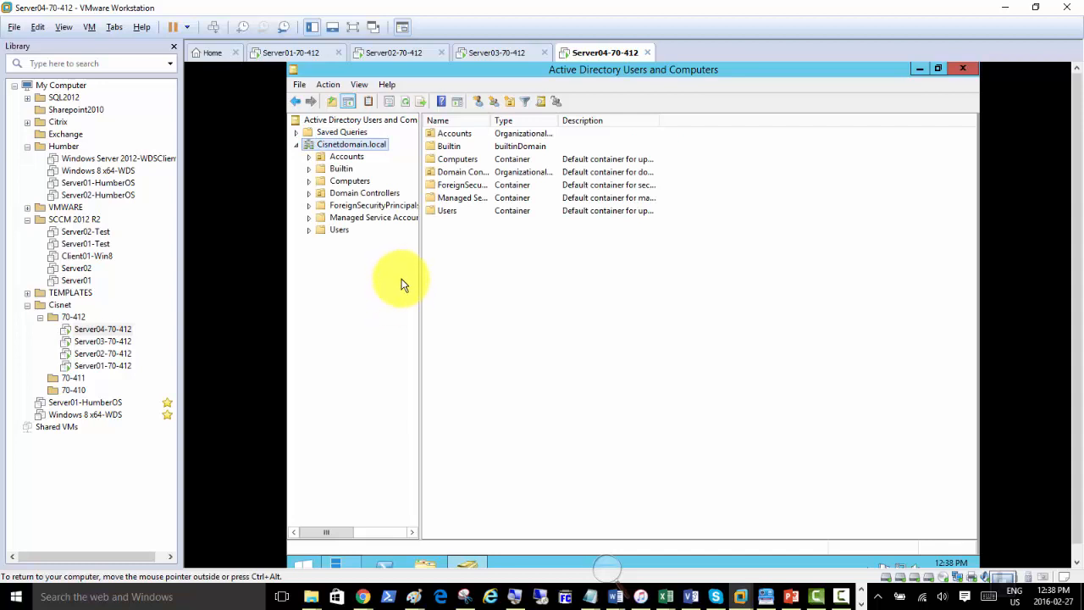
left_click(274, 54)
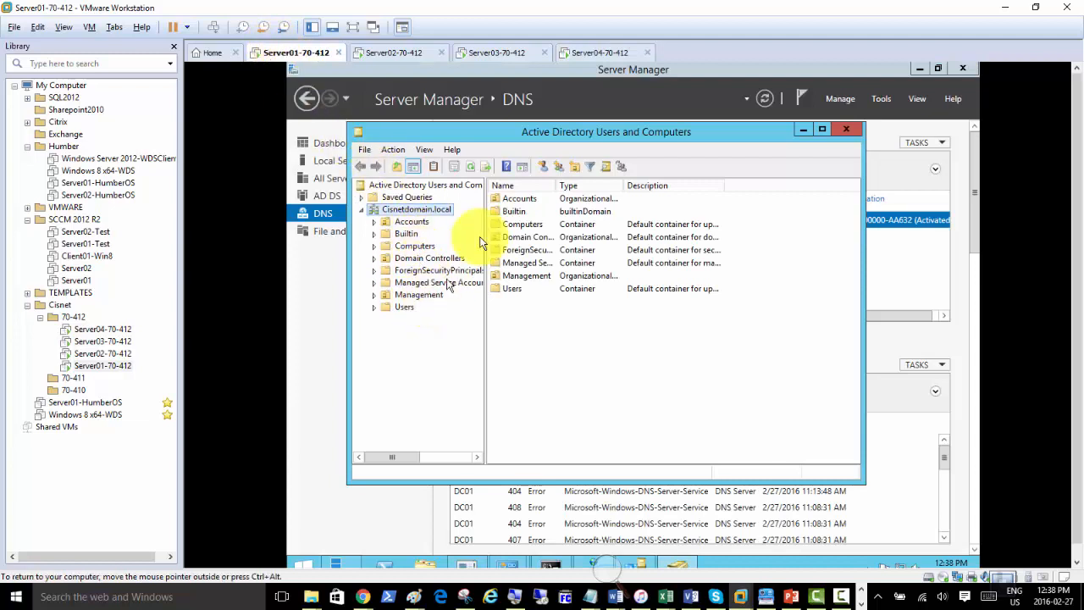
left_click(590, 52)
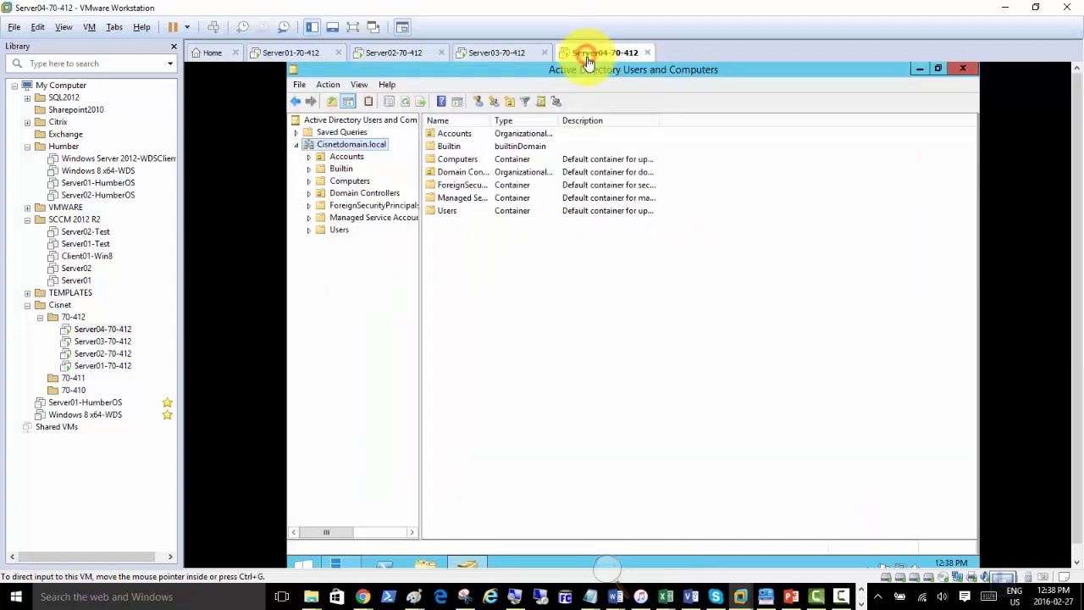
right_click(344, 147)
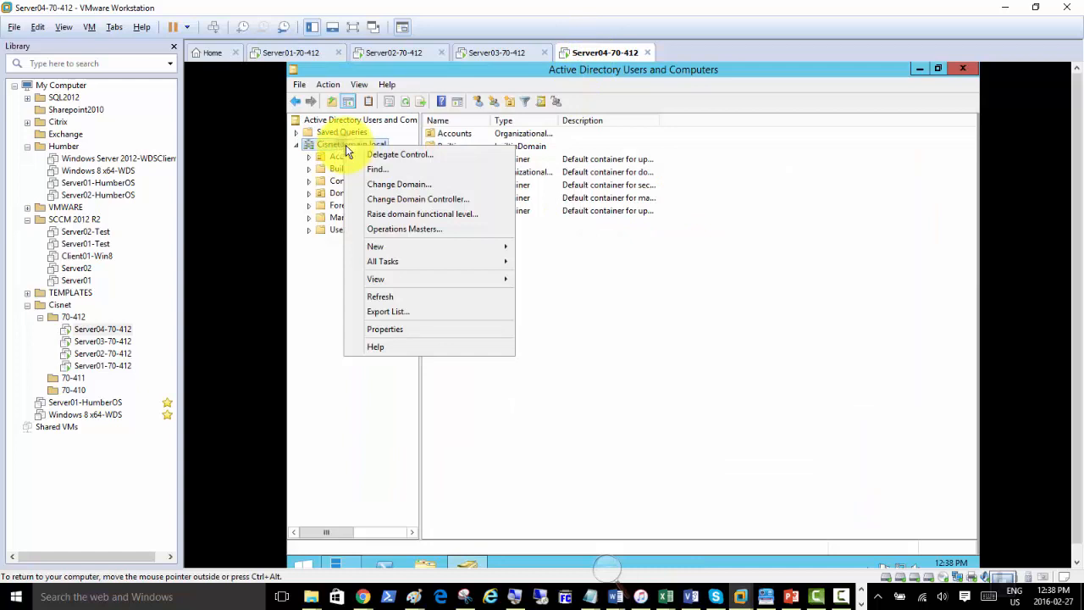
left_click(399, 298)
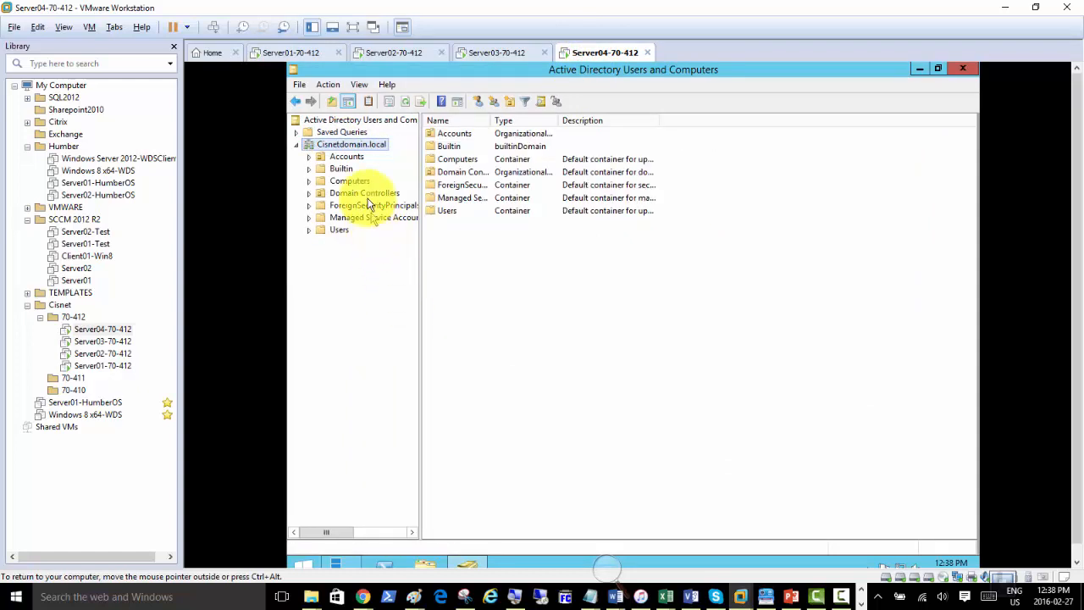
right_click(333, 143)
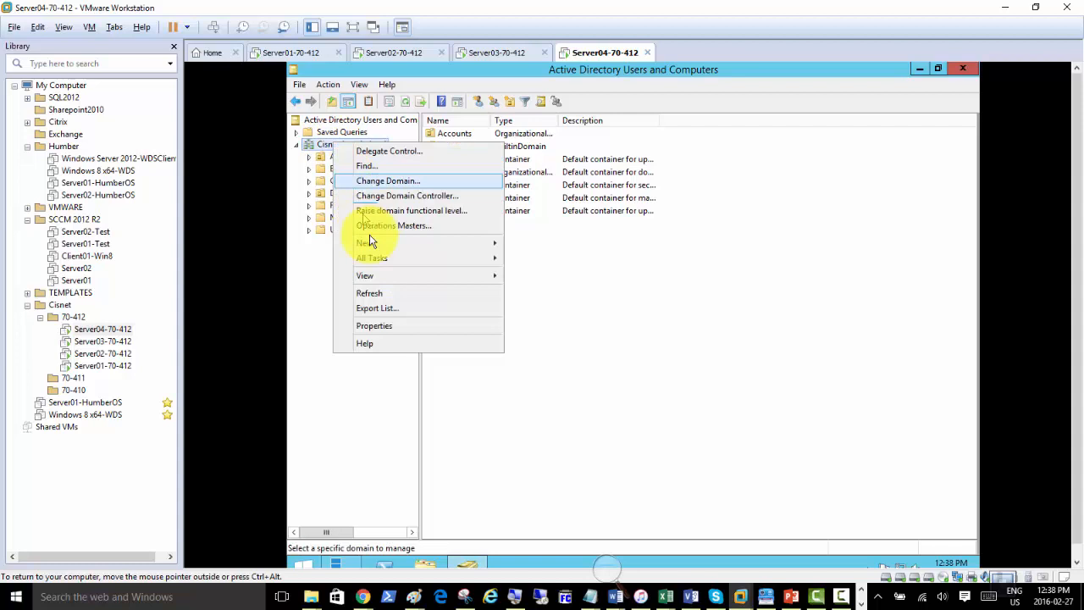
left_click(379, 294)
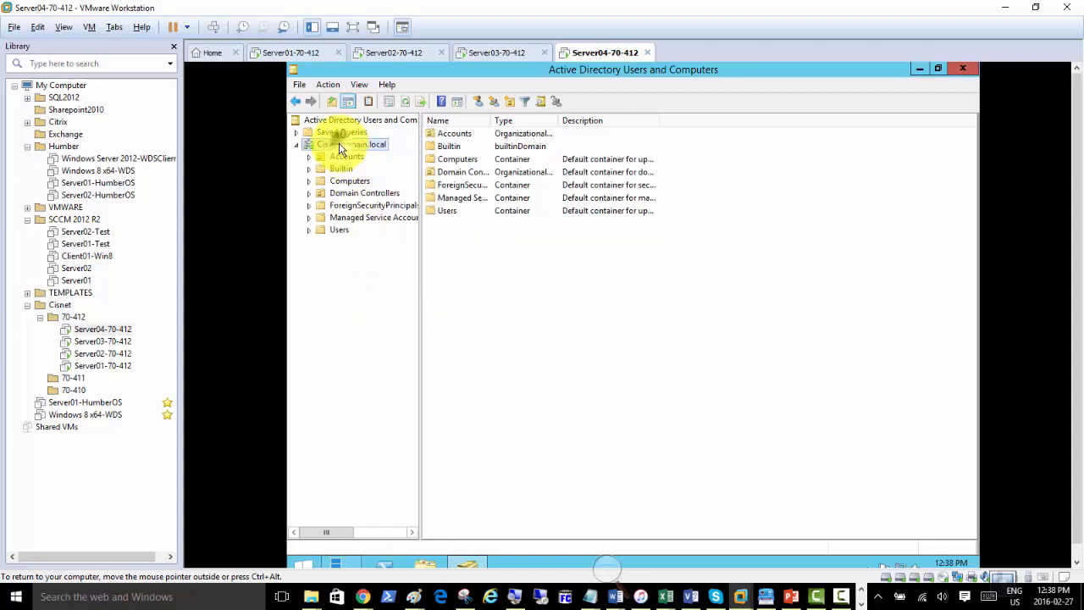
right_click(337, 144)
left_click(376, 296)
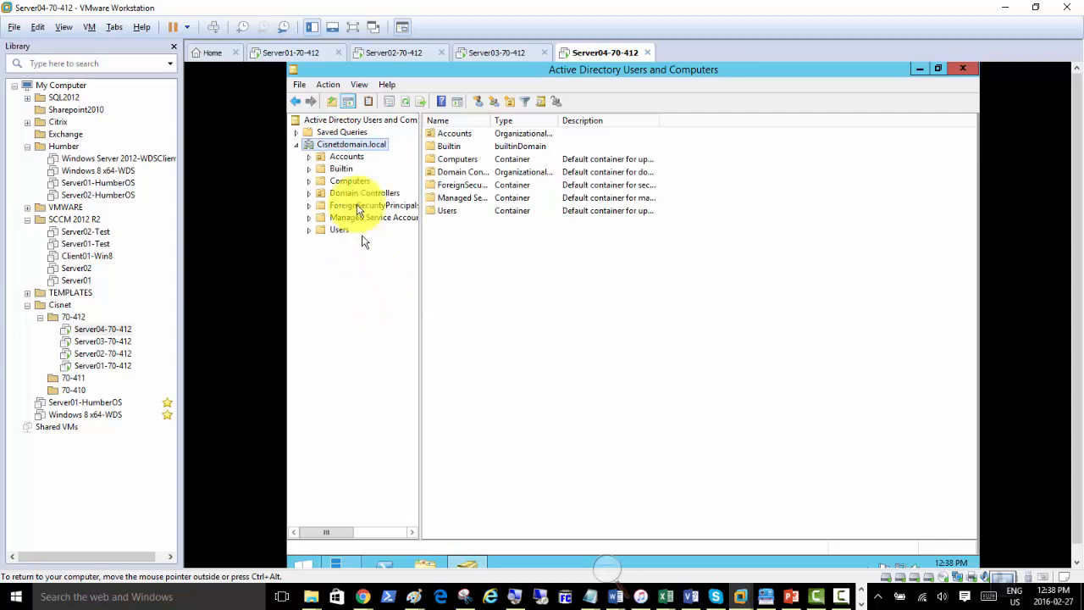
right_click(342, 149)
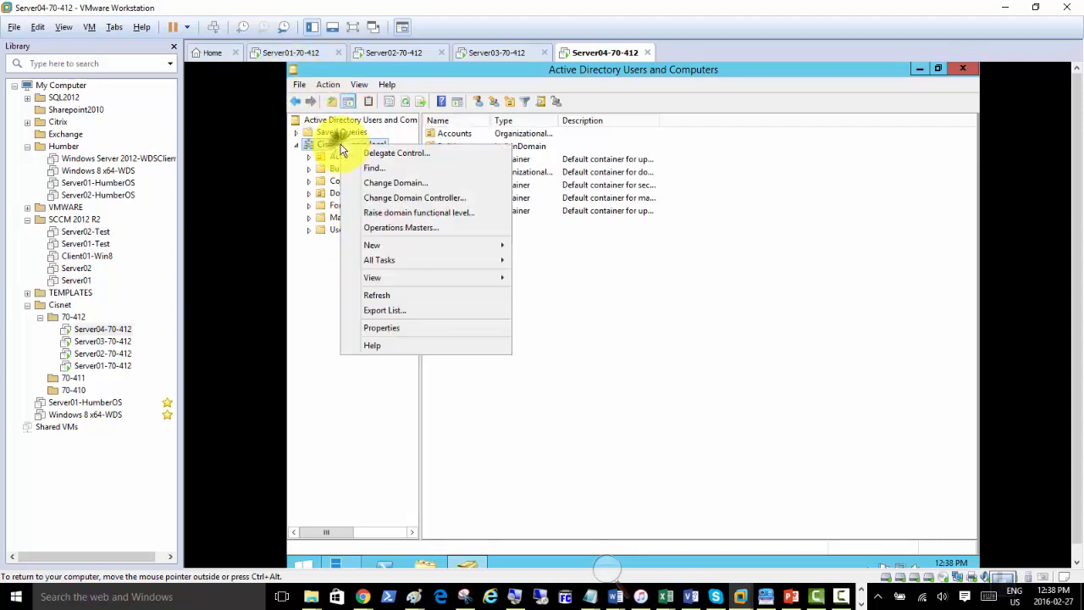
left_click(397, 294)
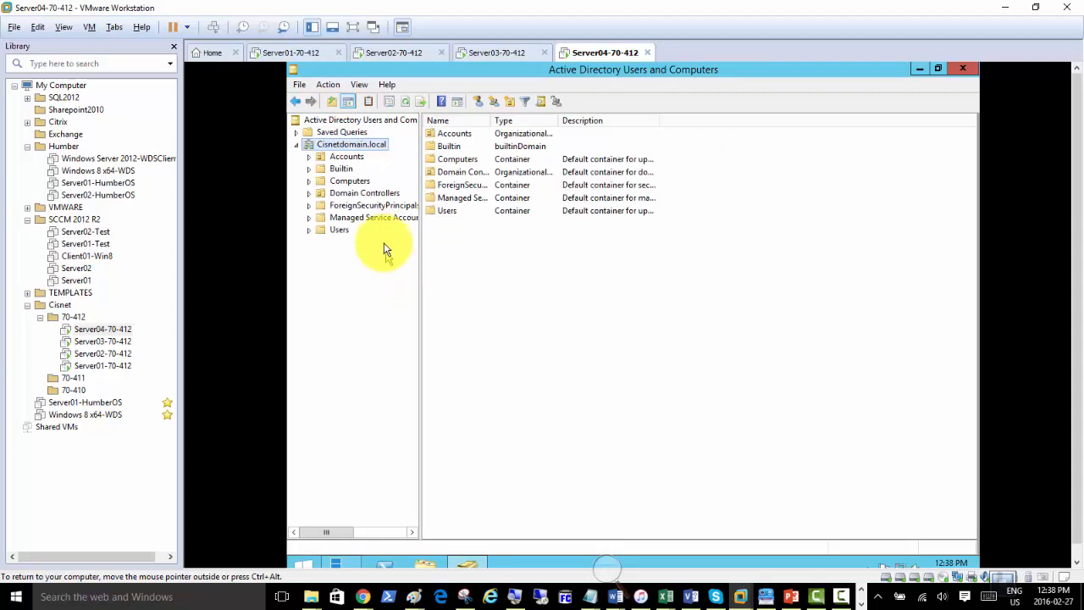
right_click(352, 150)
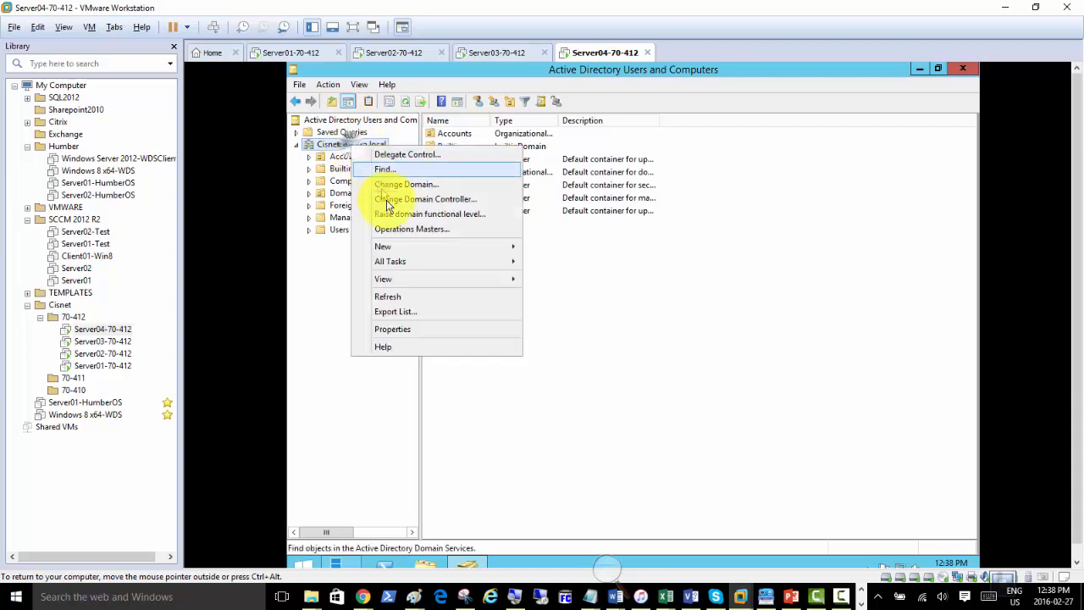
left_click(397, 294)
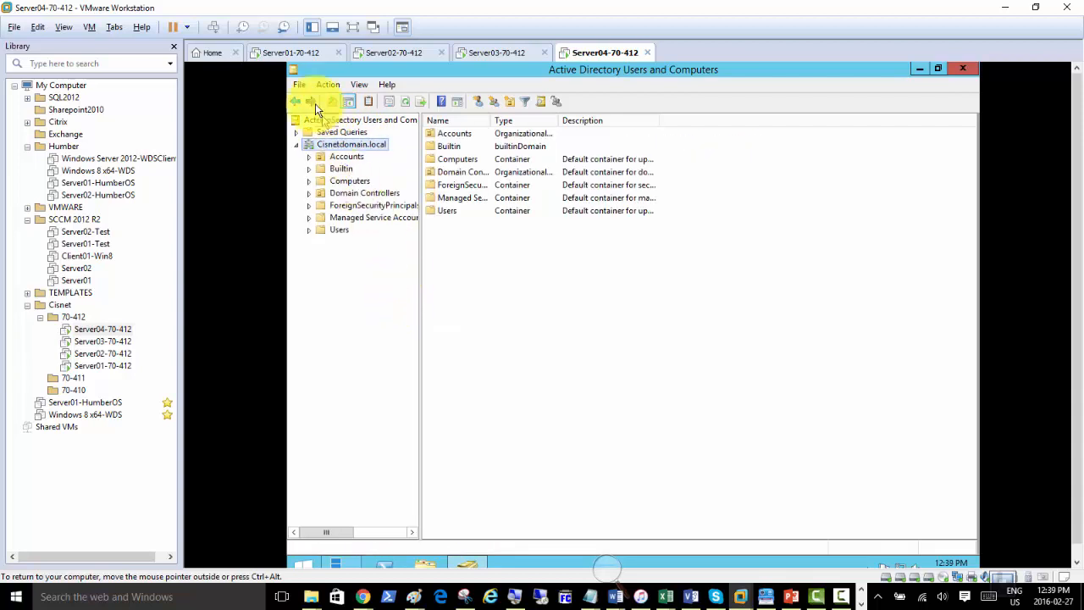
left_click(282, 54)
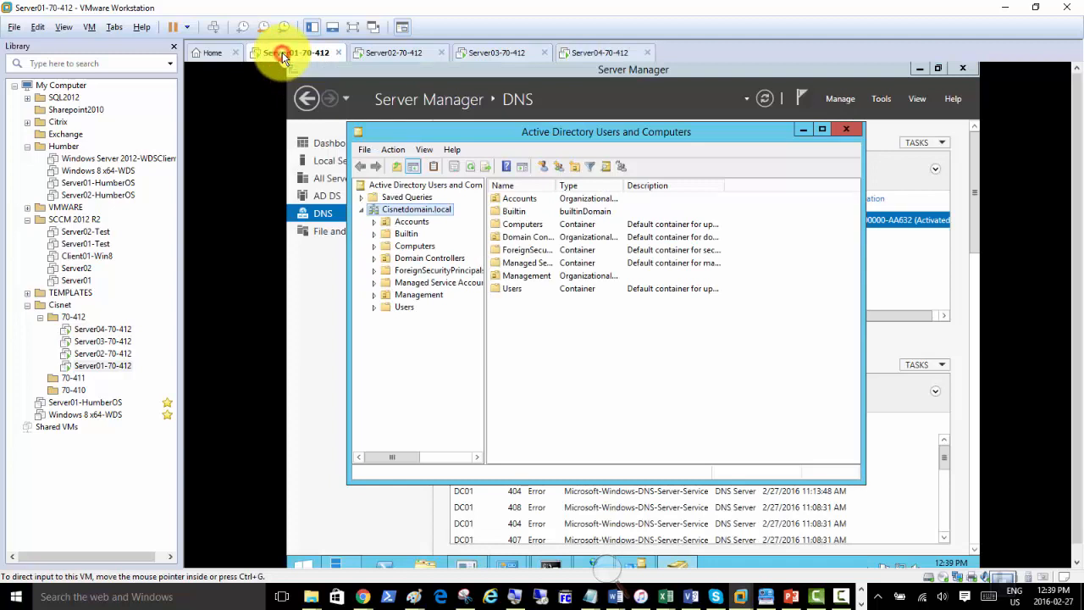
right_click(415, 213)
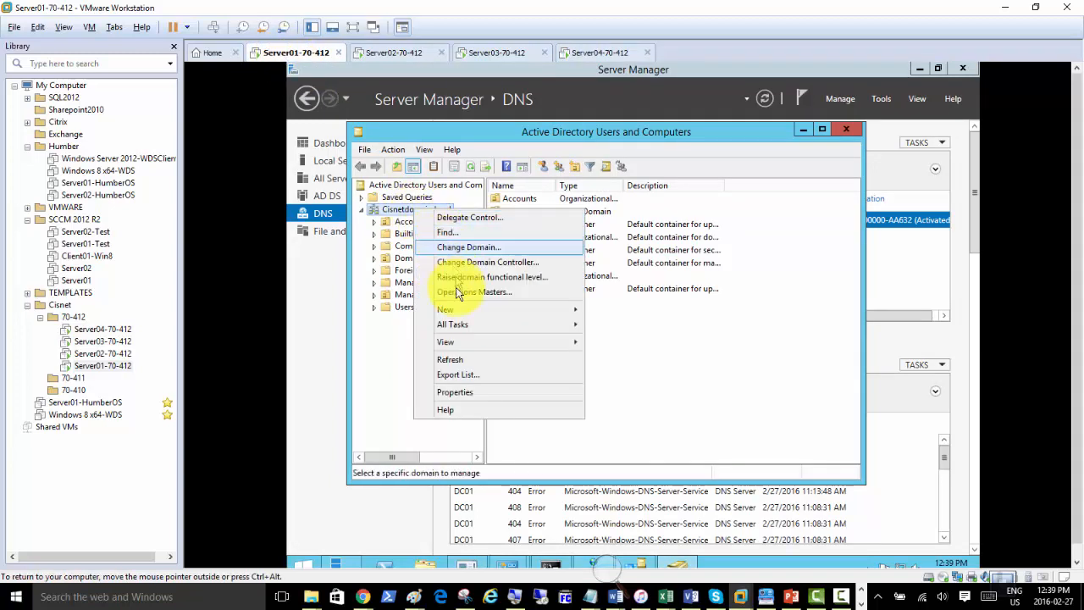
left_click(466, 363)
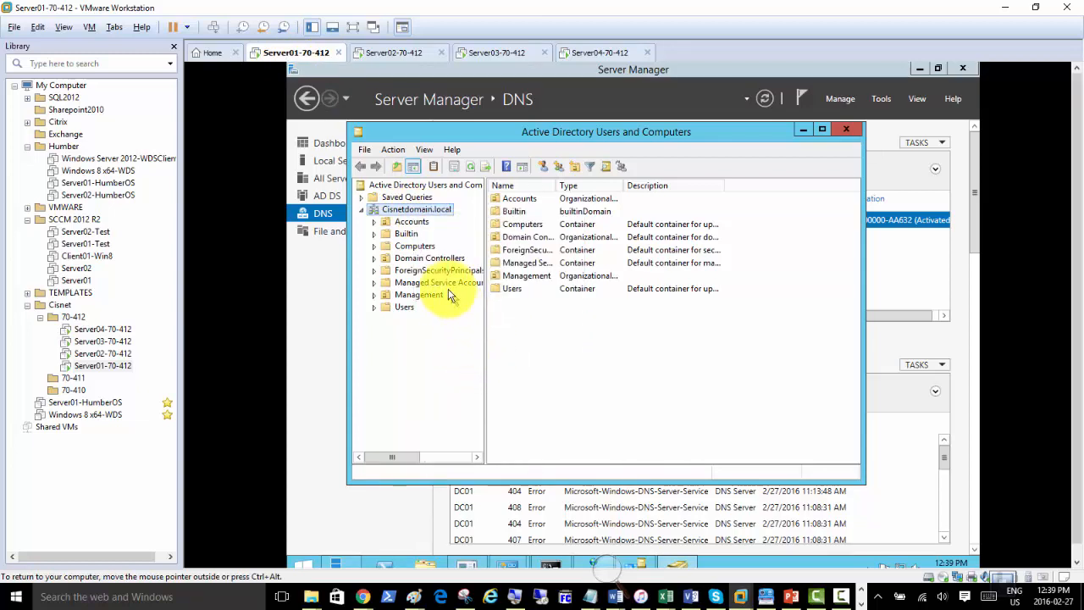
left_click(582, 52)
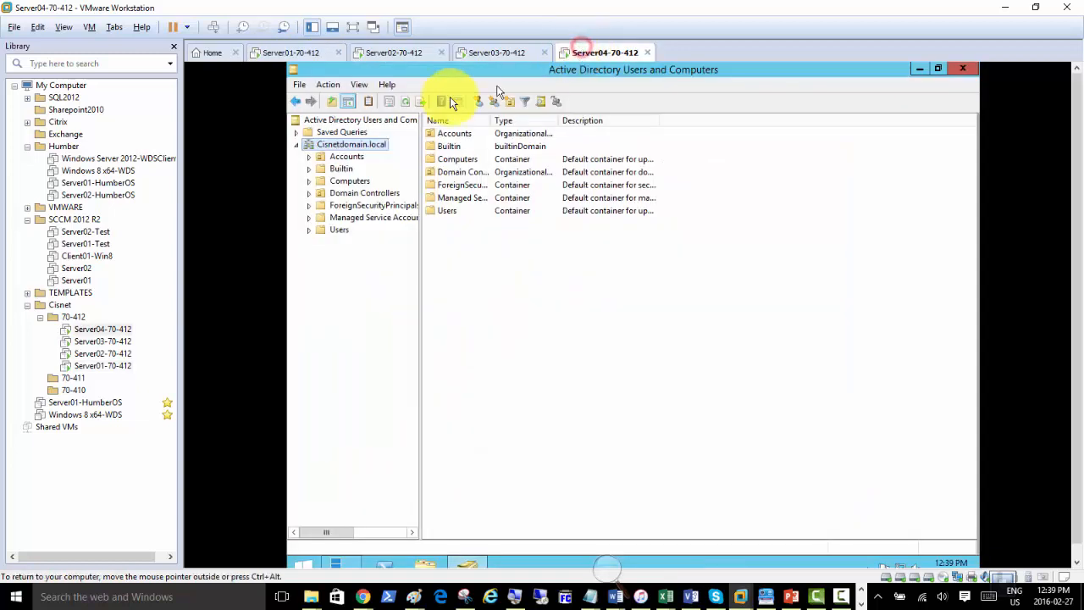
right_click(353, 148)
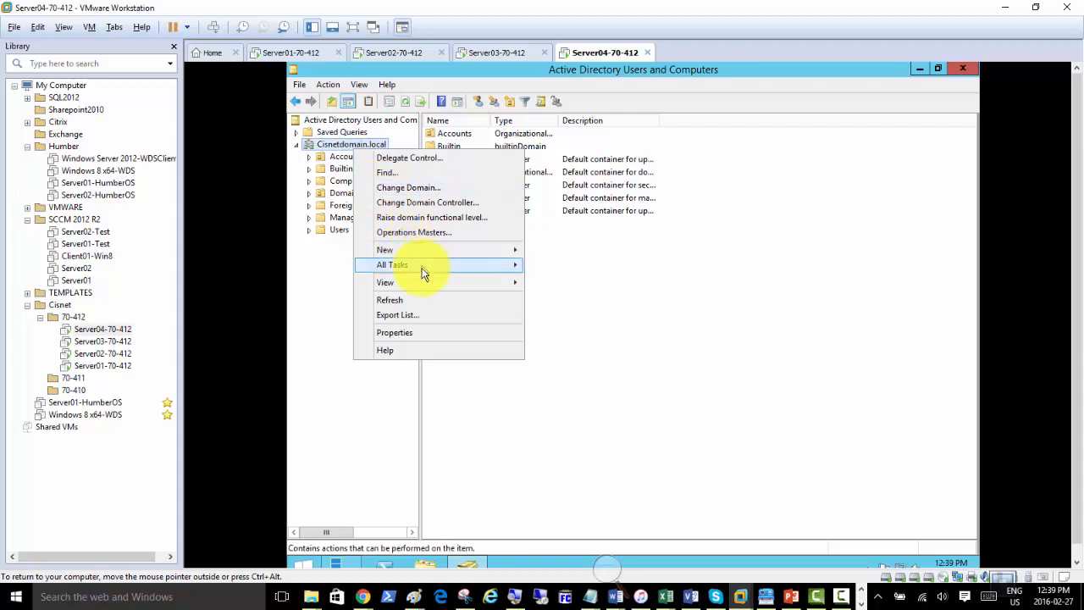
left_click(419, 302)
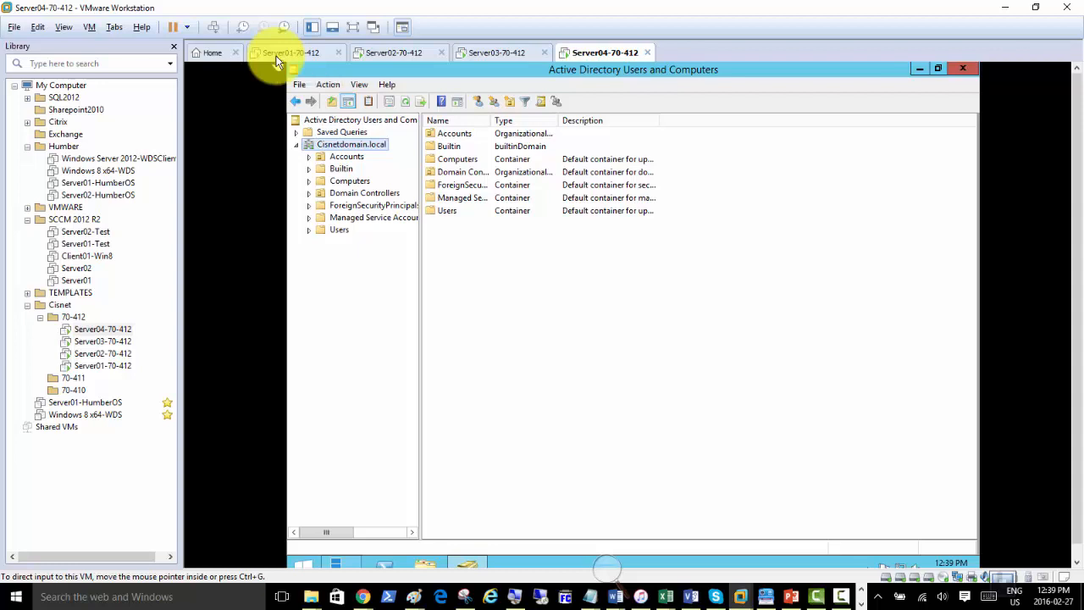
left_click(288, 53)
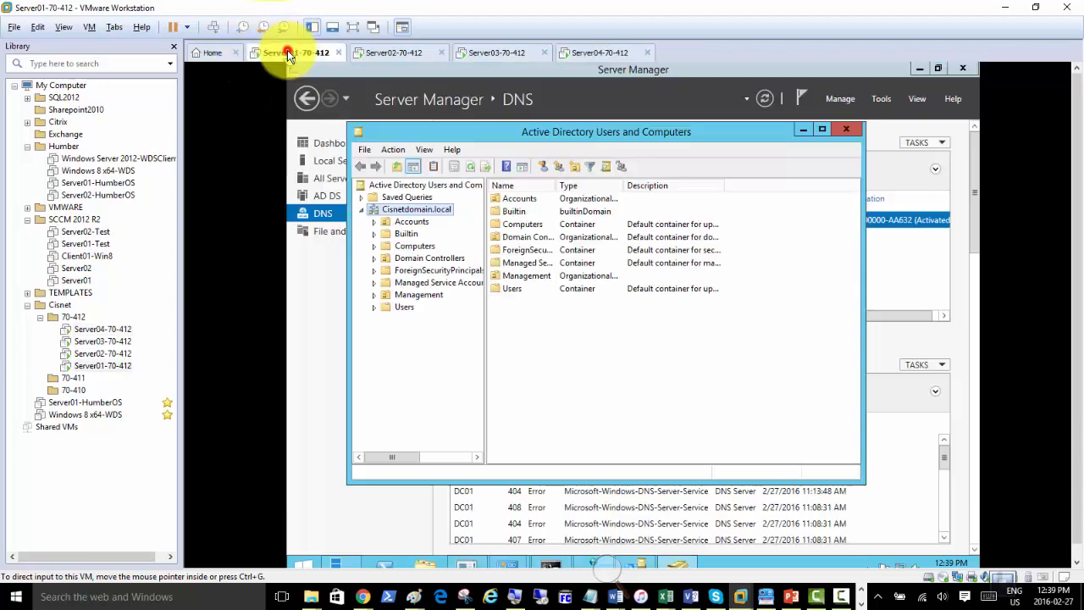
right_click(397, 210)
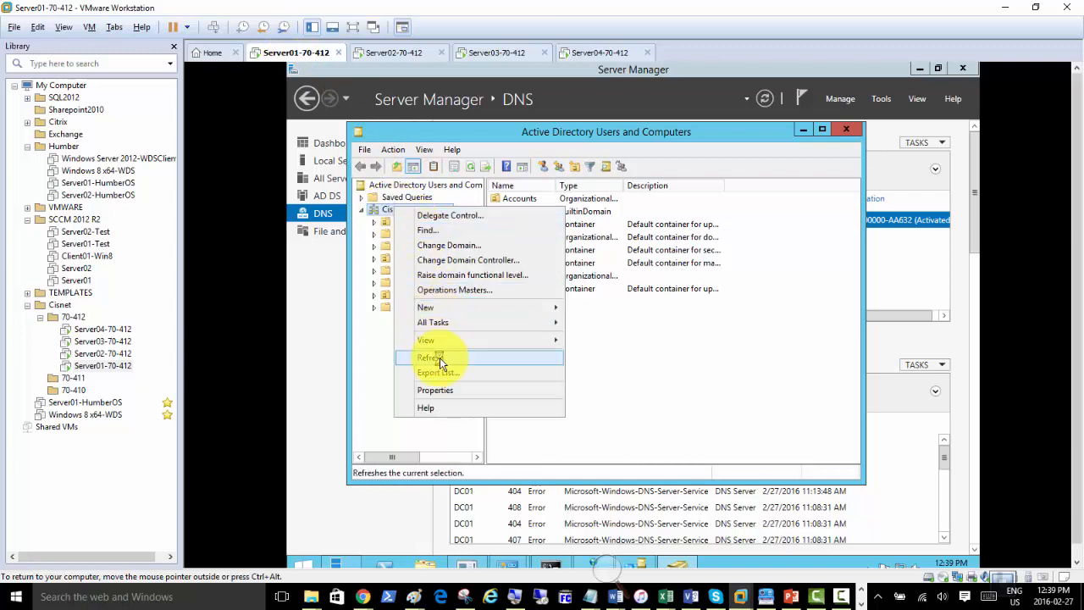
left_click(439, 358)
left_click(583, 53)
Refresh Cisnetdomain.local in Server04's ADUC, then launch Sites and Services on Server01.
right_click(583, 52)
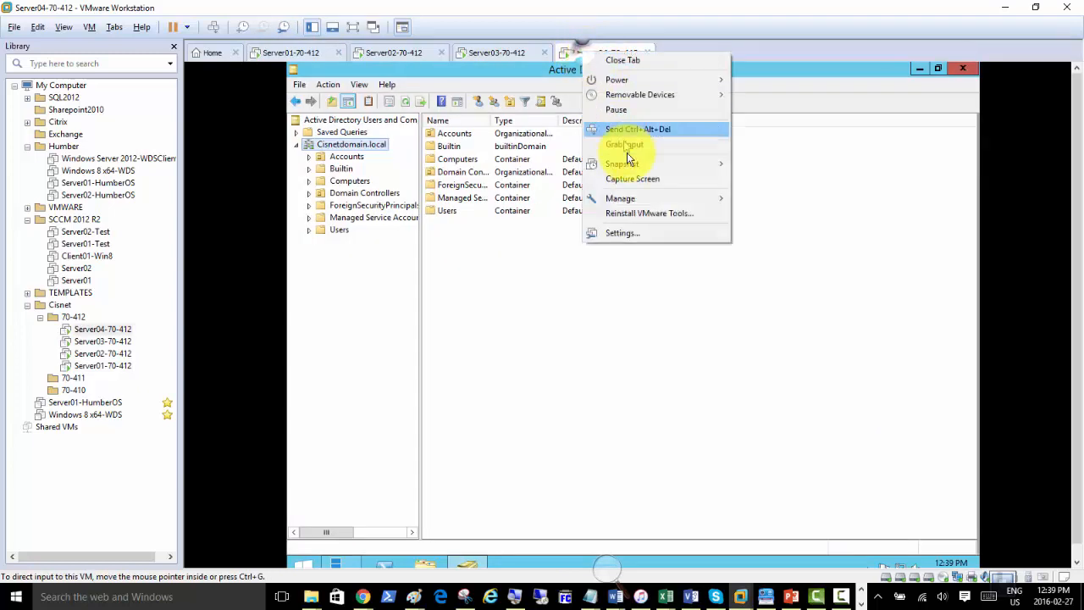
left_click(357, 151)
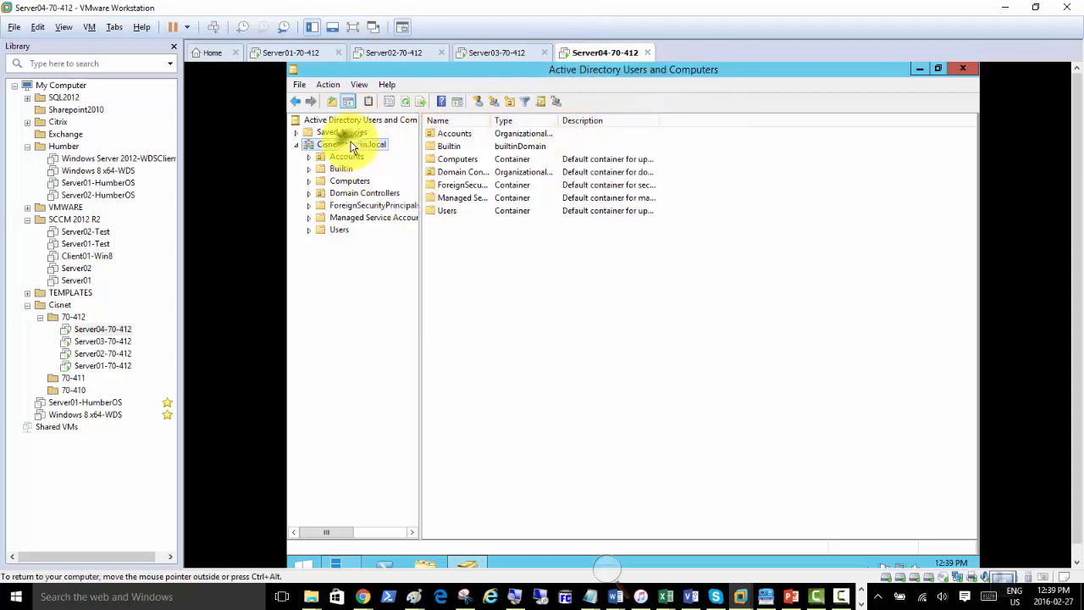
right_click(347, 144)
left_click(396, 293)
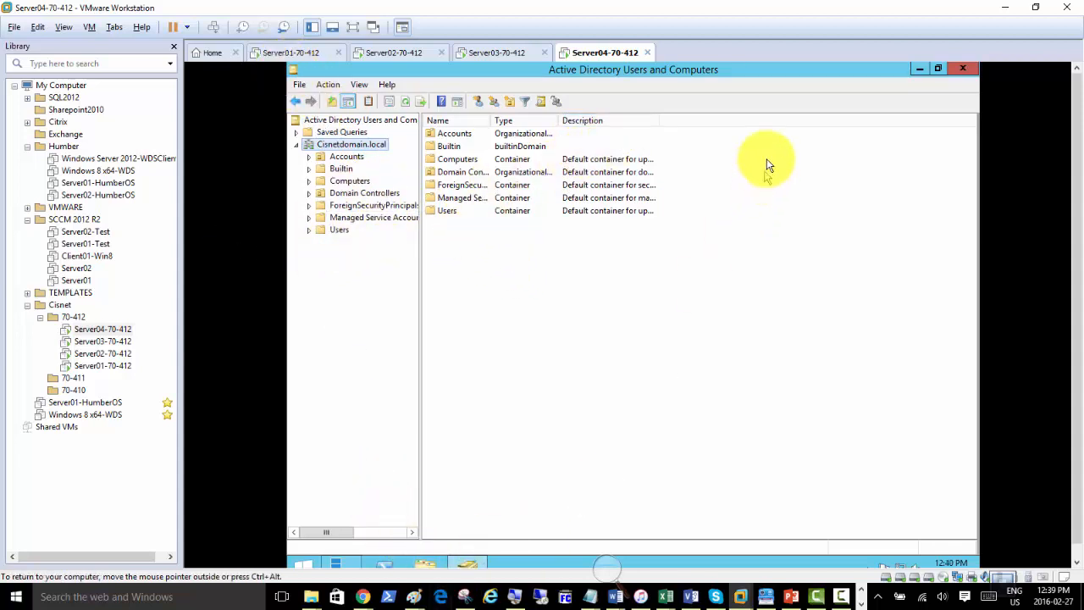
left_click(288, 53)
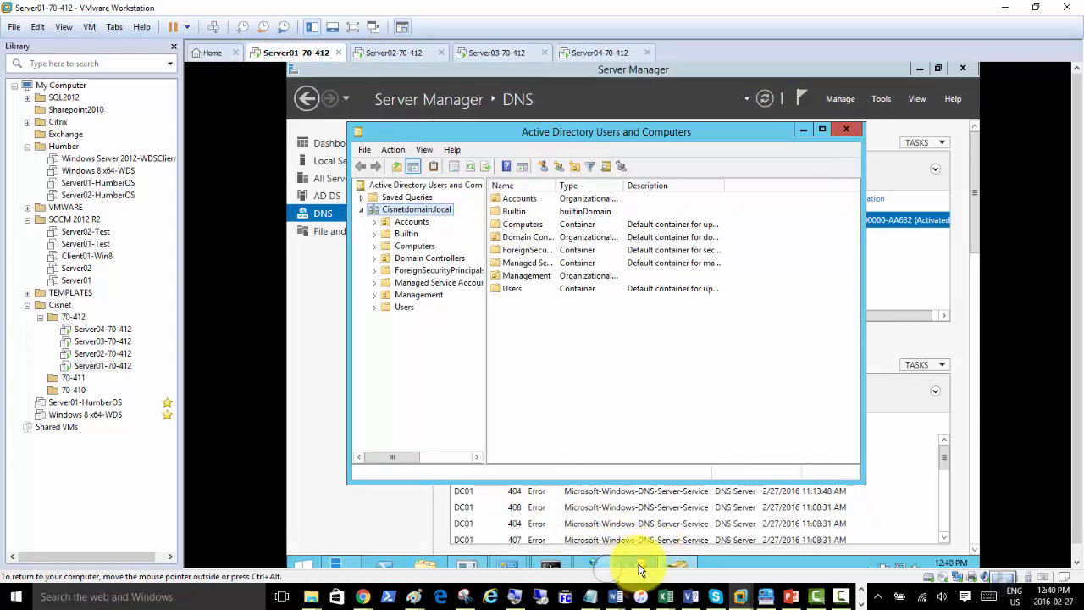
left_click(641, 563)
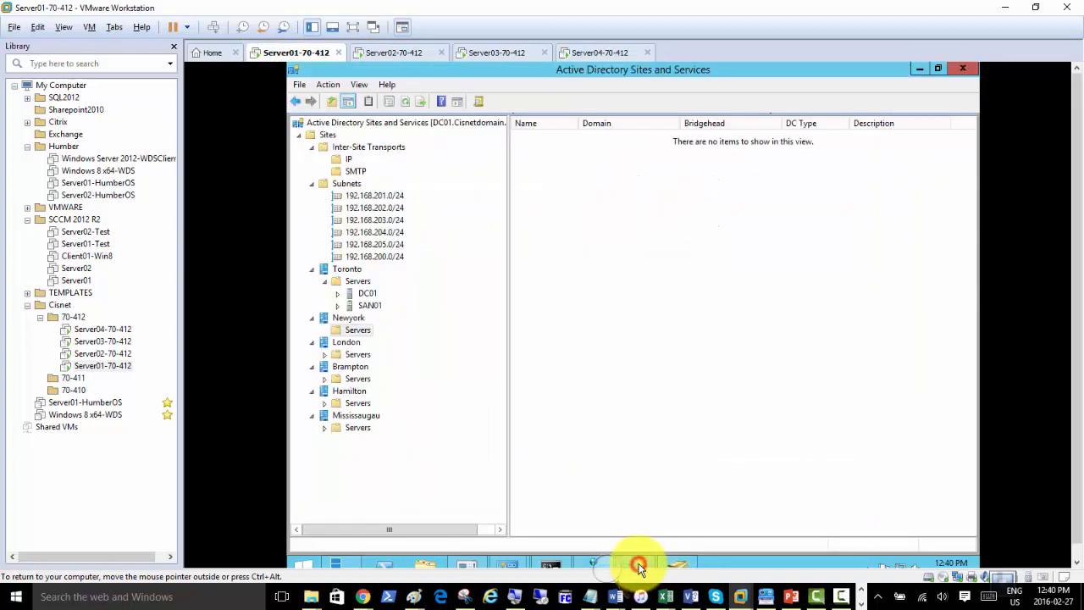
Expand DC01 and SAN01 in Toronto, magnify to 200%, and show SAN01's NTDS Settings connections.
left_click(370, 294)
double_click(371, 294)
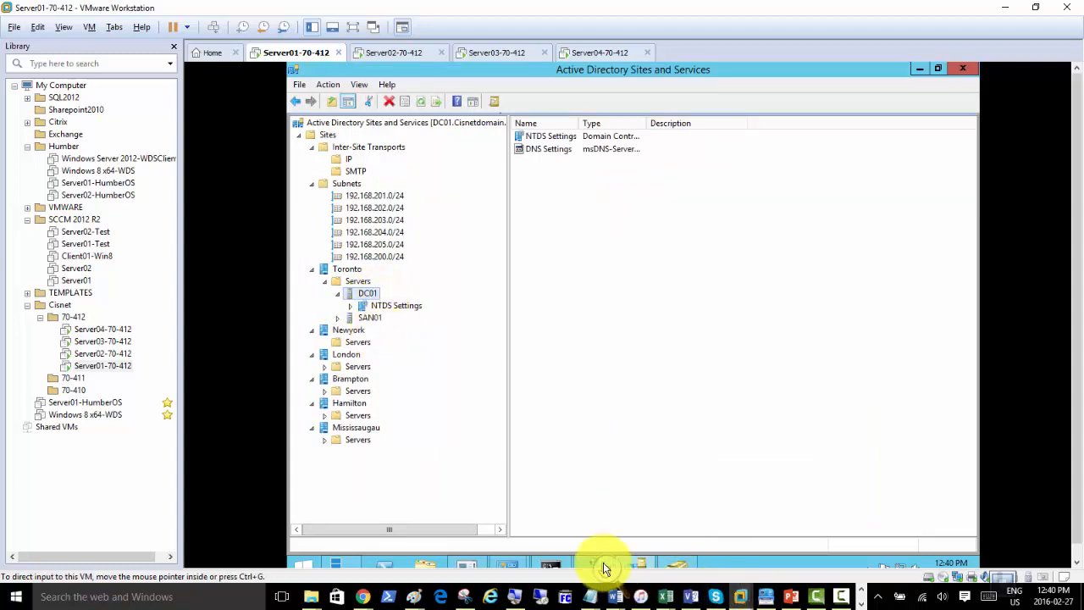
left_click(603, 567)
left_click(623, 578)
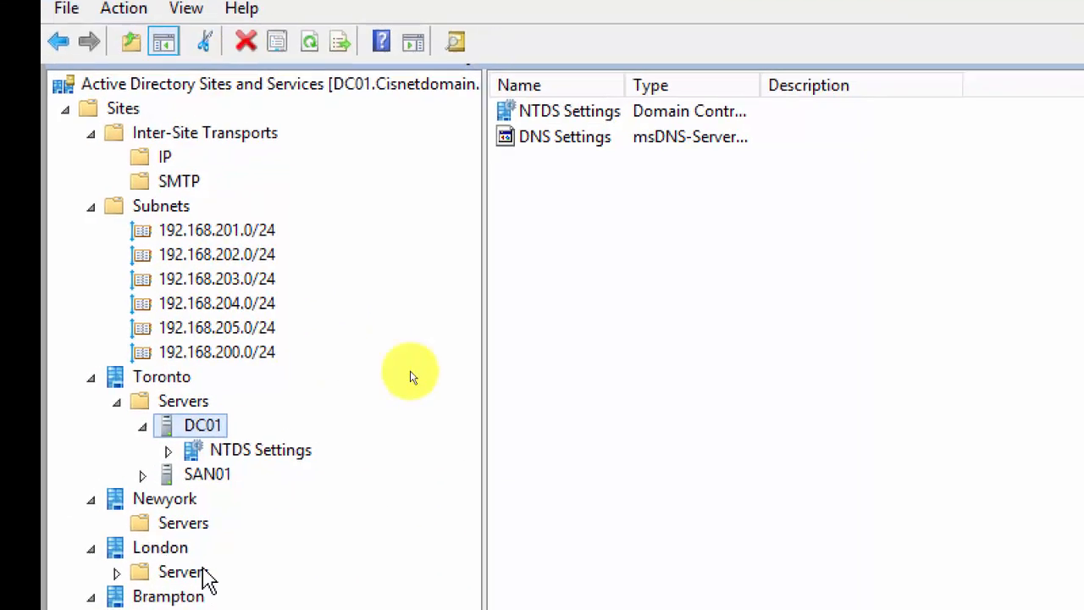
double_click(140, 462)
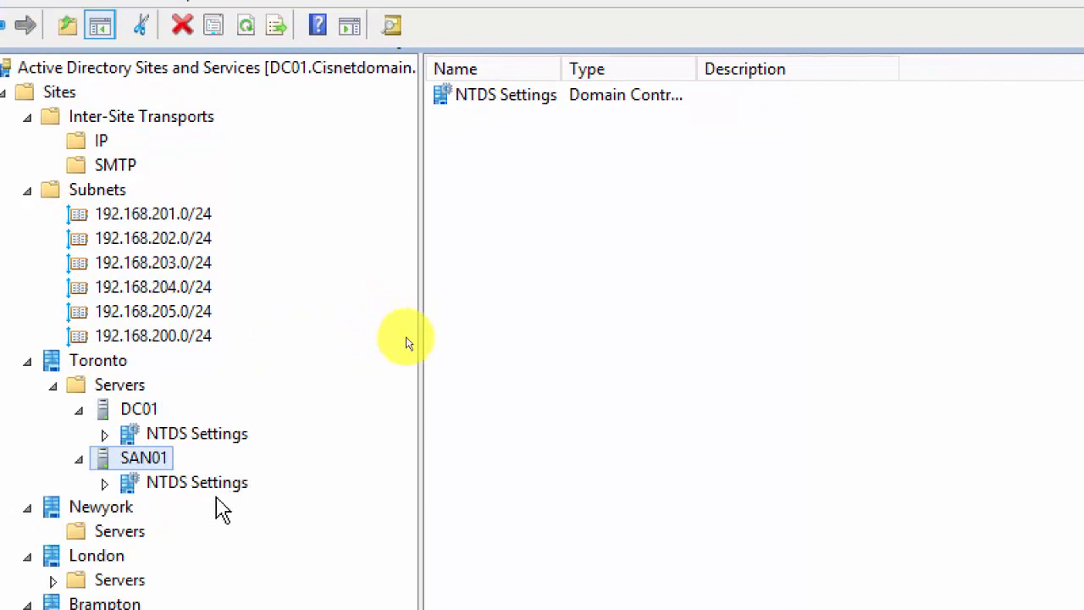
left_click(180, 486)
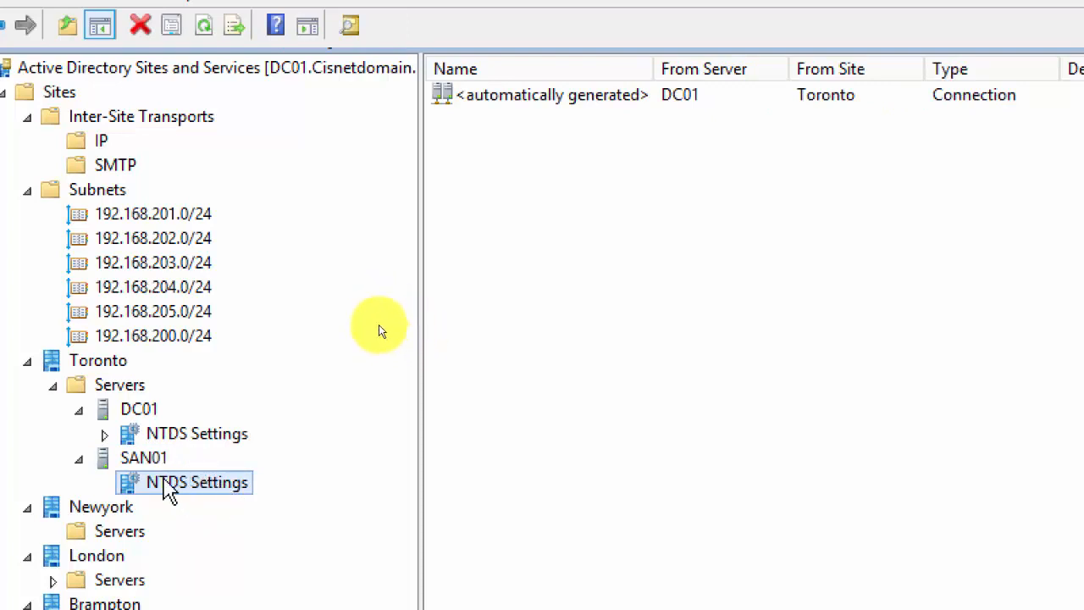
Run Replicate Now on SAN01's connection from DC01 and close the success message.
right_click(542, 99)
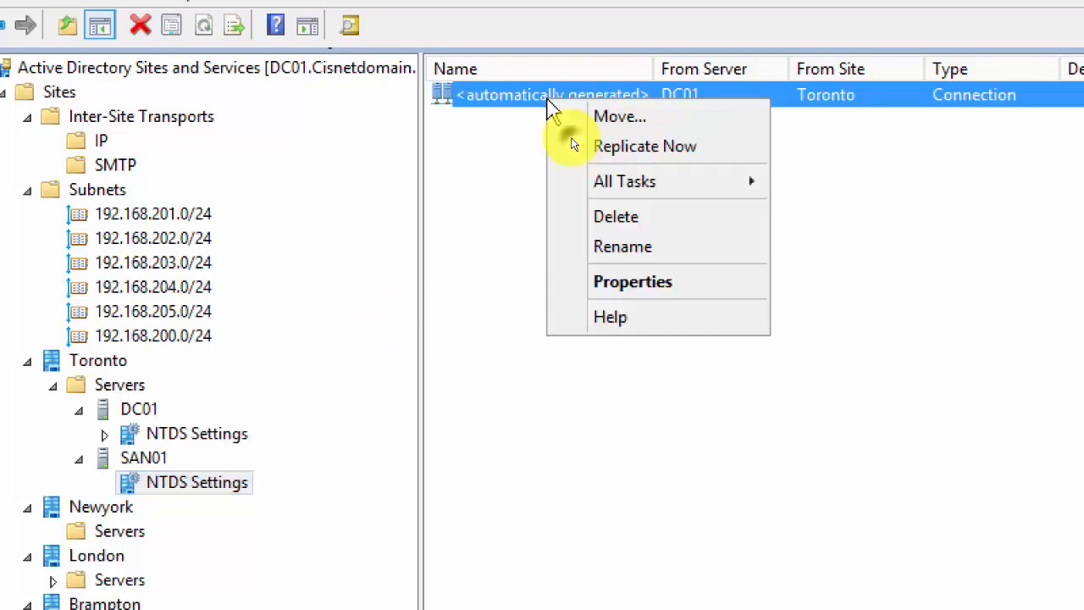
left_click(188, 437)
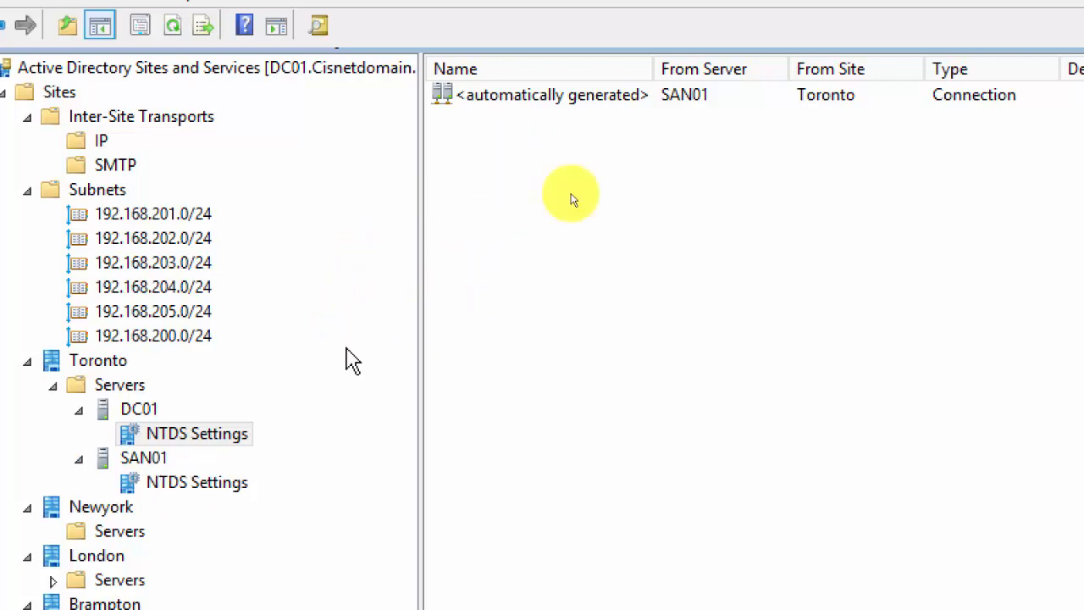
right_click(563, 98)
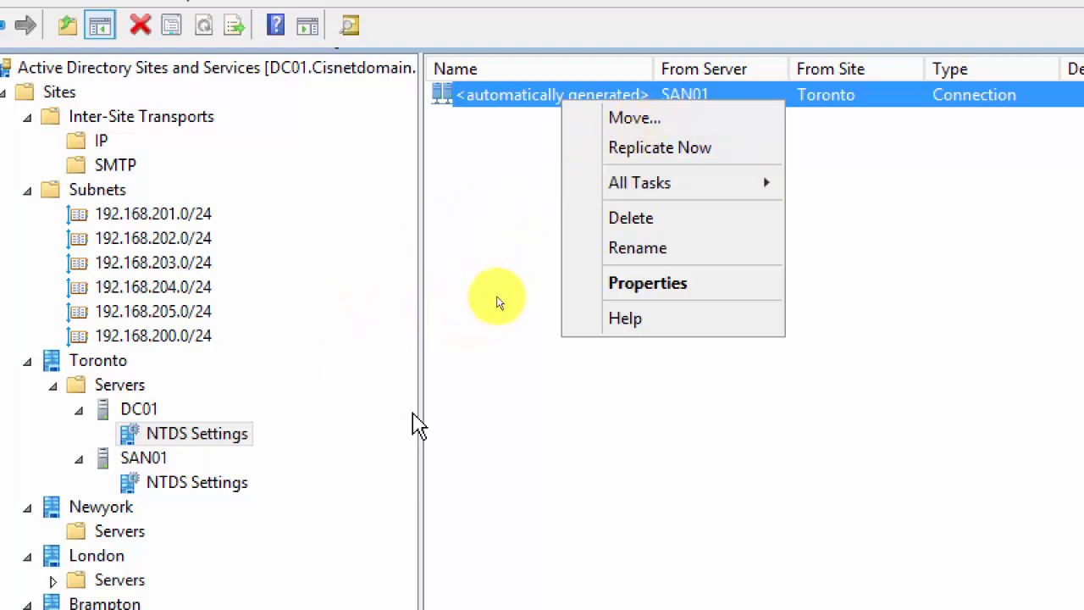
left_click(189, 489)
left_click(392, 335)
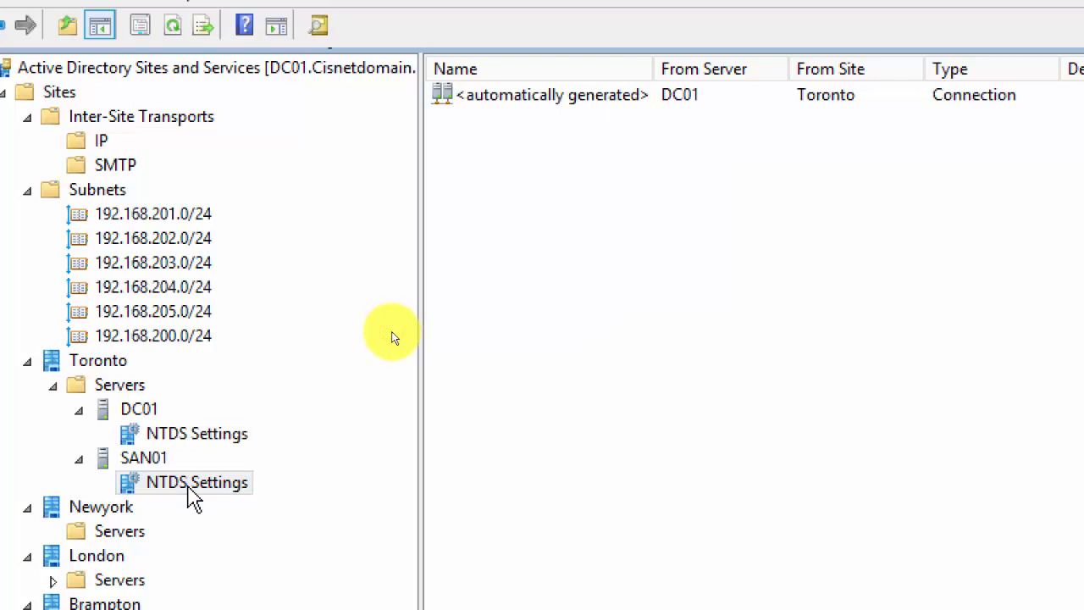
right_click(498, 99)
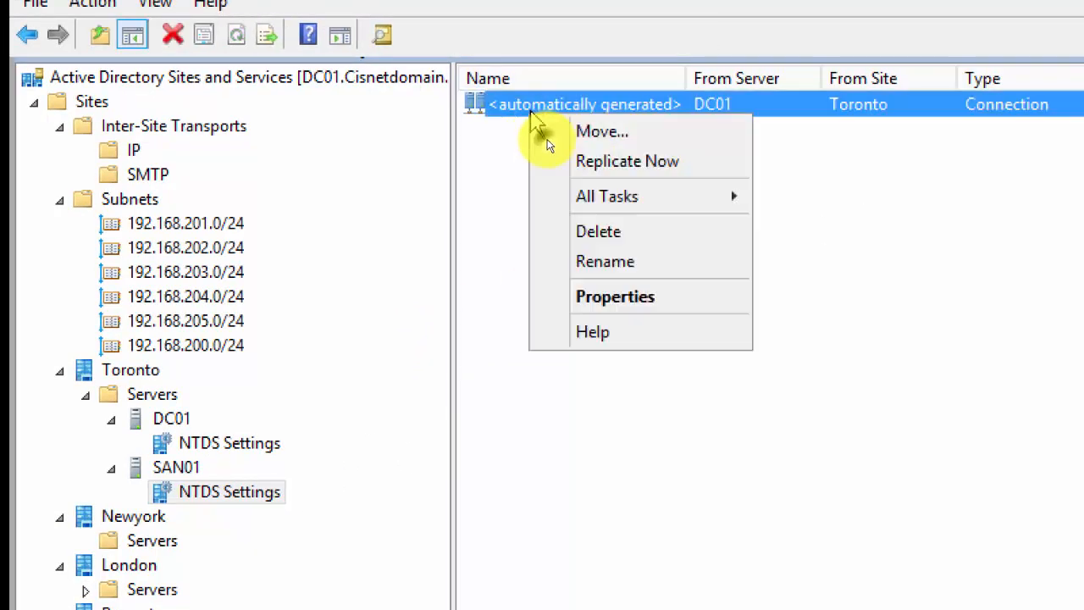
left_click(650, 172)
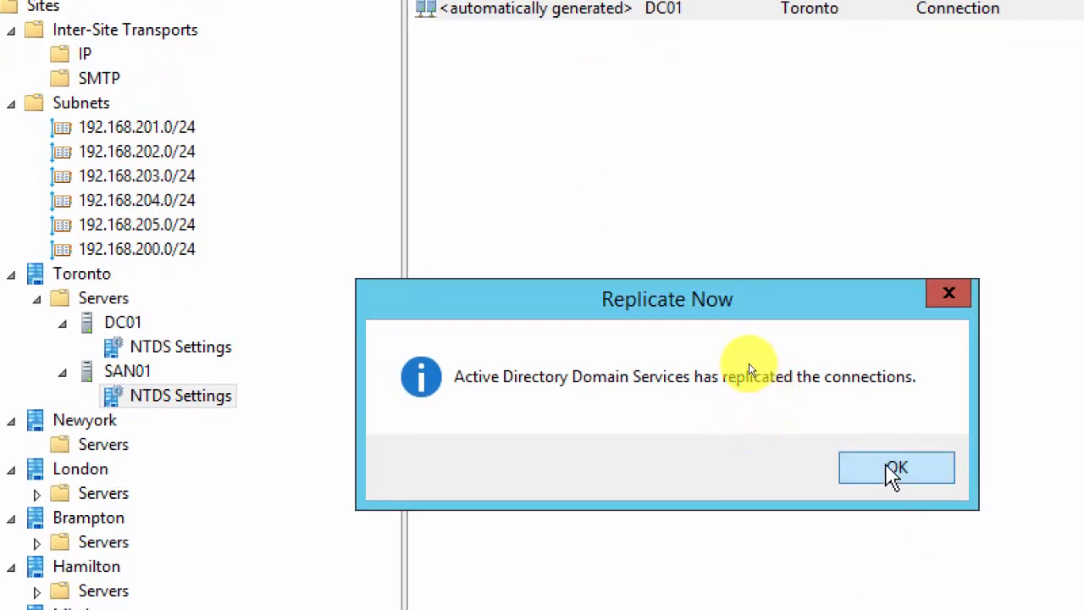
left_click(893, 470)
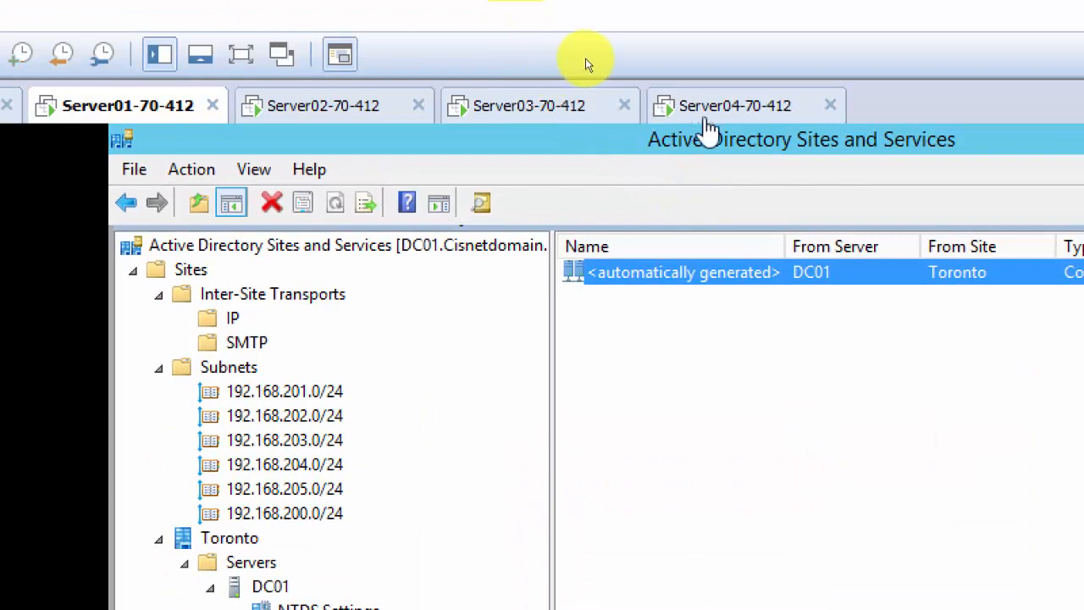
Refresh Cisnetdomain.local on Server04 to reveal the Management OU, then return to Server01.
left_click(712, 119)
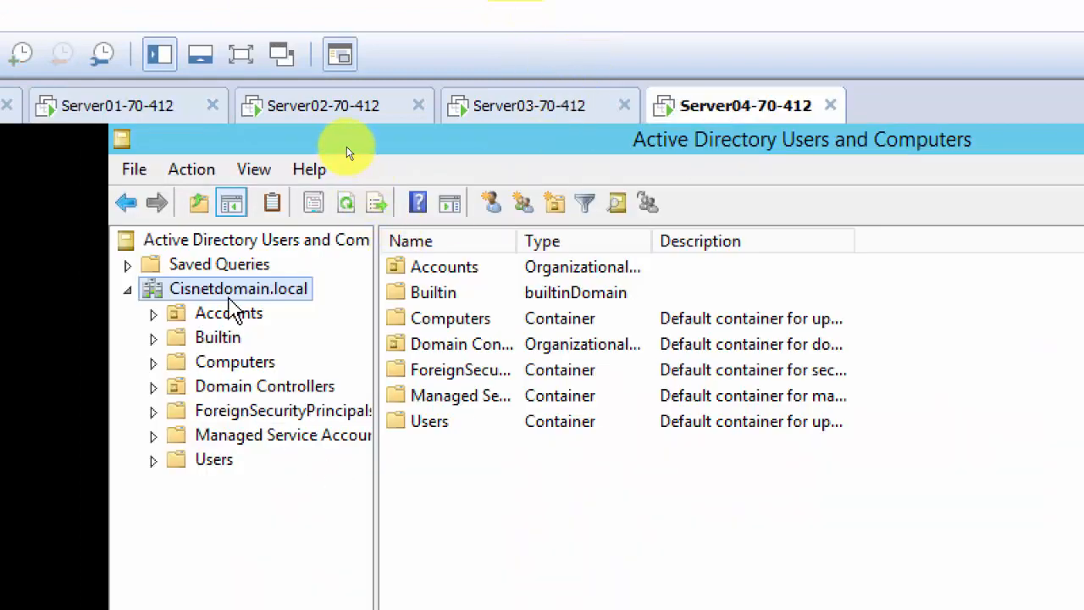
right_click(229, 290)
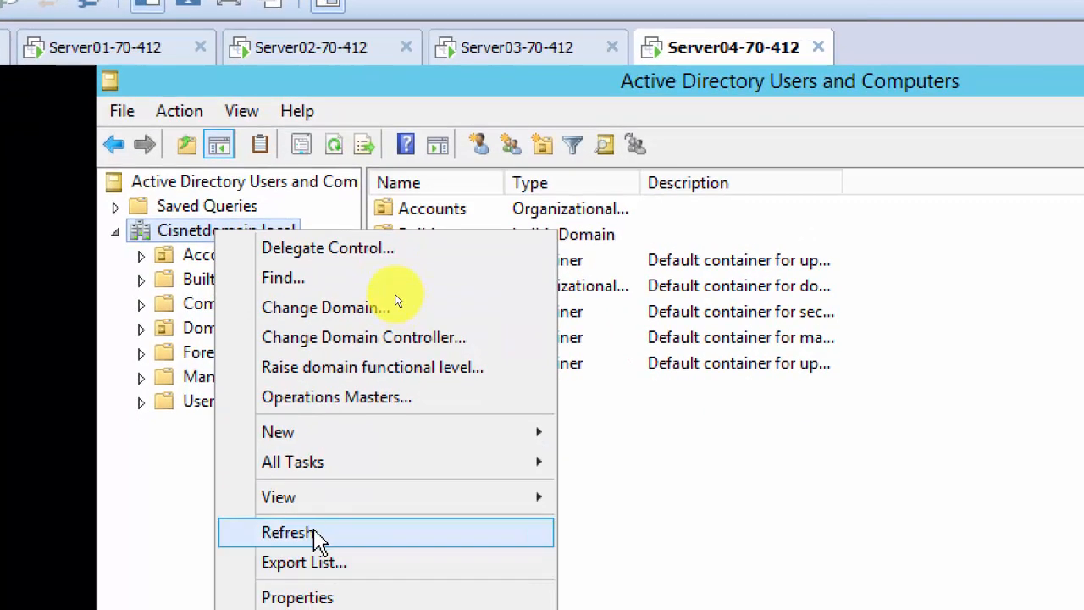
left_click(323, 590)
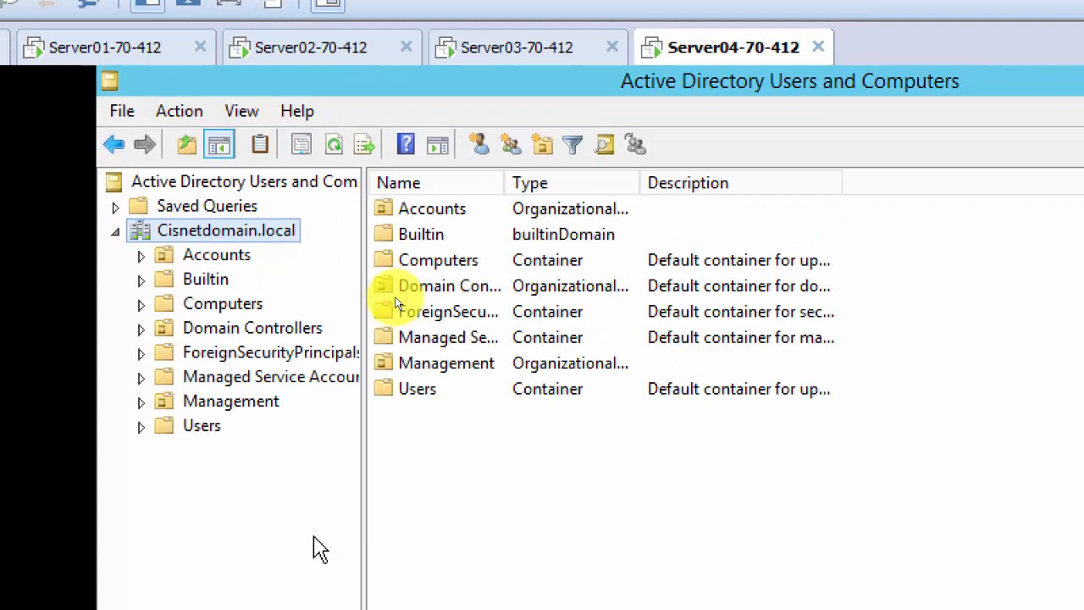
left_click(230, 401)
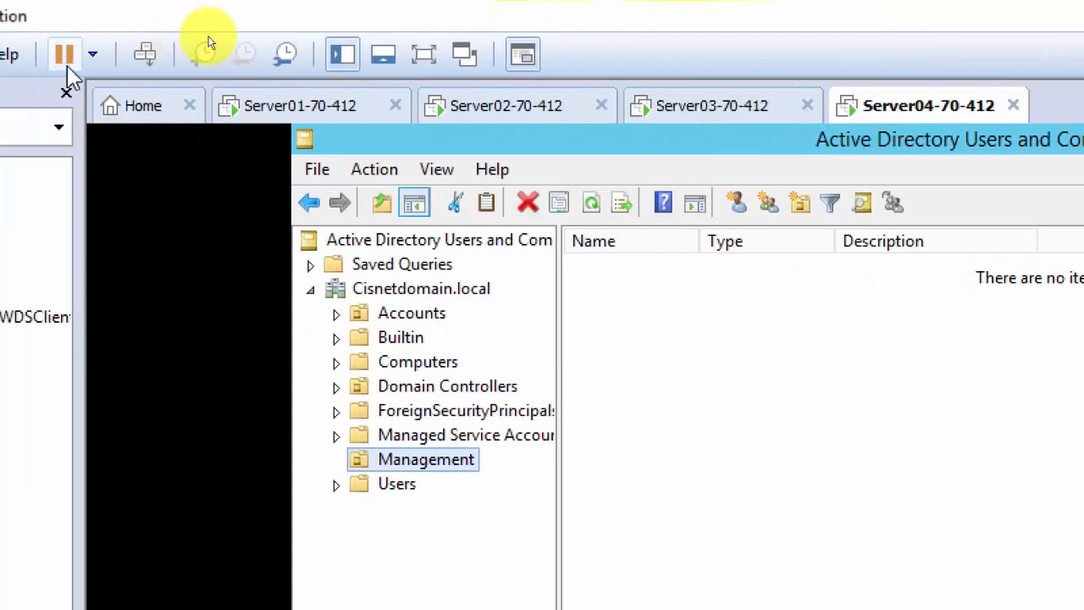
left_click(297, 106)
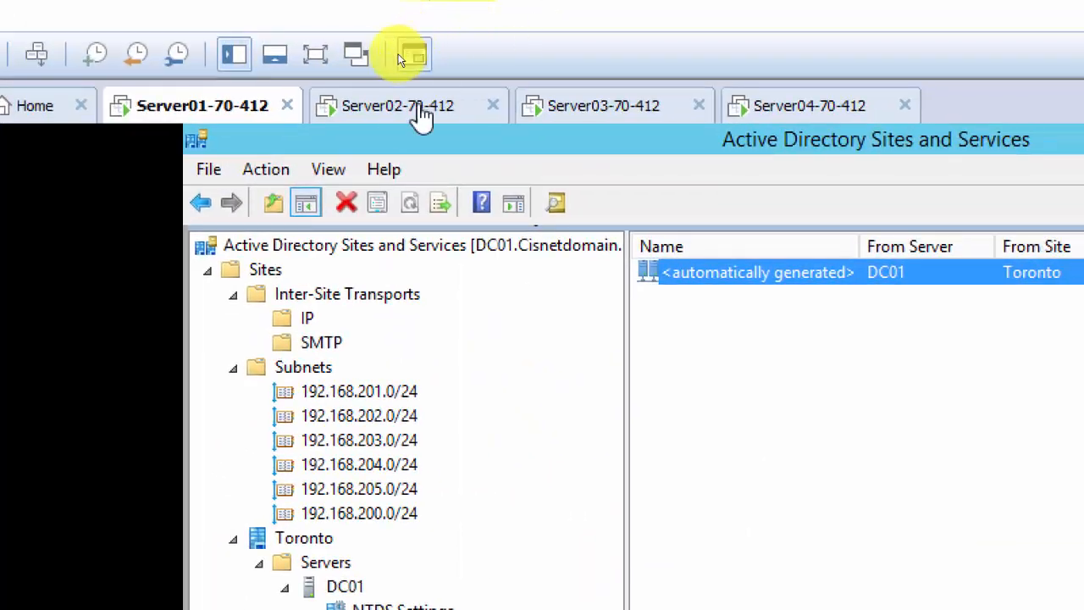
Submit the Newyork deployment settings on Server02, then open Active Directory Users and Computers on Server01.
left_click(399, 110)
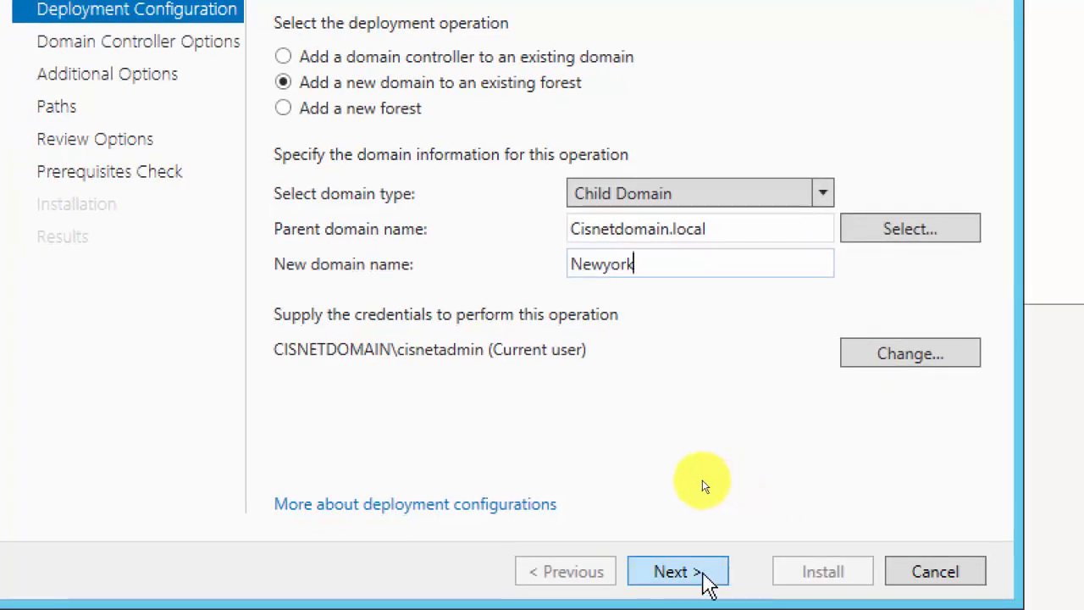
left_click(675, 584)
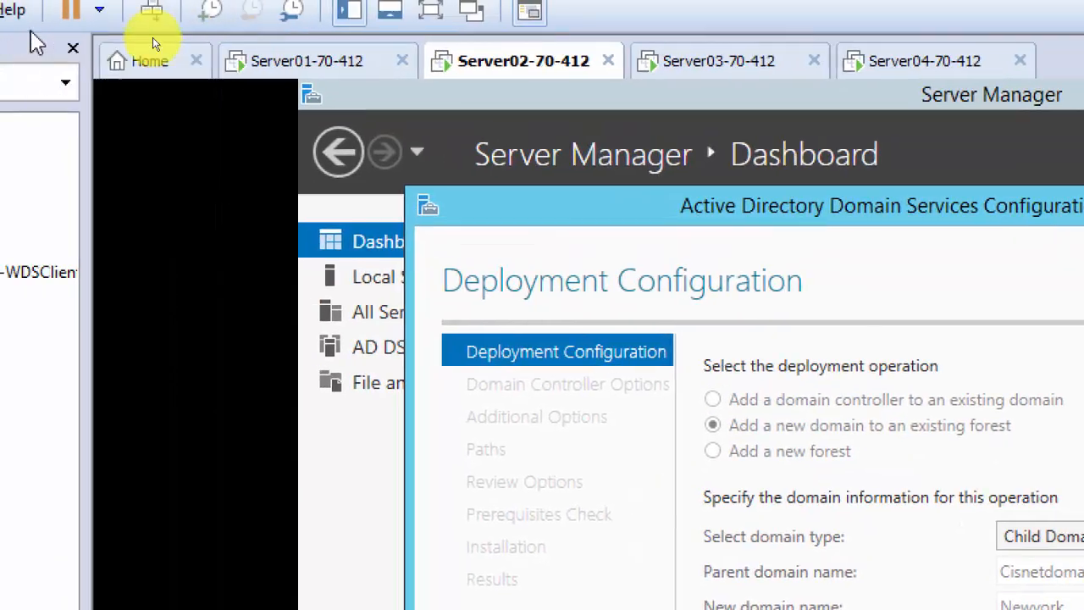
left_click(290, 63)
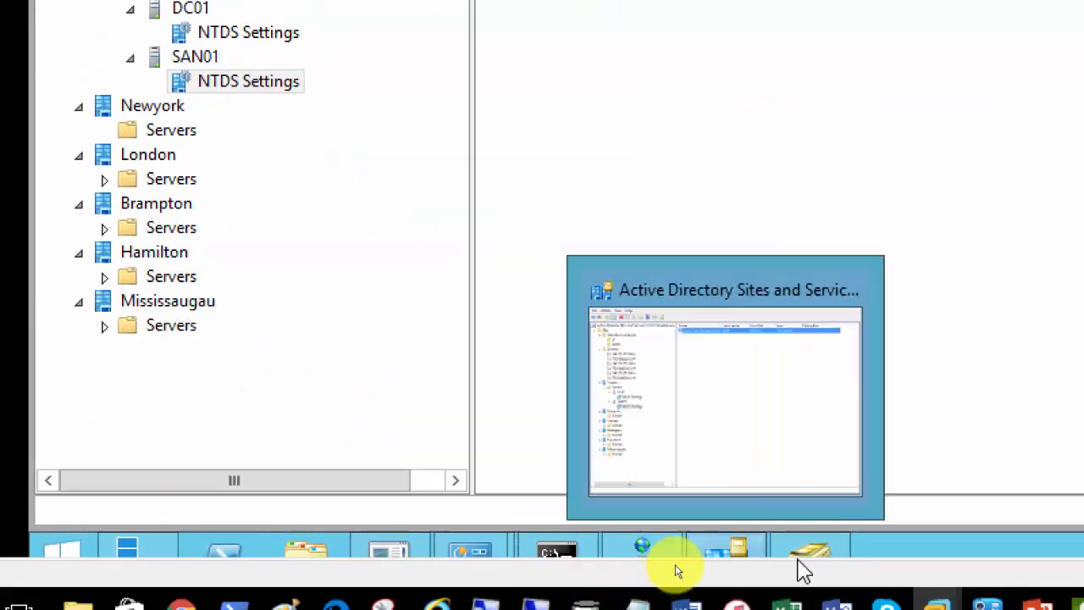
left_click(808, 550)
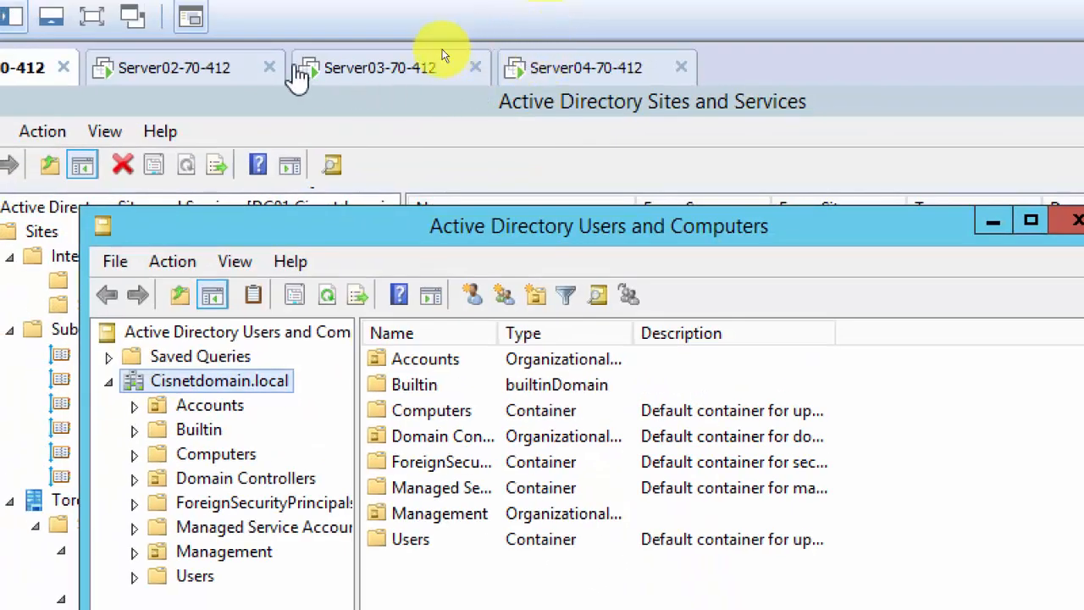
Enter and confirm the DSRM password on Server02, then go back to check the Newyork domain name.
left_click(130, 79)
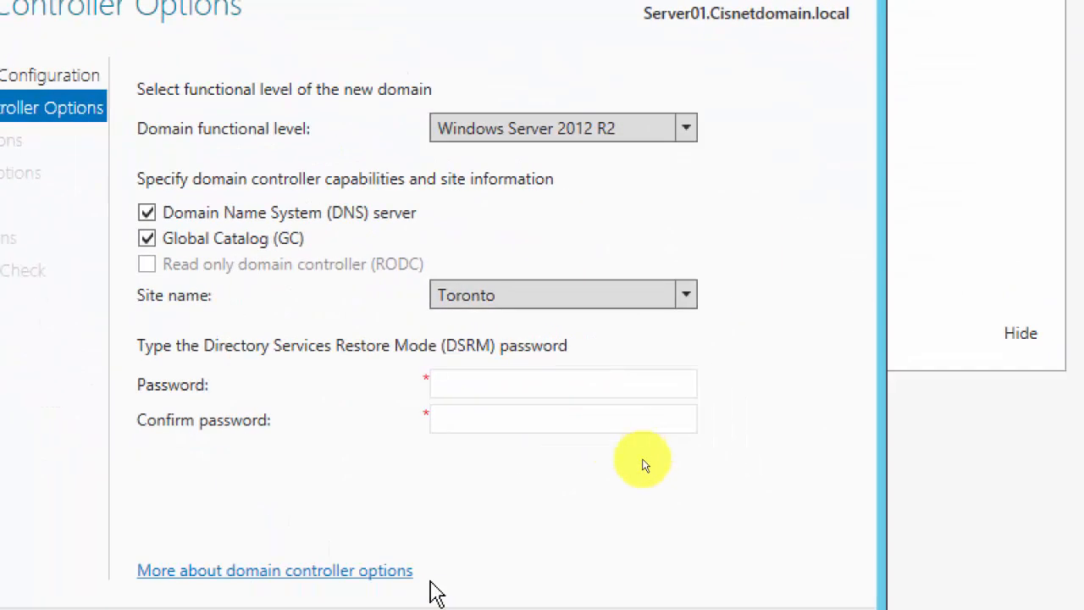
left_click(391, 296)
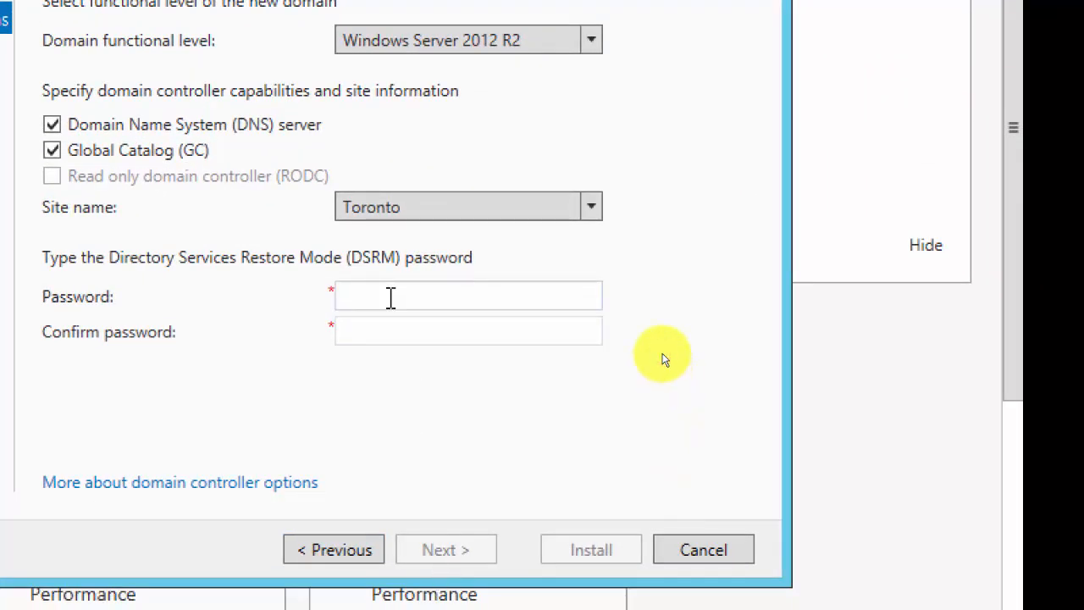
type("Pa$$w0r")
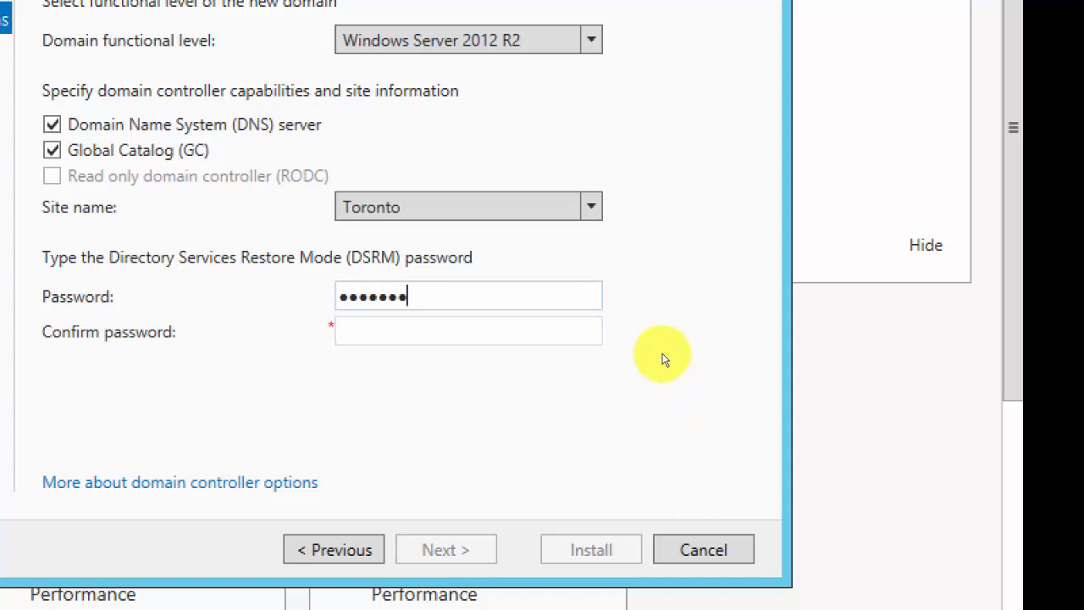
type("d1")
key("Tab")
type("Pa$")
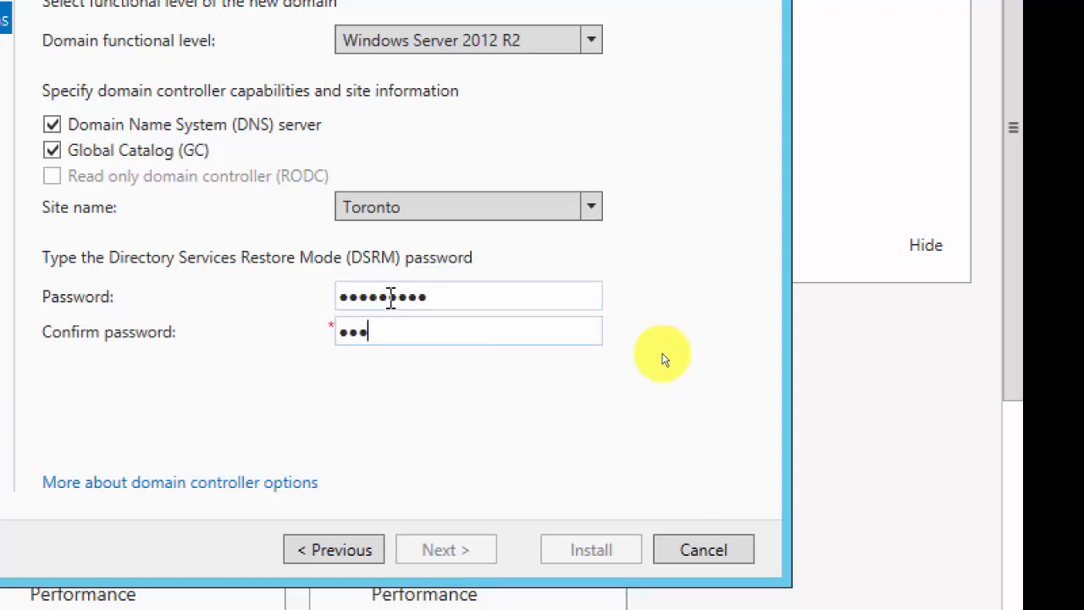
type("$w0rd1")
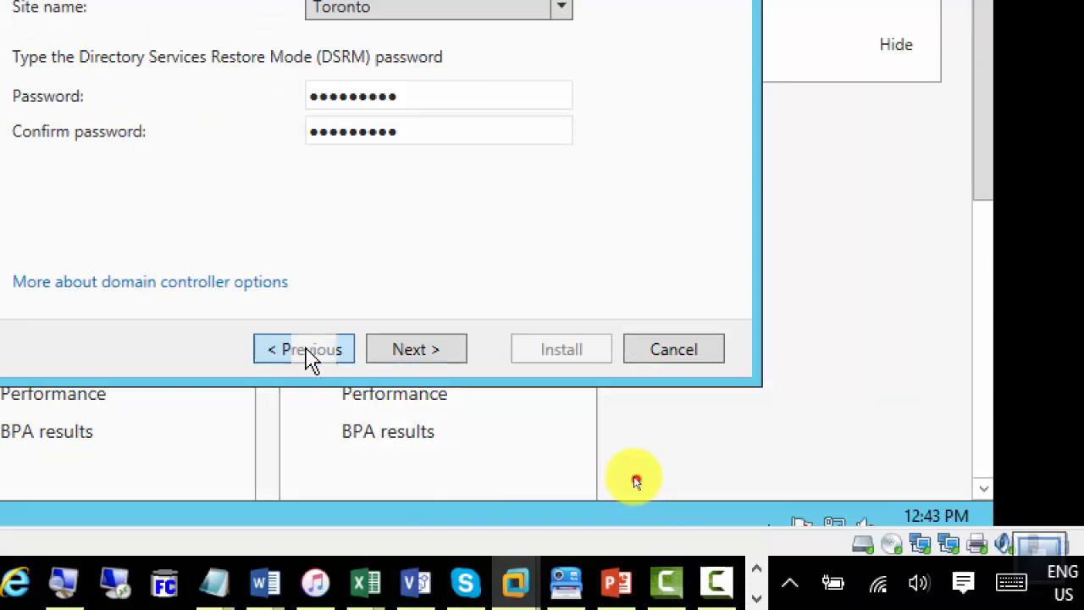
left_click(310, 350)
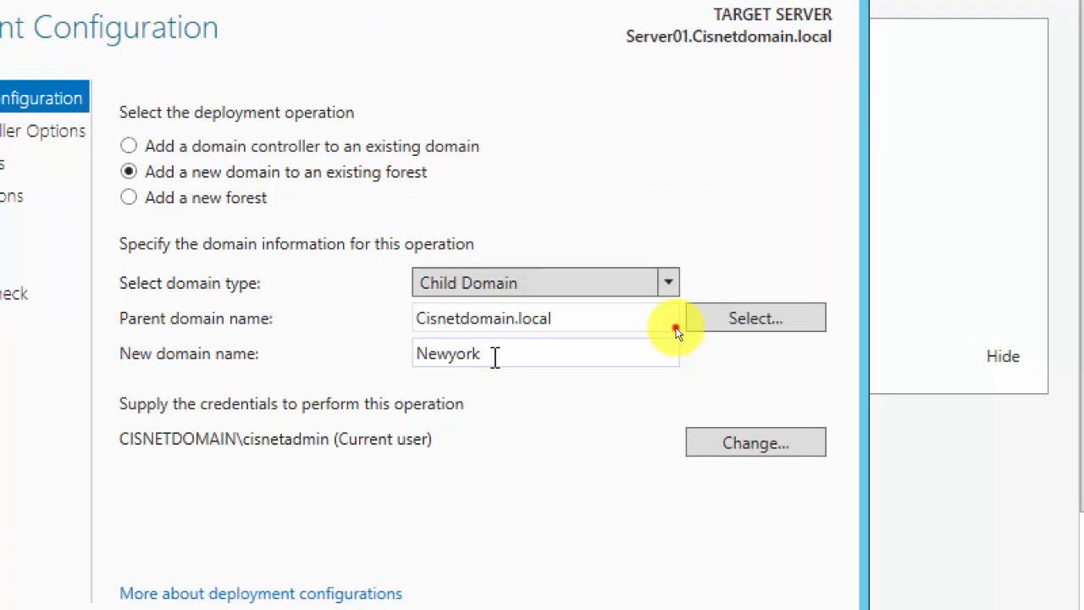
double_click(495, 357)
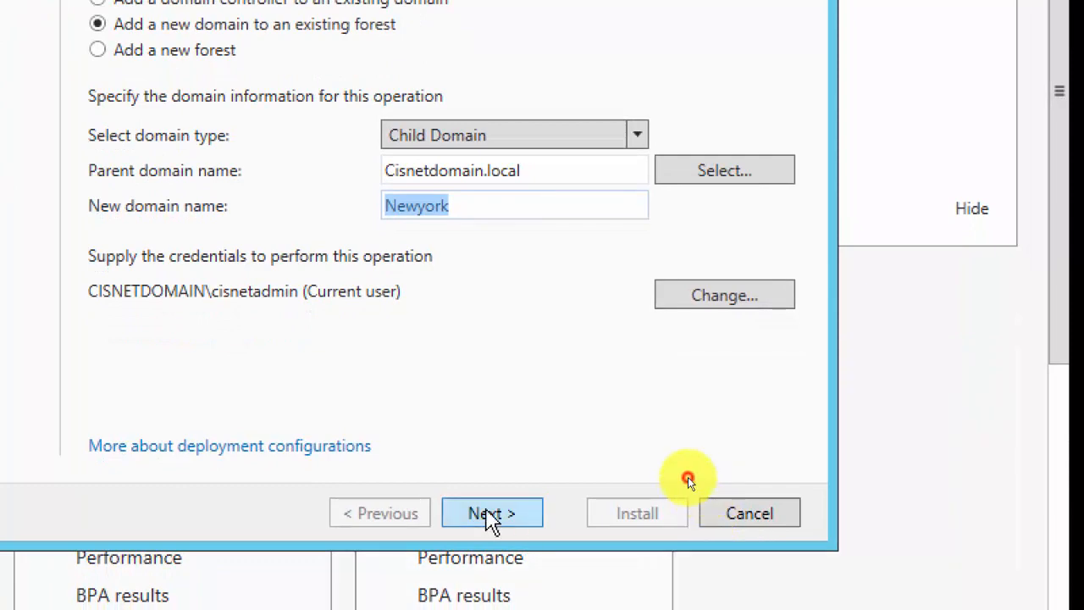
Accept the domain controller options, DNS delegation and NEWYORK NetBIOS name to reach the Paths page.
left_click(488, 511)
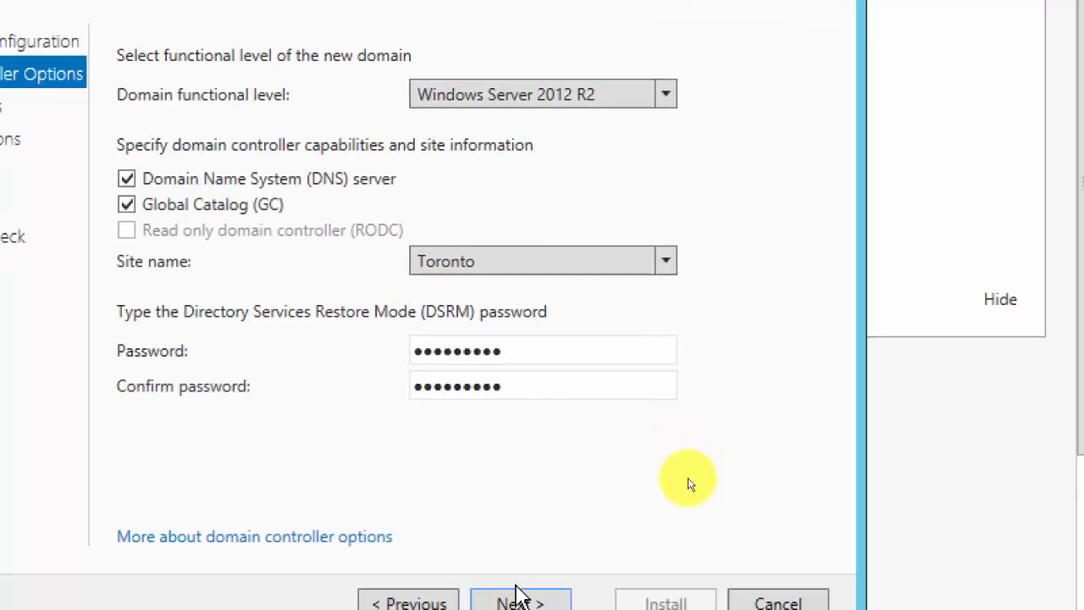
left_click(520, 568)
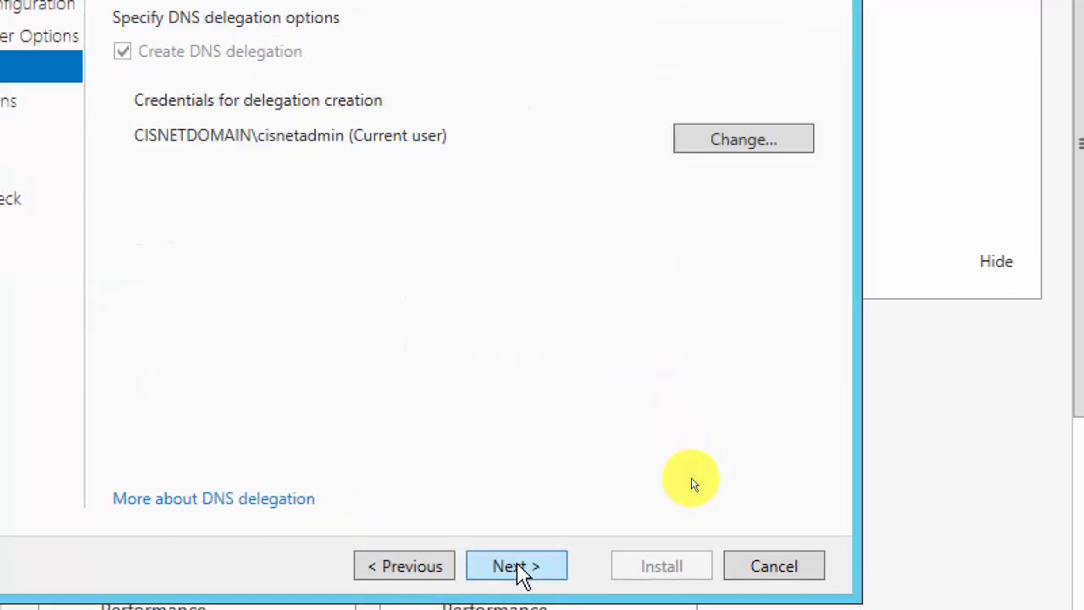
left_click(518, 564)
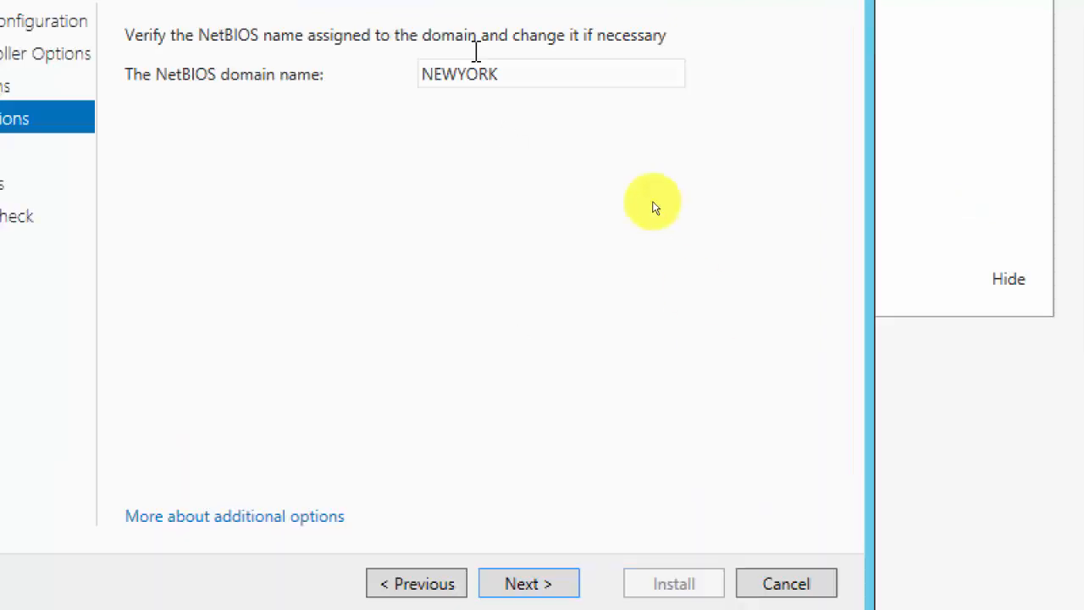
left_click(528, 414)
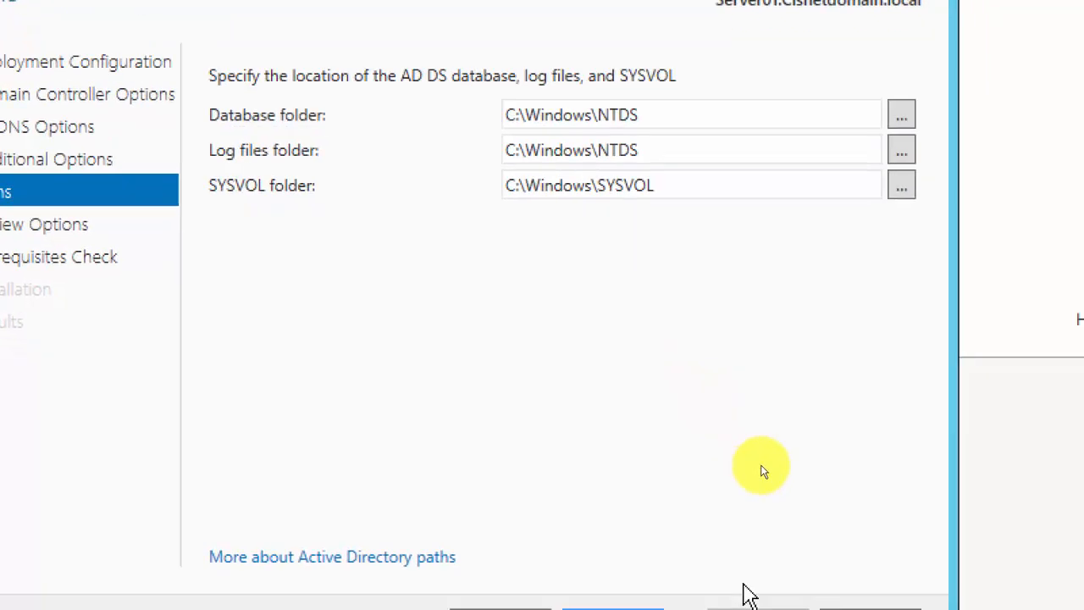
Keep the default NTDS and SYSVOL paths, pass the review and prerequisites check, and install Newyork.
left_click(559, 543)
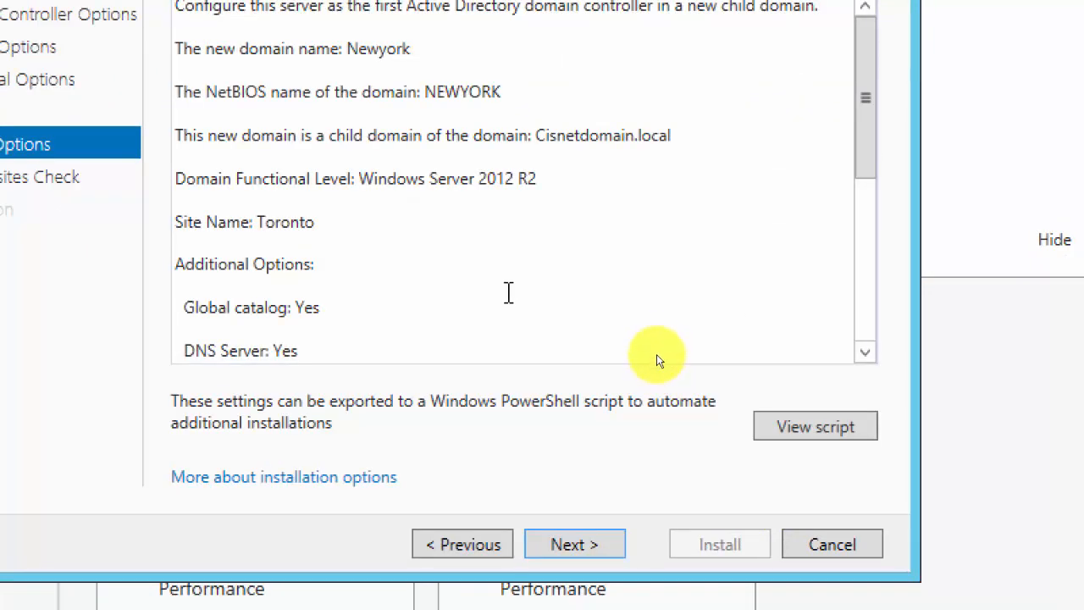
left_click(508, 430)
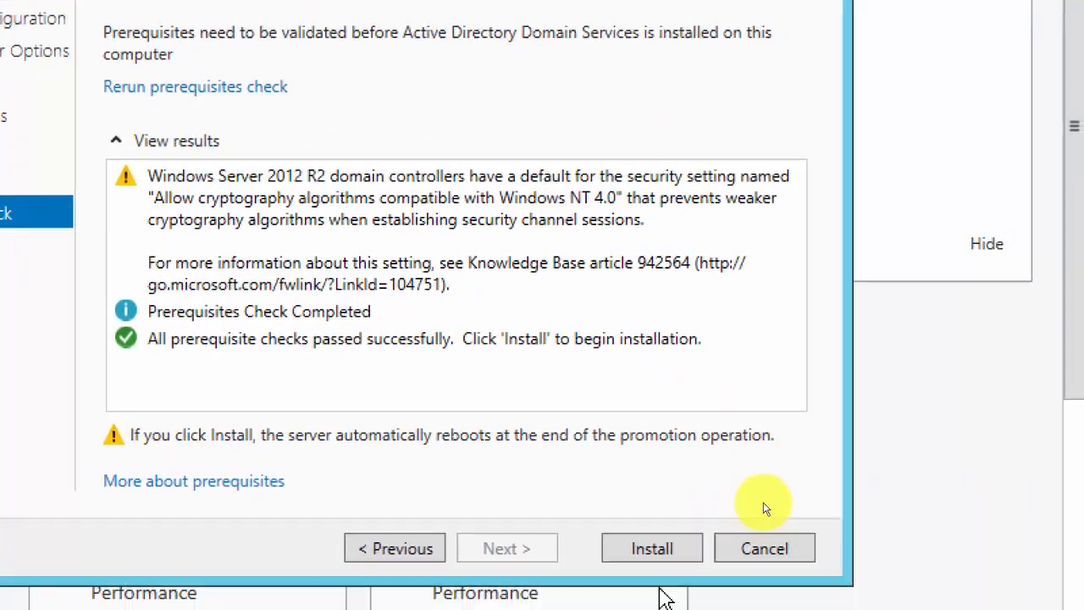
left_click(637, 559)
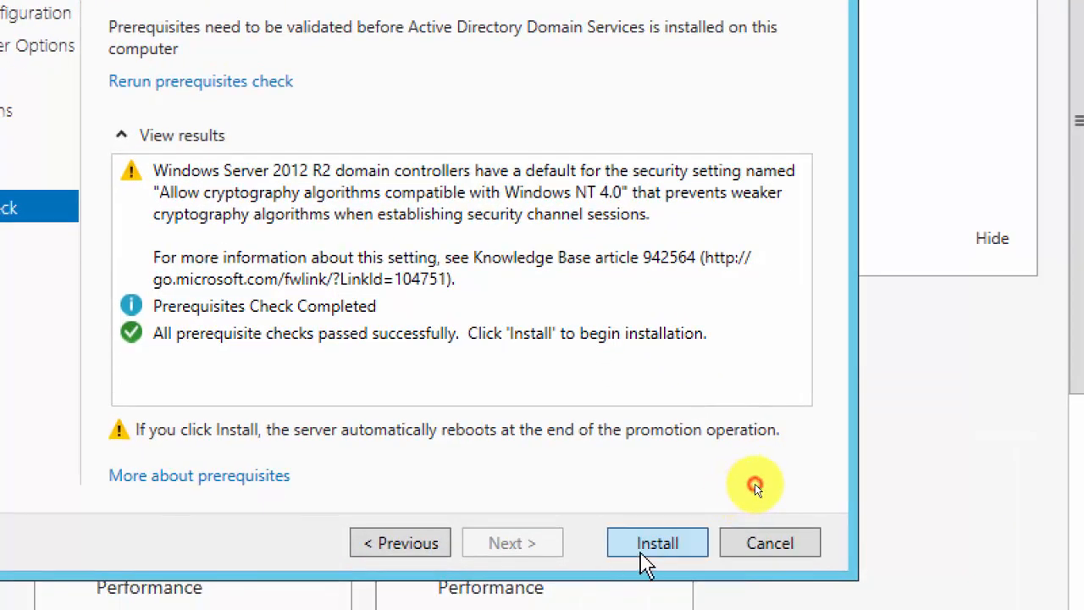
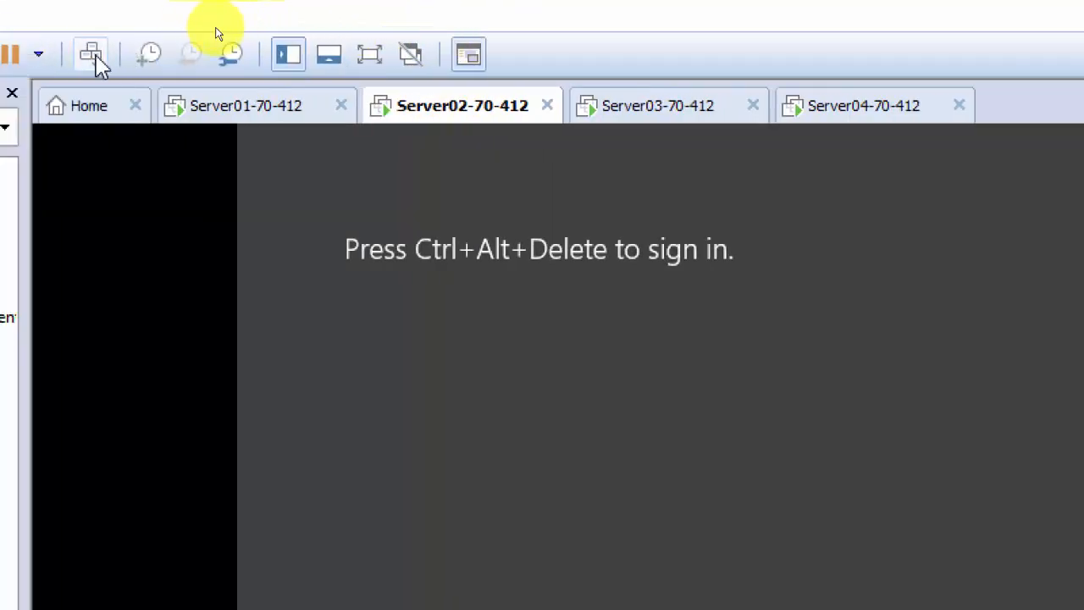
Sign in to Server02 through Other user as administrator with the domain administrator password.
left_click(91, 55)
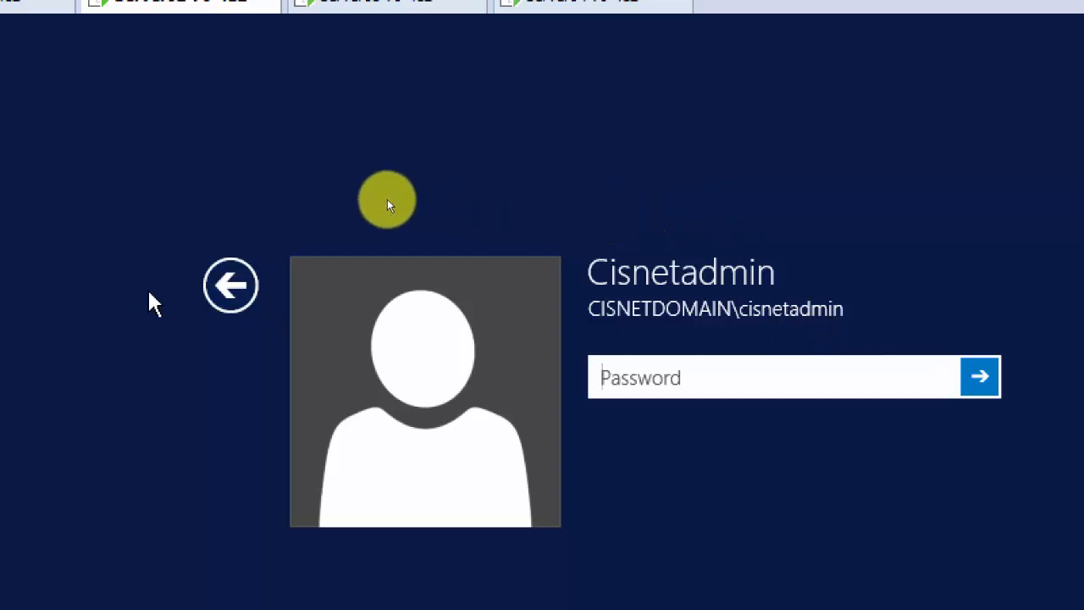
left_click(237, 286)
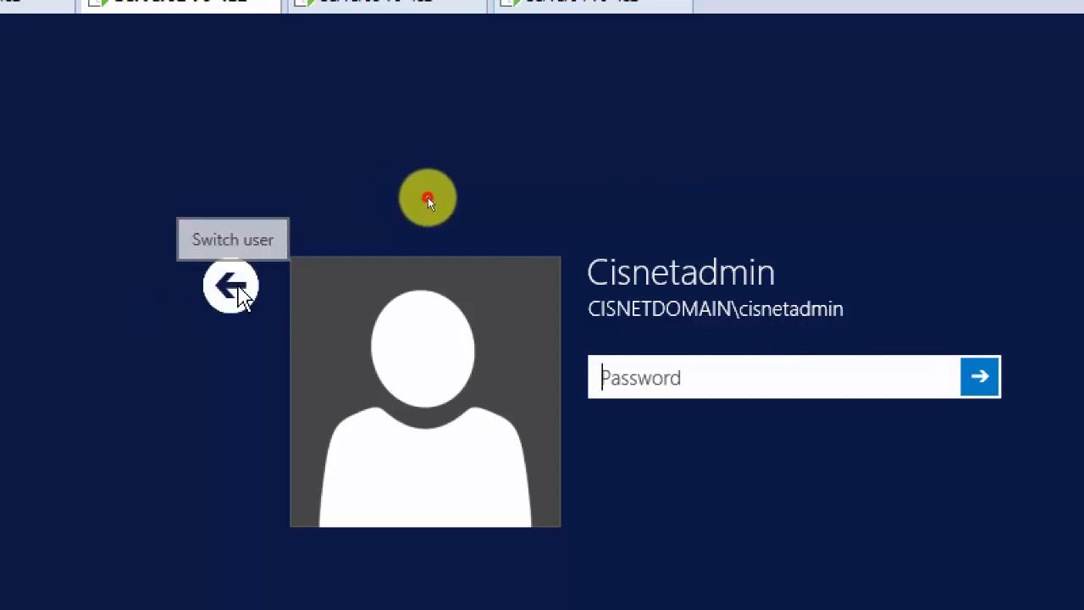
left_click(696, 396)
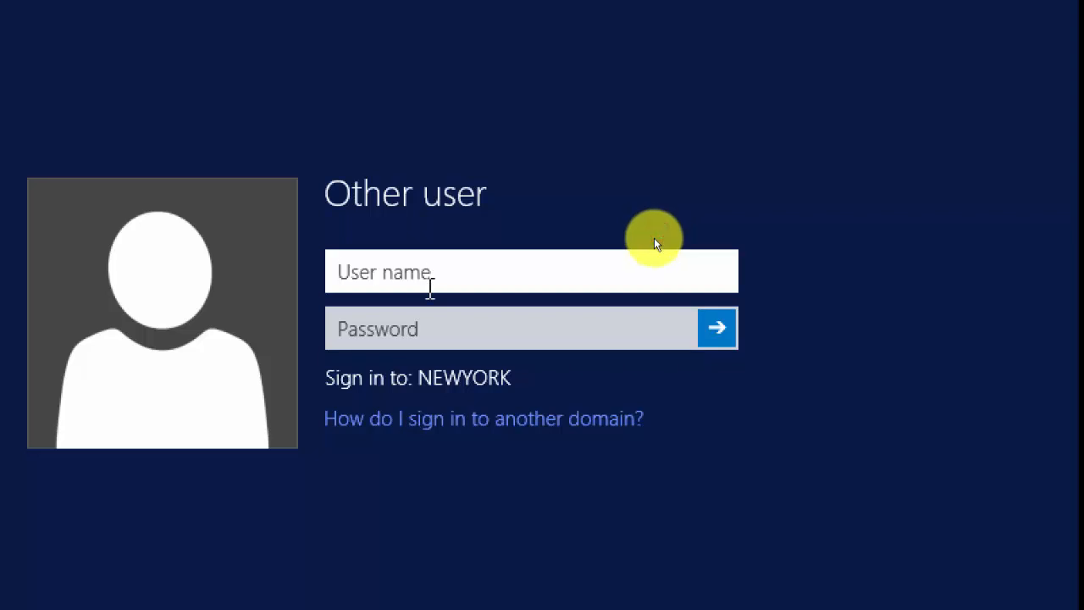
type("admini")
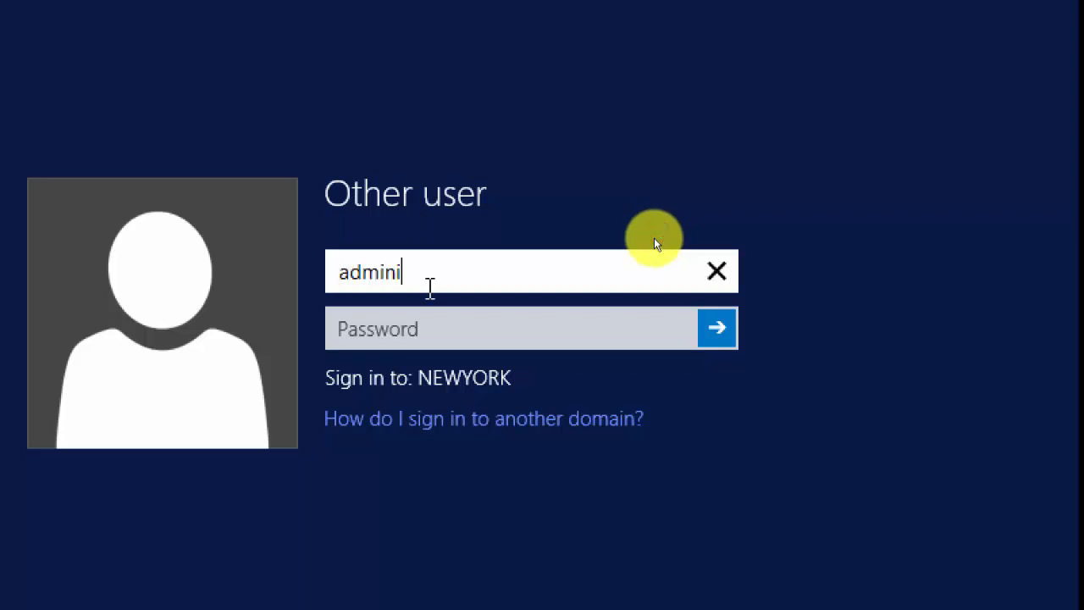
type("strator")
key("Tab")
type("Pa$$w0rd1")
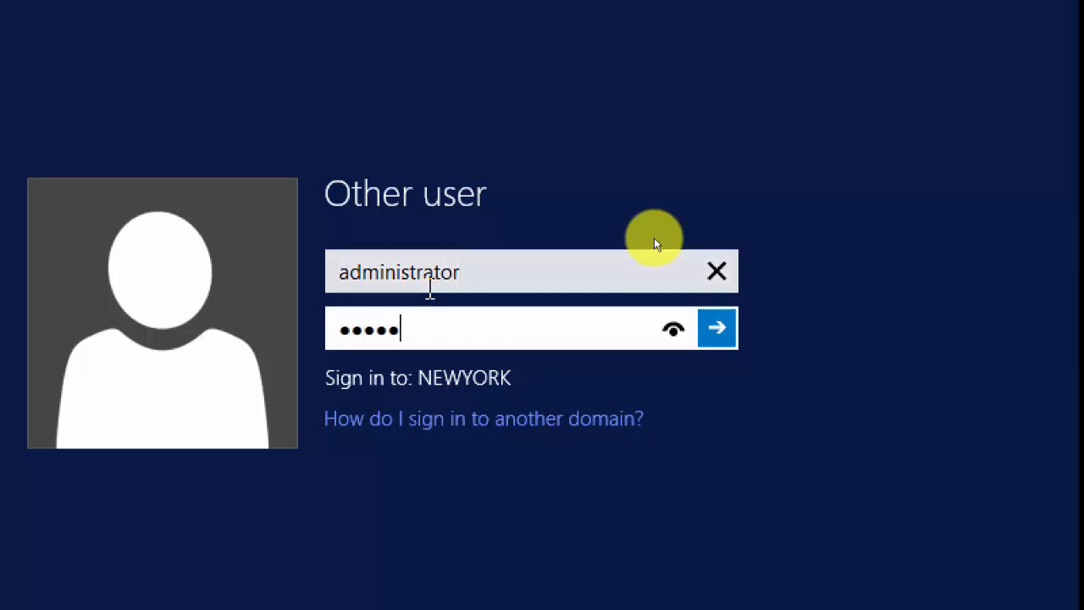
key("Return")
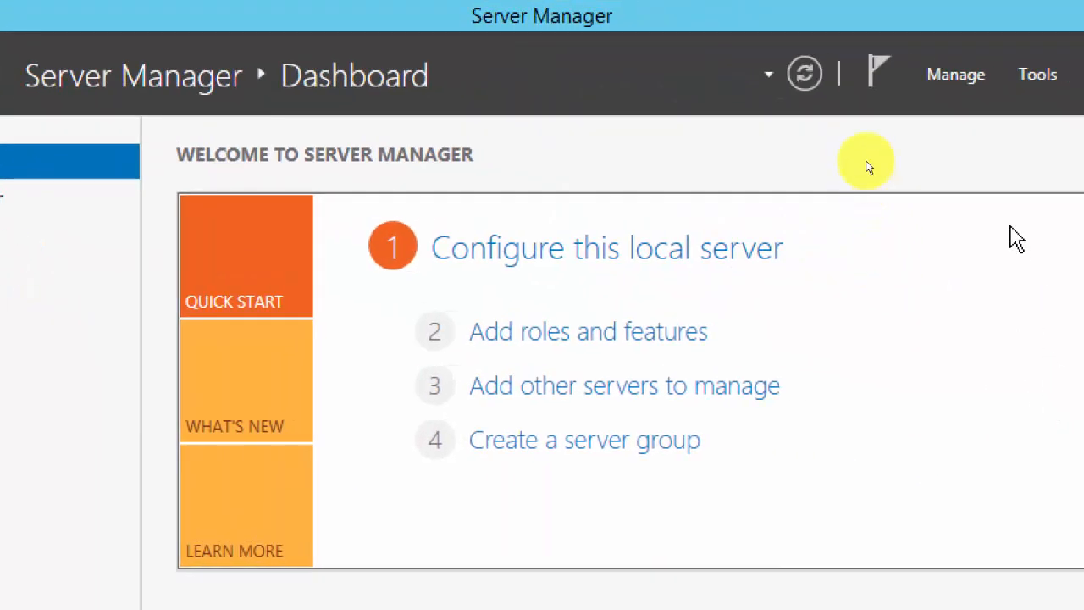
Launch Active Directory Users and Computers, widen the tree pane, and expand Newyork.Cisnetdomain.local.
left_click(1029, 81)
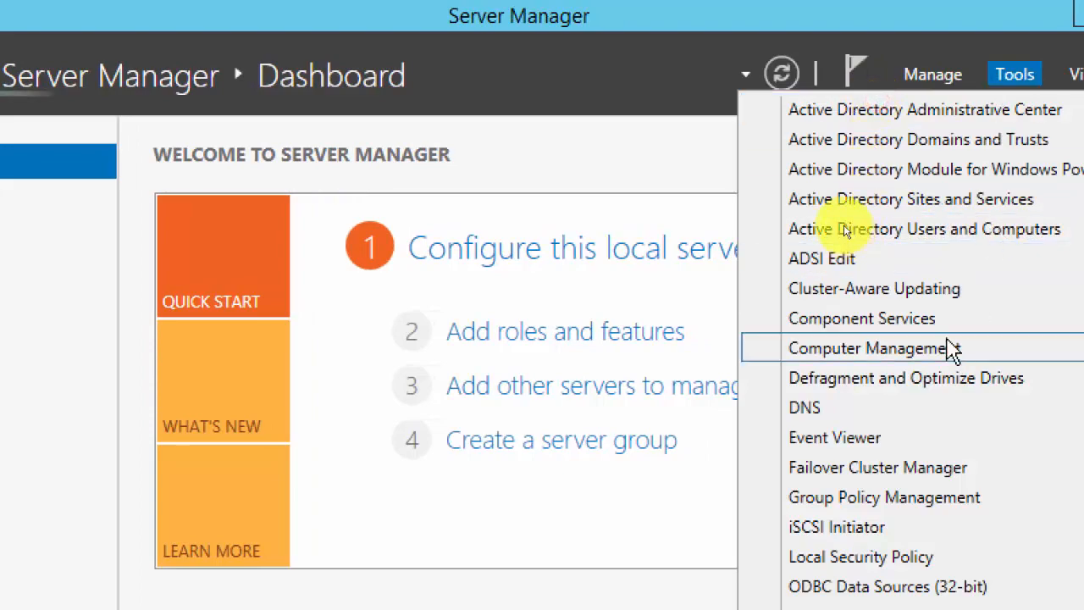
left_click(914, 230)
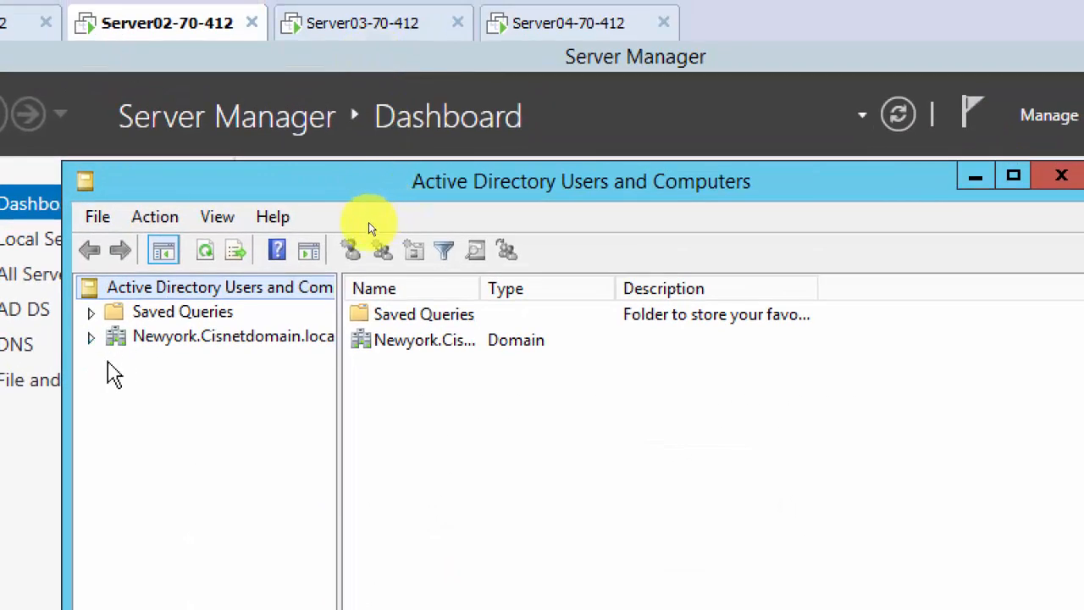
left_click_drag(339, 381, 466, 384)
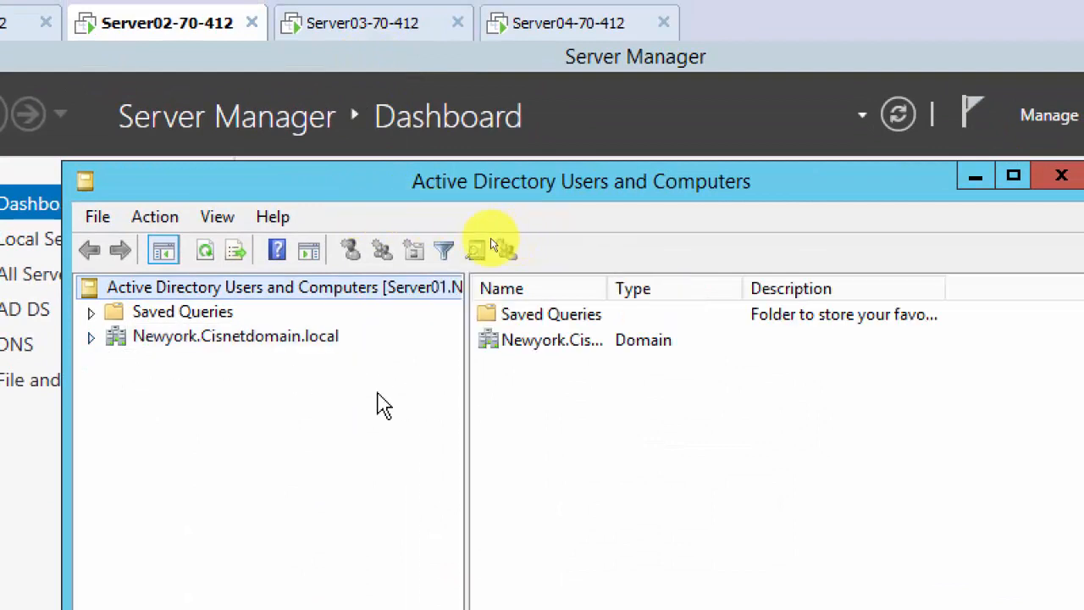
left_click(89, 337)
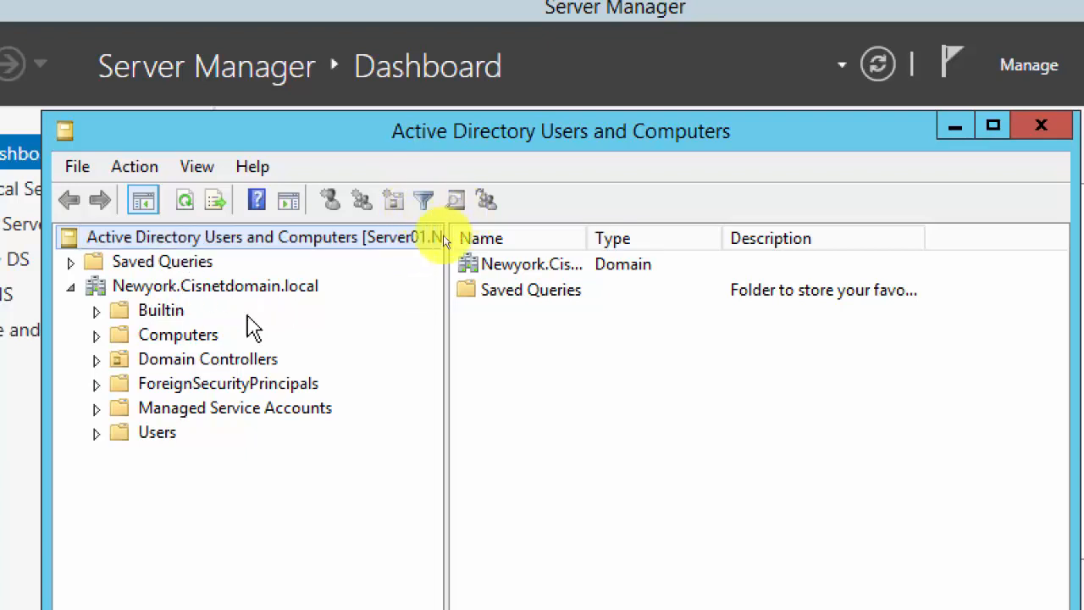
Start a new user in the Users container, entering User01 as name and logon name.
right_click(168, 431)
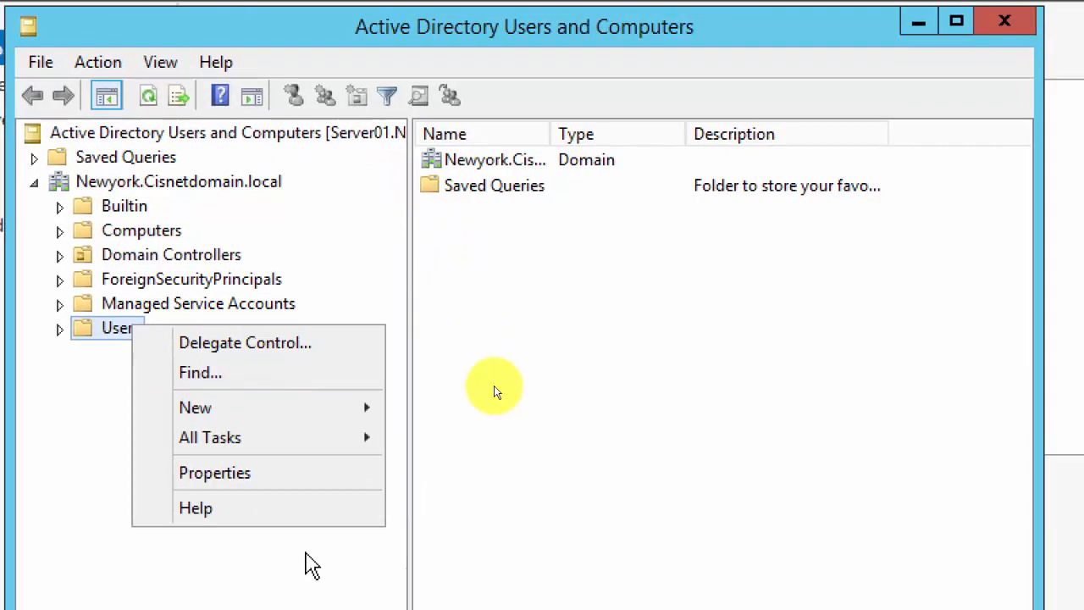
mouse_move(392, 419)
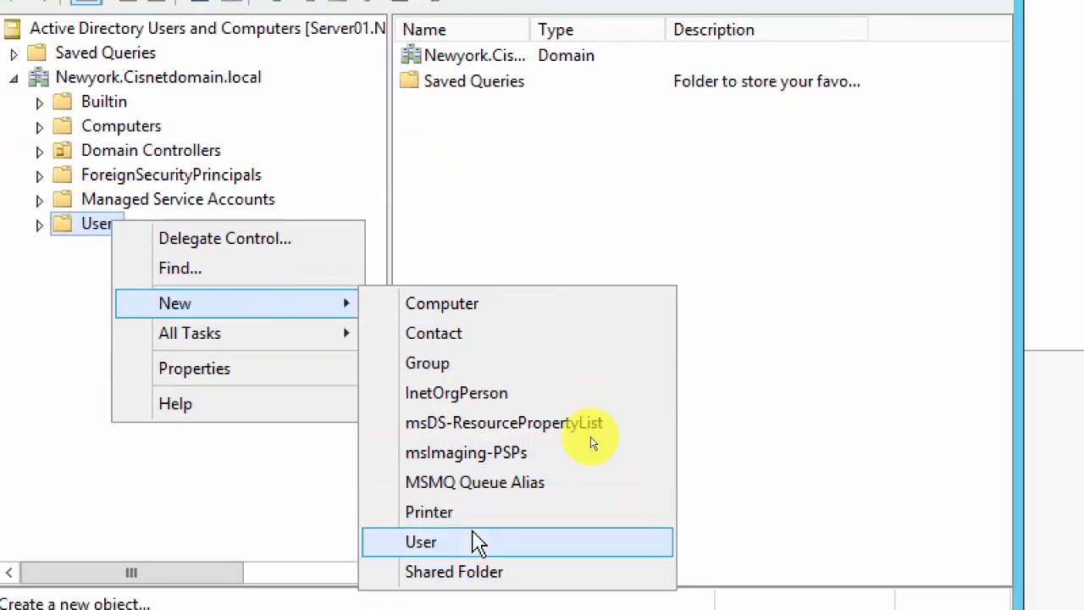
left_click(477, 542)
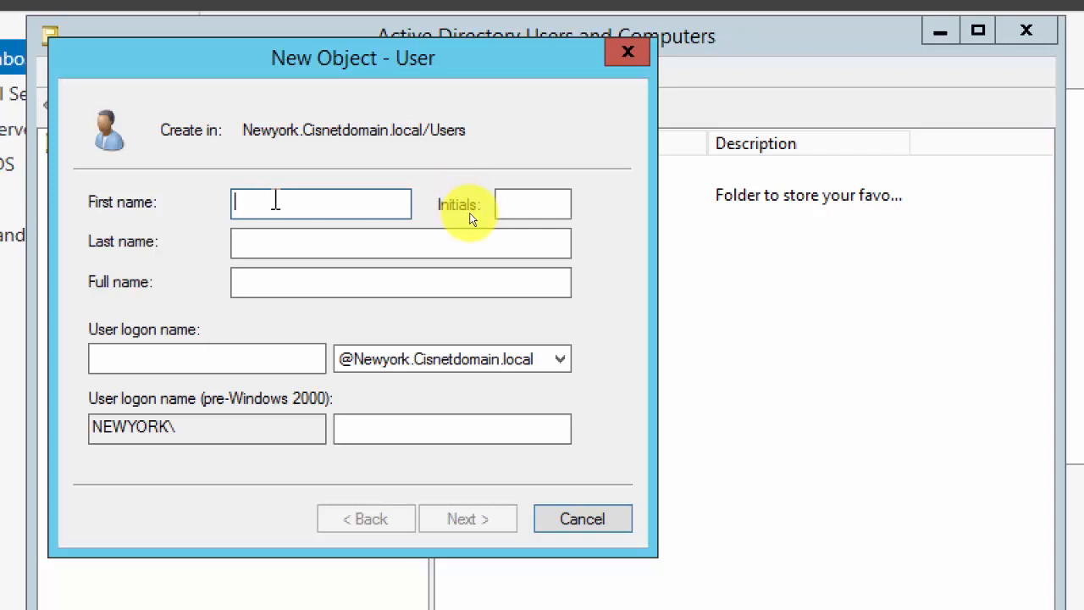
type("User01")
key("Tab")
key("Tab")
key("Tab")
type("User01")
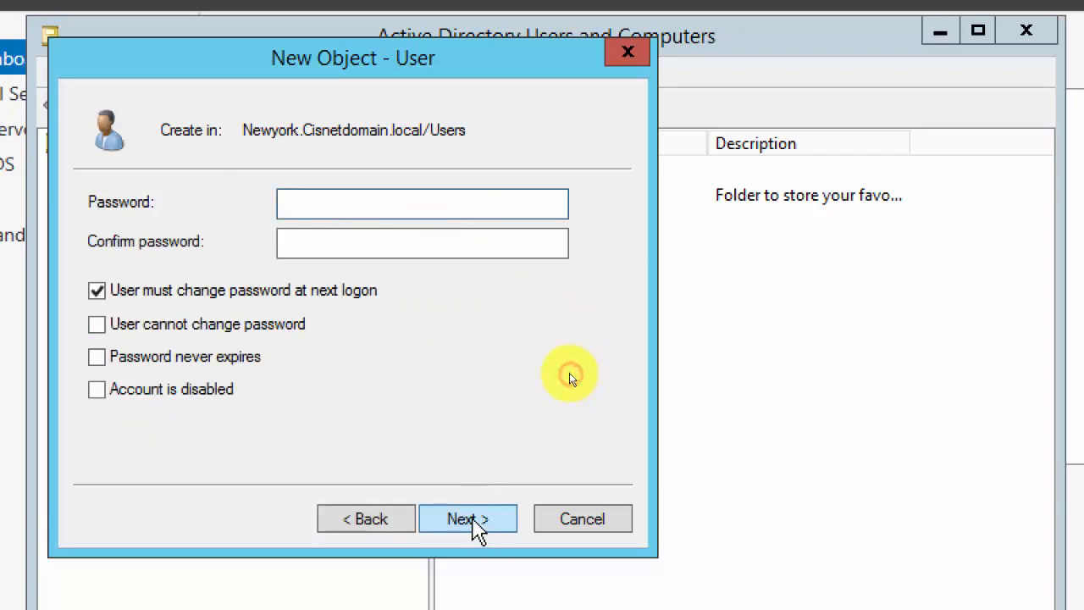
Set User01's password without forcing a change at next logon, finish, and select it in Users.
type("*********")
key("Tab")
type("*********")
key("Tab")
key("space")
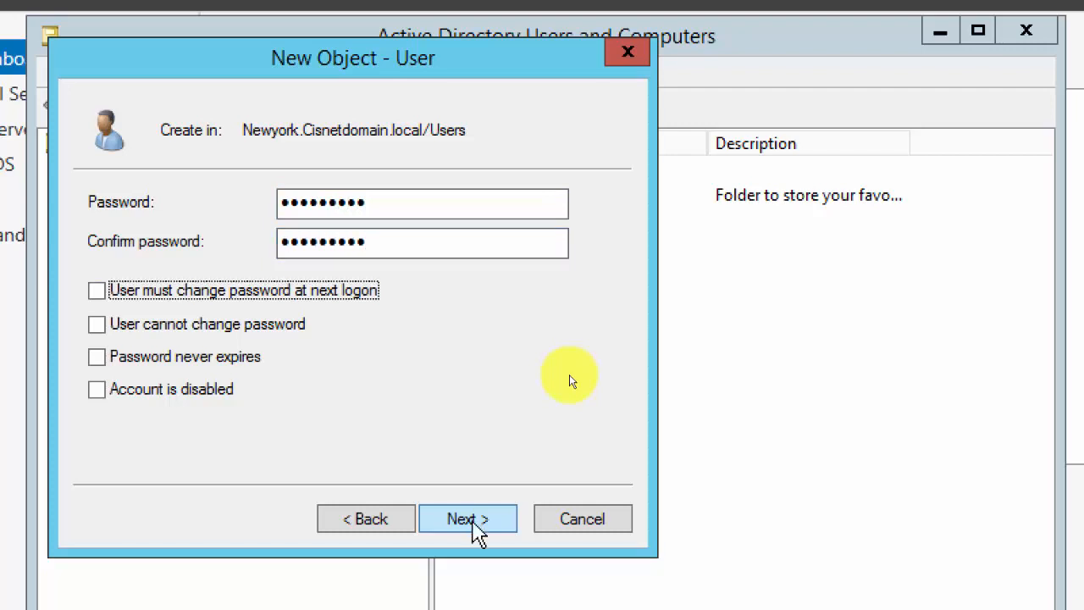
left_click(475, 526)
left_click(460, 522)
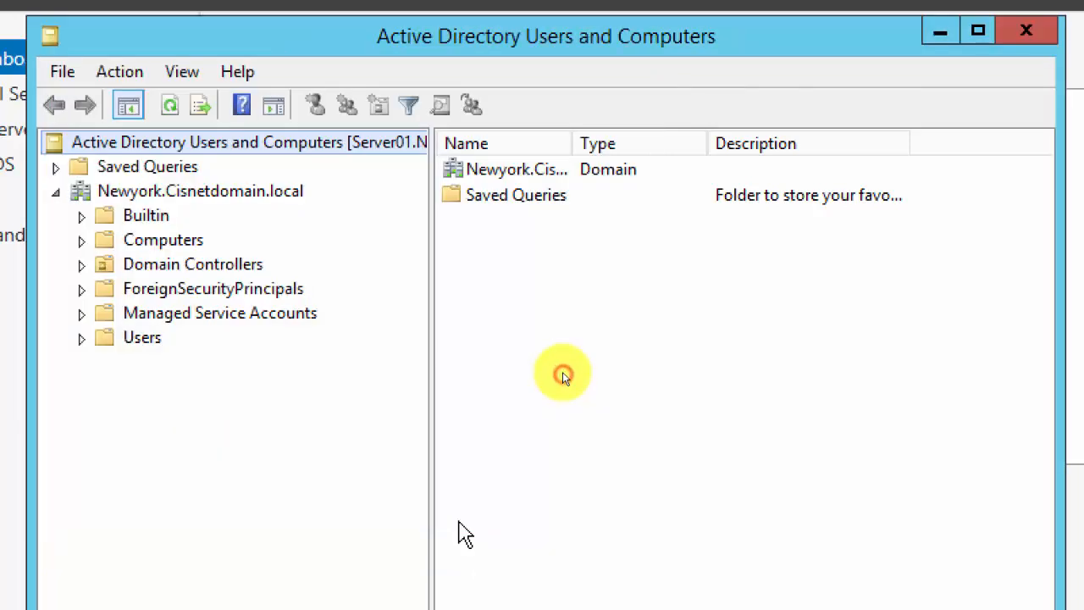
left_click(140, 338)
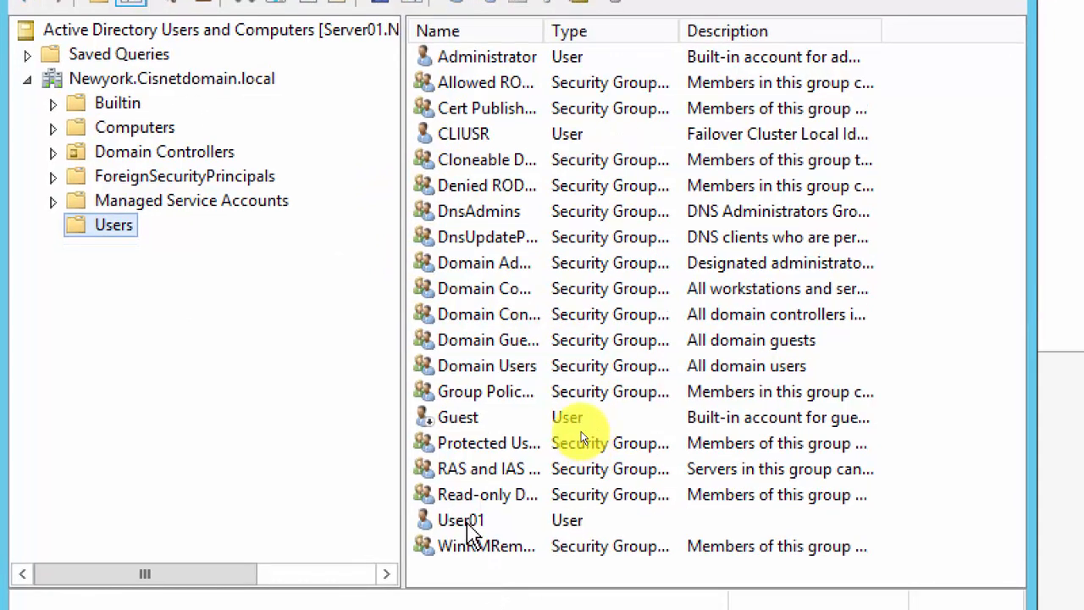
left_click(464, 531)
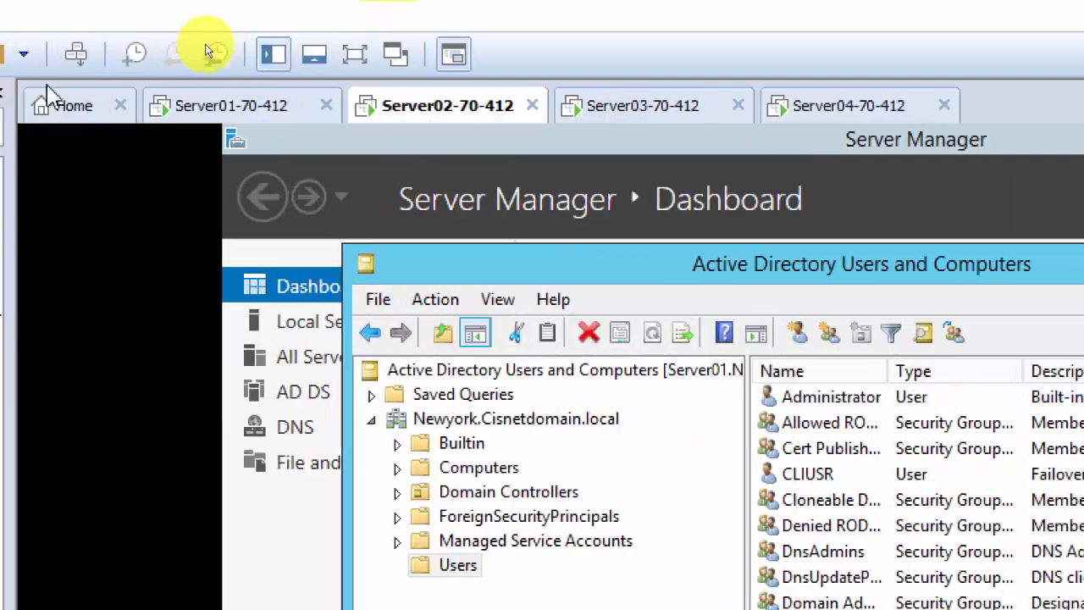
On Server01, search Cisnetdomain.local for users, contacts and groups named user01.
left_click(201, 113)
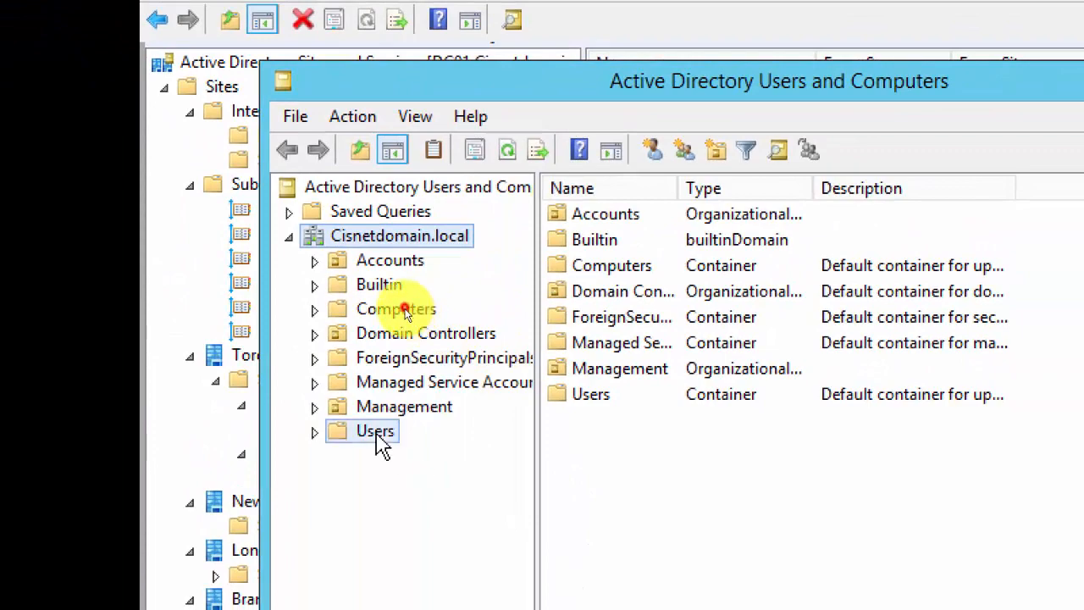
left_click(356, 478)
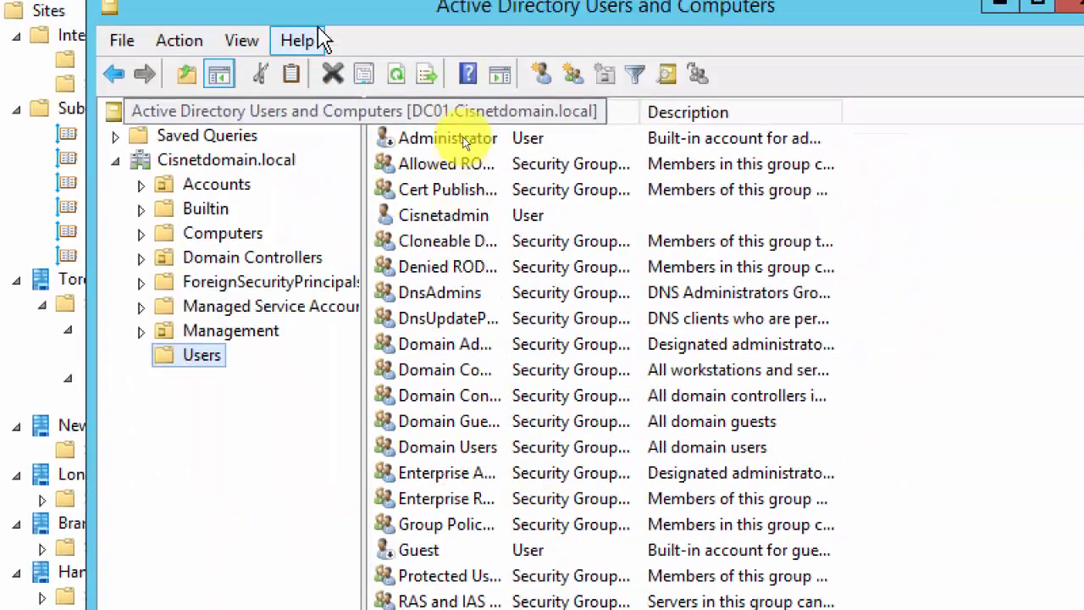
right_click(227, 174)
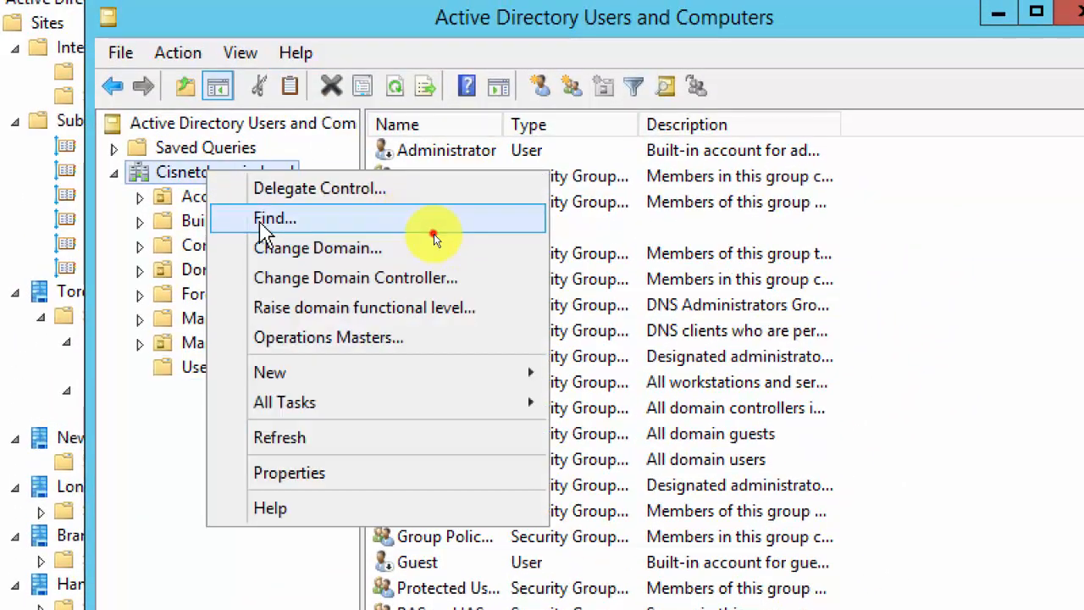
left_click(430, 227)
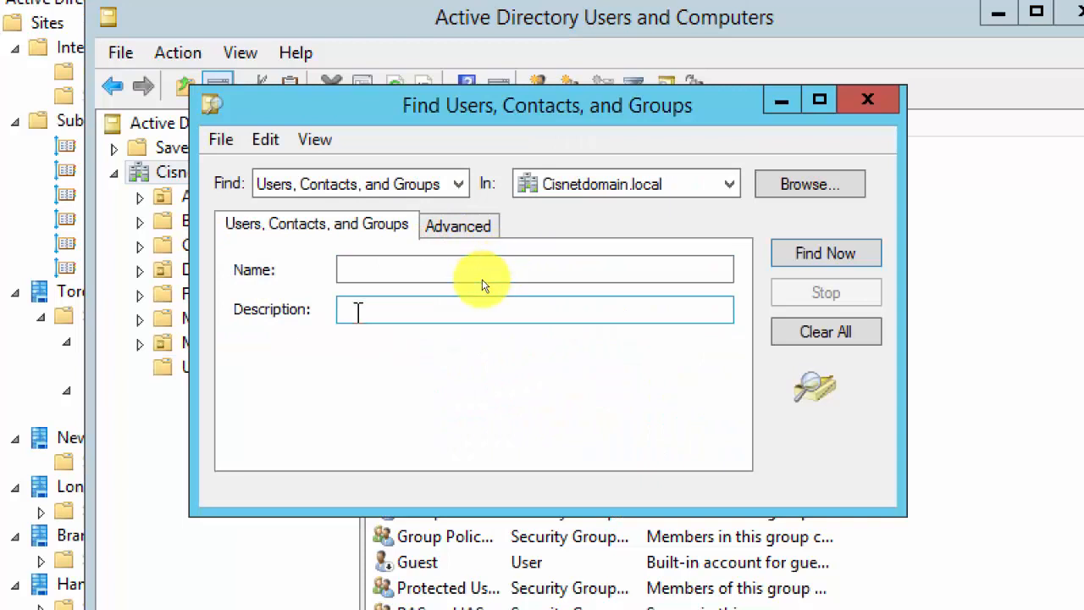
left_click(440, 268)
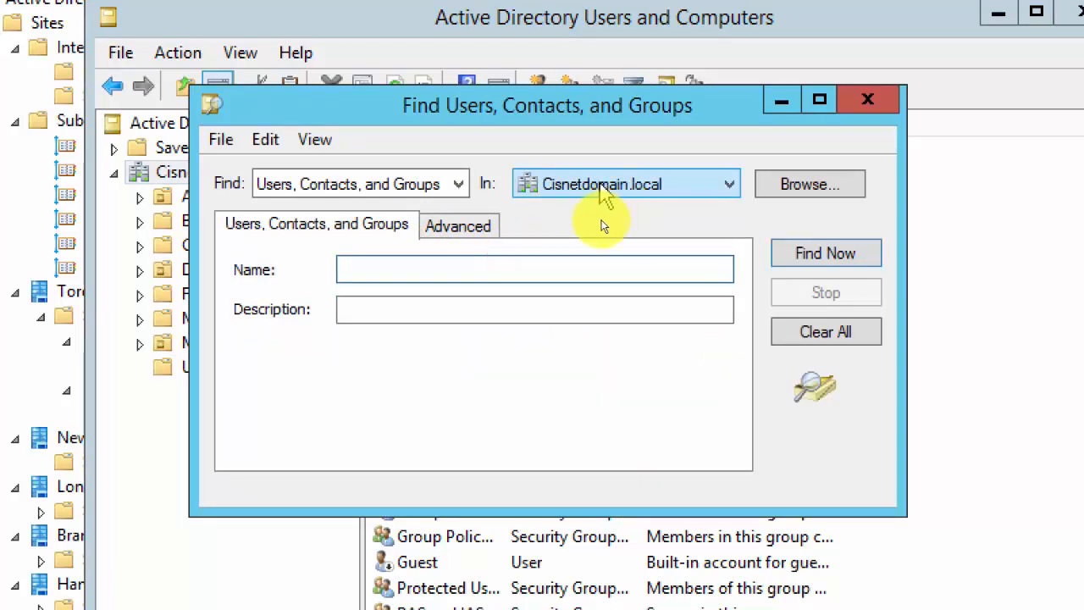
type("user01")
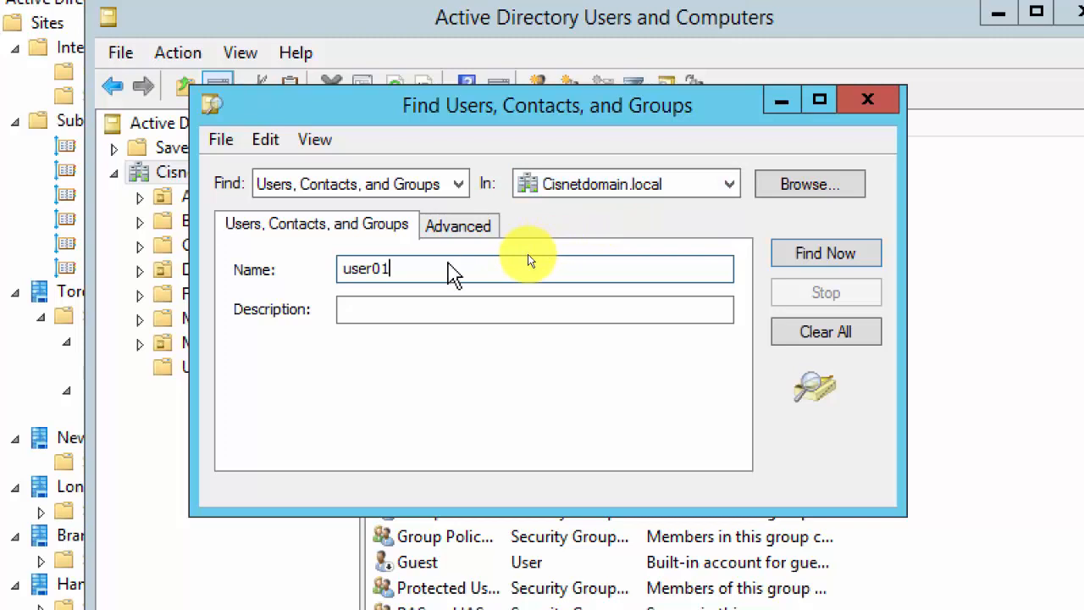
key("Return")
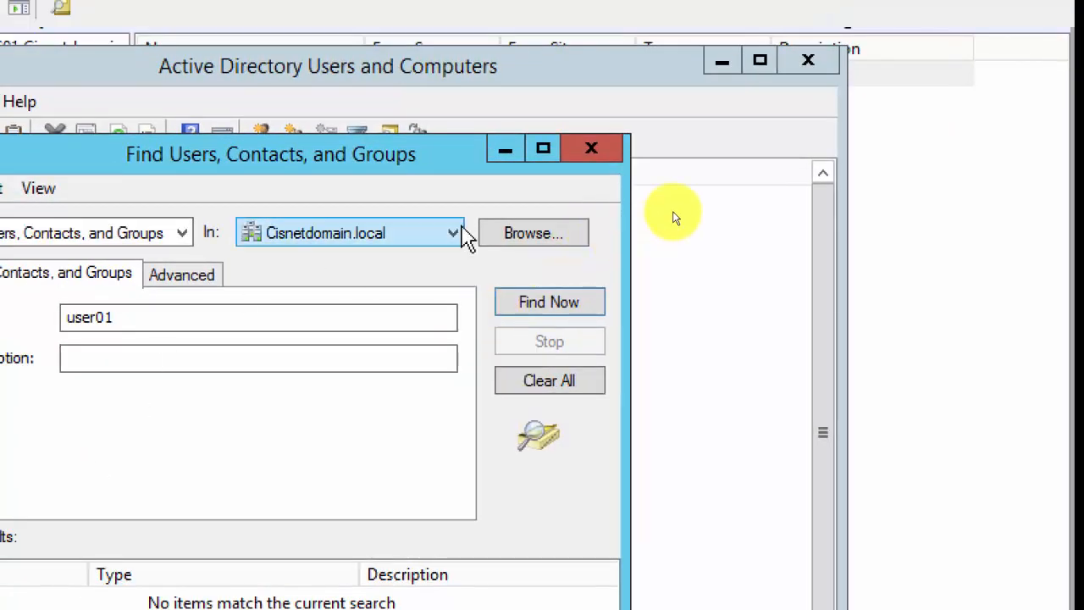
Change the search location to Newyork.Cisnetdomain.local and rerun the user01 search.
left_click(316, 257)
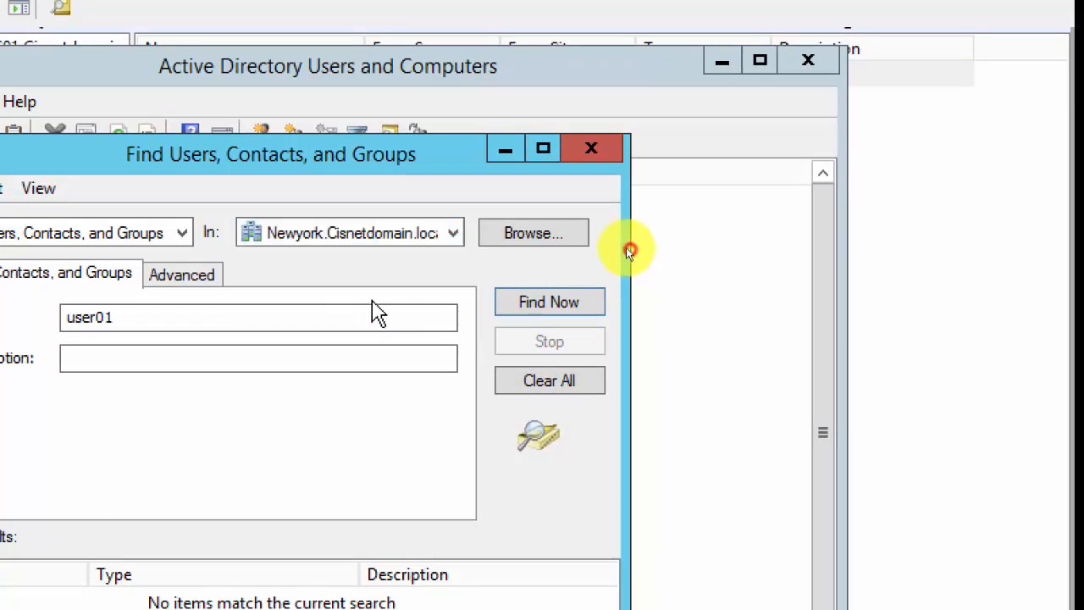
left_click(372, 304)
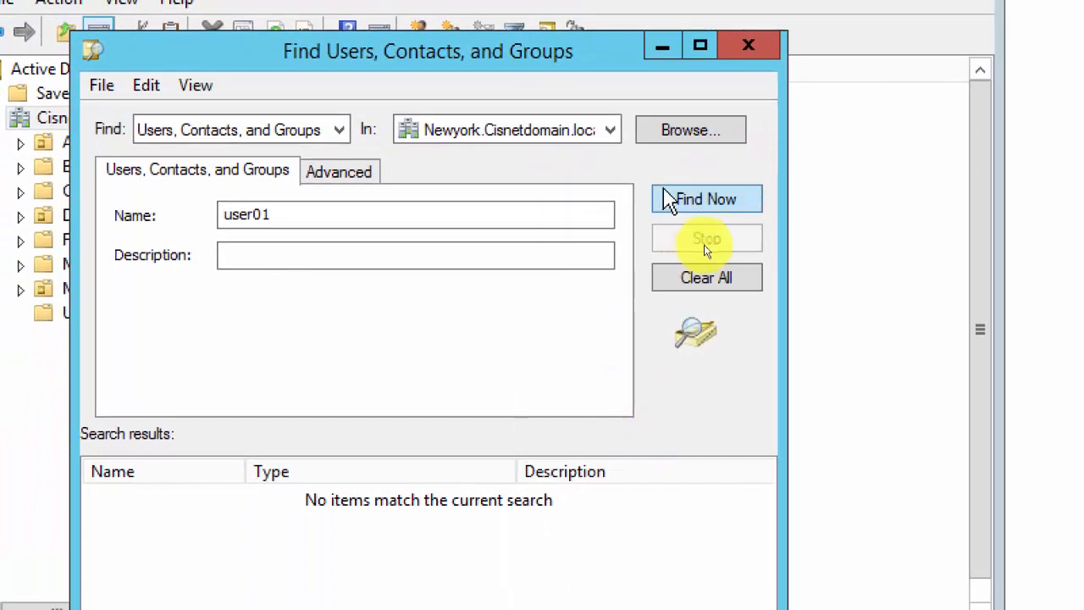
left_click(702, 200)
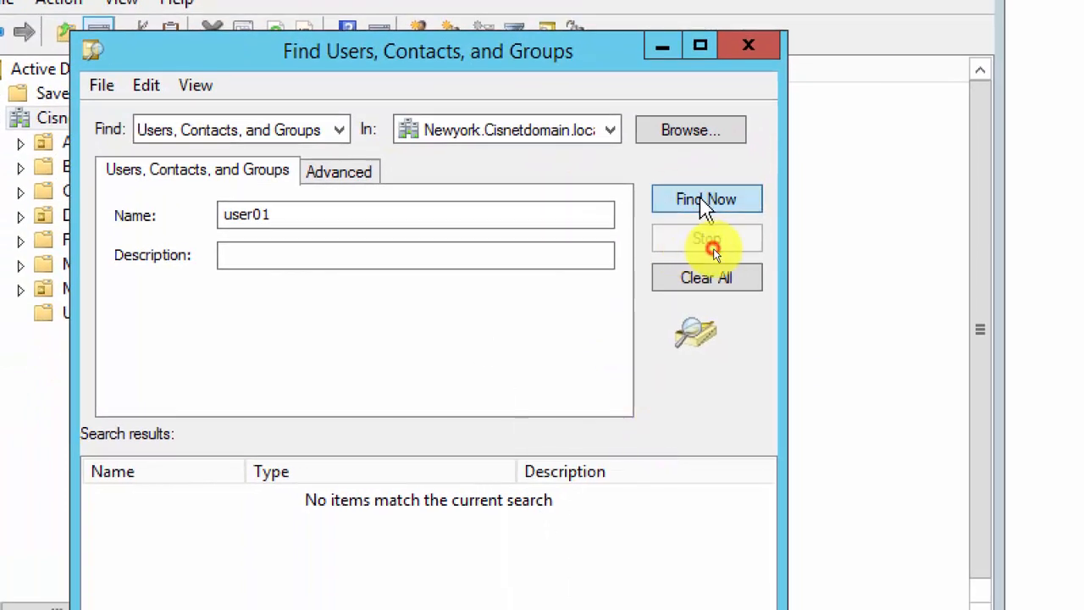
left_click(699, 200)
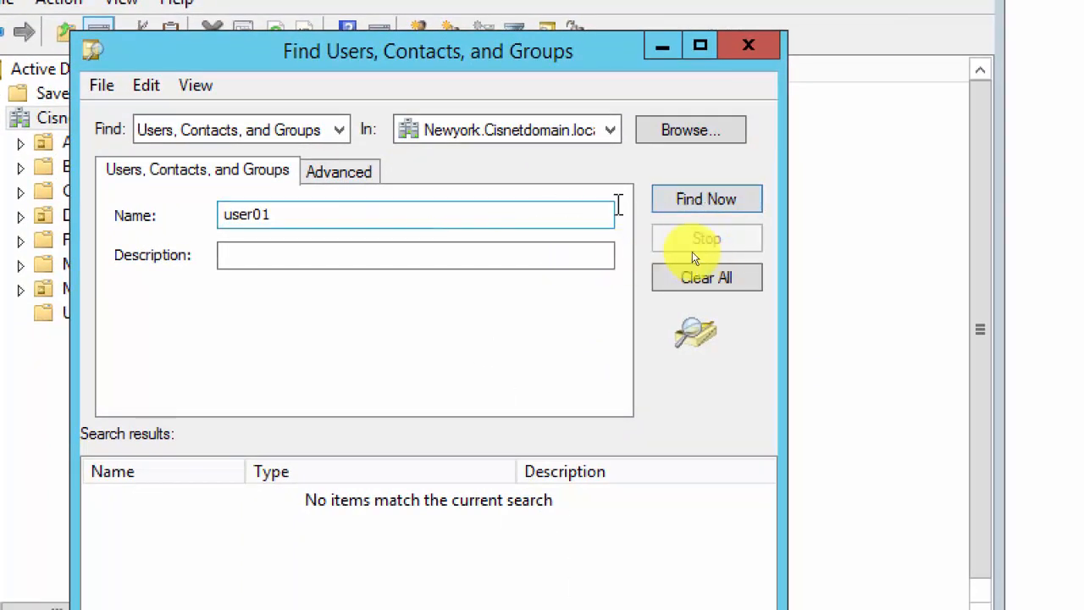
left_click(701, 203)
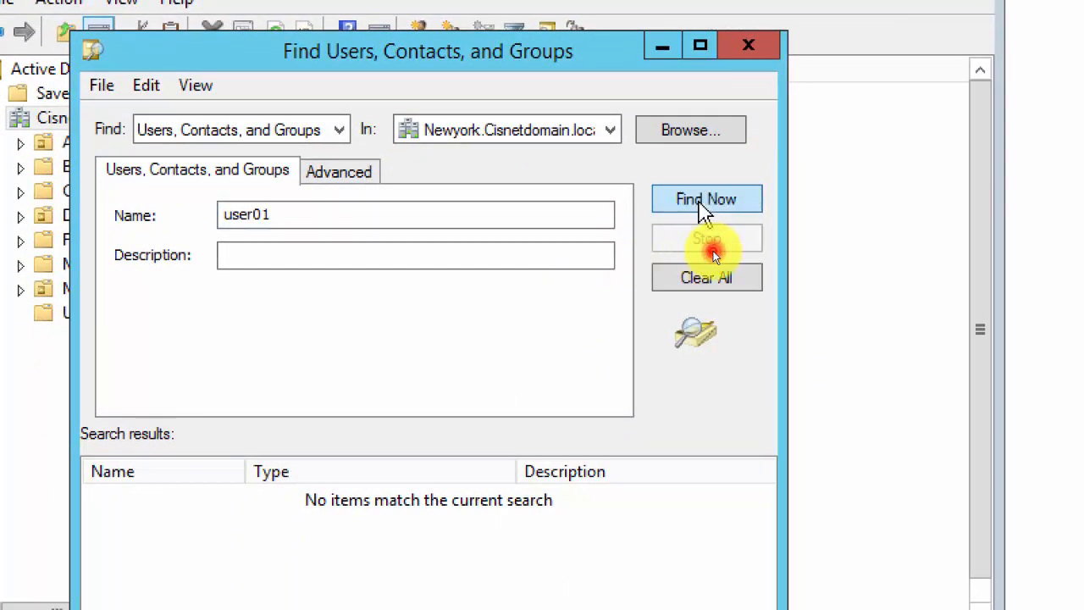
left_click(312, 256)
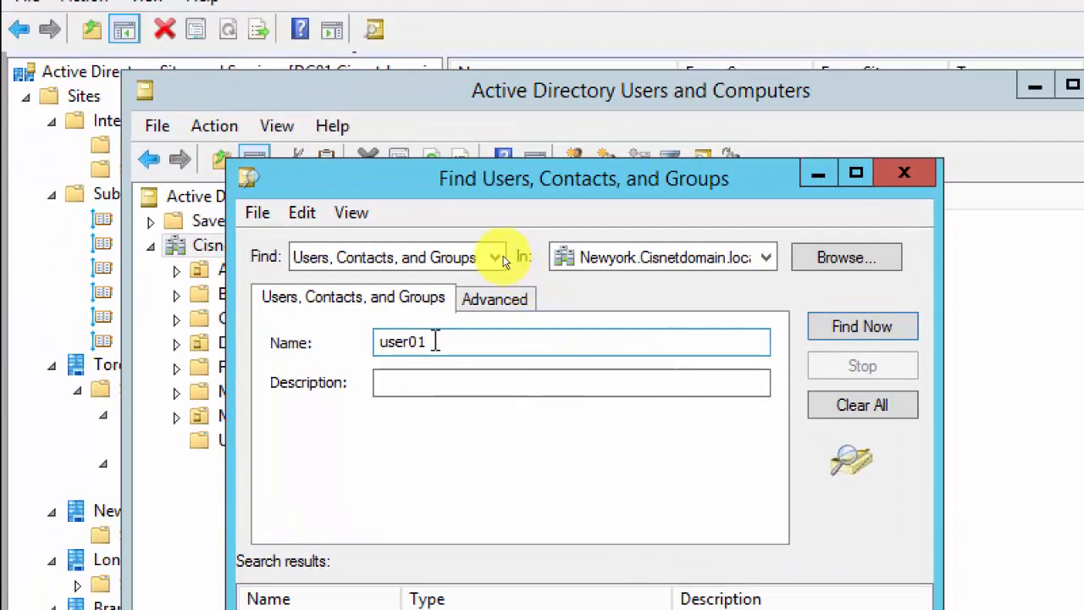
Close the Find Users, Contacts, and Groups window.
left_click(916, 175)
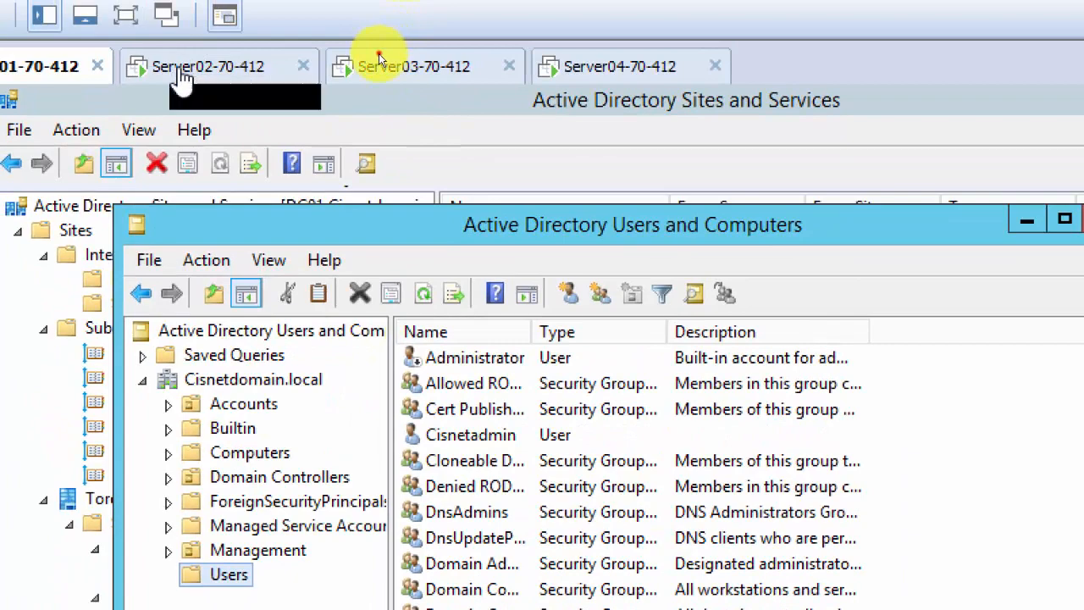
On Server02, add User01 to the Administrators group in its properties, then return to Server01.
left_click(380, 51)
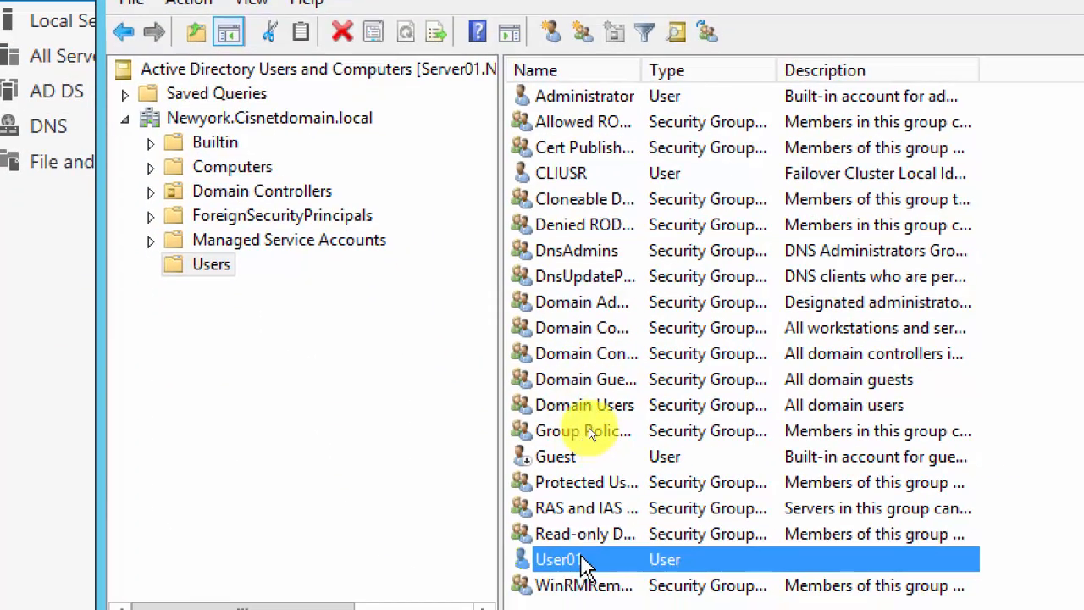
double_click(580, 557)
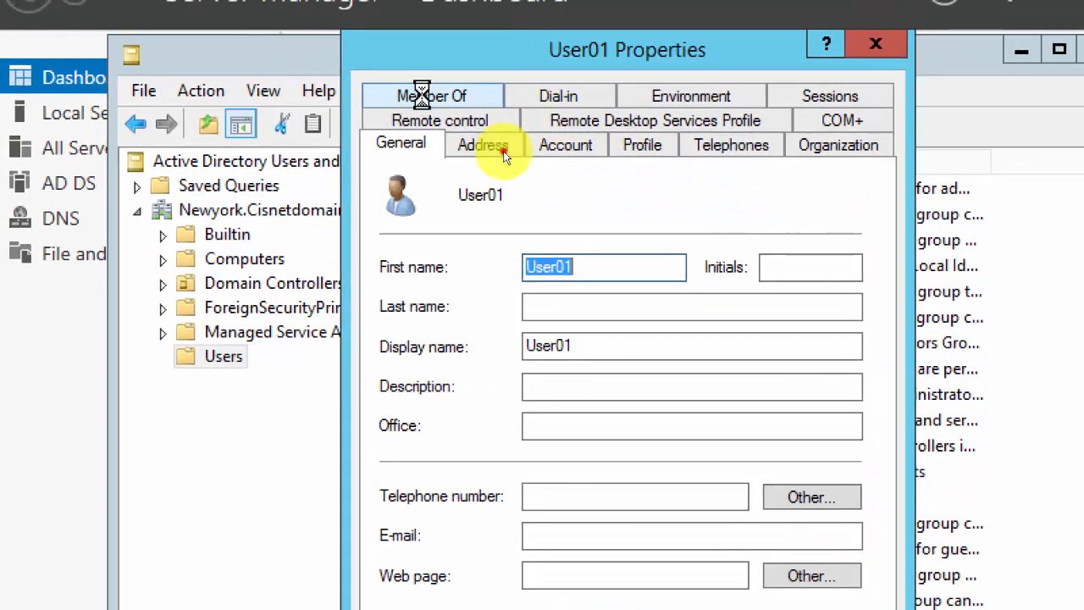
left_click(415, 8)
left_click(430, 472)
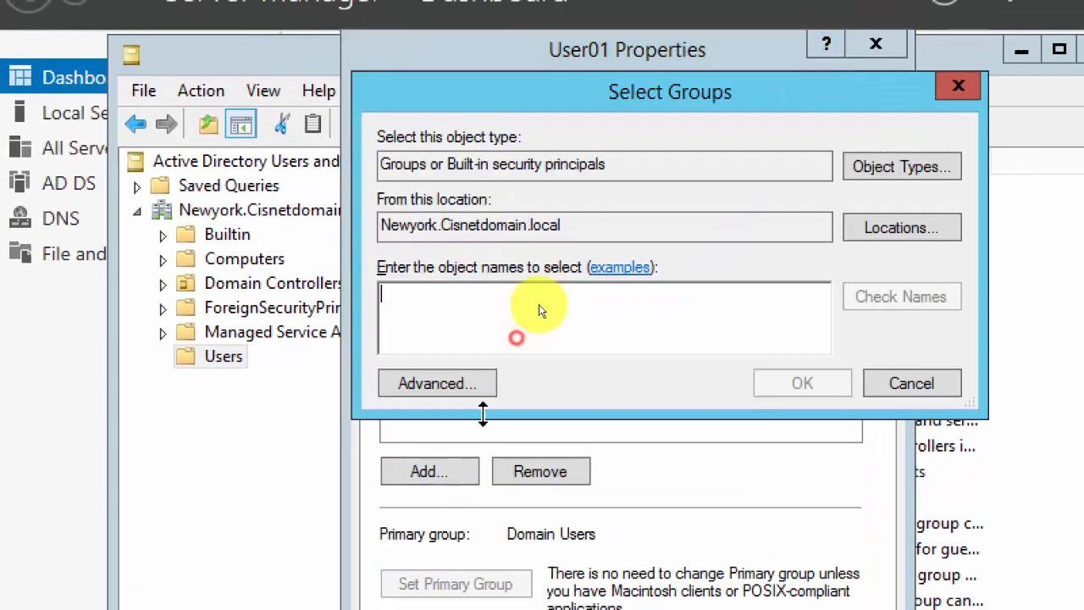
type("adminis")
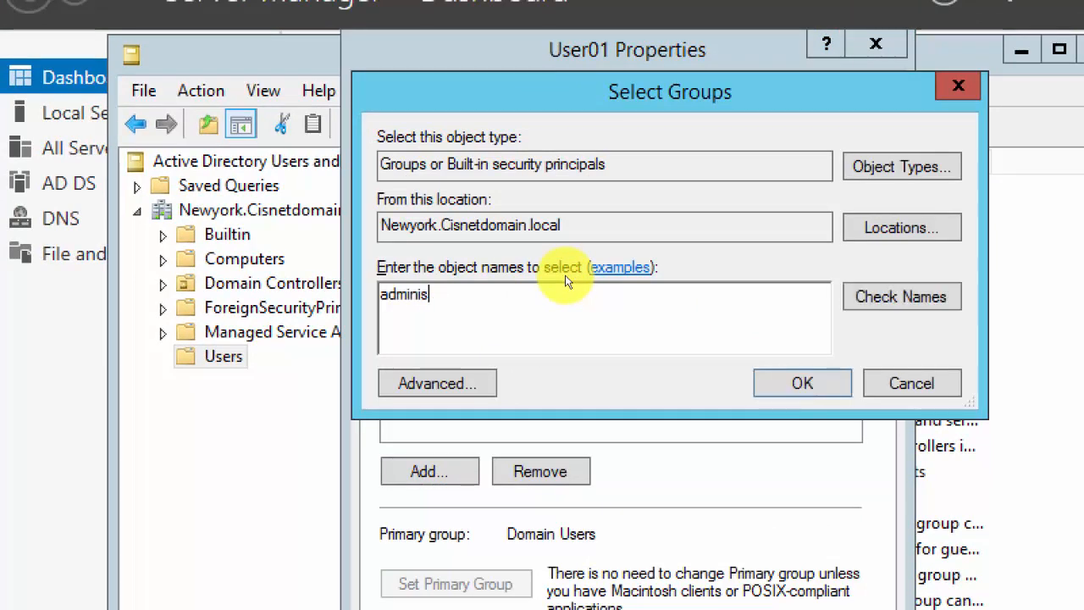
type("trators")
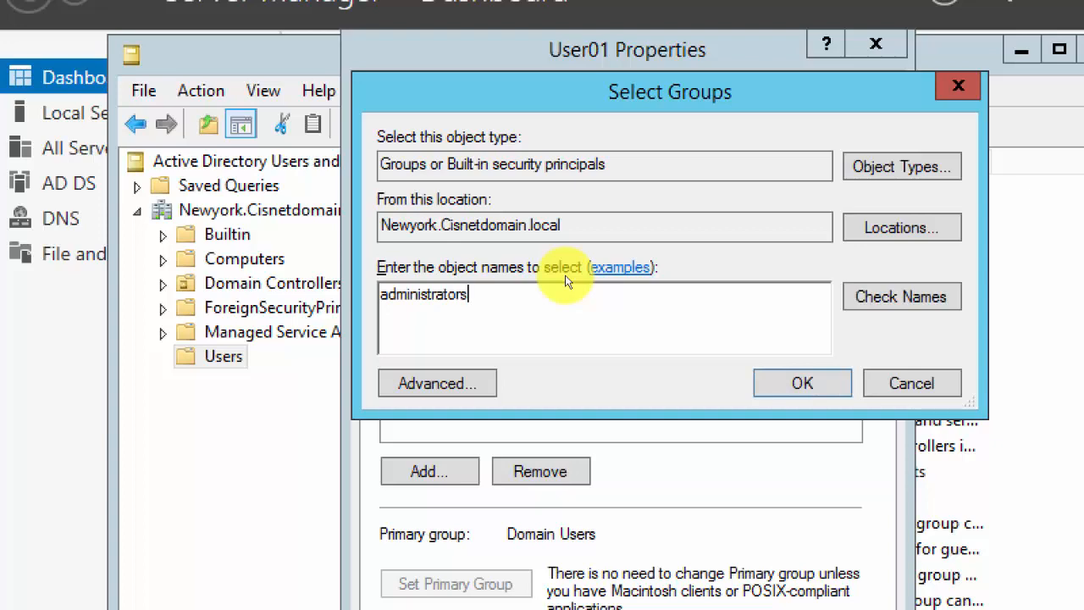
key("Return")
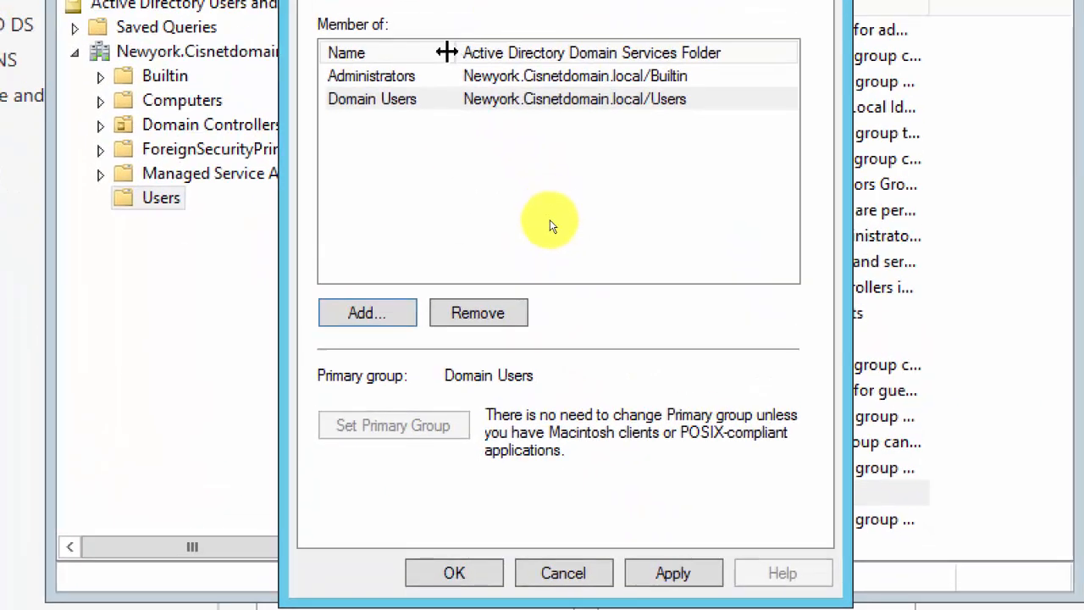
left_click(464, 567)
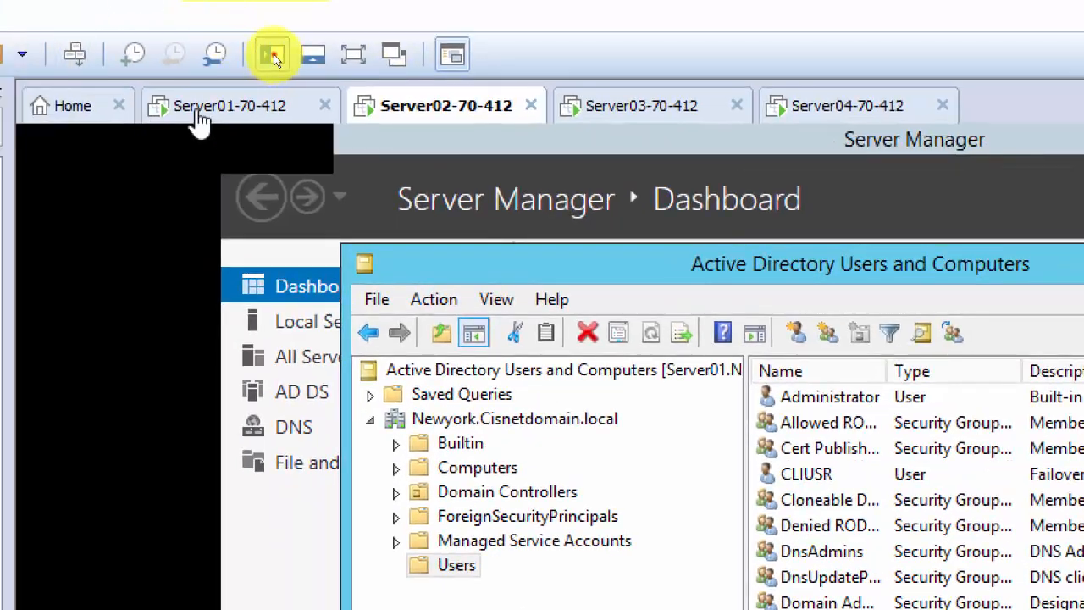
left_click(200, 118)
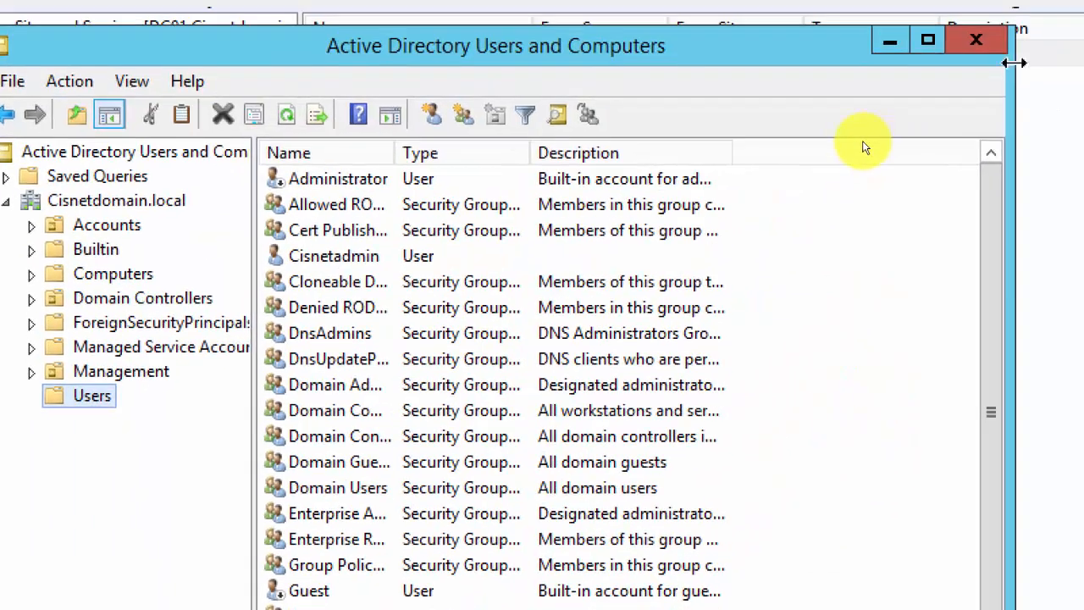
Close Active Directory Users and Computers on Server01 and show the Start screen.
left_click(977, 46)
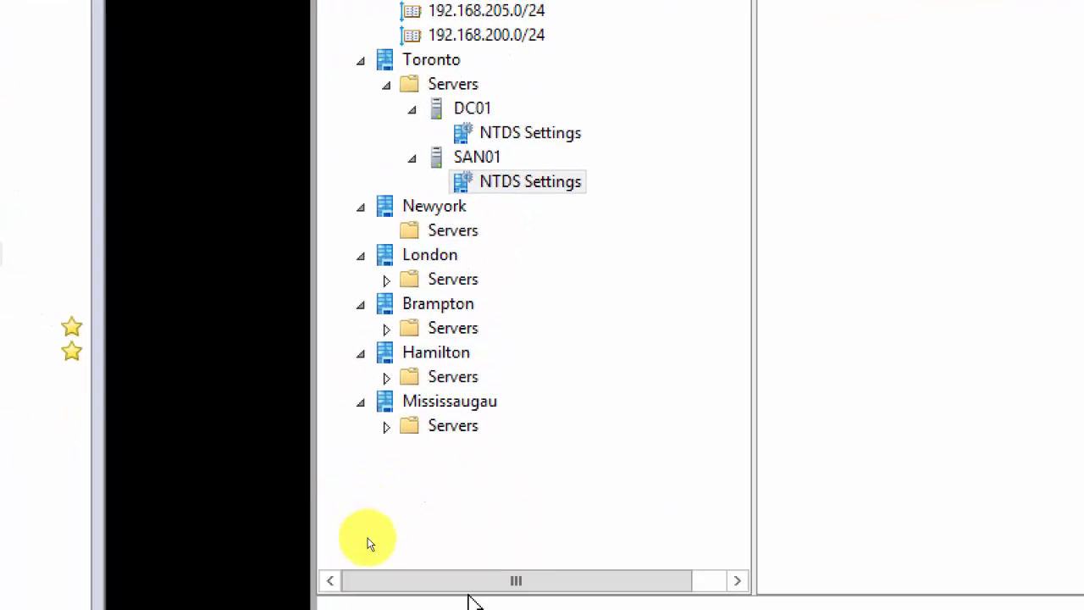
left_click(356, 586)
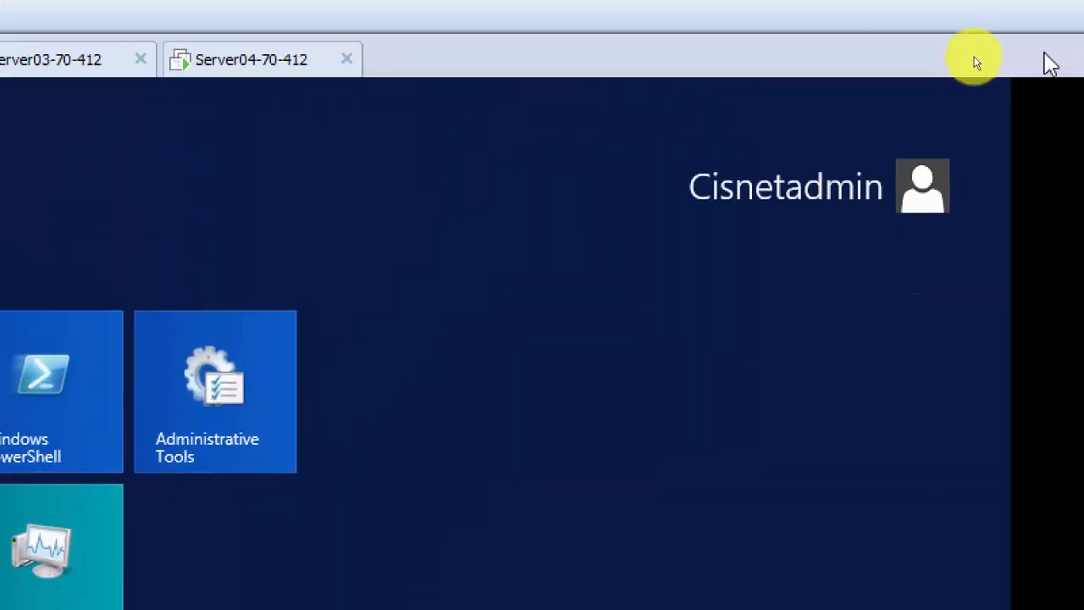
Sign out of Server01 and attempt an Other user sign-in as user01, dismissing the error.
left_click(890, 200)
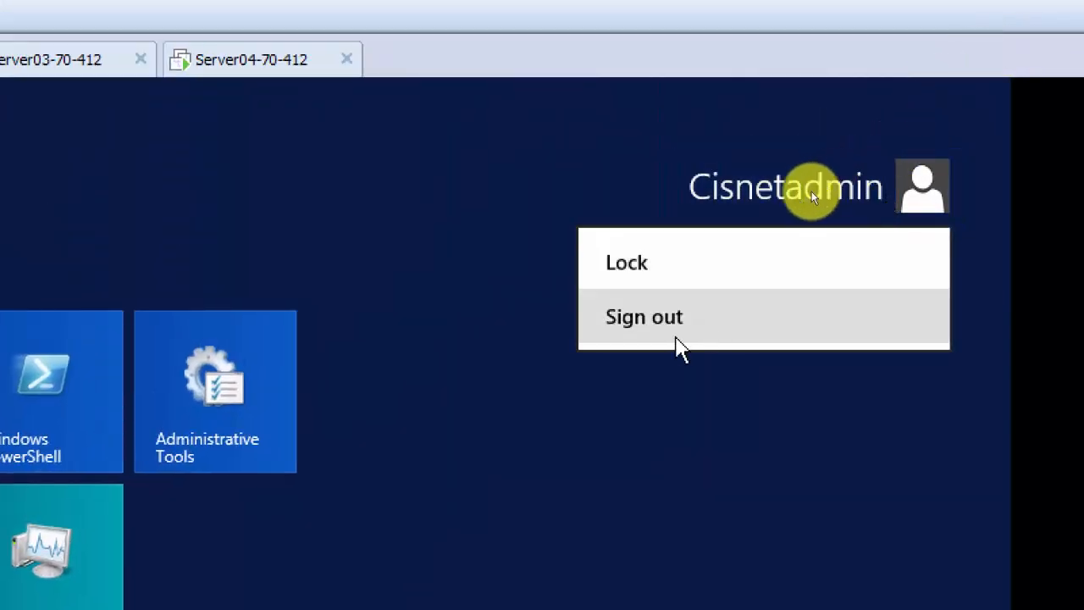
left_click(672, 330)
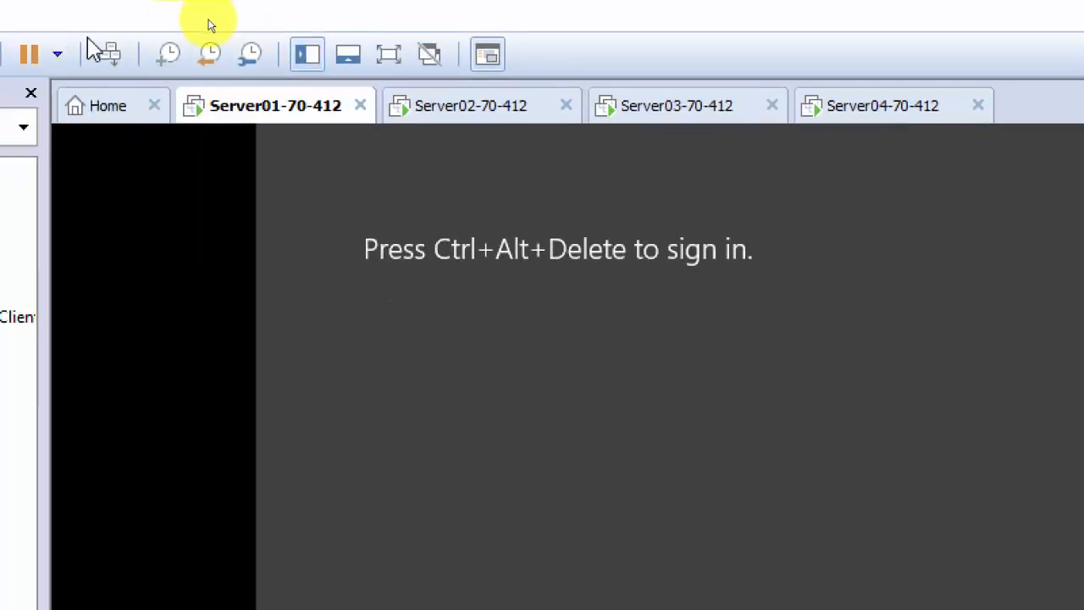
left_click(121, 52)
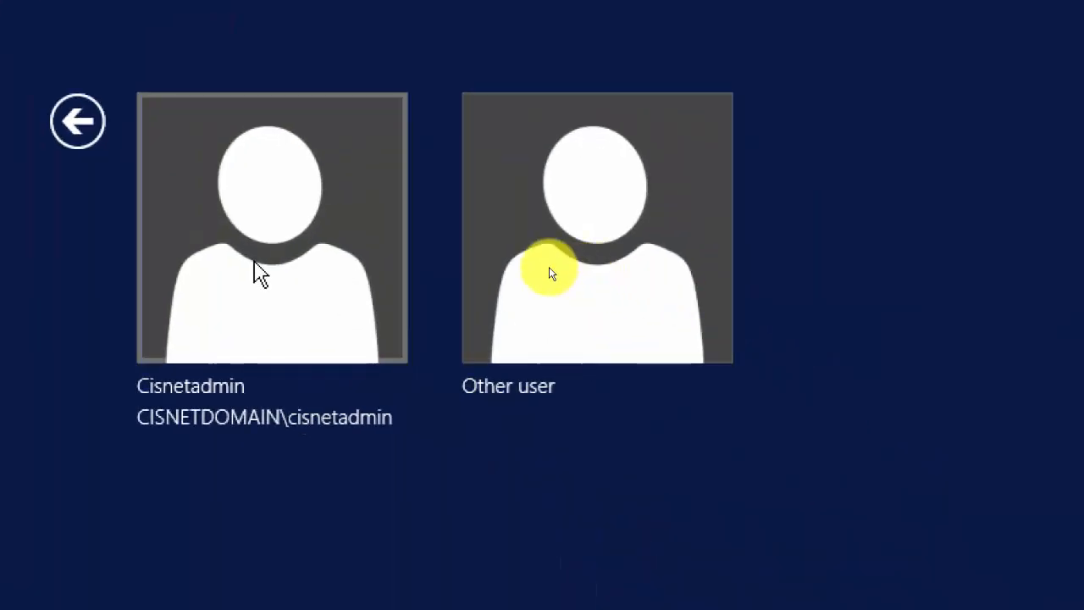
left_click(682, 264)
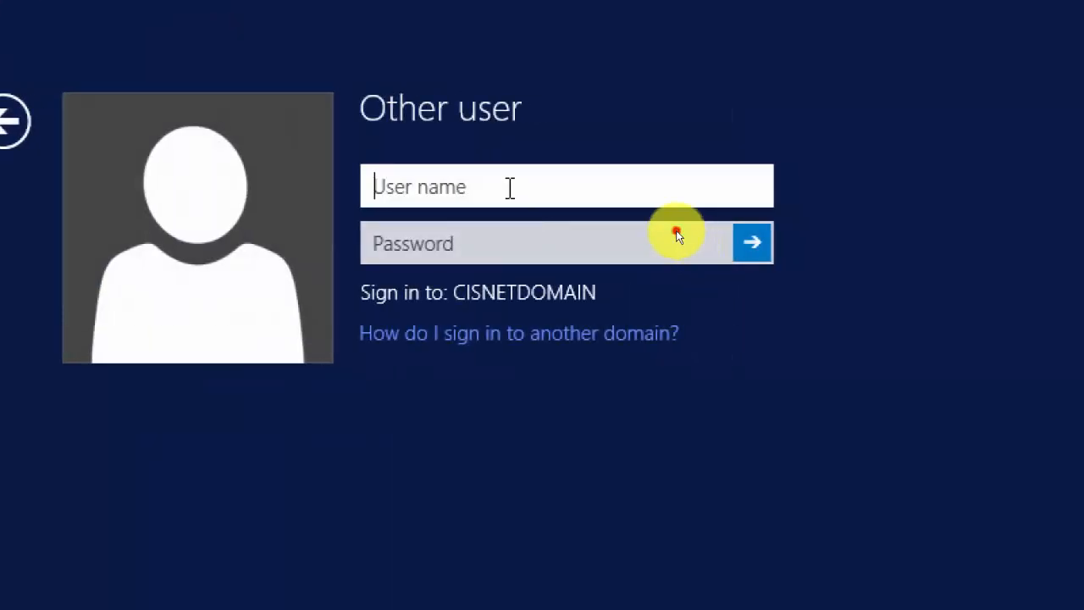
type("user01")
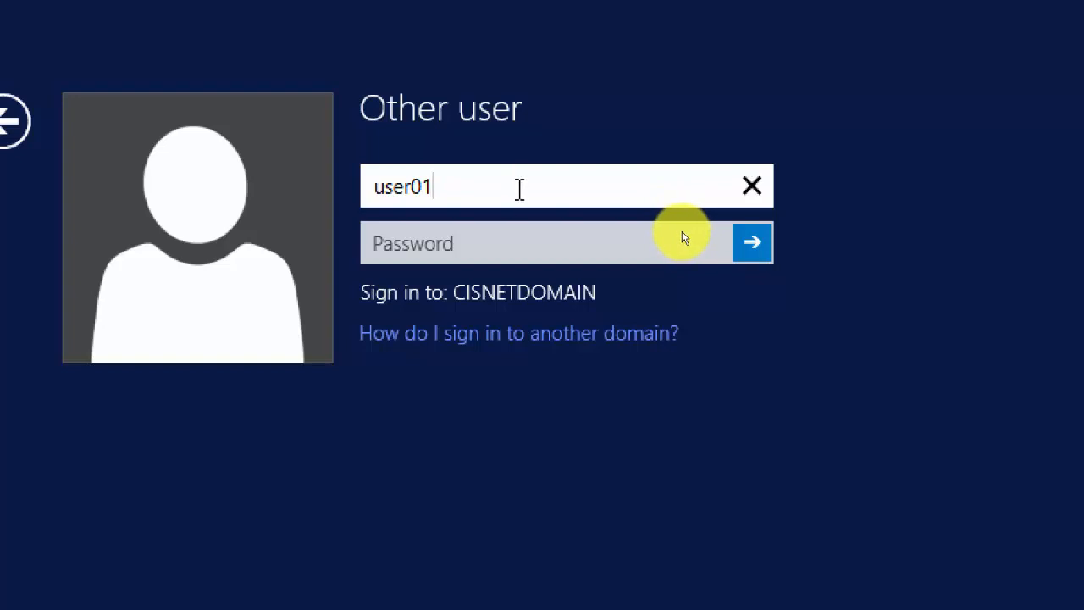
left_click(521, 256)
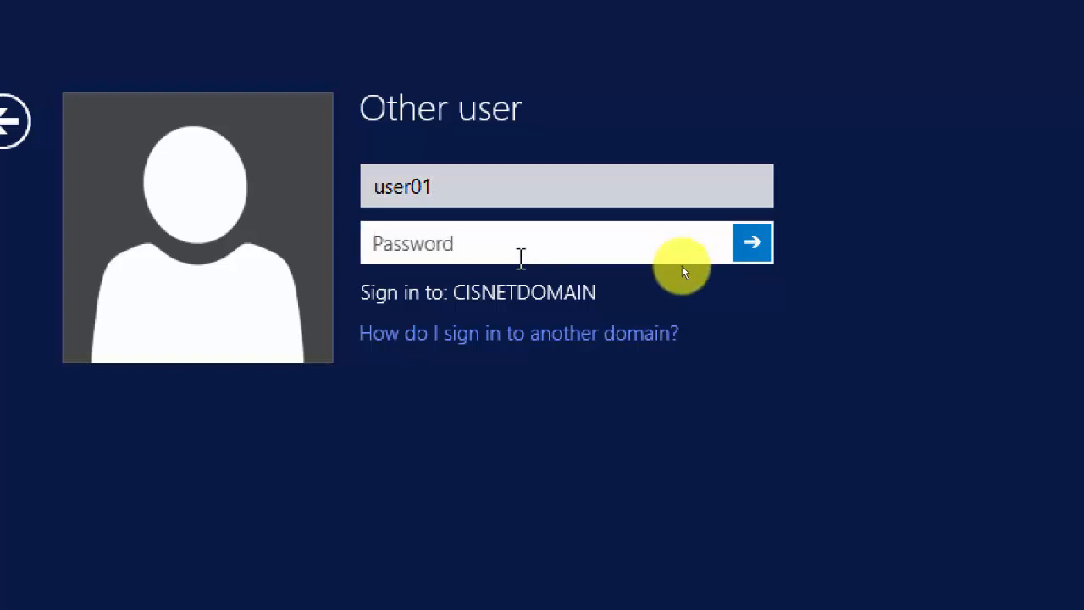
type("Pa$")
key("Return")
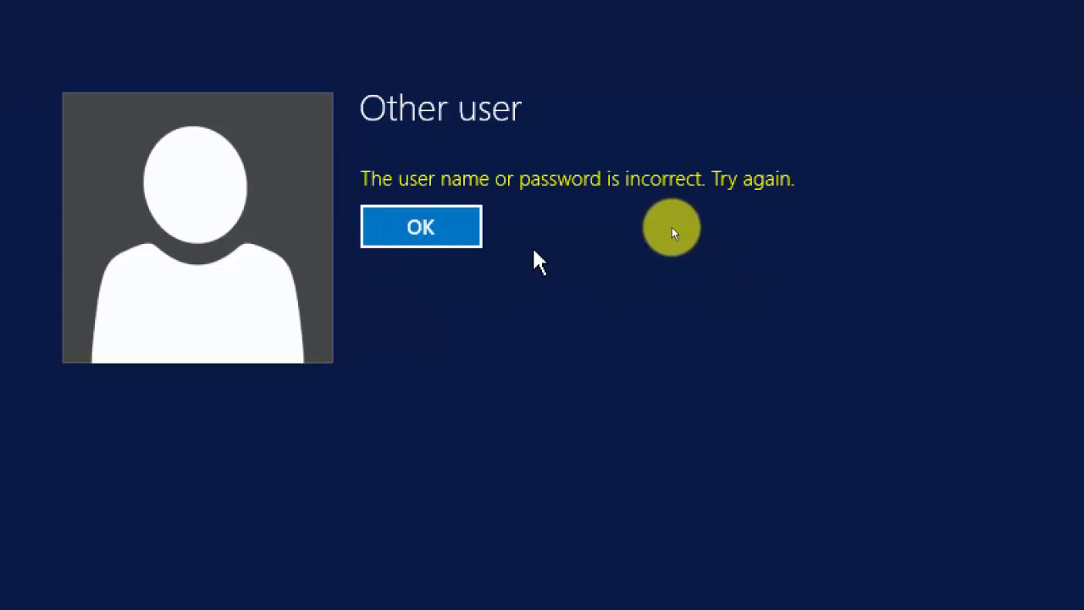
left_click(426, 360)
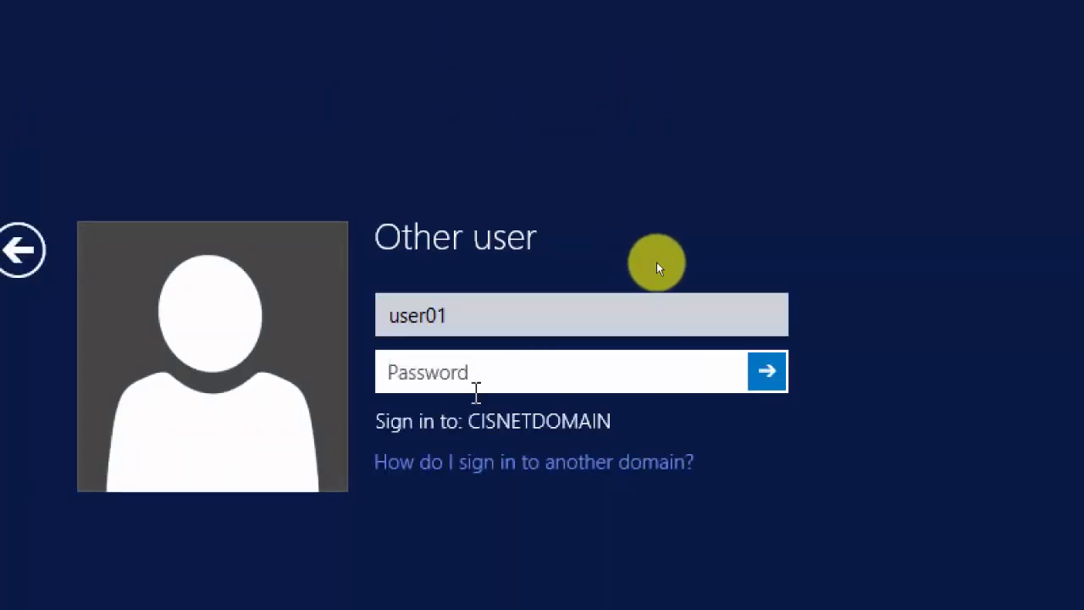
Retry the sign-in as Newyork\user01 with the user's password.
left_click(479, 331)
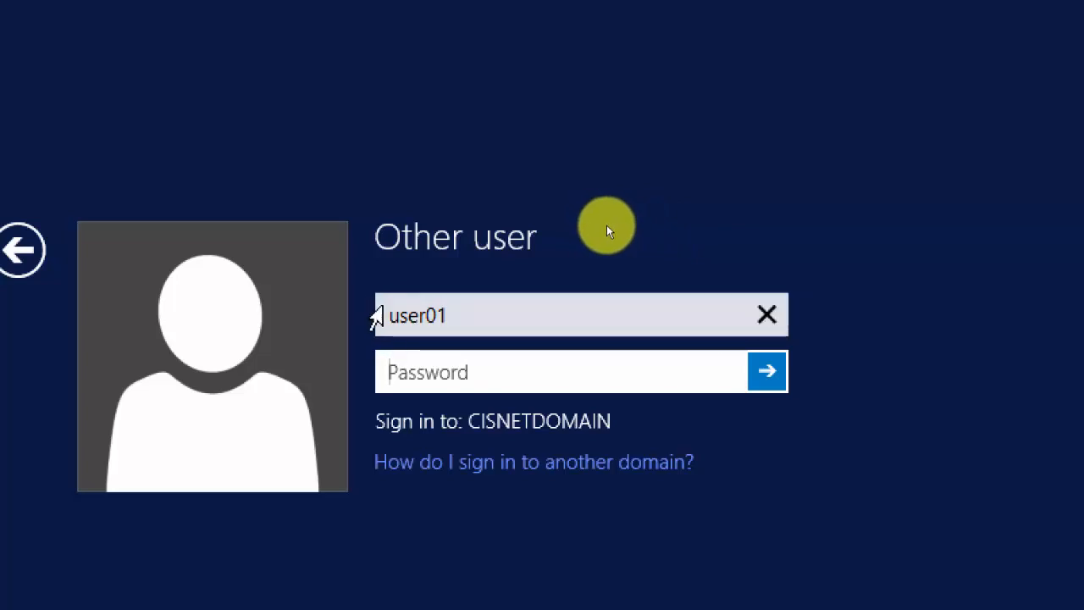
left_click(388, 312)
type("Newyor")
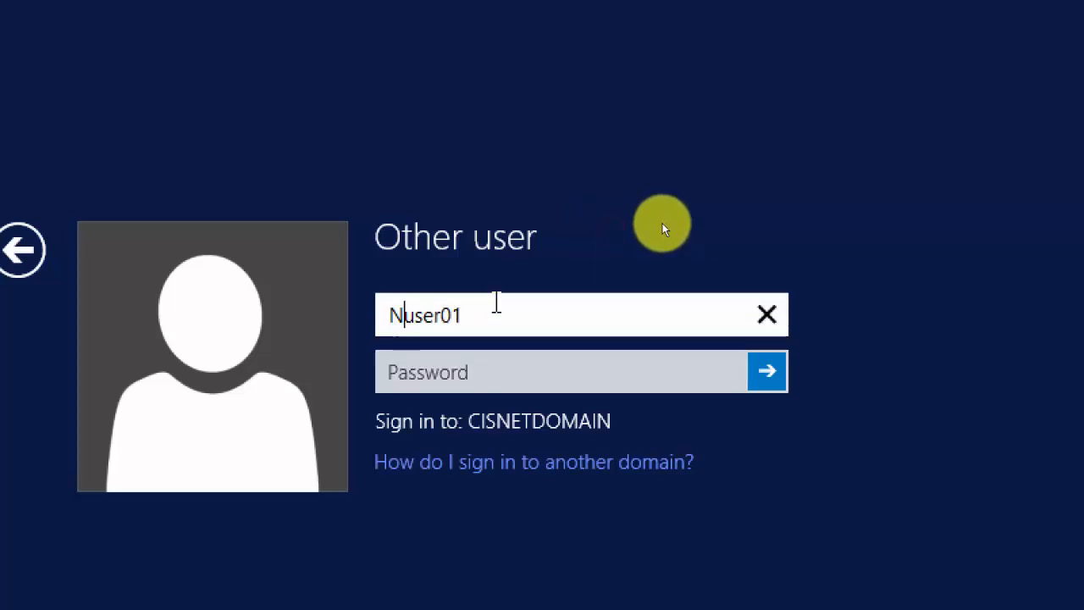
type("k")
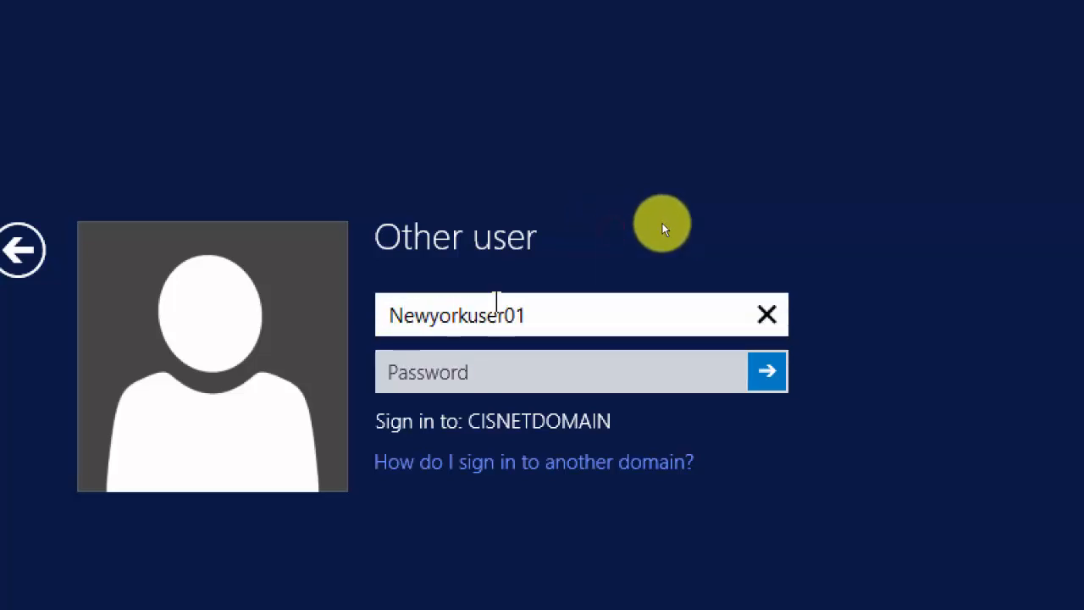
type("\\")
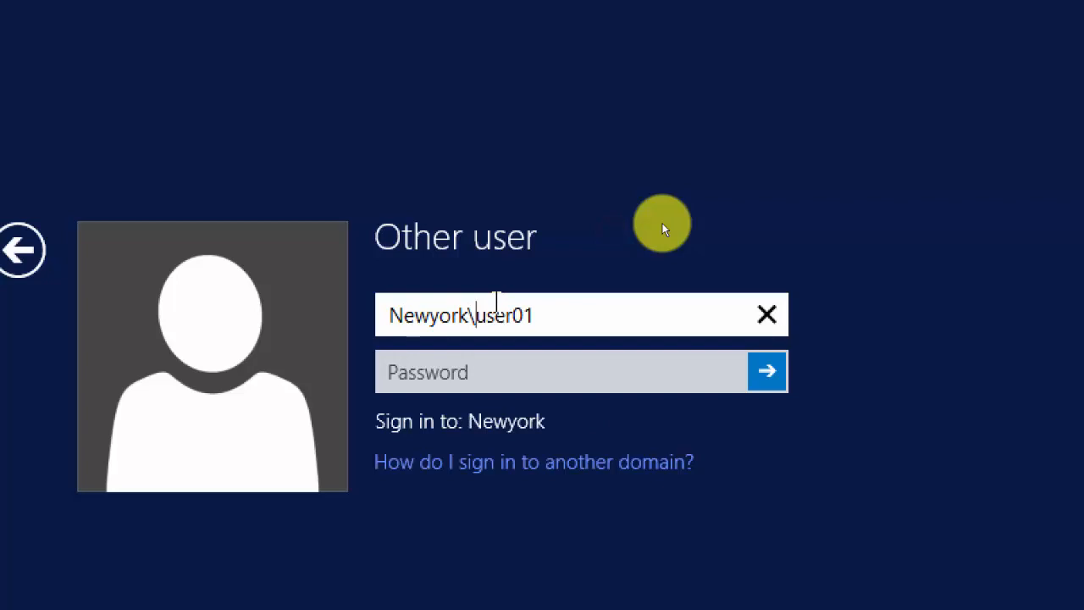
key("Tab")
type("P•••••••")
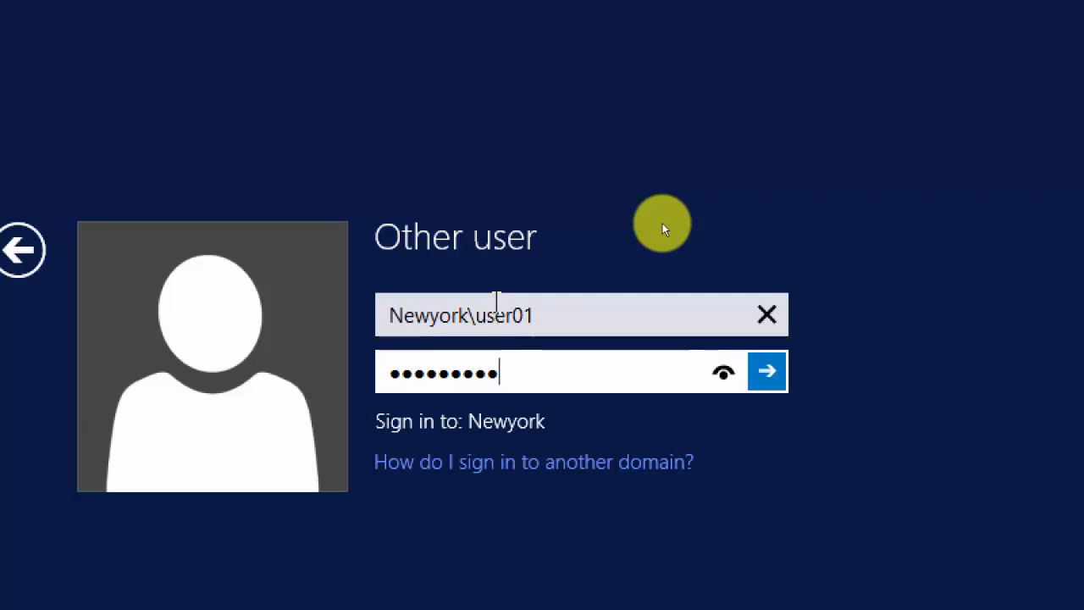
key("Return")
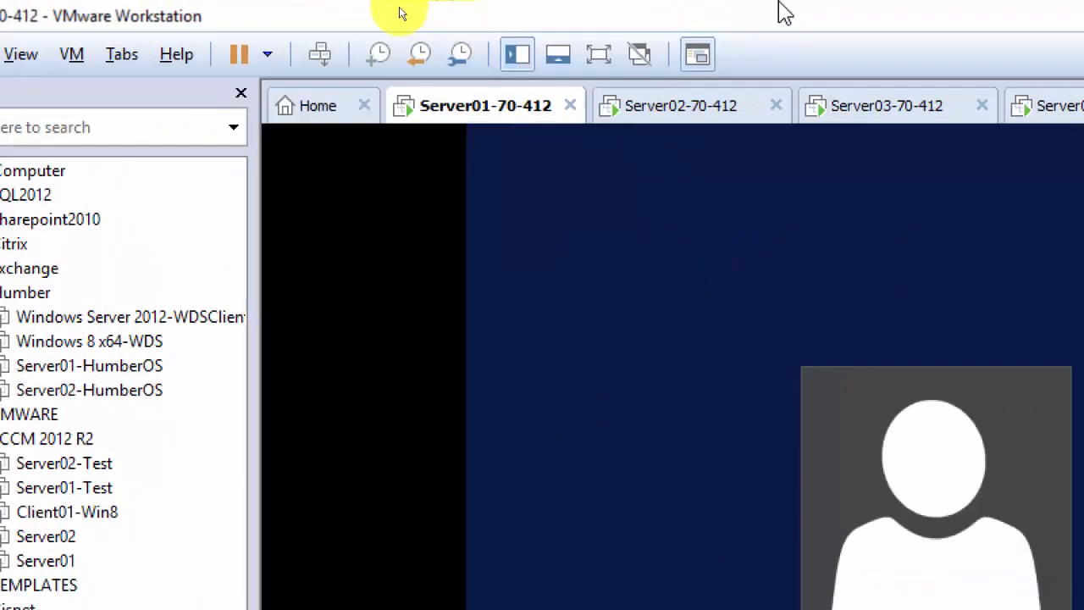
On Server02, check the Local Server's Windows Firewall settings and close them.
left_click(347, 106)
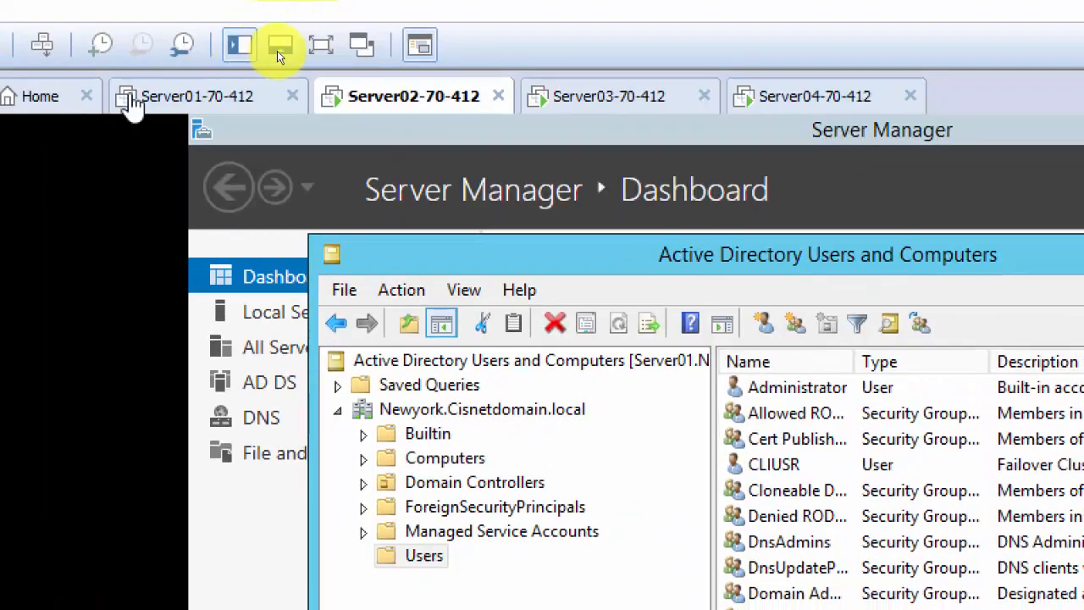
left_click(249, 311)
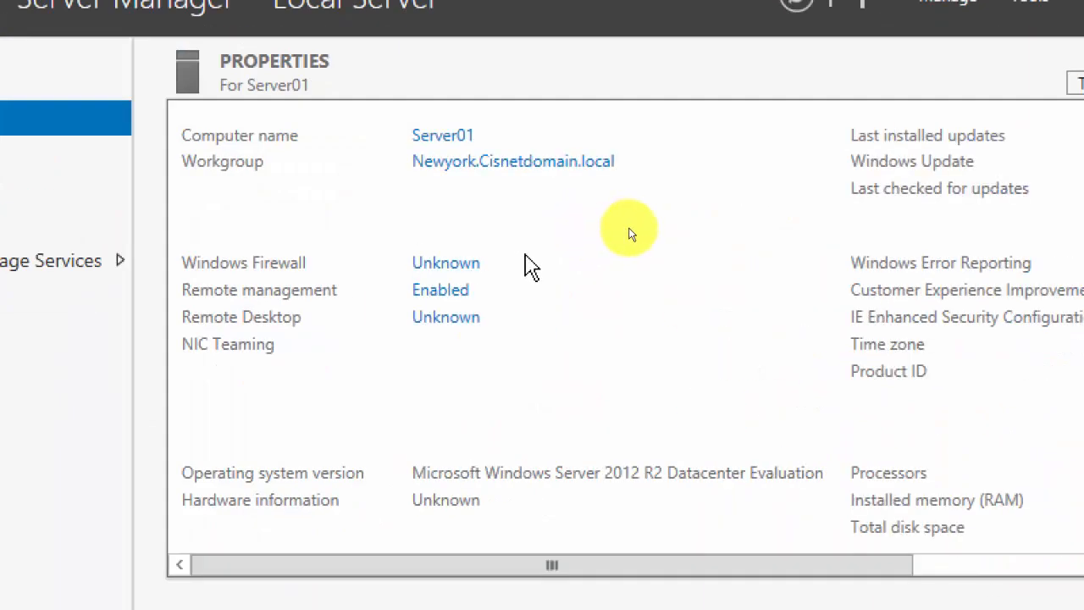
left_click(471, 276)
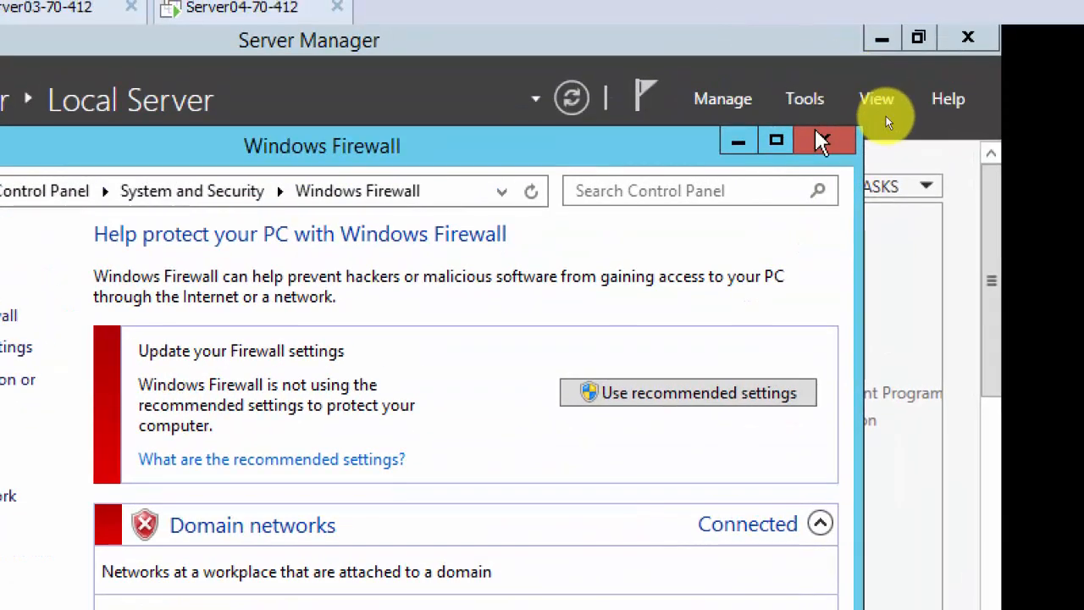
left_click(822, 141)
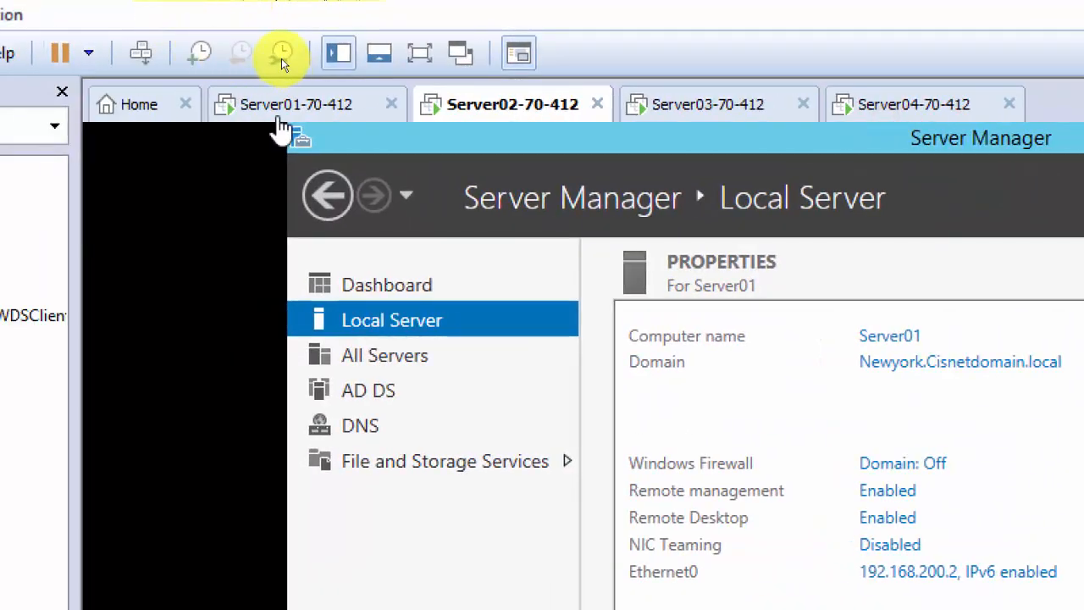
Open Server02-70-412's virtual machine settings to view its first network adapter on VMnet12.
left_click(281, 117)
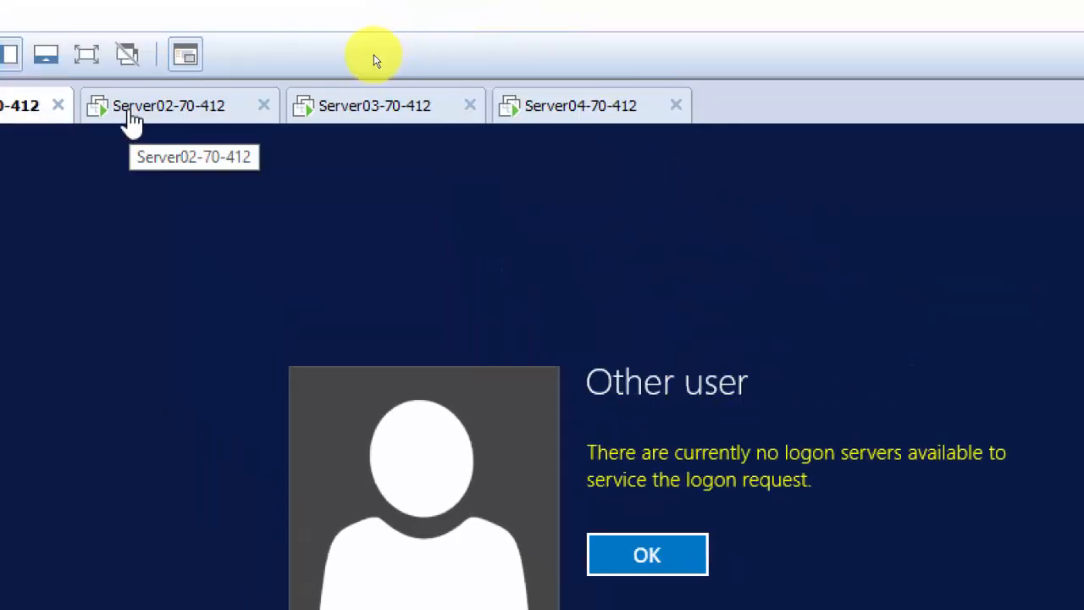
left_click(129, 108)
right_click(129, 109)
left_click(244, 478)
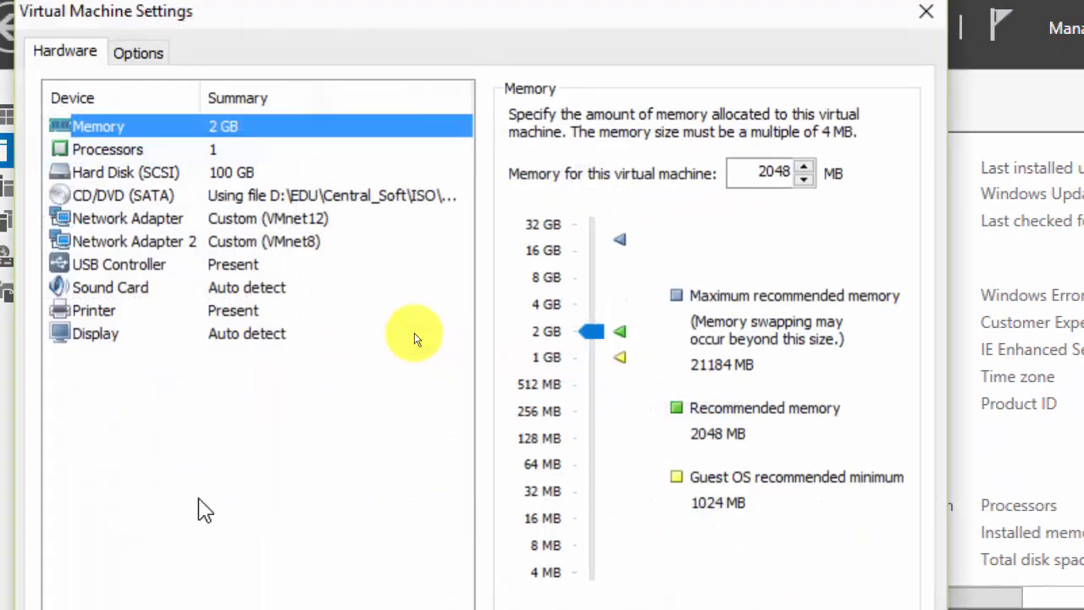
left_click(456, 211)
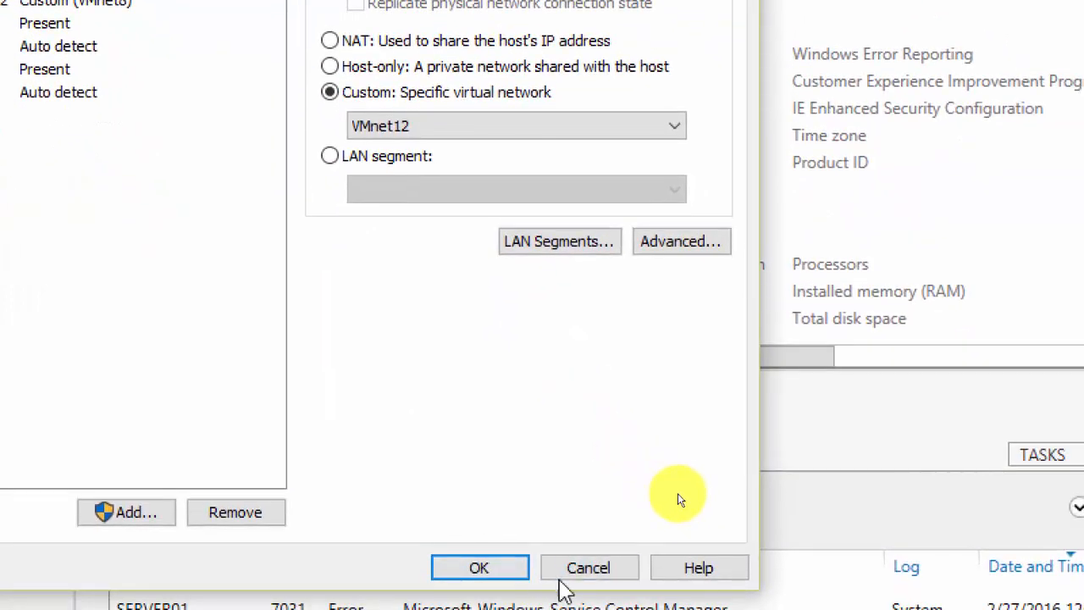
Cancel the Virtual Machine Settings dialog without saving changes.
left_click(576, 568)
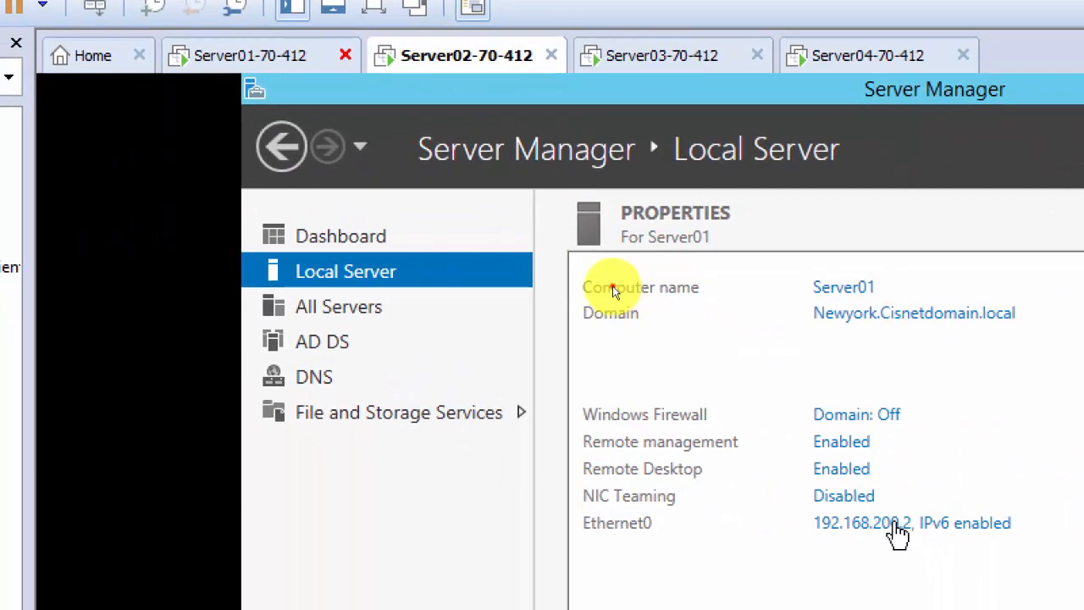
Ping 192.168.200.1 from a command prompt, then return to the Server01-70-412 machine.
left_click(904, 559)
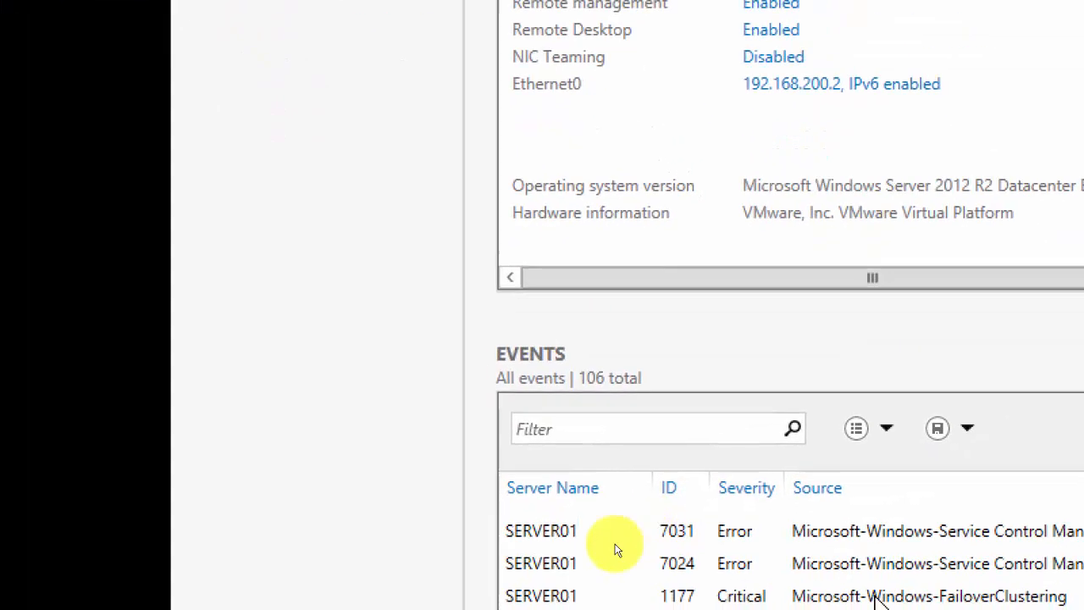
key("super+r")
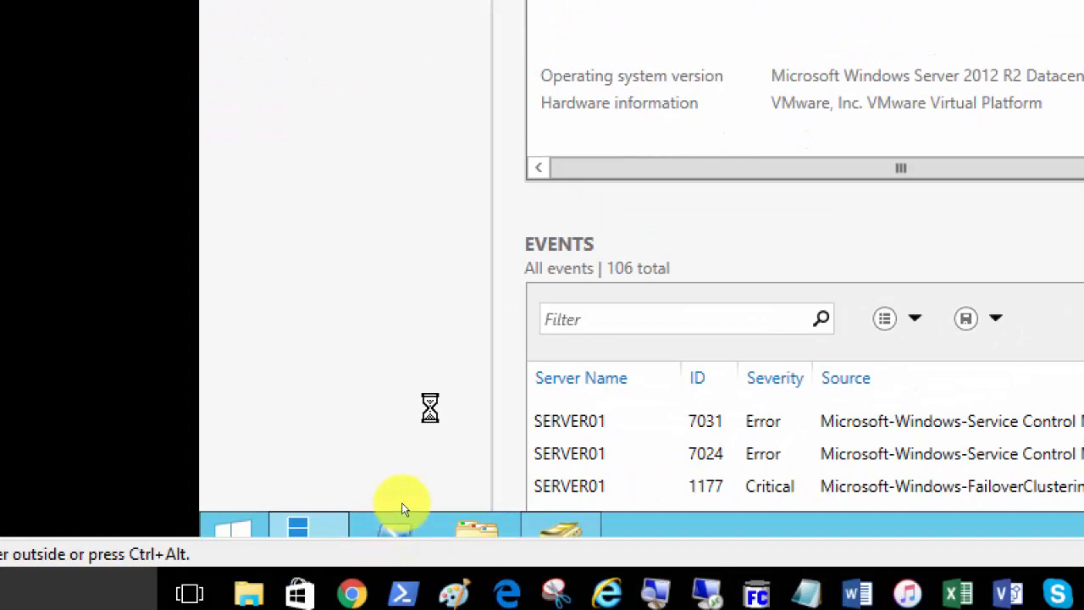
type("cmd")
key("Return")
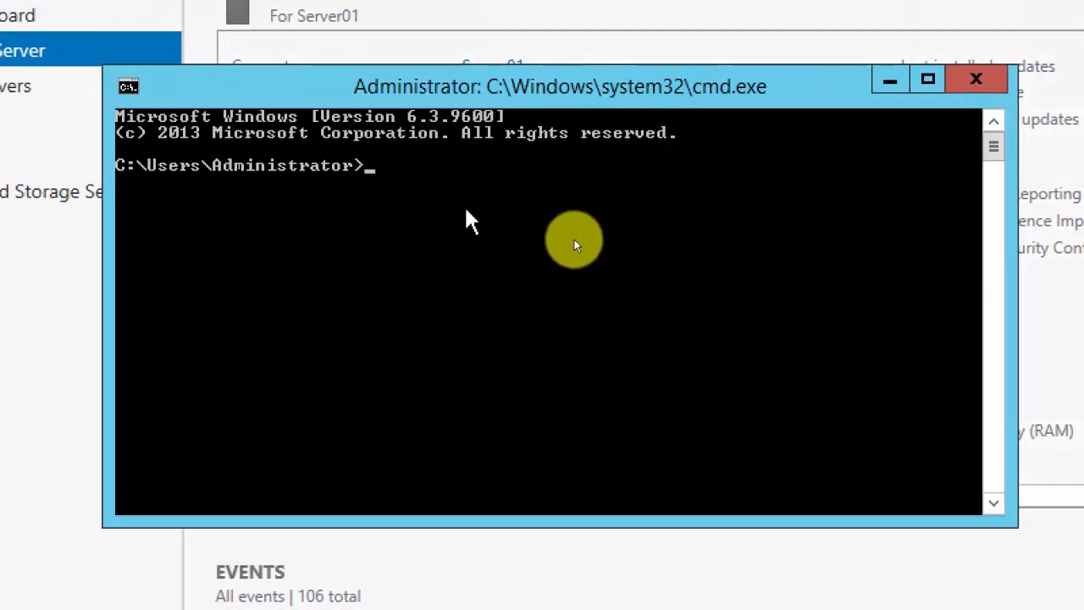
type("ping 192.168.200")
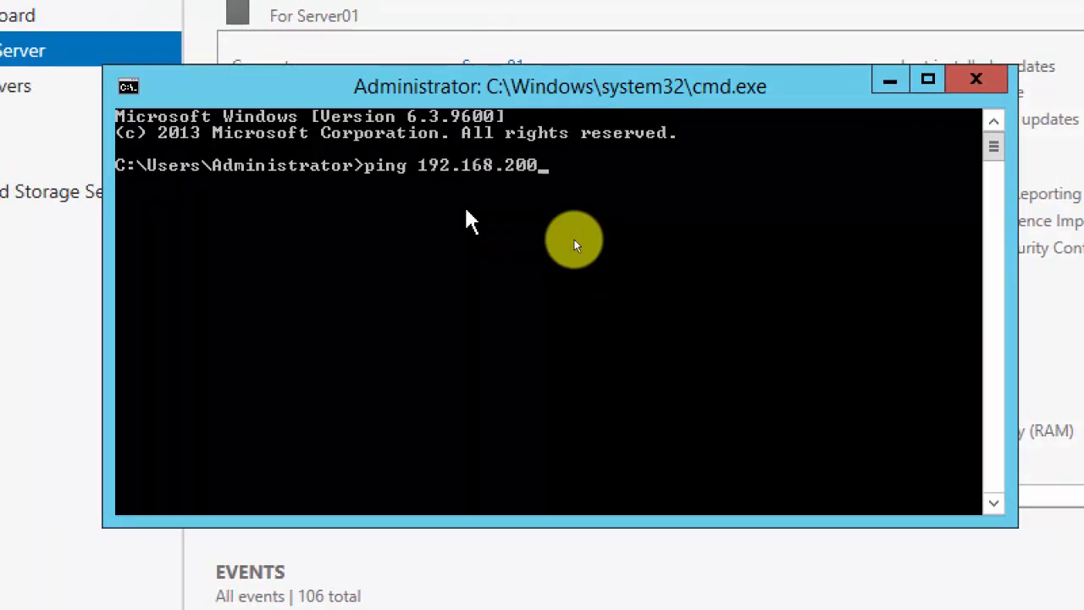
type(".1")
key("Return")
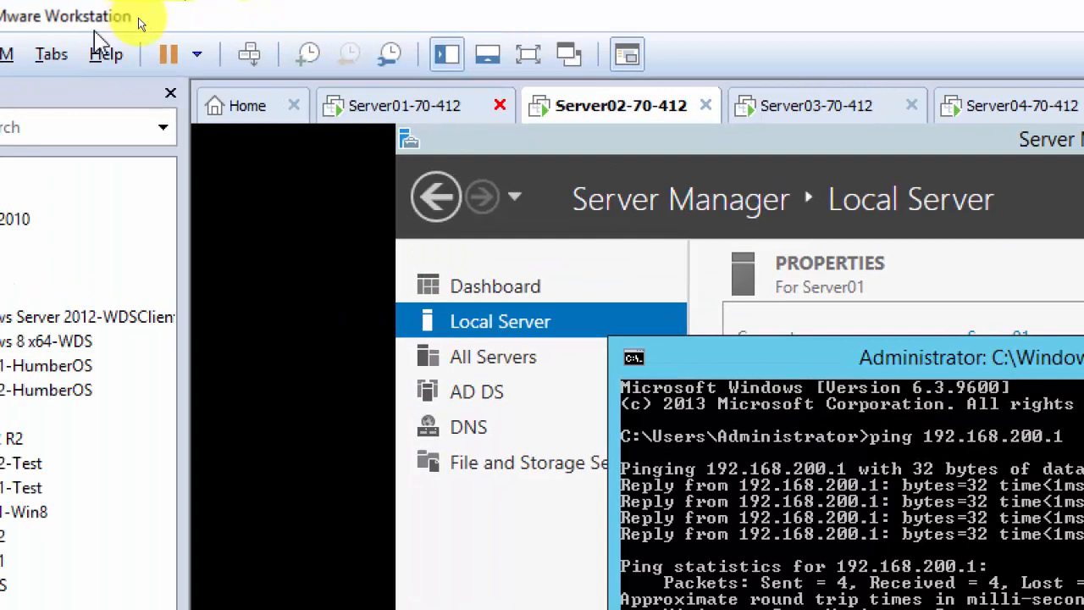
left_click(388, 107)
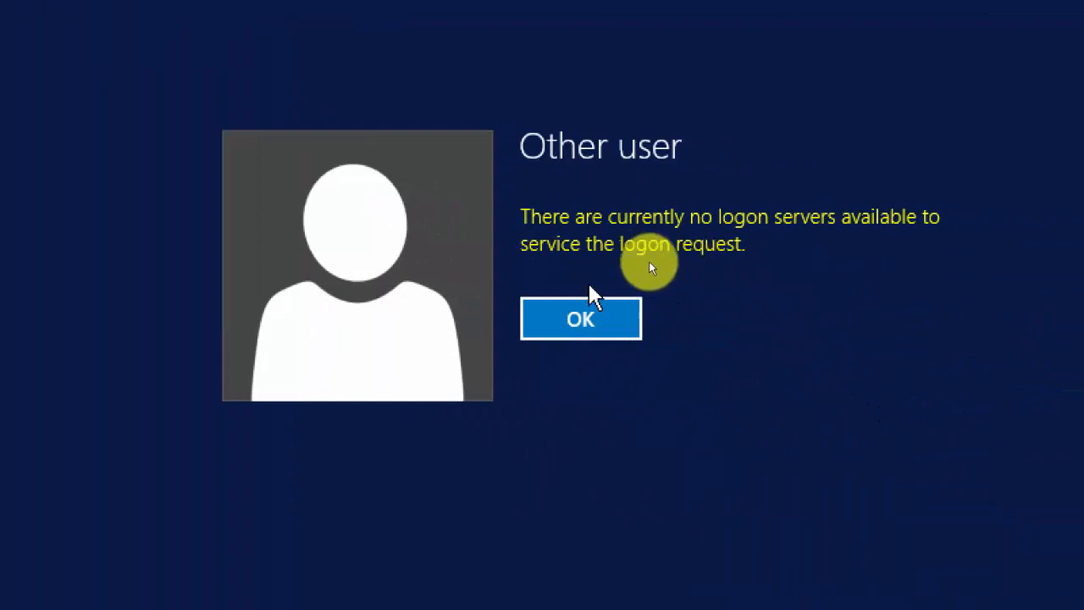
Dismiss the no-logon-servers error and sign in to Server01-70-412 with the Cisnetadmin account's password.
left_click(597, 319)
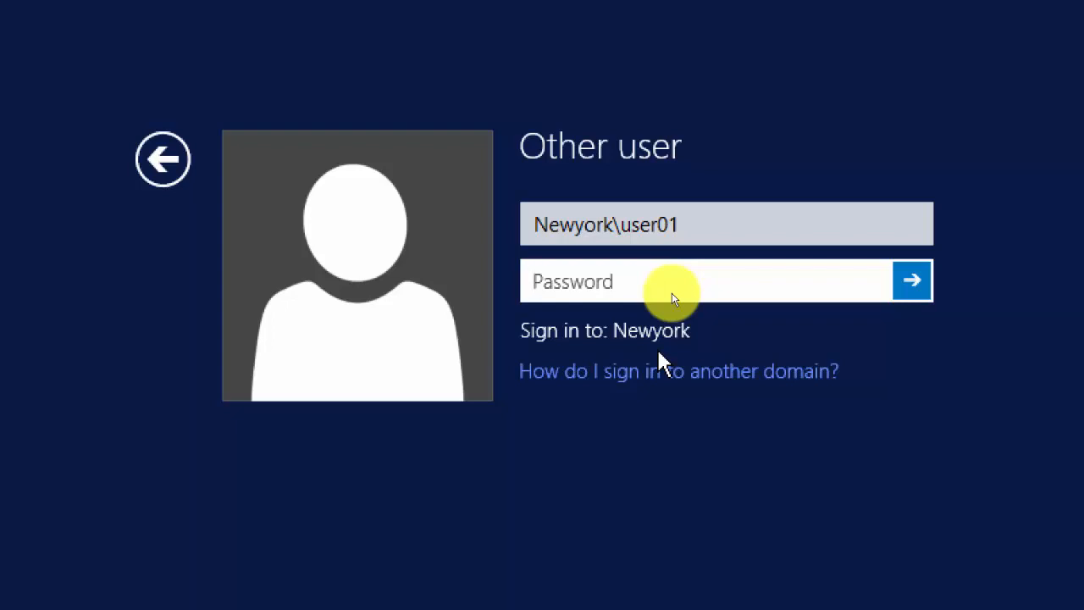
left_click(158, 164)
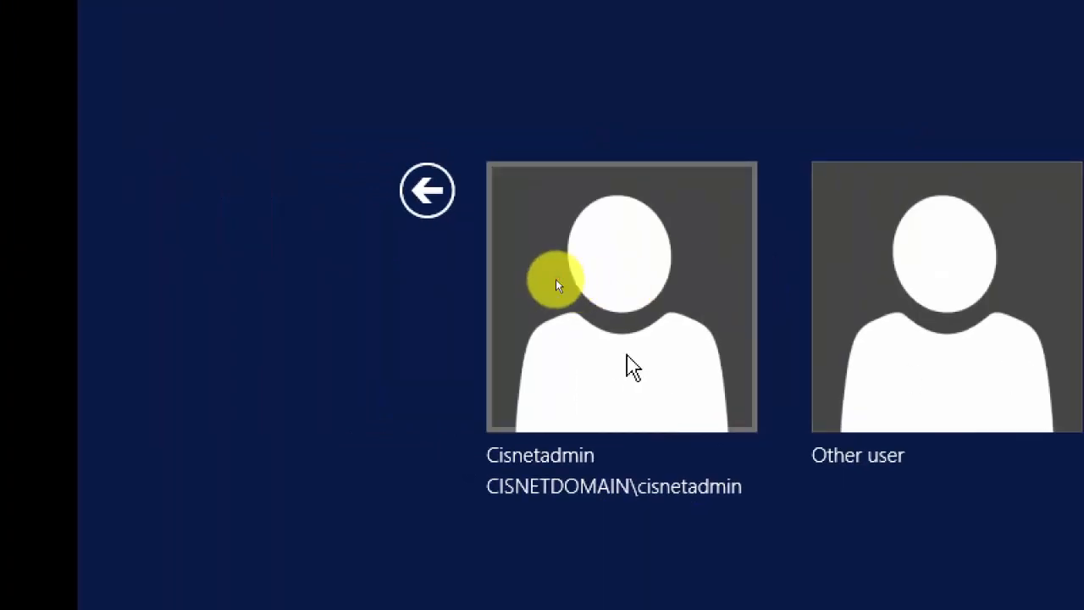
left_click(755, 293)
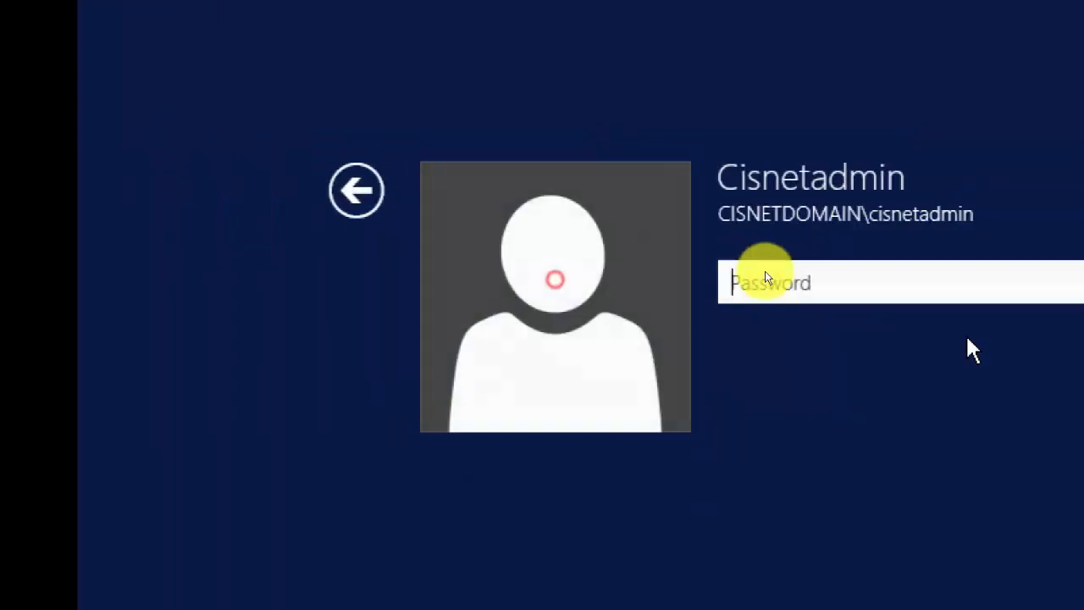
left_click(711, 293)
type("*********")
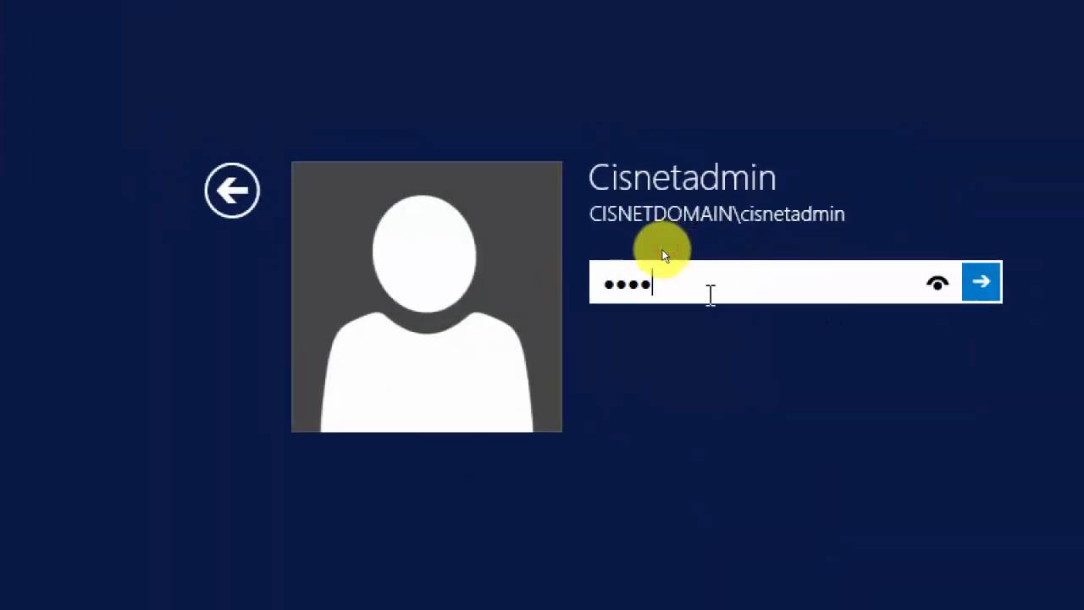
key("Return")
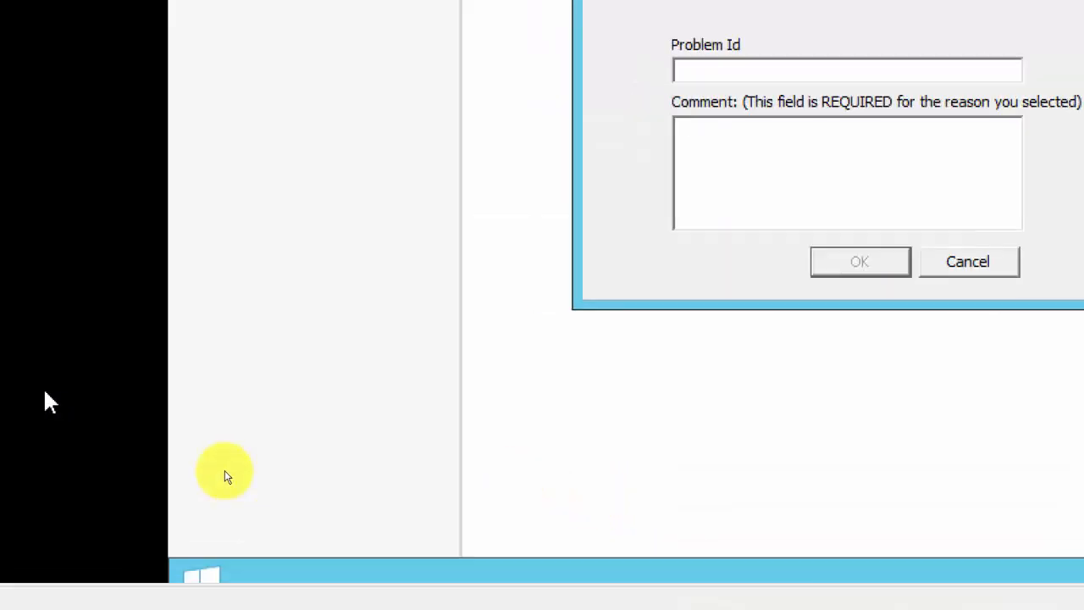
Cancel the Shutdown Event Tracker and launch cmd from the Run prompt.
left_click(957, 269)
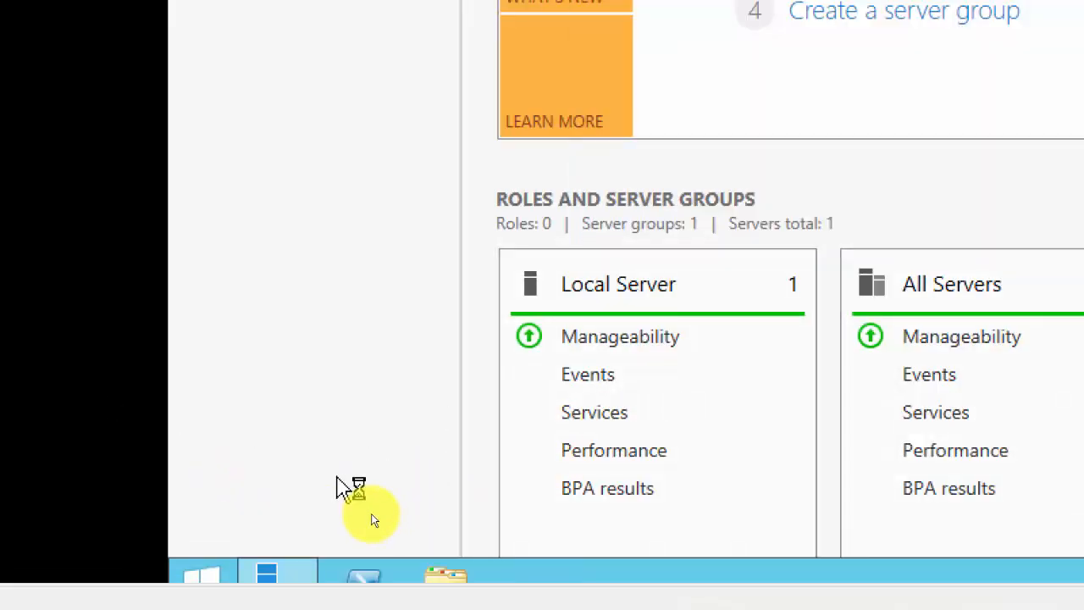
key("super+r")
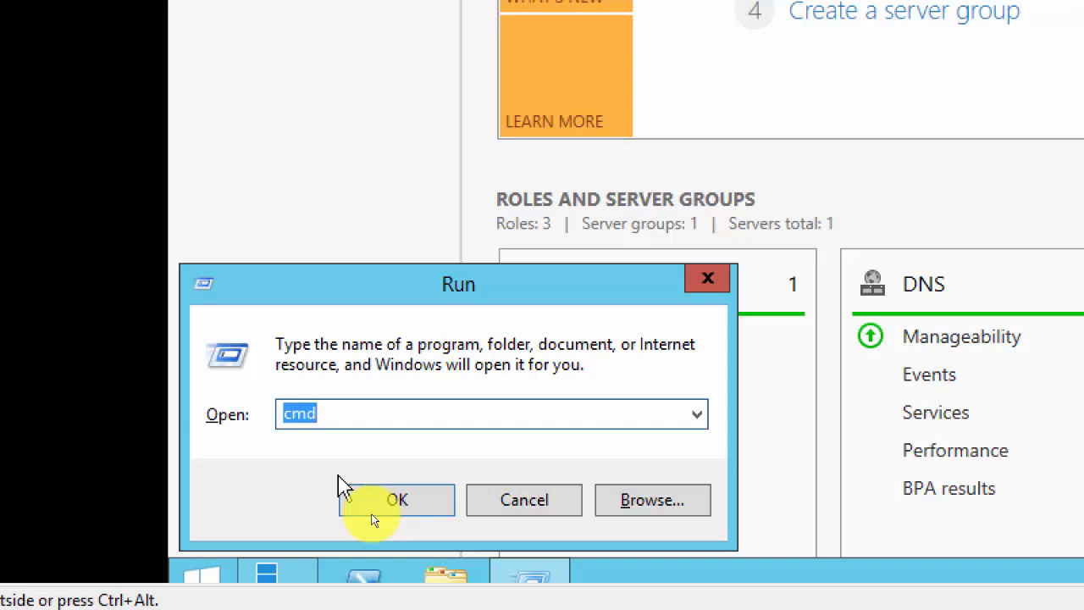
left_click(372, 508)
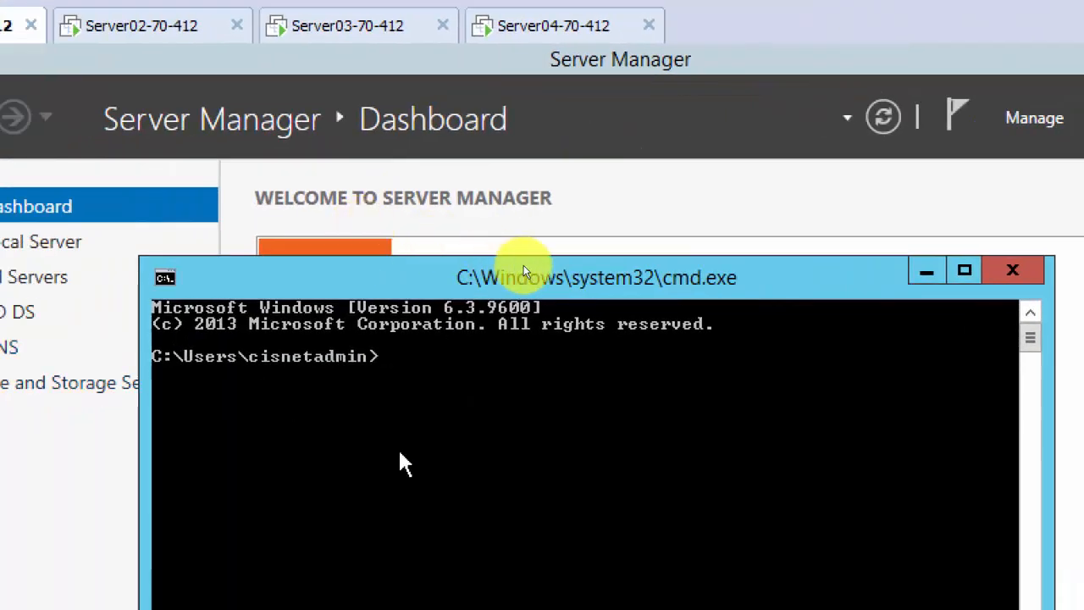
Ping 192.168.200.2 and server02 from Server01's command prompt.
type("ping 192.168.200.2")
key("Return")
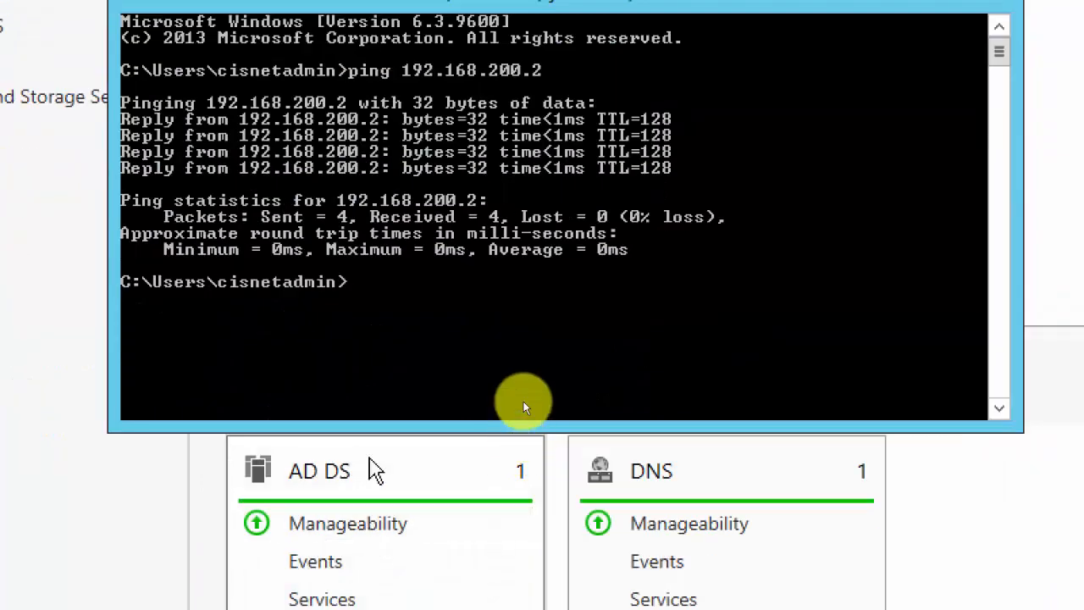
type("ping server01")
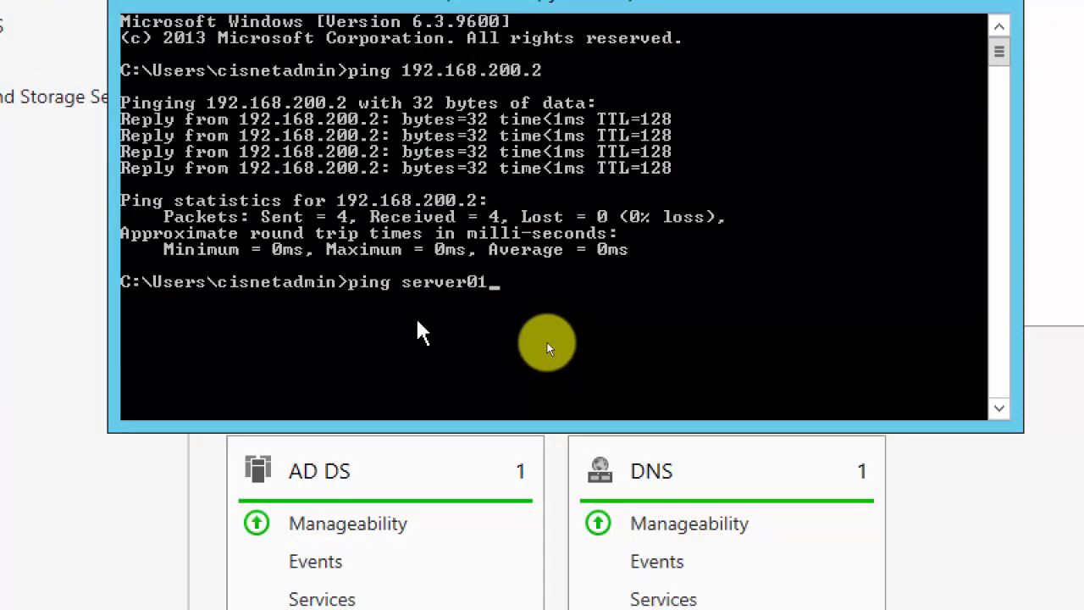
key("BackSpace")
type("2")
key("Return")
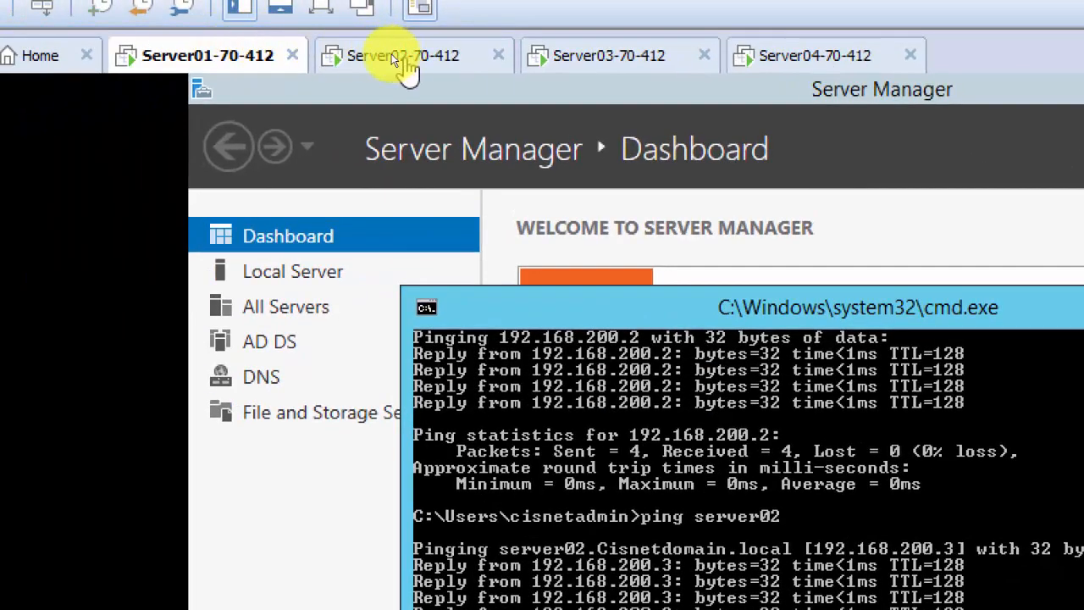
Switch between the machine tabs, ending on Server02-70-412.
left_click(398, 59)
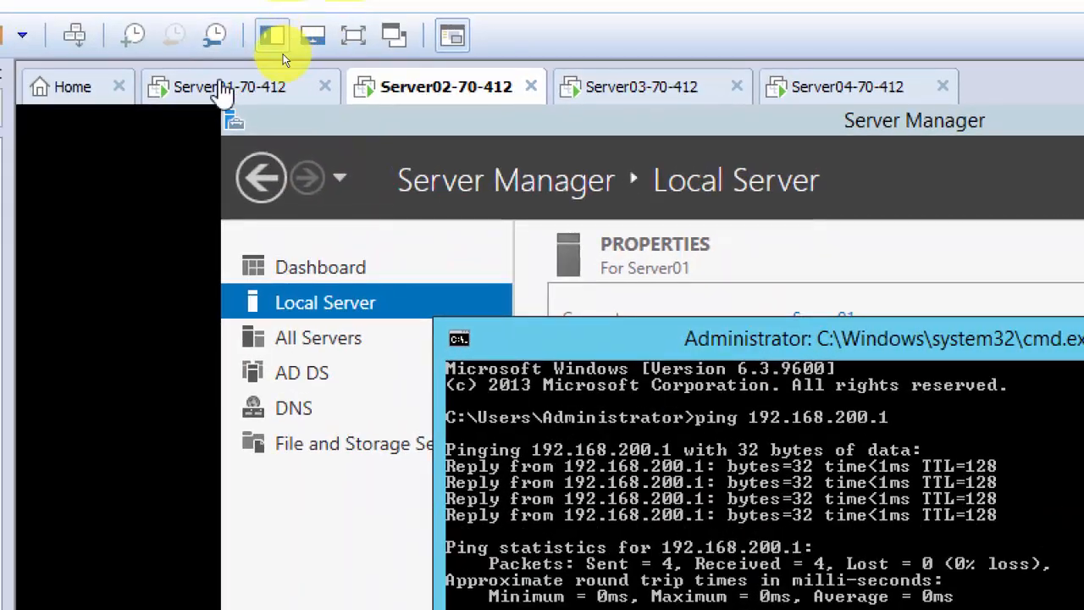
left_click(234, 89)
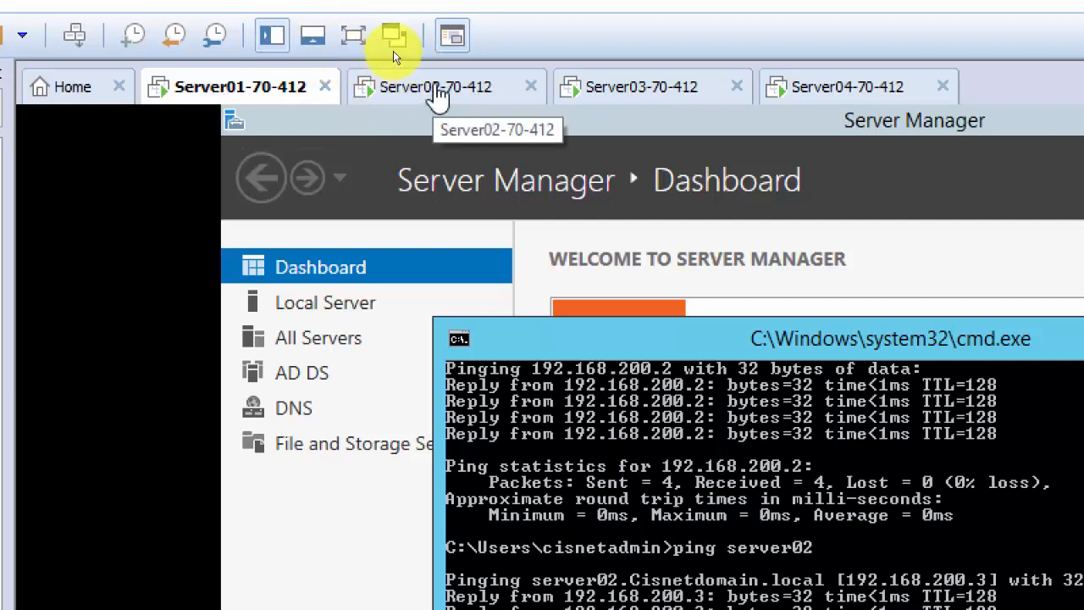
left_click(436, 93)
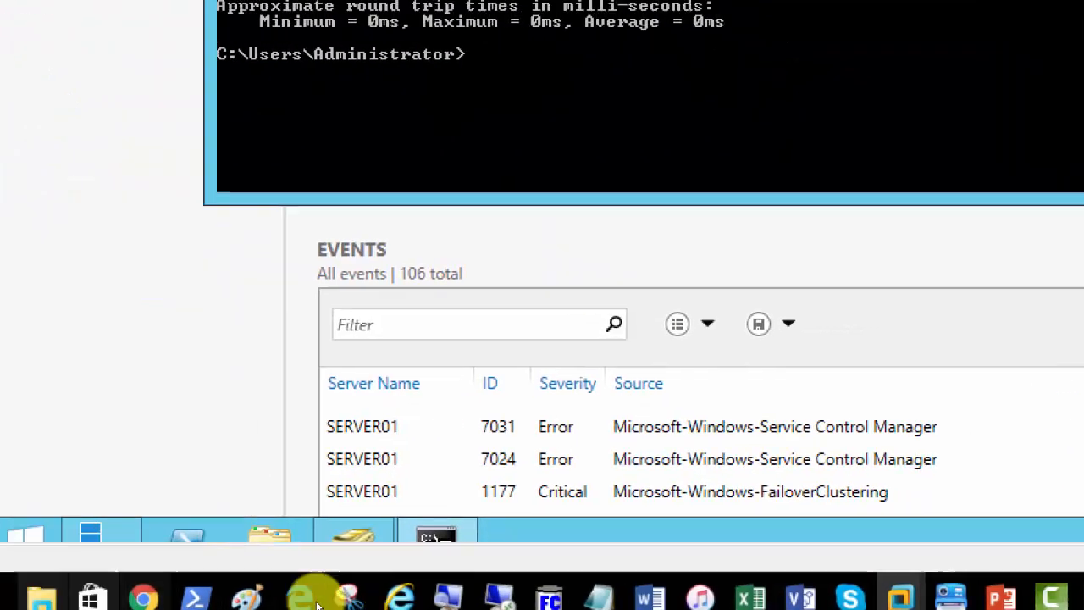
Sign out of the administrator account on Server02 from the Start screen.
key("super")
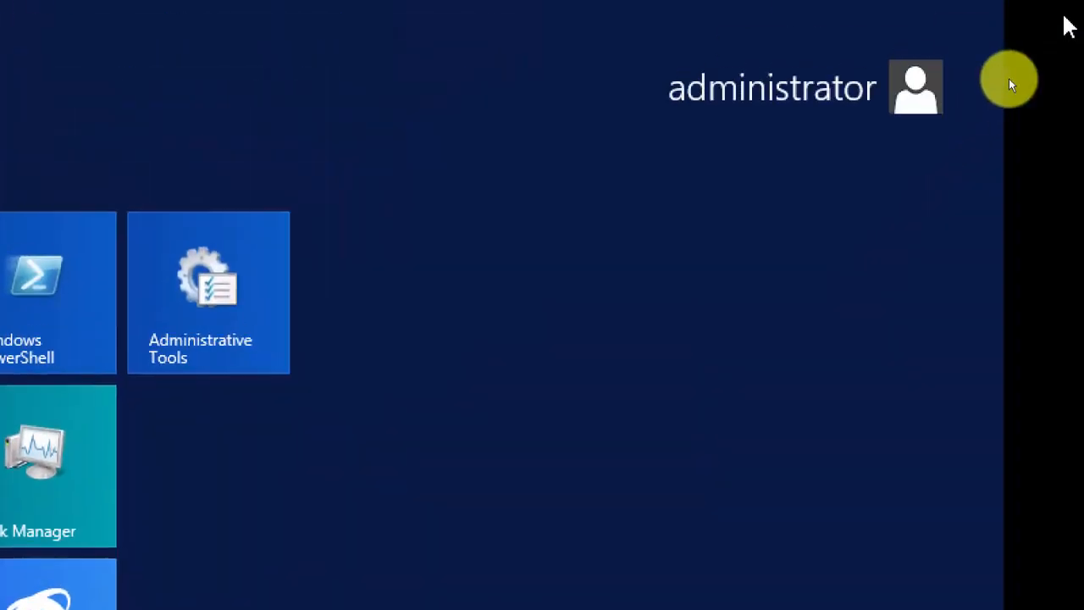
left_click(868, 93)
left_click(717, 240)
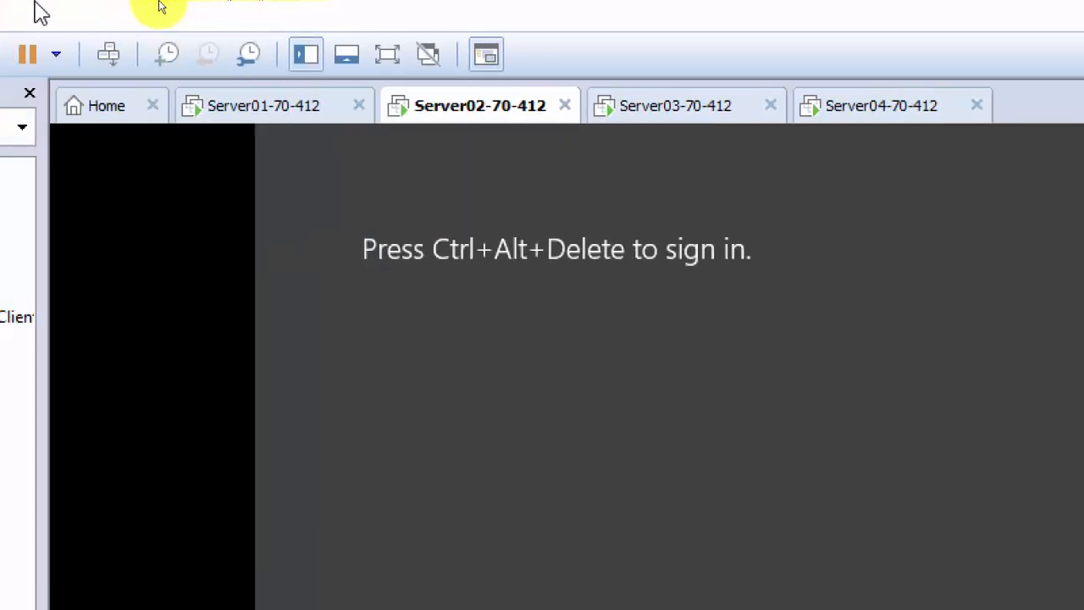
Try signing in as another user with cisnetadmin\cisnetadmin and the account password.
left_click(167, 48)
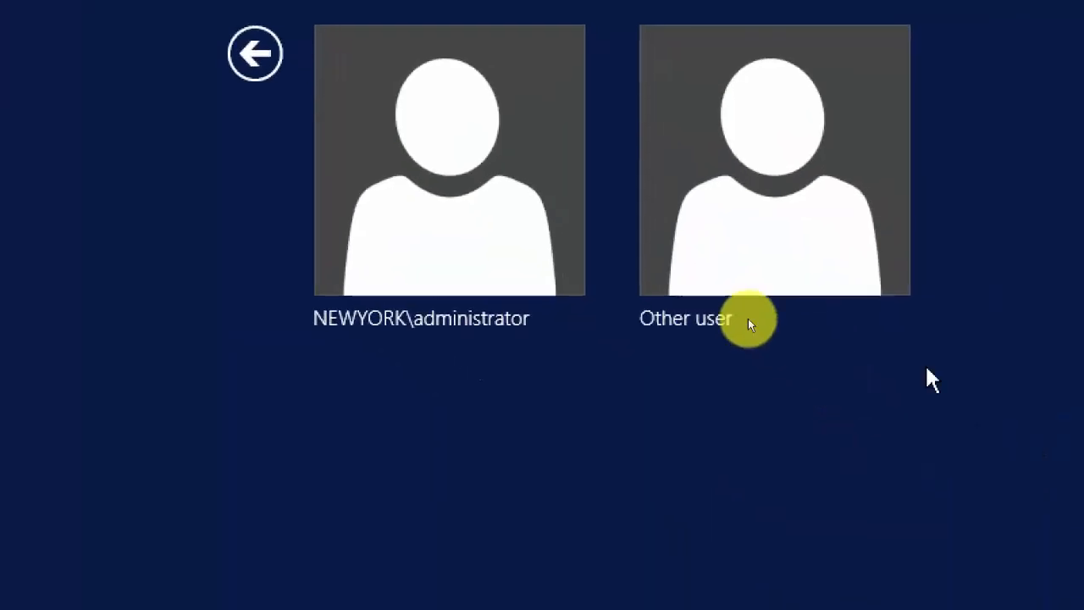
left_click(698, 263)
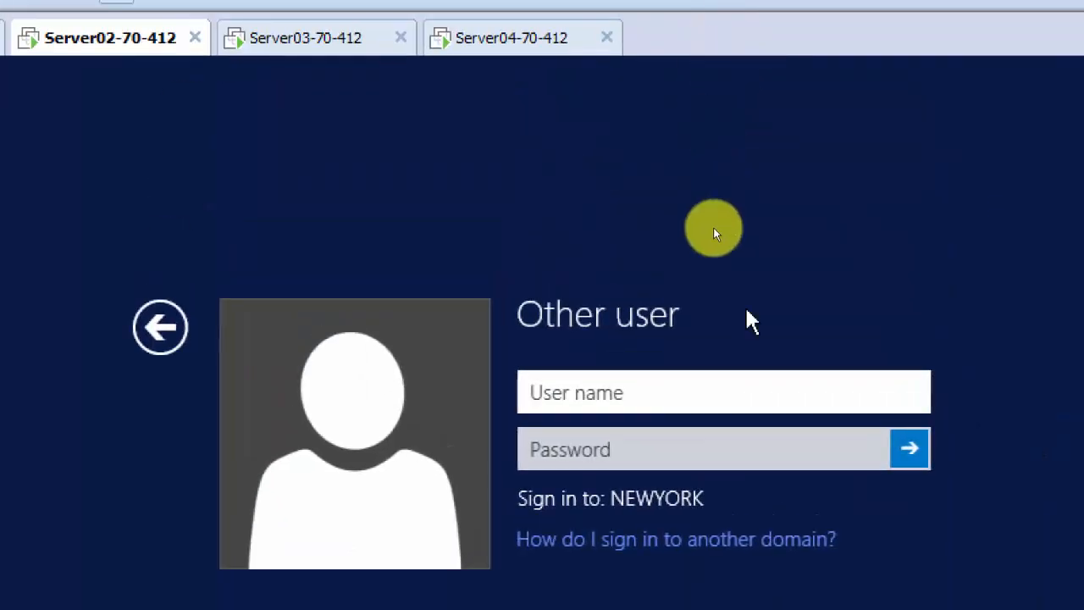
type("ci")
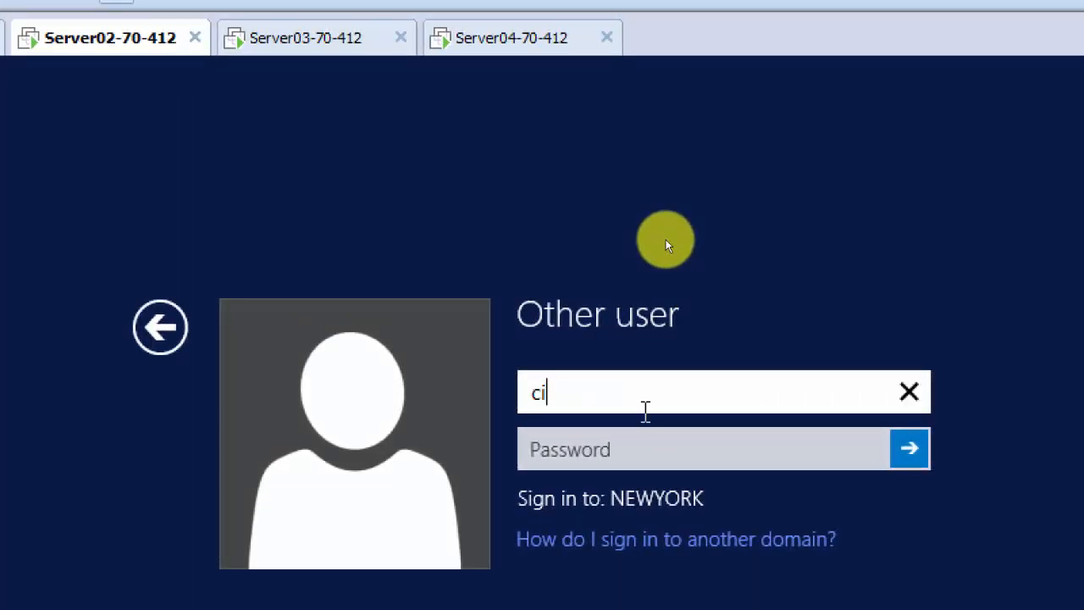
type("snetadmin")
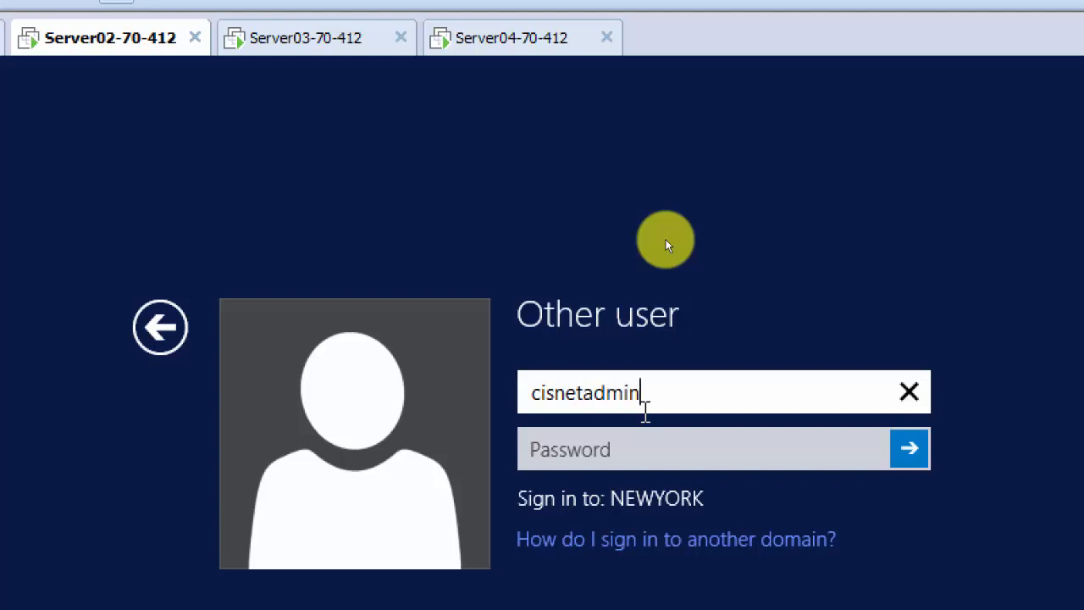
type("\\")
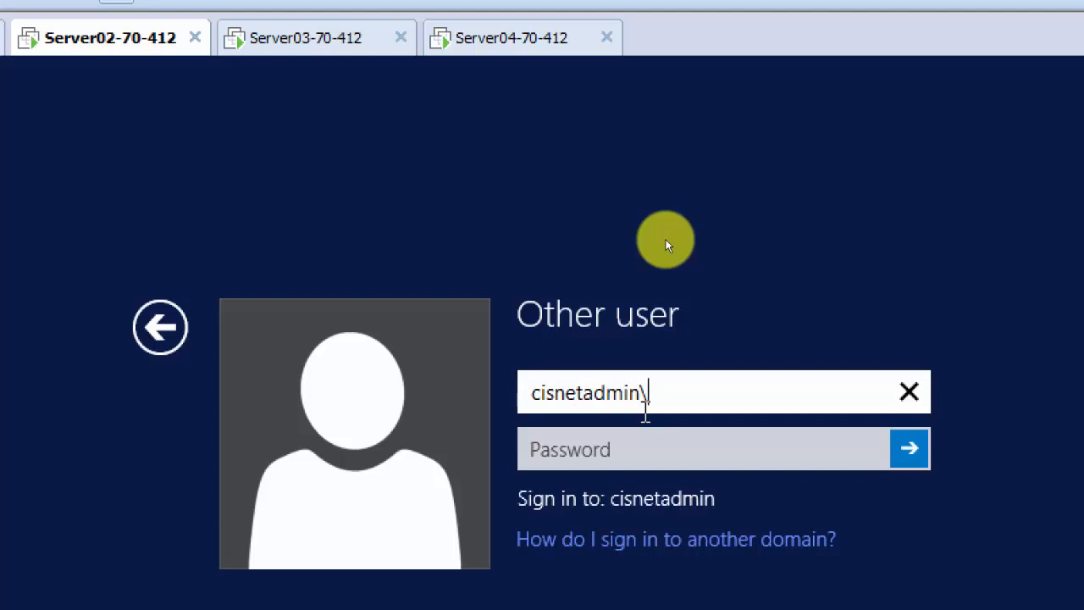
type("cisnetadmin")
key("Tab")
type("Pa$$w0rd1")
key("Return")
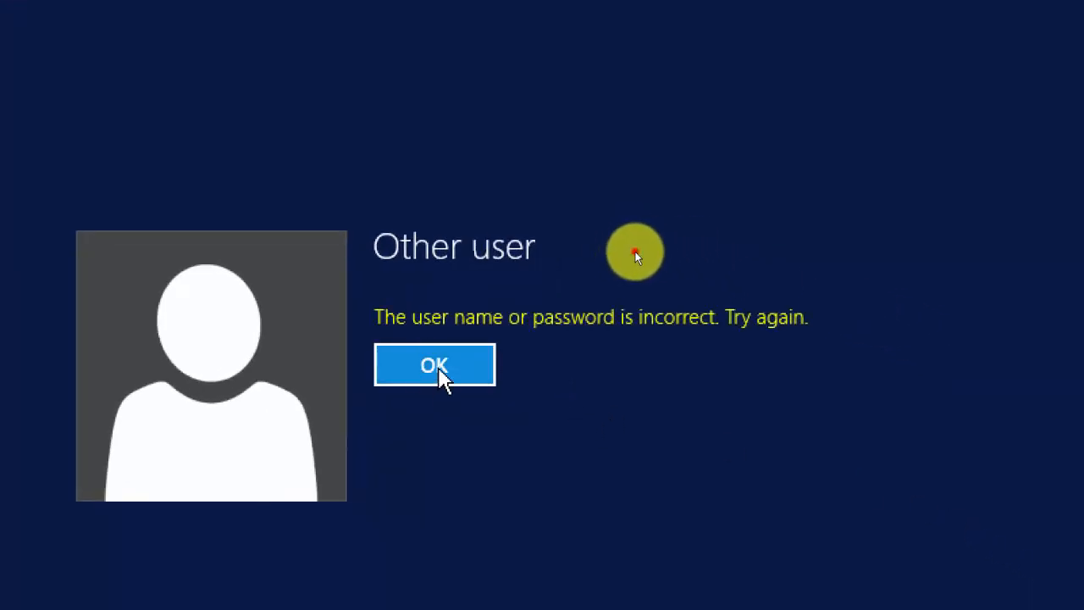
Retry the sign-in with the domain prefix corrected to cisnetdomain and the password re-entered.
left_click(439, 373)
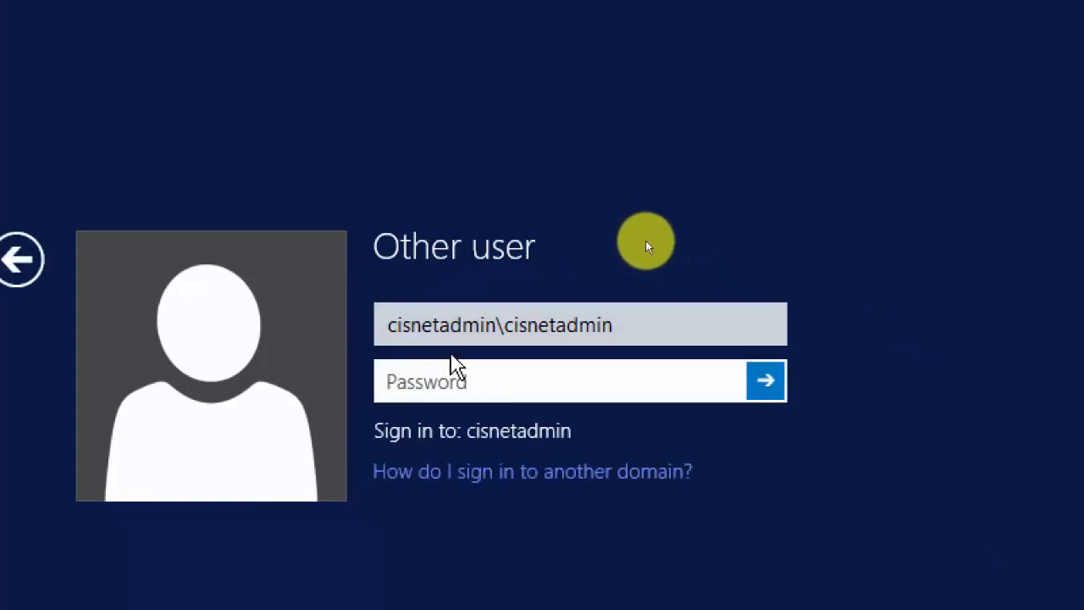
left_click(467, 326)
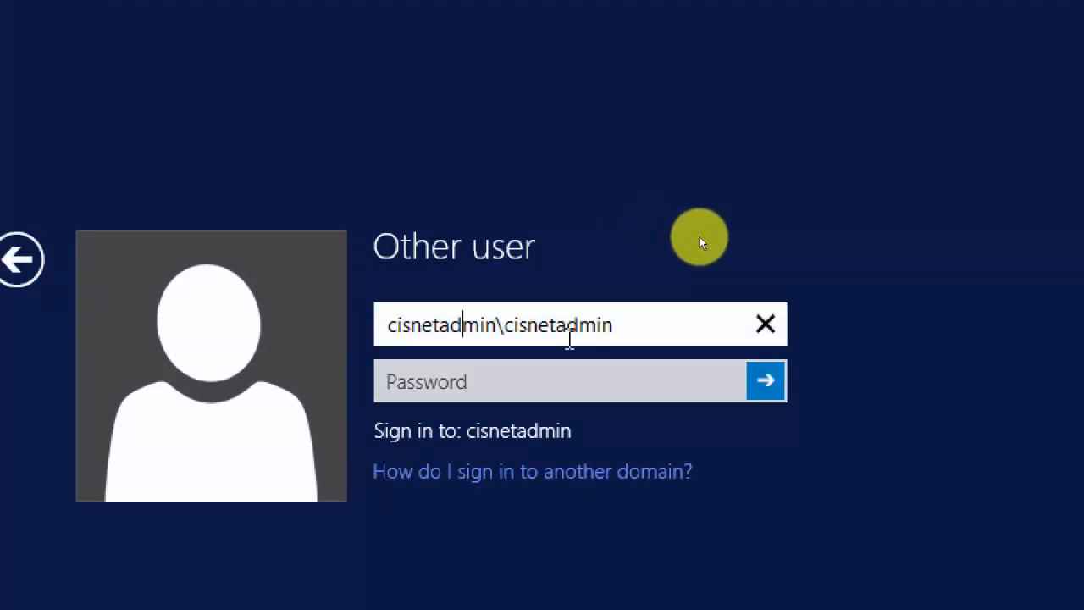
key("Left")
key("Left")
type("domain")
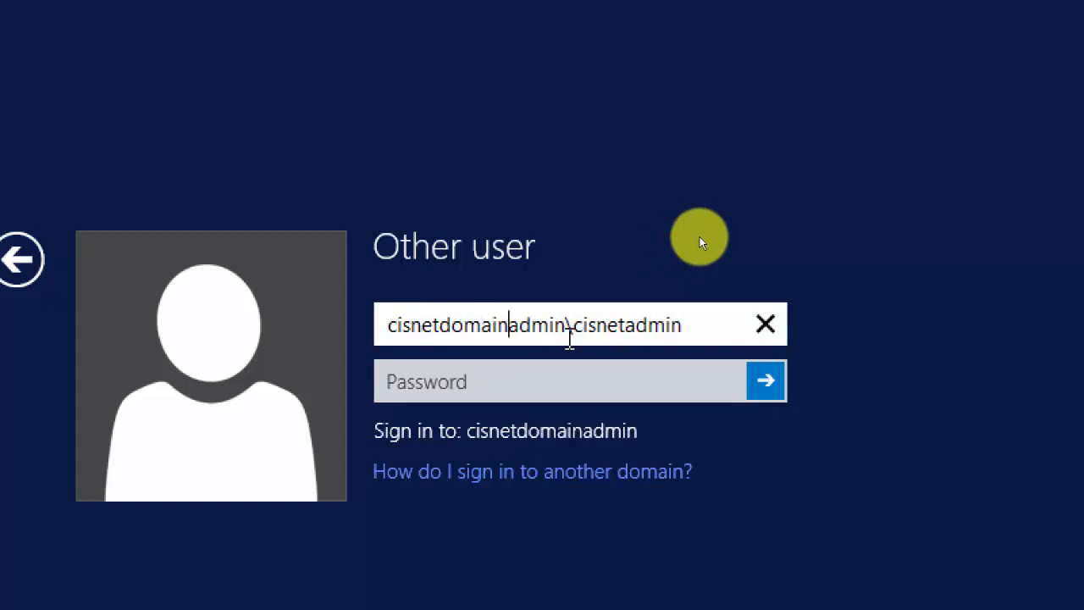
key("Delete")
key("Delete")
key("Delete")
key("Delete")
key("Delete")
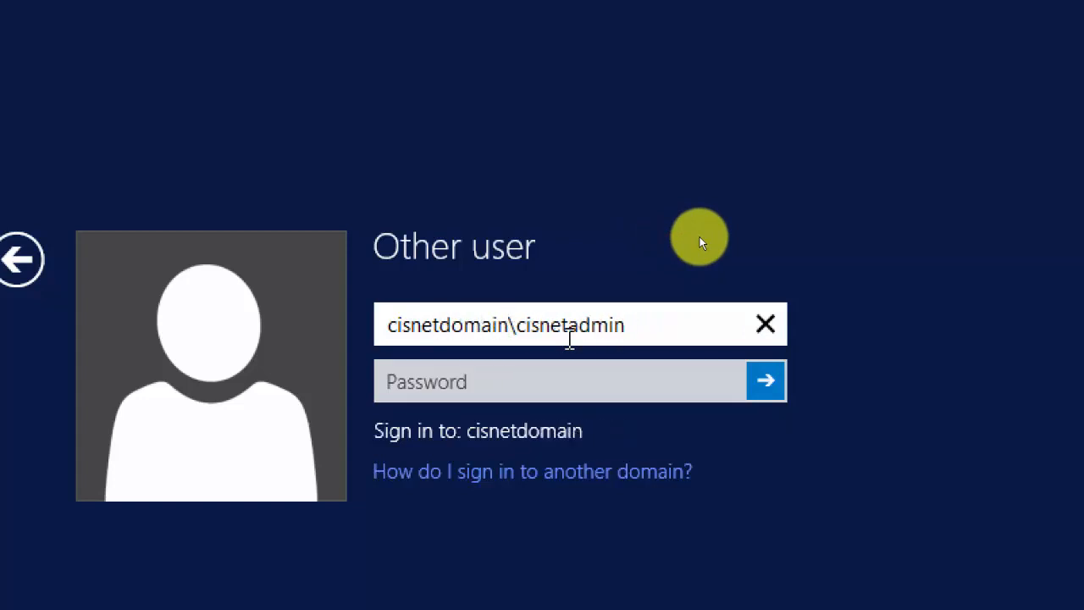
key("Tab")
type("Pa$$w0rd1")
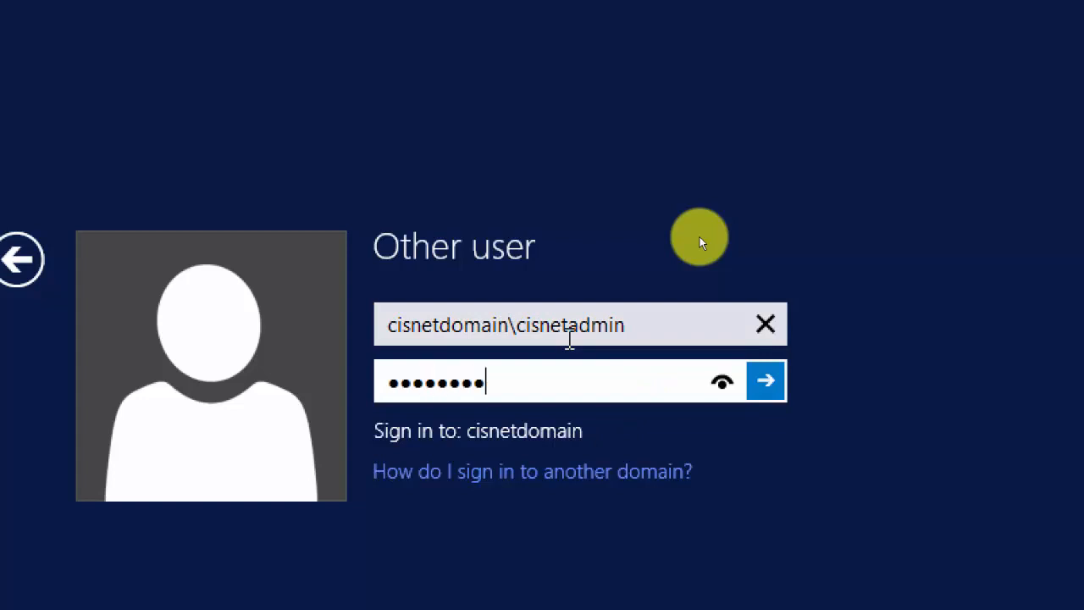
key("Return")
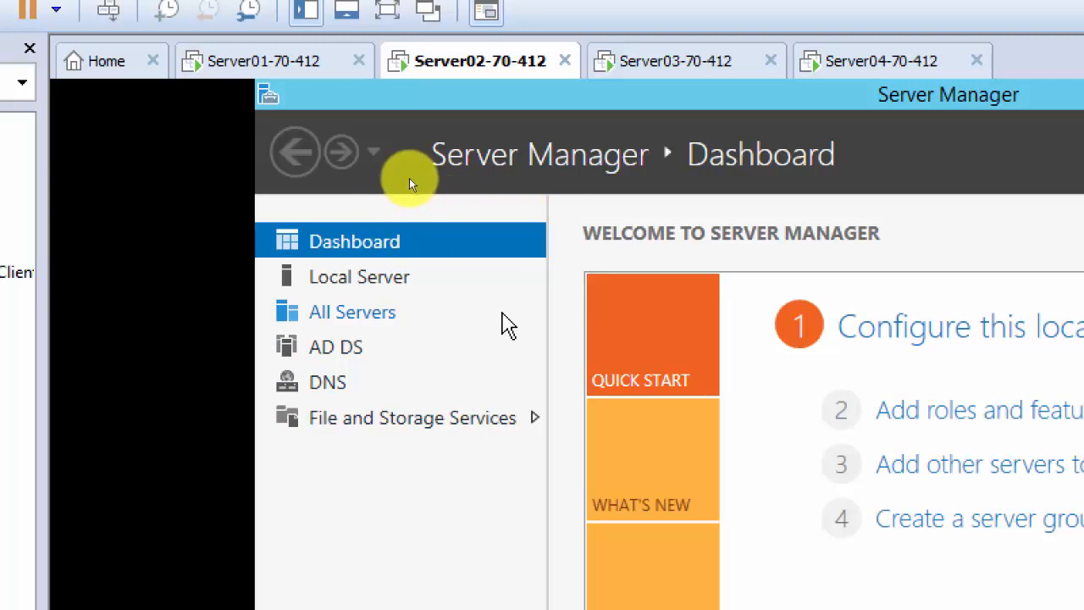
Go to the Server01-70-412 machine to view its successful ping results.
left_click(279, 57)
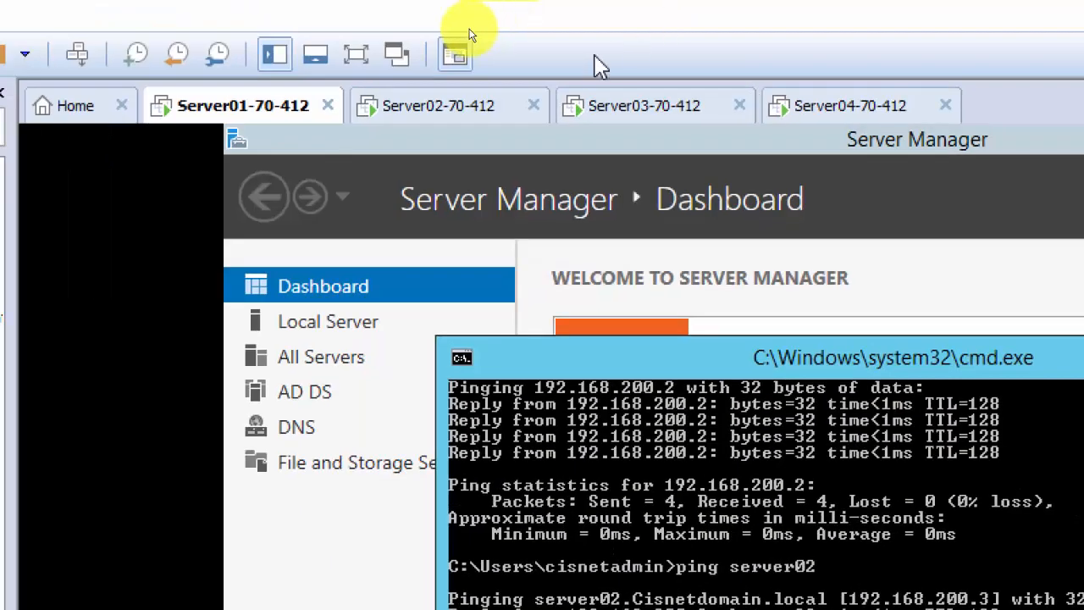
Open Active Directory Users and Computers from Server Manager's Tools and select Cisnetdomain.local.
left_click(352, 255)
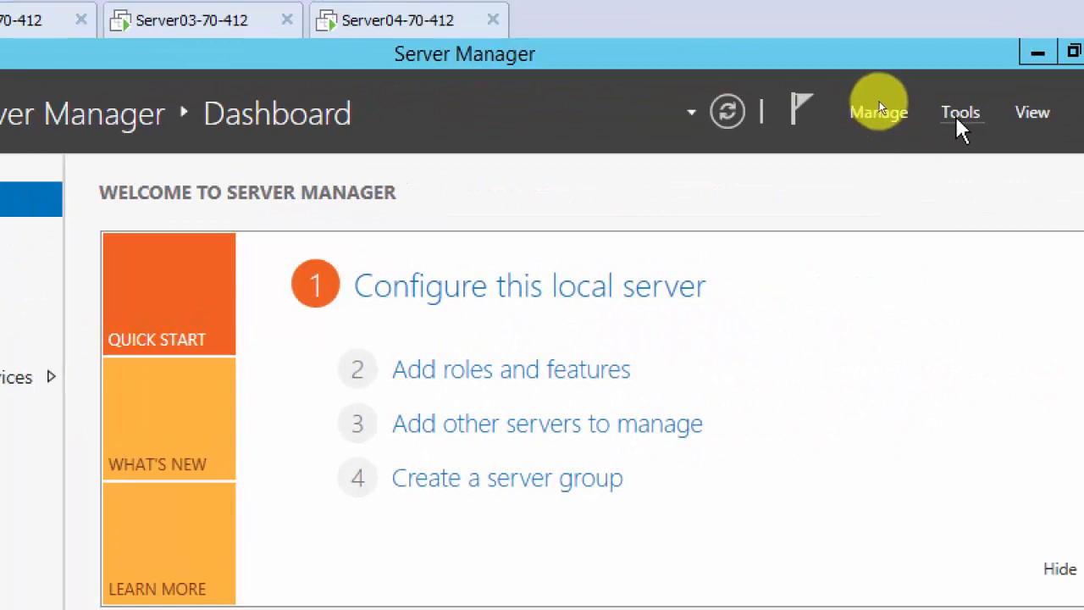
left_click(960, 118)
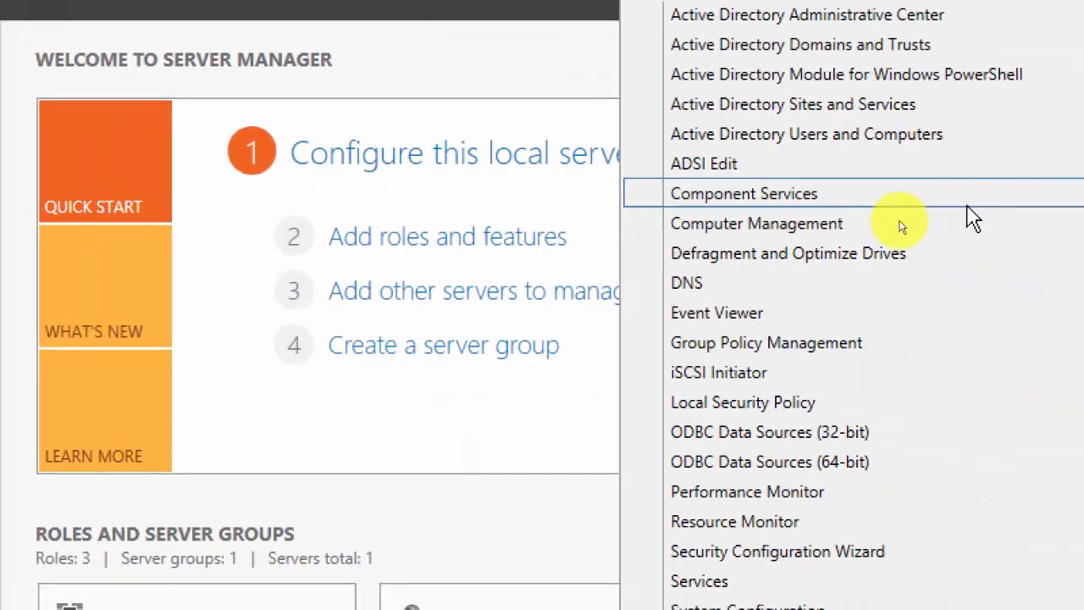
left_click(1071, 199)
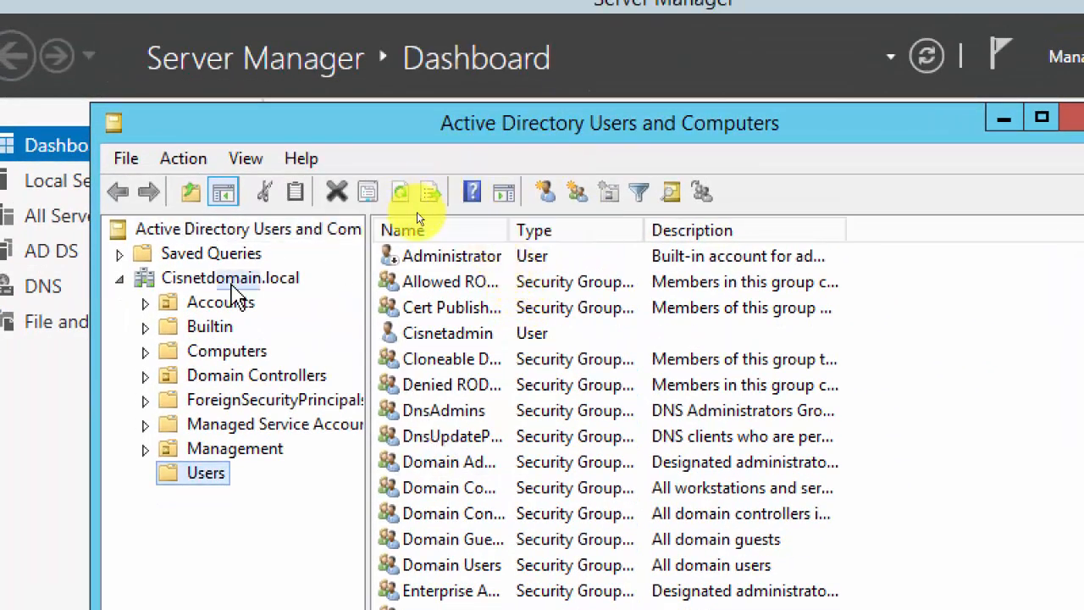
left_click(241, 287)
Create user User02 in Cisnetdomain.local with 'must change password at next logon' unchecked.
right_click(252, 288)
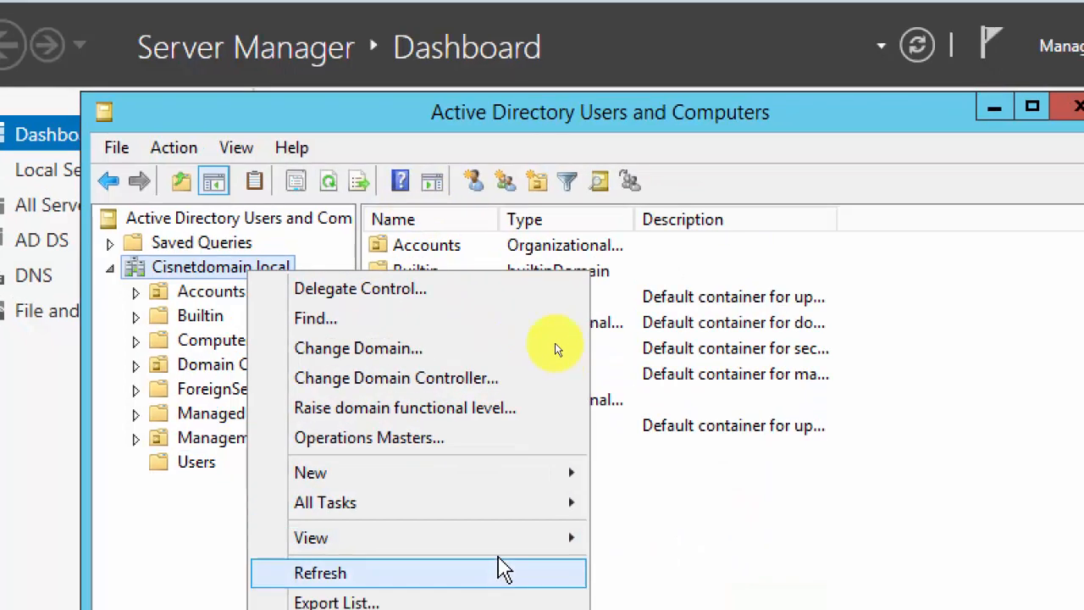
mouse_move(523, 481)
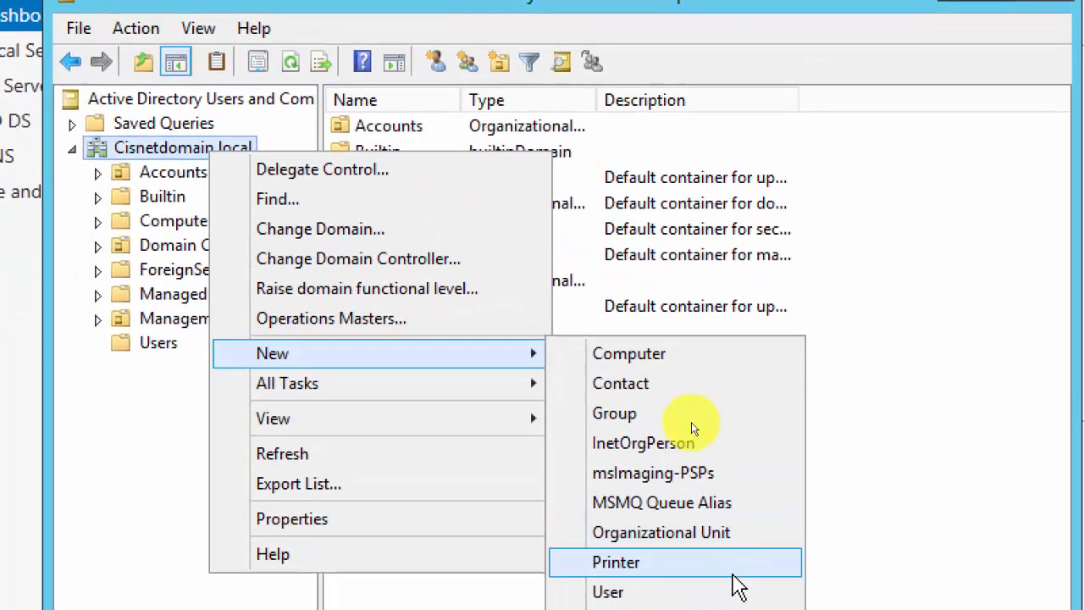
left_click(733, 591)
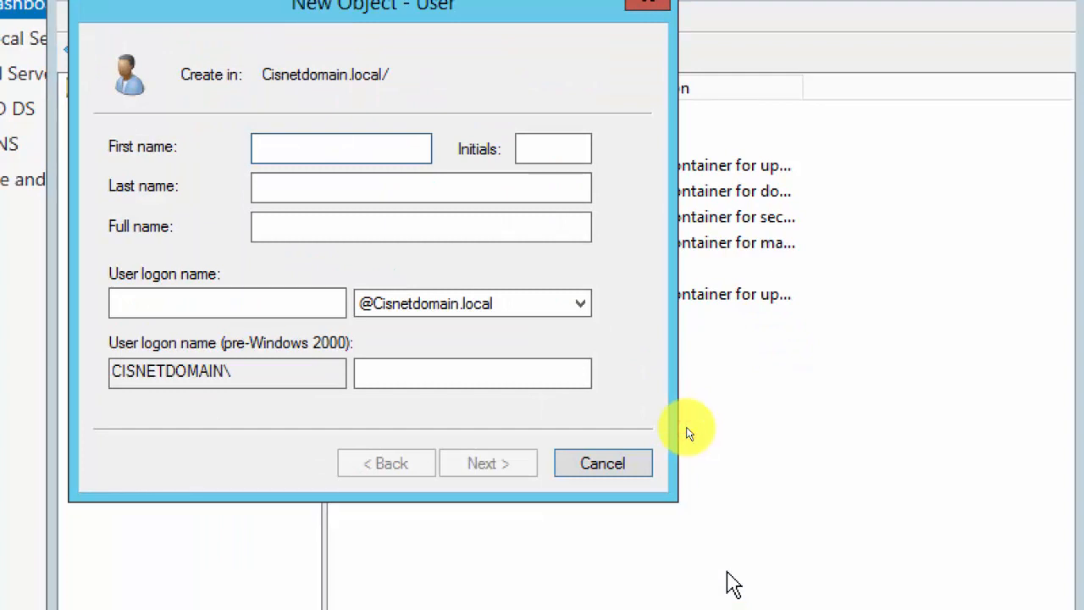
type("User02")
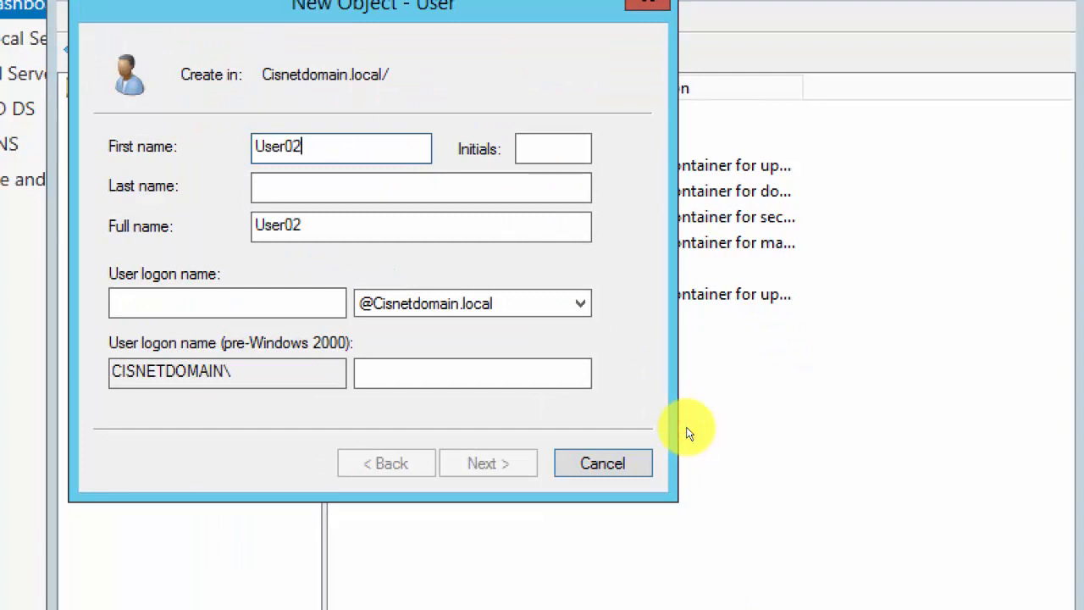
key("Tab")
key("Tab")
key("Tab")
key("Tab")
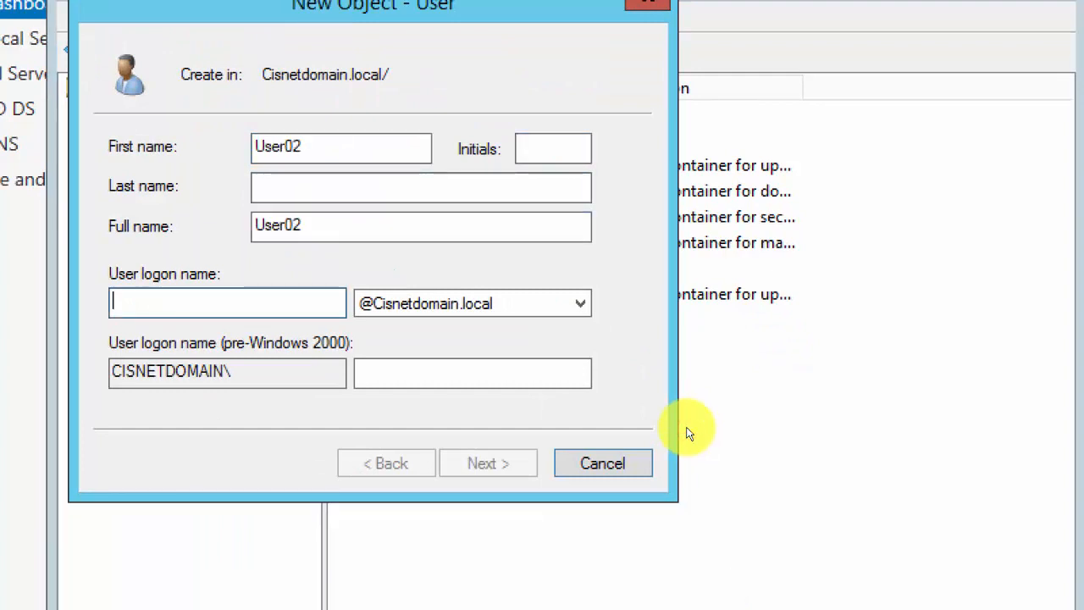
type("User02")
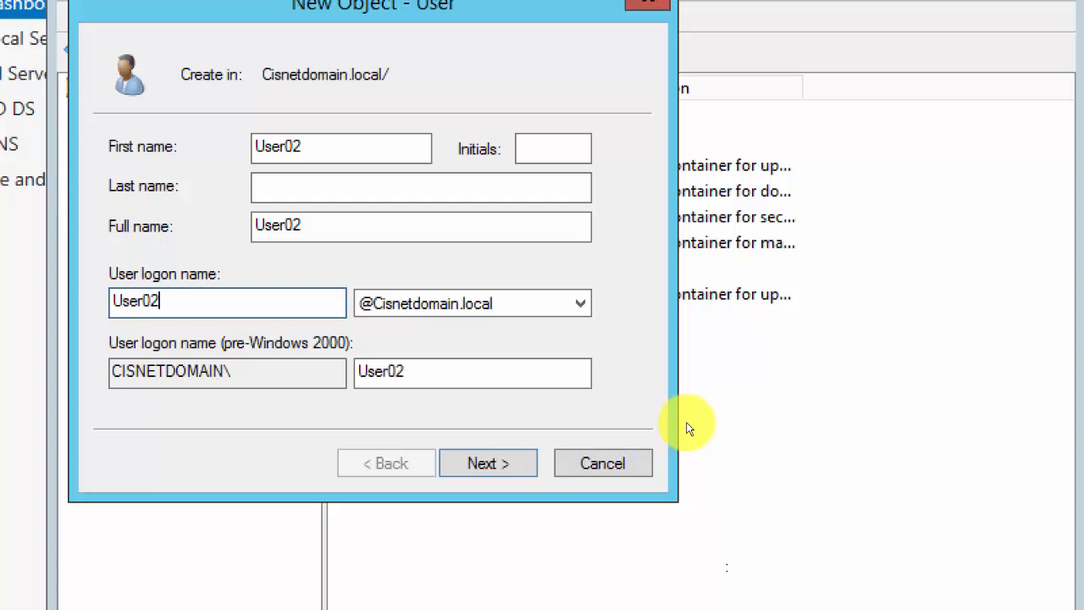
left_click(505, 460)
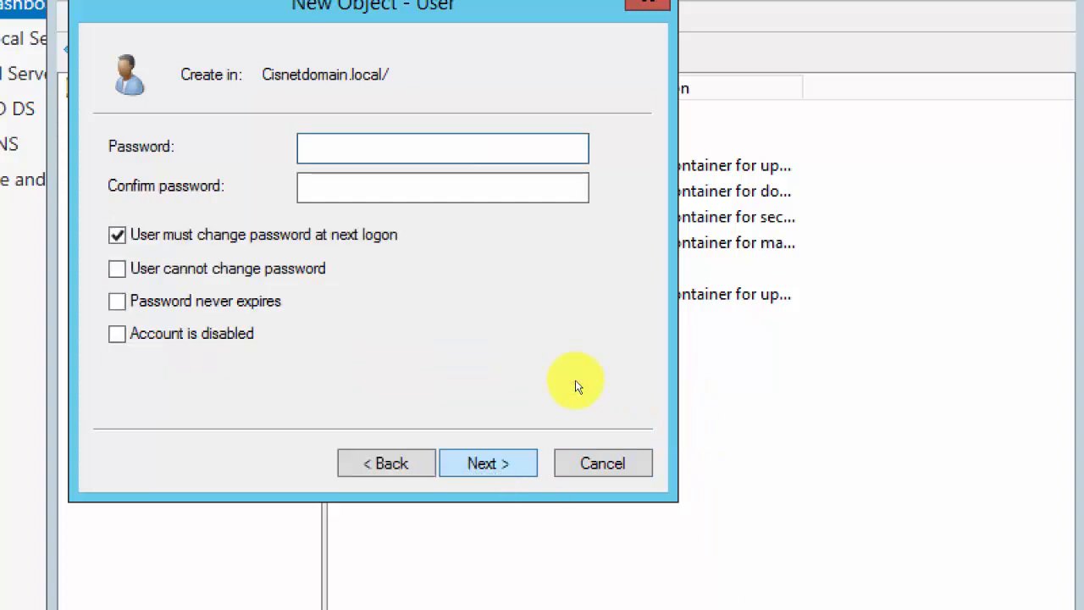
key("Tab")
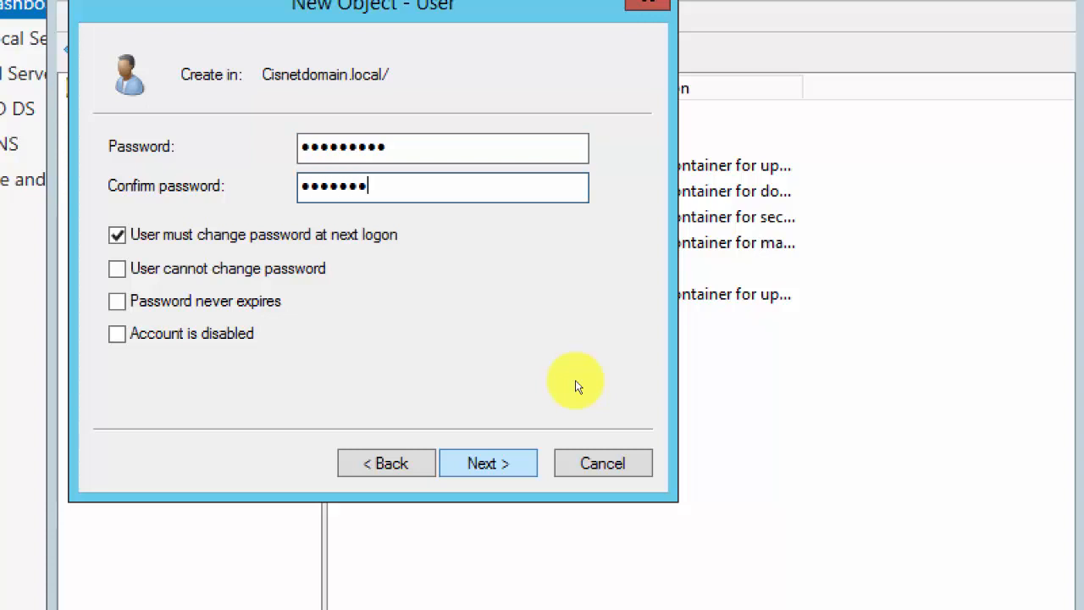
left_click(193, 235)
left_click(488, 464)
left_click(487, 464)
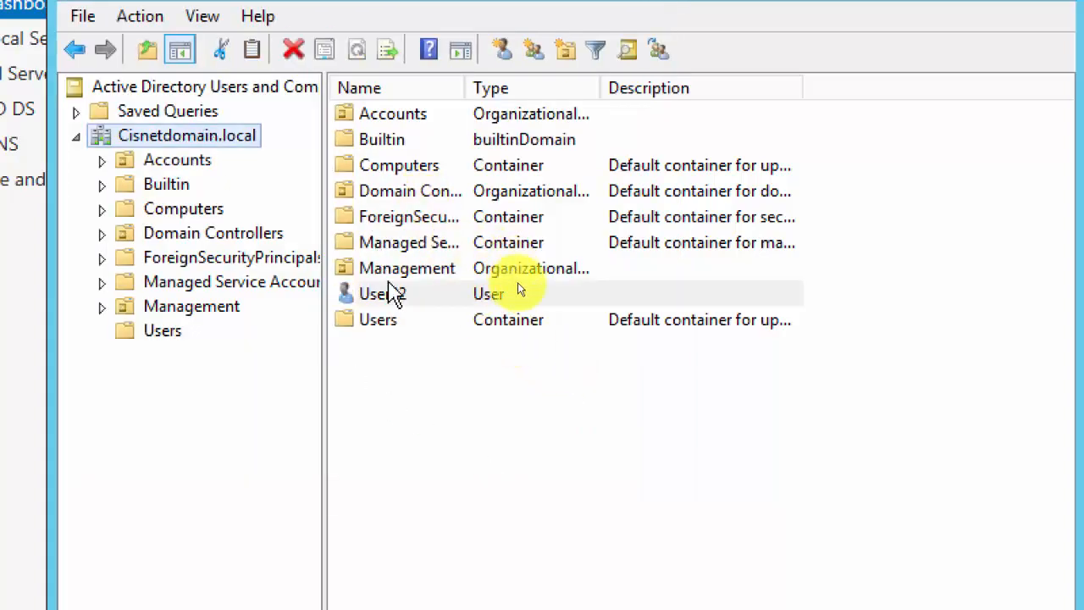
Add the Administrators group to User02's Member Of list, then refresh Cisnetdomain.local.
double_click(518, 294)
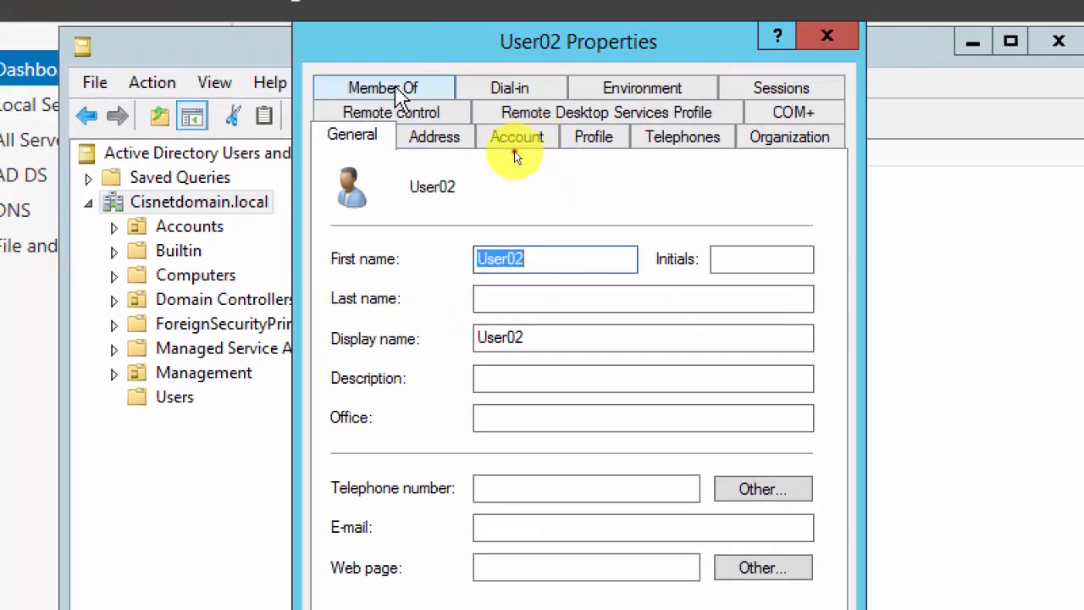
left_click(389, 70)
left_click(380, 464)
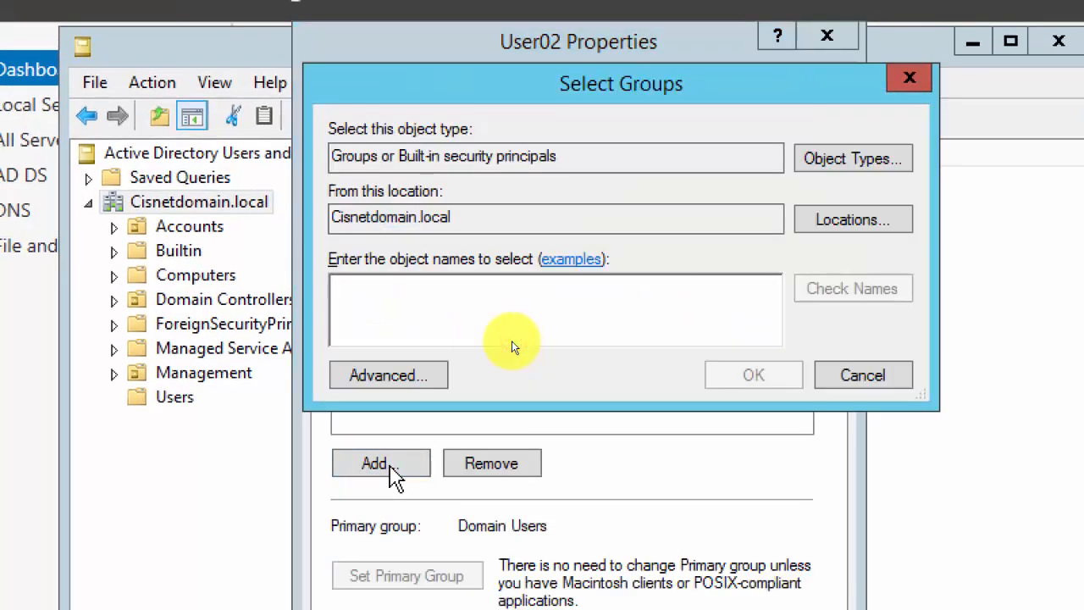
type("administr")
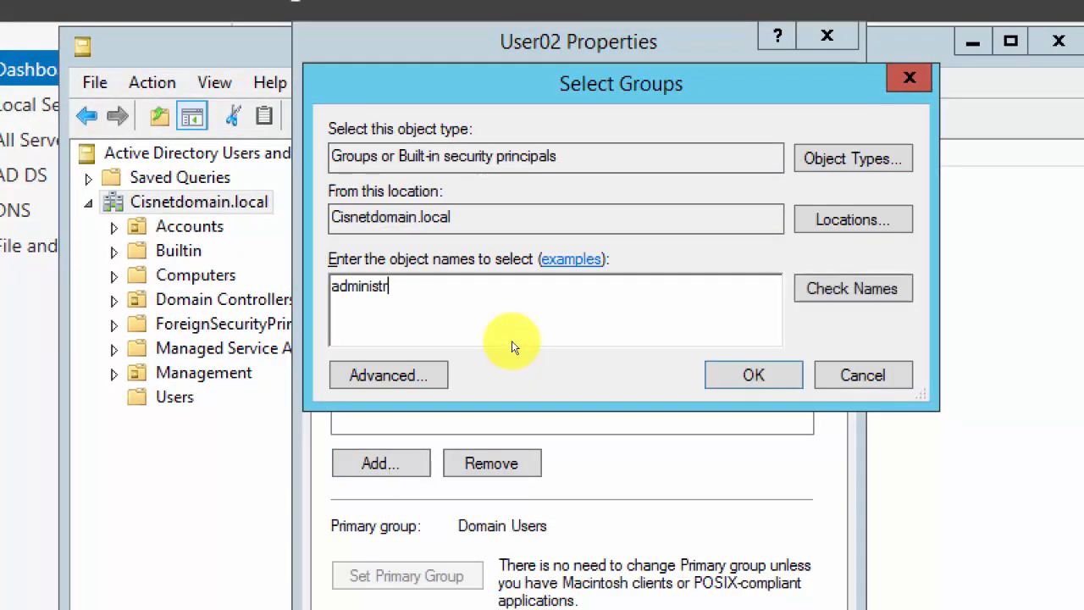
type("ators")
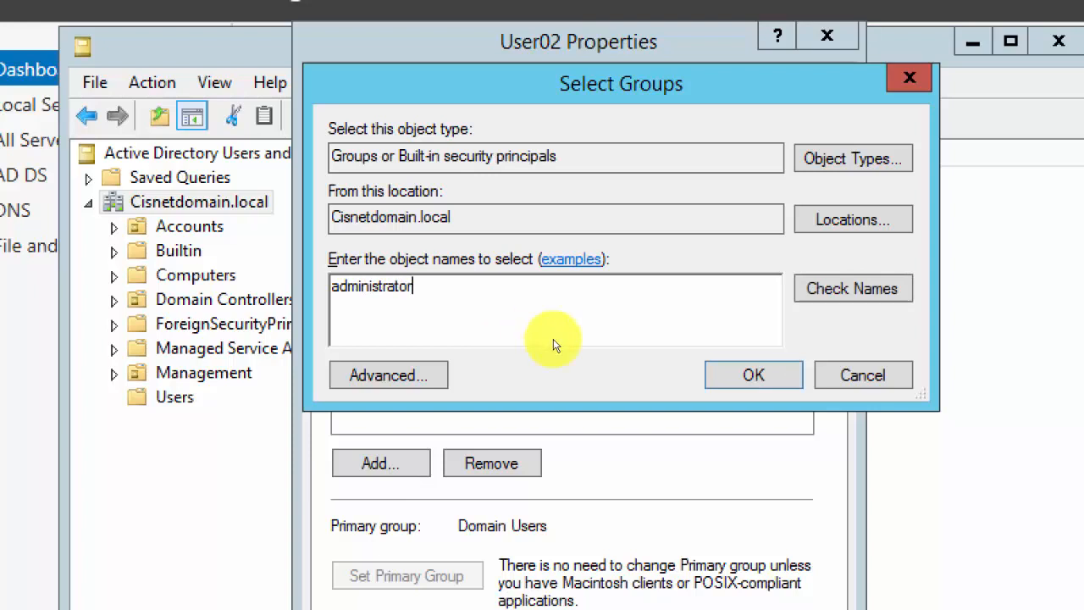
left_click(821, 289)
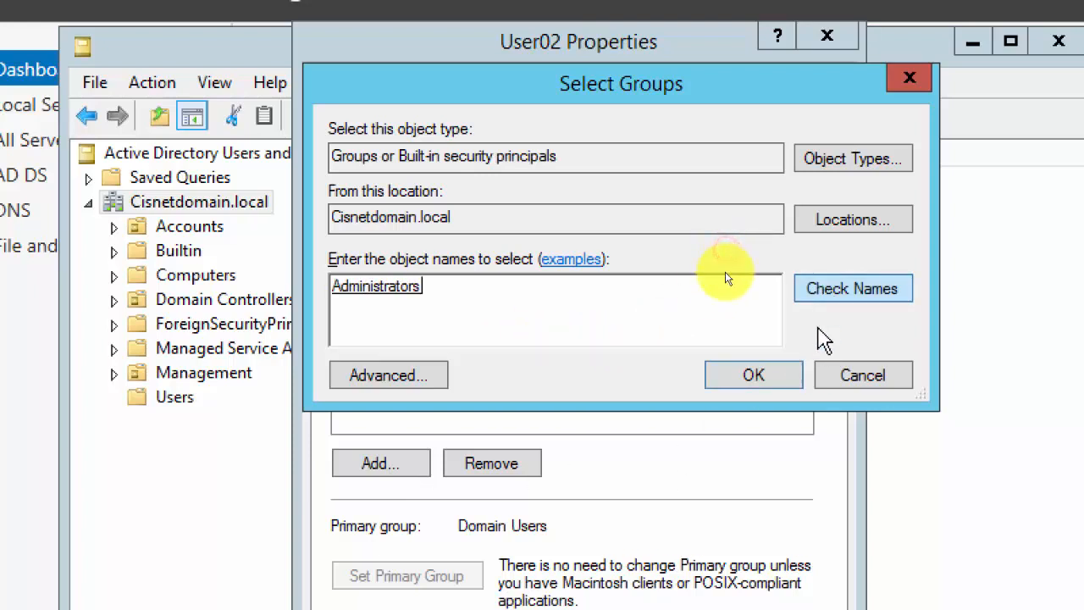
left_click(735, 377)
left_click(693, 564)
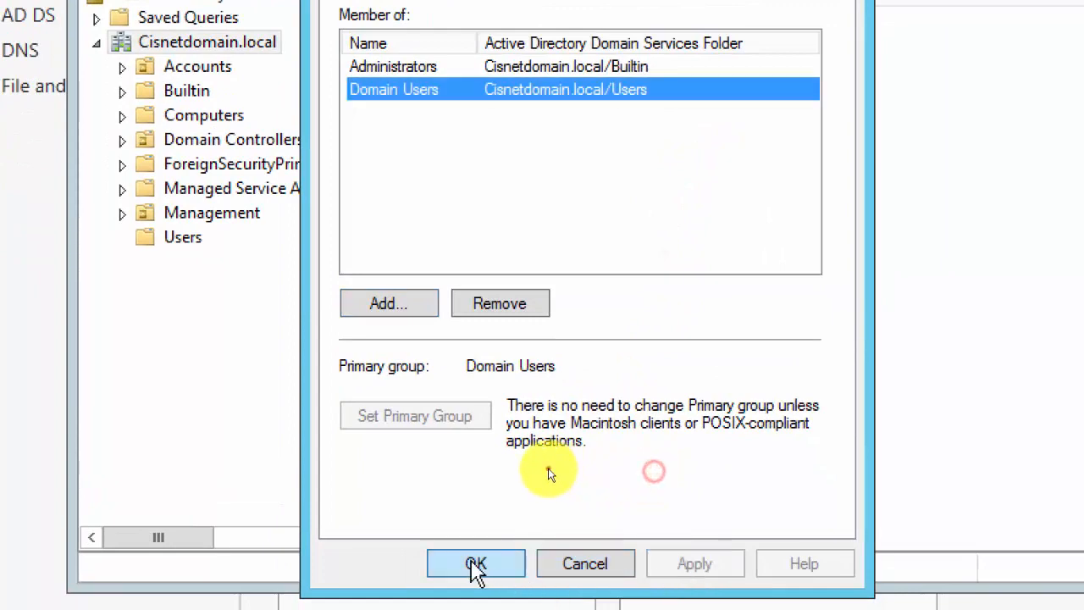
left_click(475, 563)
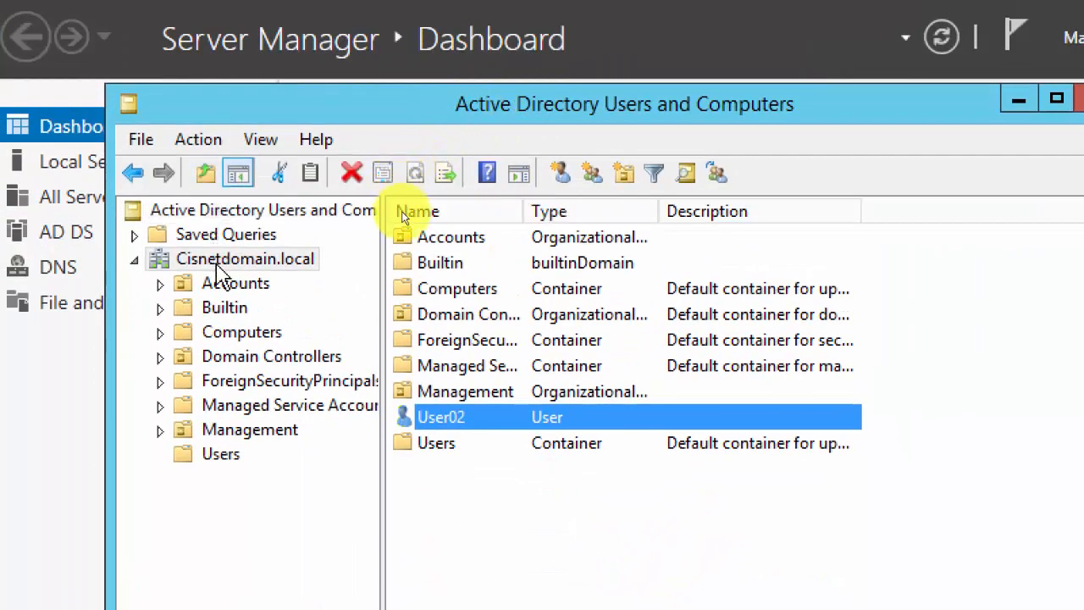
right_click(219, 262)
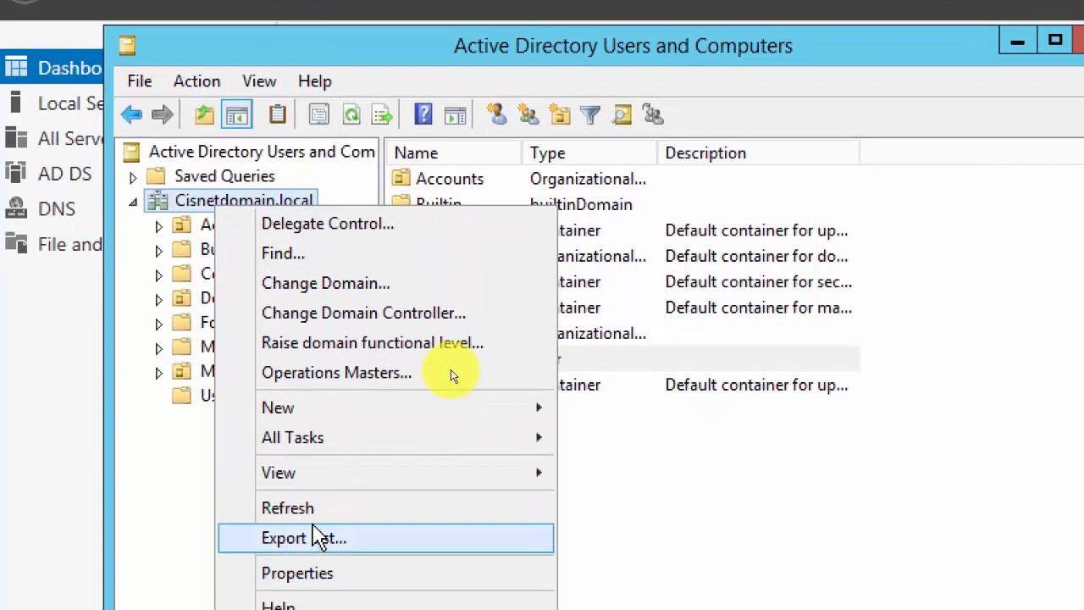
left_click(316, 516)
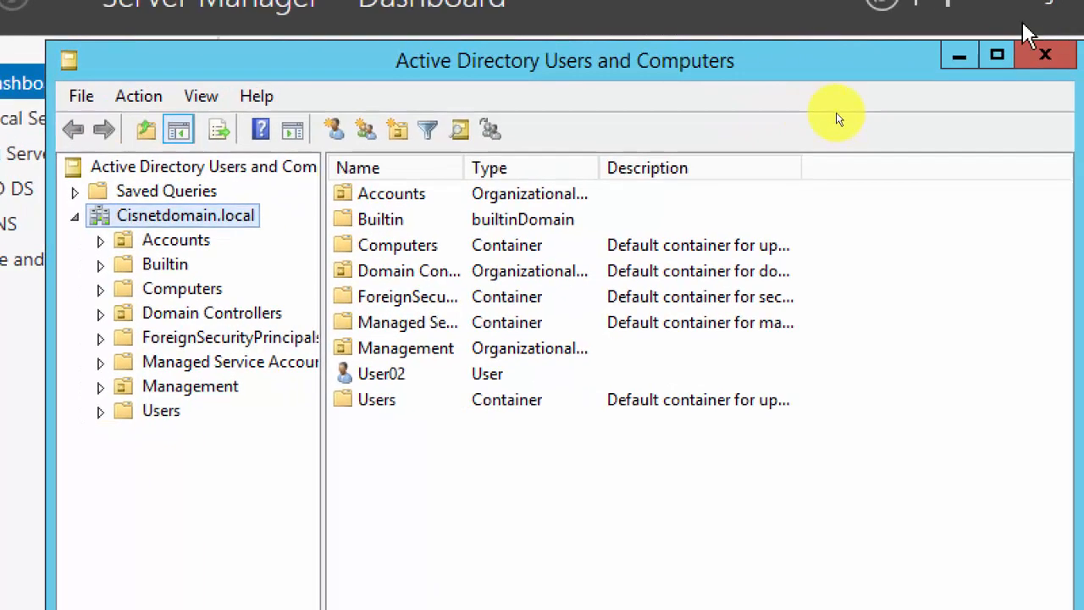
Close Active Directory Users and Computers and sign out of Server02.
left_click(1036, 55)
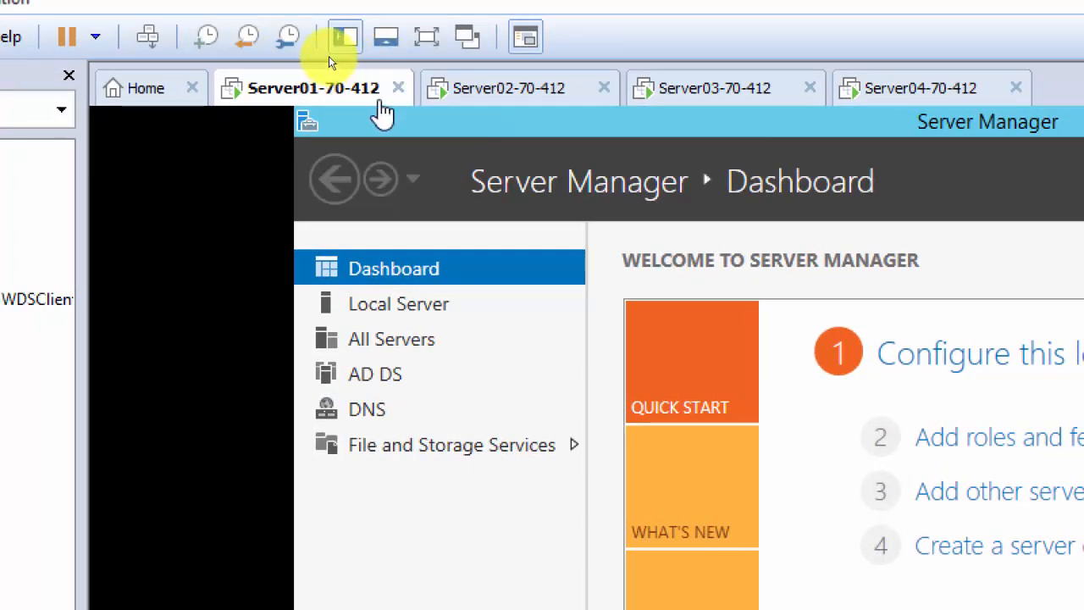
left_click(508, 95)
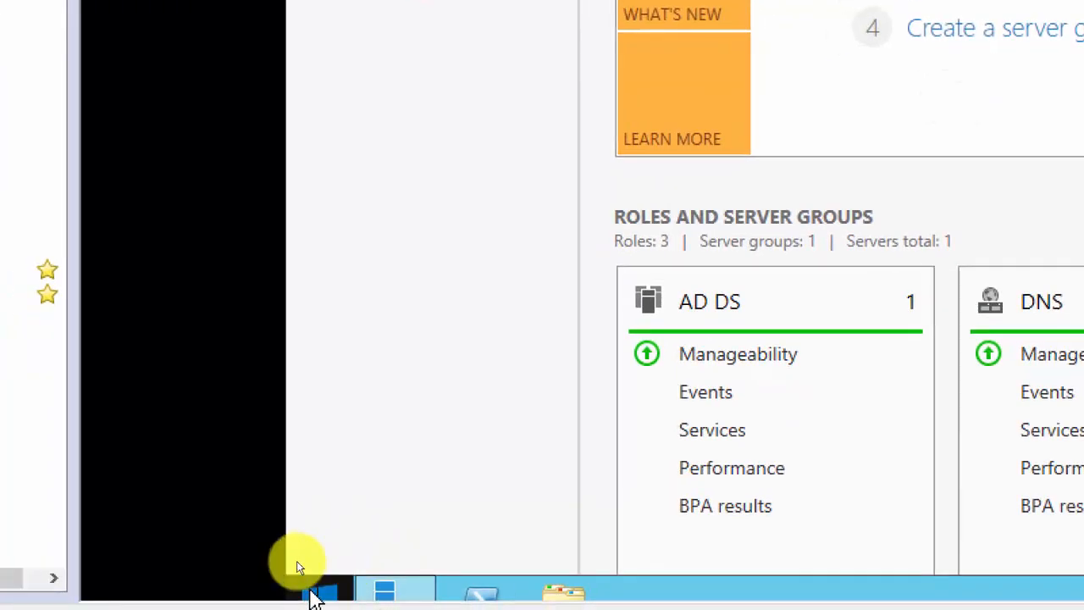
left_click(303, 564)
left_click(852, 246)
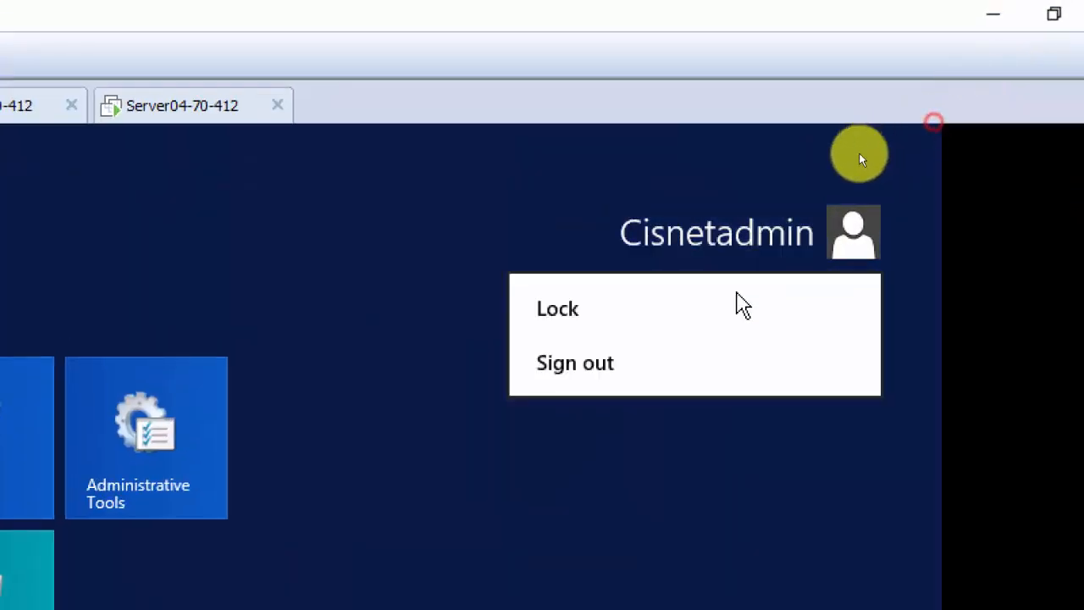
left_click(586, 383)
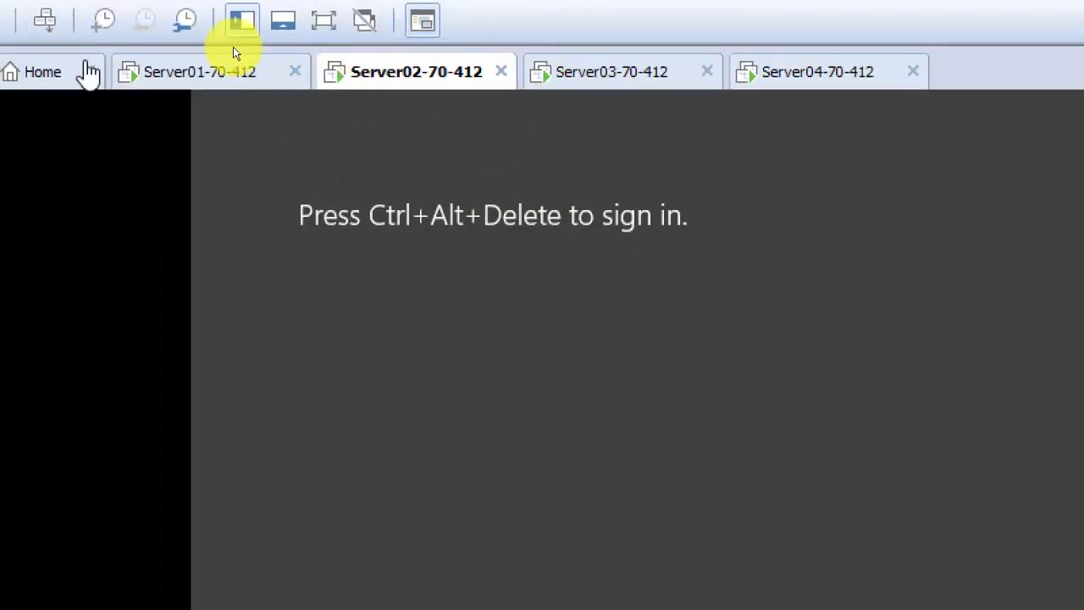
Try signing in to Server02 as a cisnetdomain domain user and dismiss the not-allowed error.
left_click(45, 23)
left_click(591, 397)
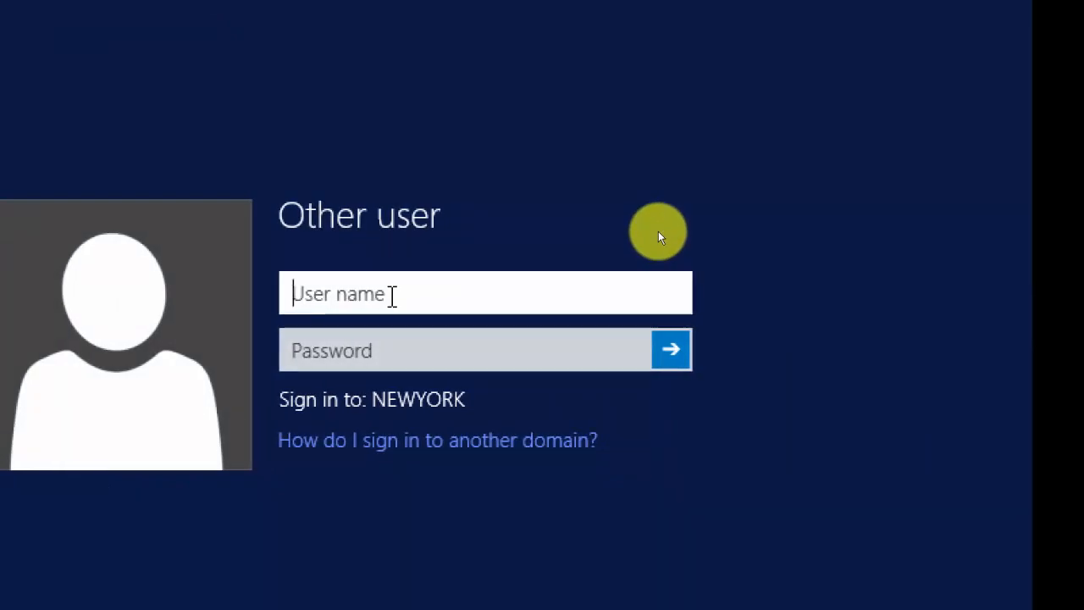
type("cisnetd")
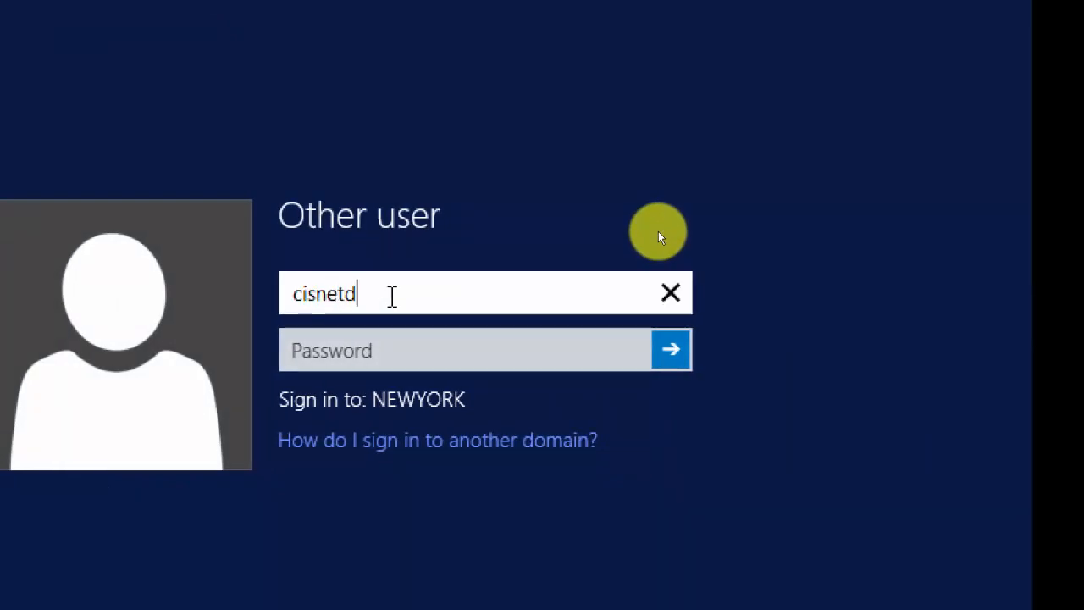
type("omain\\user02")
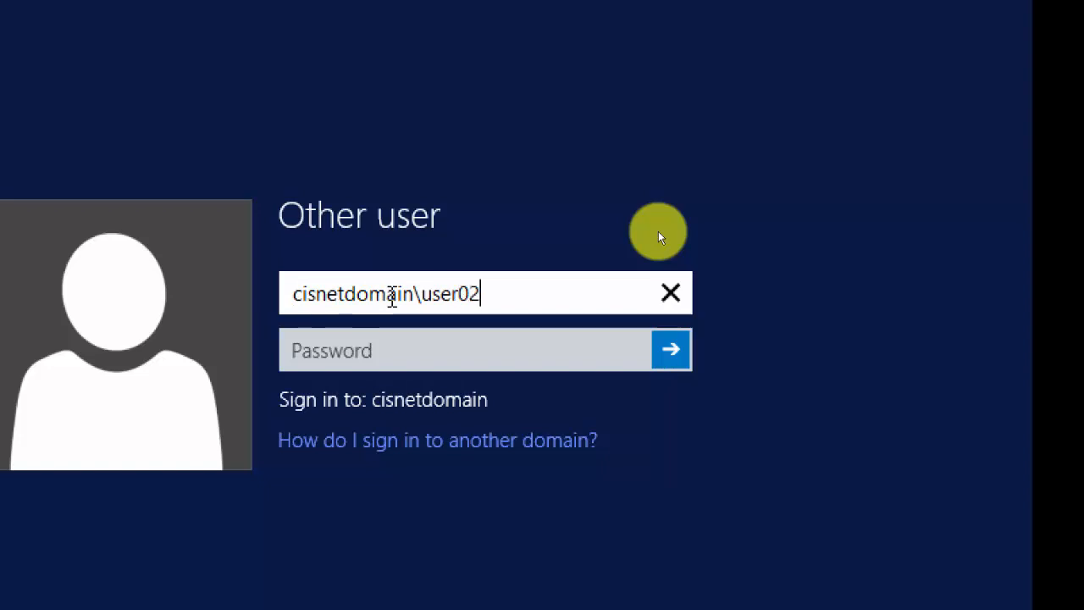
key("Tab")
type("•••••••••")
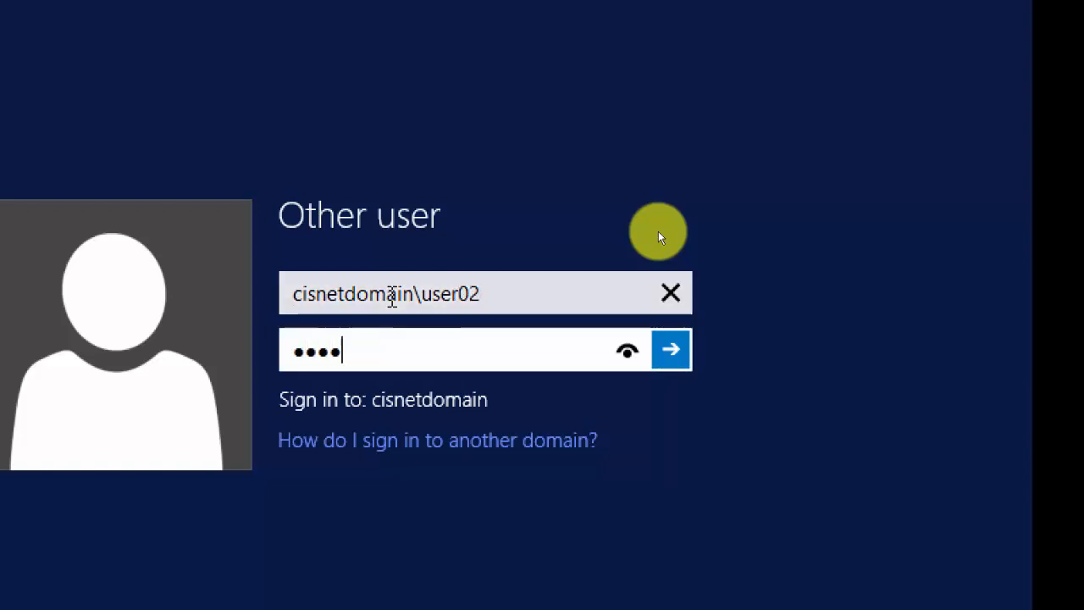
key("Return")
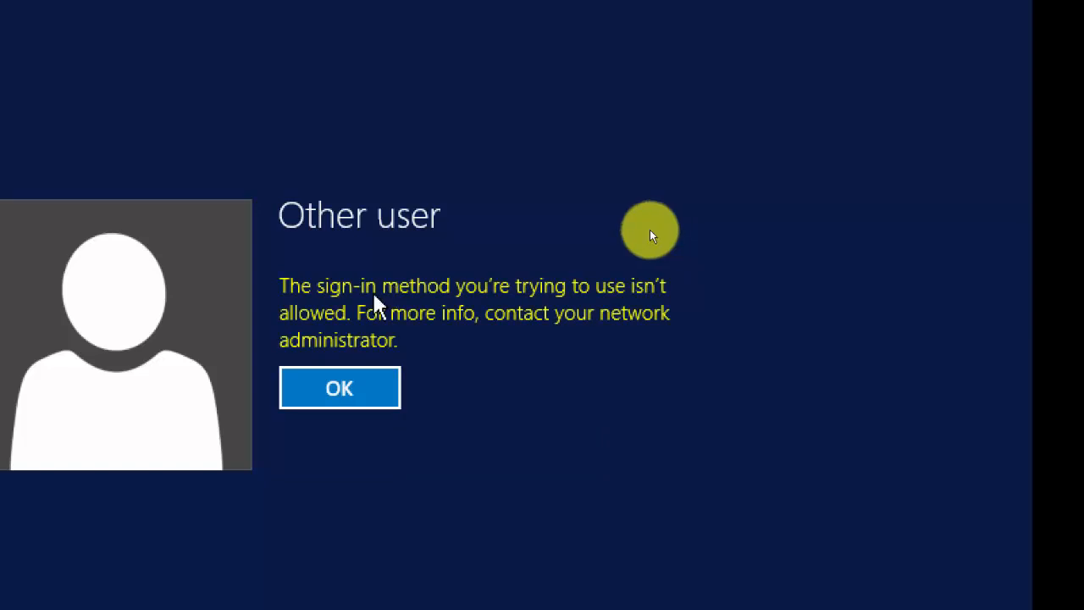
left_click(339, 387)
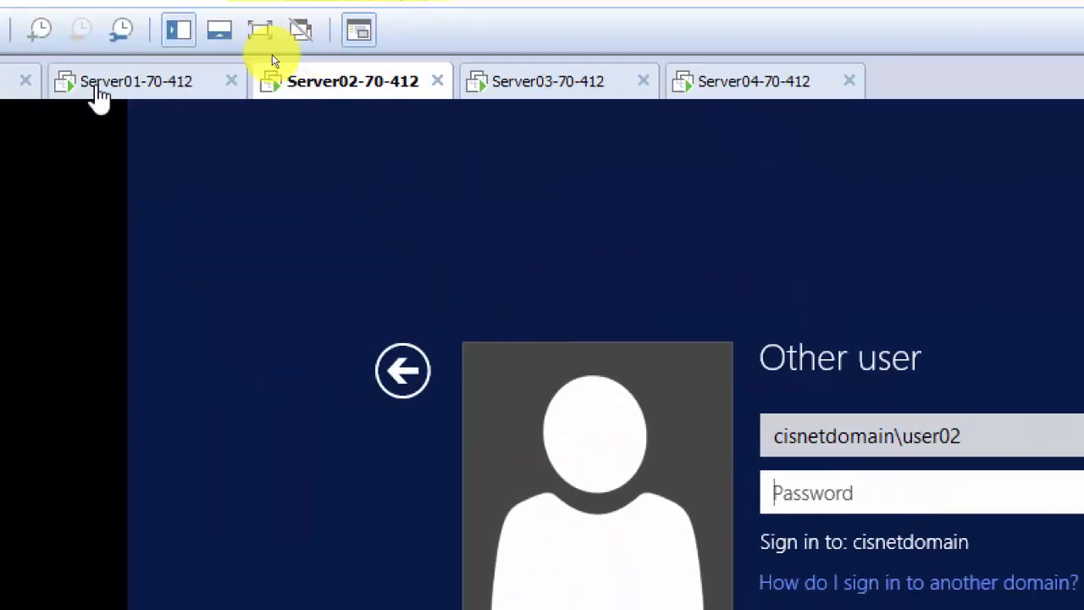
On Server01, confirm the domain user is in Administrators and Domain Users, then close the console.
left_click(101, 89)
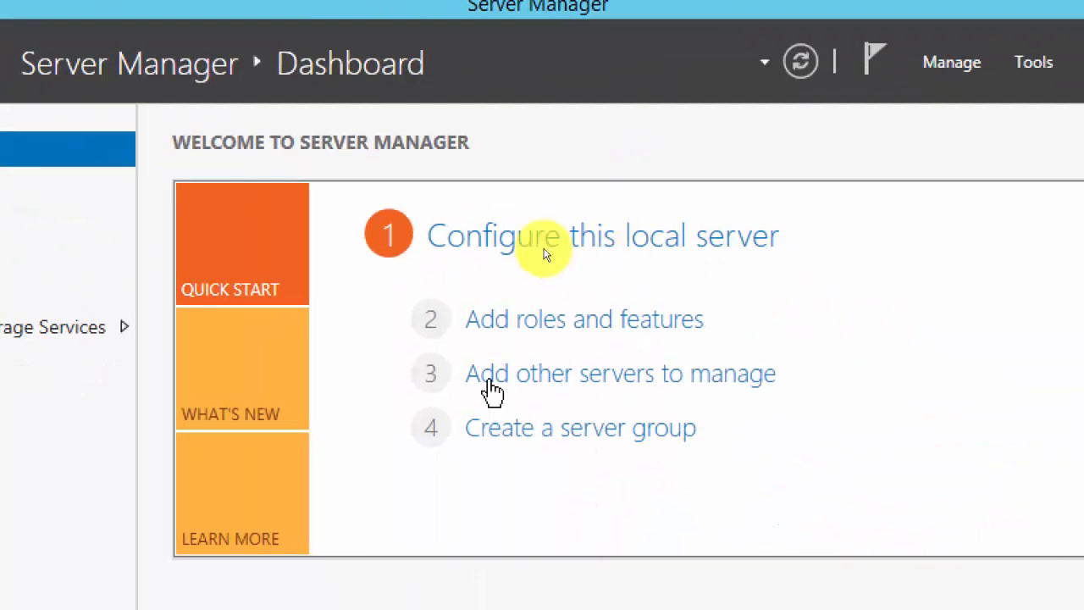
left_click(889, 107)
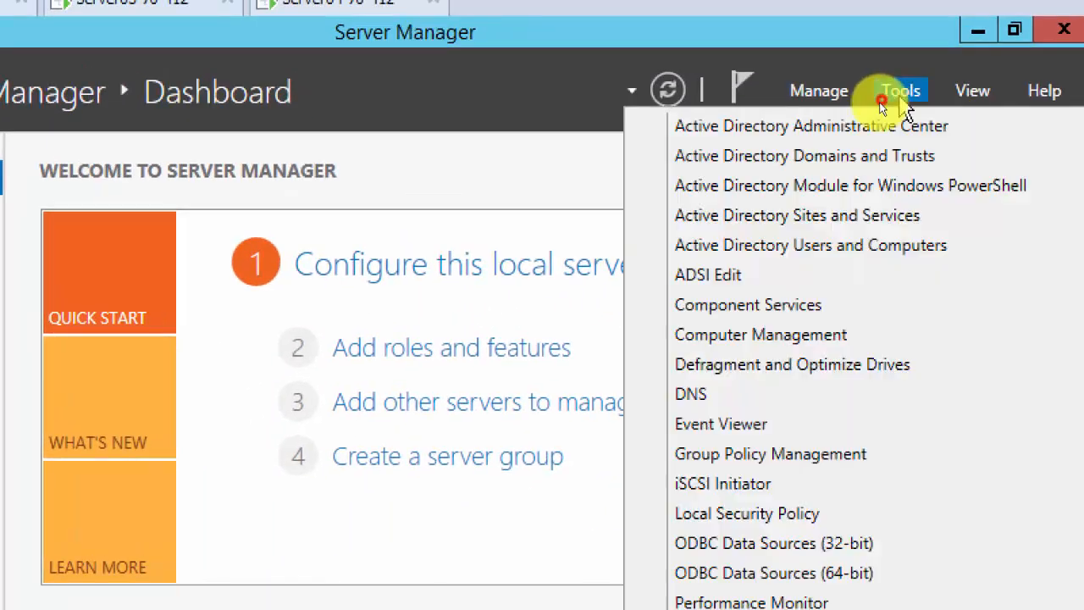
left_click(799, 249)
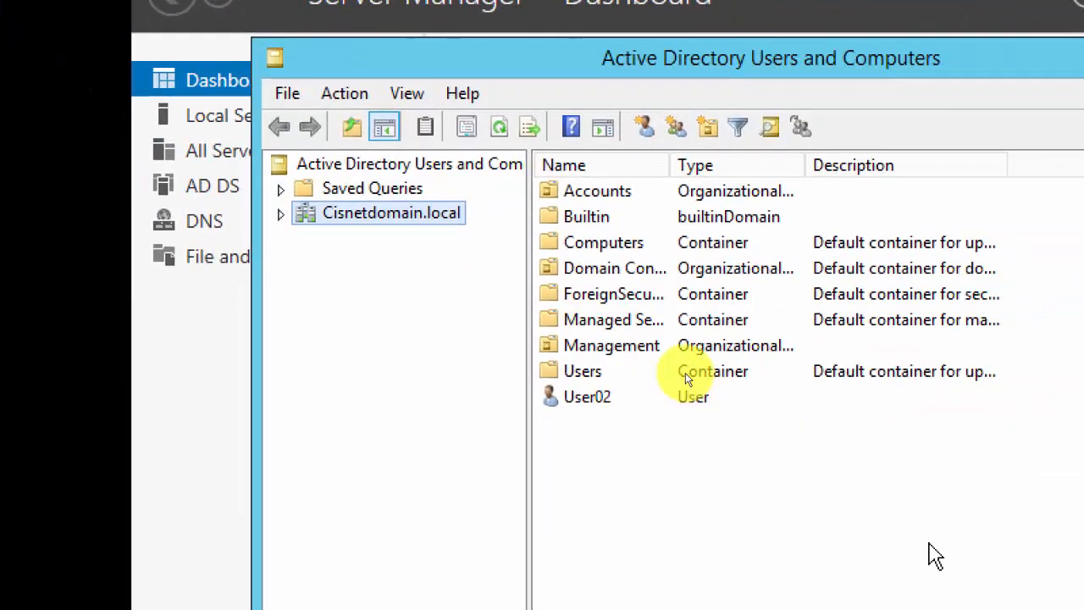
double_click(597, 405)
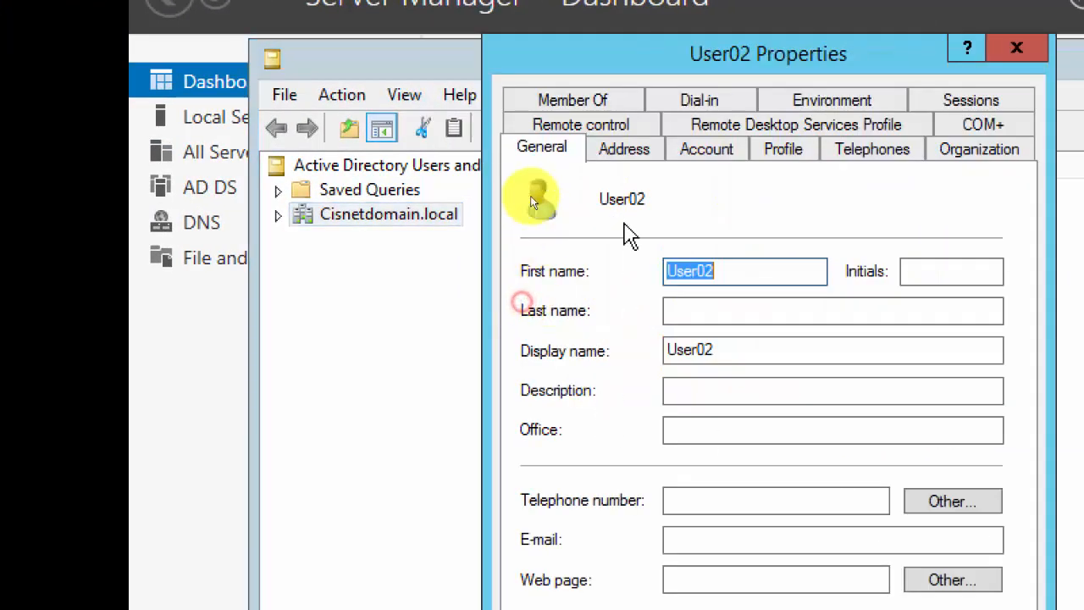
left_click(587, 103)
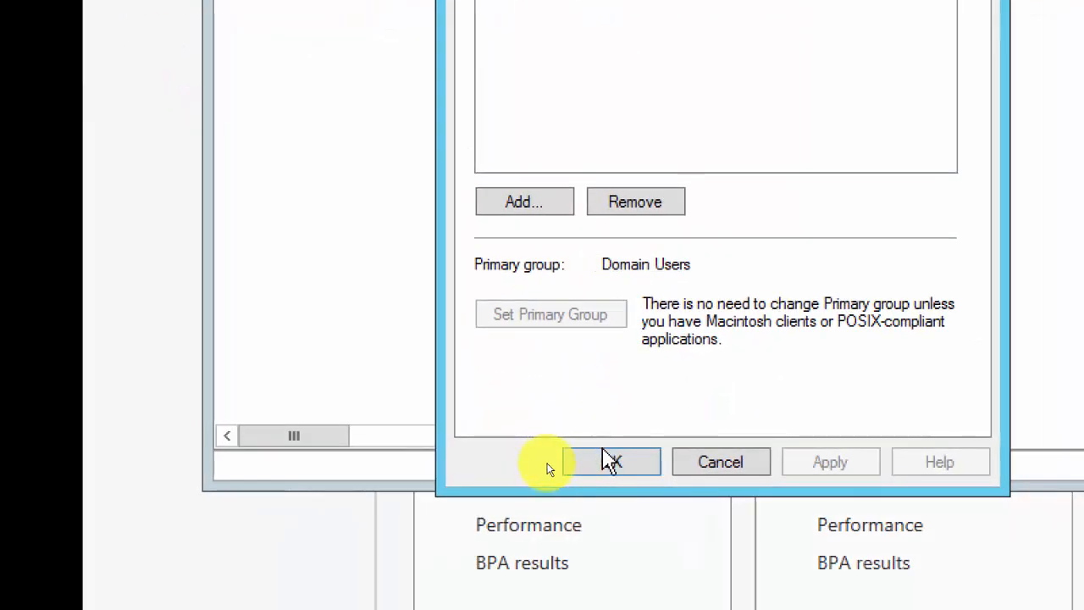
left_click(610, 462)
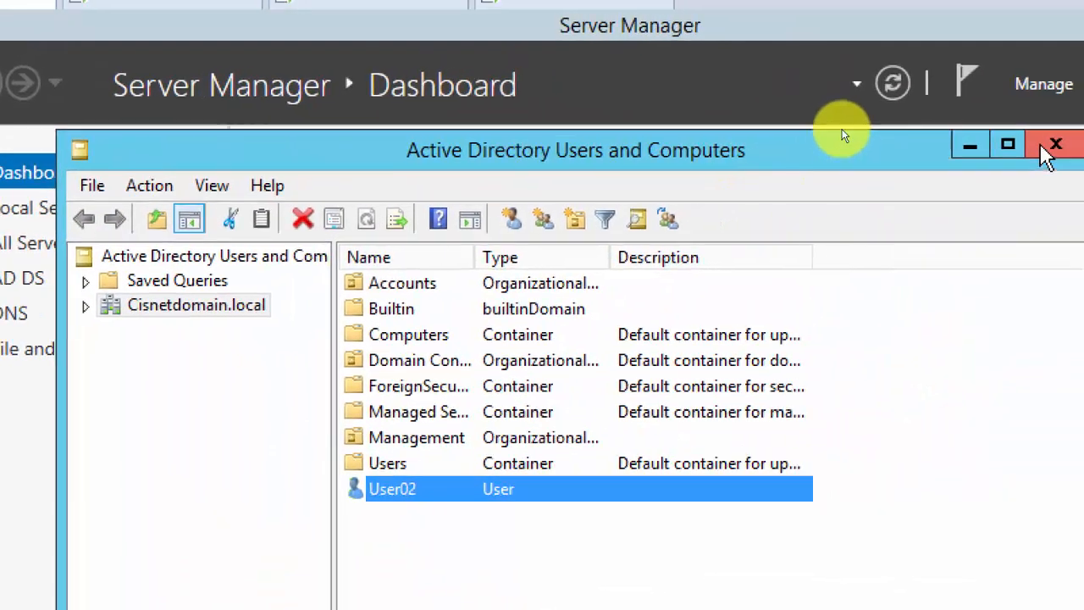
left_click(1058, 144)
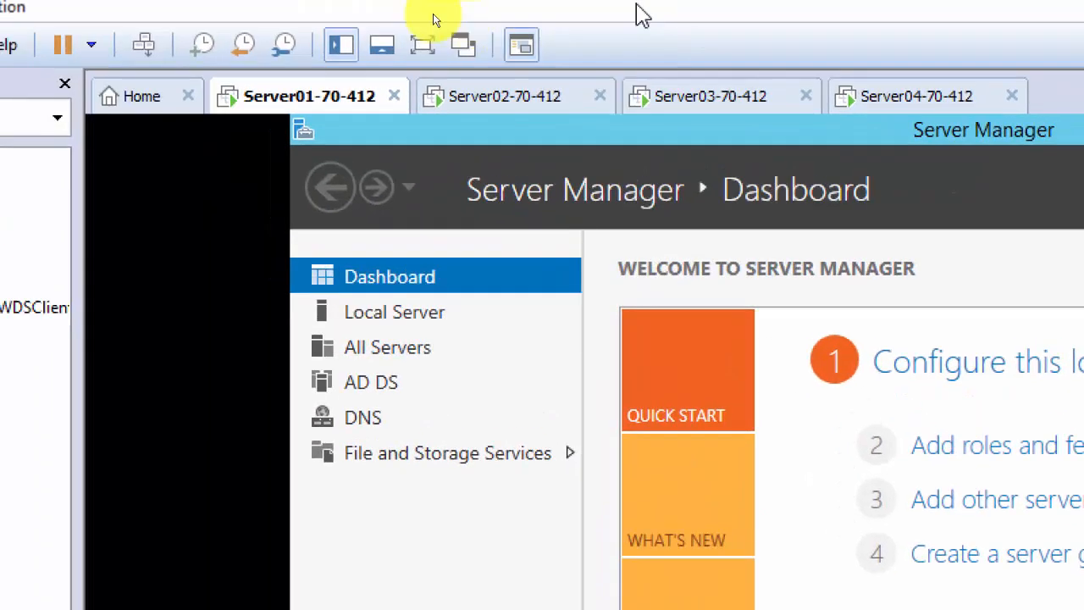
left_click(518, 101)
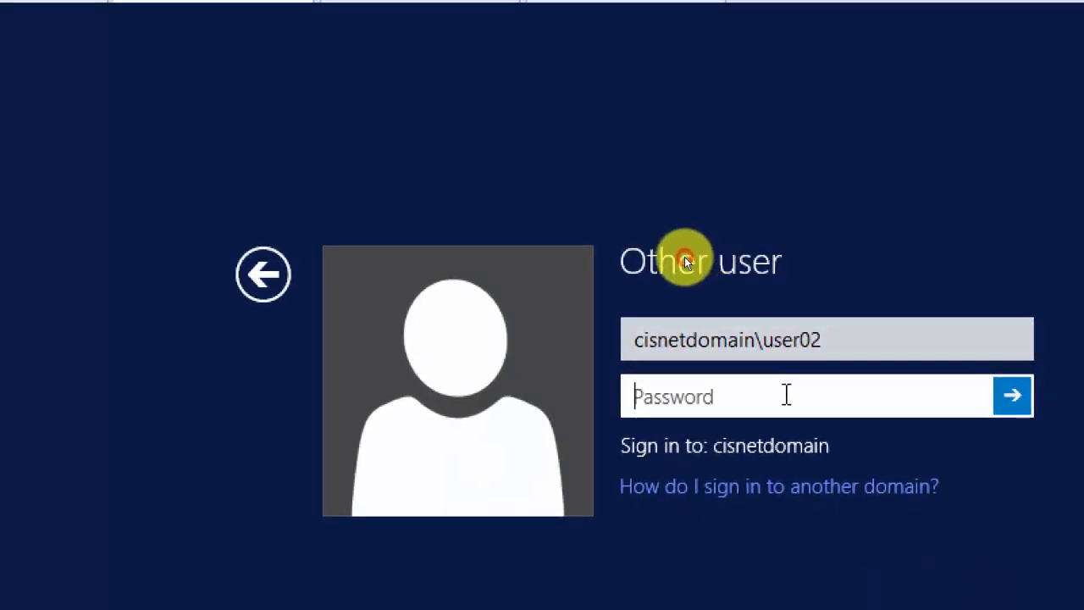
type("P")
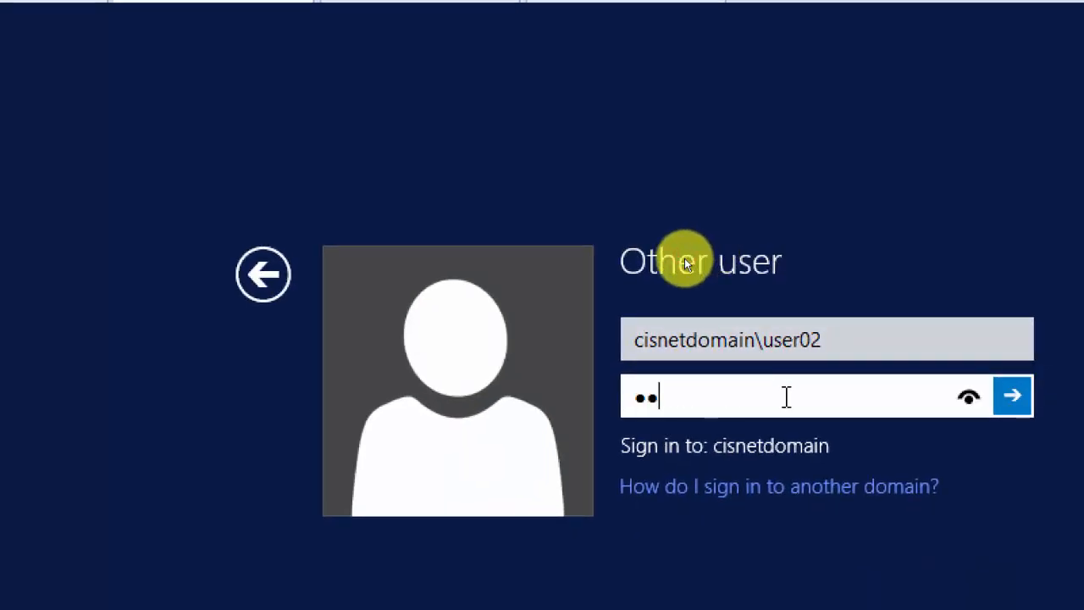
key("Return")
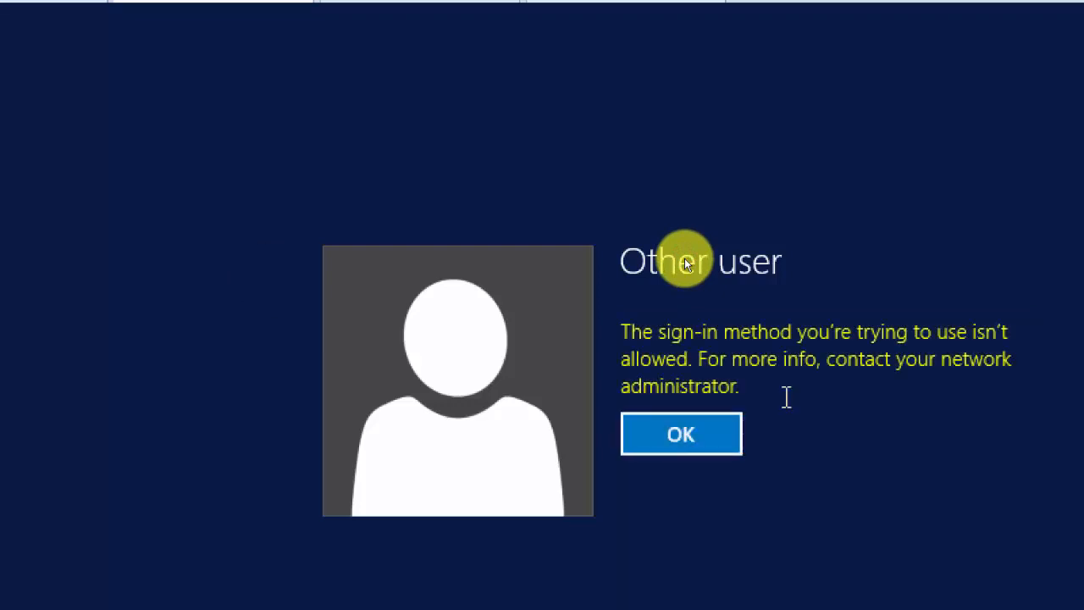
key("Return")
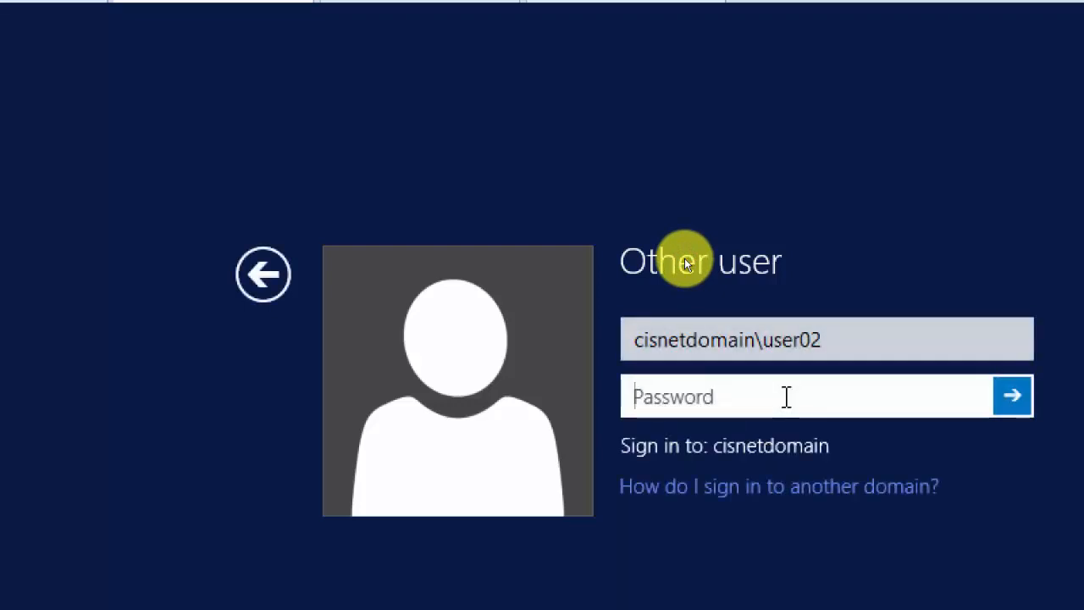
left_click(823, 338)
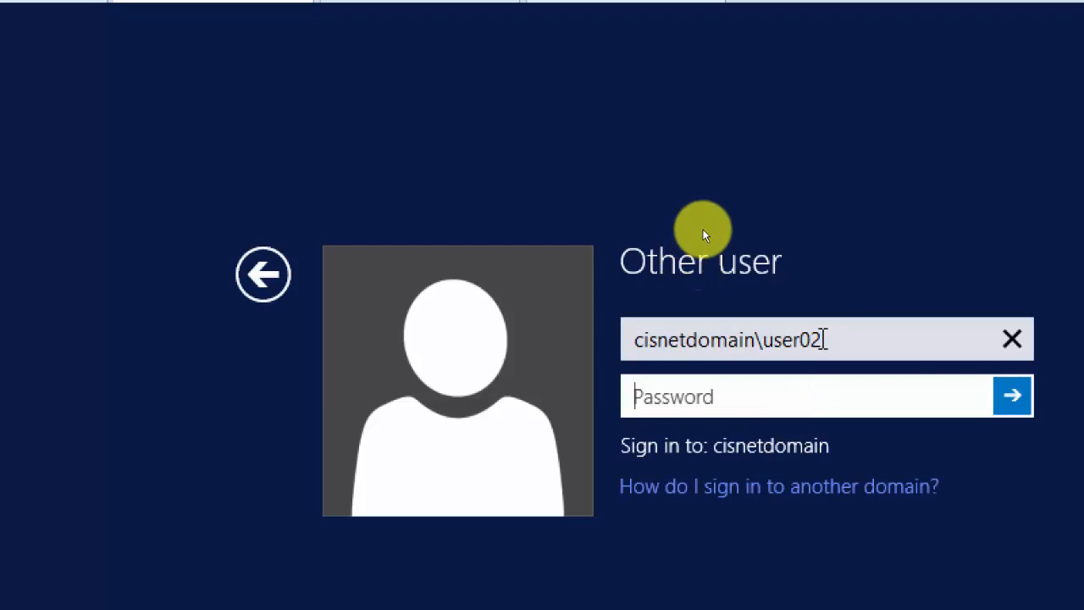
key("Tab")
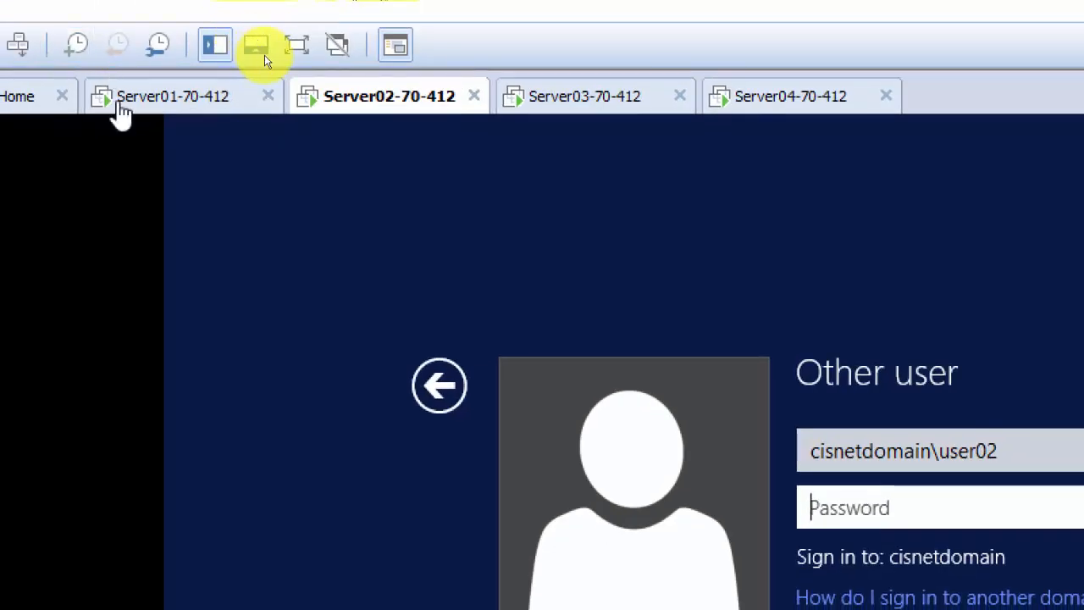
left_click(136, 103)
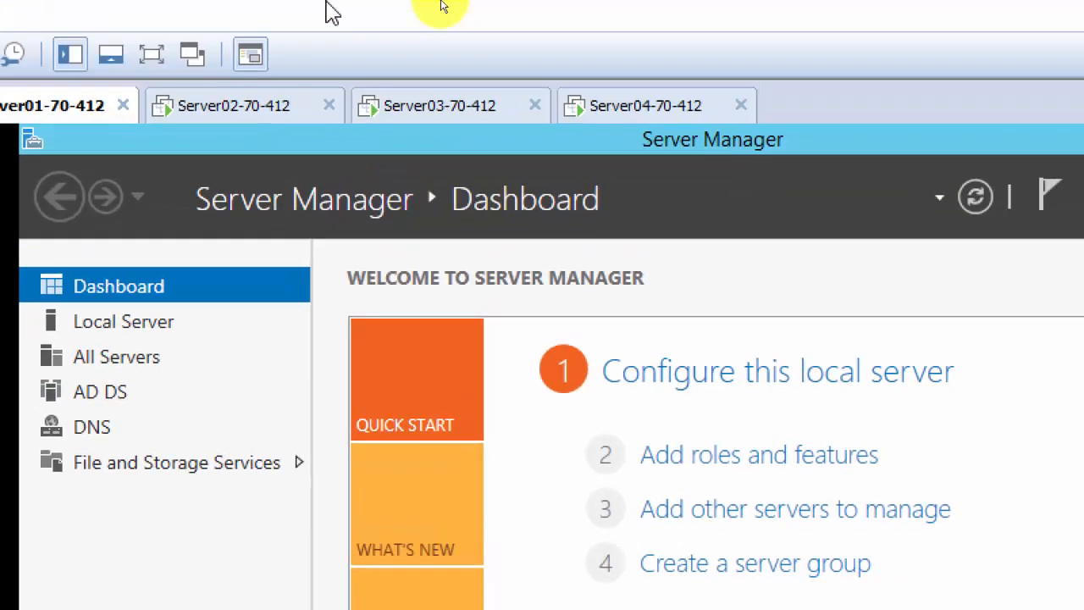
On Server03, dismiss the failed Automatic Refresh notification and show the Manage menu.
left_click(451, 123)
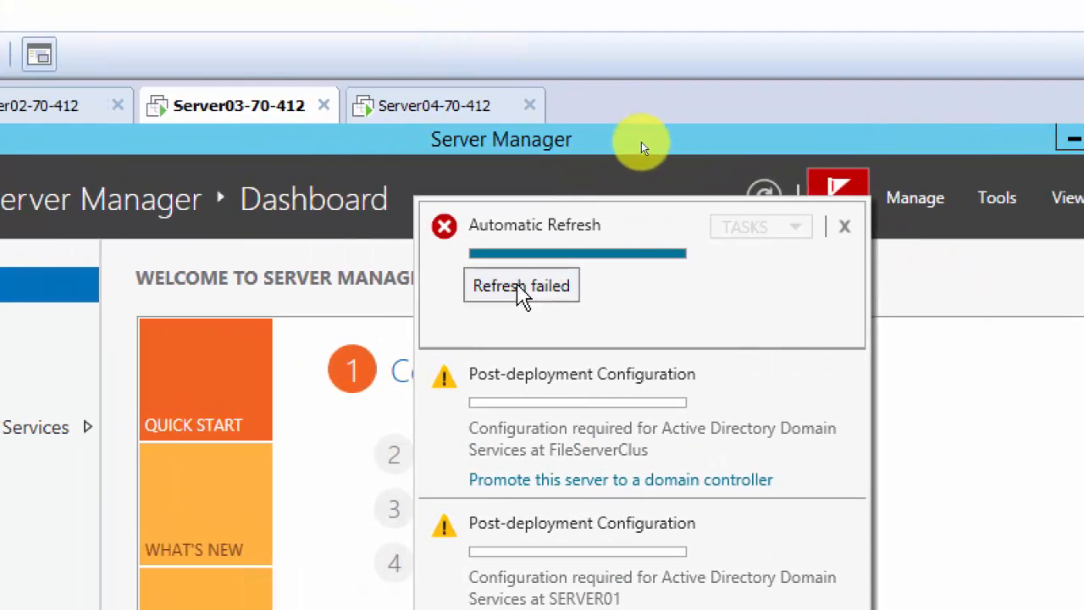
left_click(641, 141)
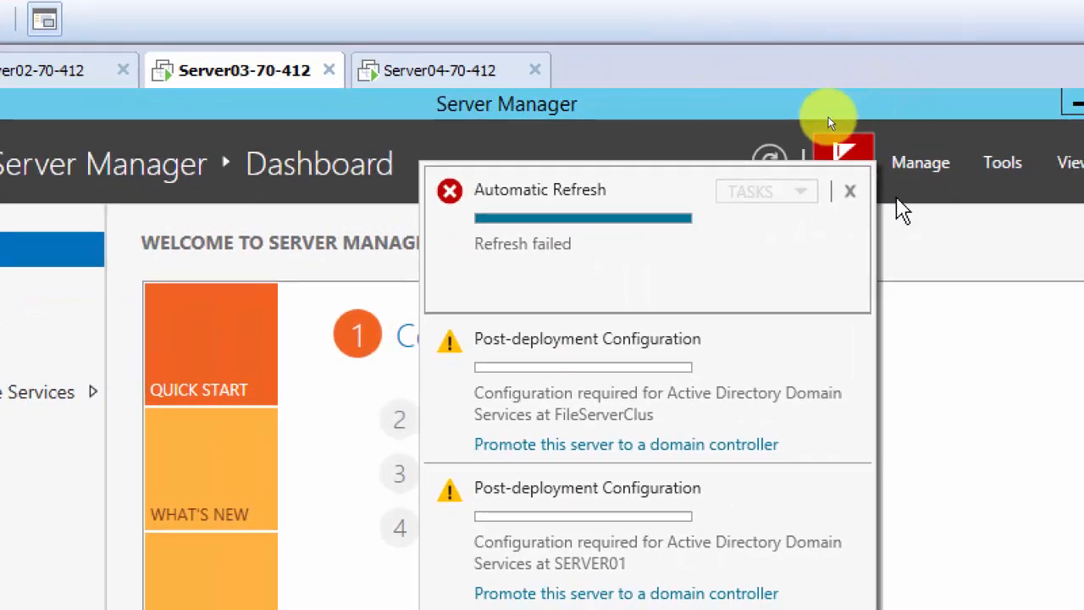
left_click(849, 191)
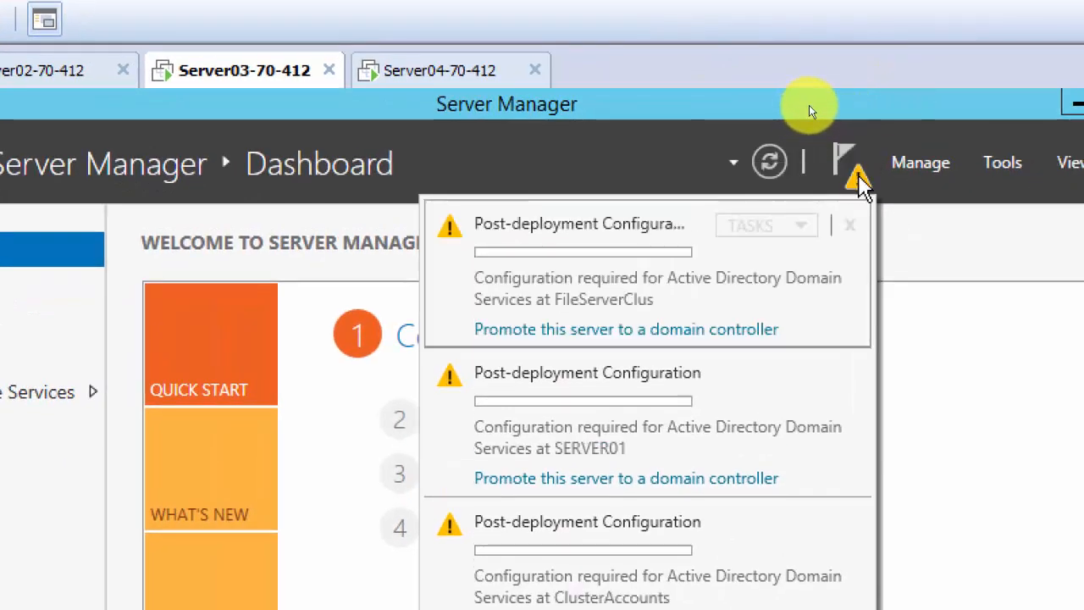
left_click(813, 110)
left_click(923, 164)
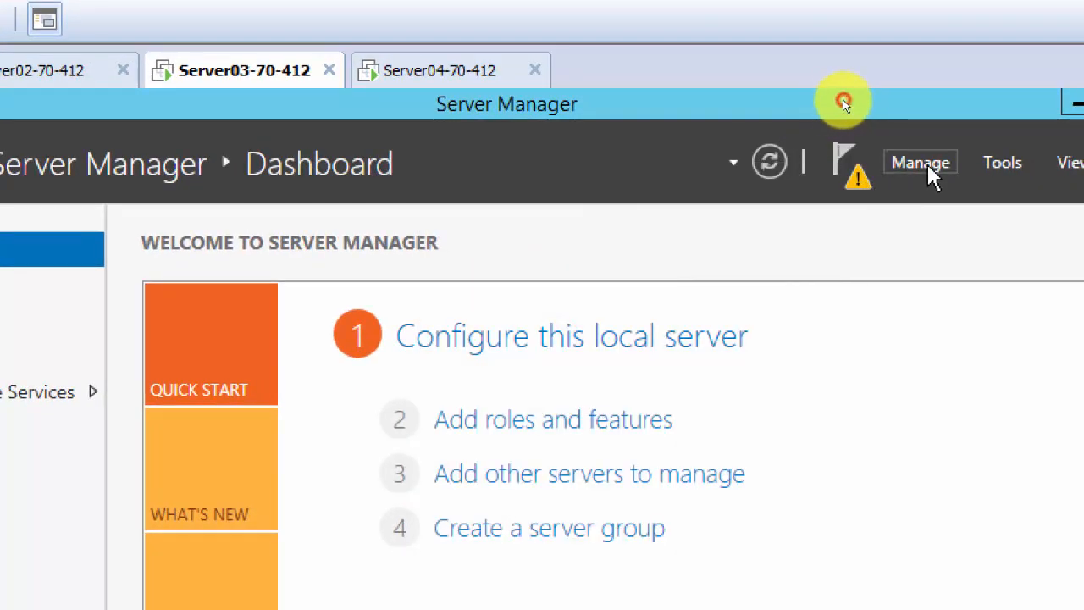
Step the Remove Roles and Features Wizard through to the Features page, then cancel it.
left_click(960, 229)
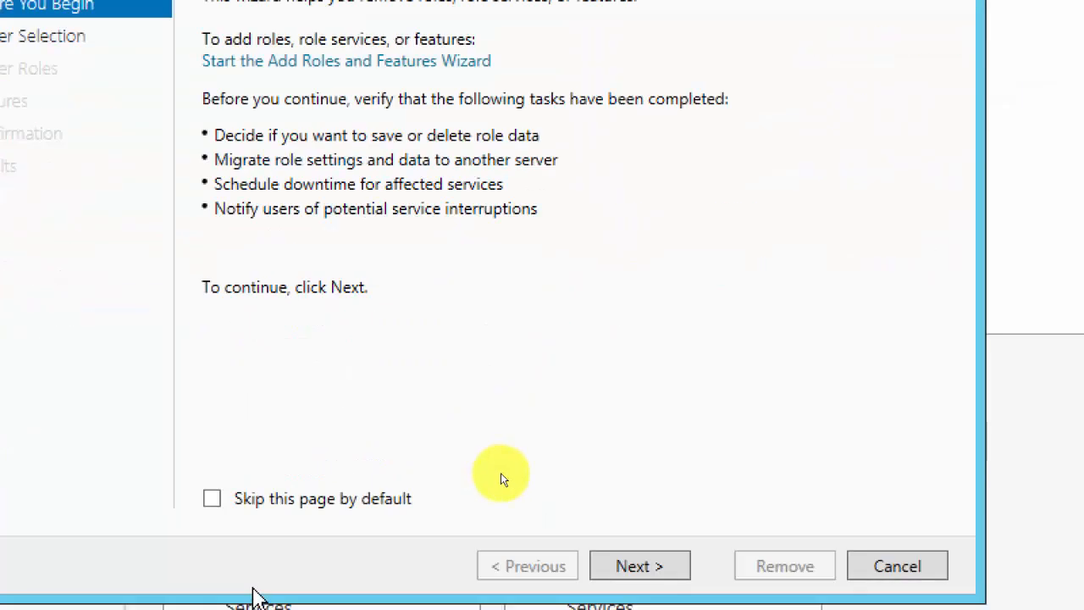
left_click(648, 560)
left_click(648, 560)
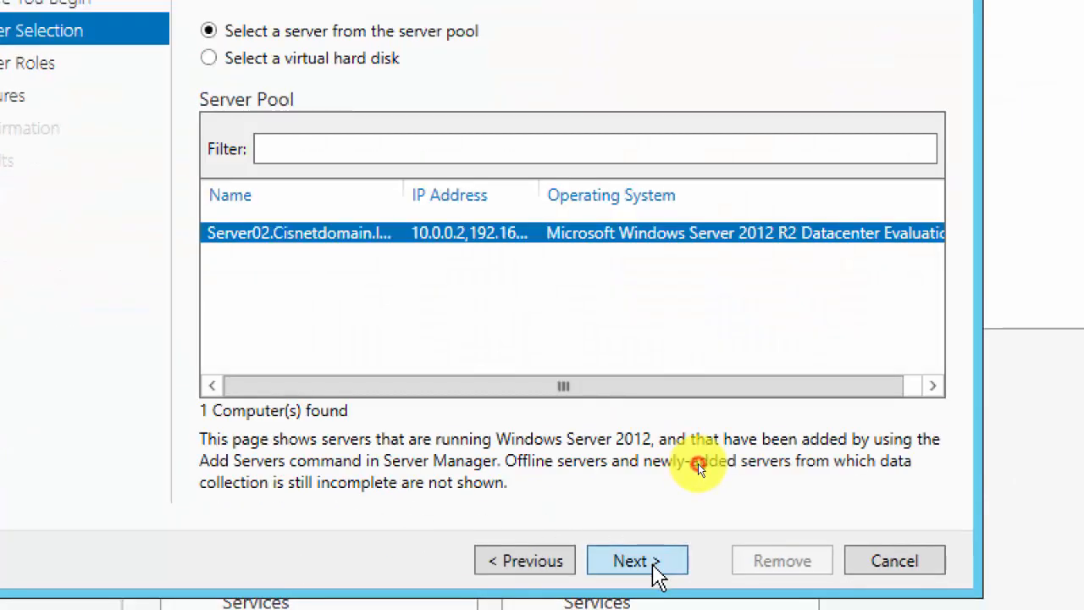
left_click(655, 566)
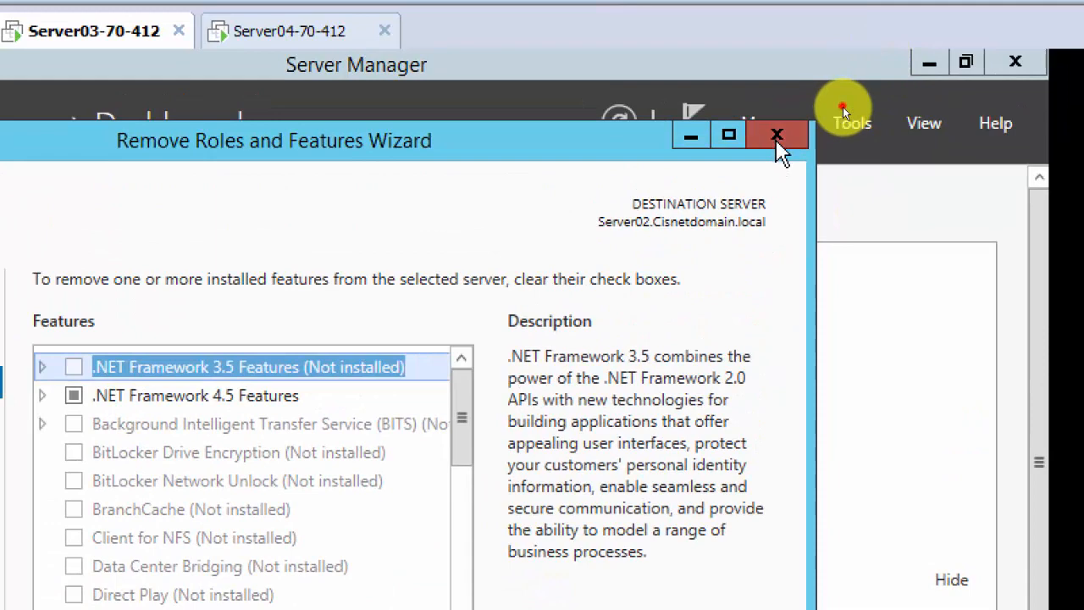
left_click(777, 137)
Reopen the removal wizard, review the features list, cancel, and check then dismiss the notifications.
left_click(851, 122)
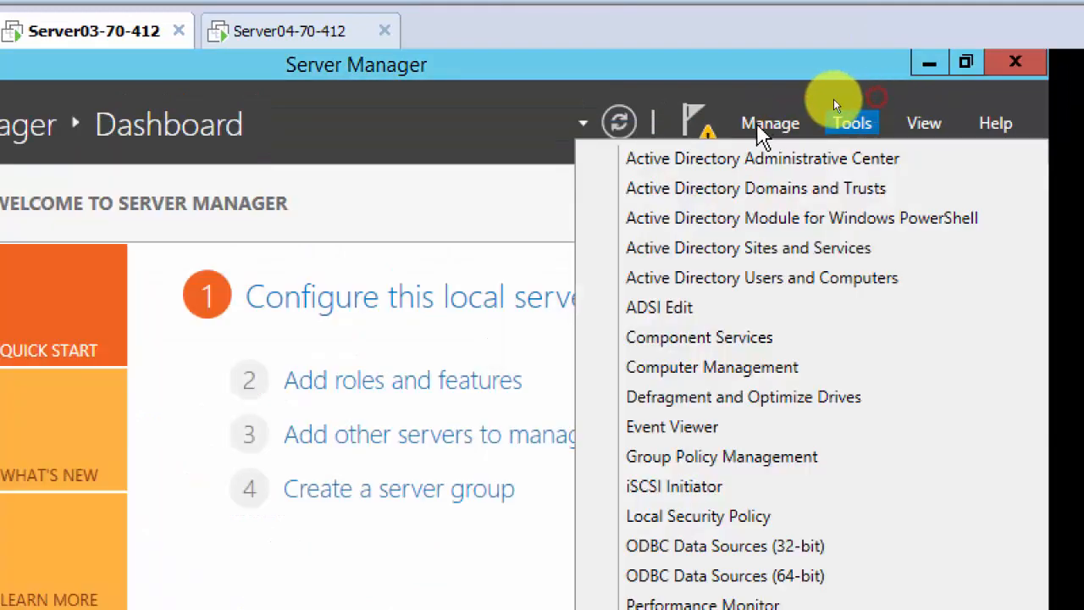
left_click(766, 126)
left_click(800, 192)
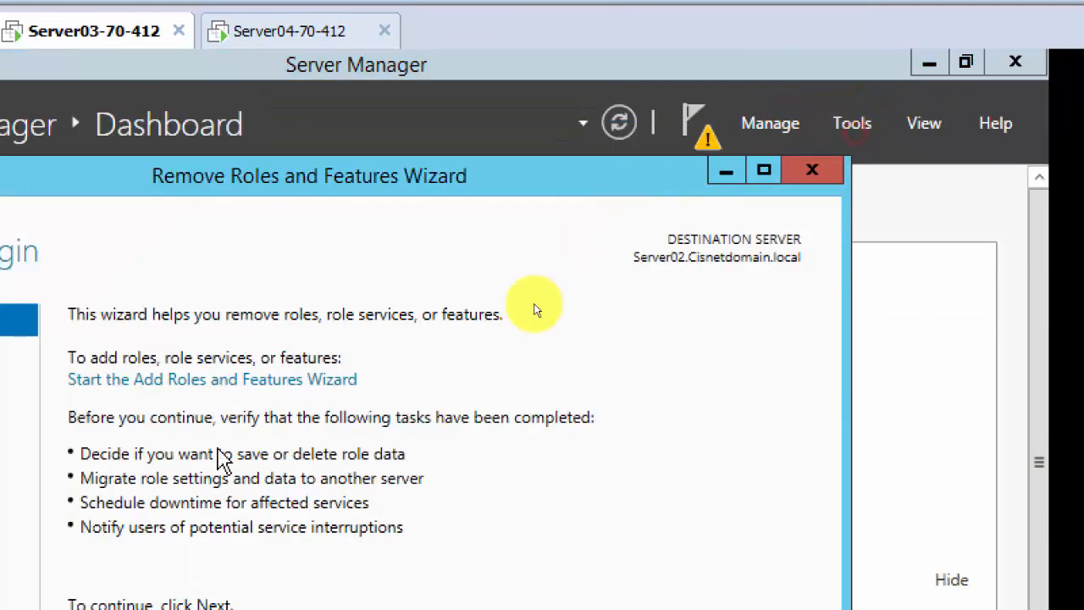
left_click(482, 581)
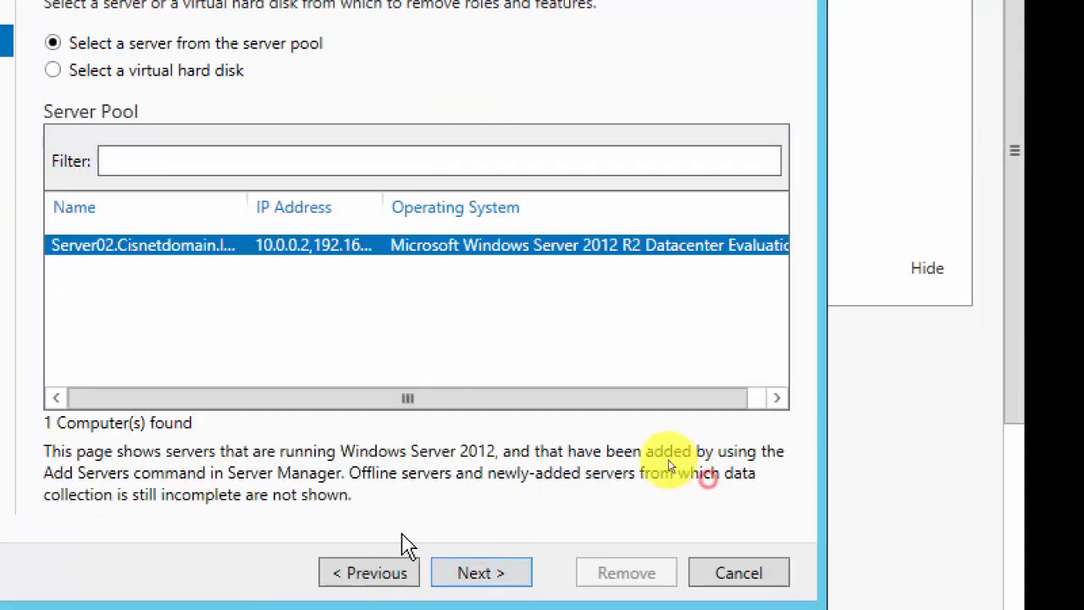
left_click(503, 584)
left_click(503, 583)
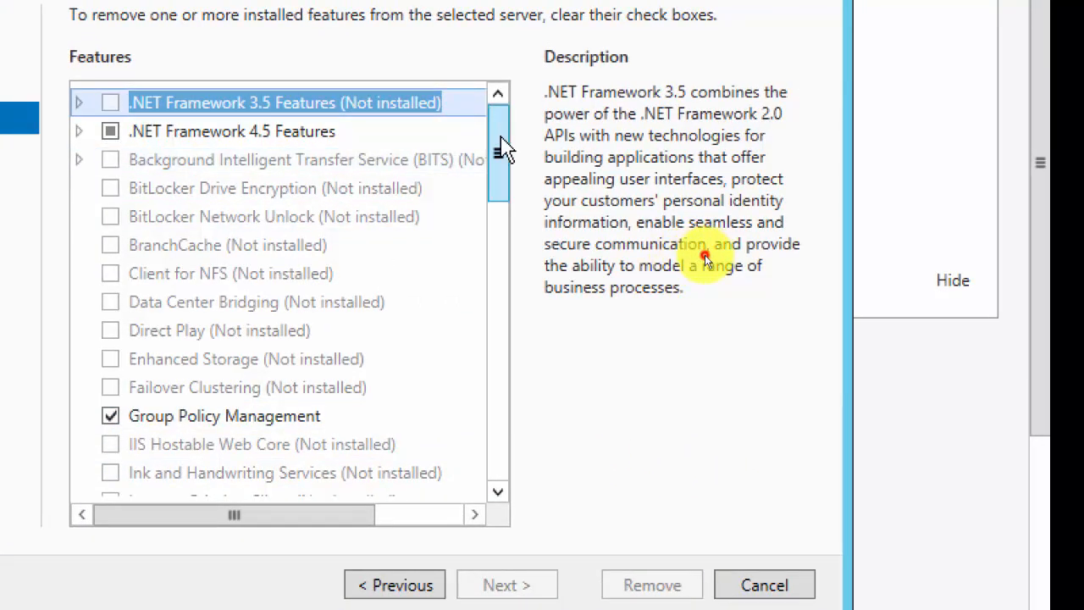
left_click_drag(503, 149, 496, 313)
left_click(764, 584)
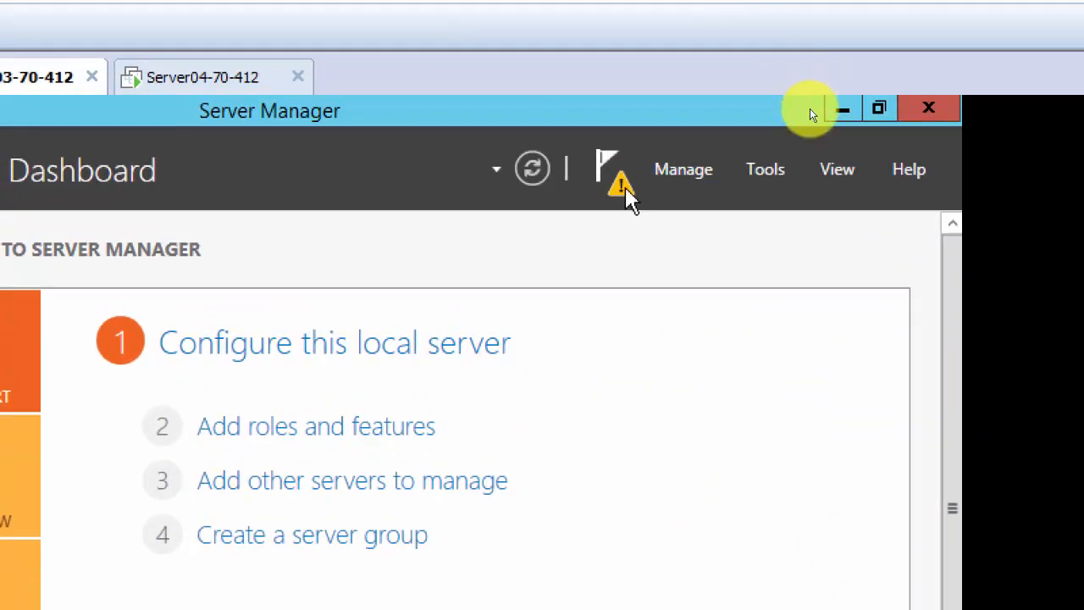
left_click(621, 146)
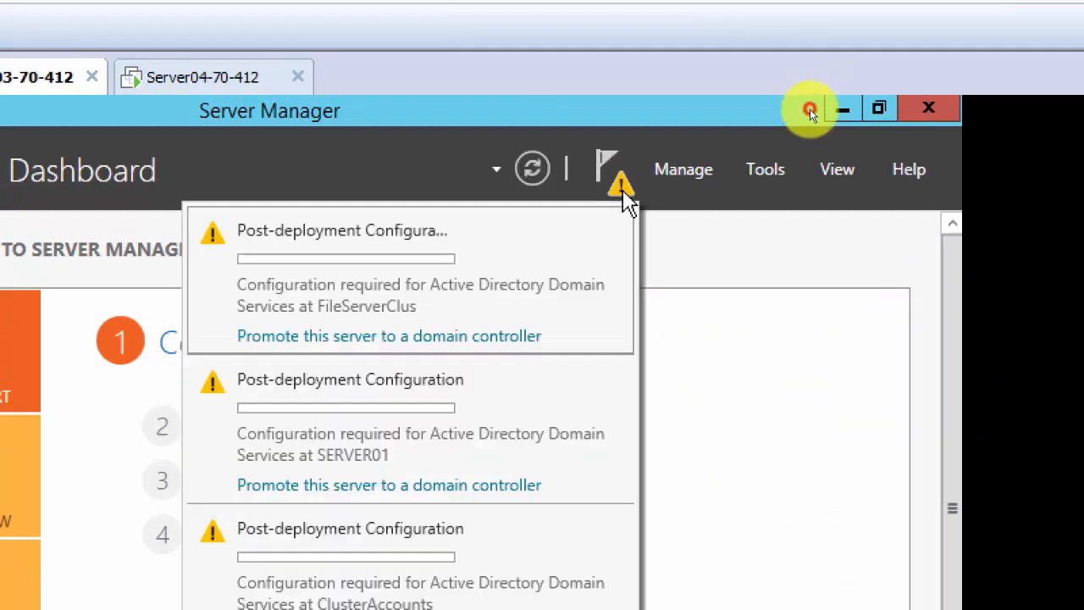
left_click(727, 188)
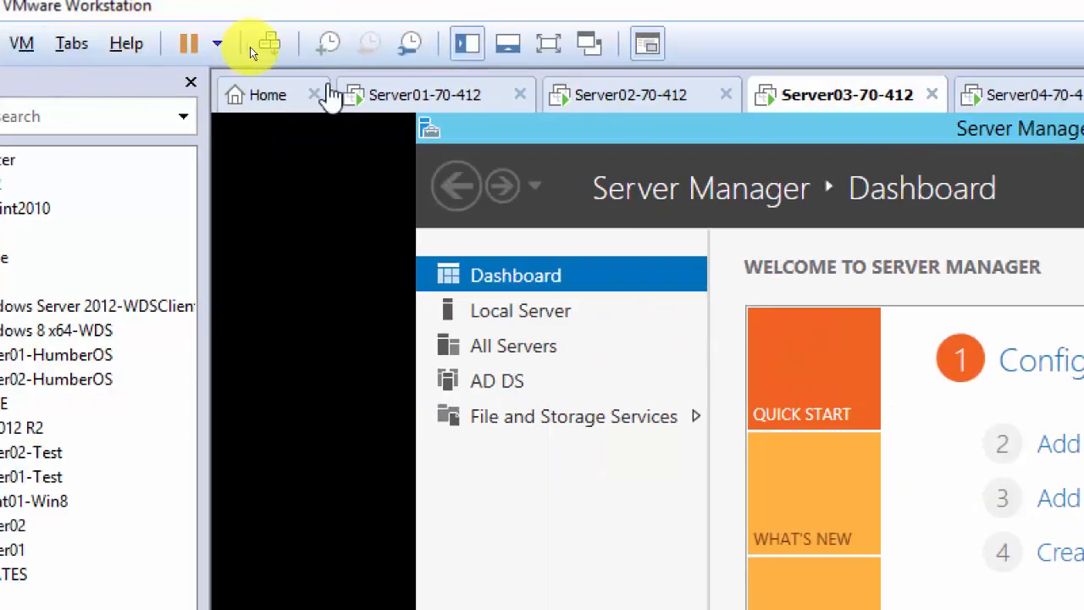
On Server01, open Active Directory Domains and Trusts and expand Cisnetdomain.local to show Newyork.
left_click(85, 97)
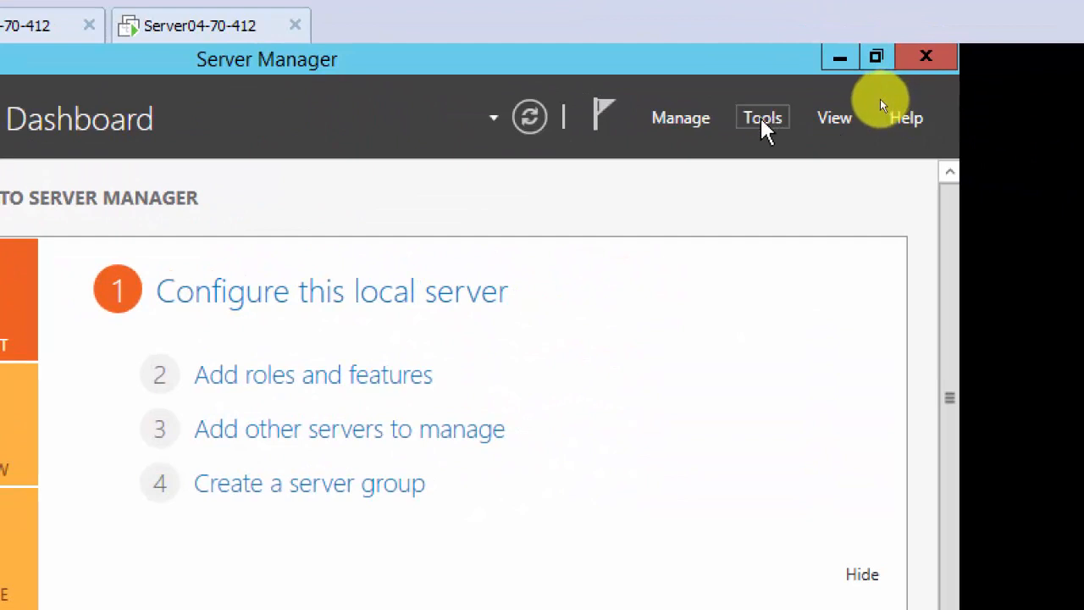
left_click(762, 123)
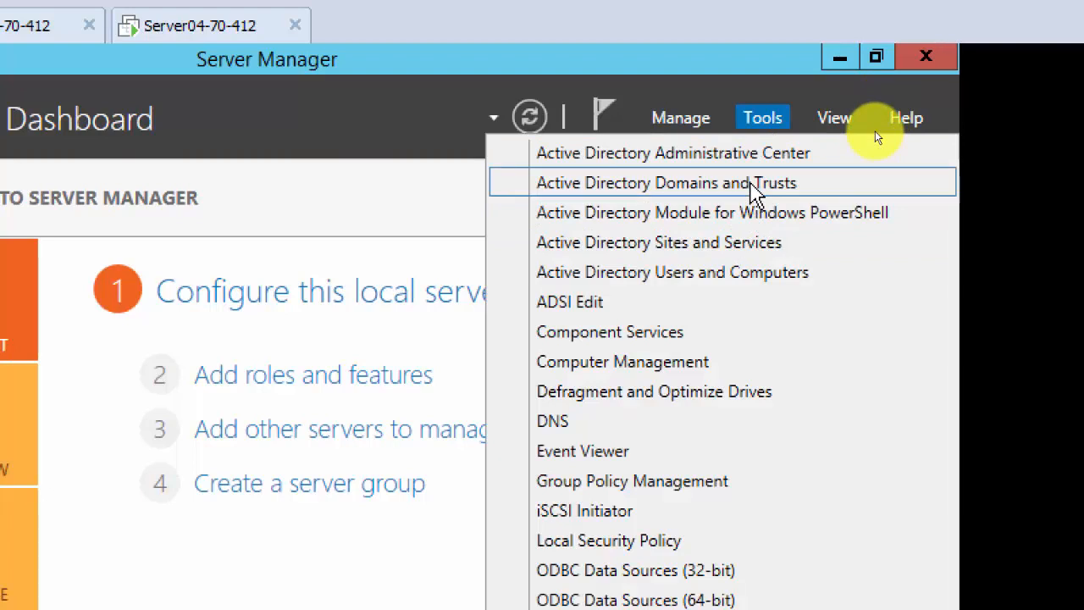
left_click(737, 187)
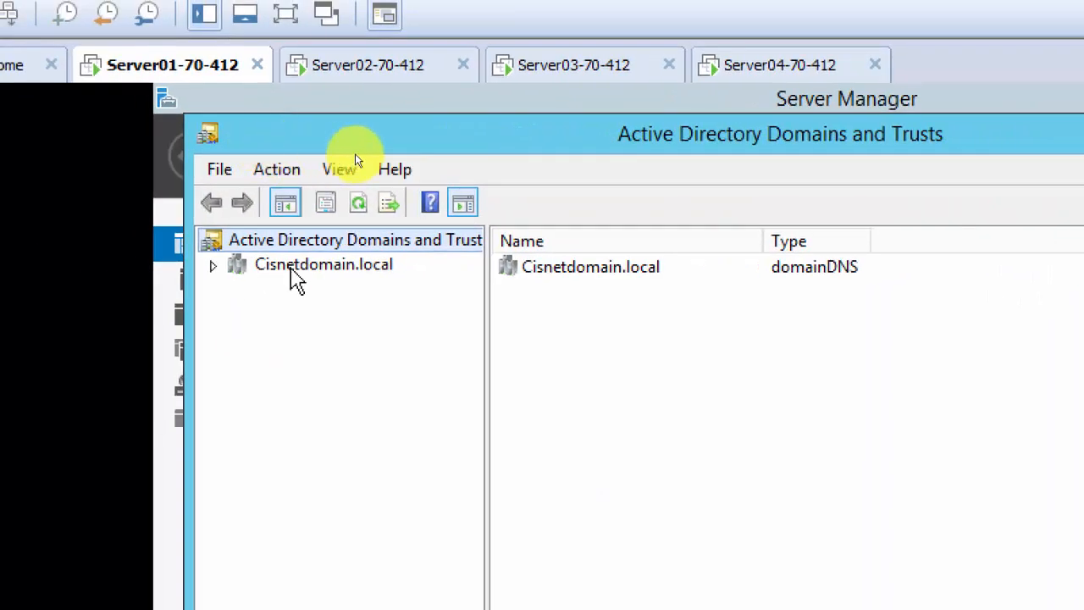
double_click(291, 270)
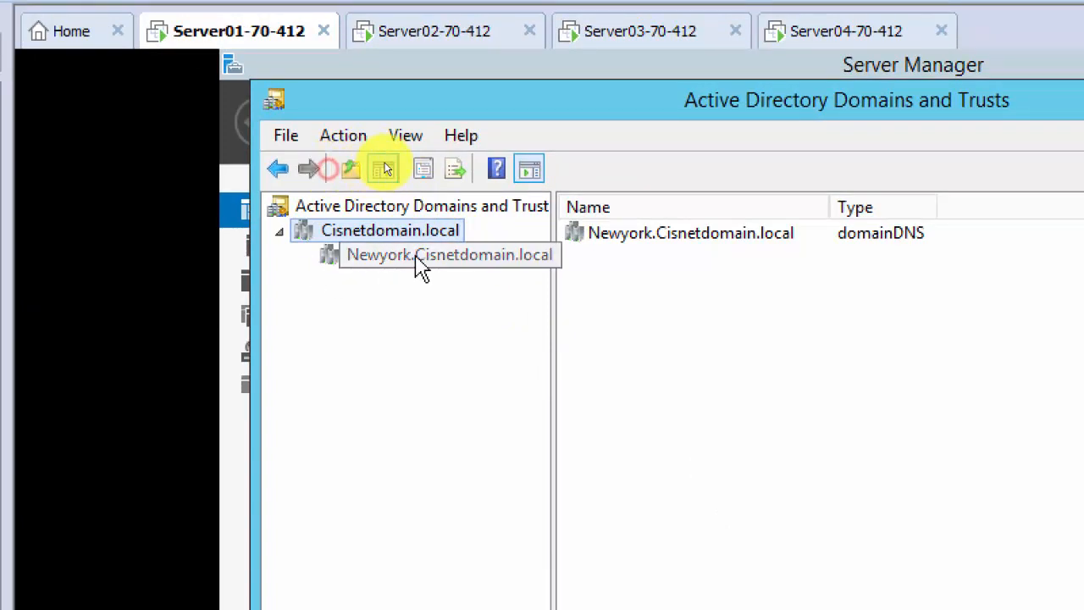
right_click(392, 238)
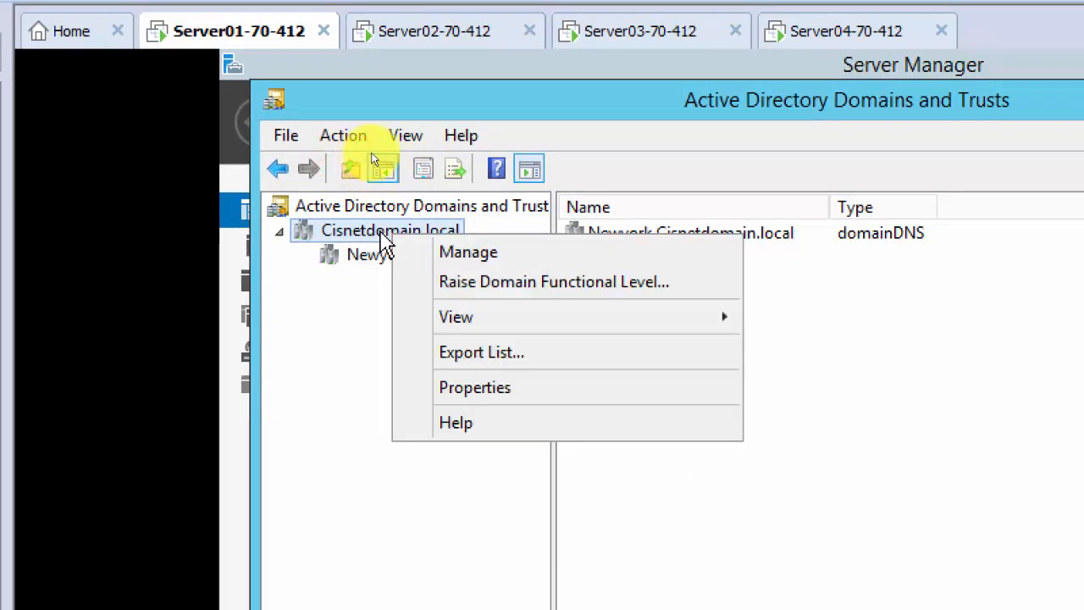
left_click(512, 390)
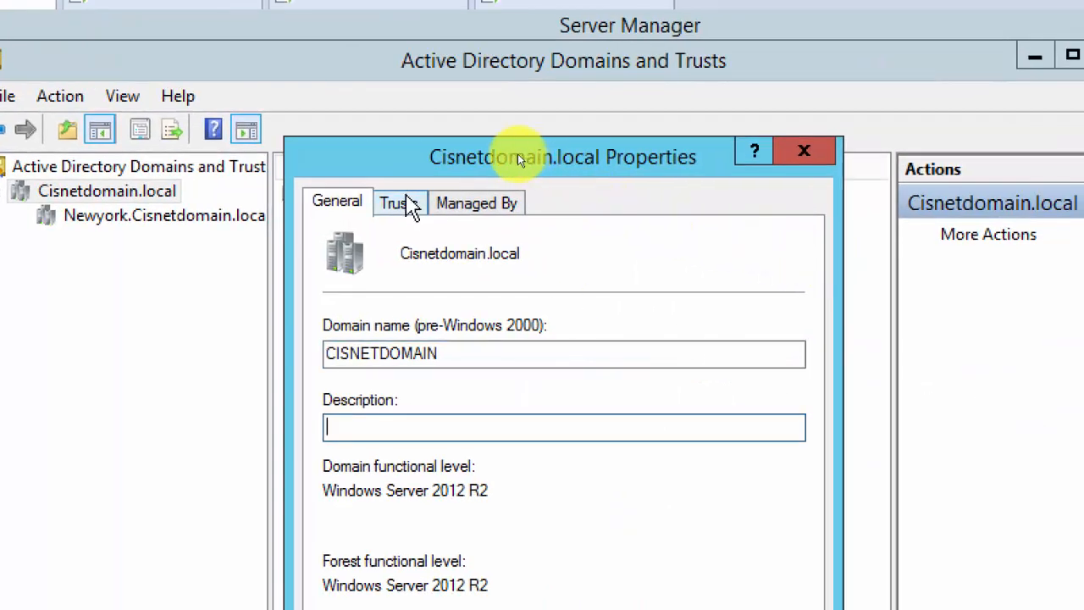
left_click(394, 205)
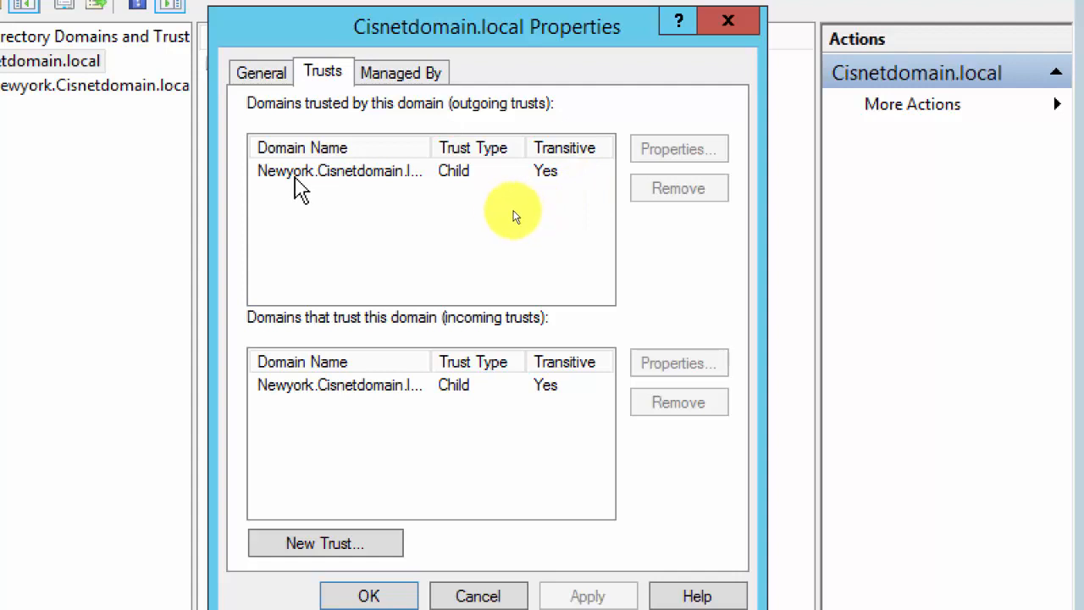
left_click_drag(446, 148, 470, 148)
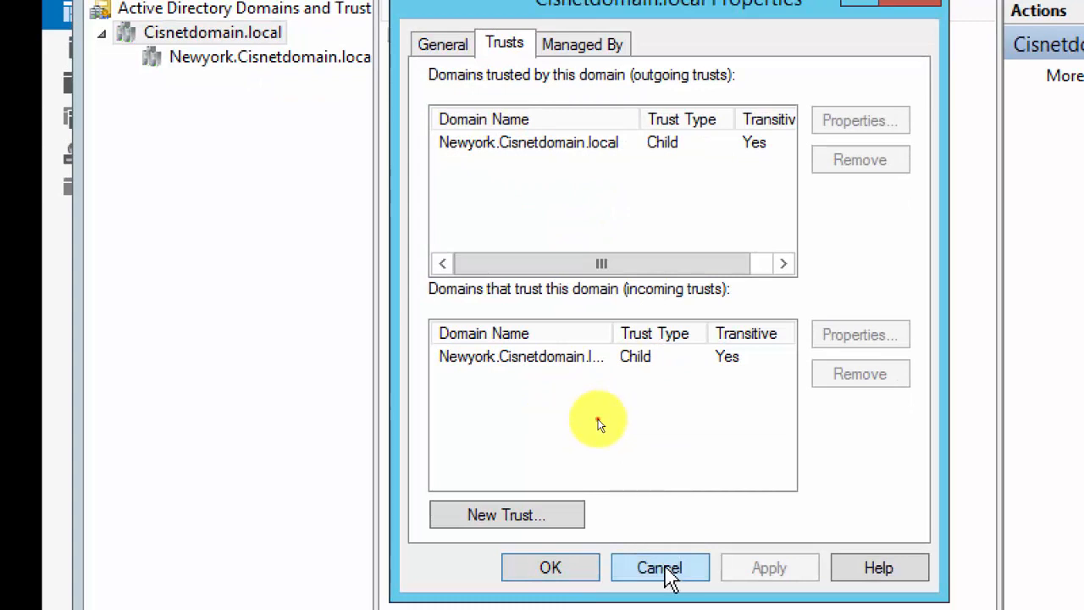
left_click(666, 568)
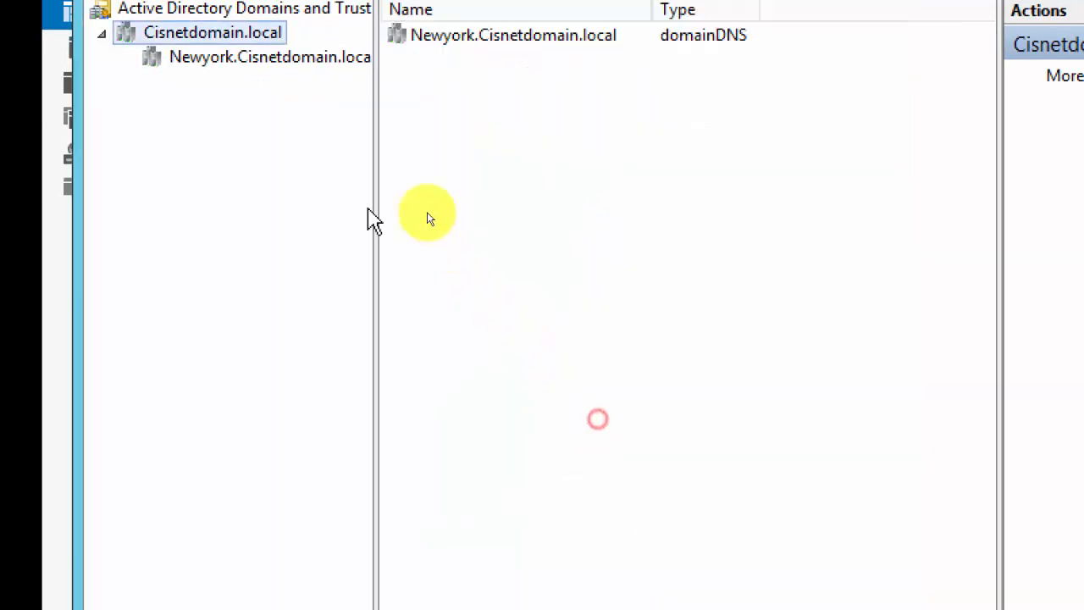
left_click(237, 60)
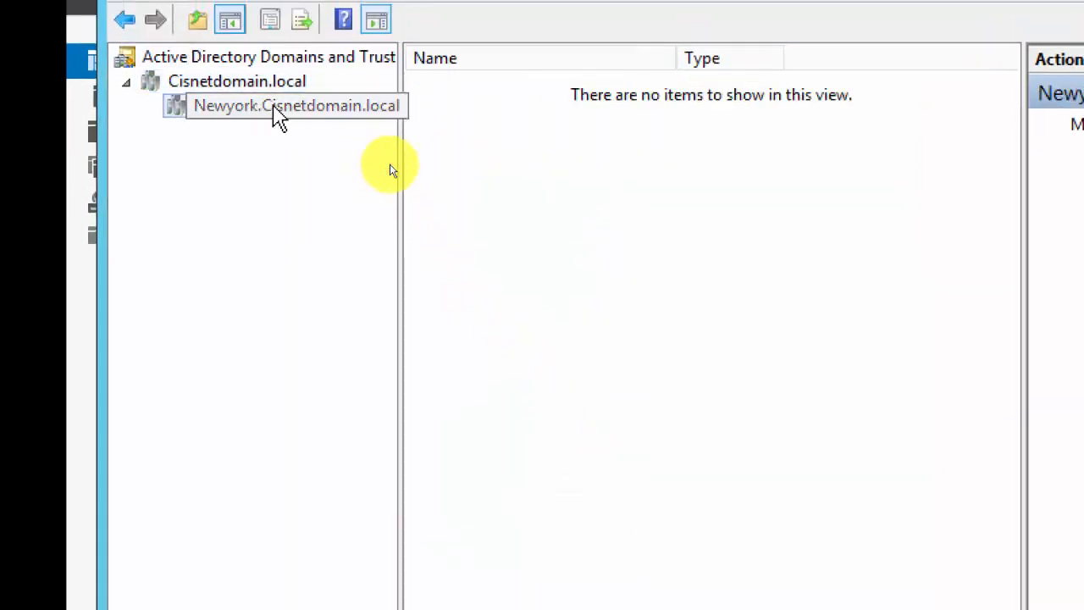
right_click(273, 108)
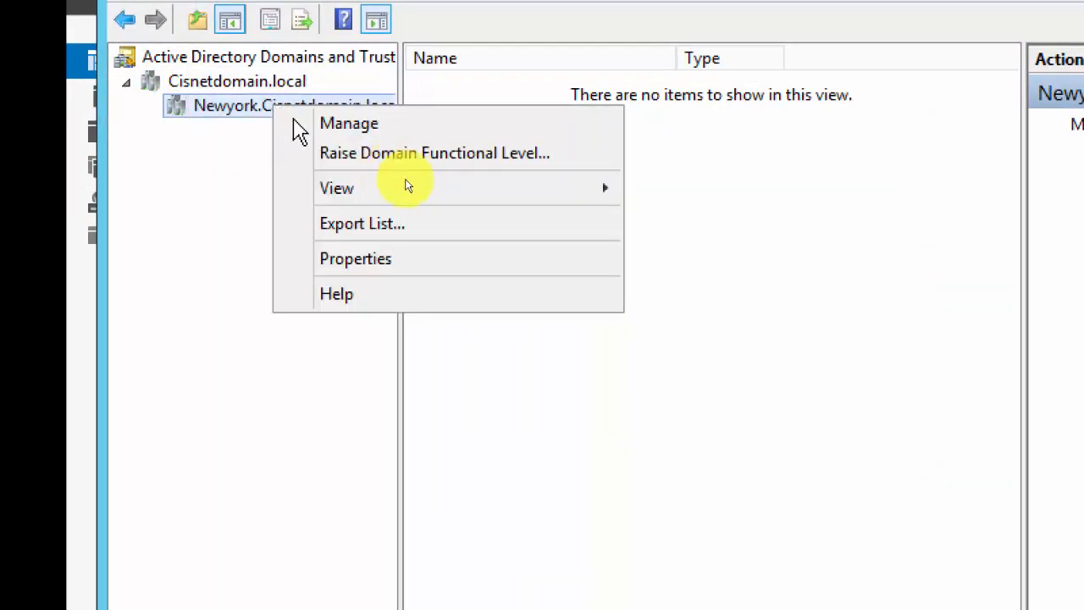
Check Newyork.Cisnetdomain.local's Trusts tab, cancel, and switch to the Server02 machine.
left_click(382, 259)
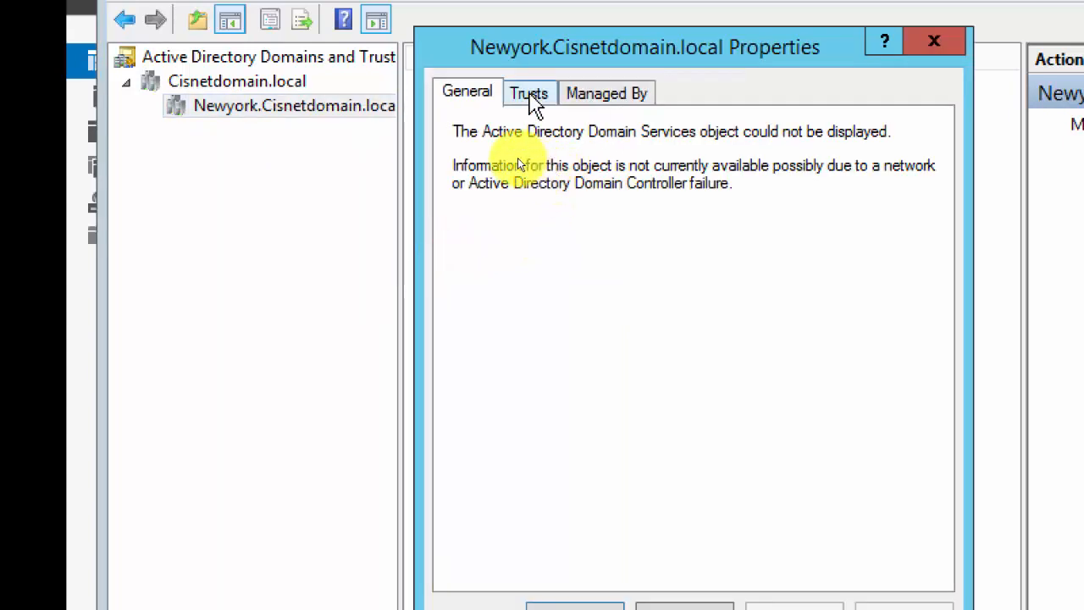
left_click(531, 95)
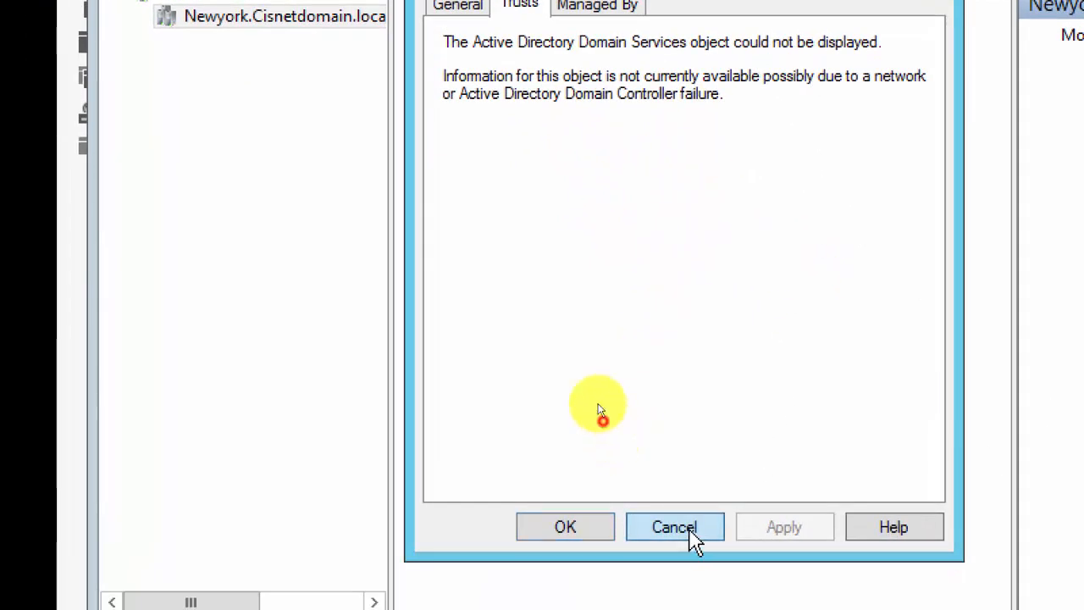
left_click(691, 534)
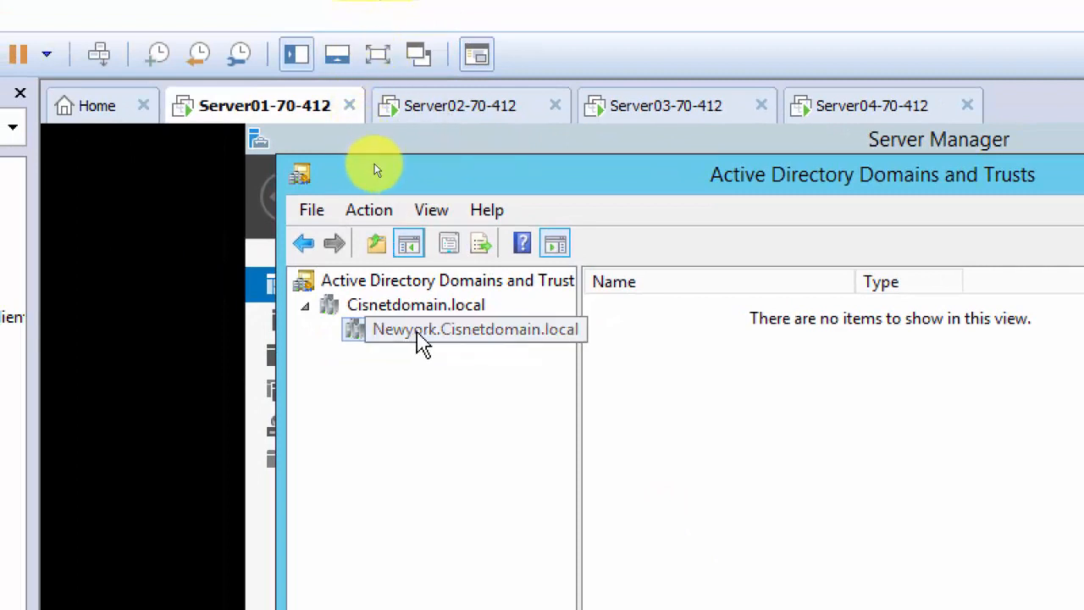
left_click(456, 113)
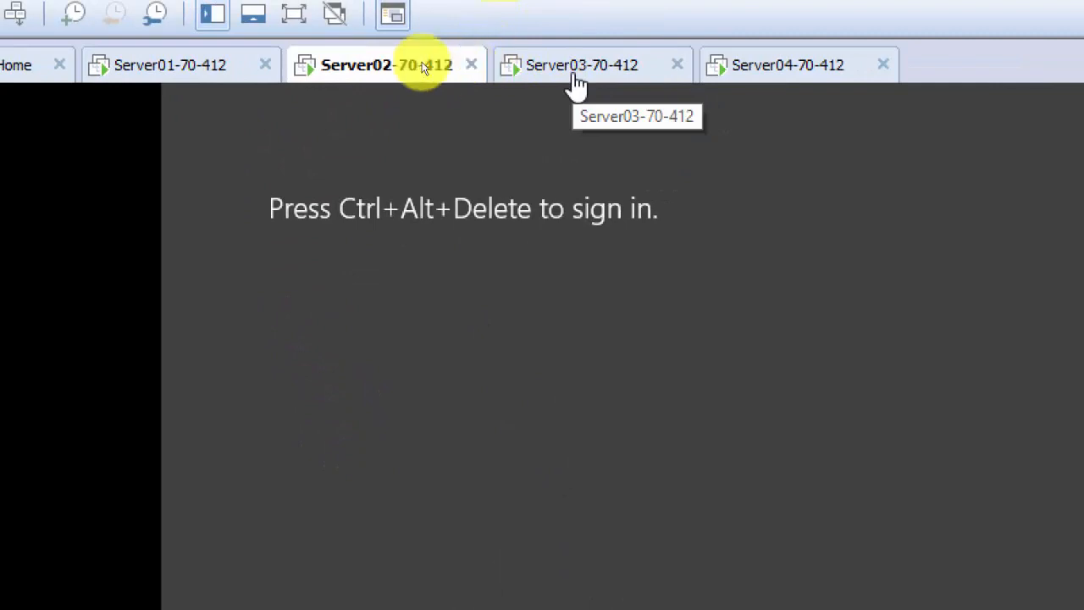
Sign in to Server02 as administrator.
left_click(88, 56)
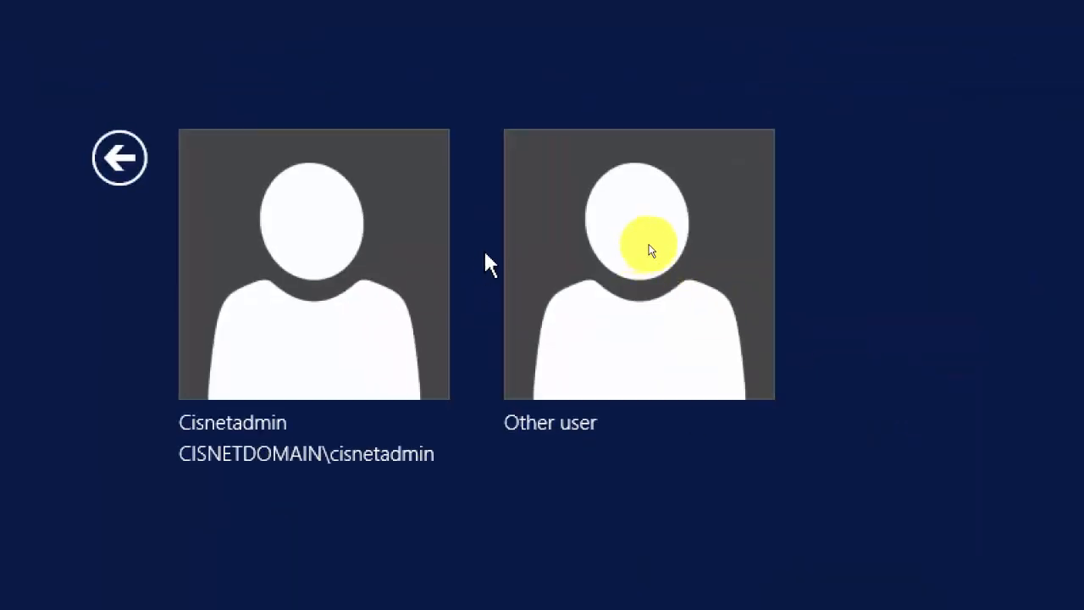
left_click(643, 248)
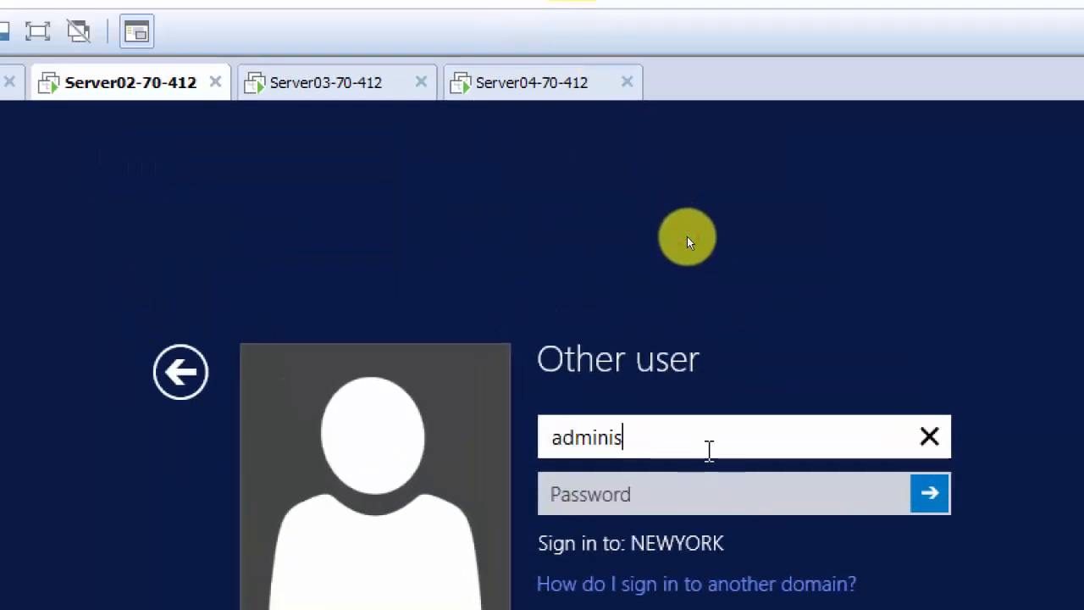
type("administrator")
key("Tab")
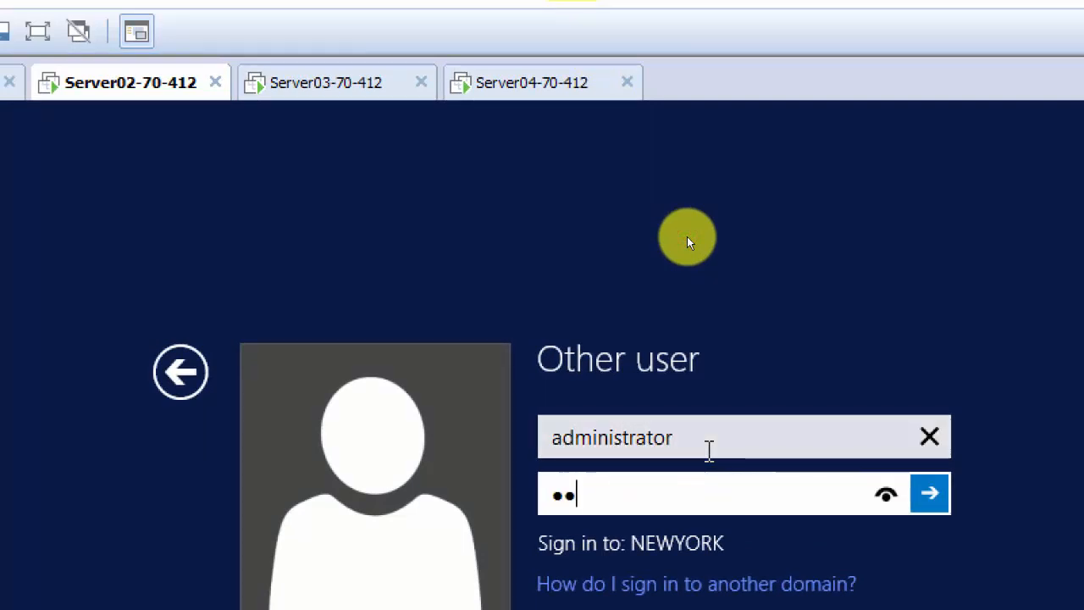
key("Return")
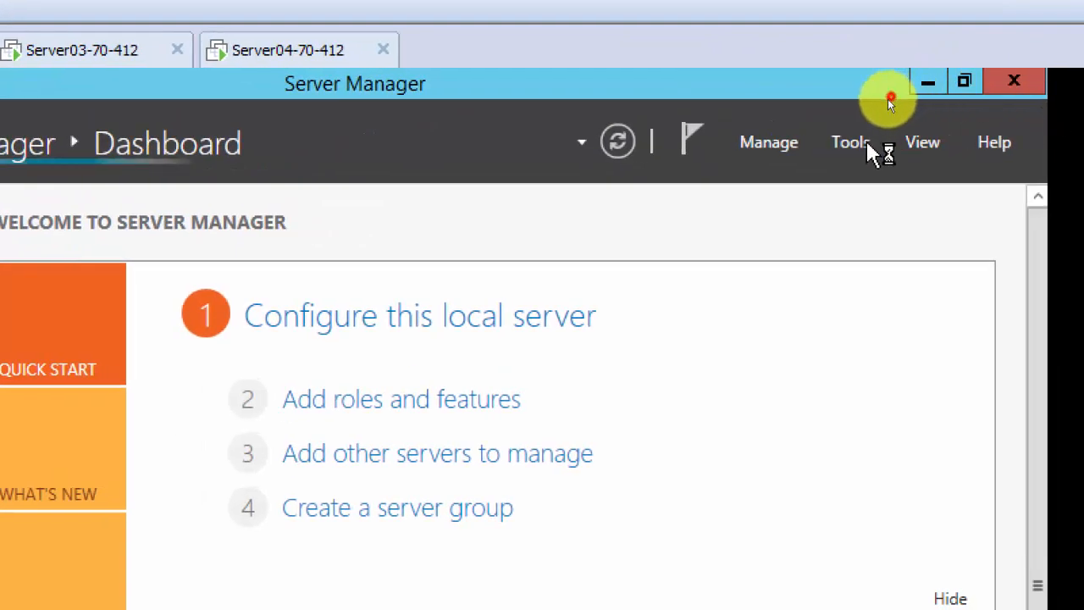
Open Newyork.Cisnetdomain.local's Trusts tab and select the outgoing trust to Cisnetdomain.local.
left_click(853, 141)
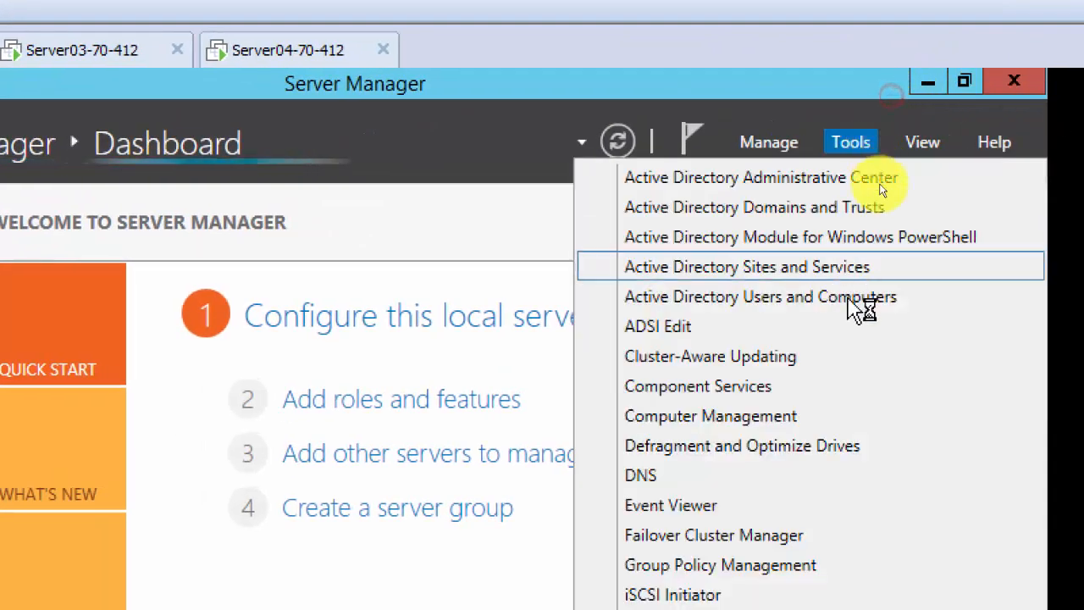
left_click(868, 135)
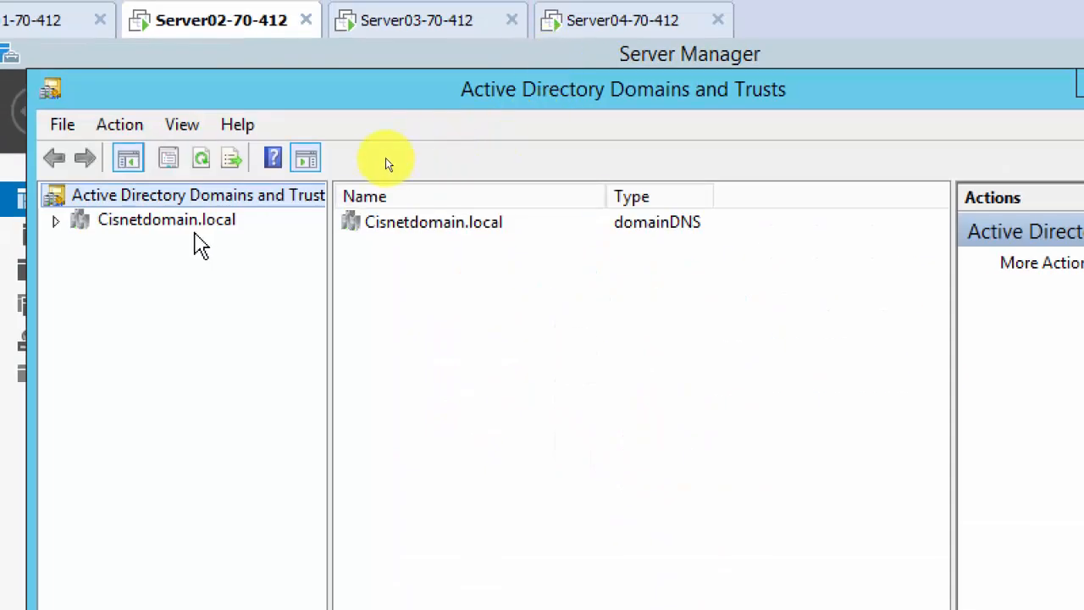
double_click(195, 222)
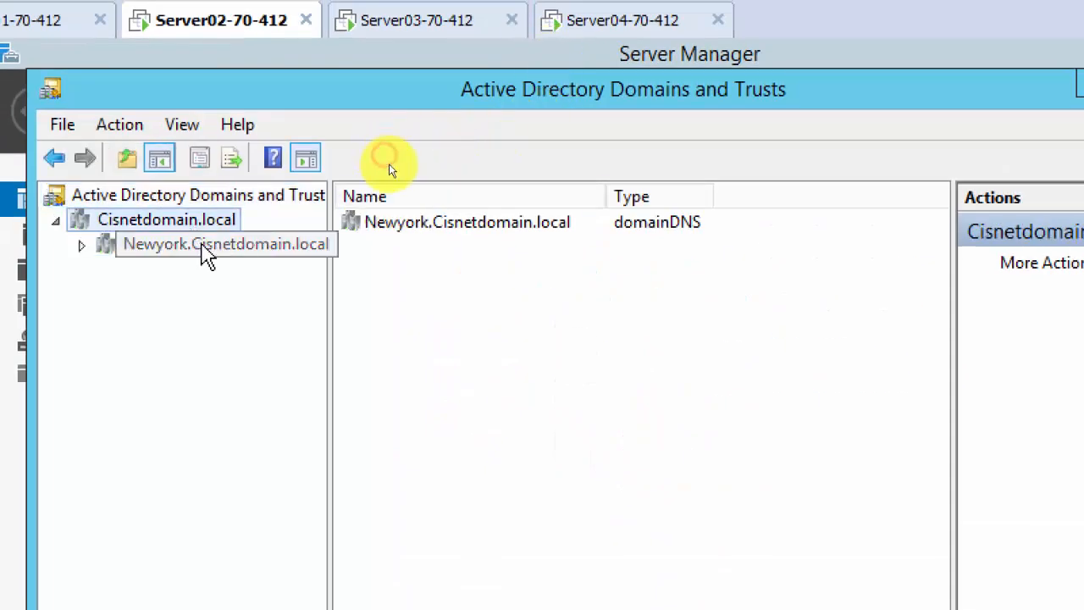
left_click(209, 251)
right_click(204, 247)
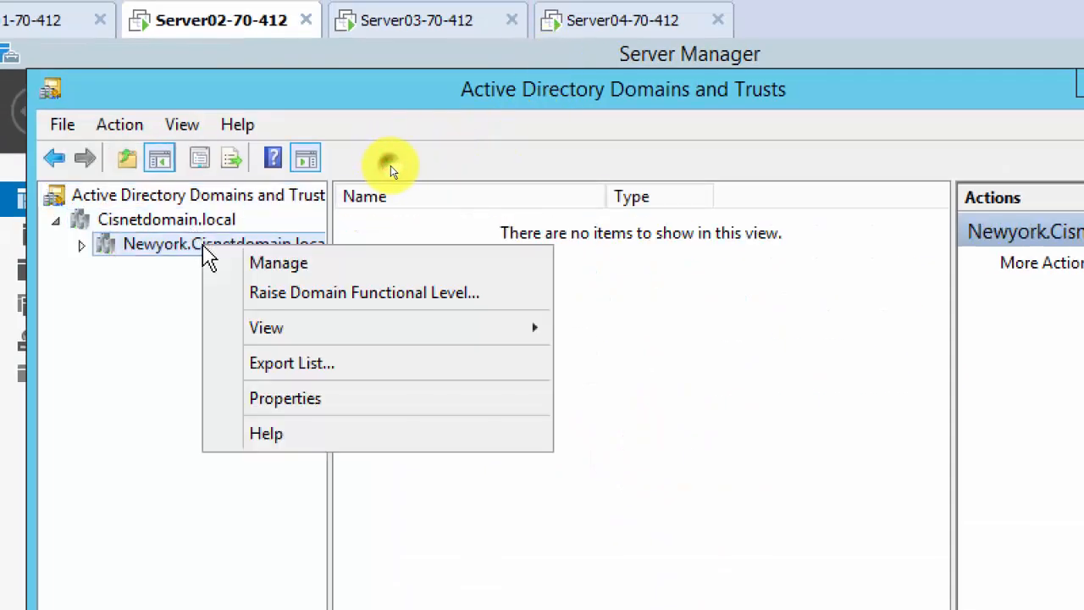
left_click(307, 404)
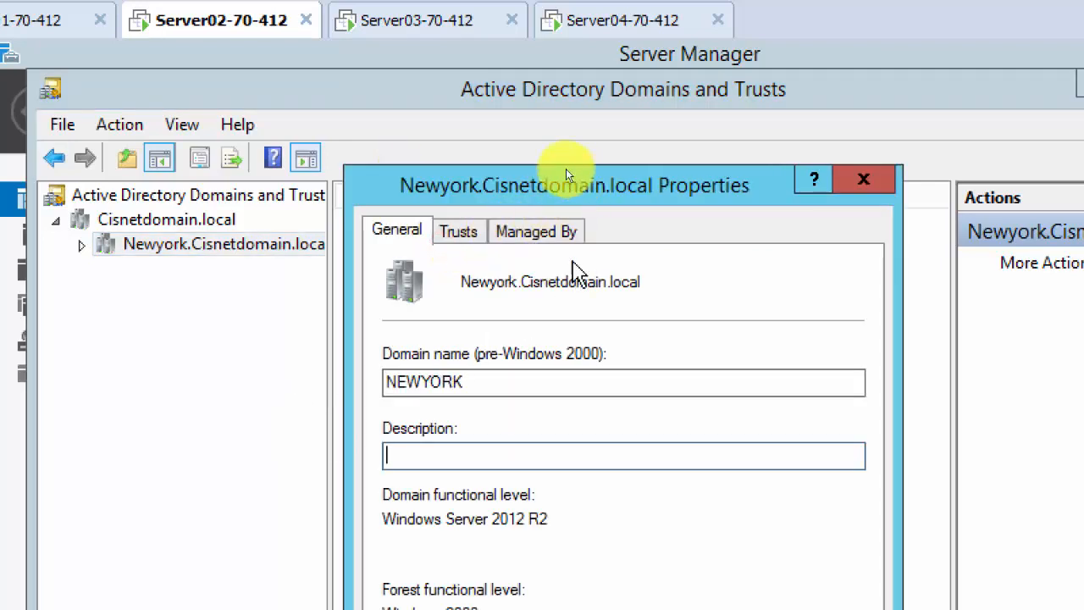
left_click(458, 230)
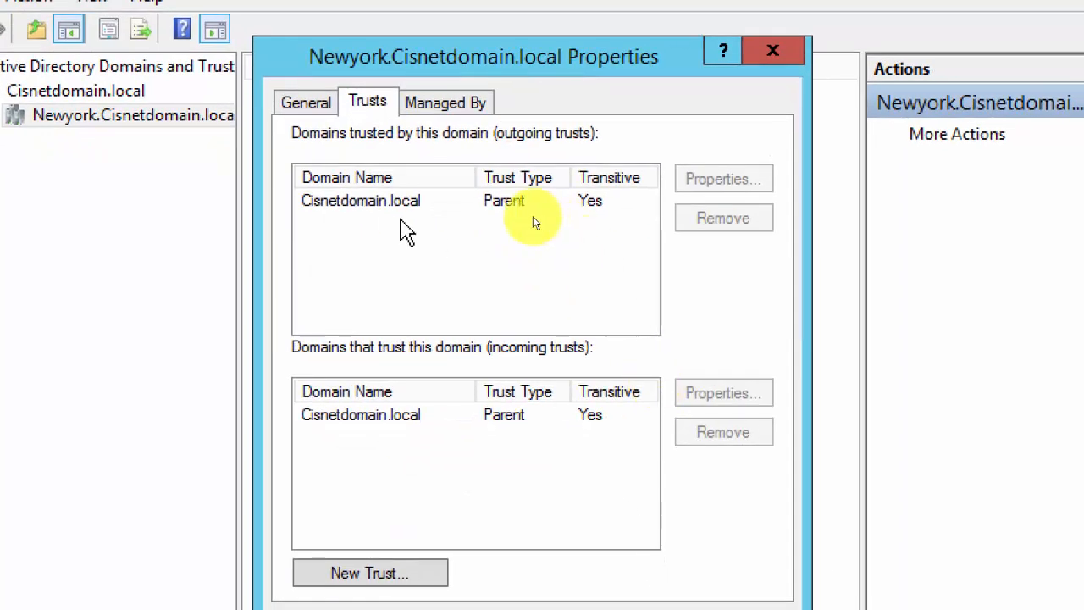
left_click(591, 316)
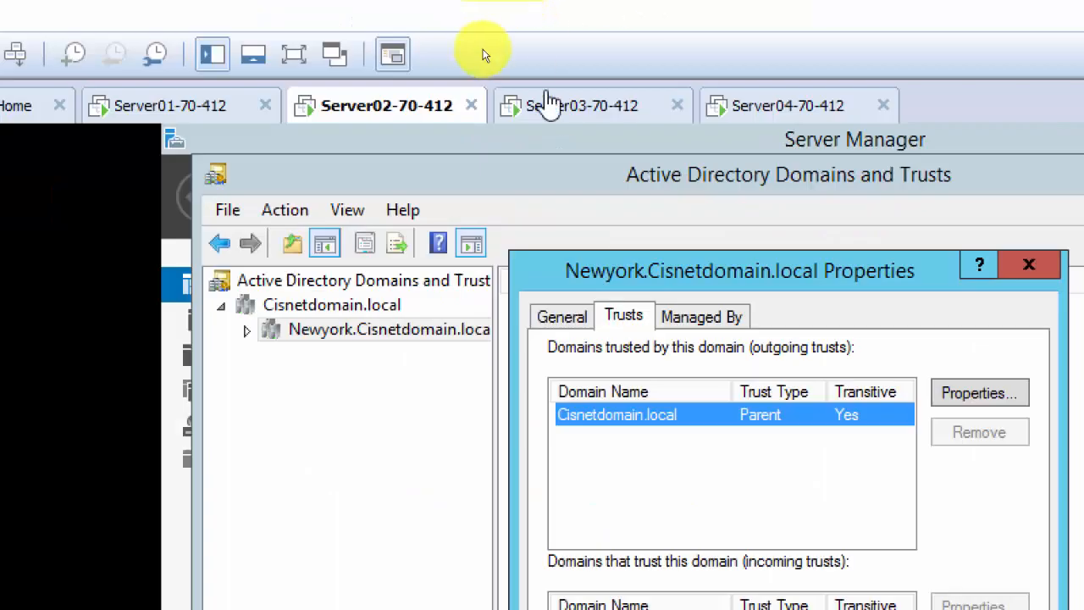
On Server03, dismiss the AD DS configuration error and run Restart-Computer in PowerShell.
left_click(567, 119)
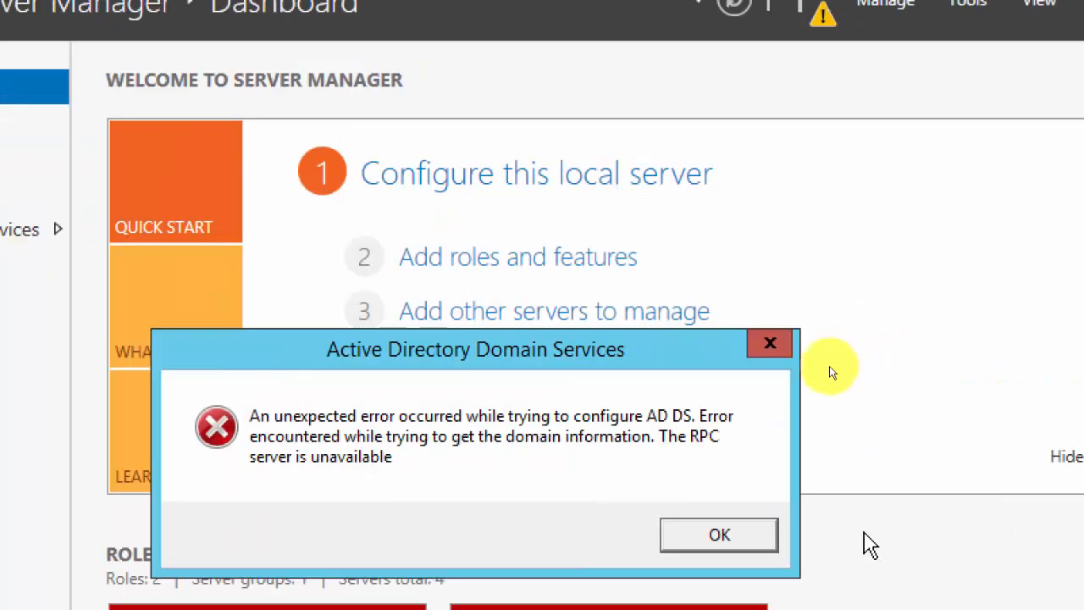
left_click(762, 371)
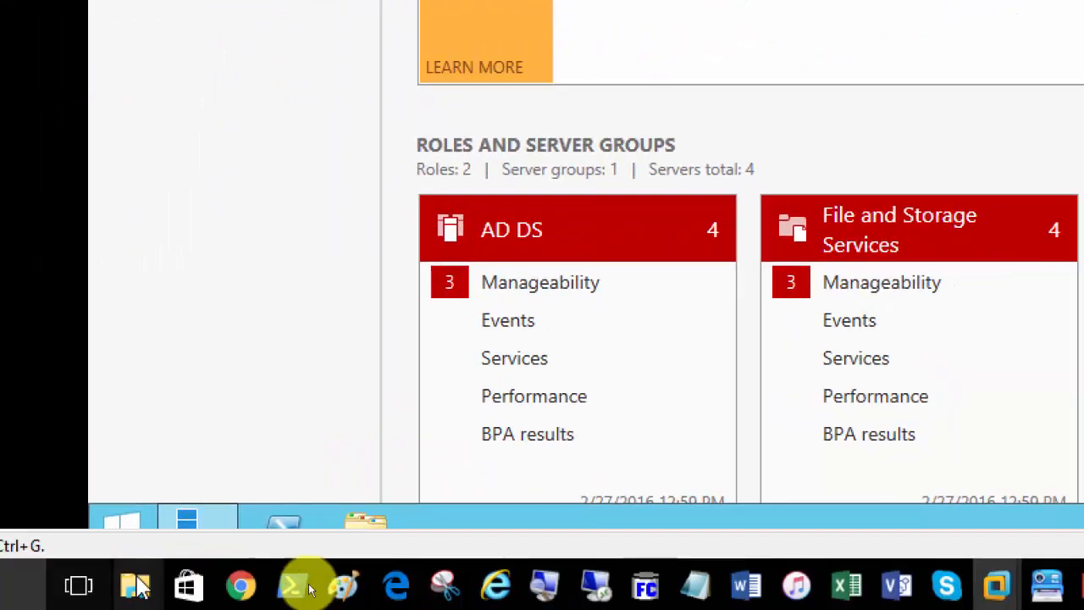
left_click(310, 536)
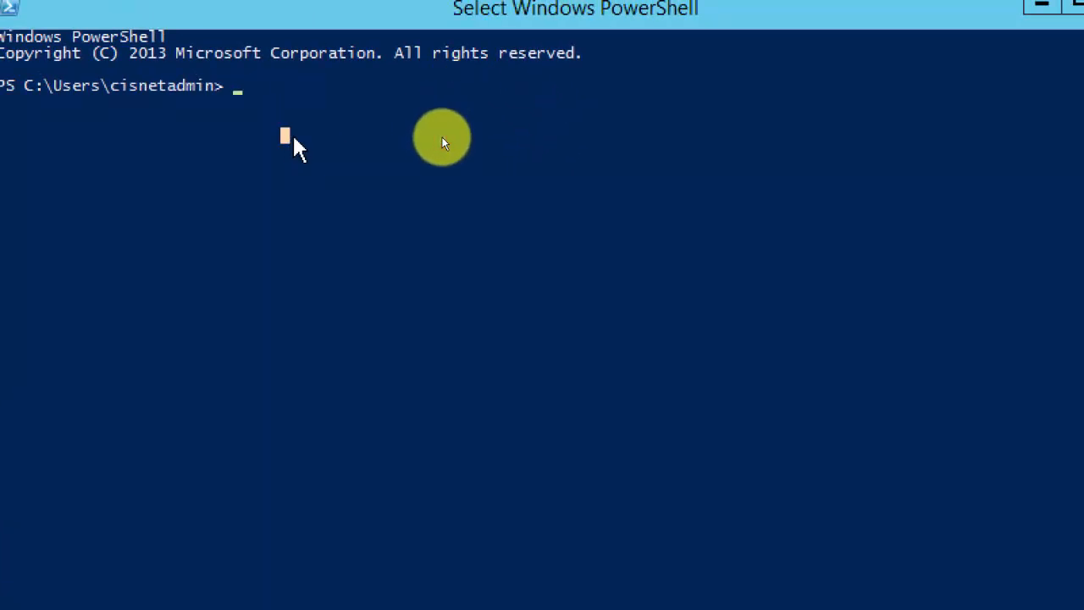
type("restart-")
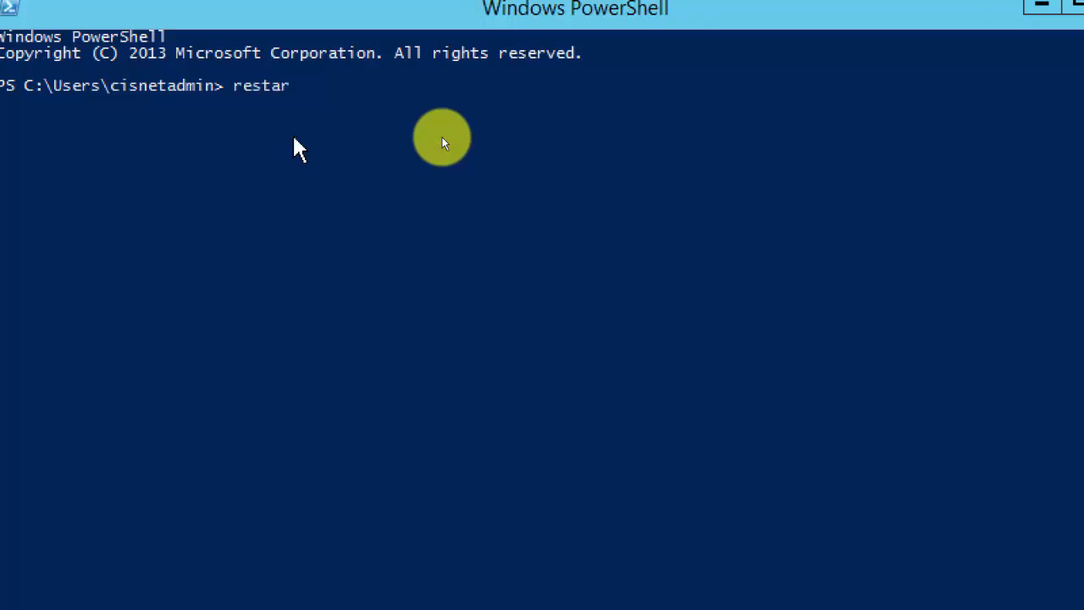
type("com")
key("Tab")
key("Return")
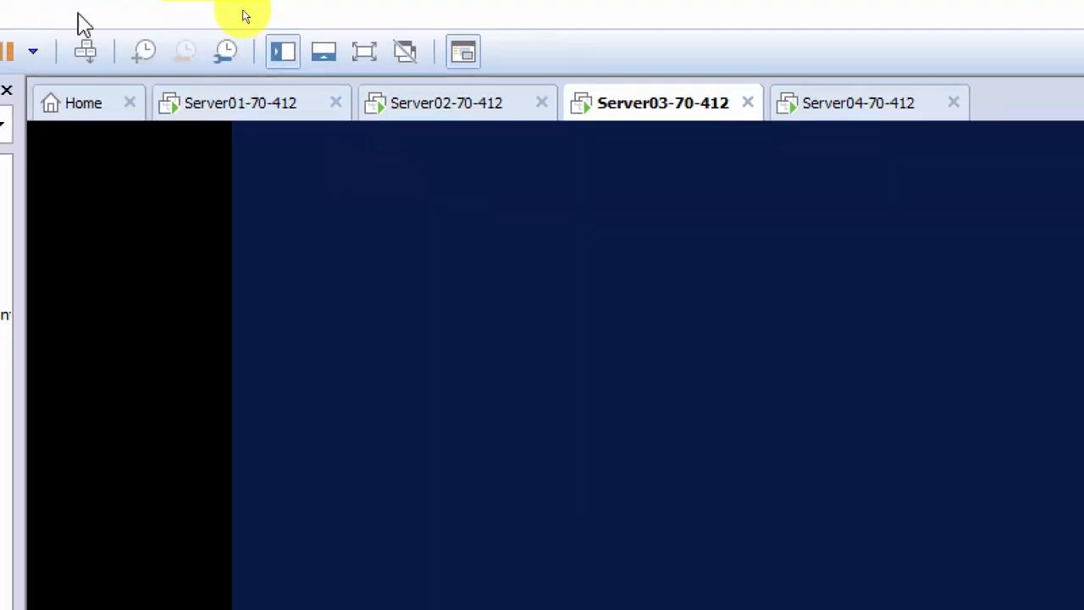
Check the other VMs while Server03 reboots, then bring up the magnifier controls.
left_click(411, 123)
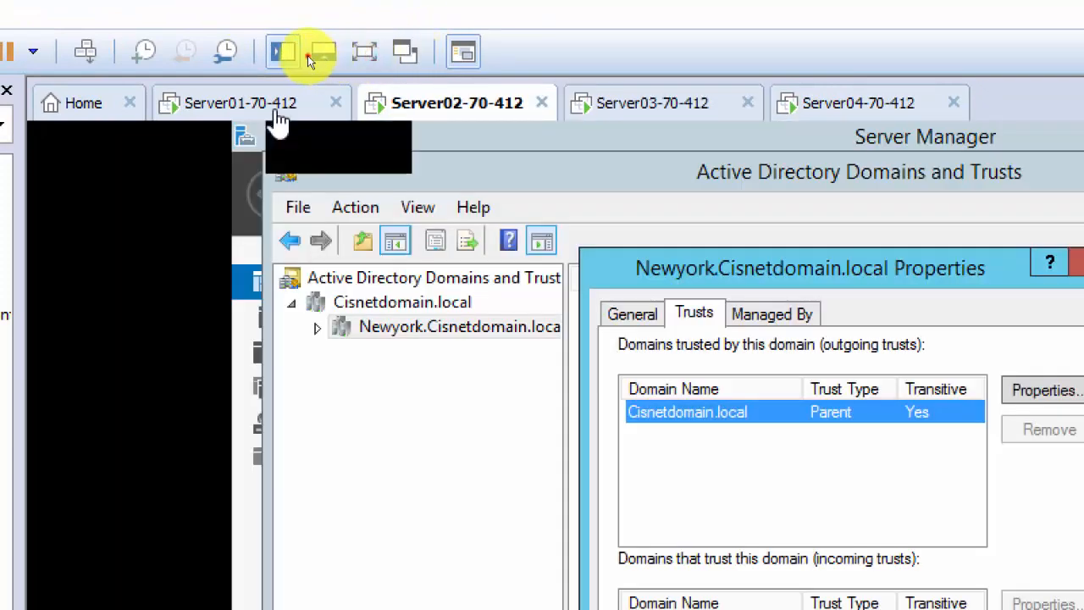
left_click(279, 121)
left_click(457, 121)
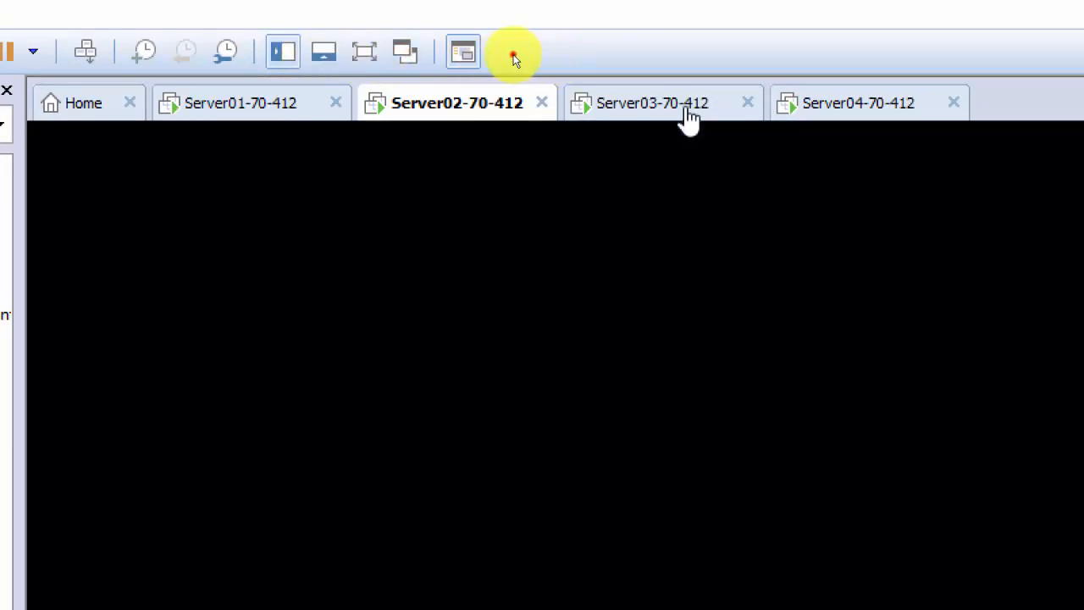
left_click(691, 108)
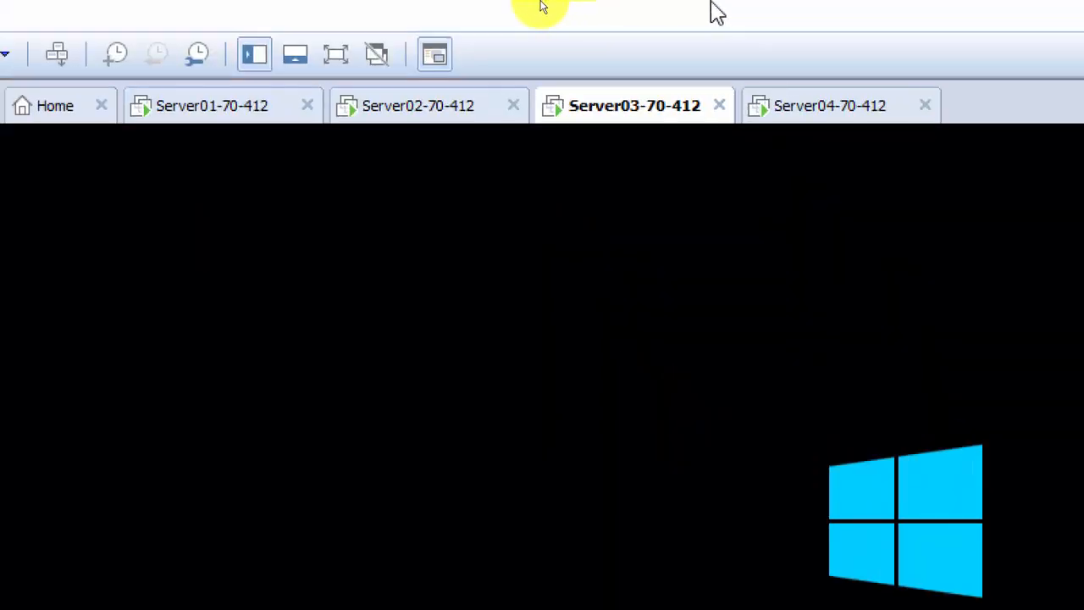
left_click(840, 118)
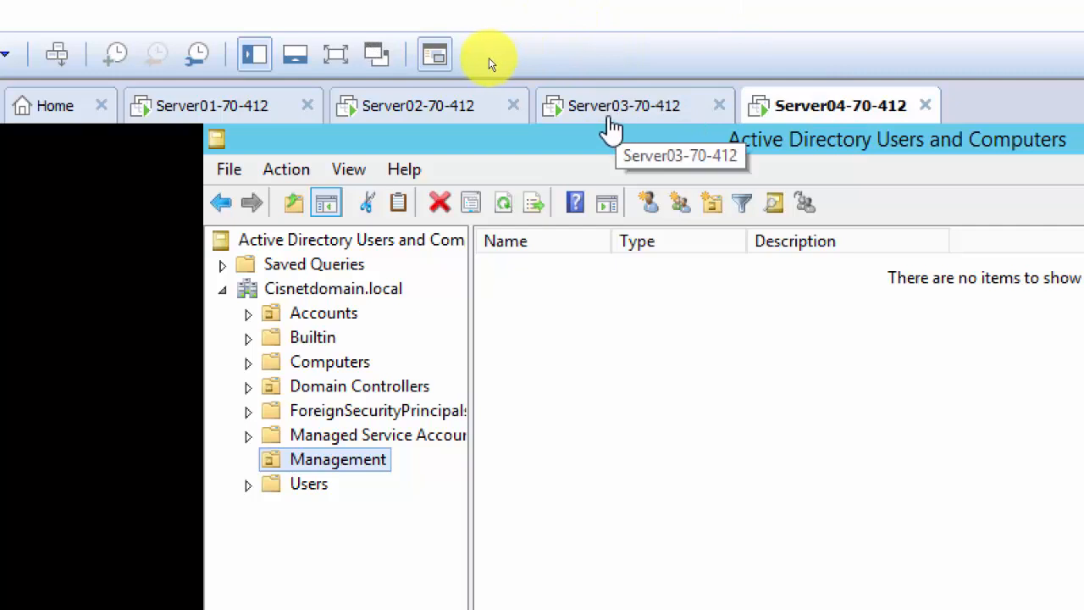
left_click(375, 116)
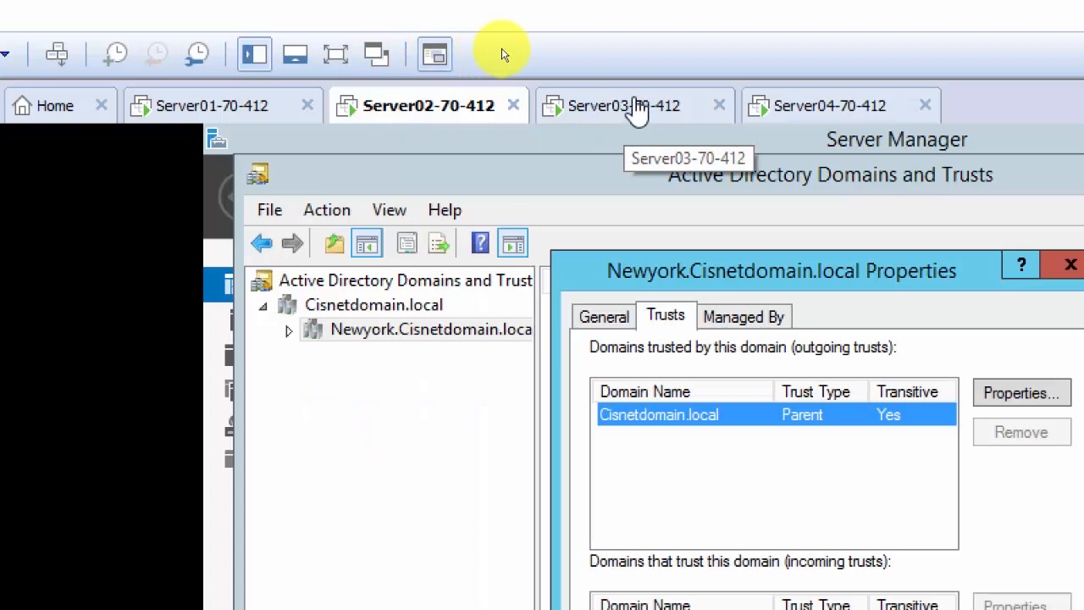
left_click(637, 109)
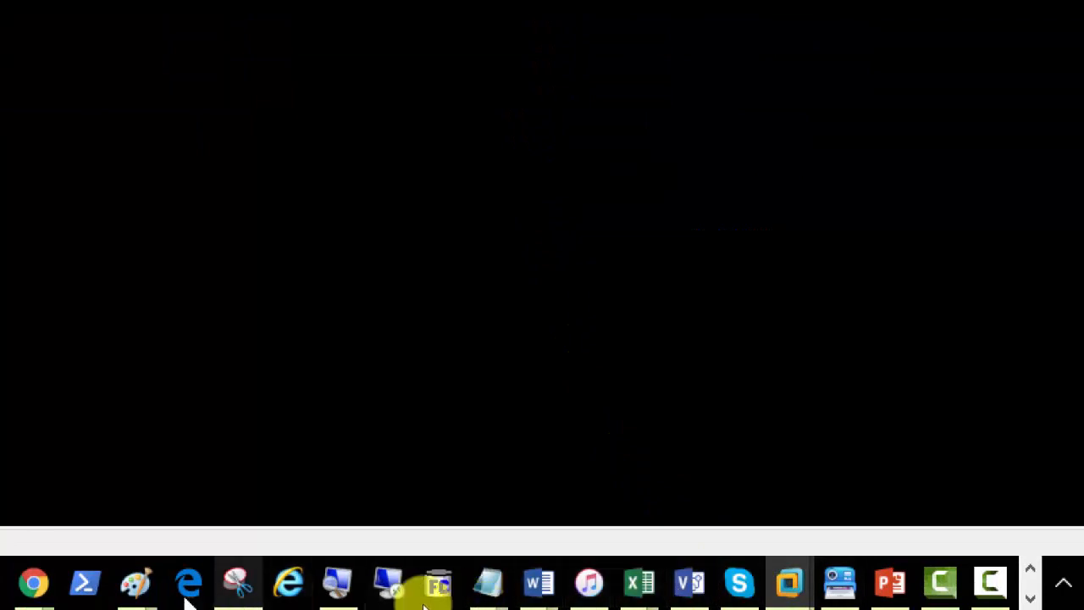
left_click(518, 588)
Reset magnification to 100%, sign in to Server03 with the admin password, and open the notifications flag.
left_click(578, 592)
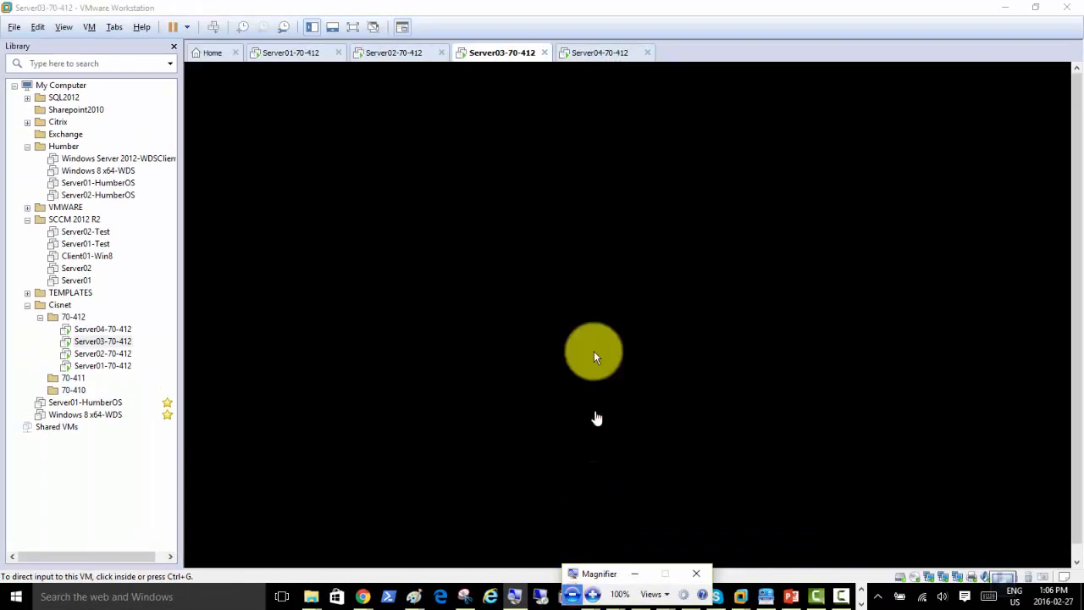
left_click(214, 27)
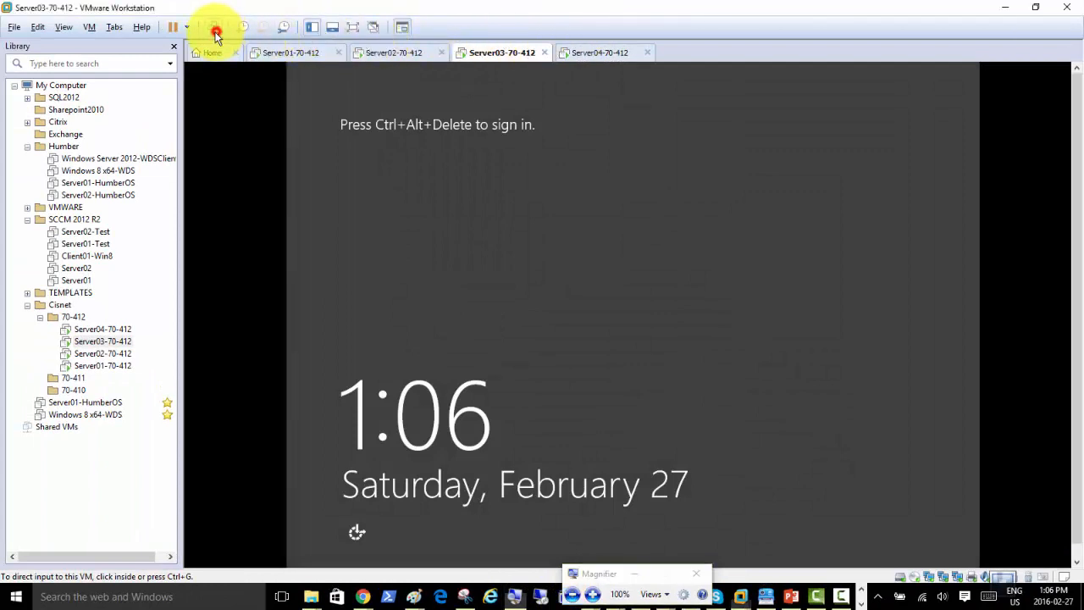
left_click(636, 245)
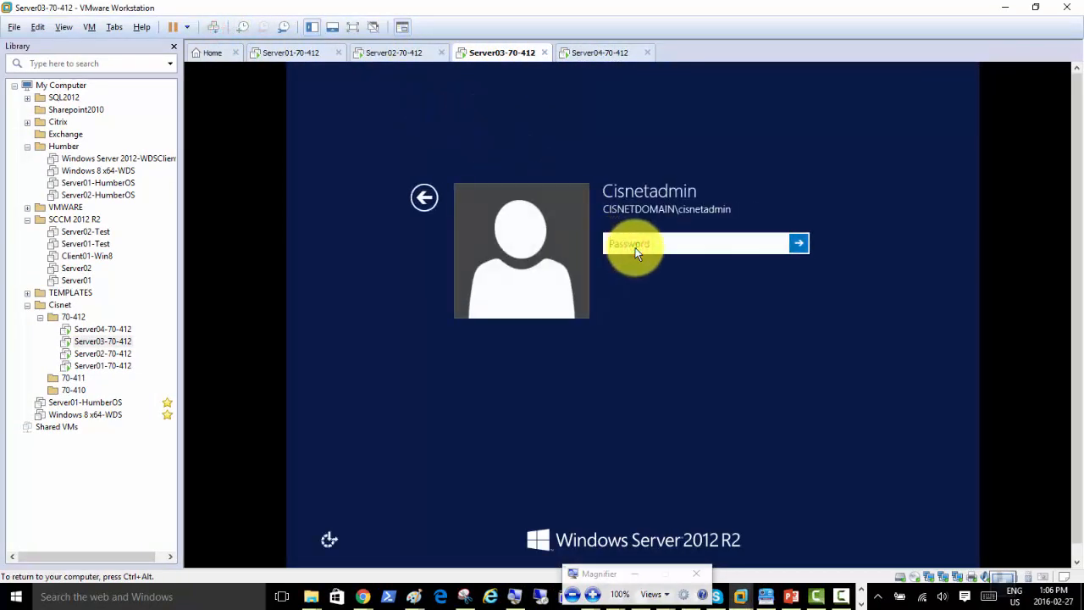
type("Pa$$w0rd")
key("Return")
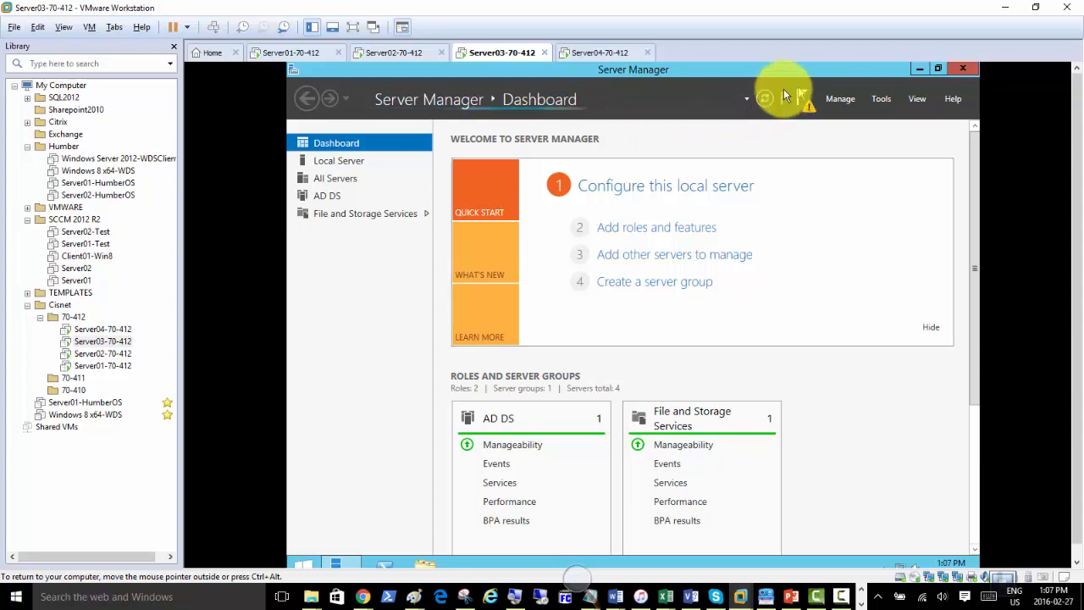
left_click(804, 109)
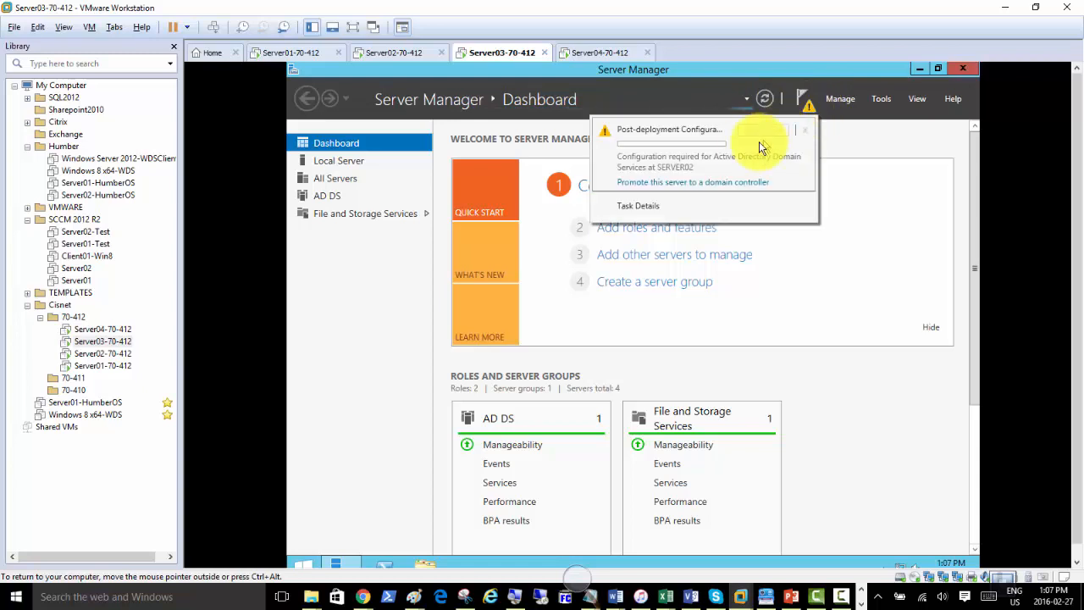
Promote Server03 as a Tree Domain in the existing forest, named Cars.BMW.
left_click(714, 182)
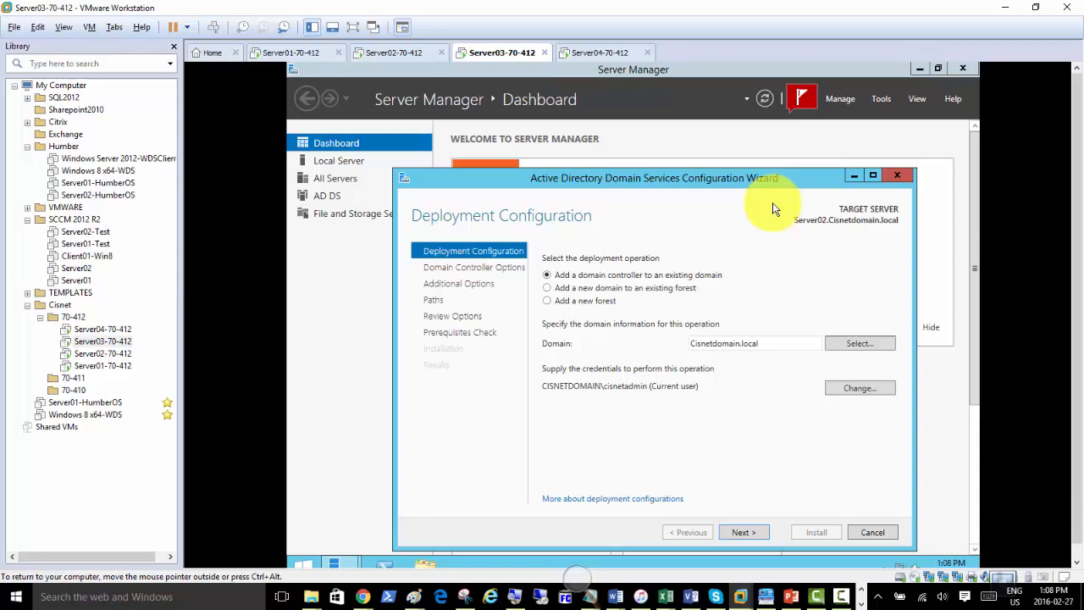
left_click(652, 289)
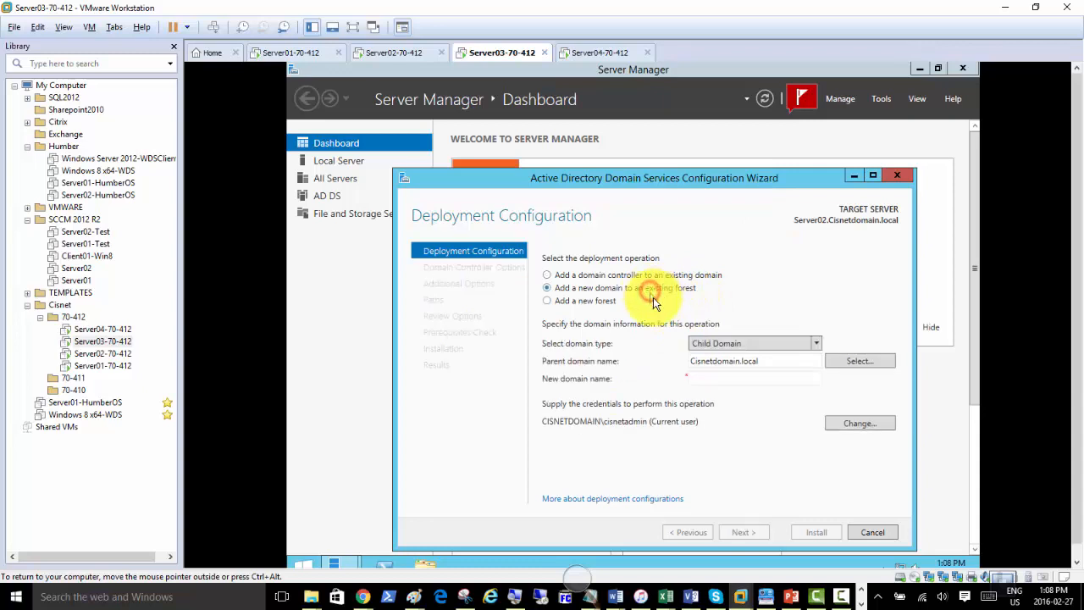
left_click(732, 344)
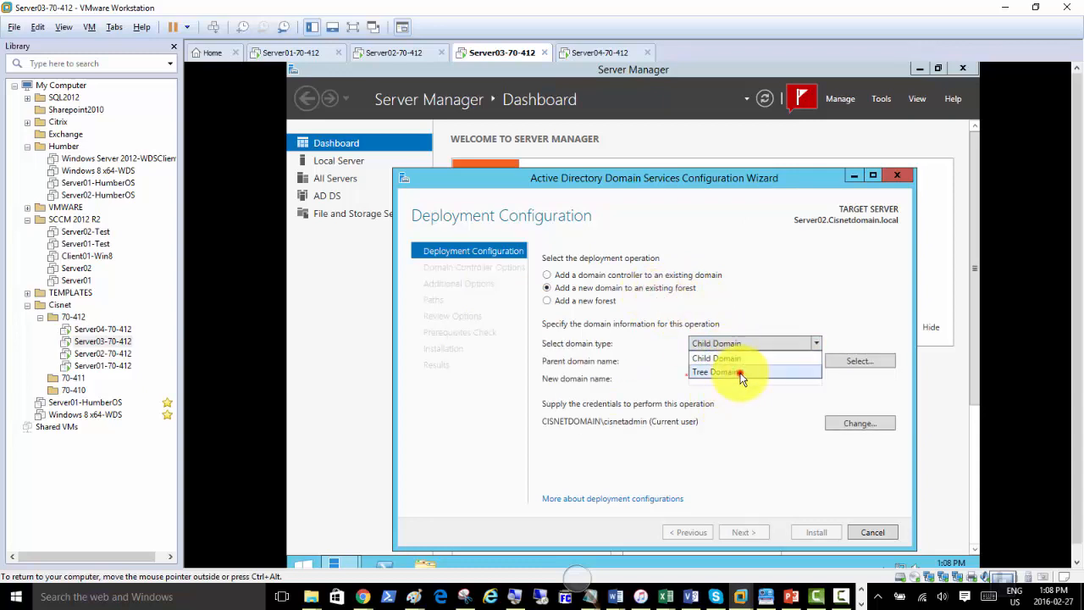
left_click(740, 373)
left_click(575, 585)
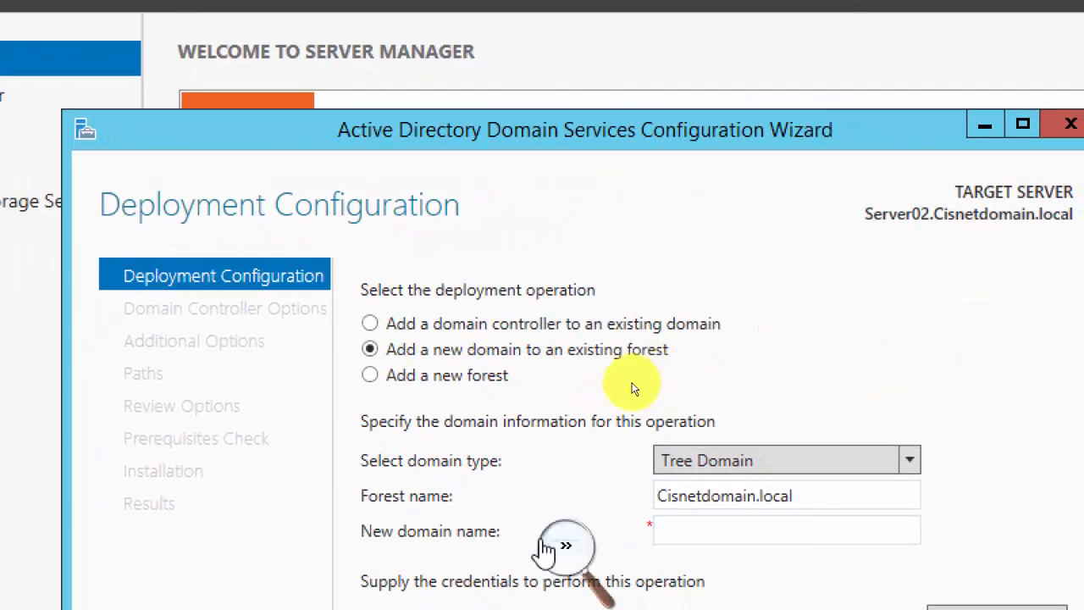
left_click(559, 549)
left_click(681, 525)
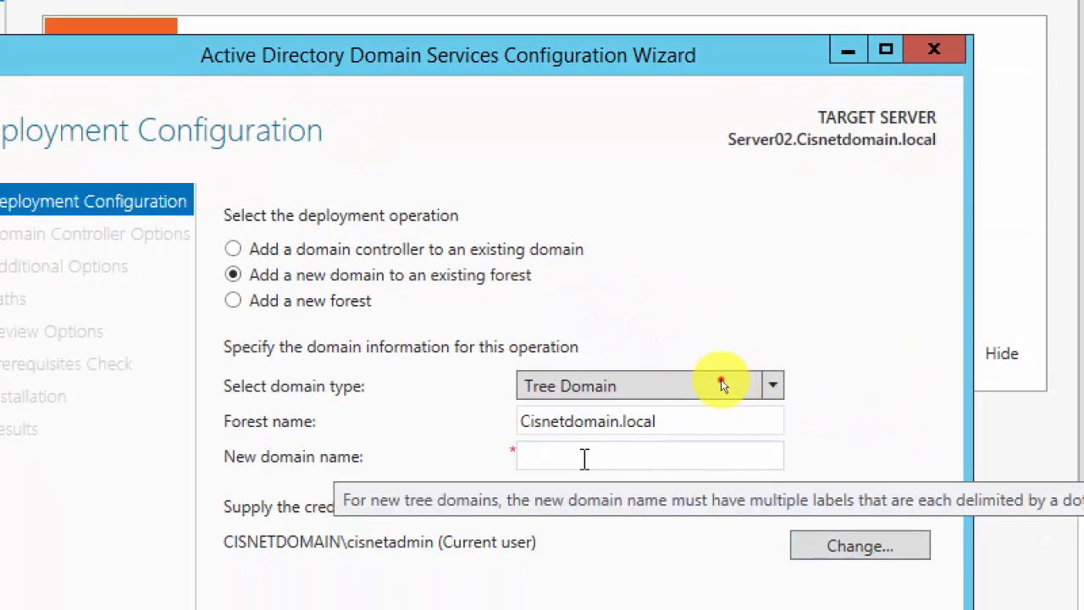
left_click(654, 525)
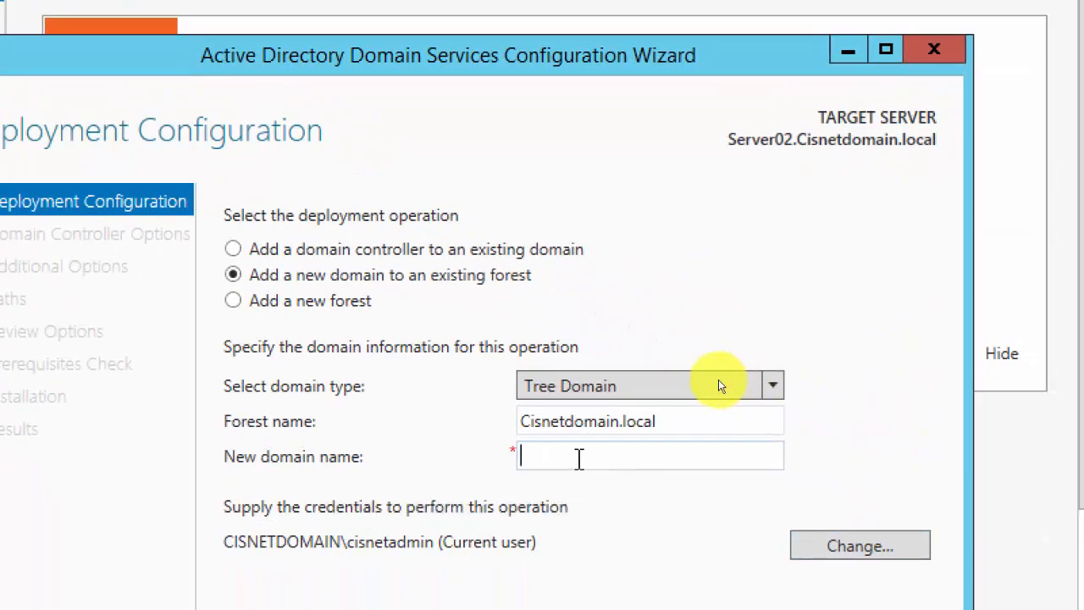
type("Cars.BMW")
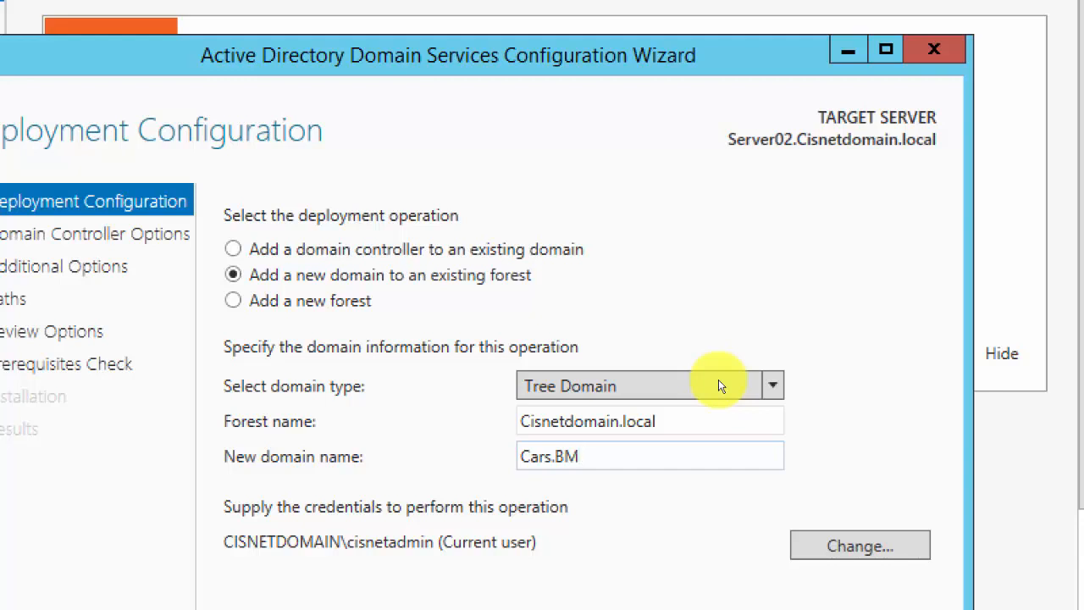
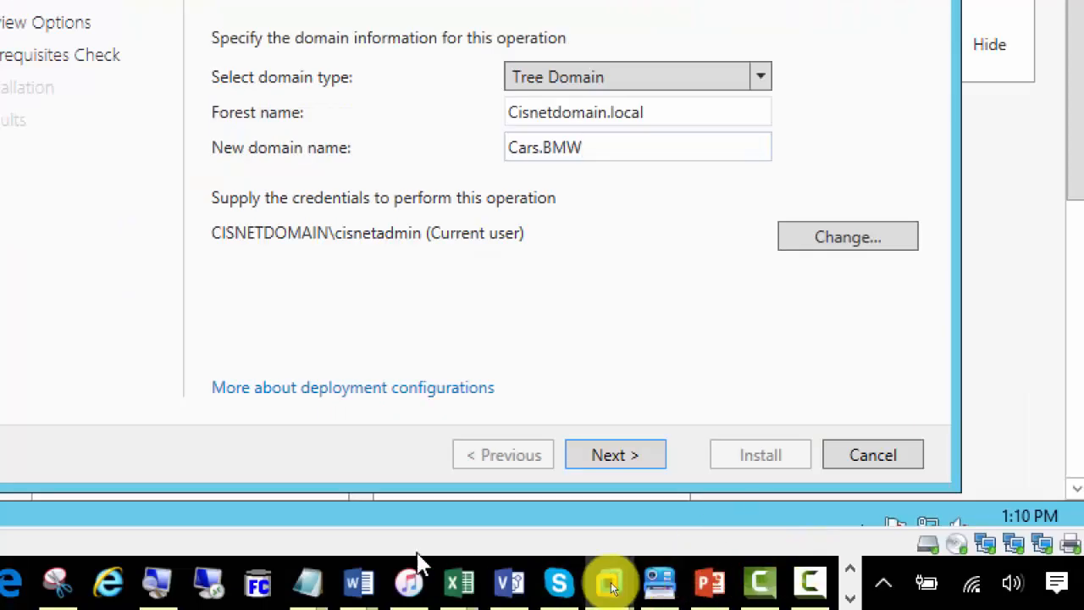
Set the magnifier back to 100% and bring up Paint's taskbar jump list.
left_click(249, 590)
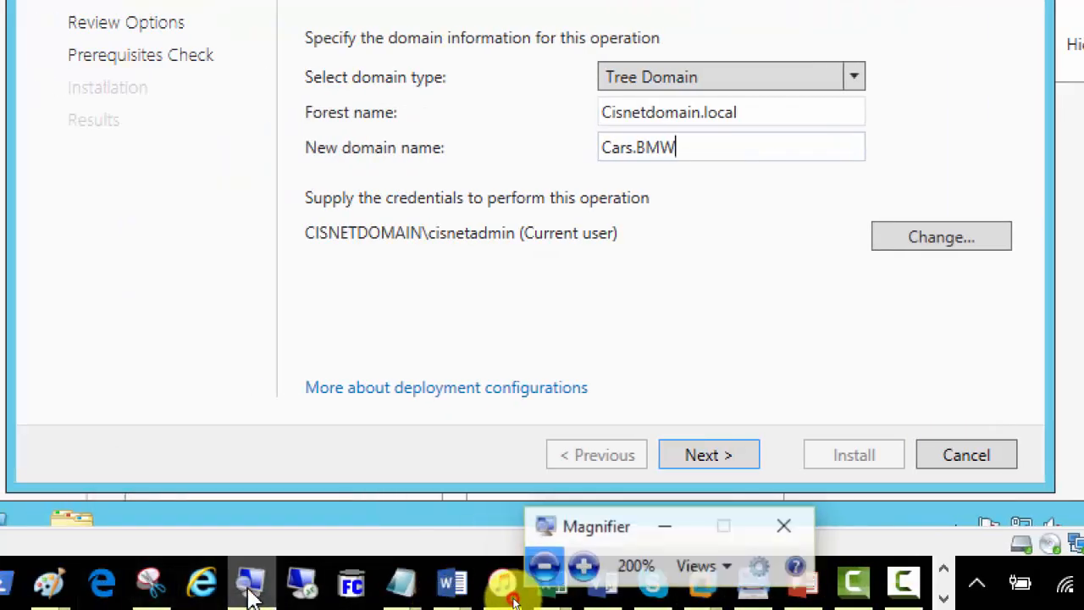
left_click(554, 566)
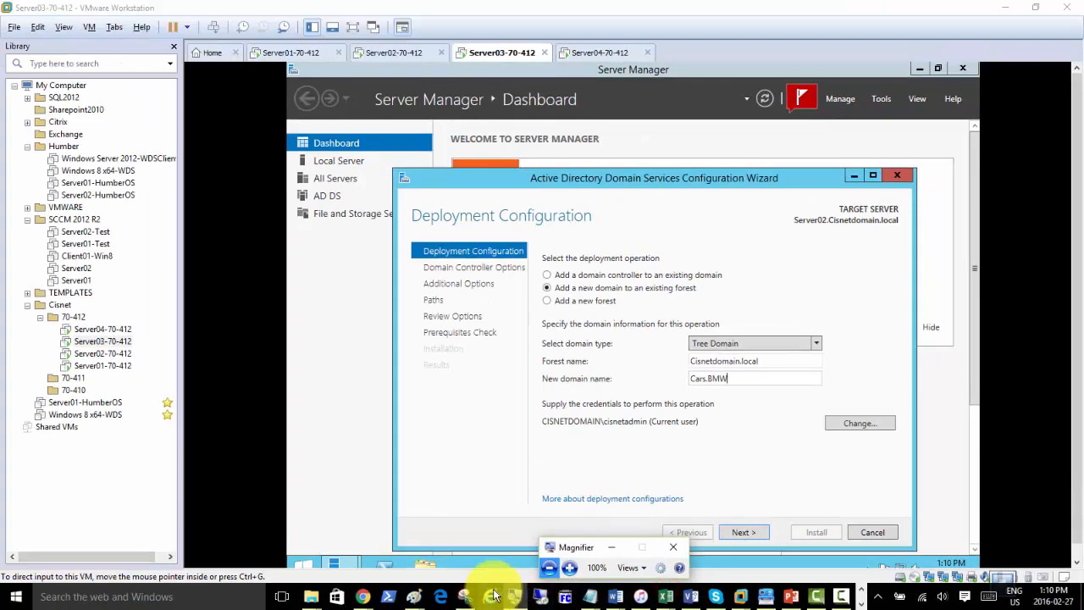
right_click(412, 598)
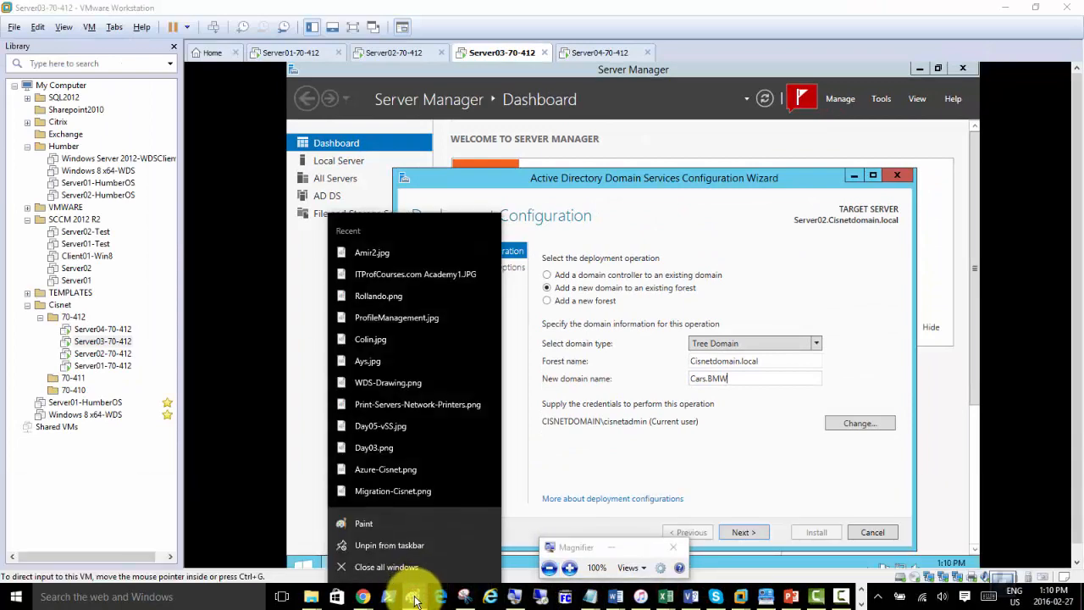
Open a new, enlarged Paint canvas and draw two overlapping triangle outlines on the left.
left_click(378, 530)
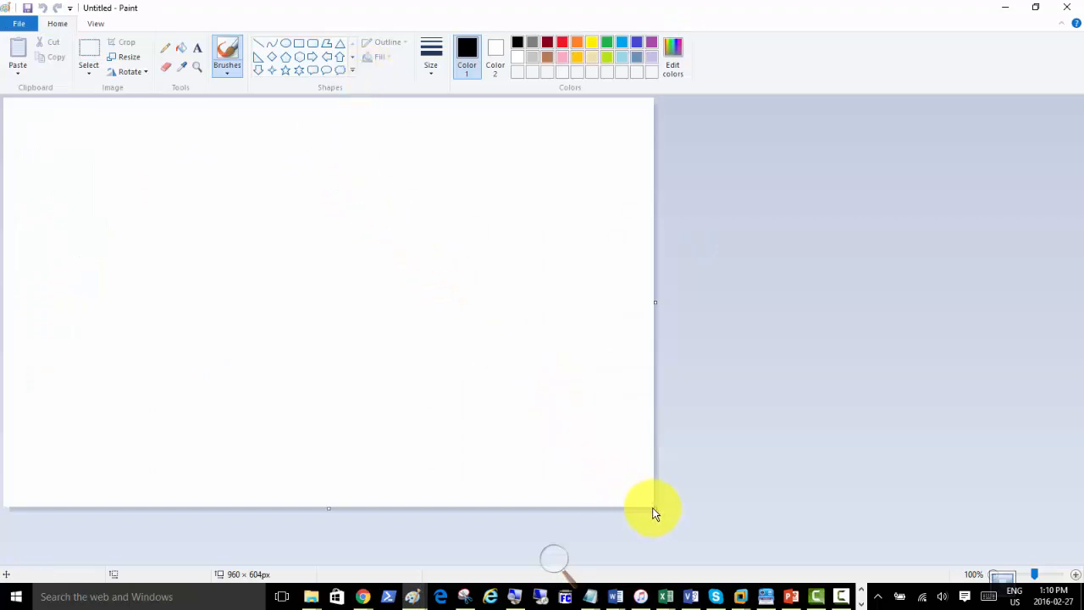
left_click_drag(655, 513, 1059, 569)
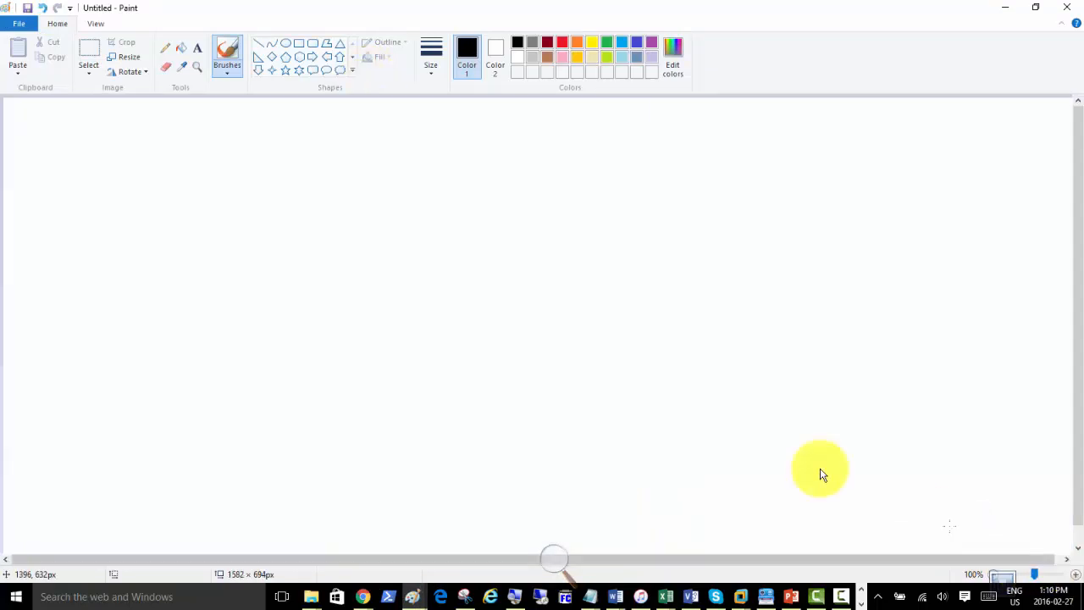
left_click(340, 47)
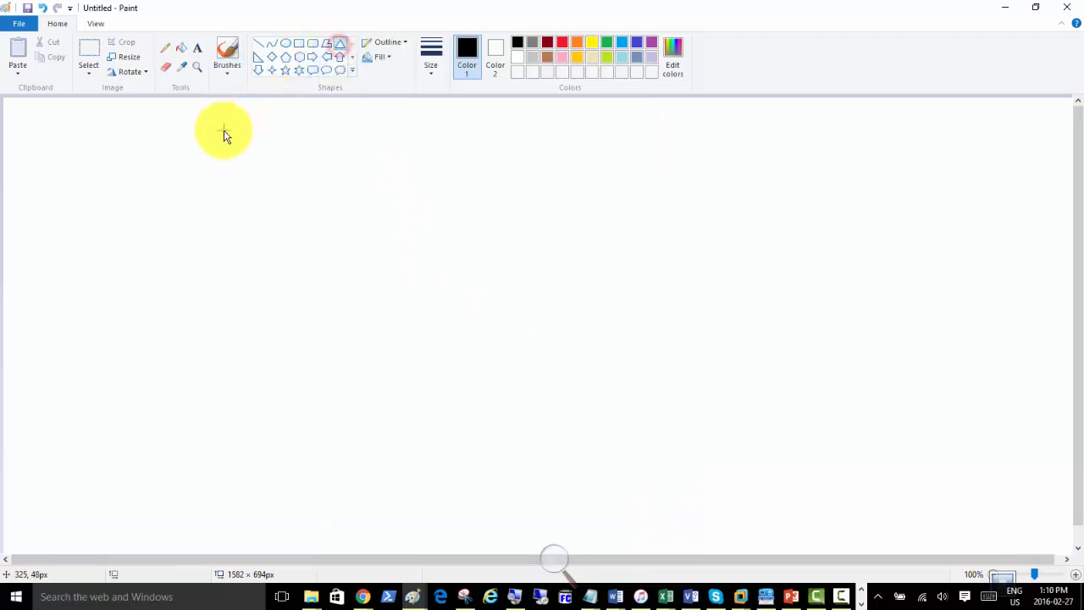
left_click_drag(159, 150, 353, 317)
left_click(680, 254)
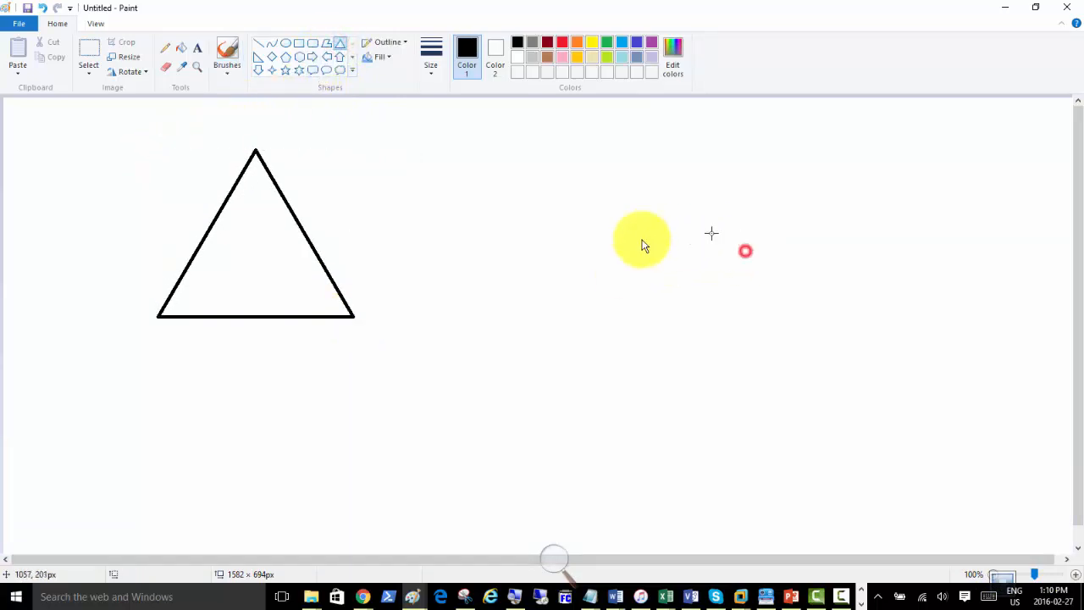
left_click_drag(281, 246, 474, 393)
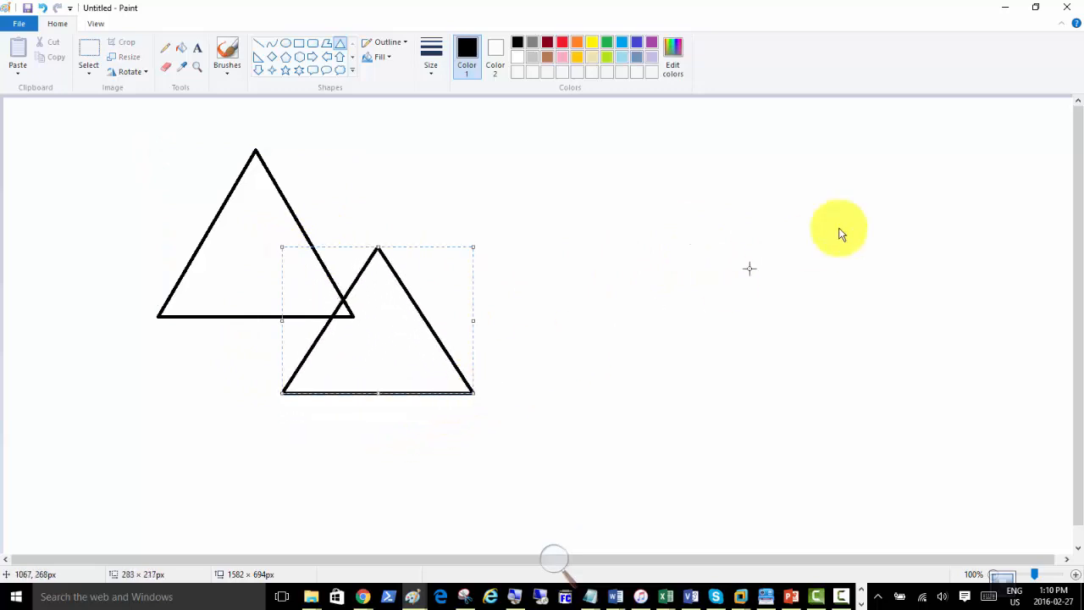
left_click(867, 158)
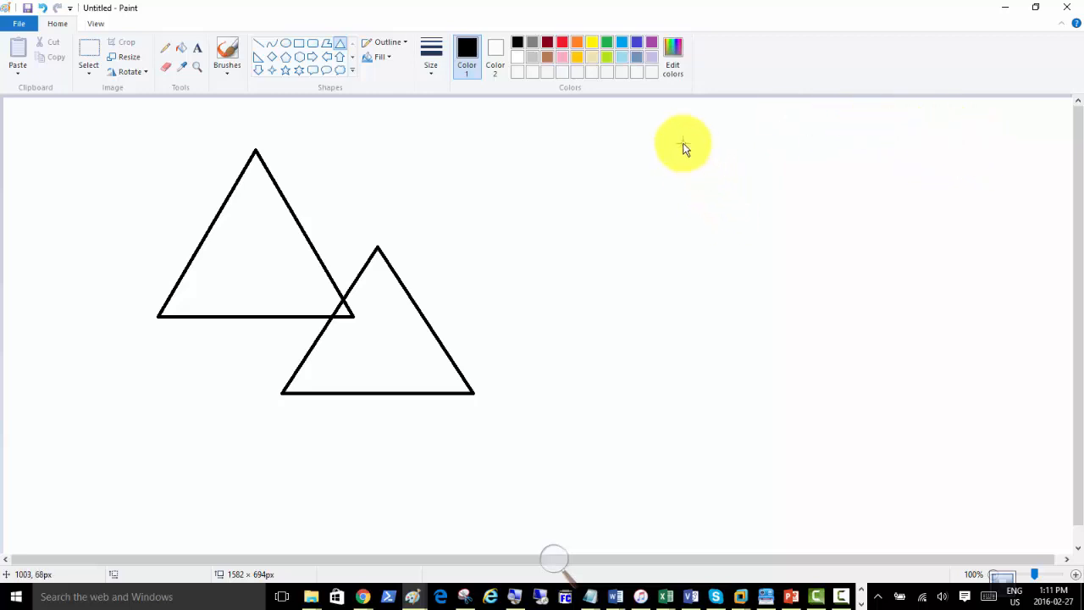
Draw a second pair of triangles on the right, the lower one taller.
left_click_drag(673, 144, 865, 350)
left_click(881, 254)
left_click_drag(837, 222, 1027, 455)
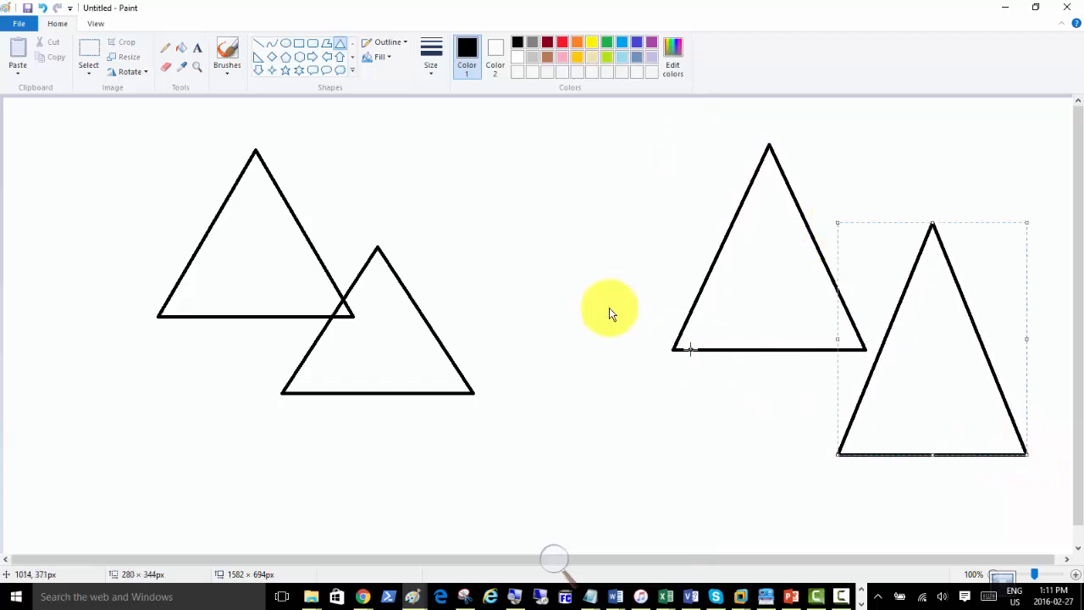
left_click(487, 154)
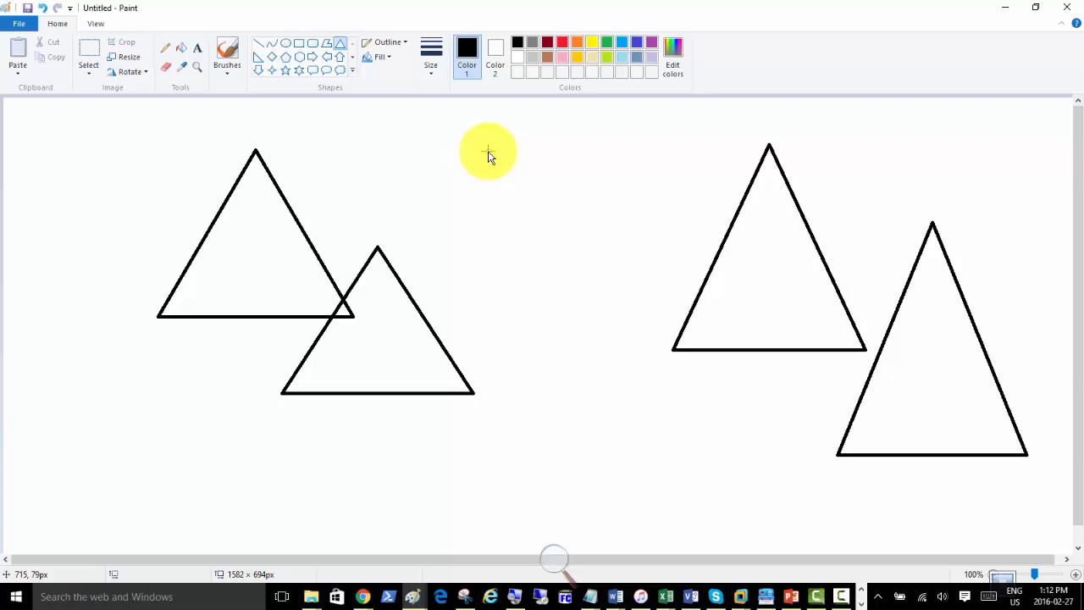
Label the left triangle 'Parent Domain' and the right triangle 'tree Doamin'.
left_click(200, 51)
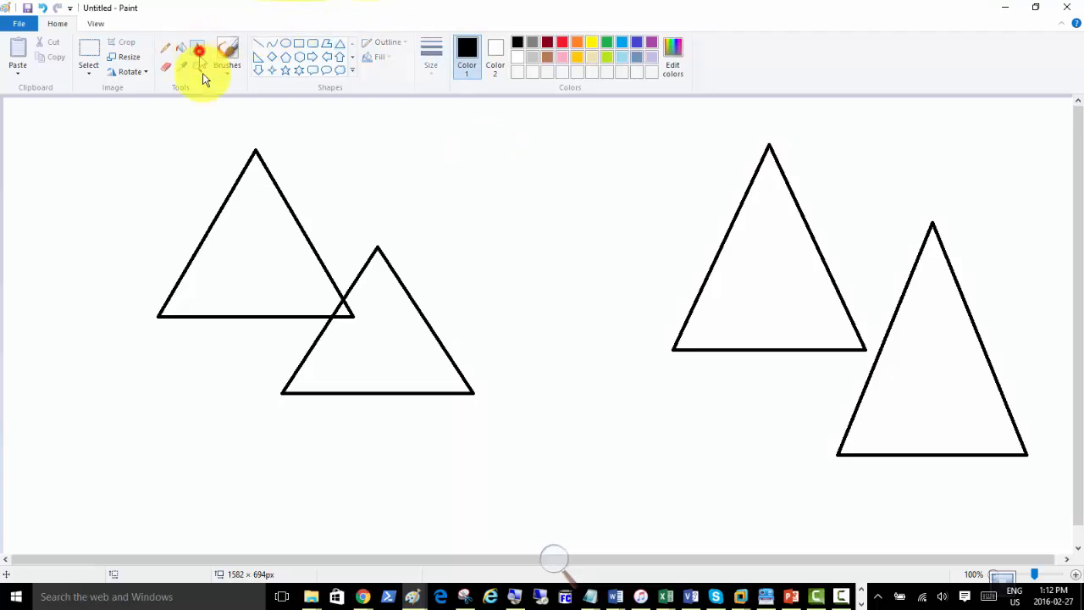
left_click(211, 131)
type("Parent Domain")
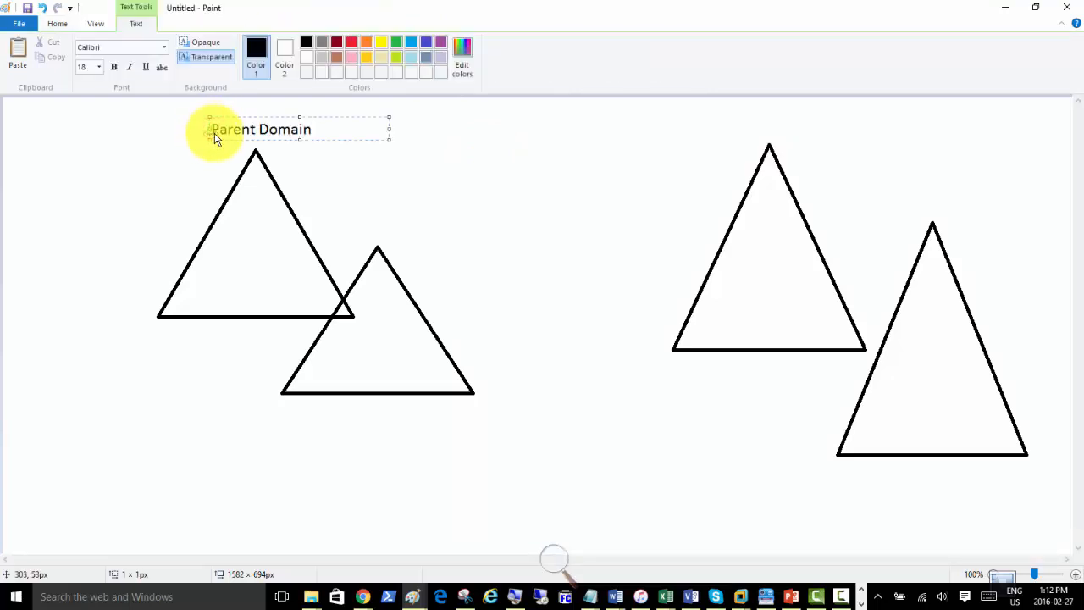
left_click(744, 138)
left_click(744, 136)
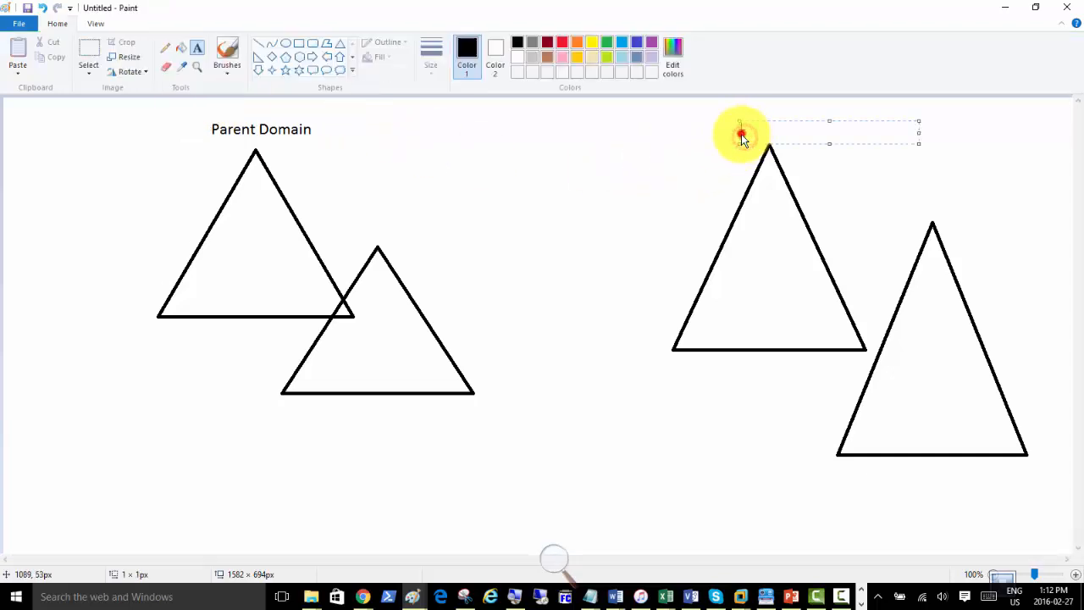
type("tree Doamin")
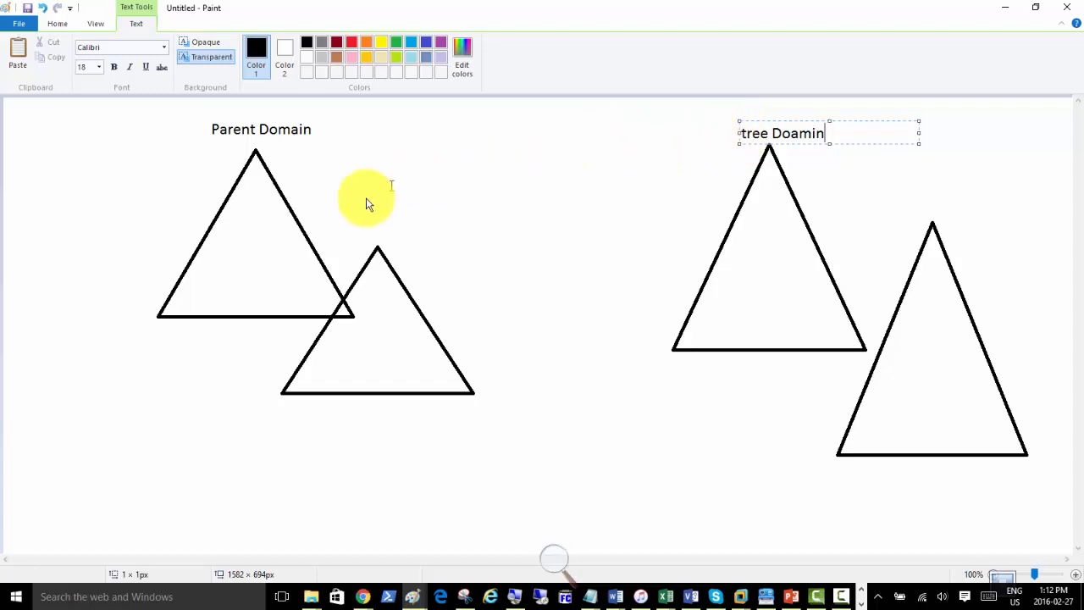
left_click(284, 164)
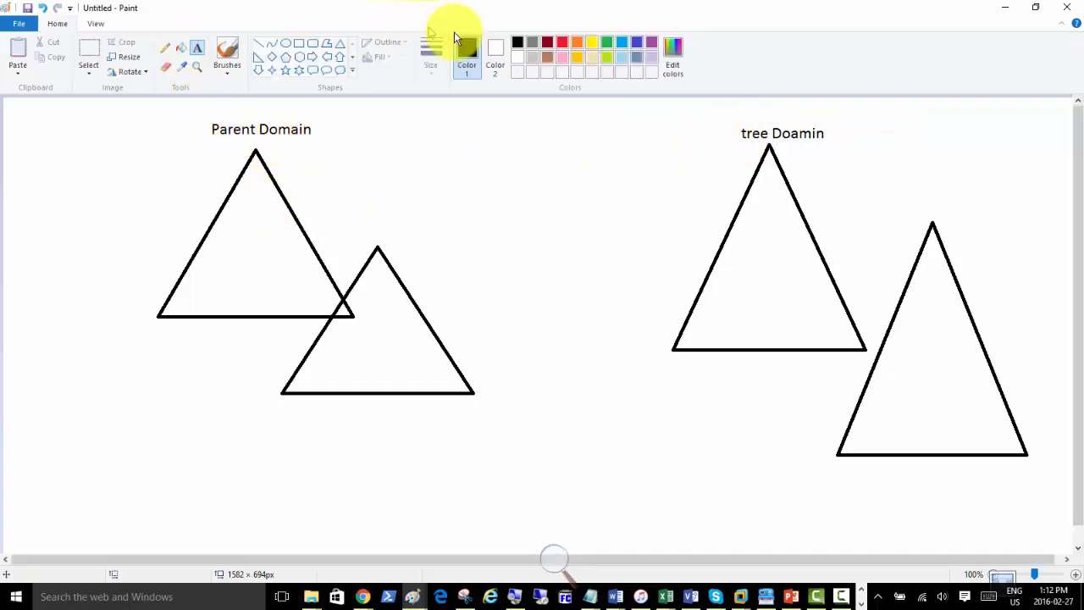
Add 'Cisnetdomain.local' under Parent Domain and start typing 'Cars.bmw' under tree Doamin.
left_click(275, 141)
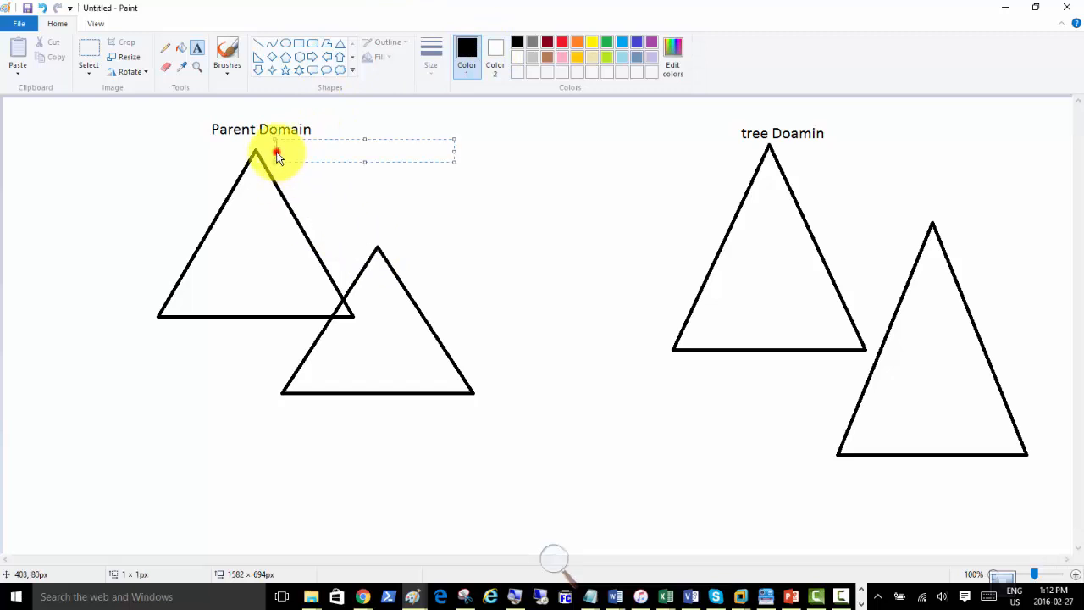
type("Cisnetdaomain")
key("BackSpace")
key("BackSpace")
key("BackSpace")
key("BackSpace")
key("BackSpace")
key("BackSpace")
type("omai n.local")
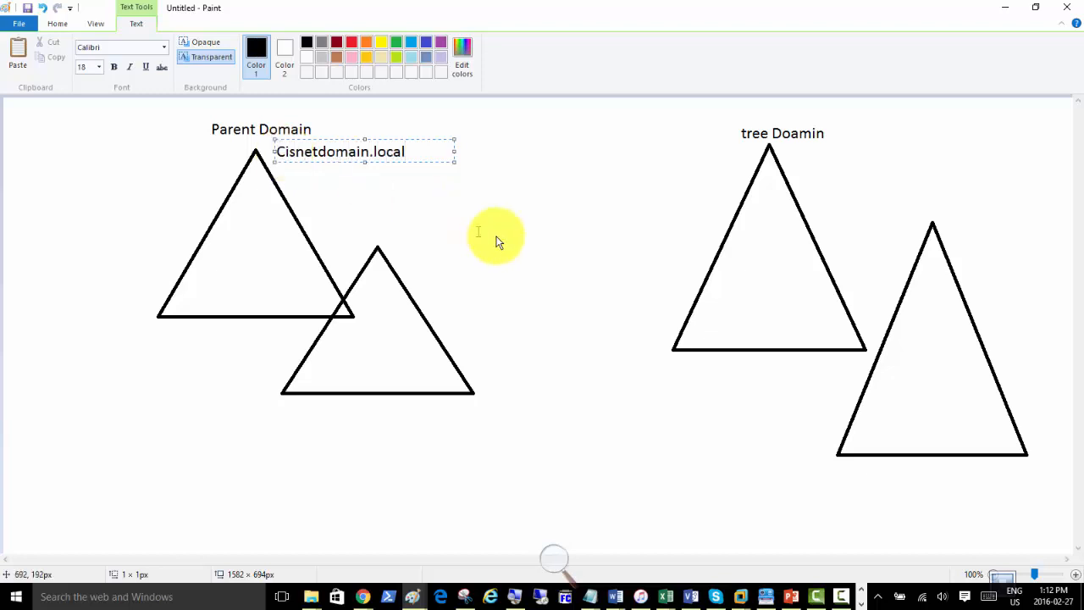
left_click(804, 153)
left_click(804, 153)
type("Cars.bm")
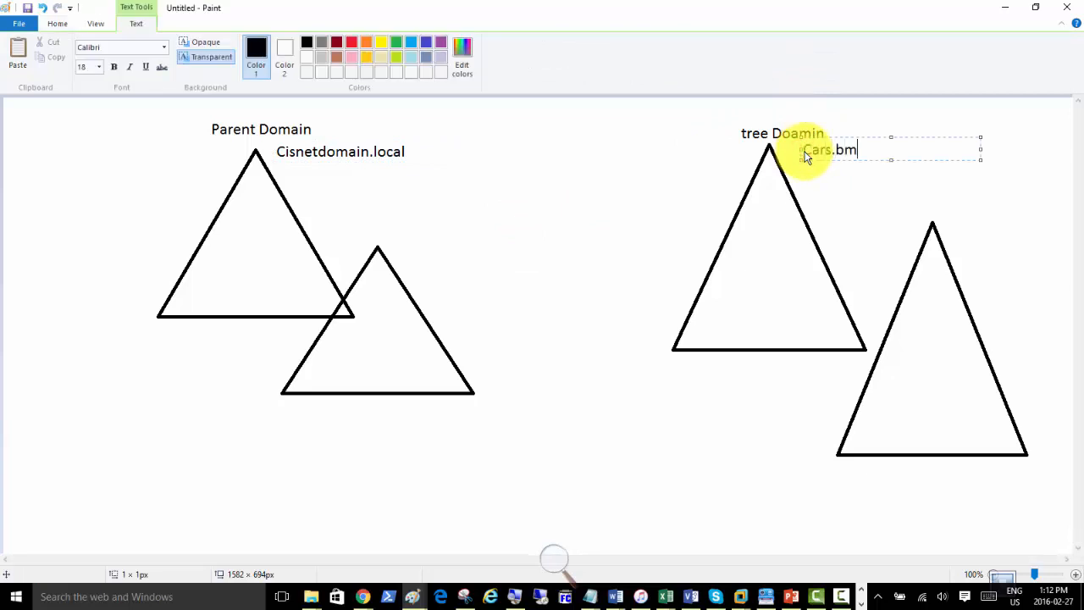
type("w")
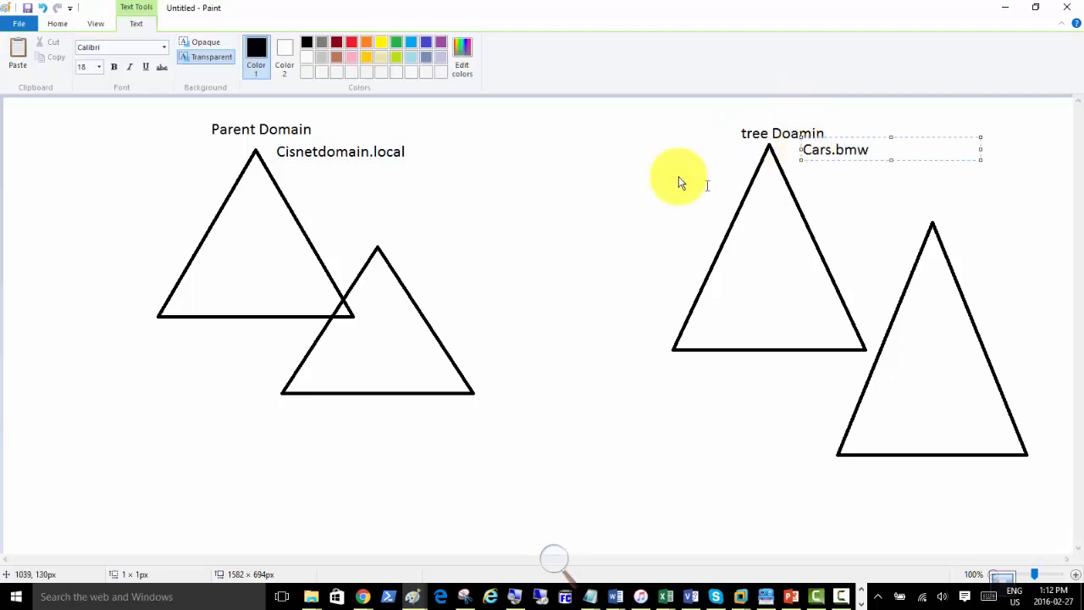
Finish Cars.bmw, switch to red, and label the lower left triangle 'Tor.Cisnetdomain.local'.
left_click(590, 191)
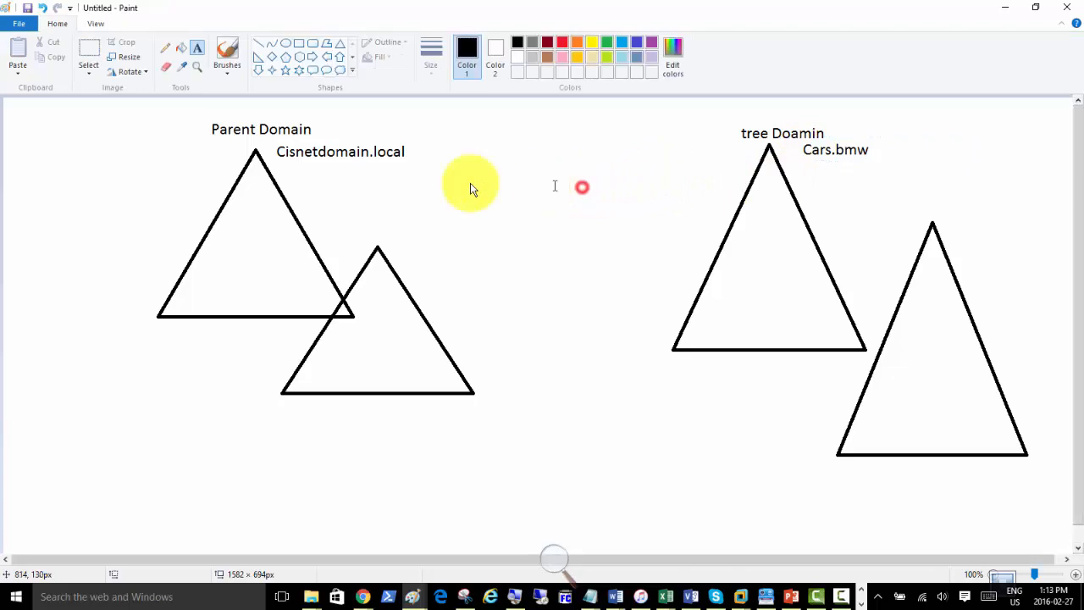
left_click(562, 42)
left_click(401, 261)
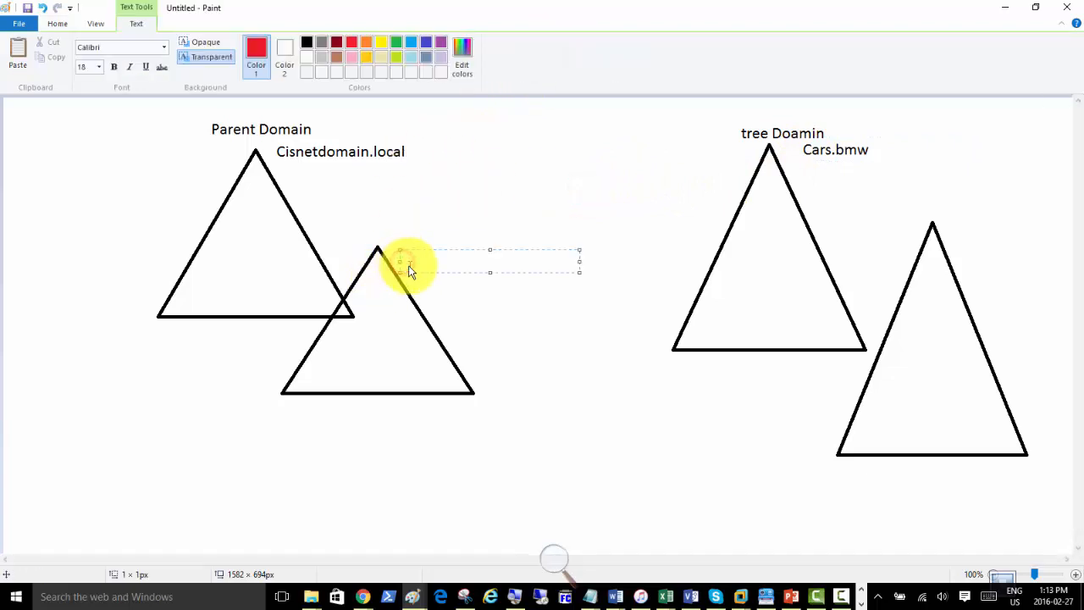
type("Tor.Cisnetdomain.local")
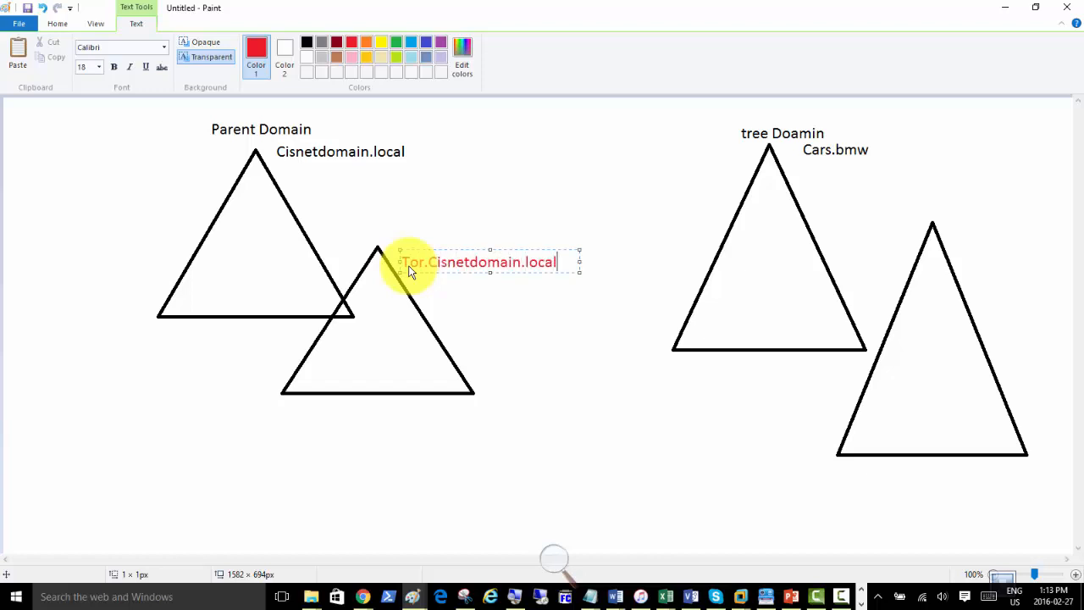
left_click(807, 189)
Add red labels 'Tor.Cars.bmw' below Cars.bmw and 'tor.cars.bmw' inside the far-right triangle.
left_click(806, 188)
type("Tor.Ca")
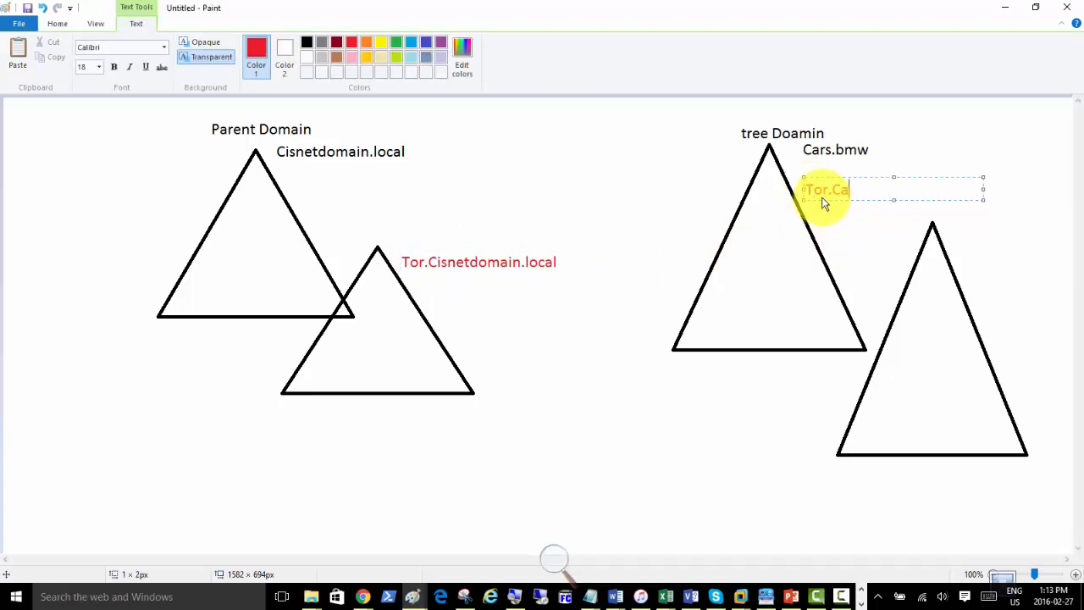
type("rs.bmw")
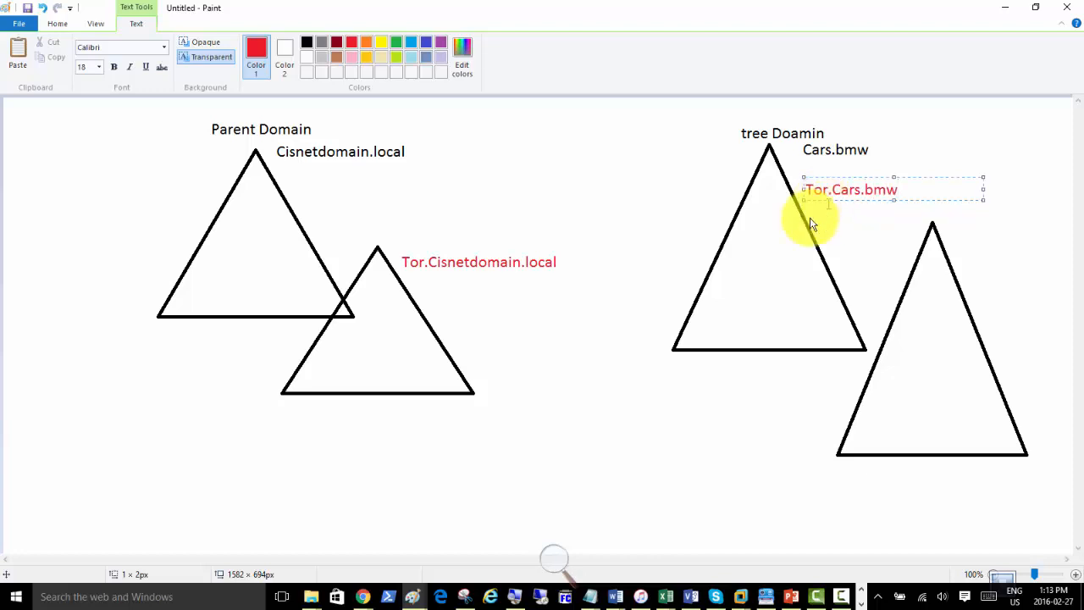
left_click(680, 224)
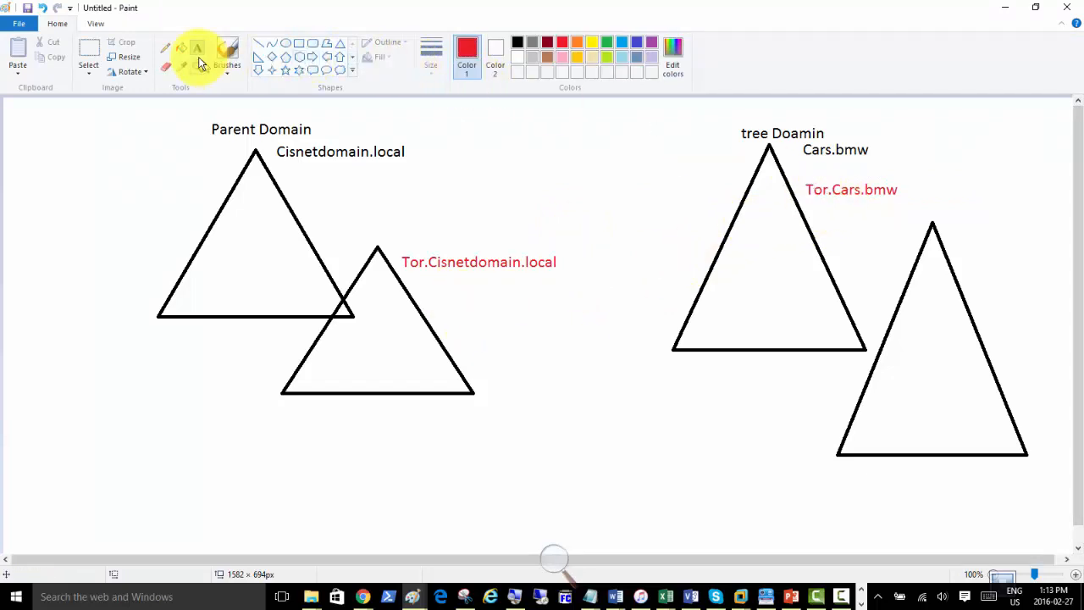
left_click(891, 400)
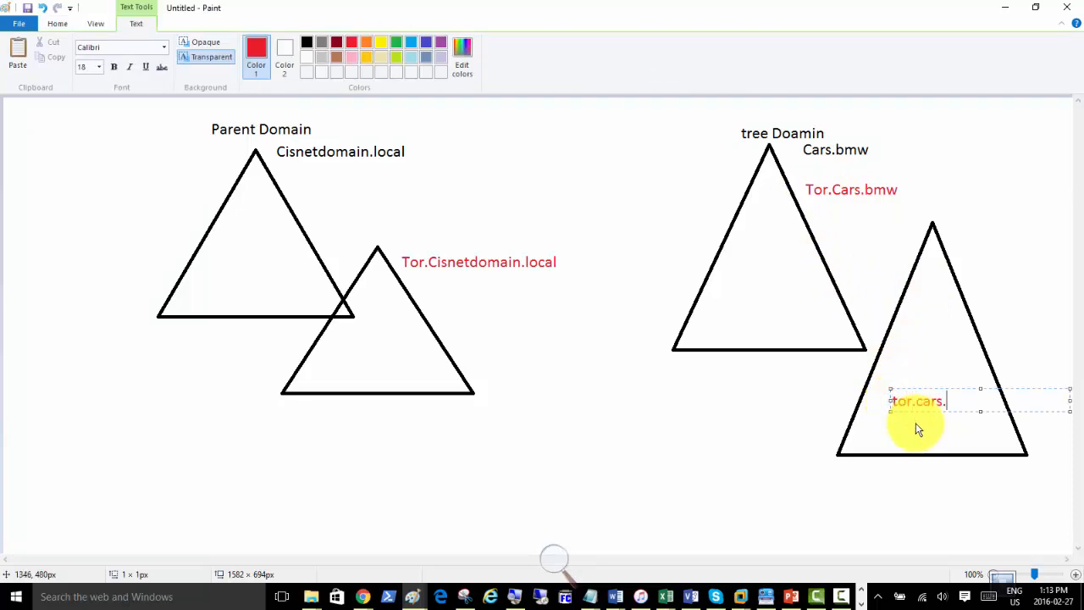
type("tor.cars.bmw")
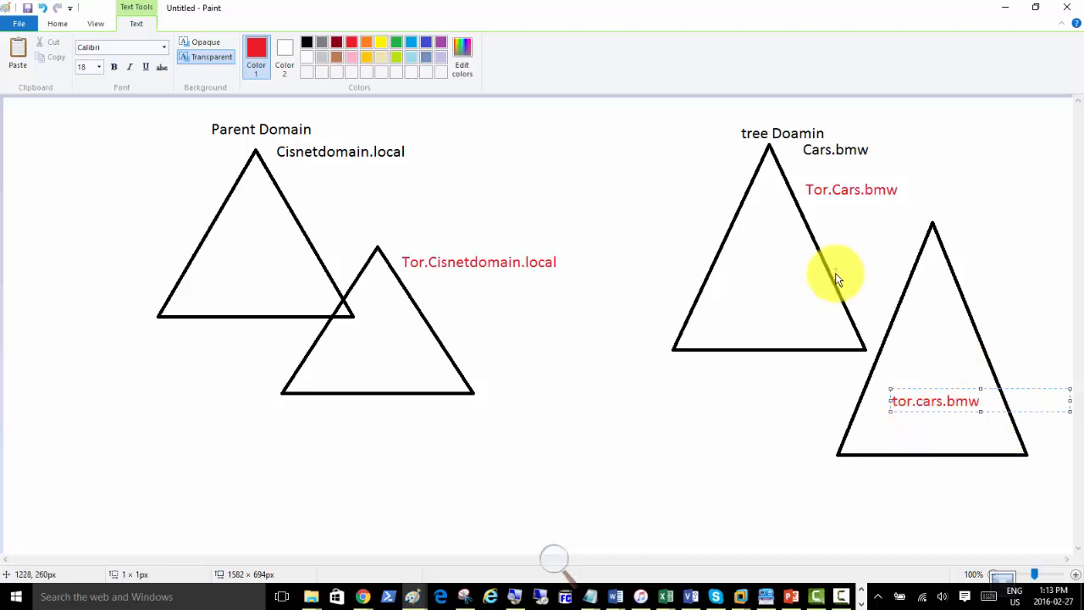
left_click(58, 26)
Erase the red Tor.Cars.bmw label and choose the Pencil with grey as the colour.
left_click(166, 66)
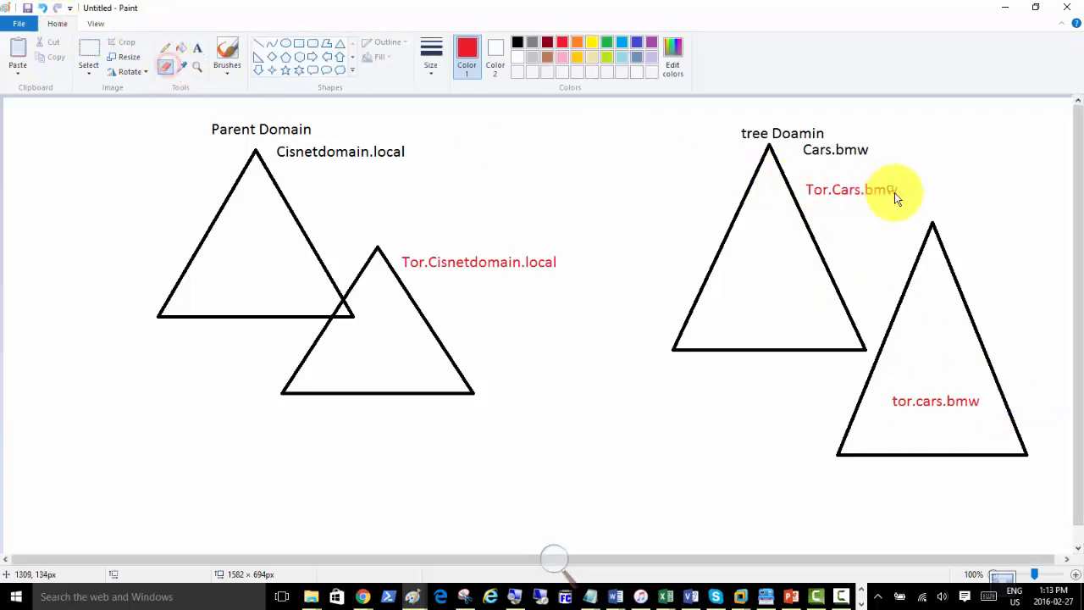
mouse_move(902, 191)
left_mouse_down()
mouse_move(859, 189)
mouse_move(864, 199)
mouse_move(827, 189)
mouse_move(853, 213)
left_mouse_up()
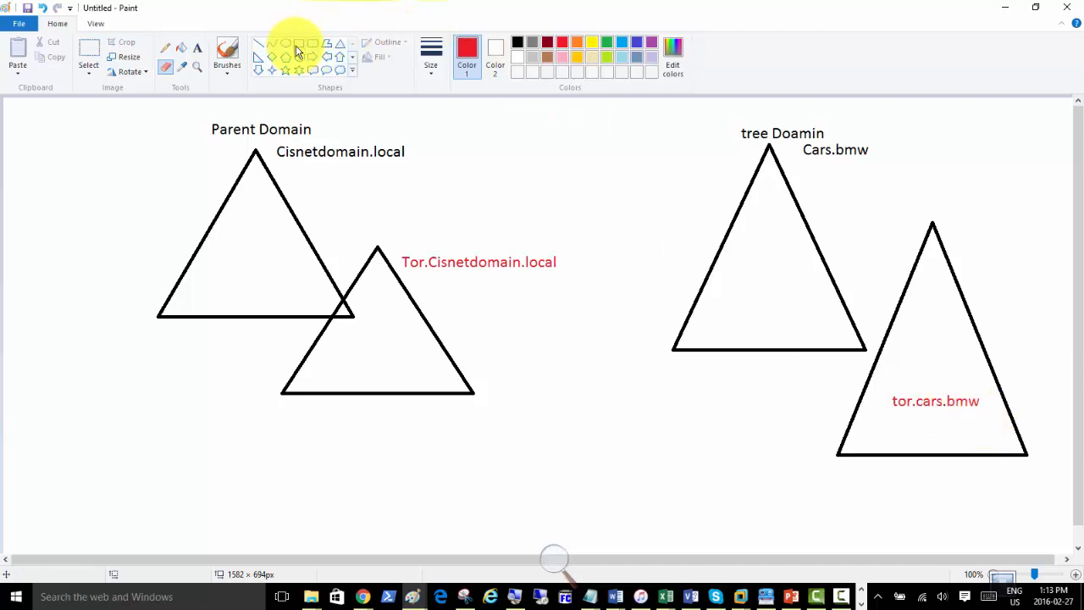
left_click(165, 46)
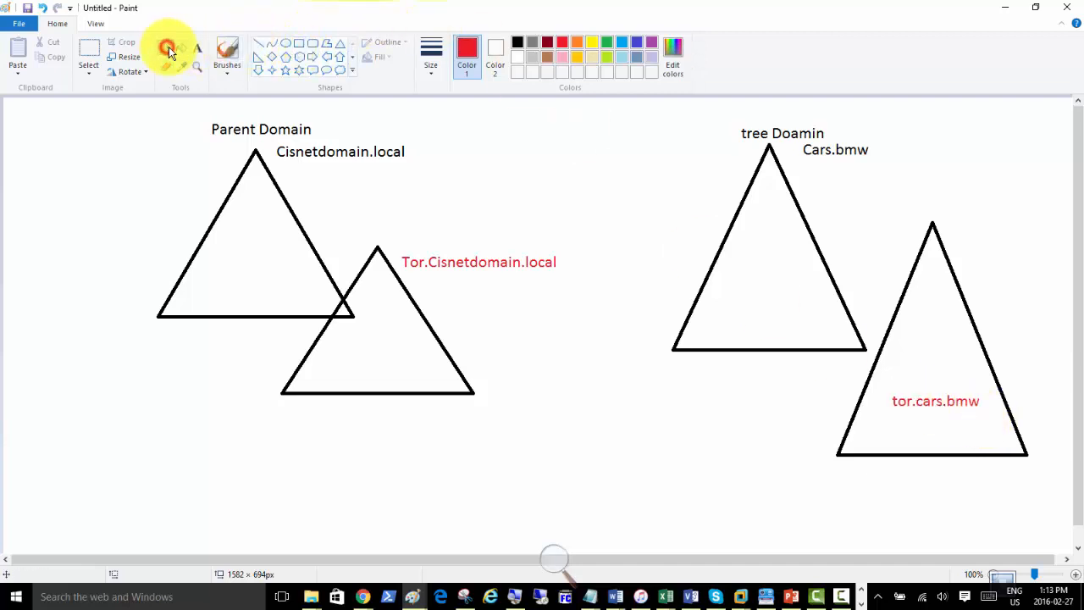
left_click(533, 43)
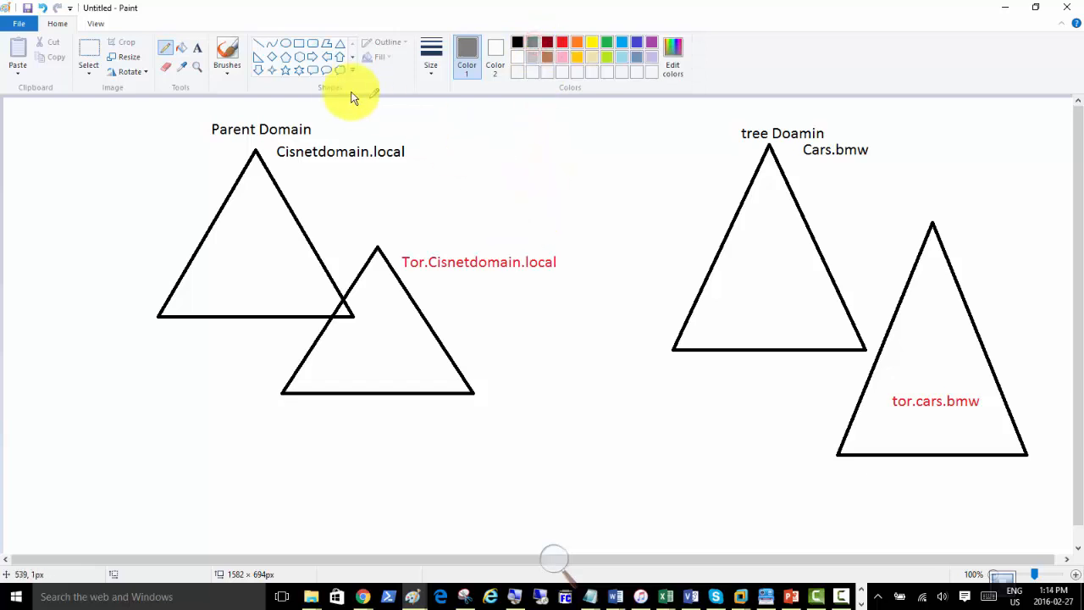
Draw two parallel grey lines linking the Cisnetdomain.local triangle to the tree Doamin triangle.
left_click(262, 43)
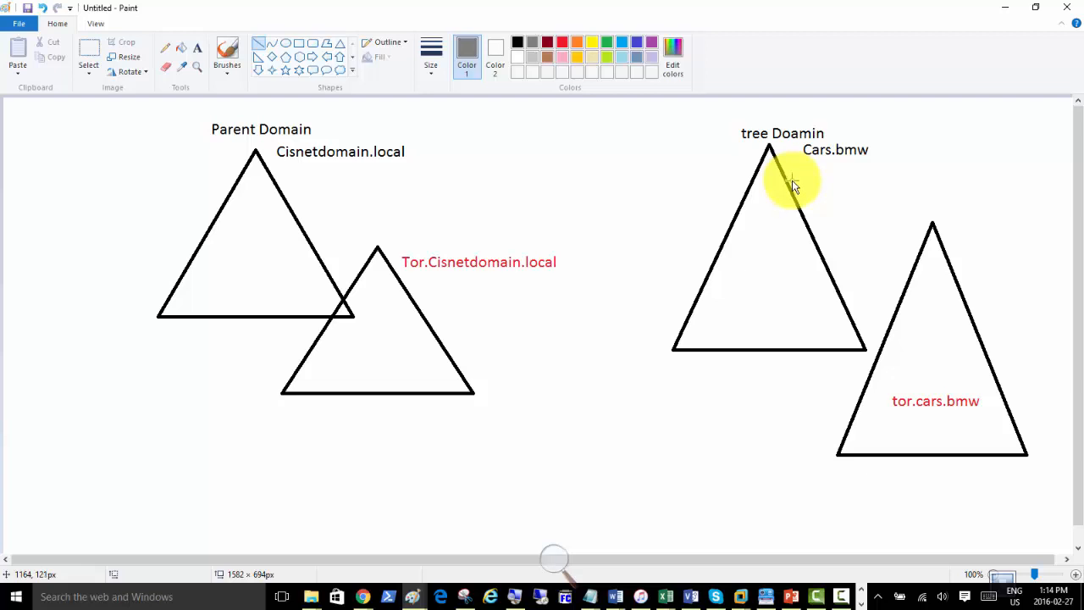
left_click_drag(350, 173, 314, 197)
left_click_drag(716, 167, 739, 165)
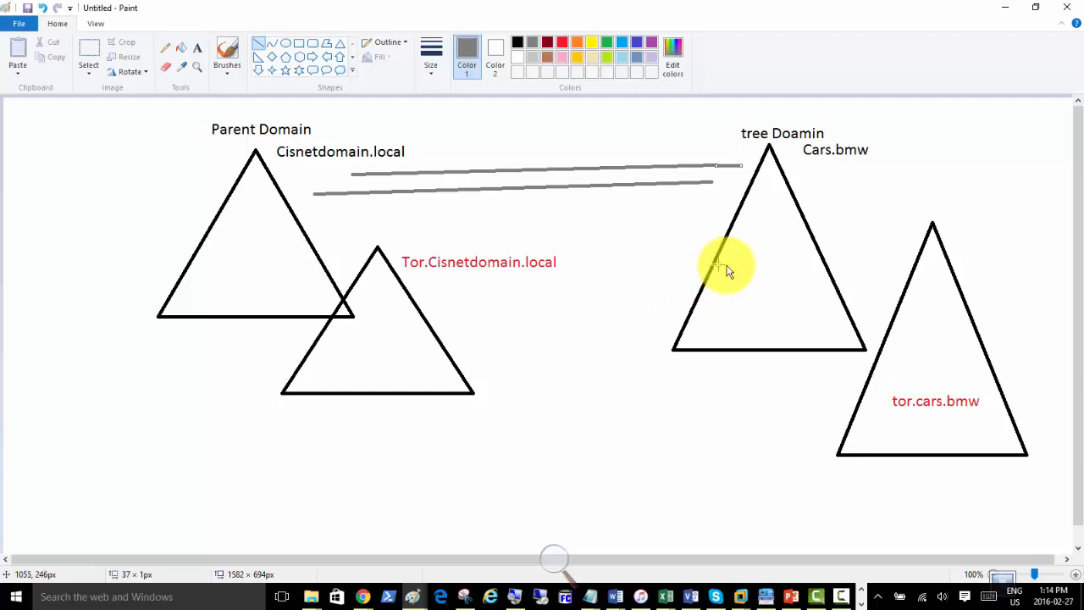
double_click(176, 19)
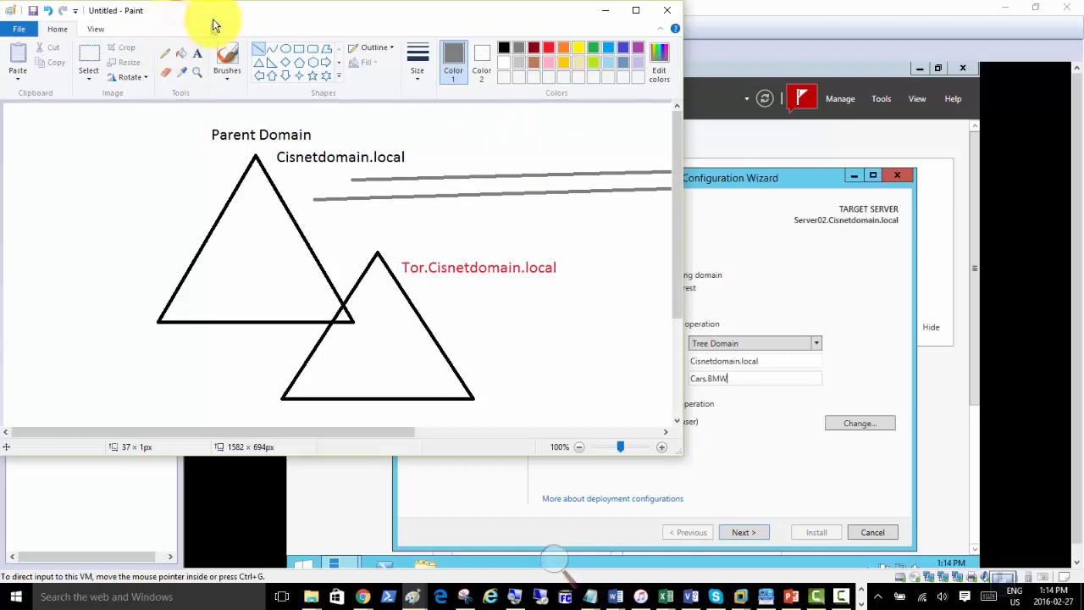
Maximize Paint and draw a red line from tor.cars.bmw toward Tor.Cisnetdomain.local, plus crossing strokes.
double_click(213, 20)
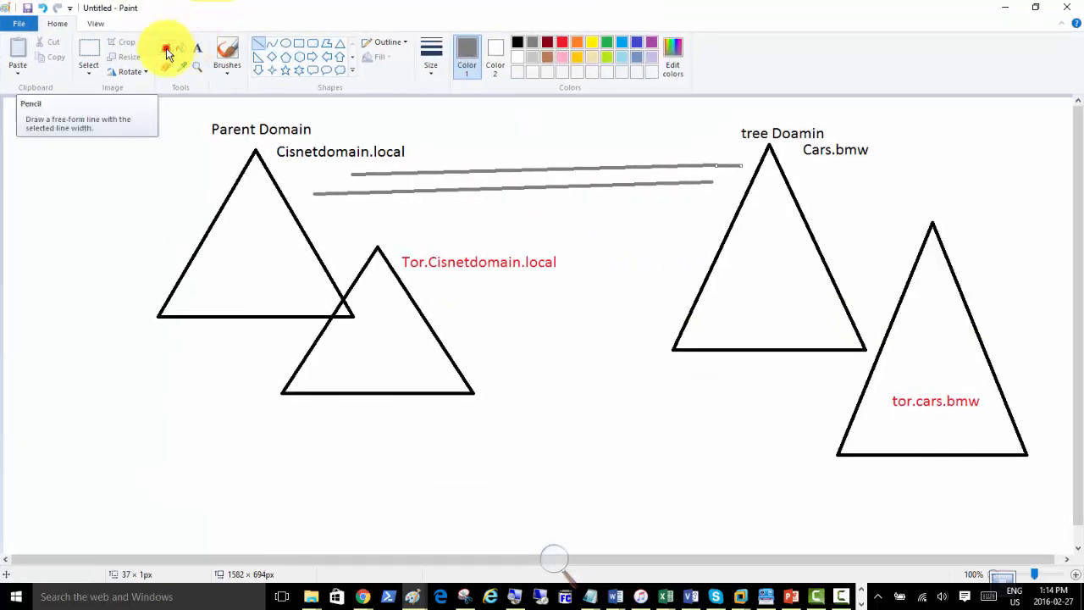
left_click(165, 47)
left_click(562, 44)
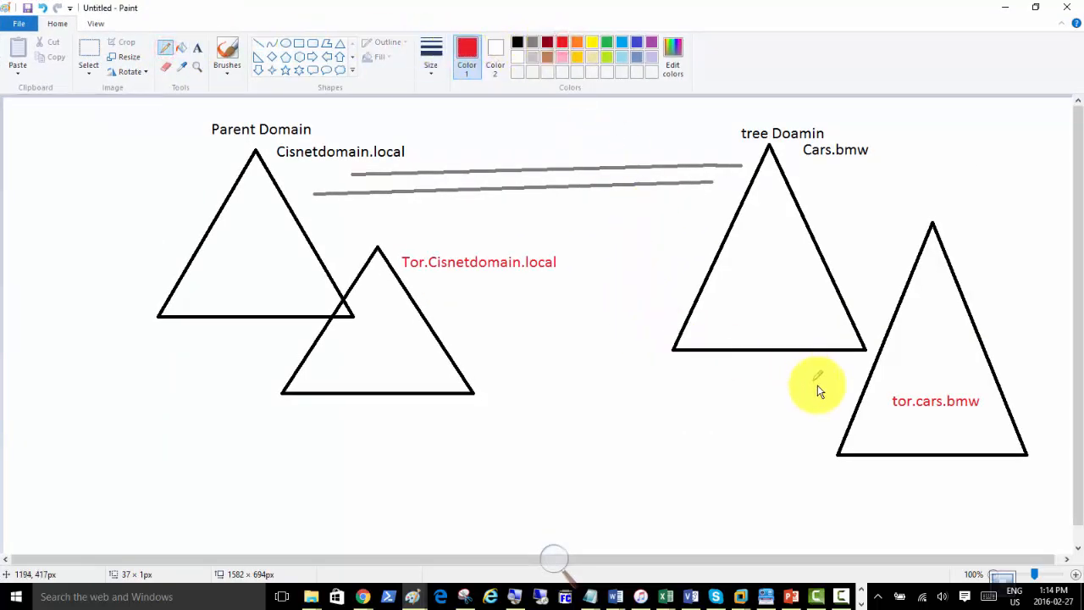
left_click(258, 43)
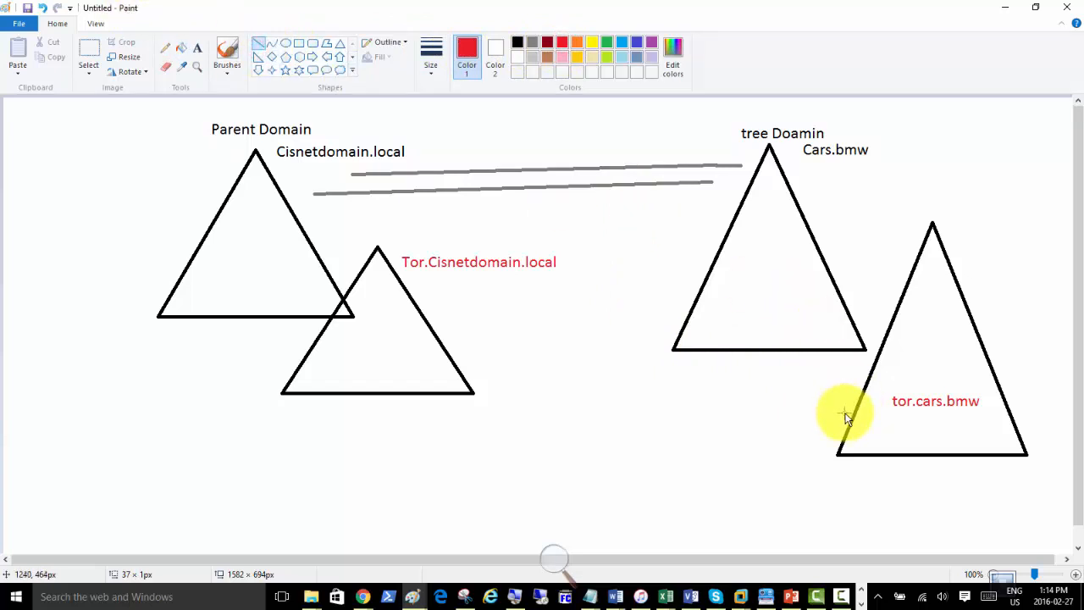
mouse_move(845, 413)
left_mouse_down()
mouse_move(435, 246)
mouse_move(311, 212)
mouse_move(418, 285)
mouse_move(448, 337)
left_mouse_up()
mouse_move(515, 322)
left_mouse_down()
mouse_move(634, 406)
mouse_move(624, 394)
left_mouse_up()
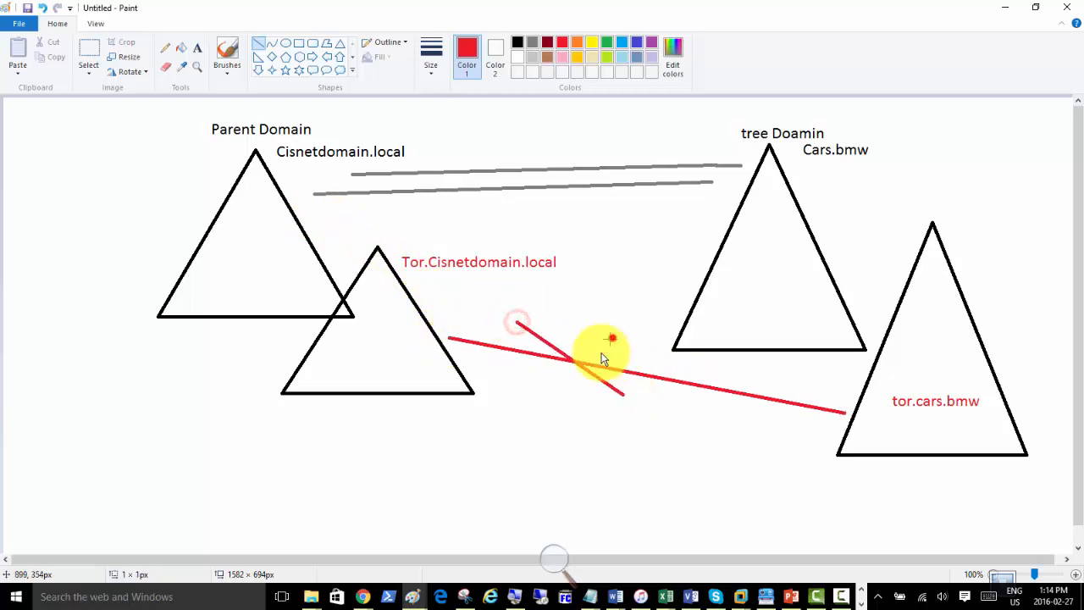
left_click_drag(612, 338, 564, 423)
Undo the two red crossing lines with Ctrl+Z and begin a new red line.
key("ctrl+z")
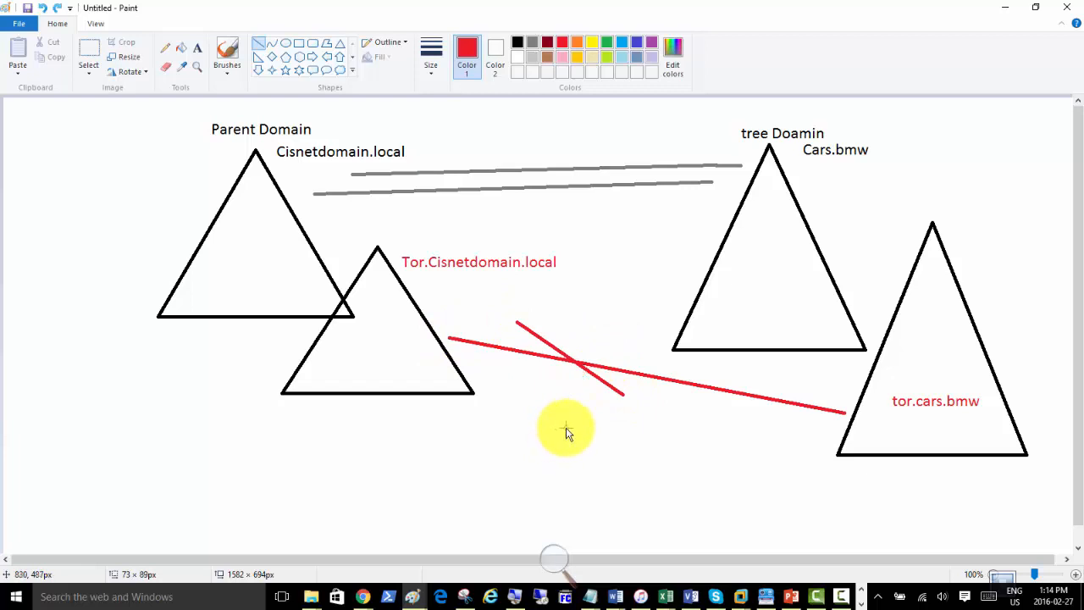
key("ctrl+z")
key("ctrl+z")
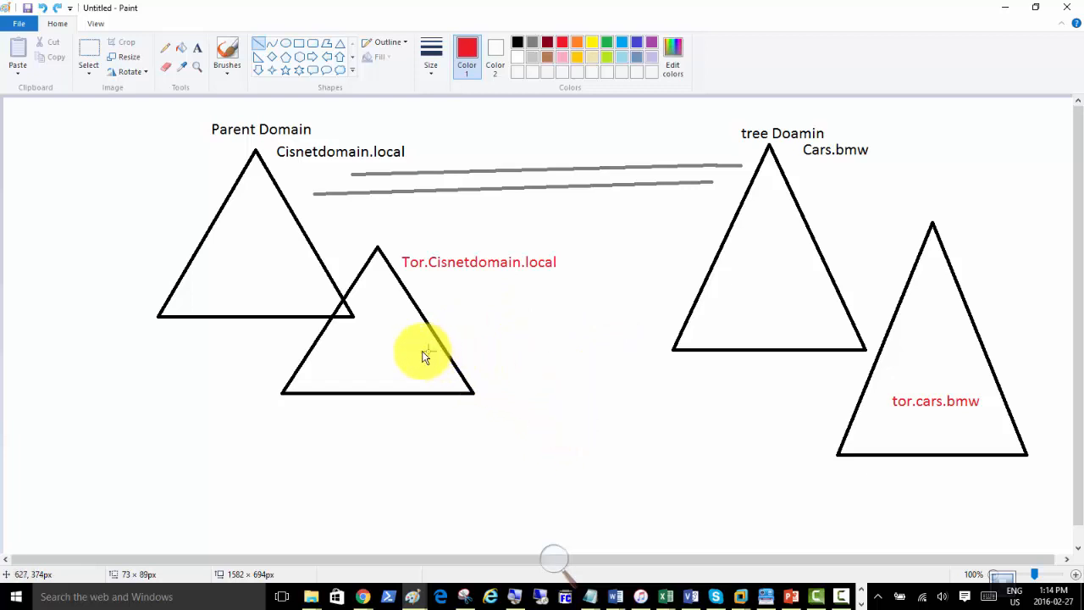
mouse_move(412, 356)
left_mouse_down()
mouse_move(486, 310)
mouse_move(744, 196)
mouse_move(747, 179)
mouse_move(781, 332)
mouse_move(857, 389)
mouse_move(505, 351)
mouse_move(414, 359)
left_mouse_up()
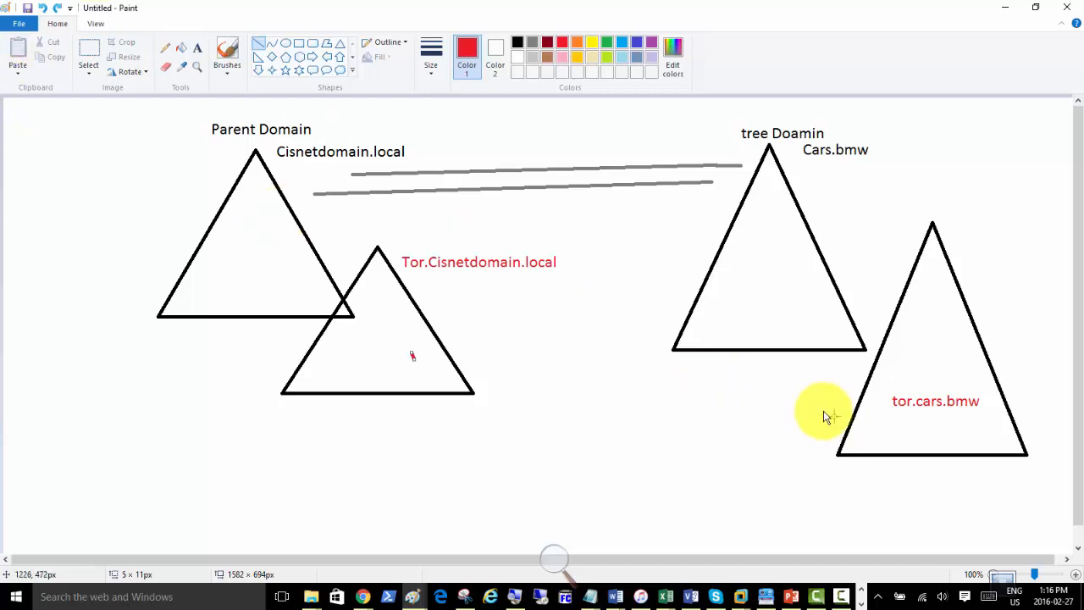
Join the Tor.Cisnetdomain.local and tor.cars.bmw triangles with red lines and tick the grey link.
mouse_move(841, 422)
left_mouse_down()
mouse_move(610, 380)
mouse_move(532, 346)
mouse_move(554, 323)
mouse_move(494, 247)
mouse_move(290, 212)
mouse_move(373, 236)
mouse_move(673, 381)
mouse_move(437, 340)
mouse_move(574, 387)
mouse_move(850, 453)
mouse_move(853, 442)
left_mouse_up()
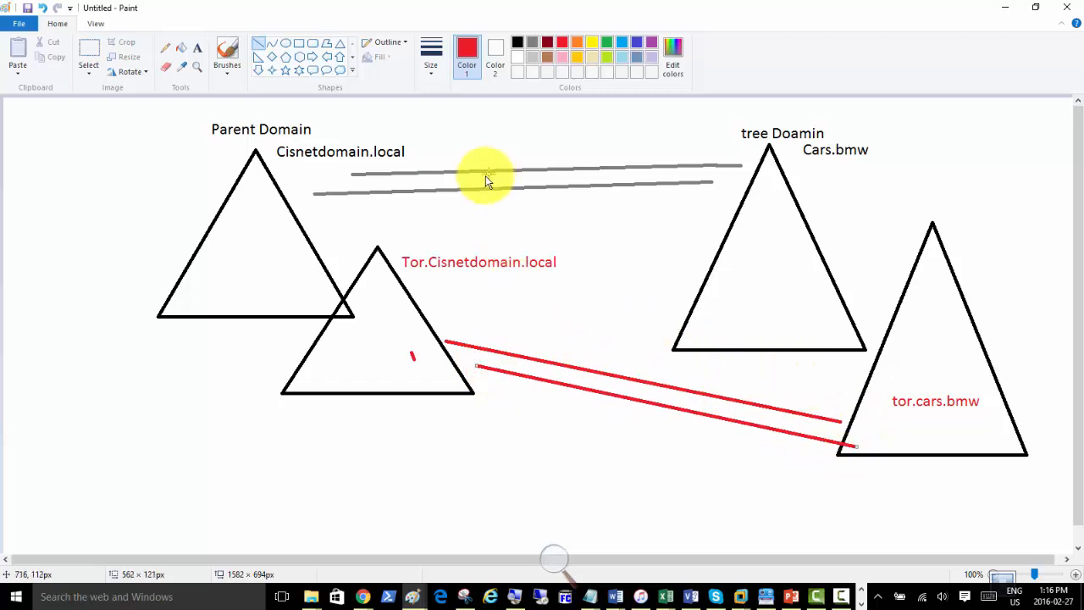
left_click(165, 48)
left_click_drag(473, 154, 531, 125)
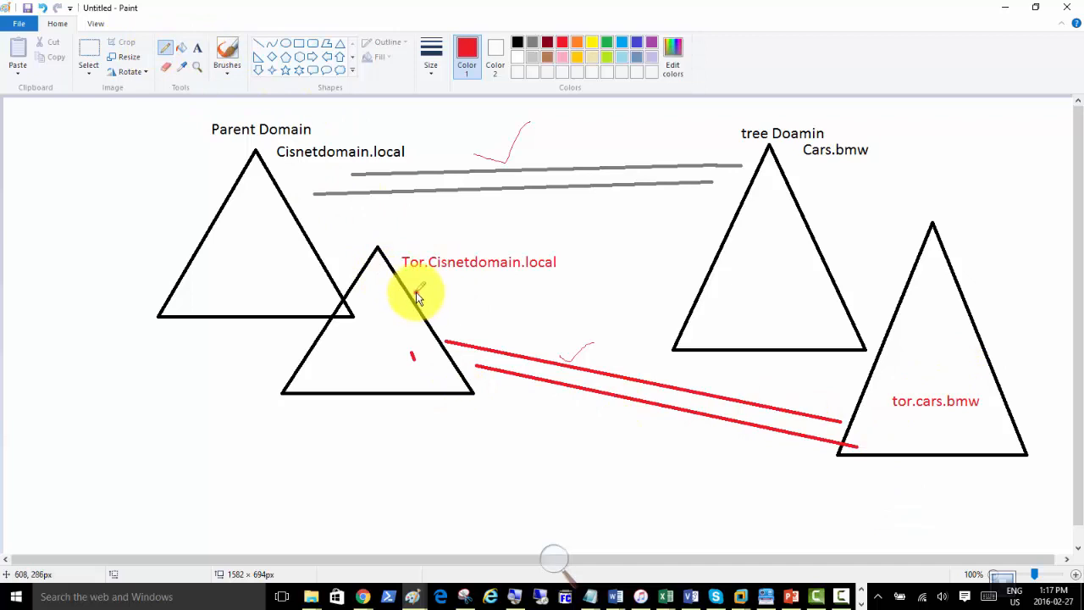
Add red pencil strokes linking child triangles, tick Cisnetdomain.local and Tor.Cisnetdomain.local, then minimize Paint.
left_click_drag(417, 297, 582, 199)
left_click_drag(879, 282, 950, 205)
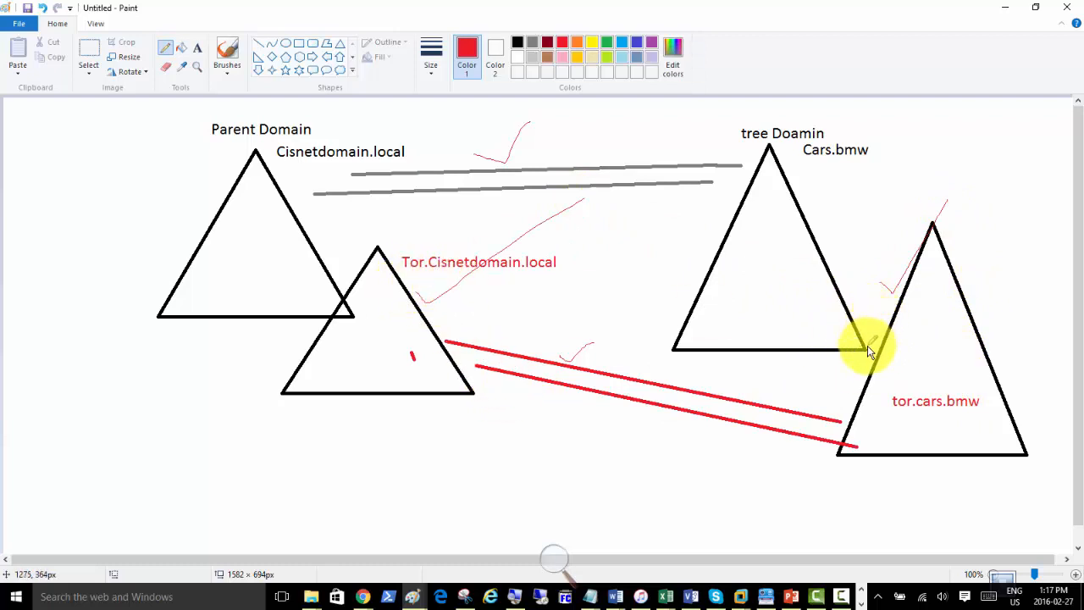
left_click_drag(868, 345, 965, 300)
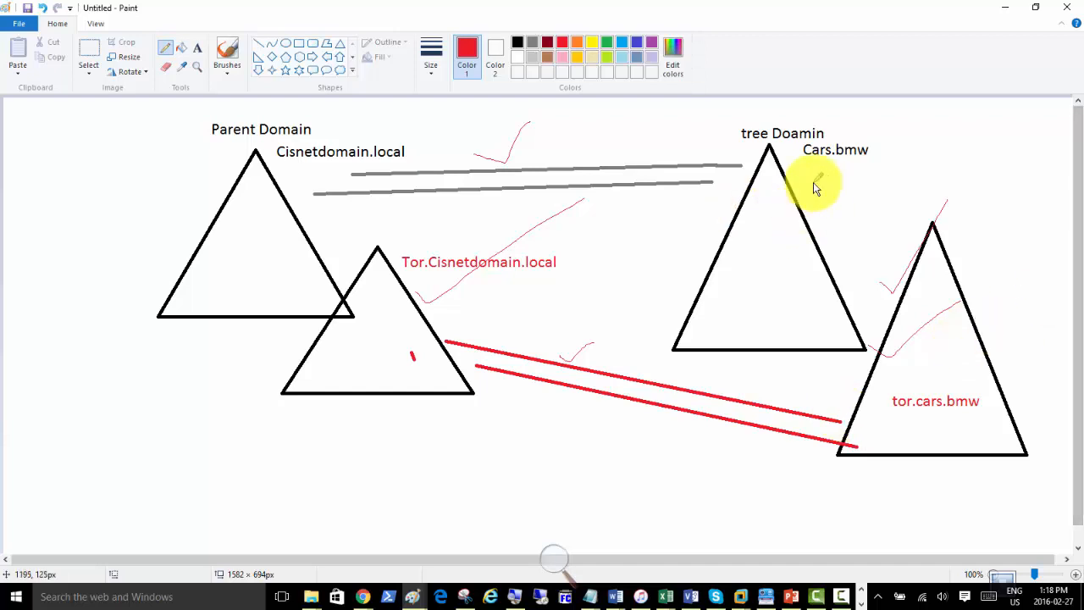
left_click_drag(294, 171, 341, 117)
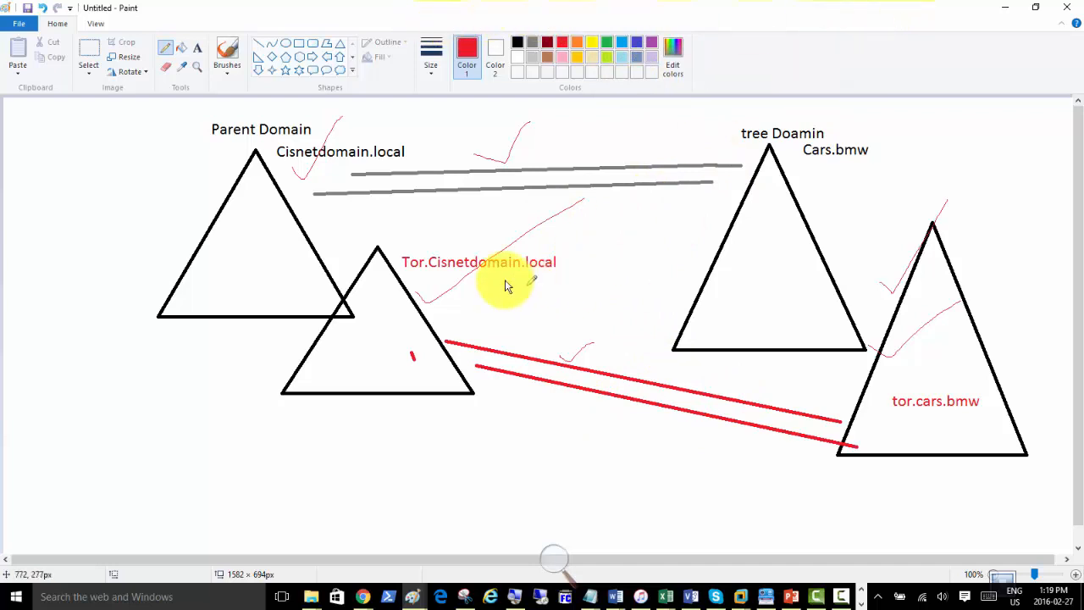
left_click_drag(431, 246, 474, 223)
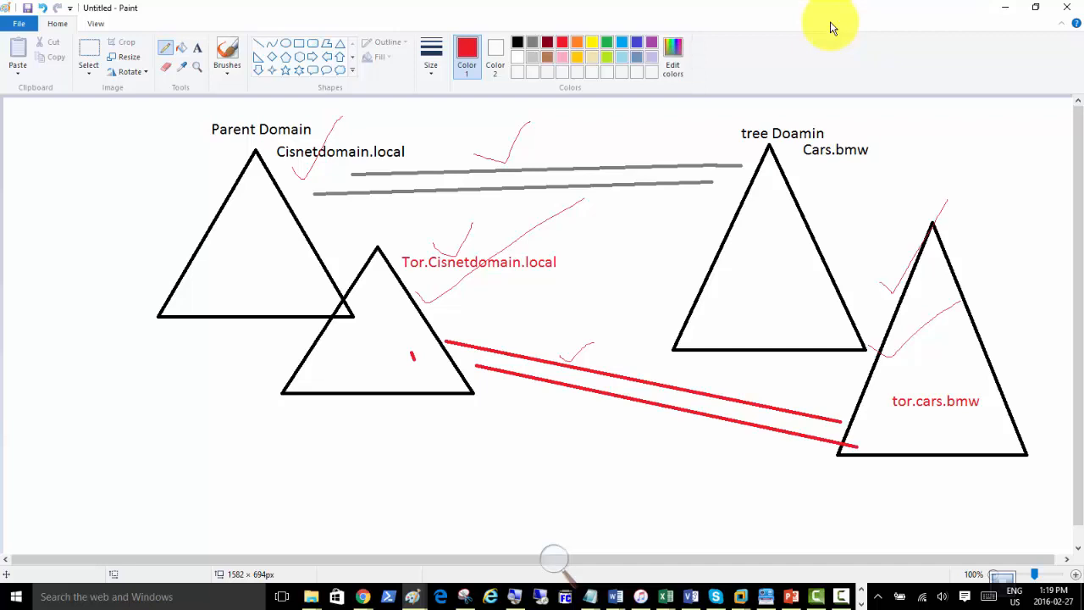
left_click(1006, 8)
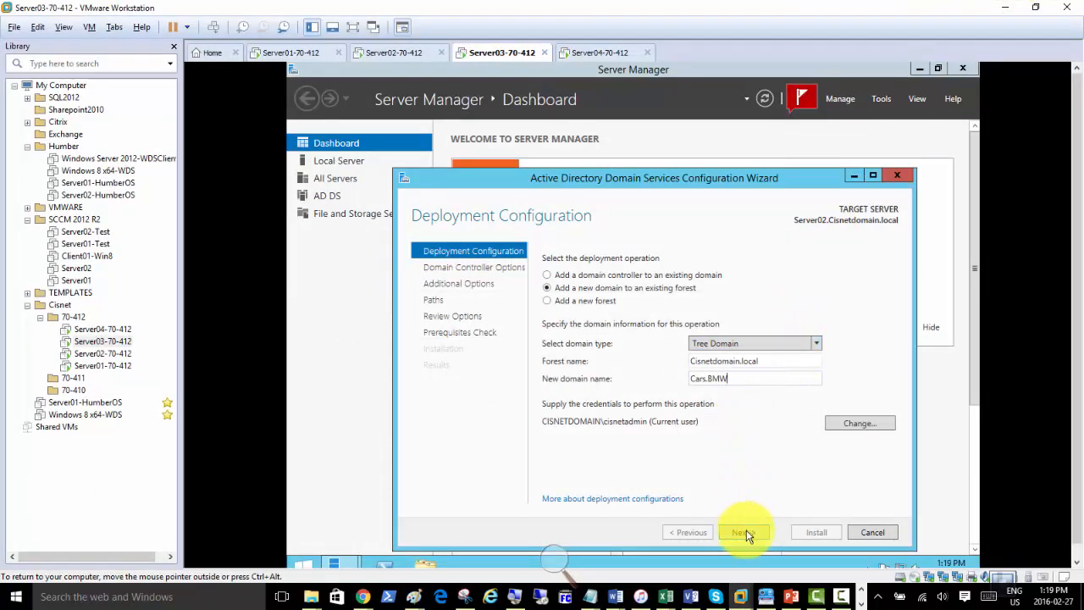
Accept Windows Server 2012 R2 functional level with DNS server, Global Catalog and site Toronto.
left_click(734, 378)
left_click(749, 532)
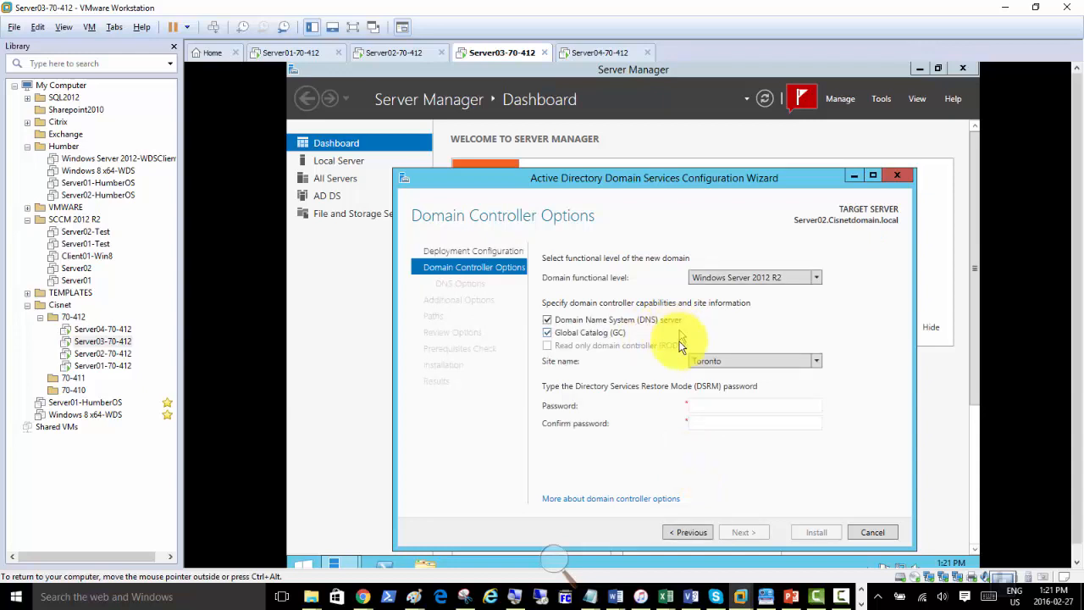
Enter and confirm the DSRM password, then pass DNS Options to reach NetBIOS name CARS.
left_click(711, 408)
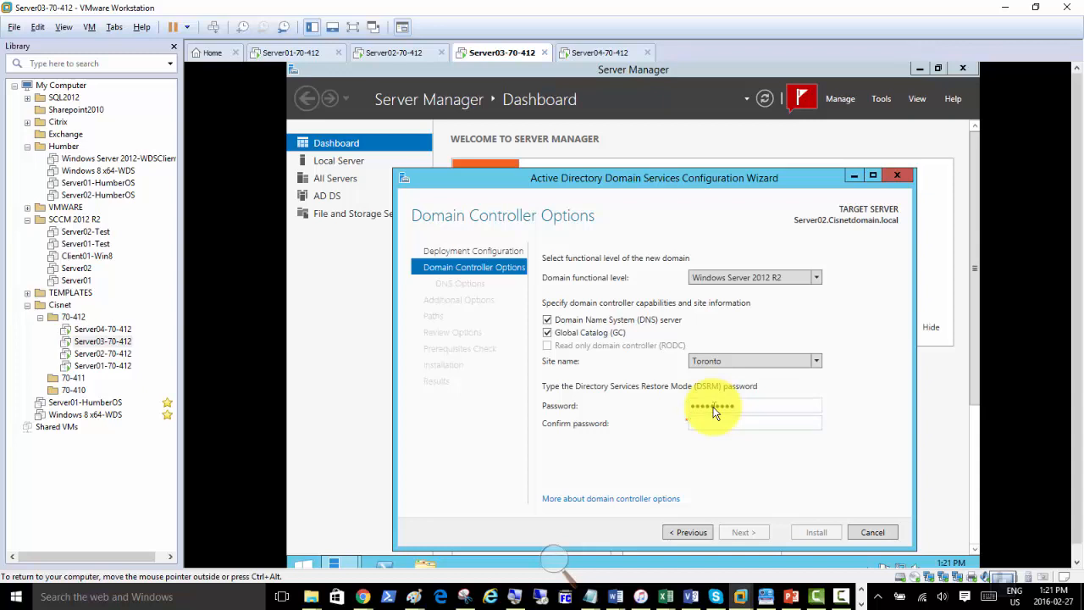
type("•••••••••")
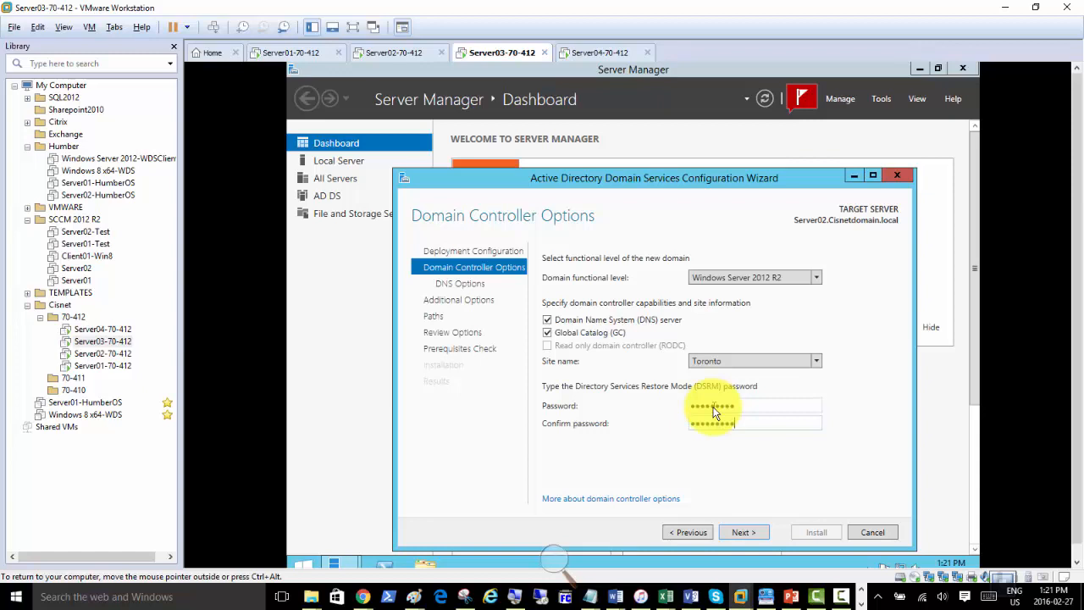
left_click(746, 531)
left_click(748, 534)
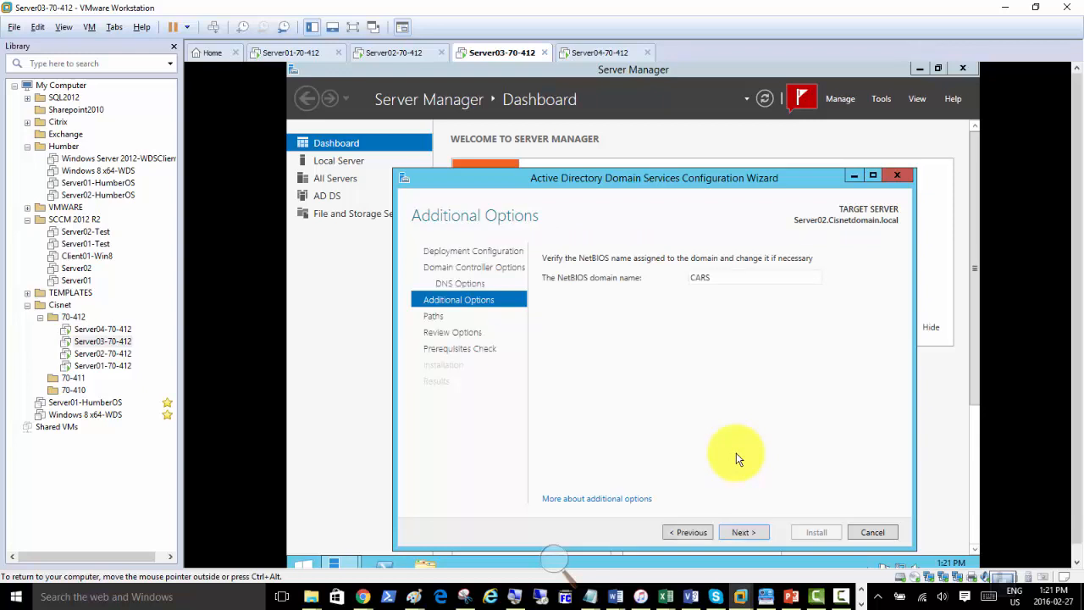
Accept NetBIOS name CARS and the default C:\Windows\NTDS and SYSVOL folder paths.
left_click(752, 534)
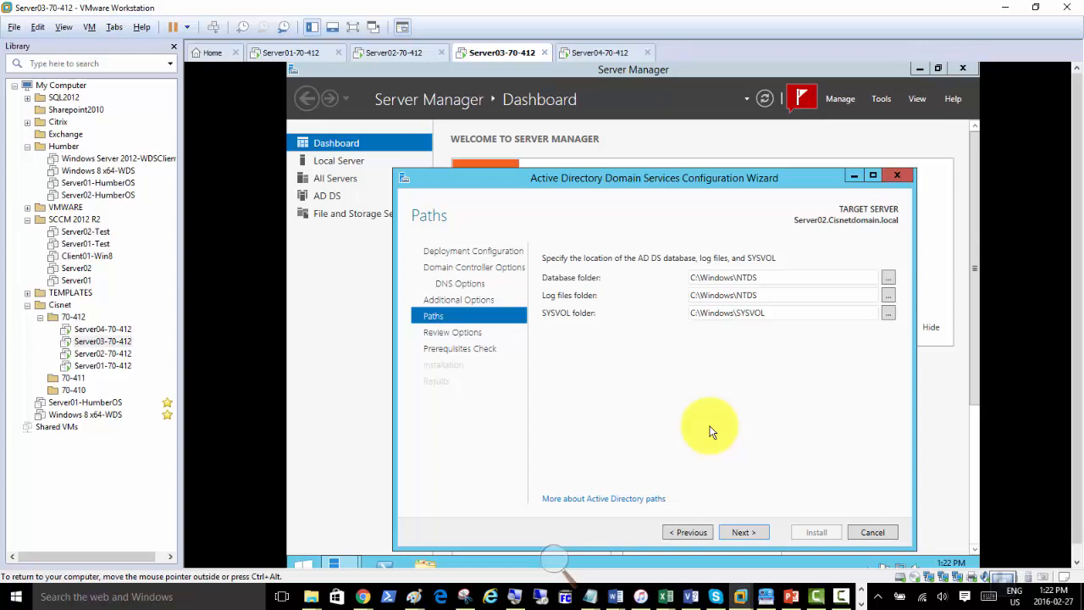
left_click(741, 537)
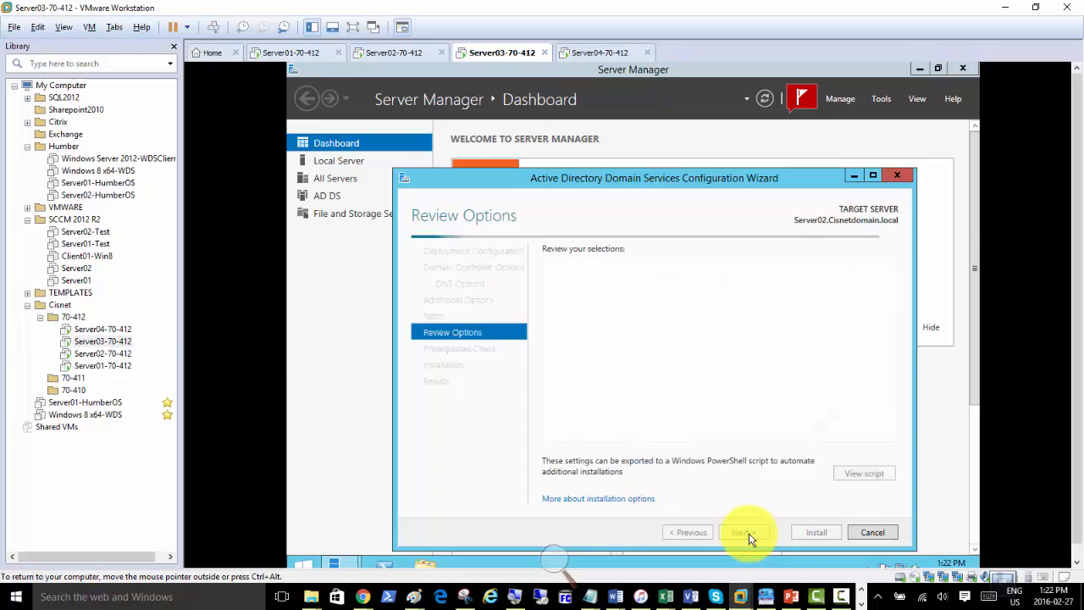
Run the prerequisites check from Review Options until it passes with only warnings.
left_click(749, 533)
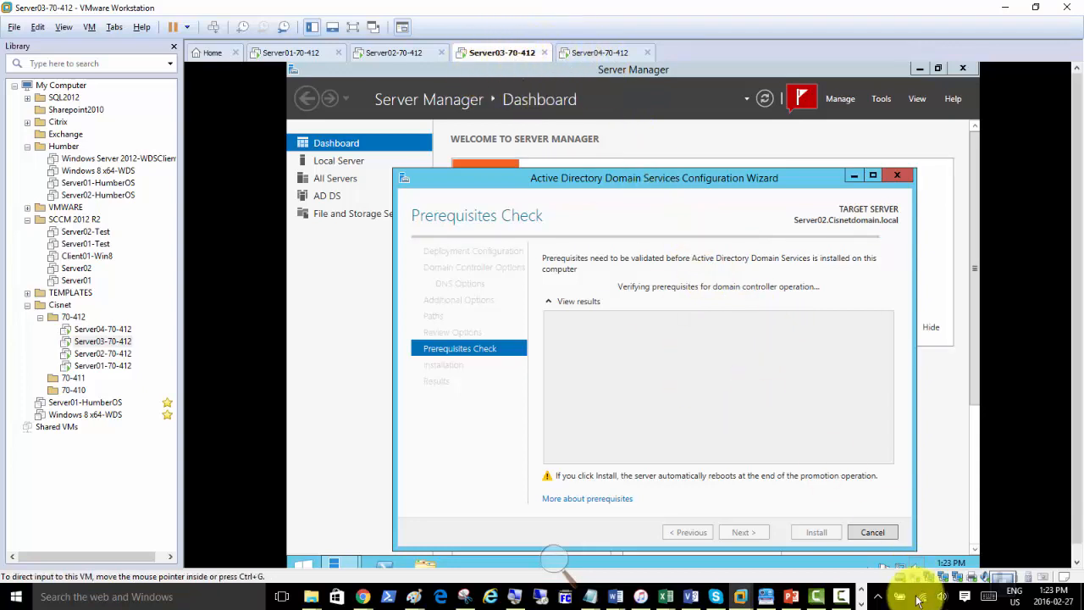
left_click(838, 598)
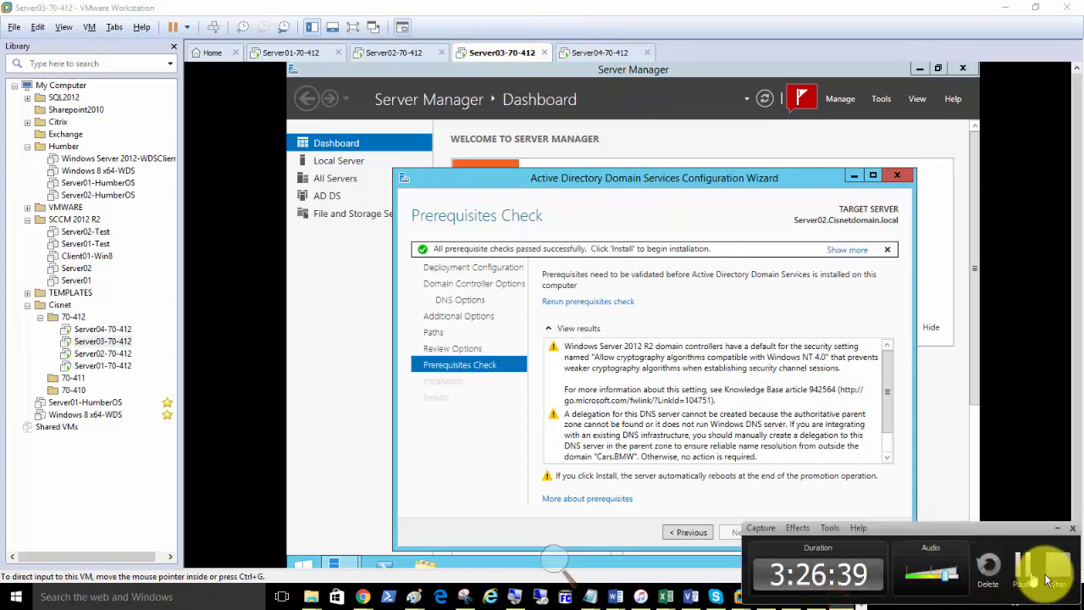
left_click_drag(930, 538, 795, 400)
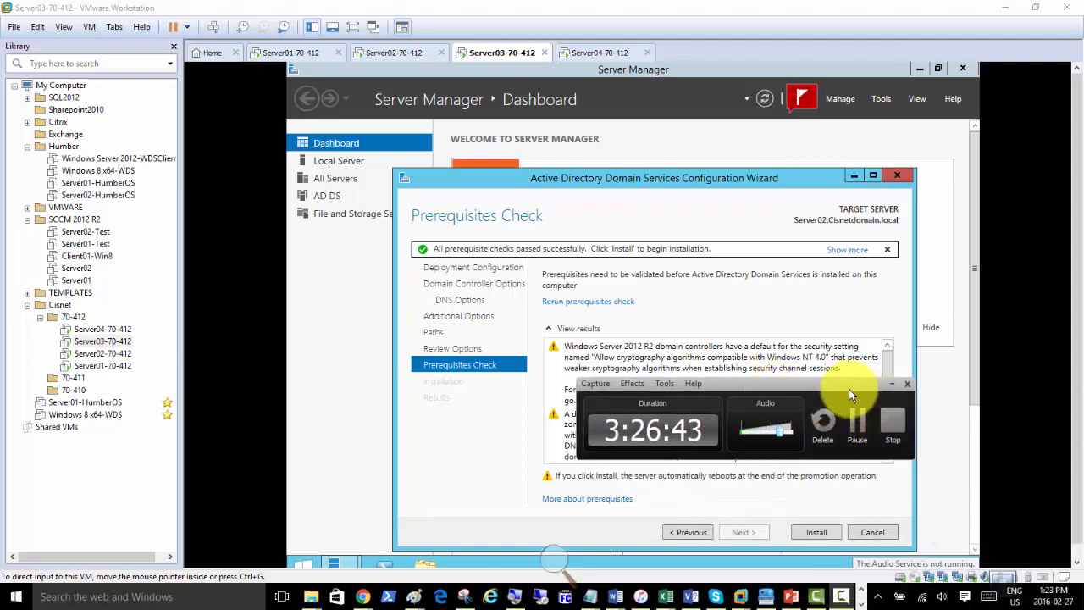